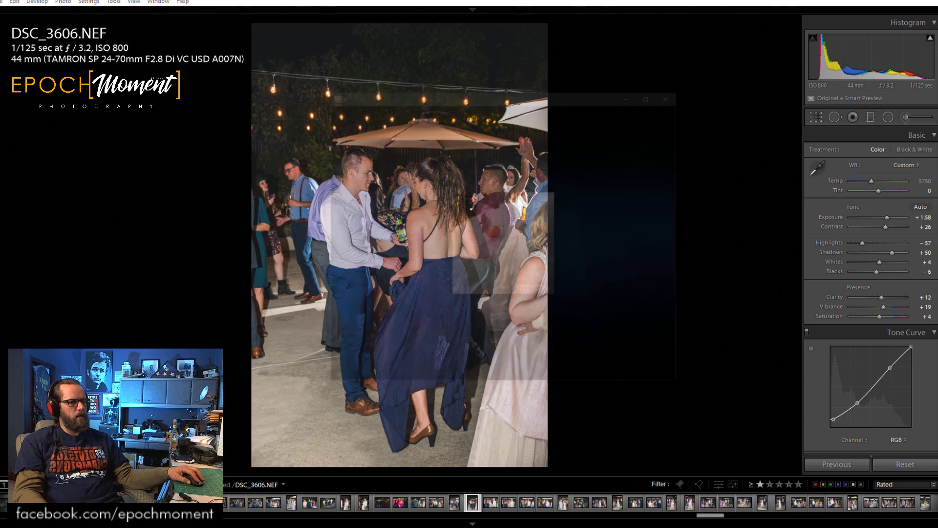
click(439, 360)
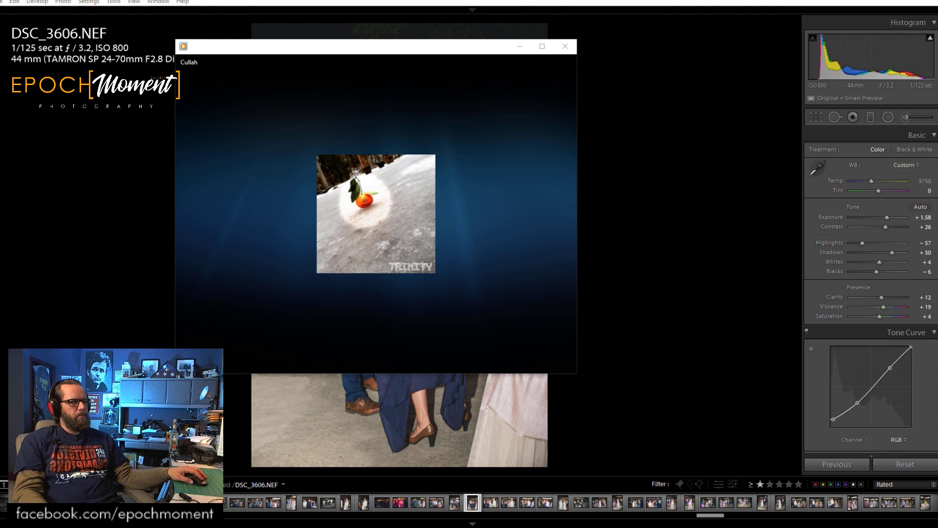
key(alt+Tab)
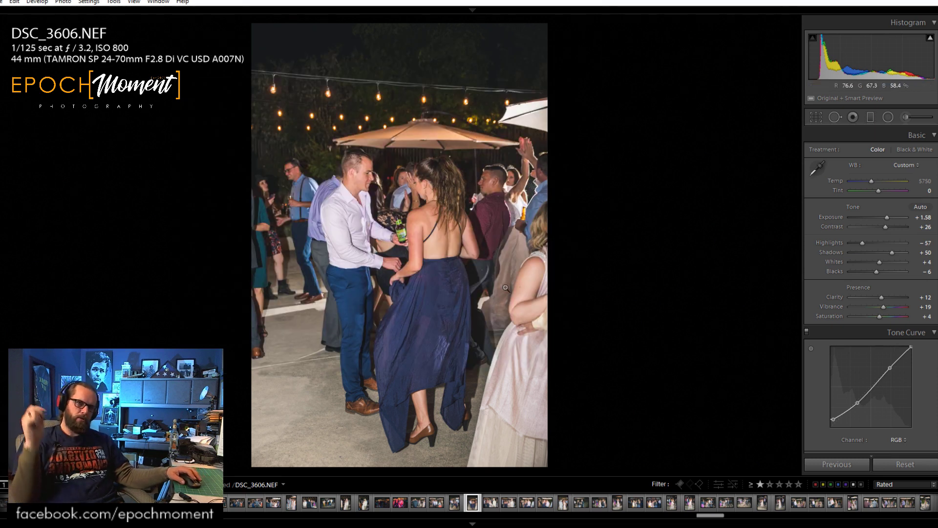
Inspect the faces and hair of the dancing couple in DSC_3606 at full magnification, and return to the whole photo.
click(367, 171)
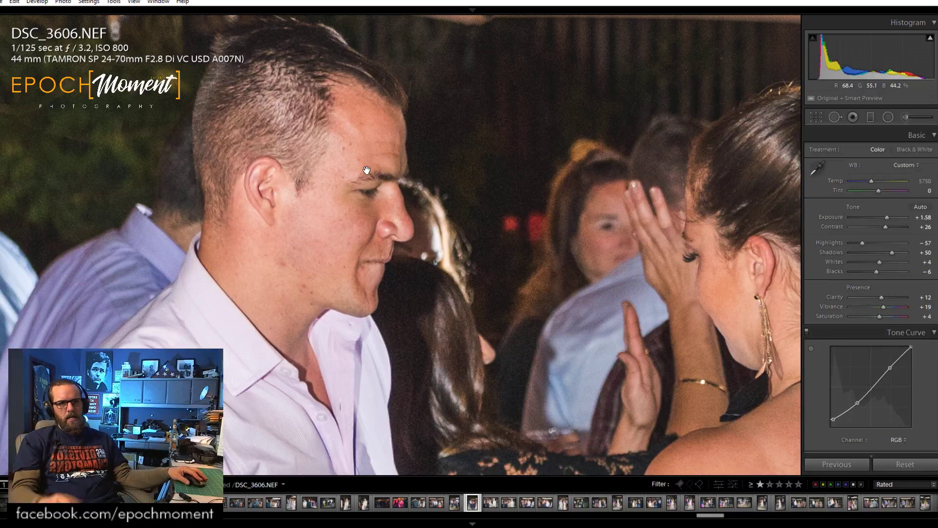
drag(574, 229, 464, 241)
drag(302, 150, 383, 199)
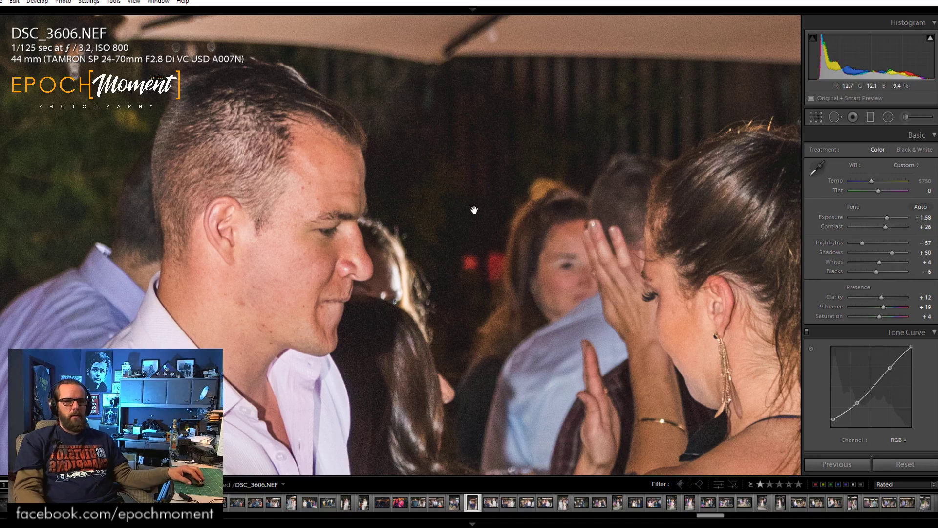
drag(563, 238, 344, 196)
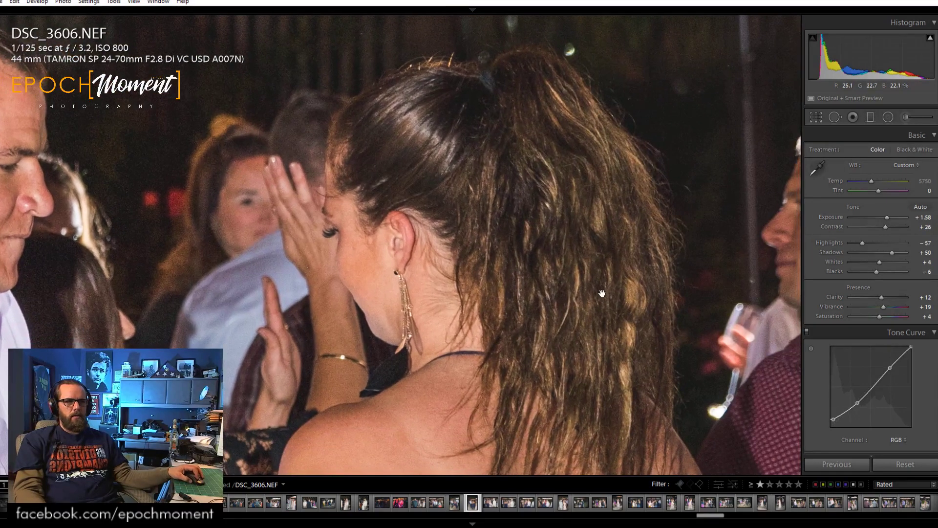
drag(602, 293, 376, 235)
drag(233, 235, 400, 185)
click(301, 189)
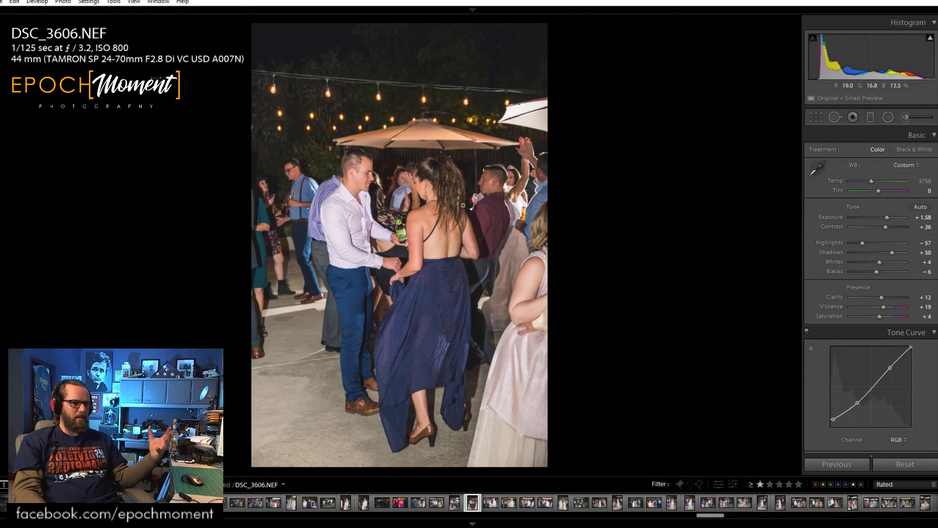
Crop DSC_3606 slightly tighter at the original aspect ratio, trimming its left edge and top, and apply the crop.
click(816, 117)
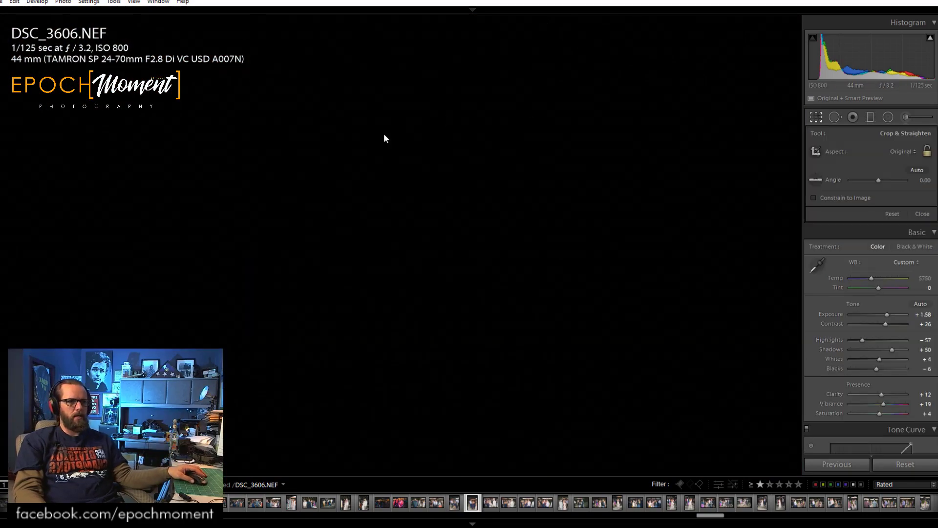
mouse_move(251, 244)
mouse_down()
mouse_move(236, 245)
mouse_move(250, 245)
mouse_up()
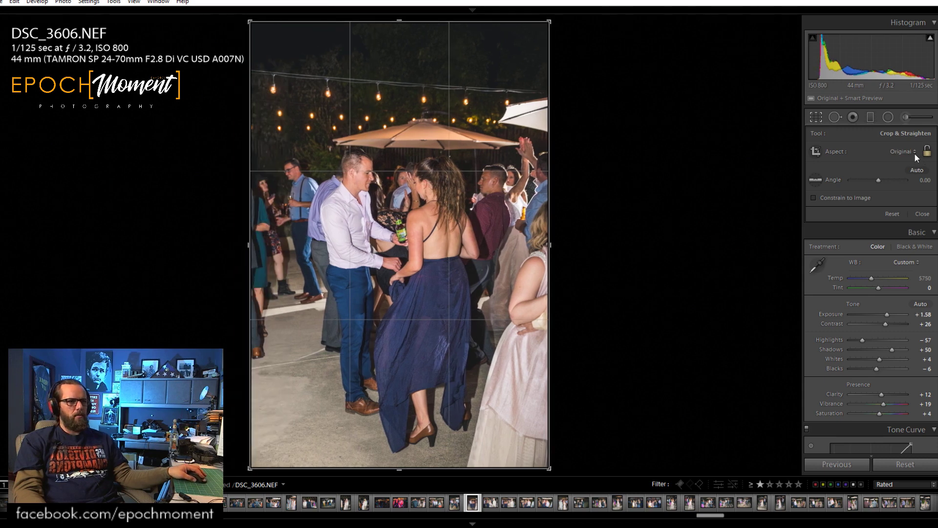
drag(248, 239, 263, 245)
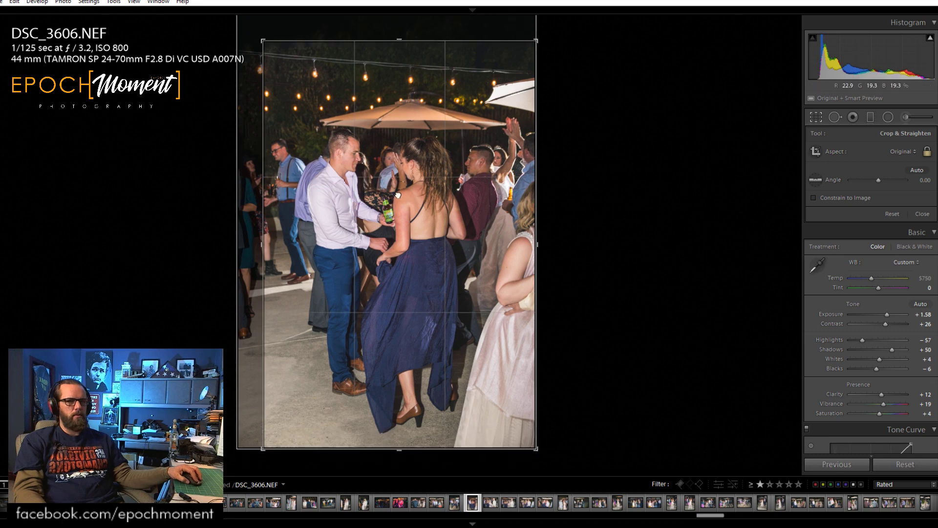
click(922, 214)
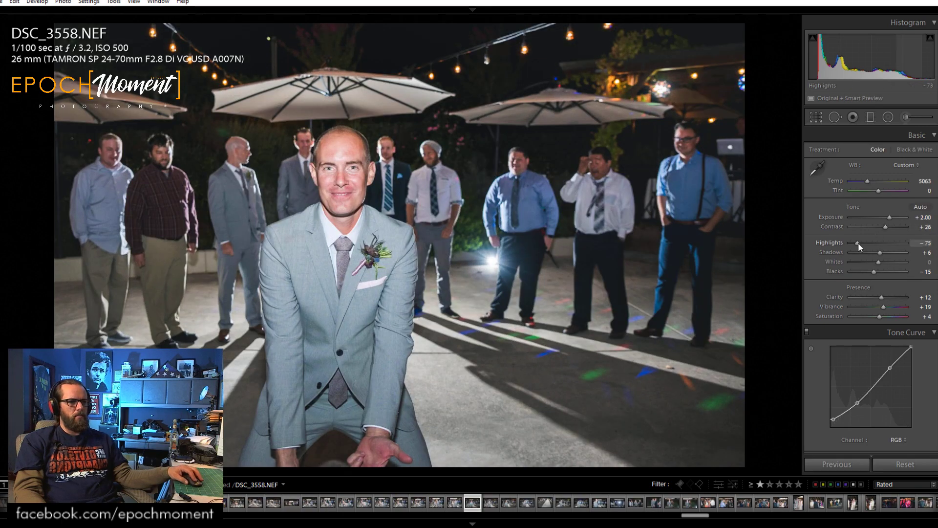
Adjust the highlights of the groom's photo DSC_3558 and advance to DSC_3559.
drag(858, 243, 886, 253)
key(Right)
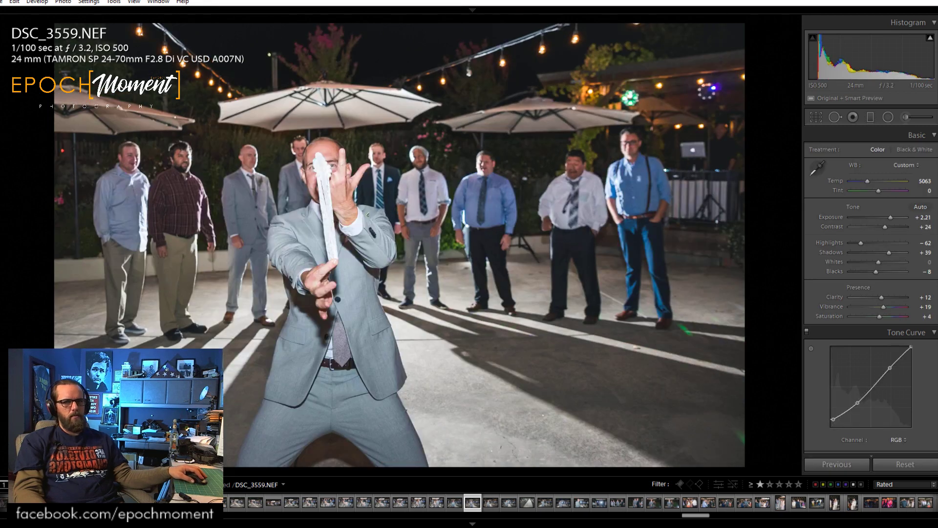
Browse through the garter-toss, couple and bouquet-toss photos and go on to the dance-floor photo DSC_3598.
key(Right)
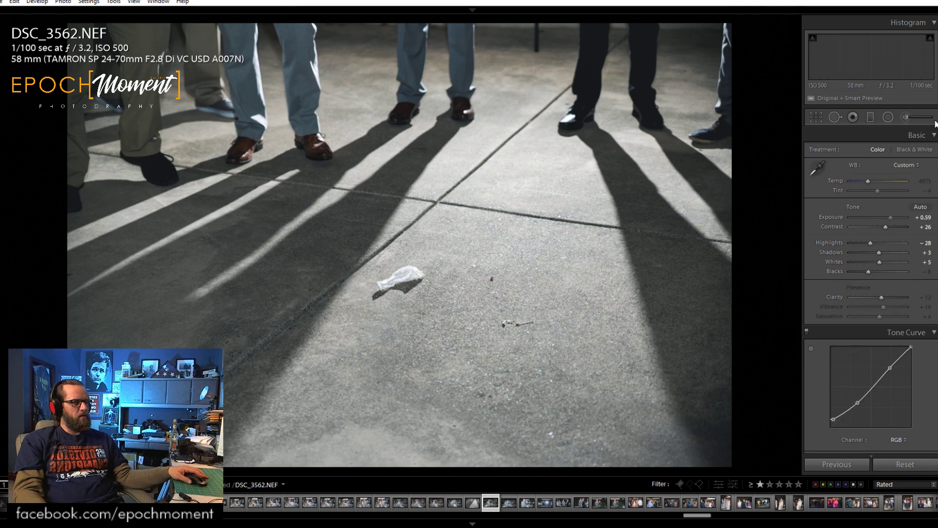
key(Right)
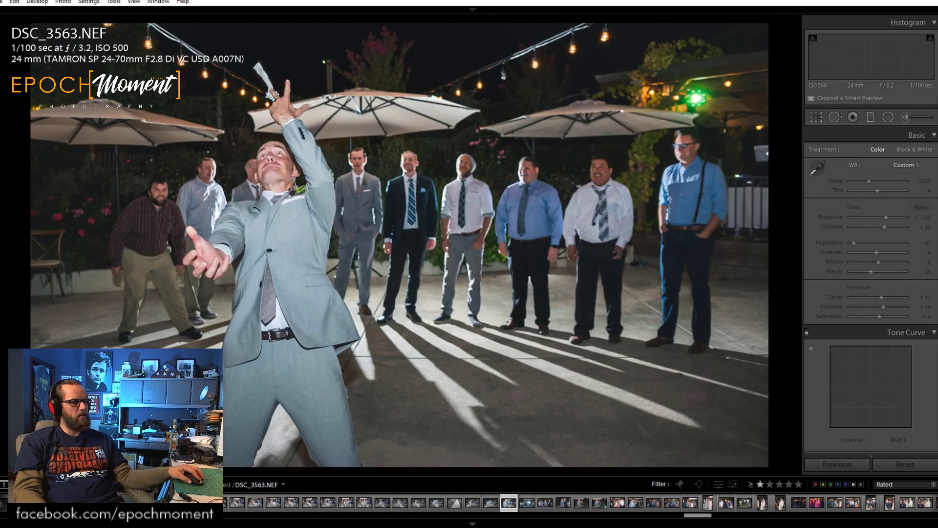
key(Right)
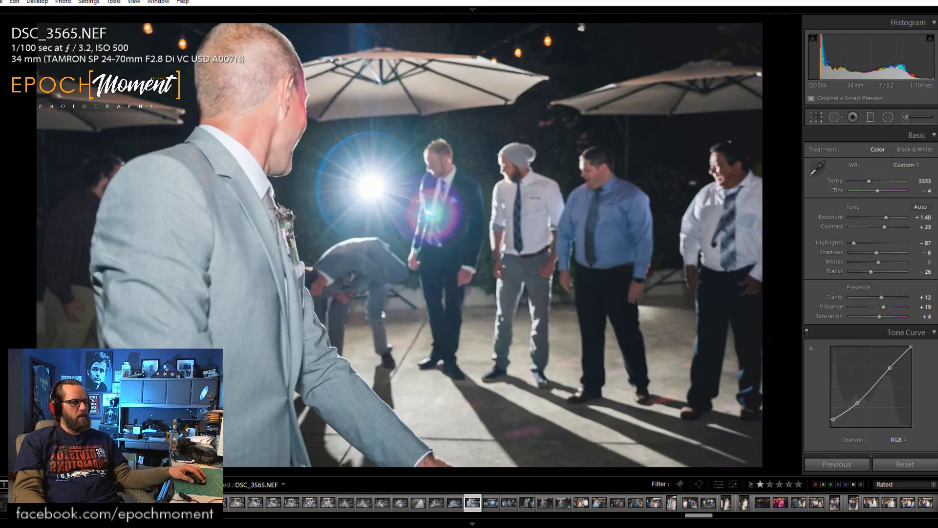
key(Right)
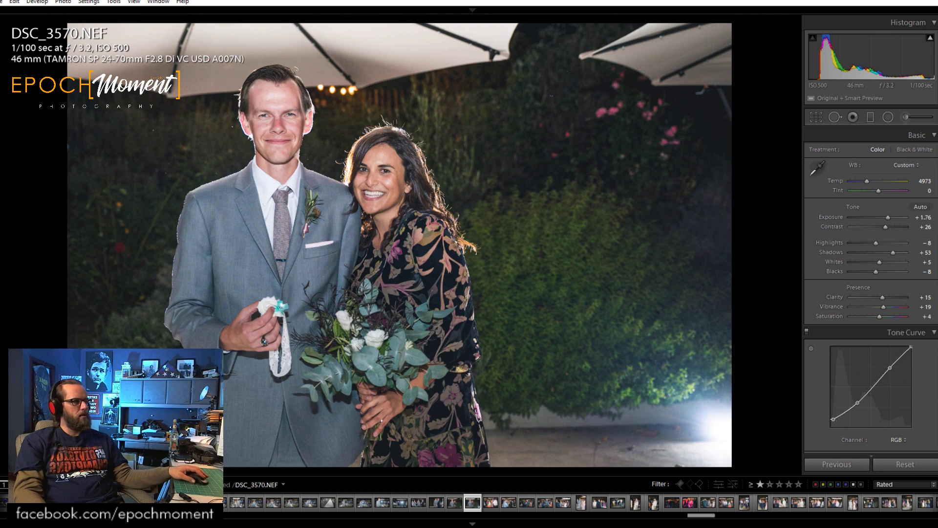
key(Left)
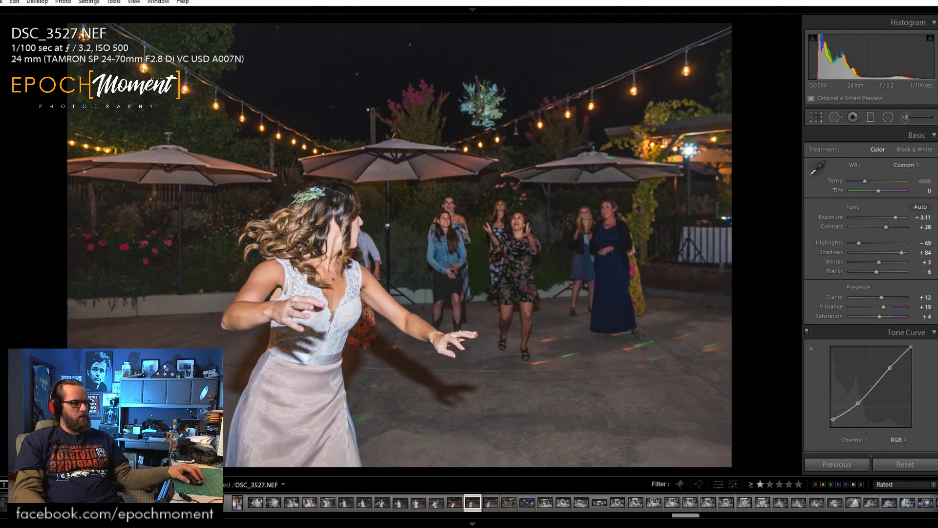
key(Right)
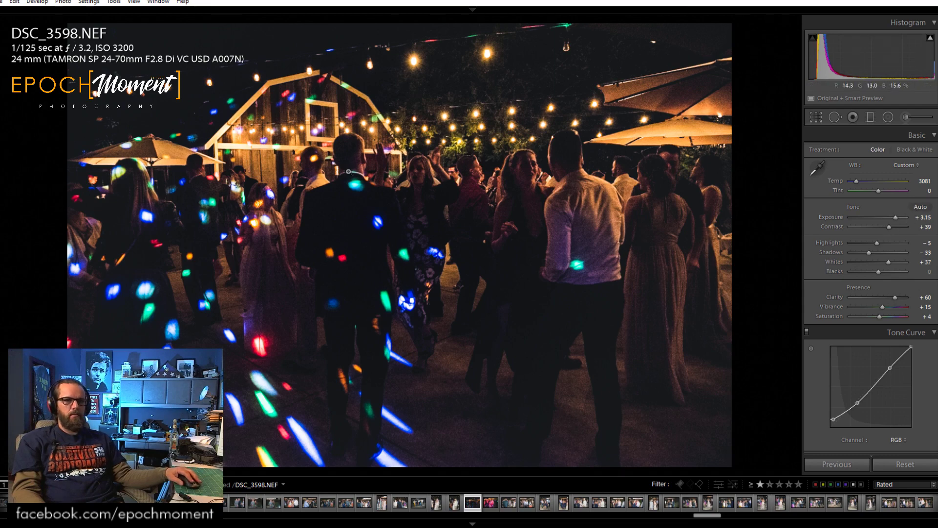
Examine the noise in the dark areas and around the guests' heads in DSC_3598 at full magnification.
click(349, 171)
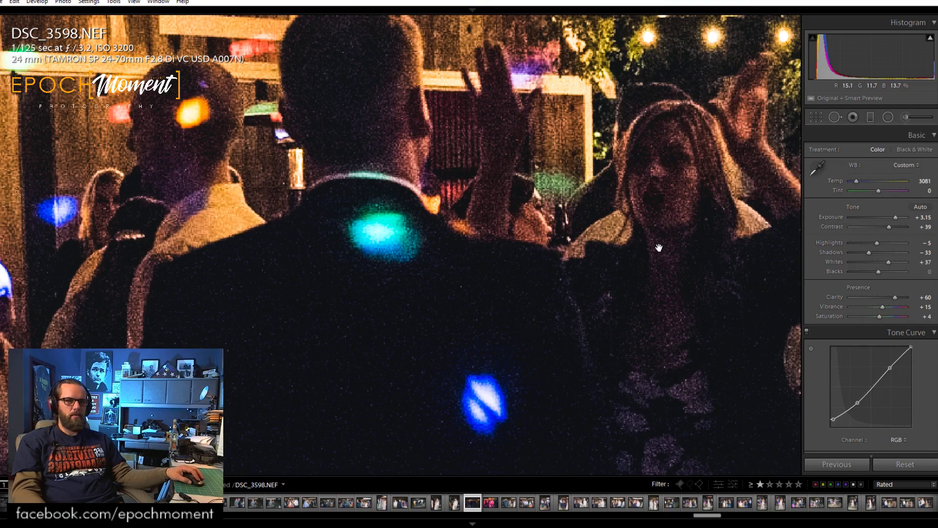
drag(595, 239, 504, 311)
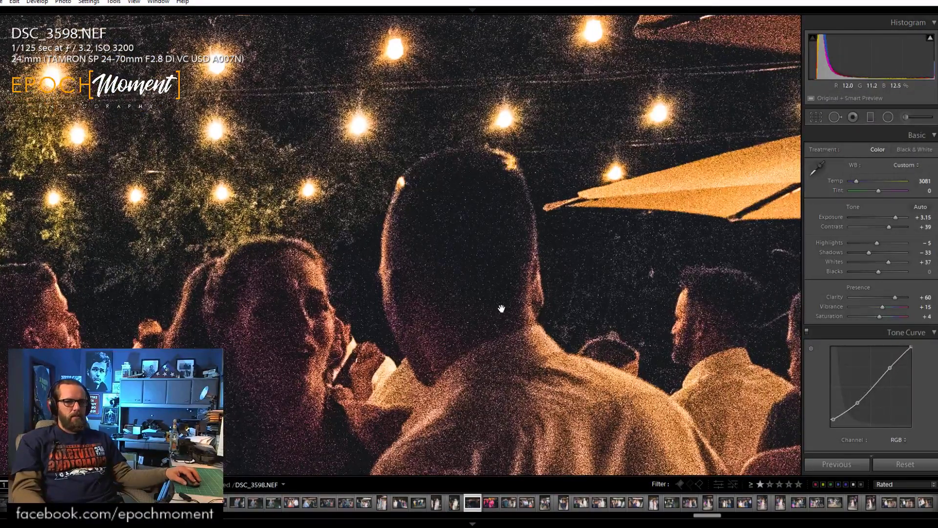
click(501, 308)
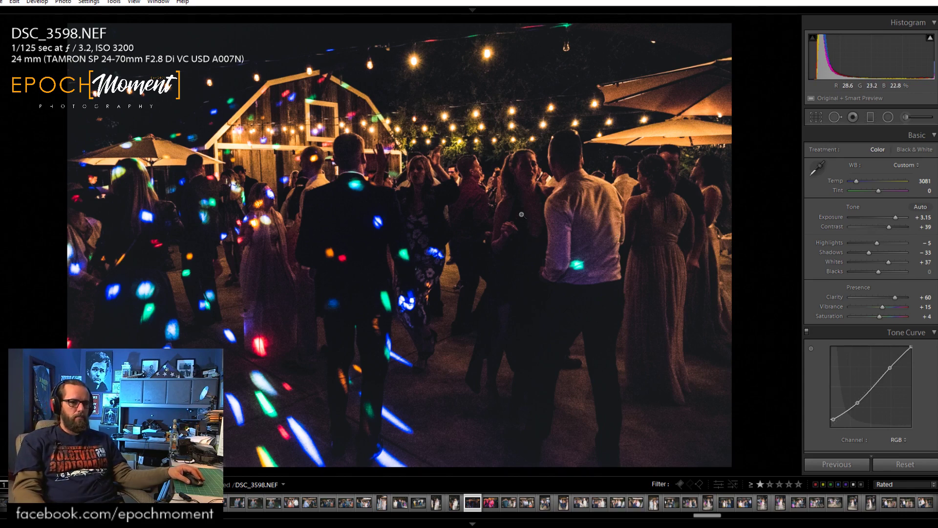
Open DSC_3599 and examine the noise on the laughing woman's face and hair at full magnification.
key(Right)
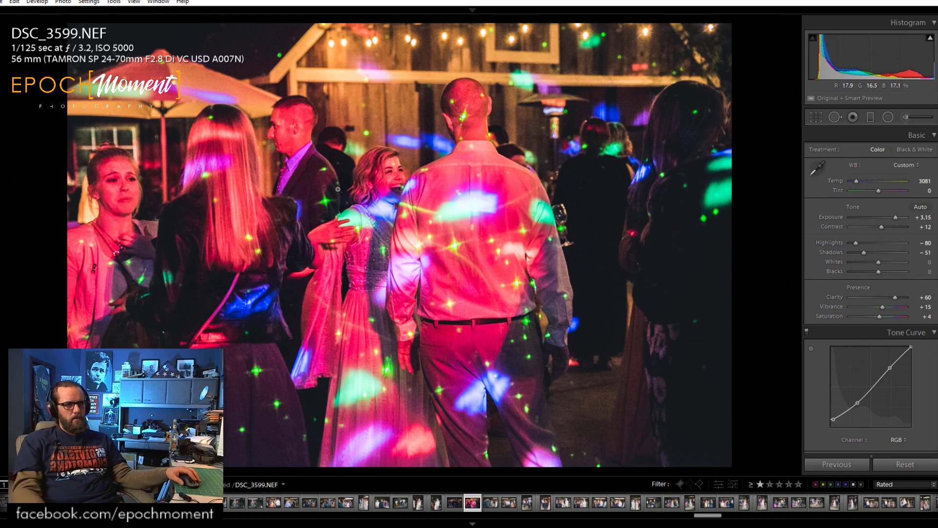
click(411, 180)
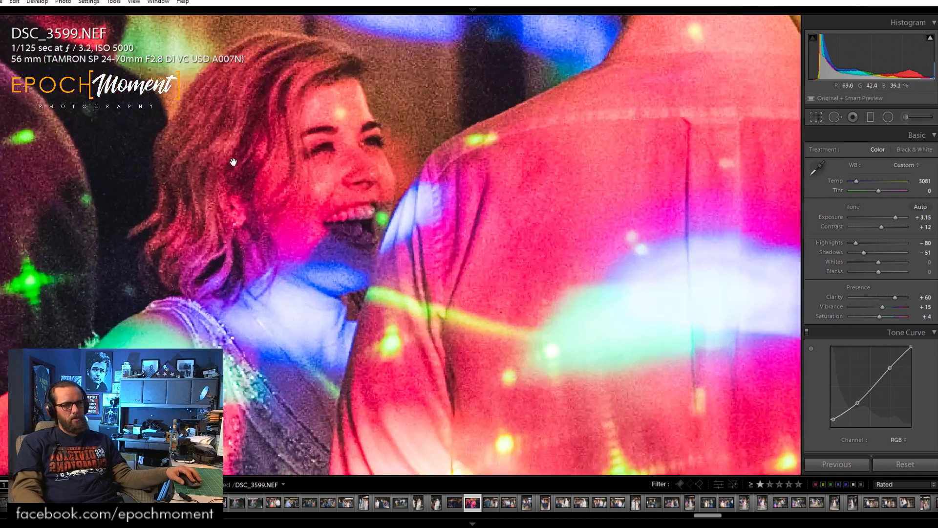
drag(259, 265, 371, 245)
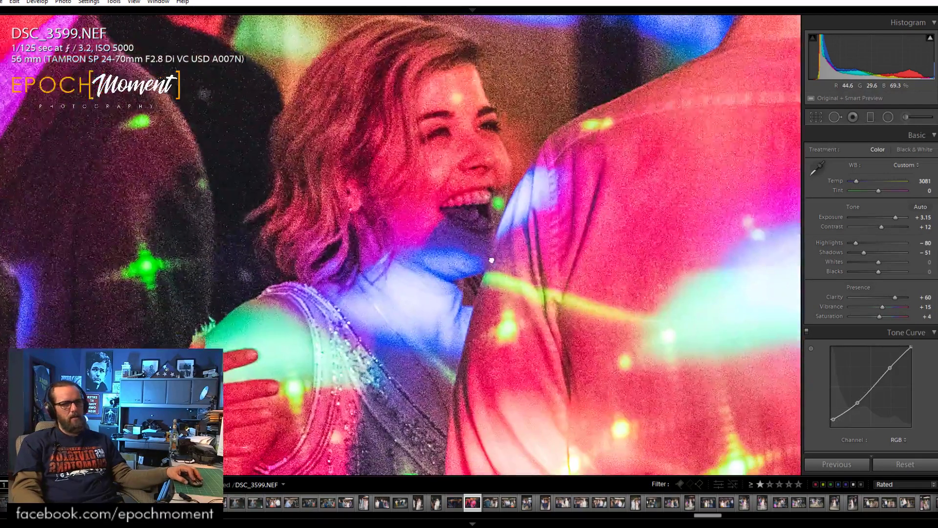
drag(491, 260, 494, 290)
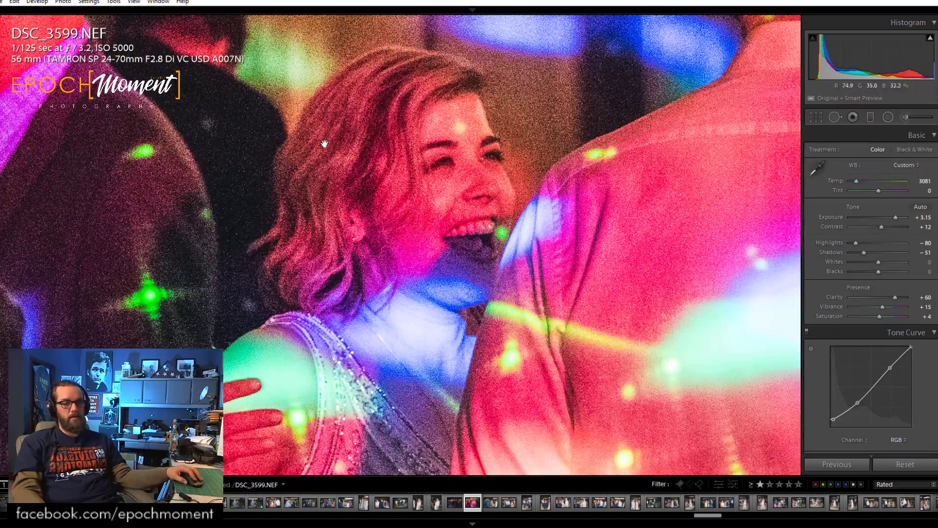
click(472, 149)
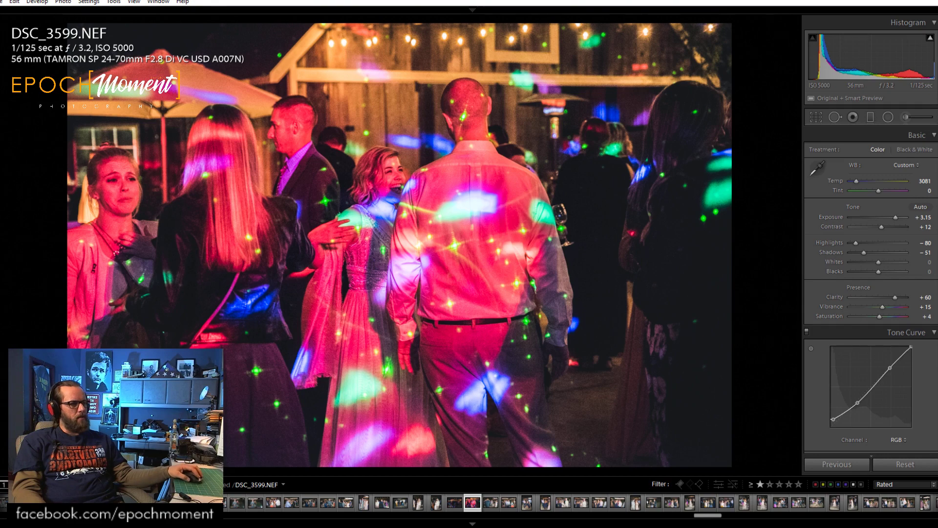
Advance through the flash-lit dance-floor photos to DSC_3607.
key(Right)
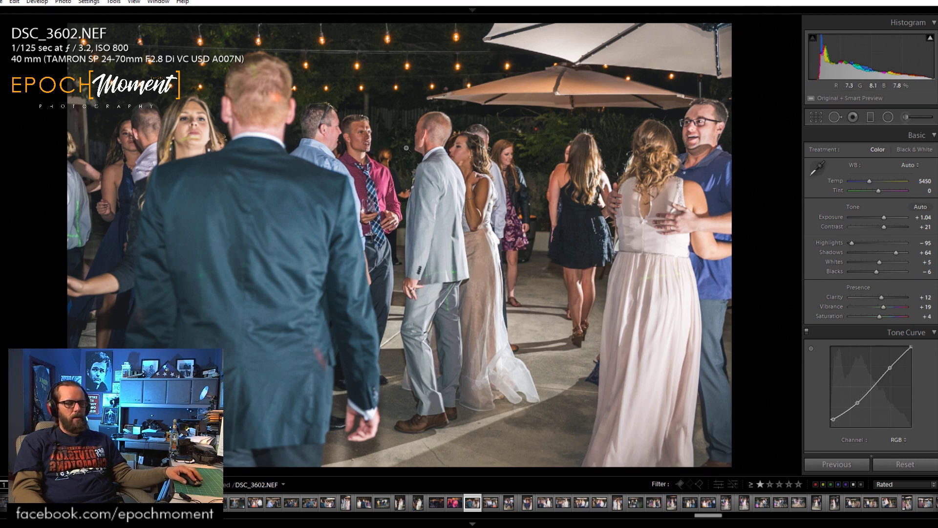
key(Right)
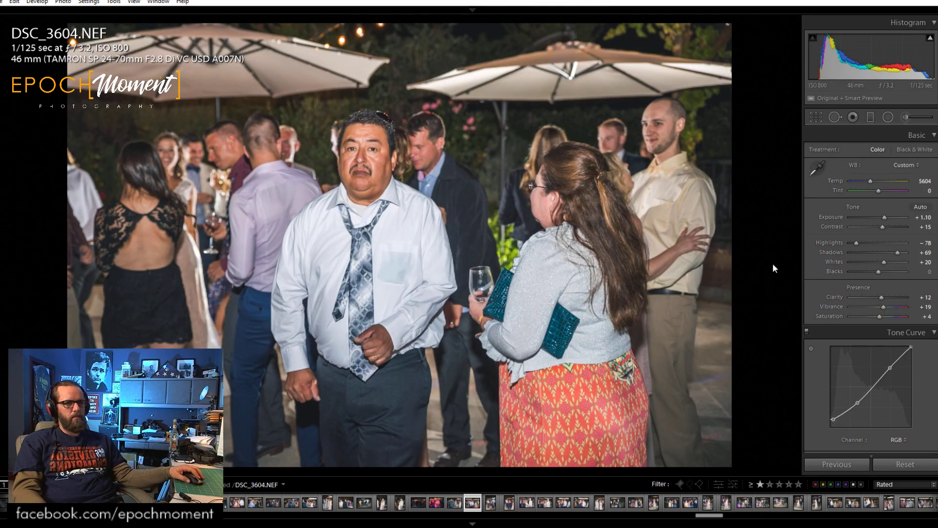
key(Right)
key(Right)
key(Right)
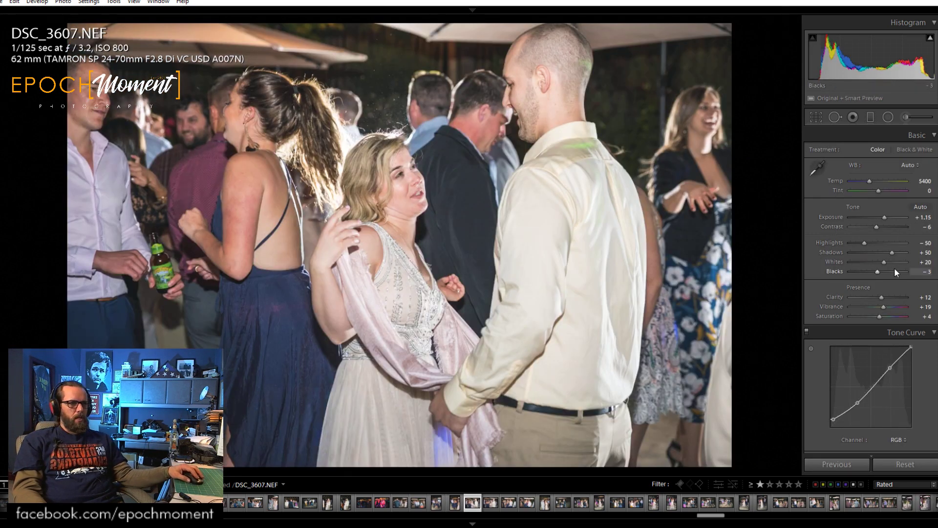
On DSC_3607, set the contrast to +21, highlights to −64, exposure to +0.77 and shadows to +37.
double_click(876, 227)
drag(876, 226, 861, 243)
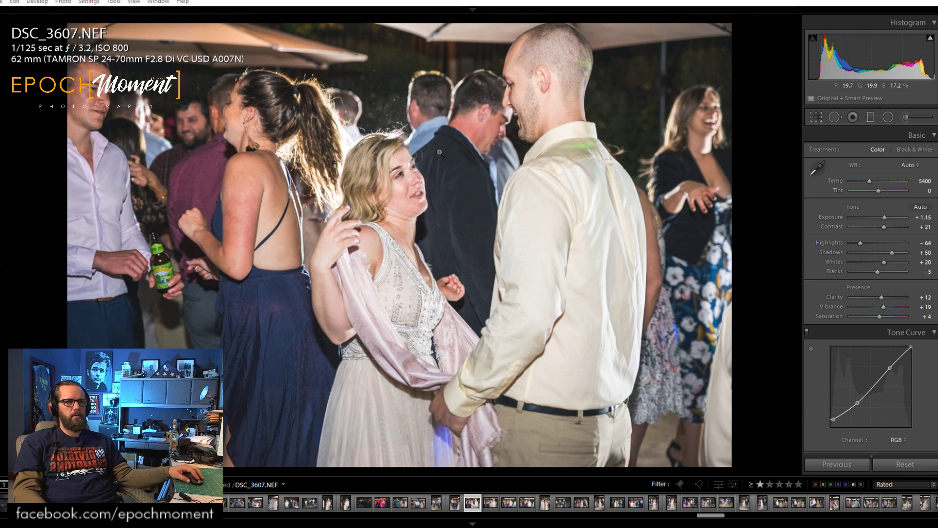
drag(887, 218, 883, 219)
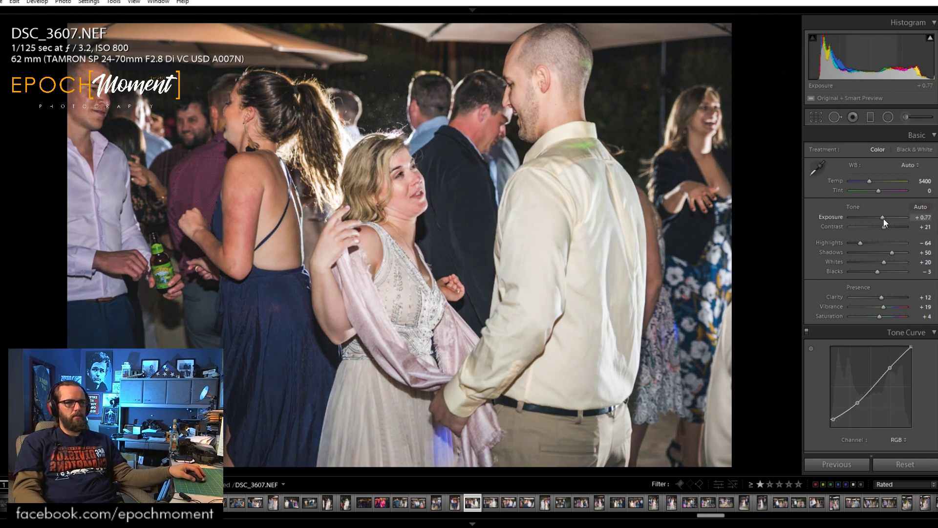
drag(892, 253, 890, 256)
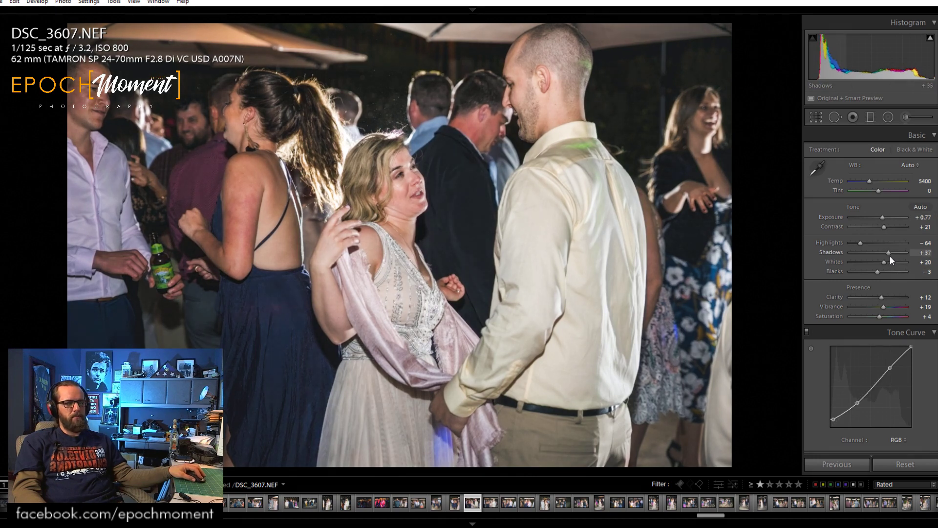
Inspect the blonde woman's face and neckline in DSC_3607 at full magnification, and return to the whole photo.
click(418, 190)
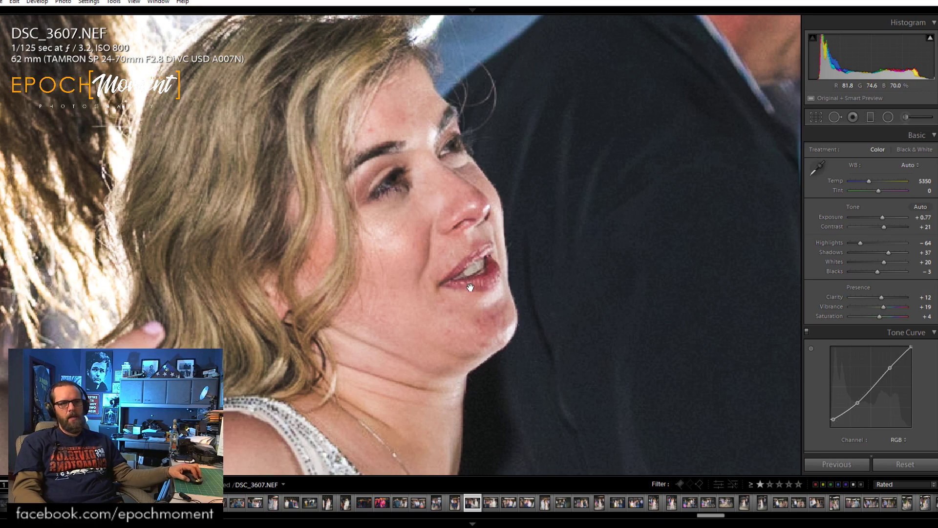
drag(485, 377, 374, 209)
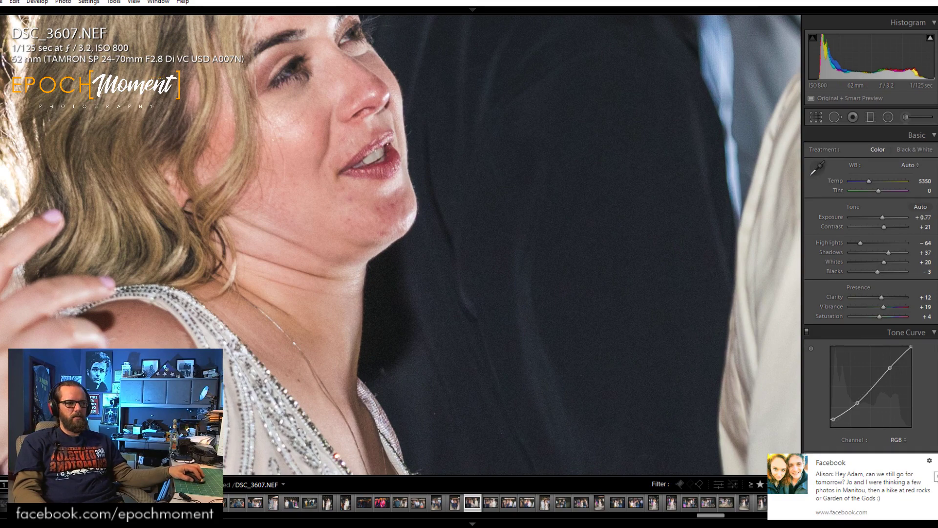
click(368, 203)
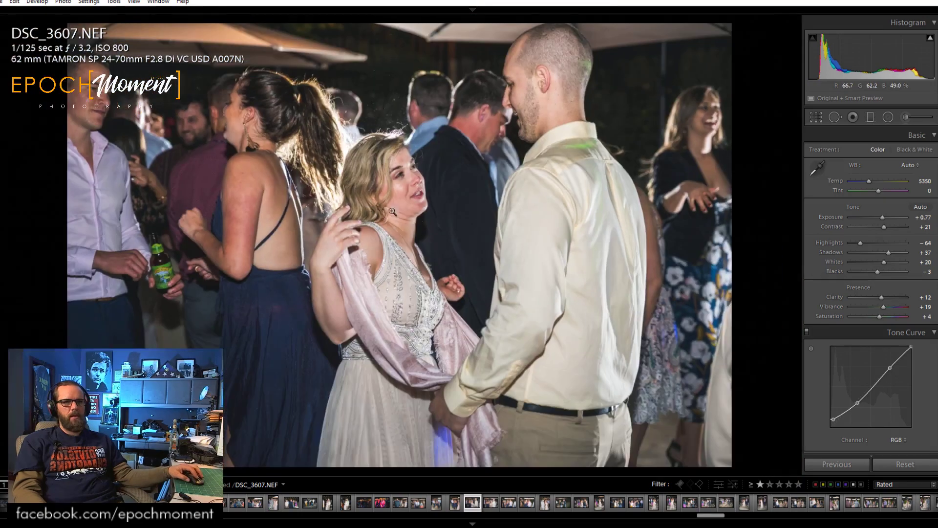
click(392, 211)
click(253, 168)
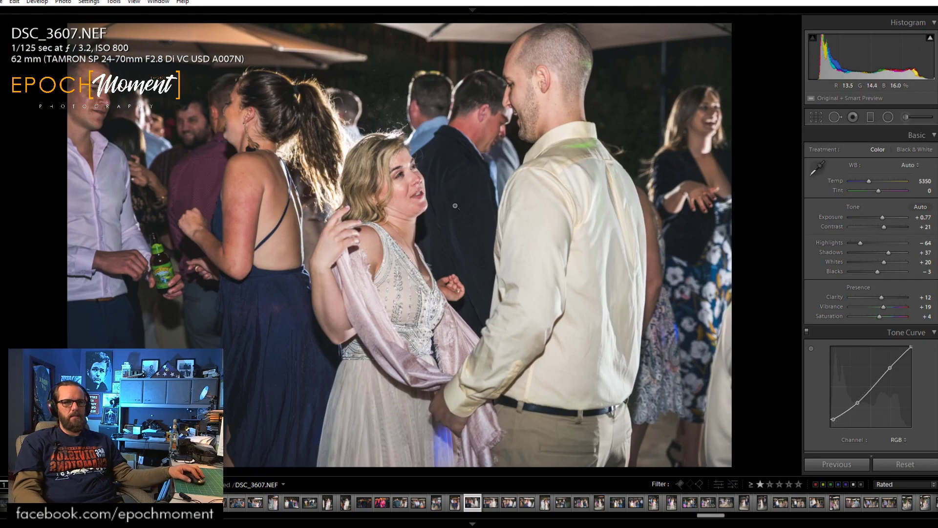
On DSC_3607, set the temperature to 5604, highlights to −69, whites to +15 and shadows to +46.
click(868, 182)
drag(868, 182, 869, 181)
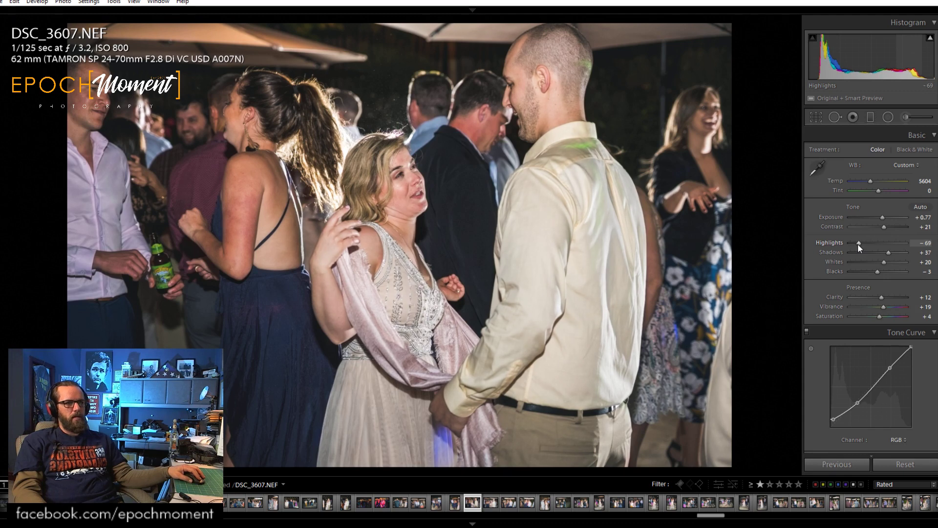
drag(884, 262, 896, 251)
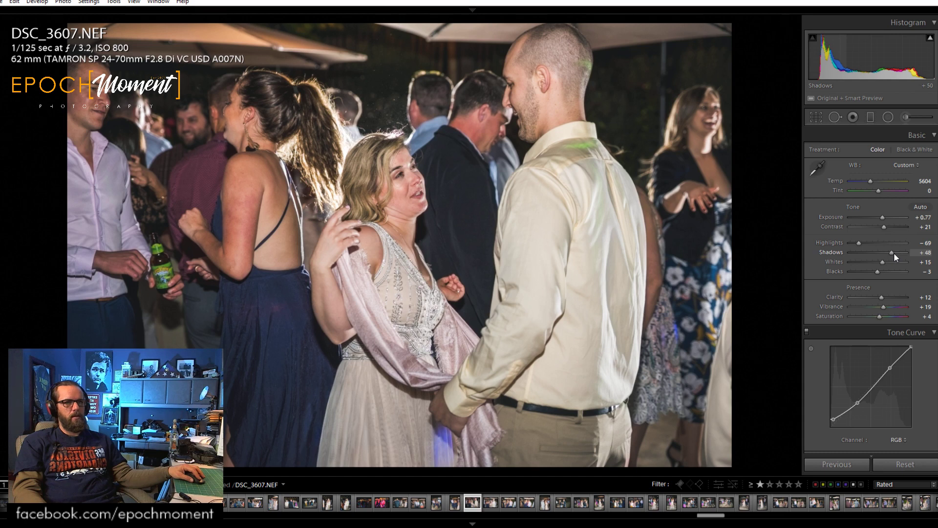
drag(893, 253, 892, 253)
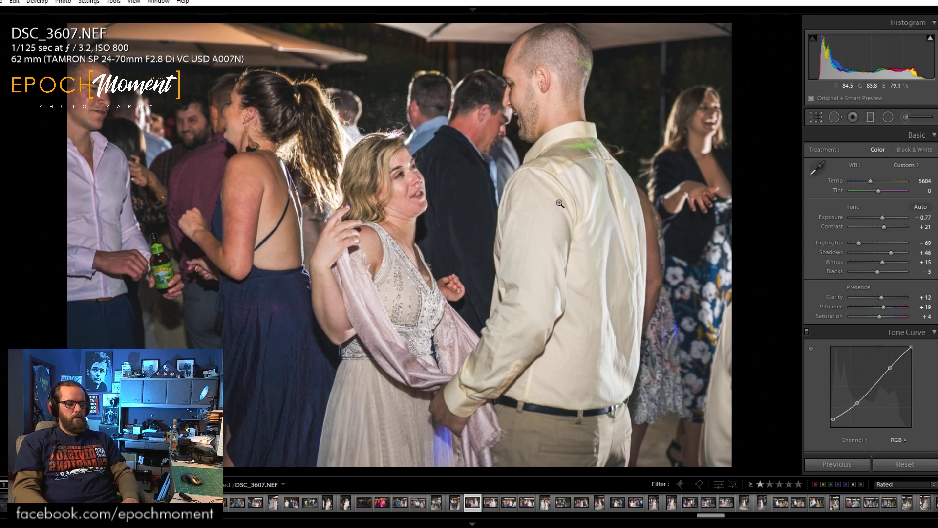
Apply the previous photo's settings to DSC_3608, then adjust contrast to +28, highlights to −33, shadows to +62 and temperature to 5333.
key(Right)
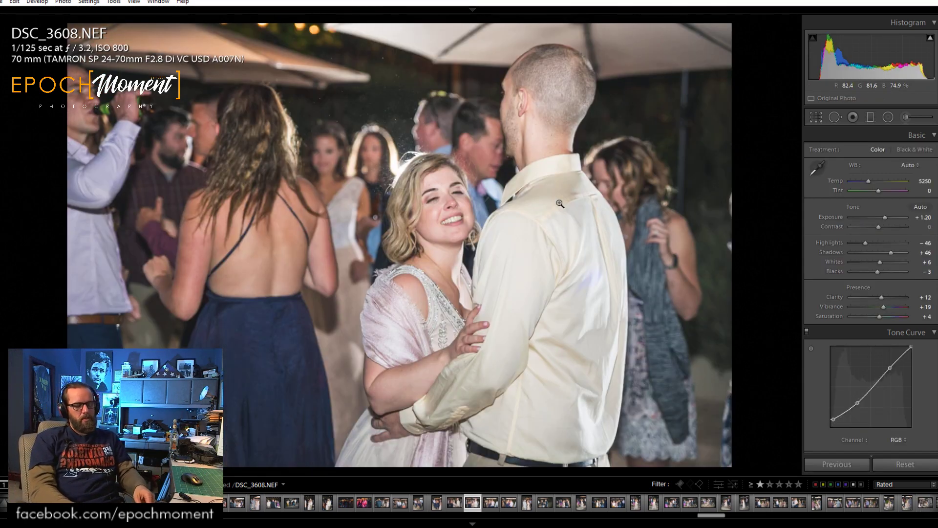
click(837, 464)
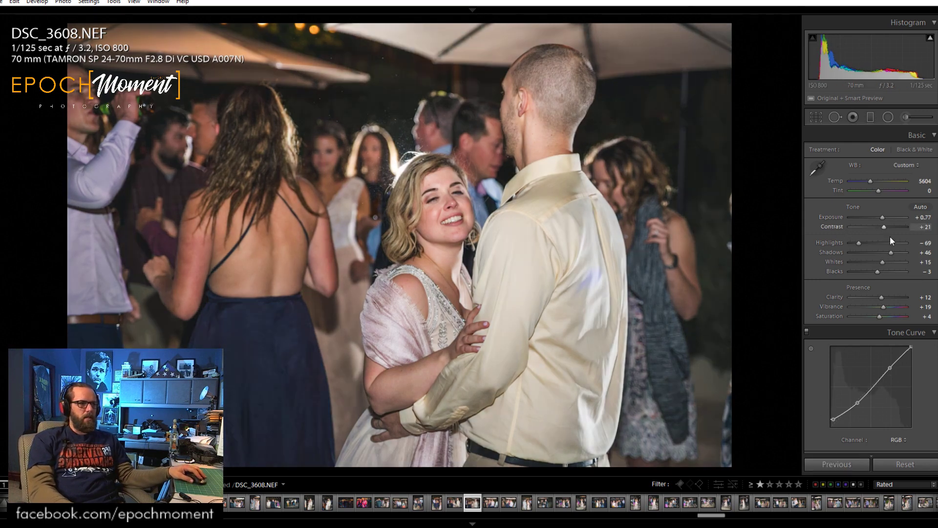
drag(891, 252, 886, 227)
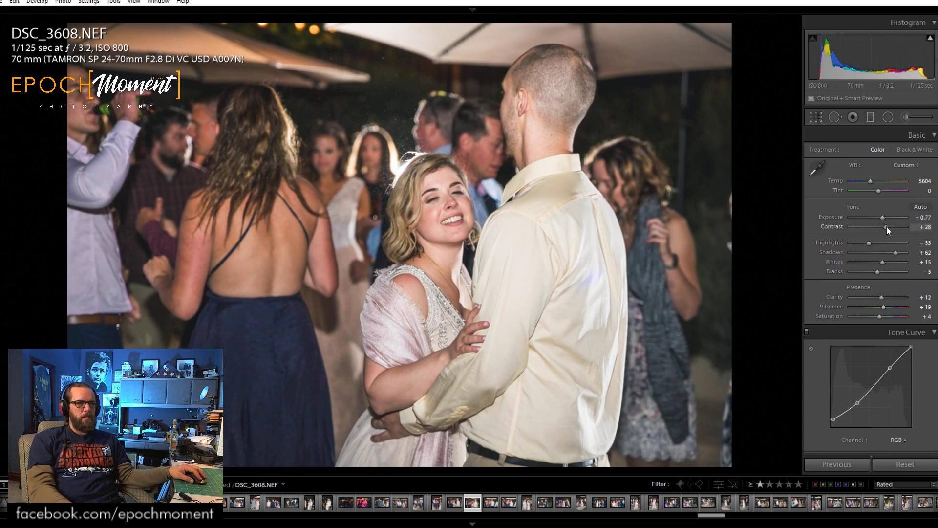
drag(869, 182, 869, 183)
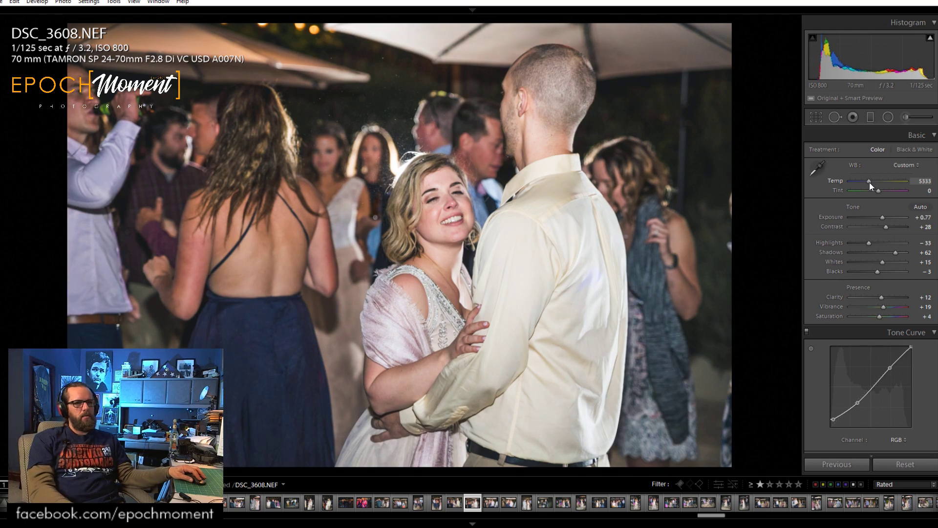
Move on to DSC_3609 and set its contrast to +17.
key(Right)
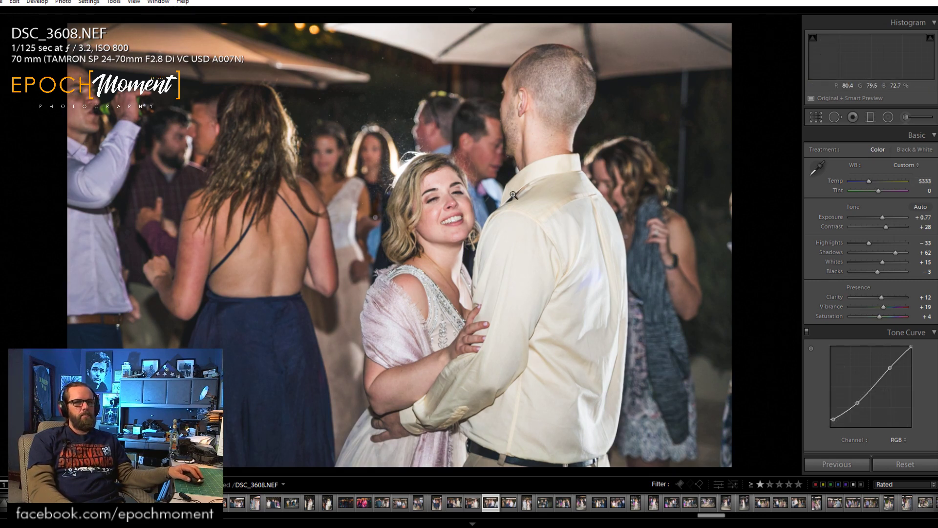
key(Right)
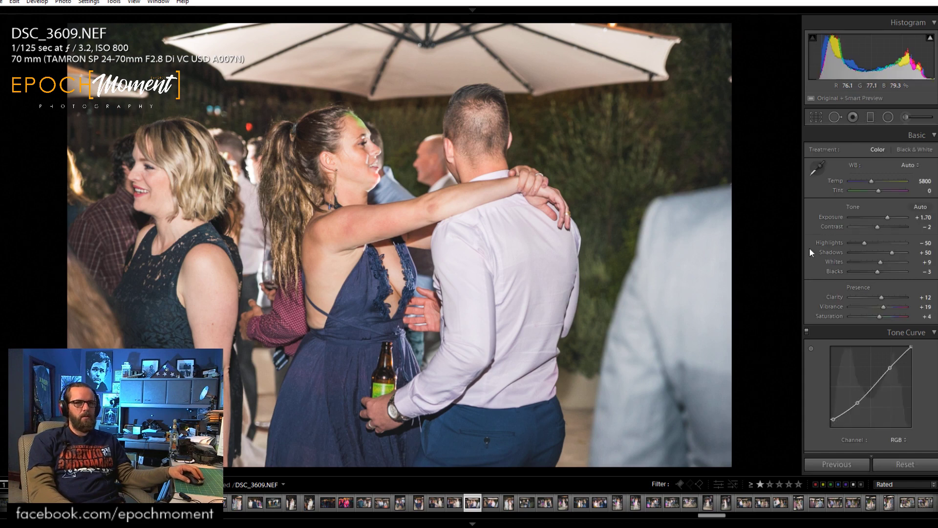
drag(886, 226, 884, 227)
Inspect the embracing couple's faces, arms and hands in DSC_3609 at full magnification, and reset the photo's rating to 0.
click(412, 161)
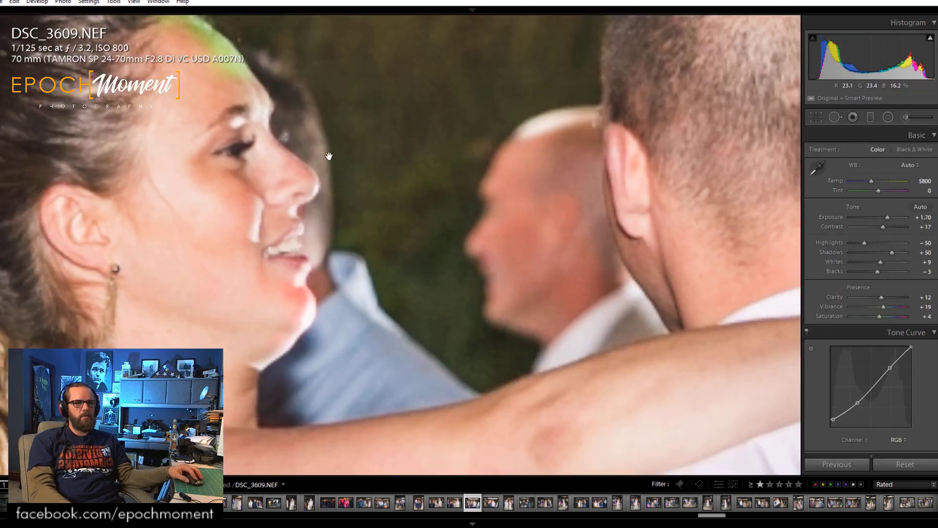
drag(655, 283, 626, 241)
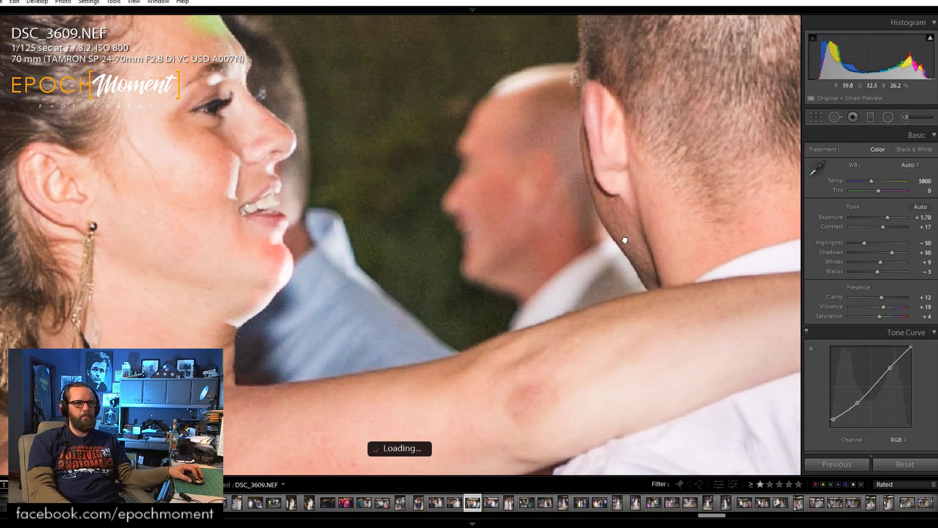
click(570, 172)
drag(643, 177, 636, 215)
drag(624, 286, 459, 222)
drag(542, 256, 449, 223)
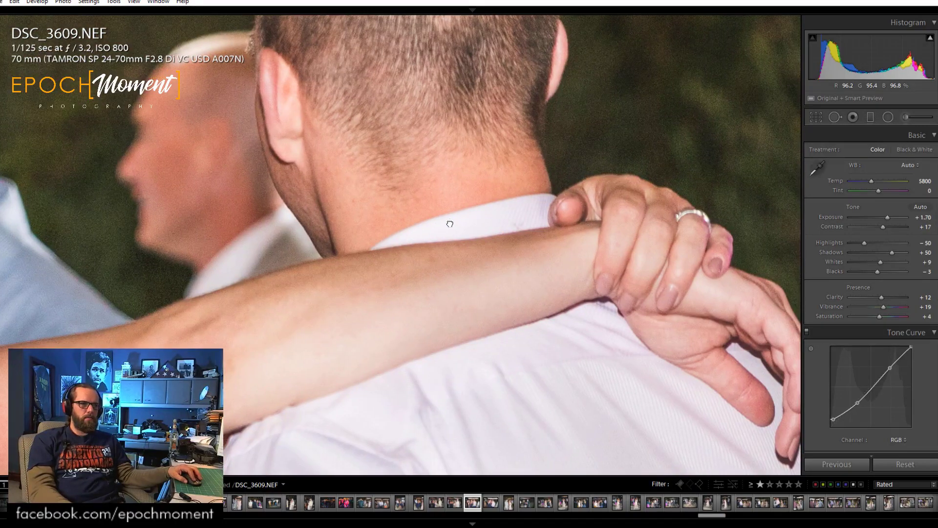
click(449, 223)
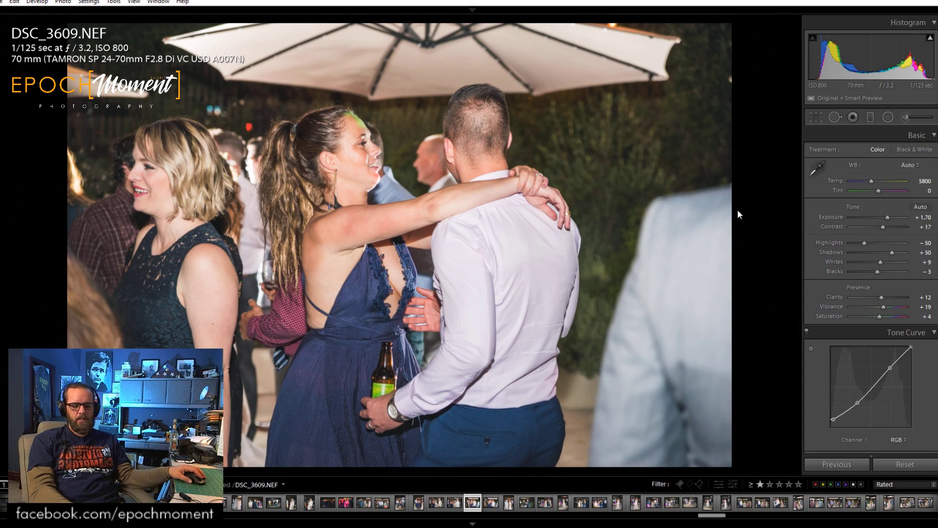
key(0)
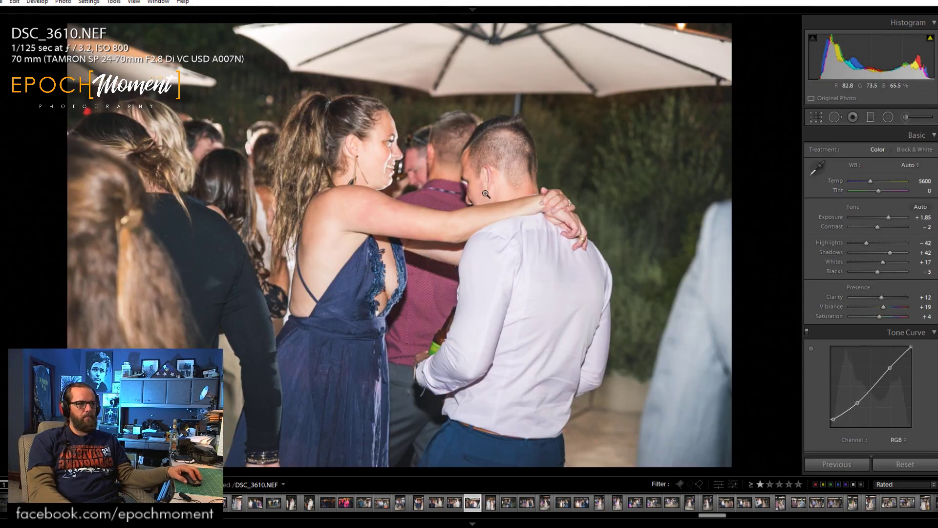
Examine the focus and noise on the embracing couple in DSC_3610 up close, and reset its rating to 0.
click(411, 168)
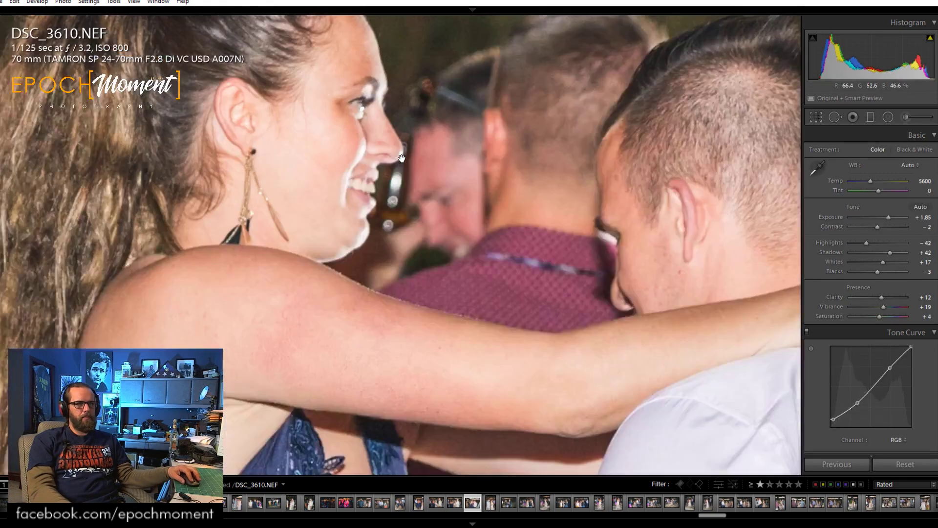
drag(607, 284, 456, 151)
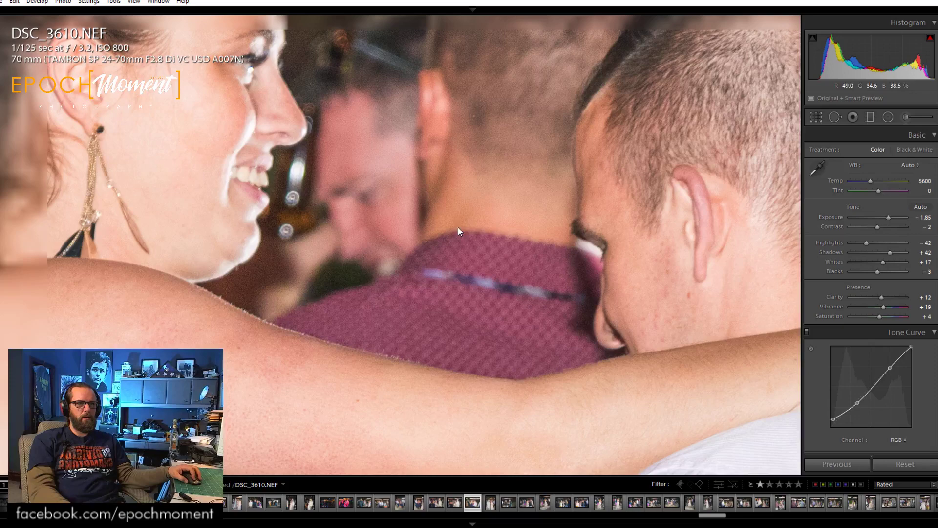
click(458, 227)
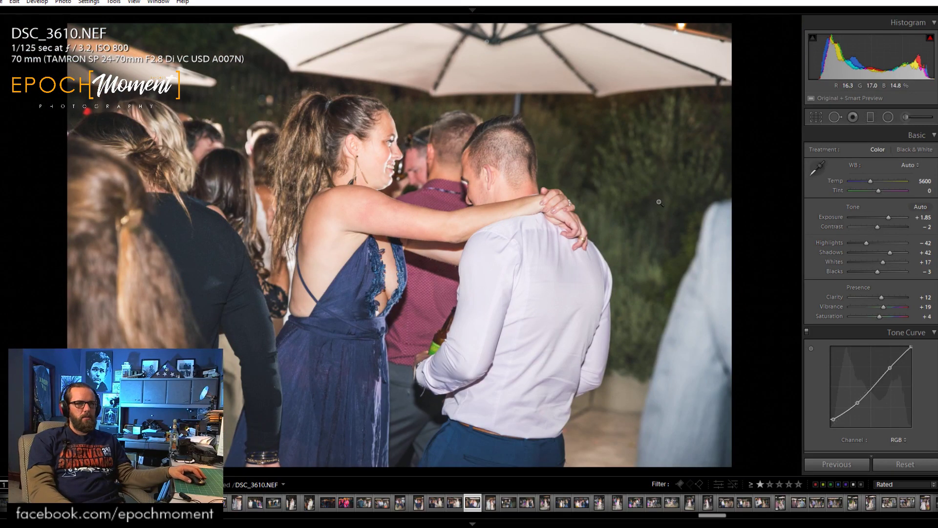
click(524, 192)
click(569, 220)
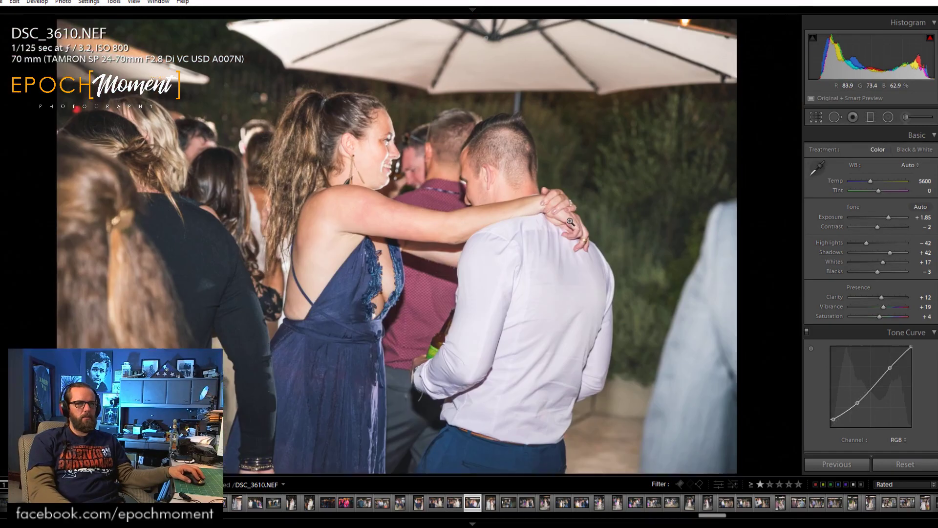
key(0)
On DSC_3611, set contrast to +23, highlights to −68, shadows to +57, whites to +10 and temperature to 5784.
key(Right)
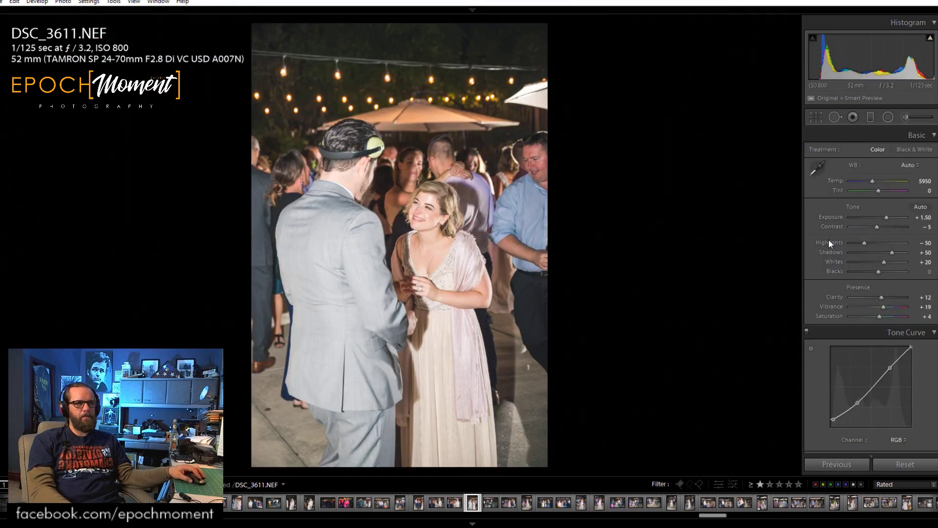
mouse_move(876, 228)
mouse_down()
mouse_move(860, 245)
mouse_move(883, 261)
mouse_move(898, 256)
mouse_move(881, 227)
mouse_up()
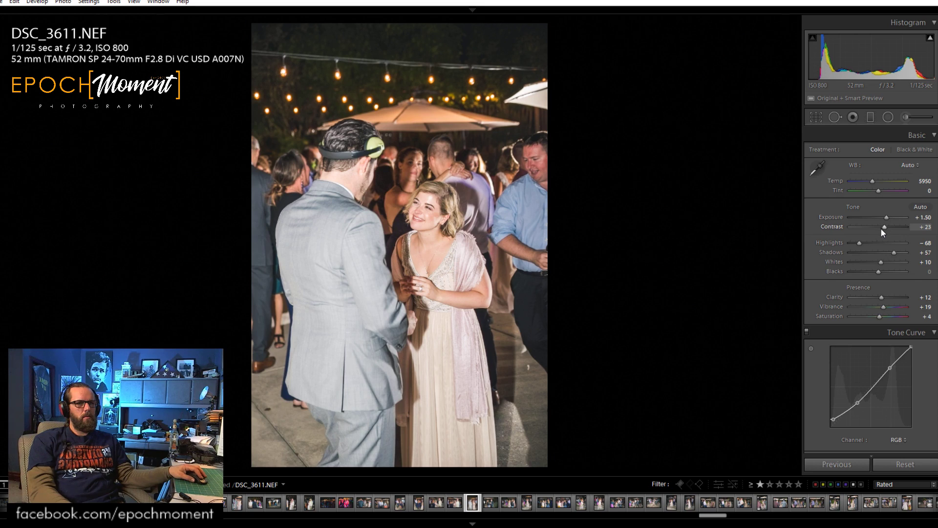
drag(873, 181, 873, 182)
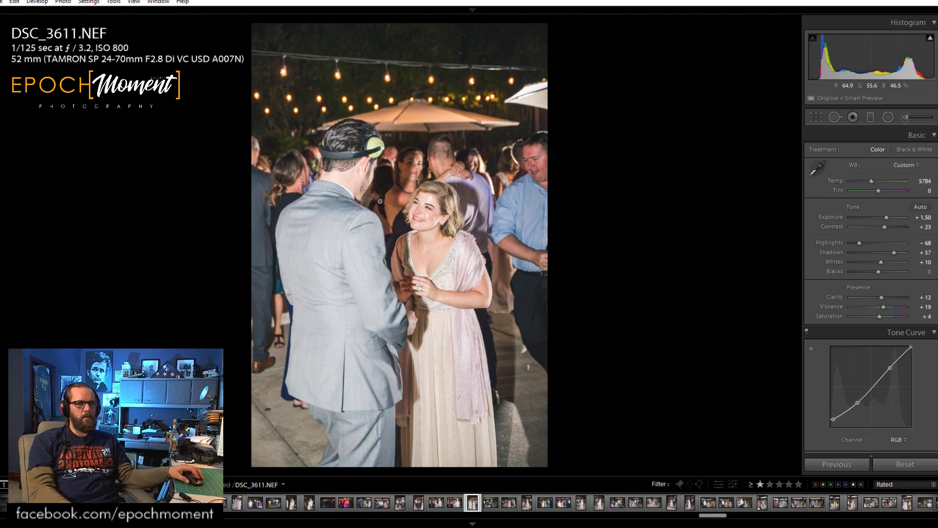
Inspect the smiling blonde woman's face and the dark background in DSC_3611 at full magnification.
click(383, 184)
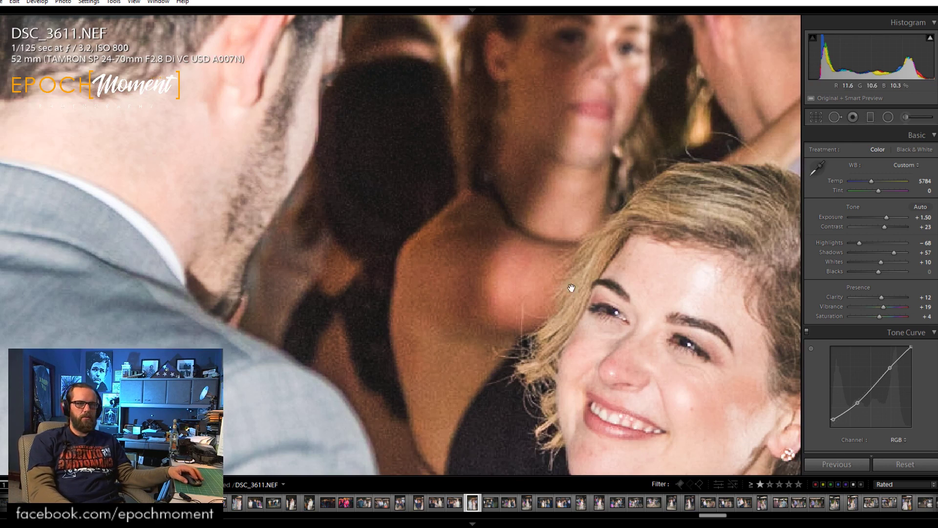
drag(653, 337, 532, 183)
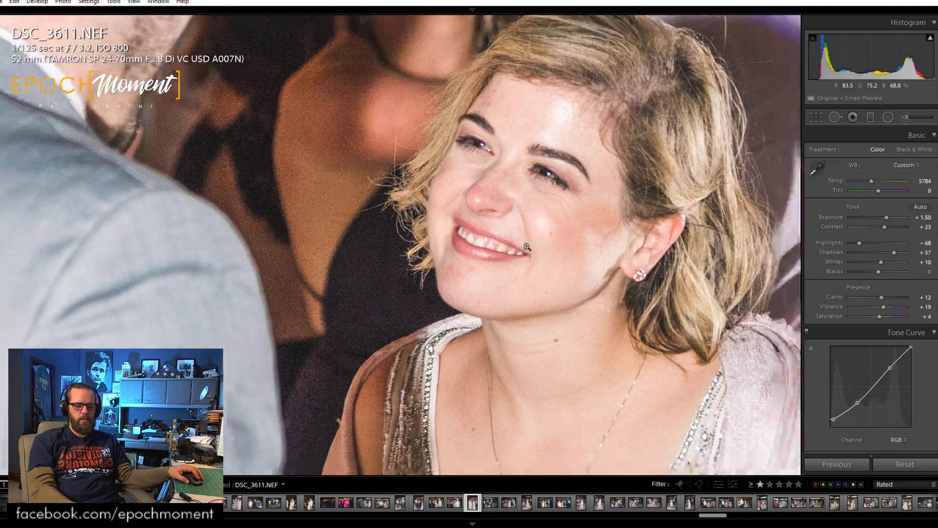
click(507, 189)
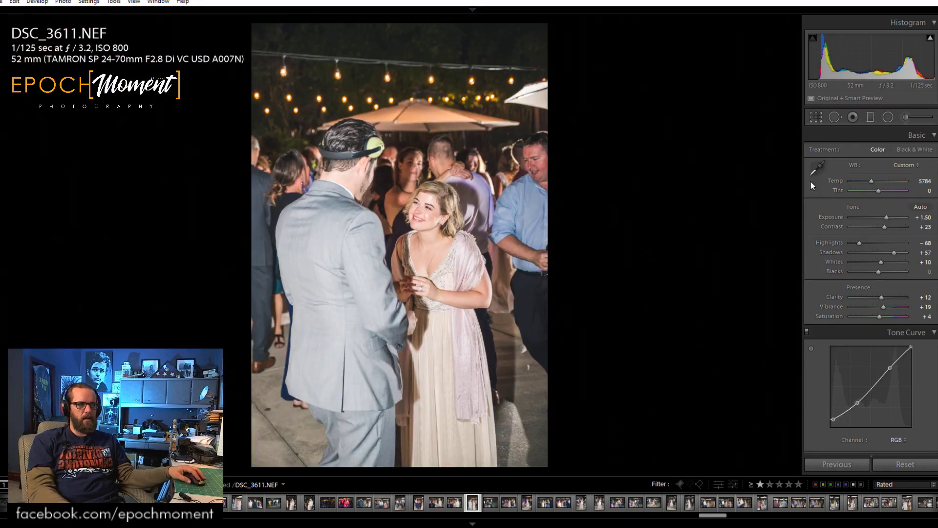
Refine DSC_3611 with highlights at −87, shadows at +37 and contrast at +32, and check the woman's face up close.
drag(861, 243, 889, 252)
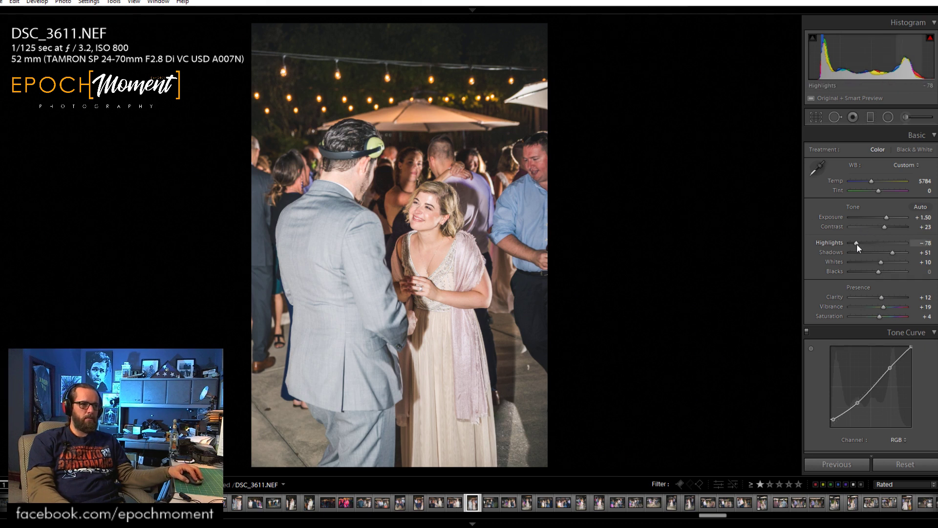
drag(856, 244, 885, 230)
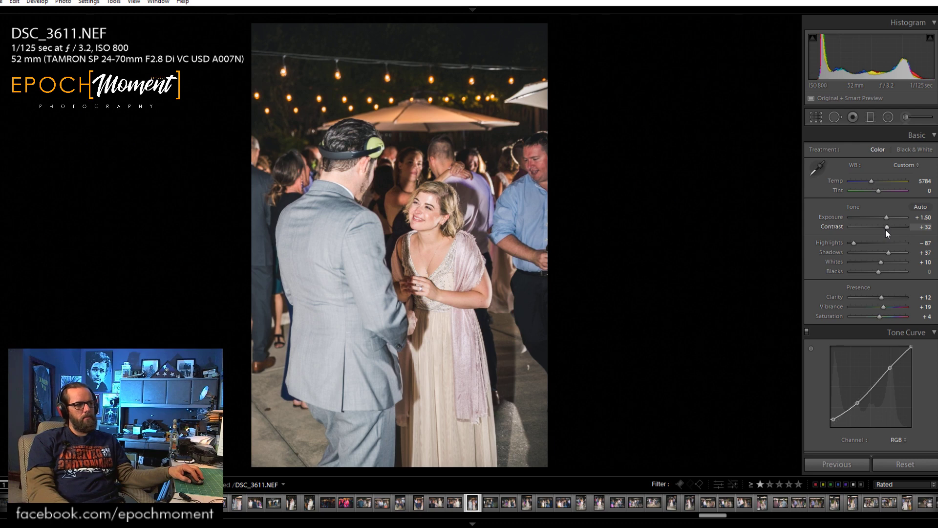
click(457, 212)
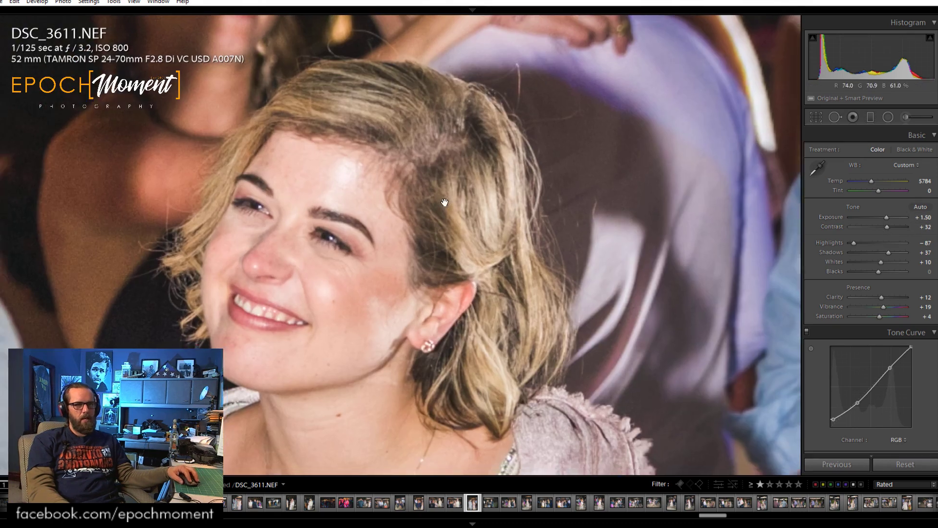
click(458, 212)
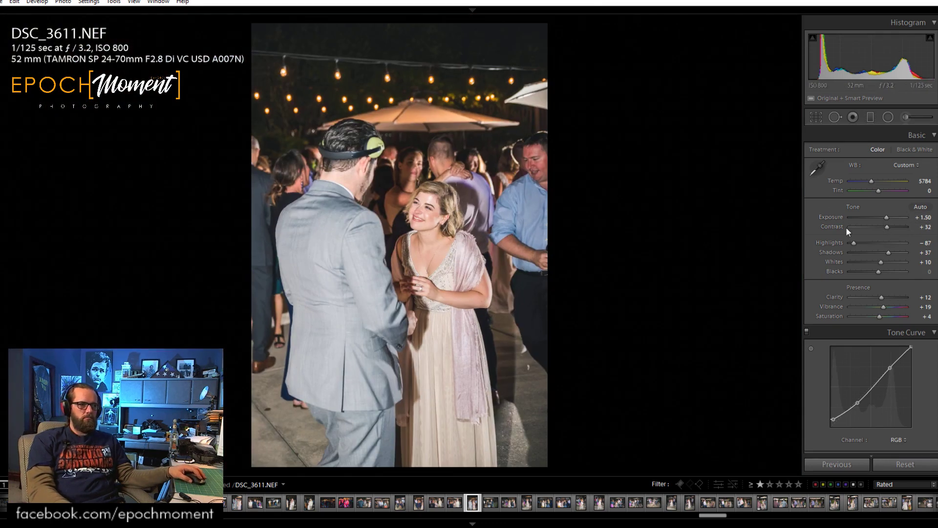
On DSC_3612, set highlights to −57, shadows to +42 and contrast to +19, and reset the whites to 0.
key(Right)
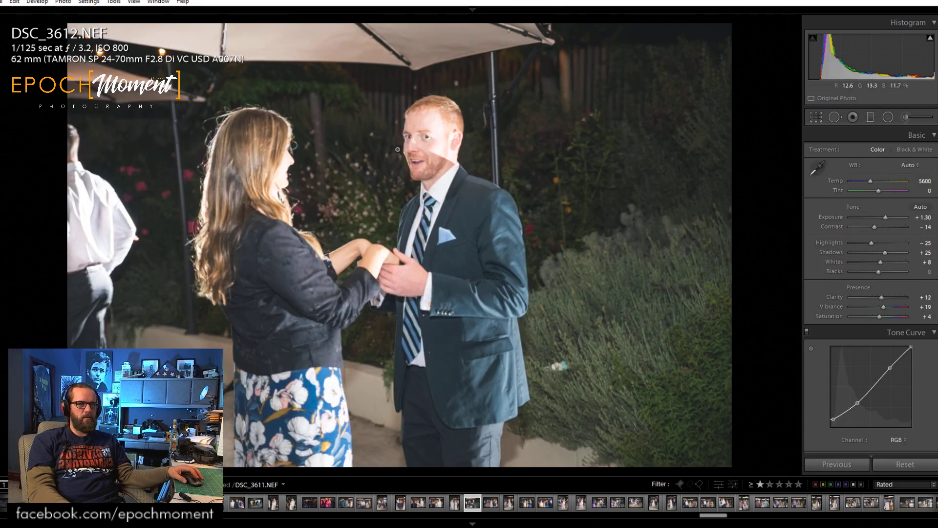
drag(874, 227, 880, 263)
double_click(880, 263)
drag(881, 228, 885, 227)
Inspect the flowers and the bearded man's face and suit in DSC_3612 up close, and set its rating to 0.
click(320, 152)
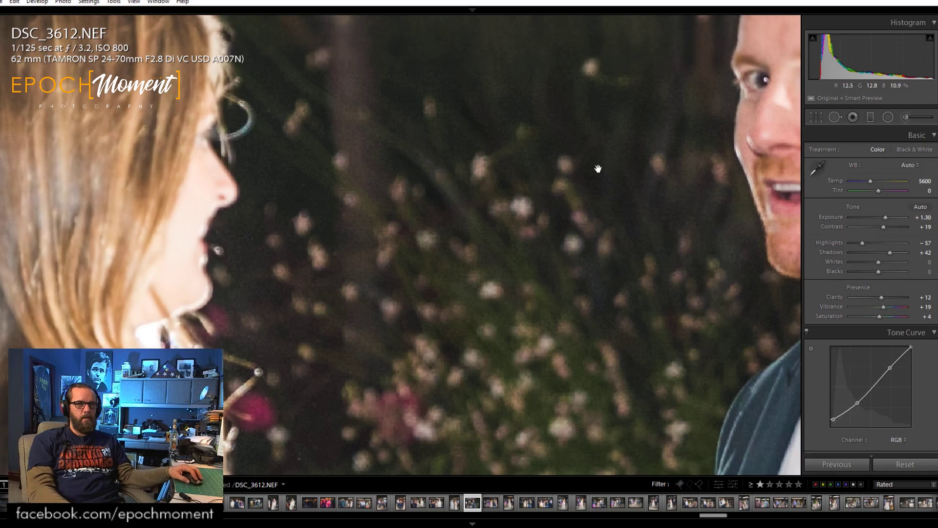
drag(599, 165, 360, 178)
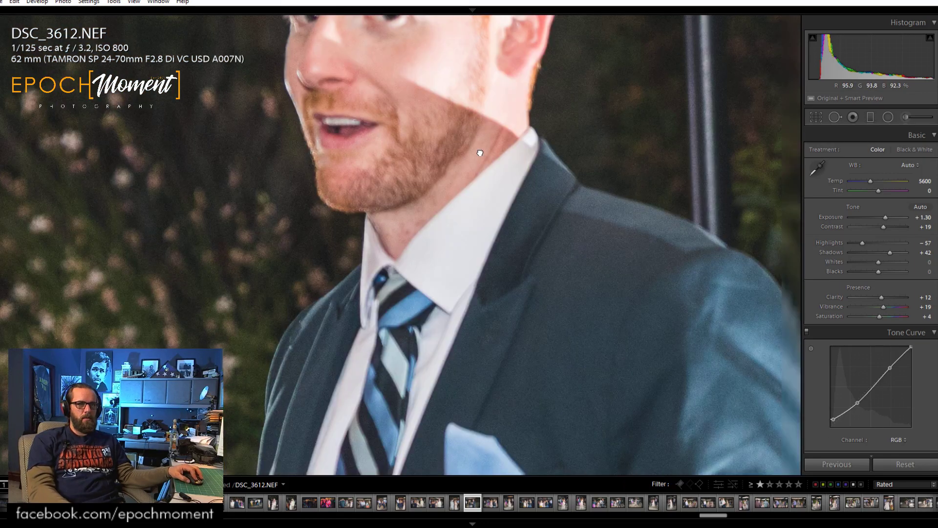
click(362, 218)
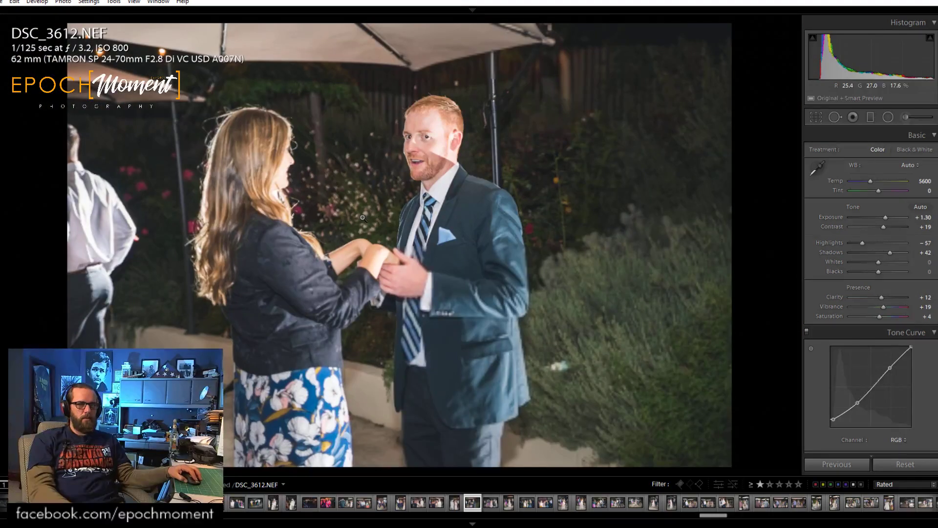
key(0)
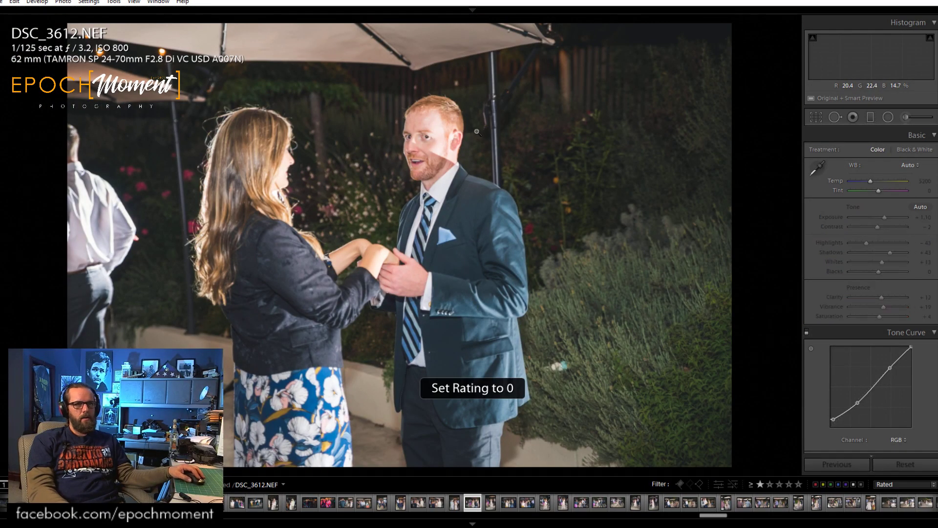
Inspect the bride's lace back, the red-haired guest's face and the dark background in DSC_3613 at full magnification.
key(Right)
click(400, 171)
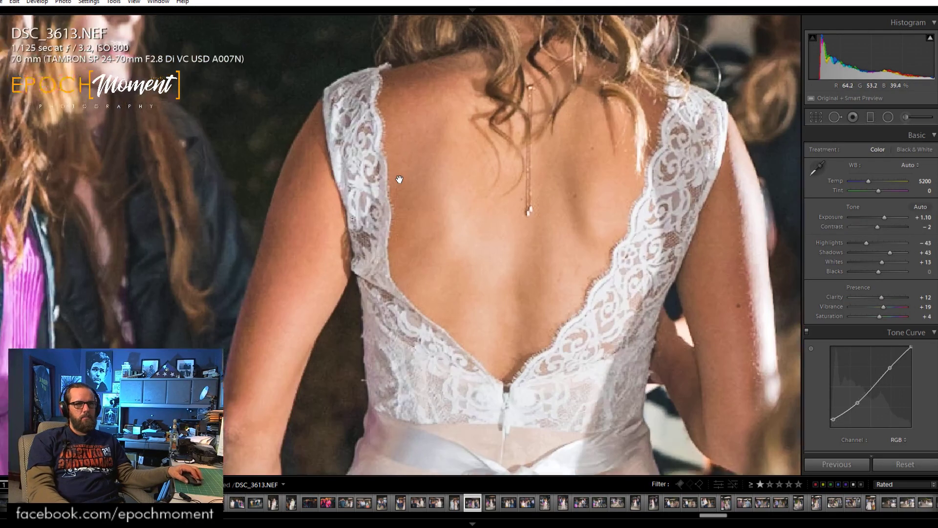
drag(399, 179, 614, 307)
drag(473, 252, 508, 322)
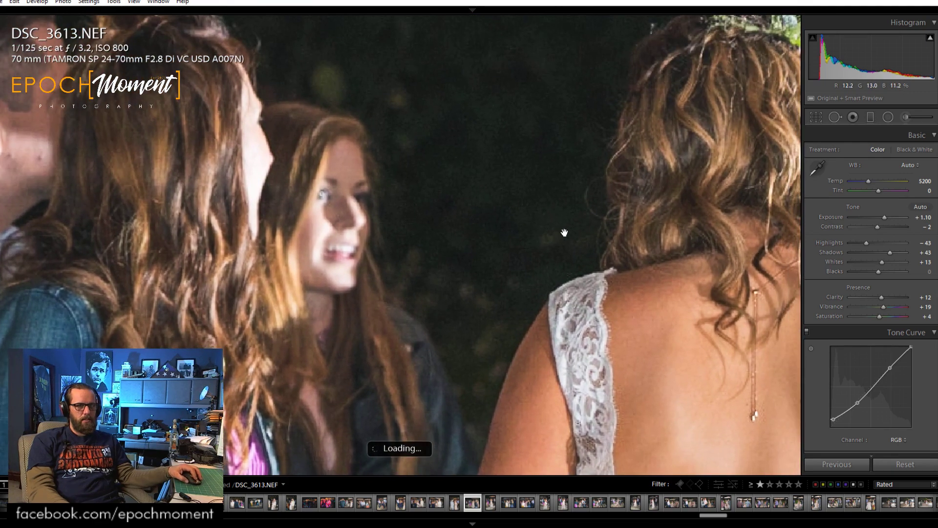
click(628, 207)
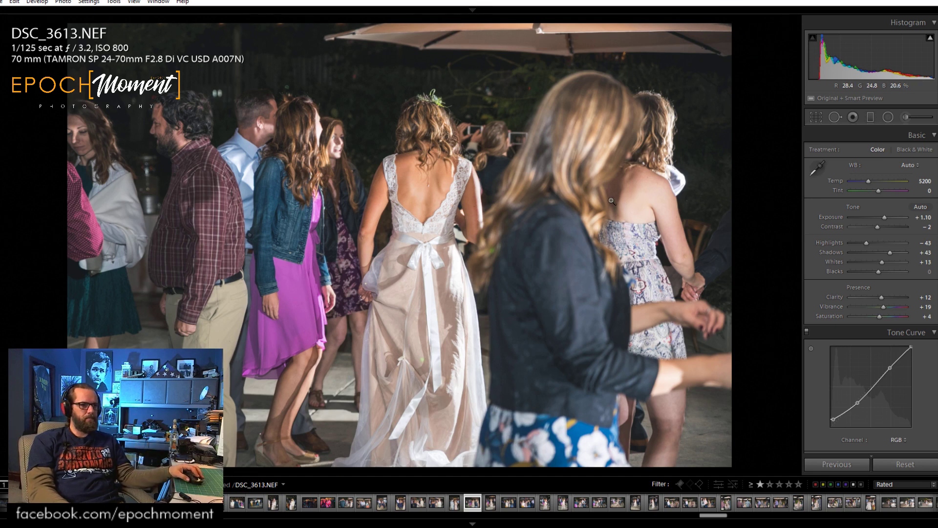
Set DSC_3613 to contrast +21, highlights −28, shadows +62 and whites +10, and crop away the umbrella along its upper edge.
drag(878, 225, 891, 254)
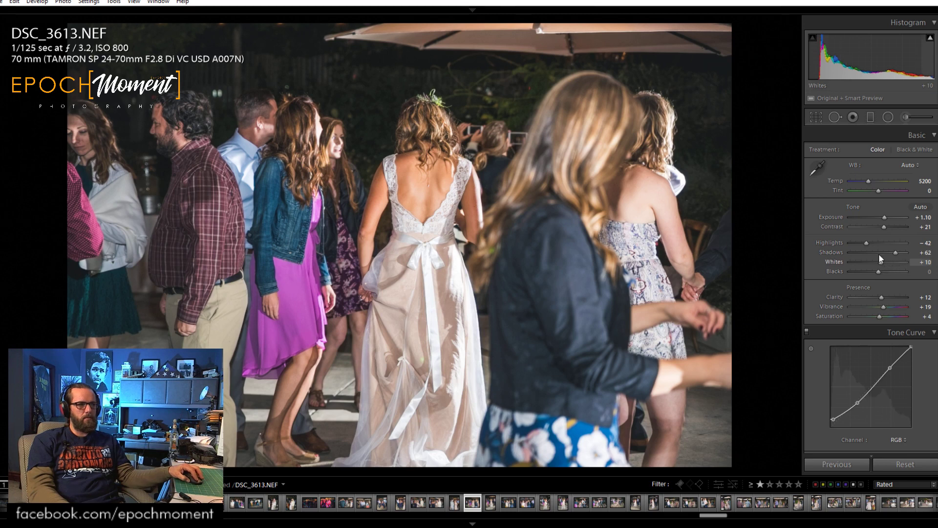
drag(867, 243, 872, 248)
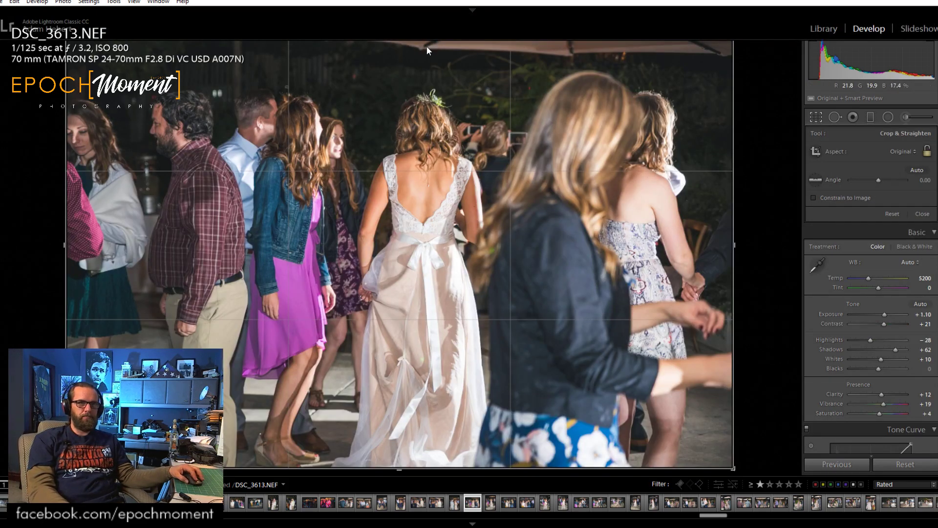
drag(400, 24, 401, 39)
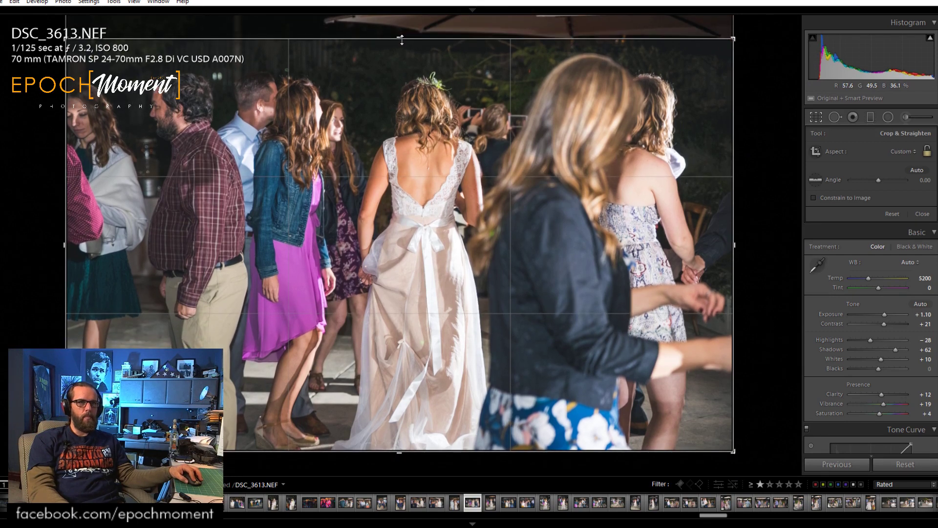
click(923, 215)
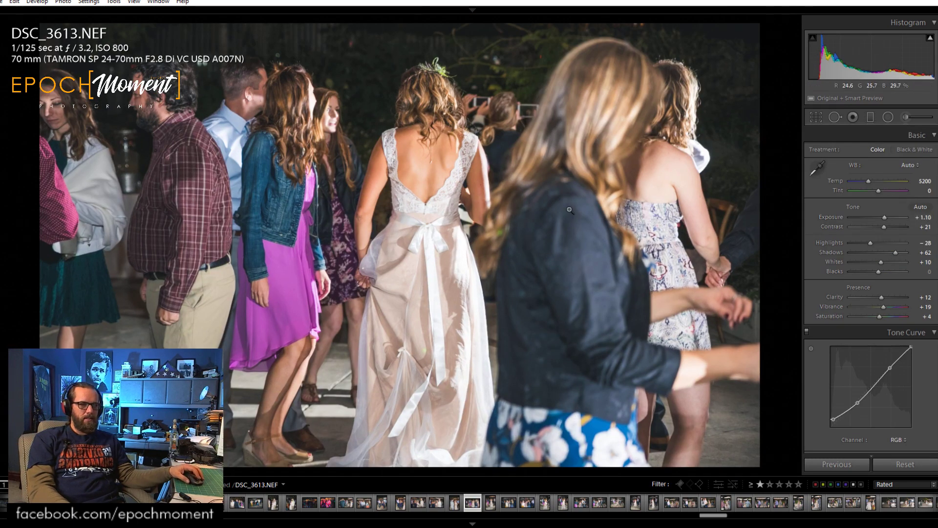
On DSC_3614, set highlights to −28 and shadows to +53, and inspect the bride's hair and lace back up close.
key(Right)
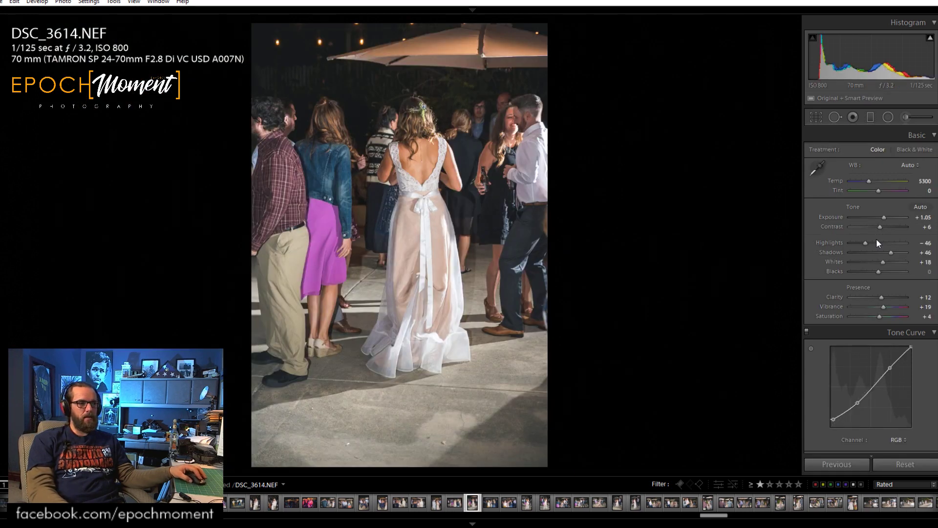
drag(869, 243, 873, 247)
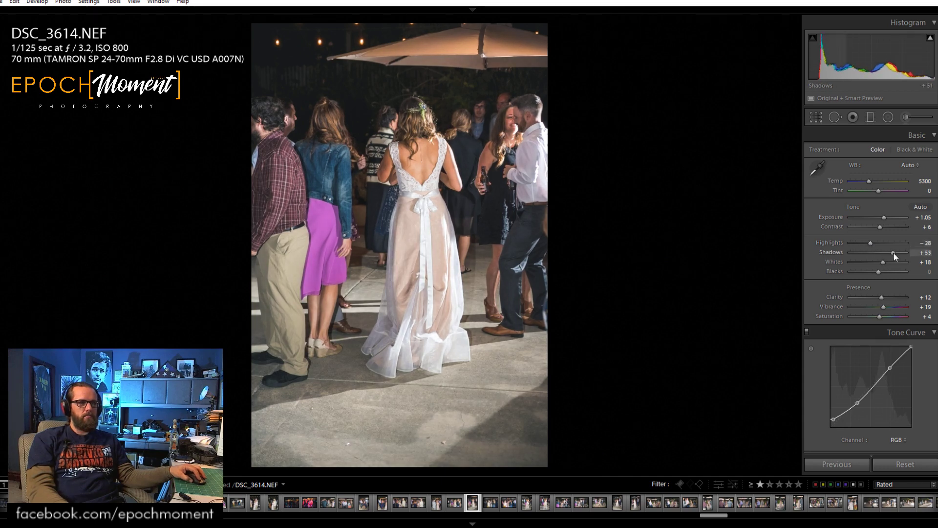
click(424, 143)
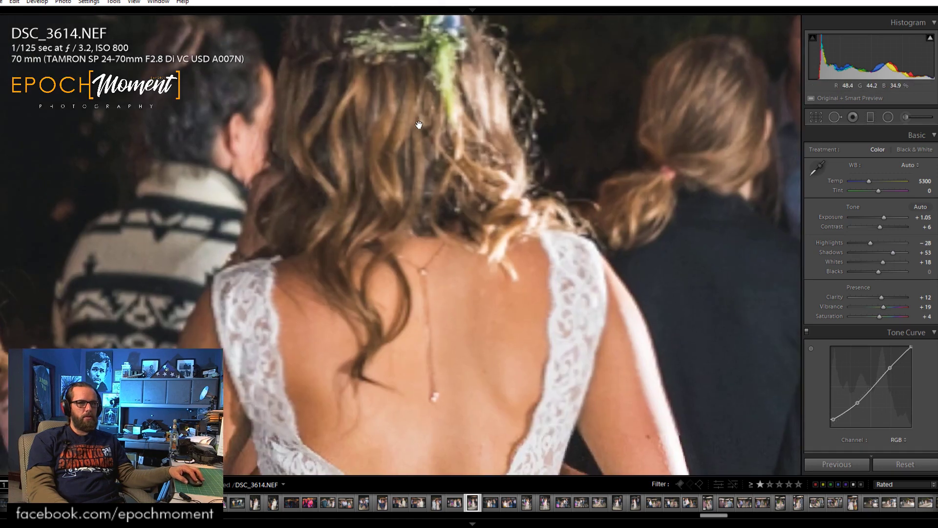
drag(494, 231, 356, 128)
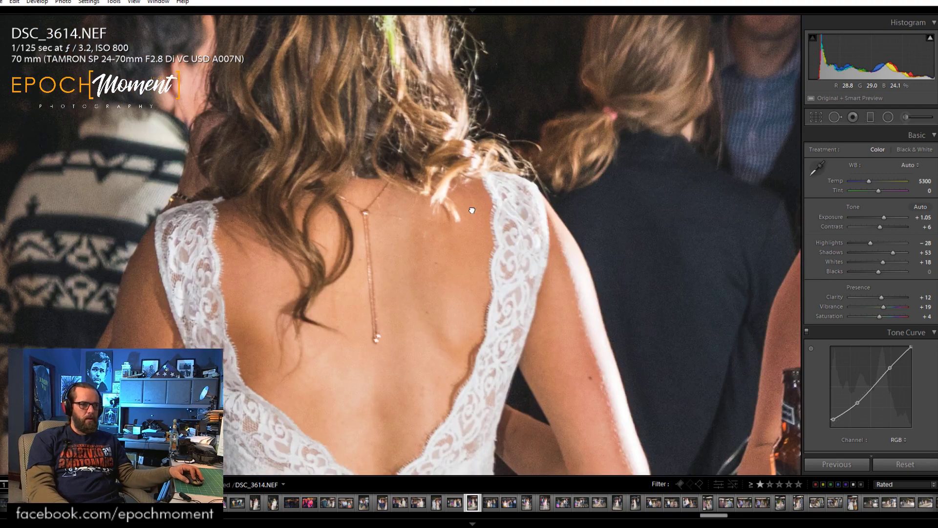
drag(472, 210, 483, 147)
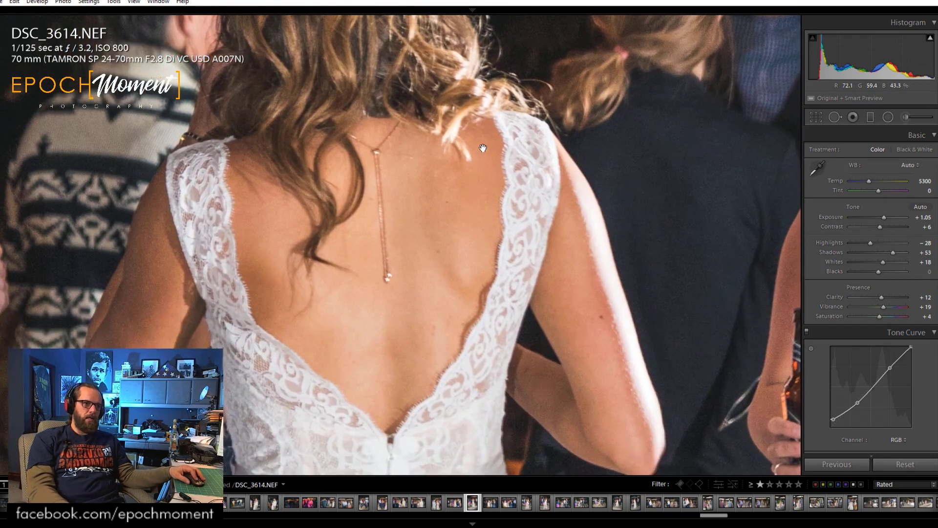
On DSC_3615, set highlights to −44 and shadows to +46.
key(Right)
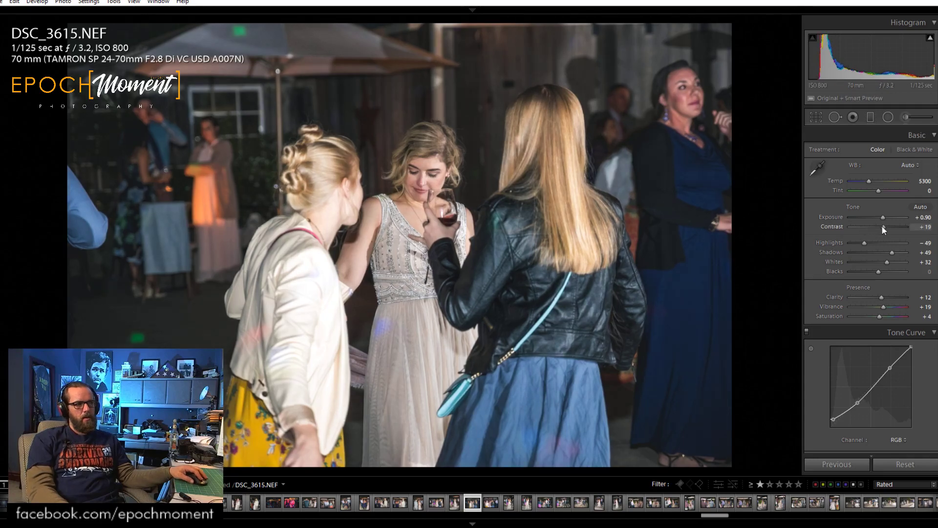
drag(865, 243, 900, 253)
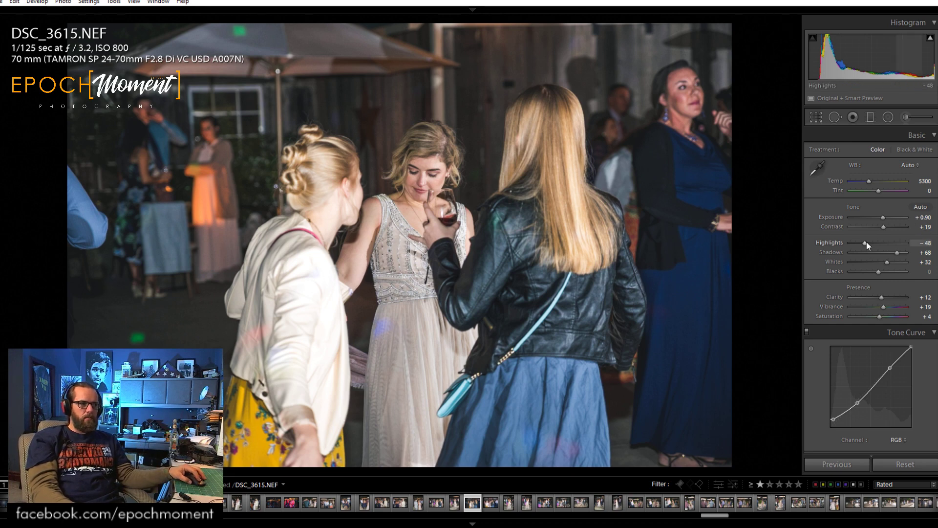
scroll(869, 249, up, 2)
drag(897, 252, 887, 253)
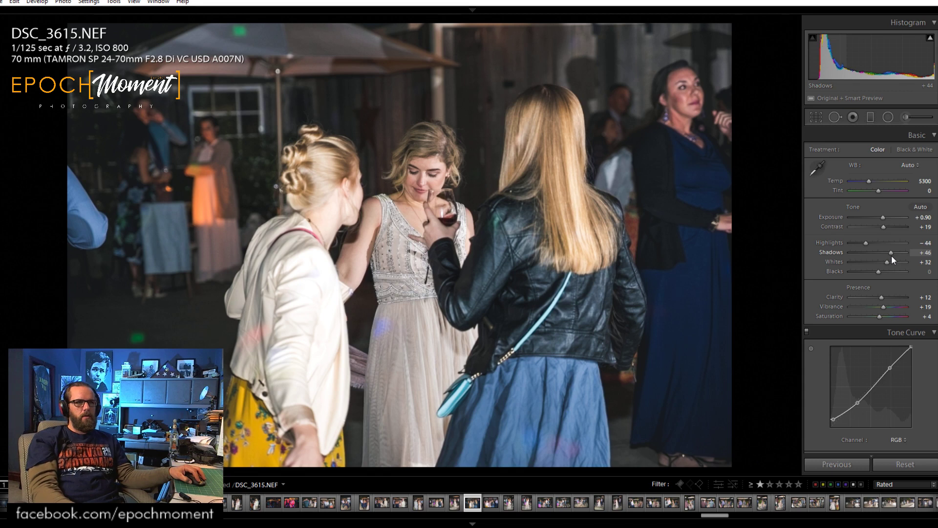
Crop a narrow strip off the upper edge of DSC_3615 and apply the crop.
click(815, 116)
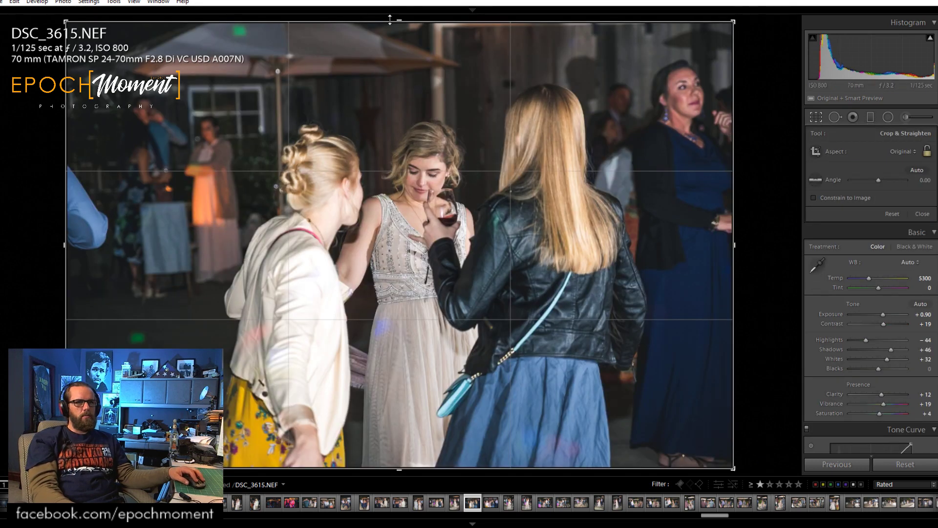
drag(390, 19, 389, 33)
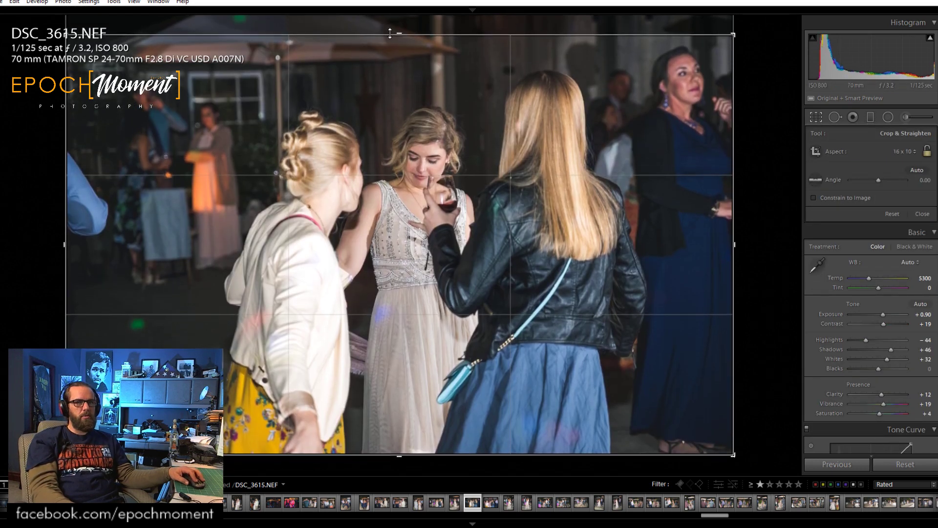
click(923, 214)
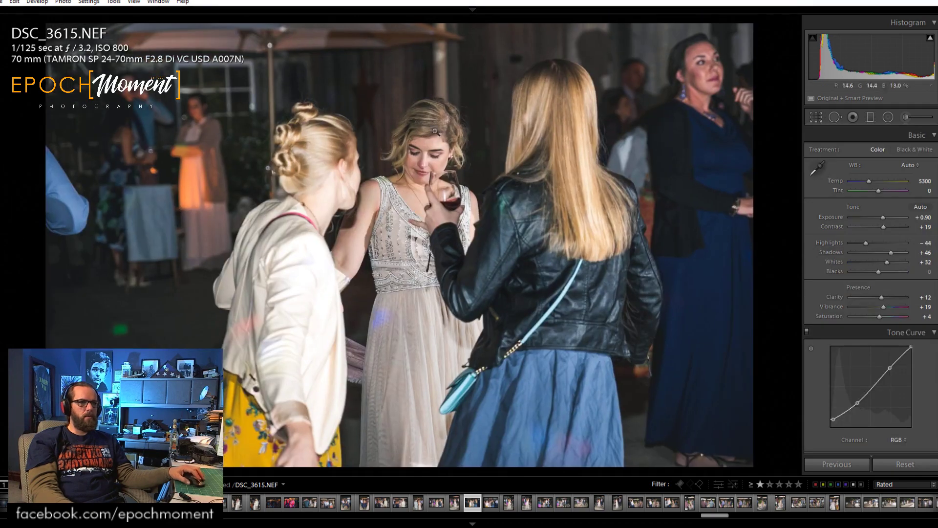
Warm the DSC_3615 white balance to a temperature of 5423, checking the skin of the woman behind the wine glass up close.
click(433, 154)
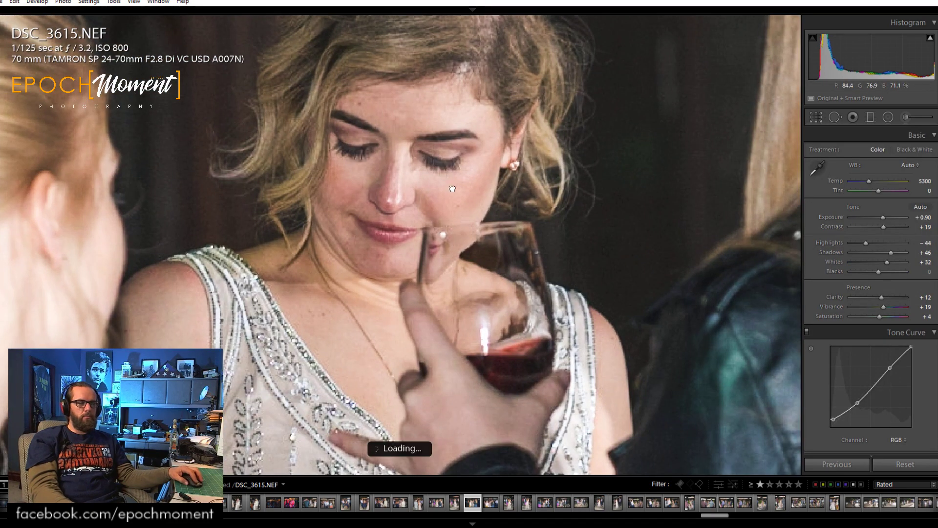
click(451, 189)
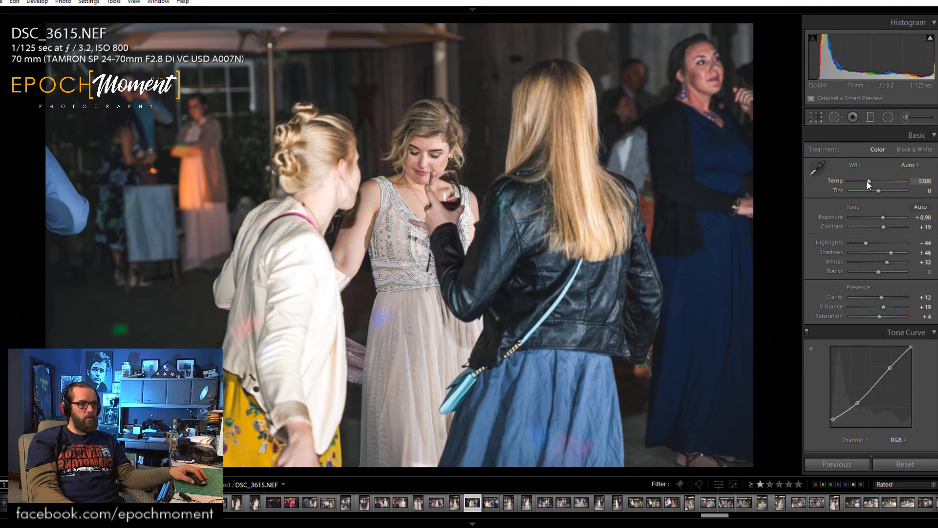
drag(867, 181, 868, 180)
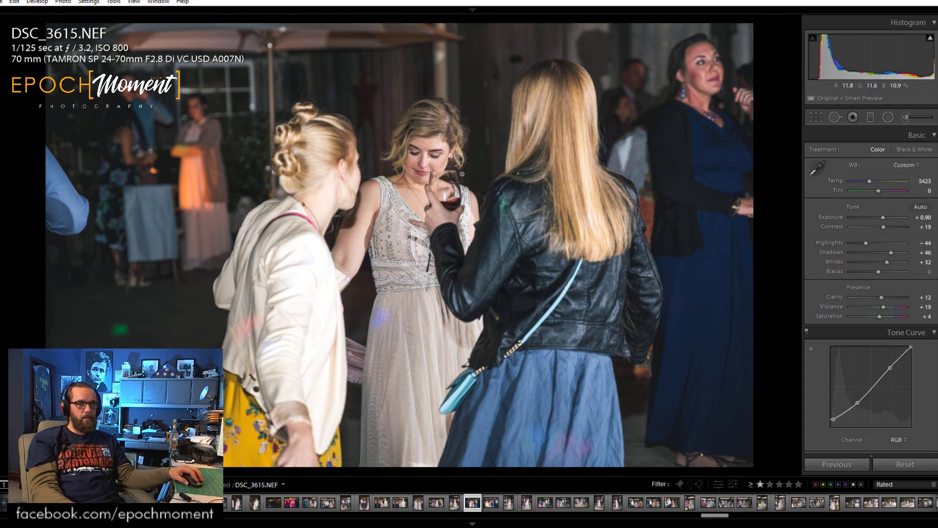
click(466, 191)
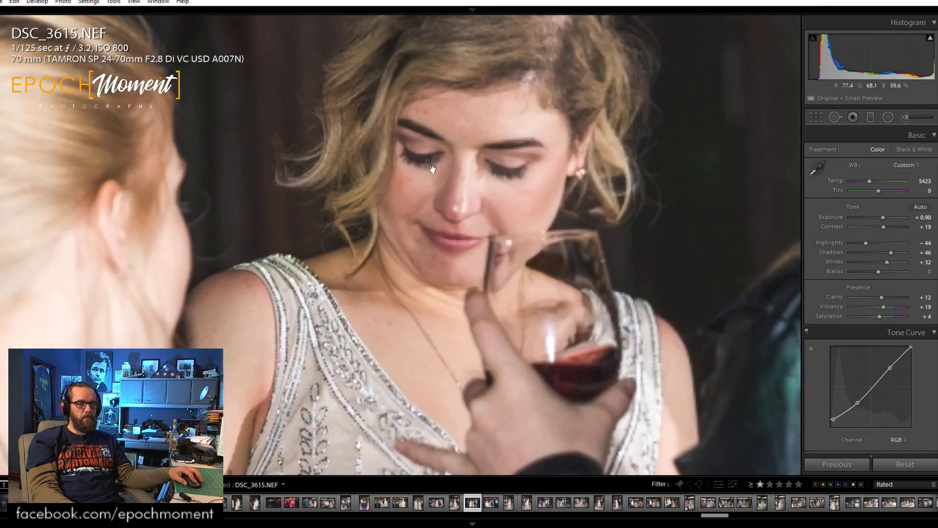
click(467, 191)
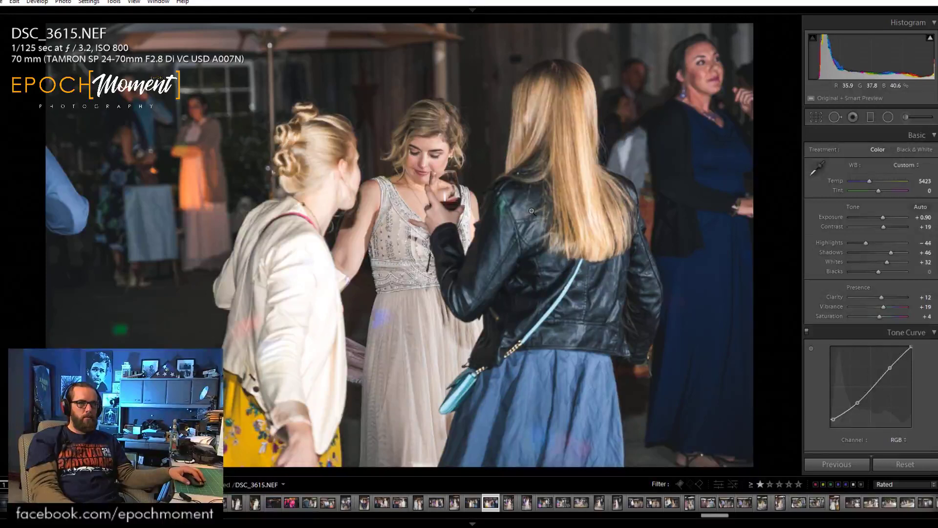
On DSC_3616, set exposure +0.77, contrast +28, highlights −59, shadows +42, whites +19, temperature 5063 and tint −7, and check the middle woman's face up close.
key(Right)
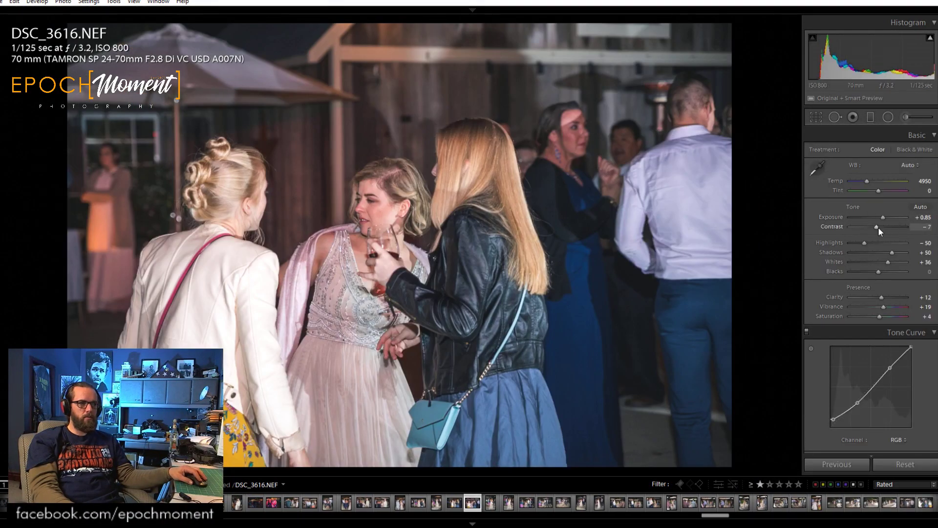
mouse_move(877, 227)
mouse_down()
mouse_move(858, 245)
mouse_move(884, 264)
mouse_move(899, 257)
mouse_move(883, 218)
mouse_up()
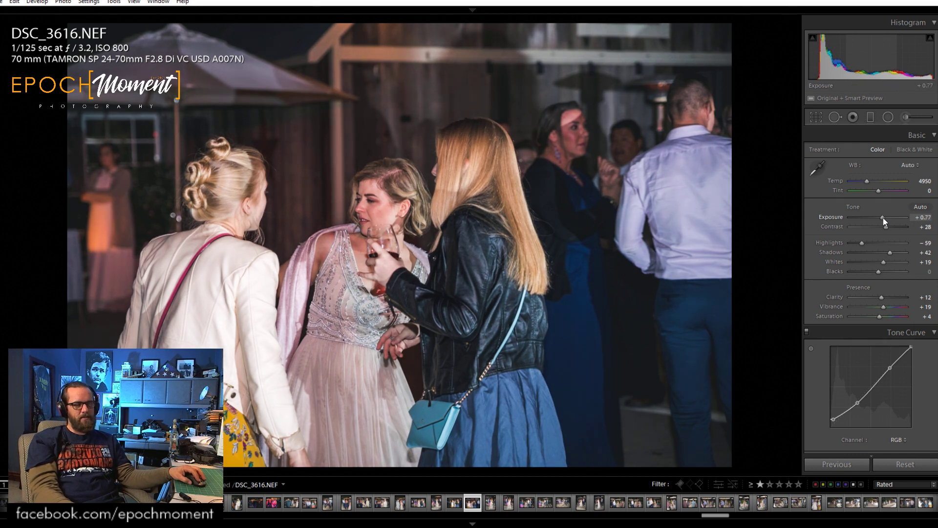
drag(867, 182, 866, 182)
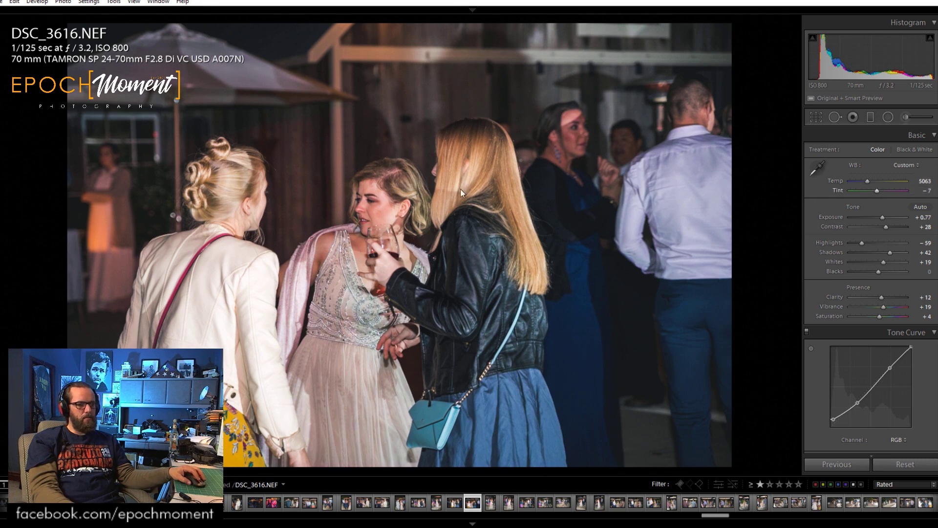
click(370, 232)
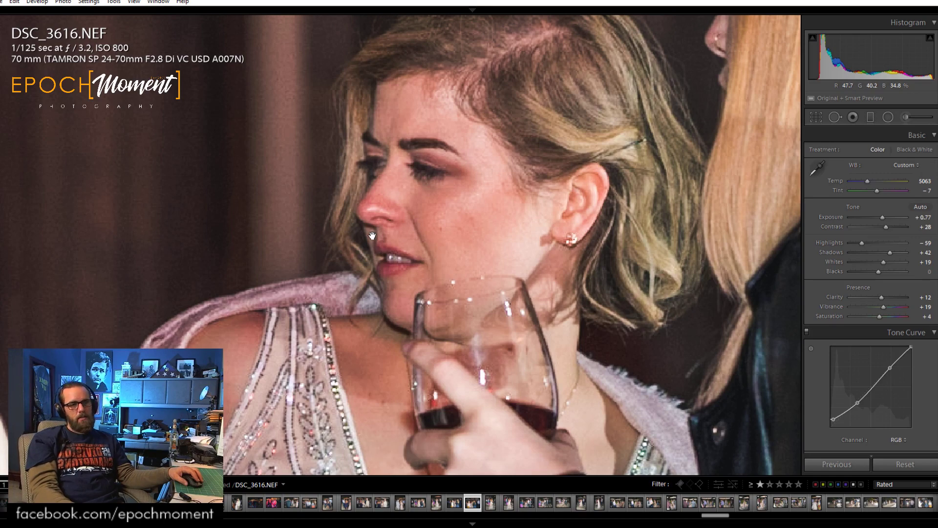
click(461, 246)
Correct the reds in DSC_3616 with hue +11, saturation −6 and luminance +11, and check the skin tones up close.
scroll(825, 339, down, 5)
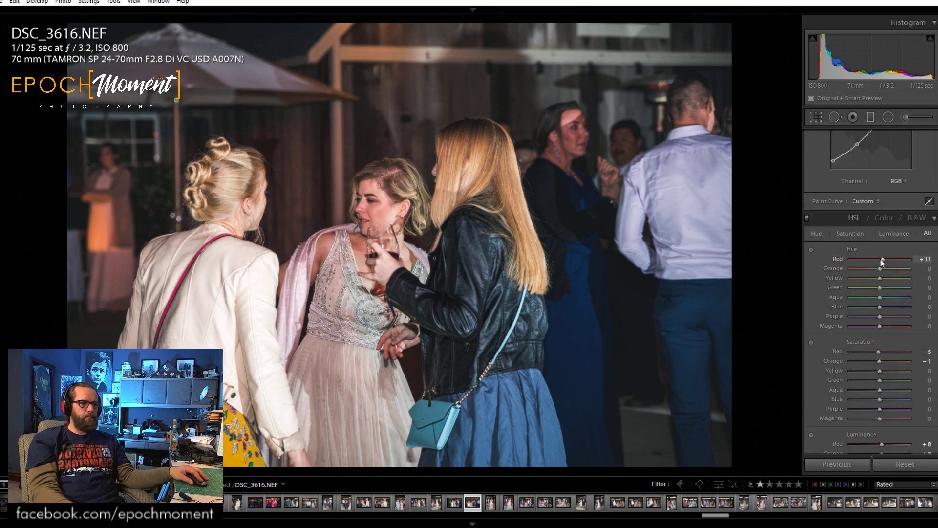
key(Down)
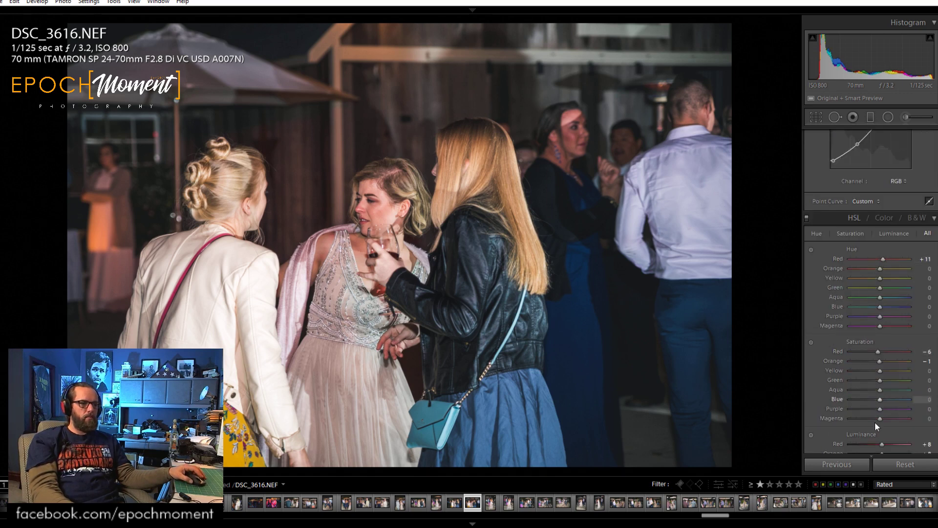
key(Up)
key(Up)
key(Up)
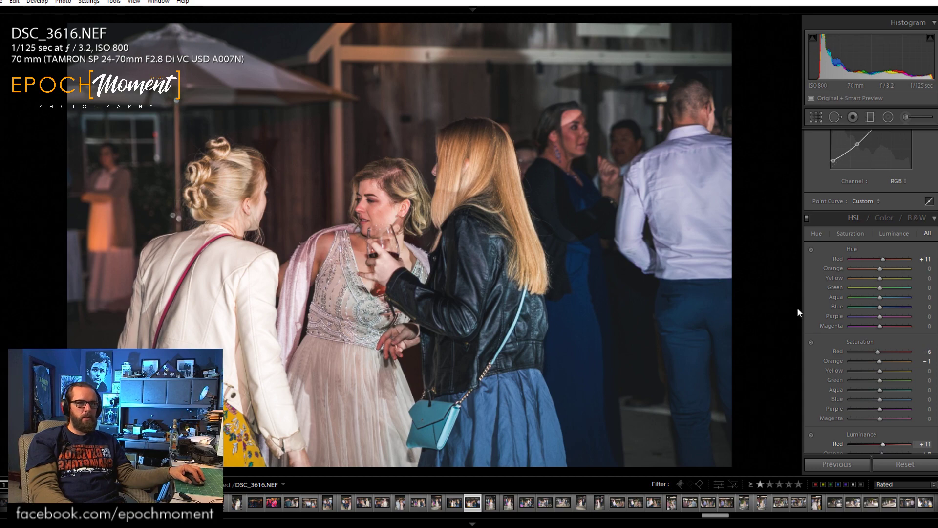
click(502, 222)
click(500, 228)
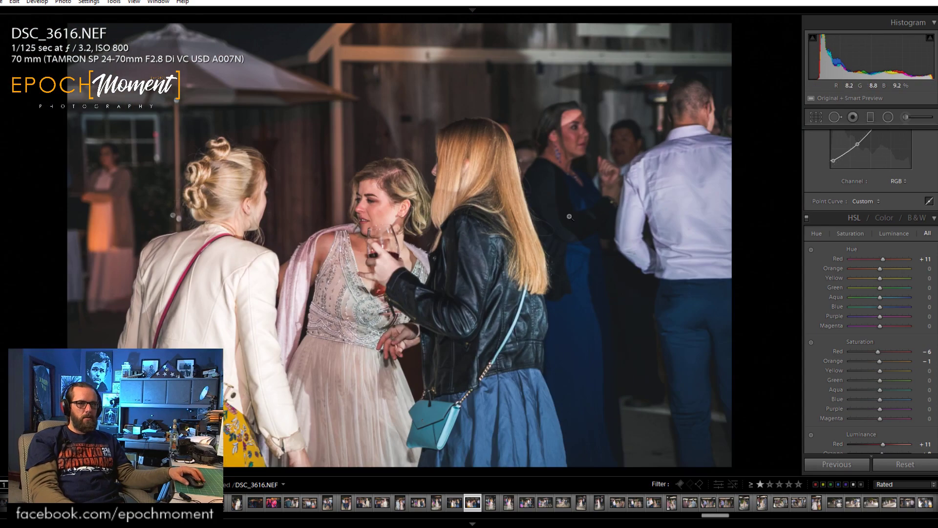
Inspect the bride's hair and back in DSC_3617 at full magnification and set the highlights to −62.
key(Right)
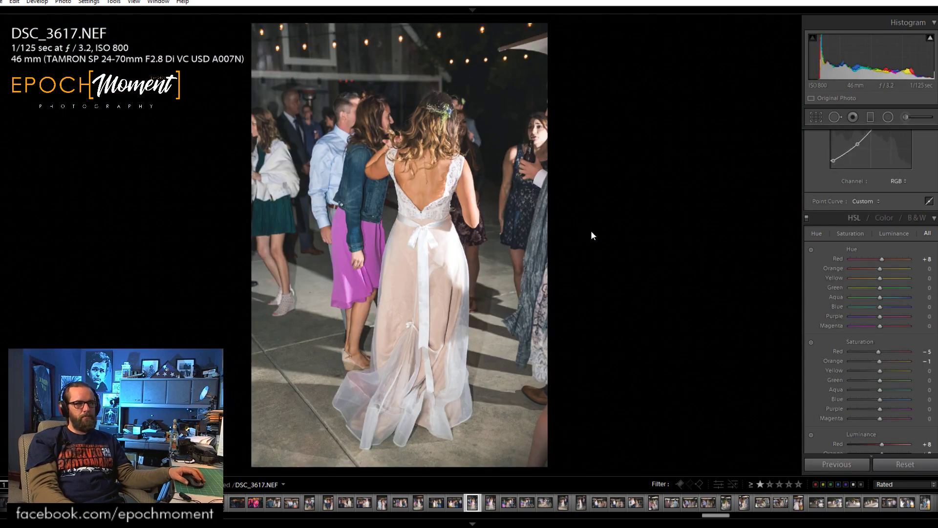
click(572, 208)
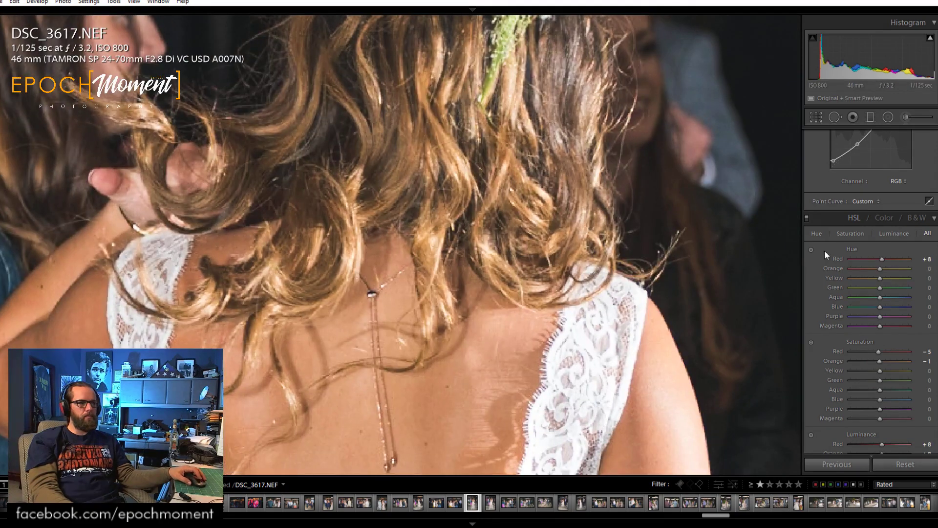
scroll(824, 250, up, 5)
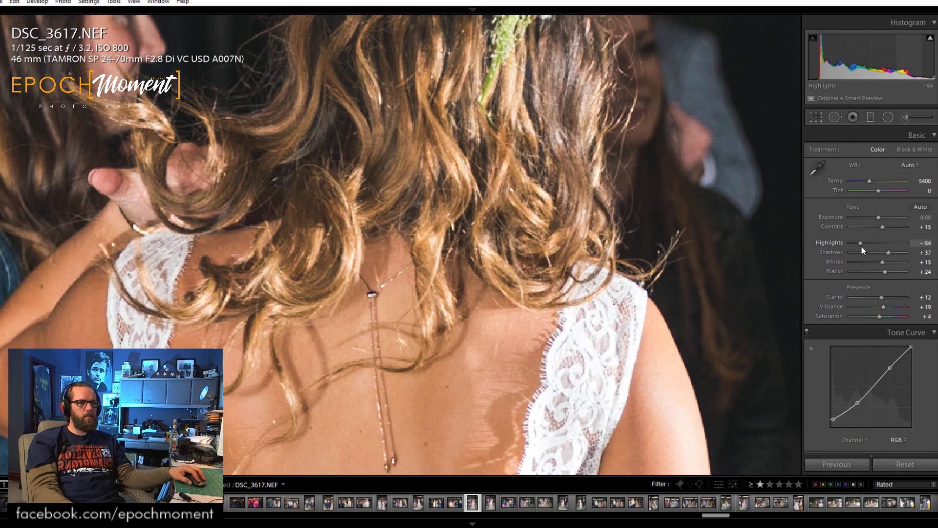
drag(863, 247, 861, 248)
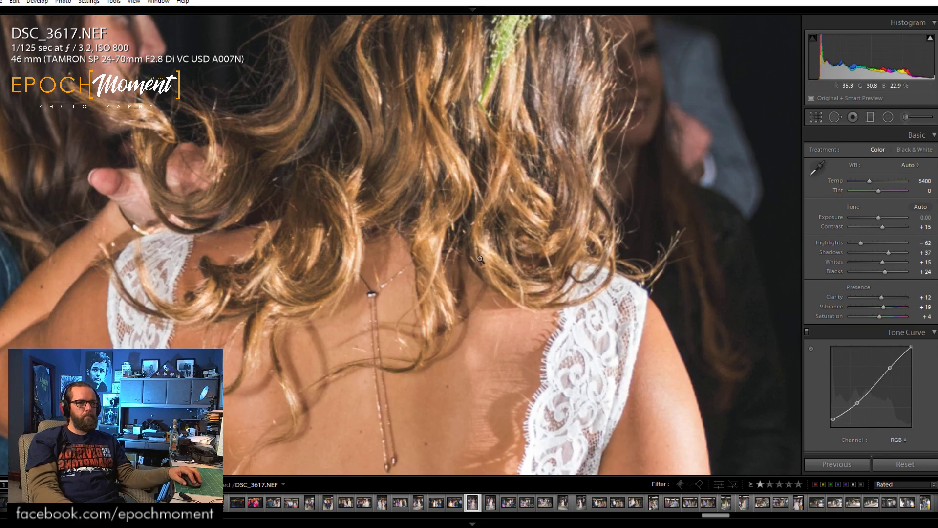
Set the shadows of DSC_3617 to +55 and go on to the next photo.
click(480, 259)
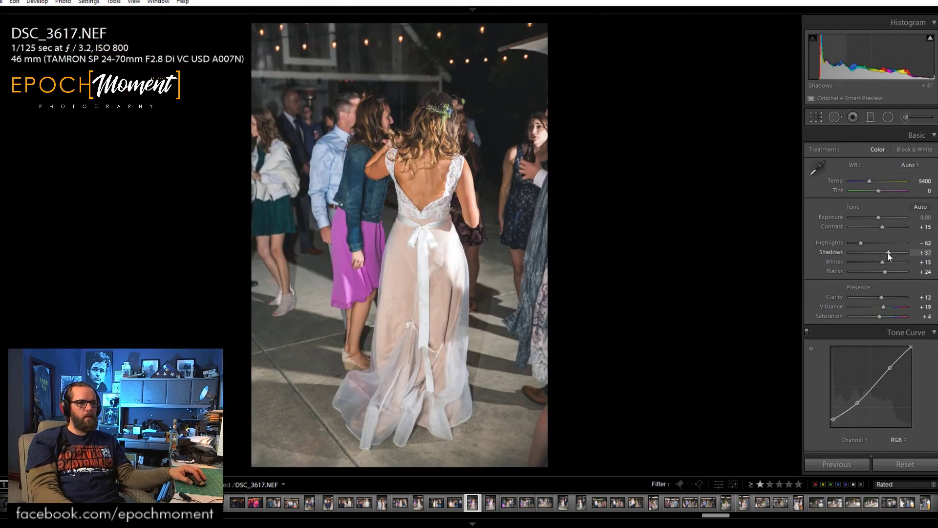
drag(892, 253, 893, 254)
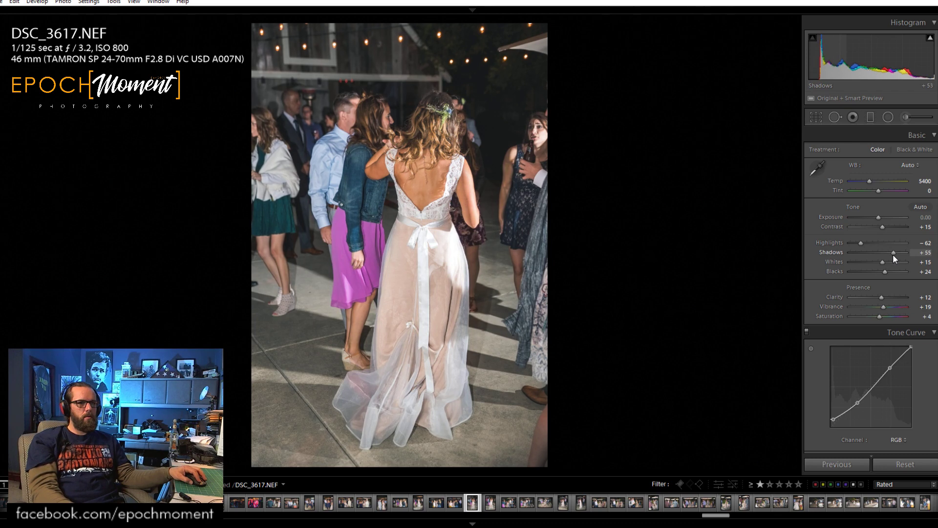
key(Right)
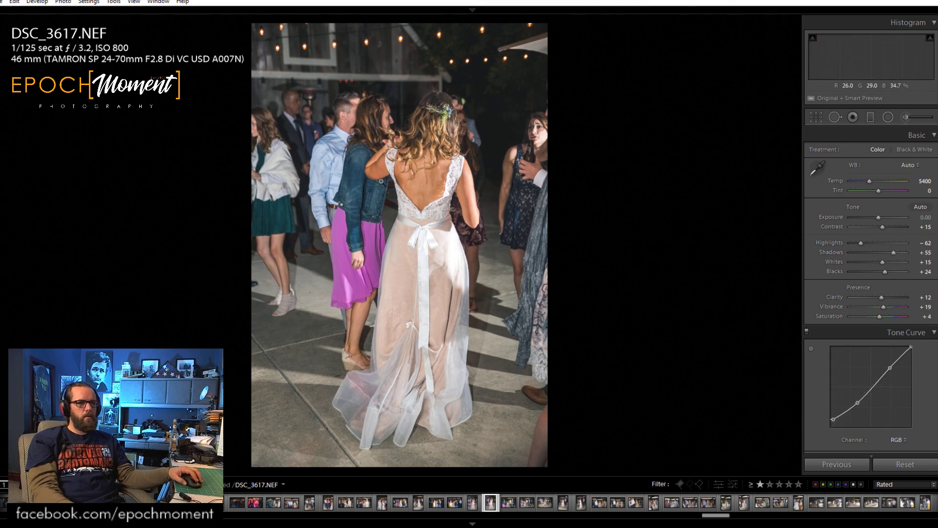
On DSC_3621, set exposure +0.59, contrast +33, highlights −51, shadows +37, whites +3 and temperature 5514.
key(Right)
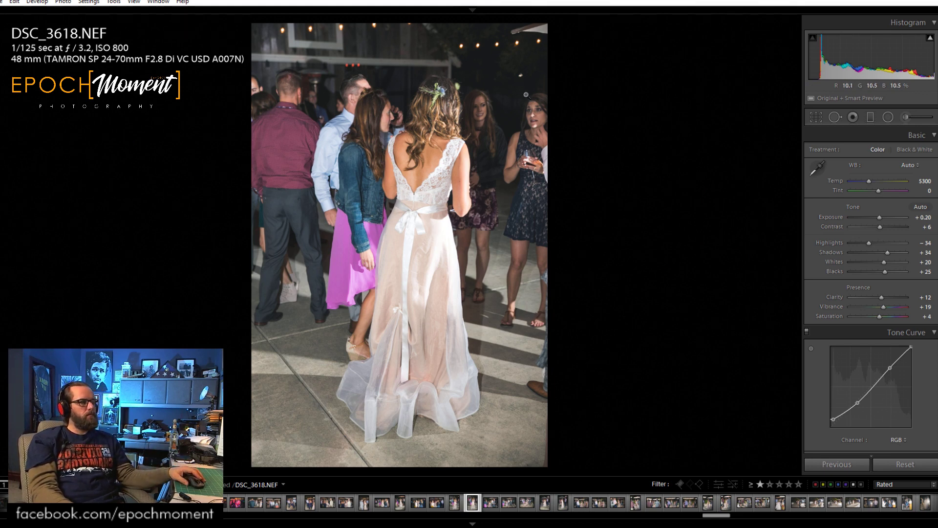
key(Right)
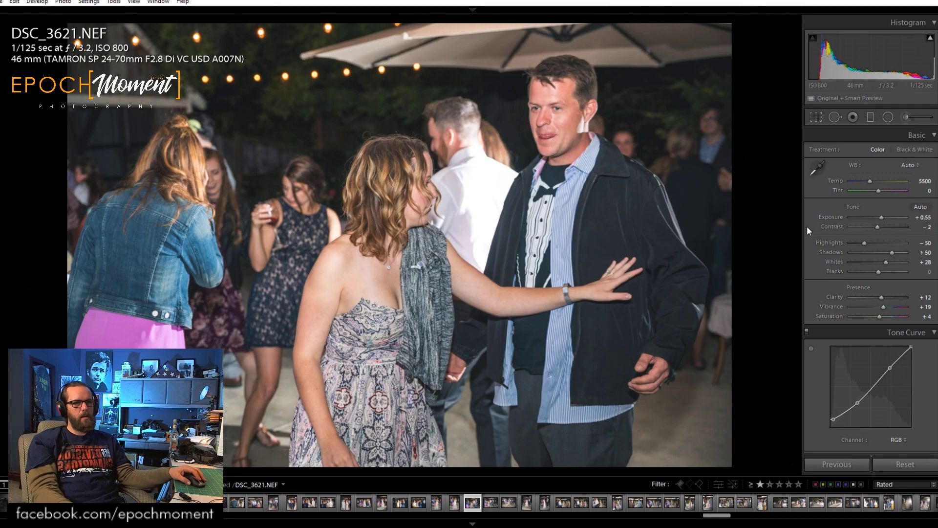
drag(878, 228, 860, 246)
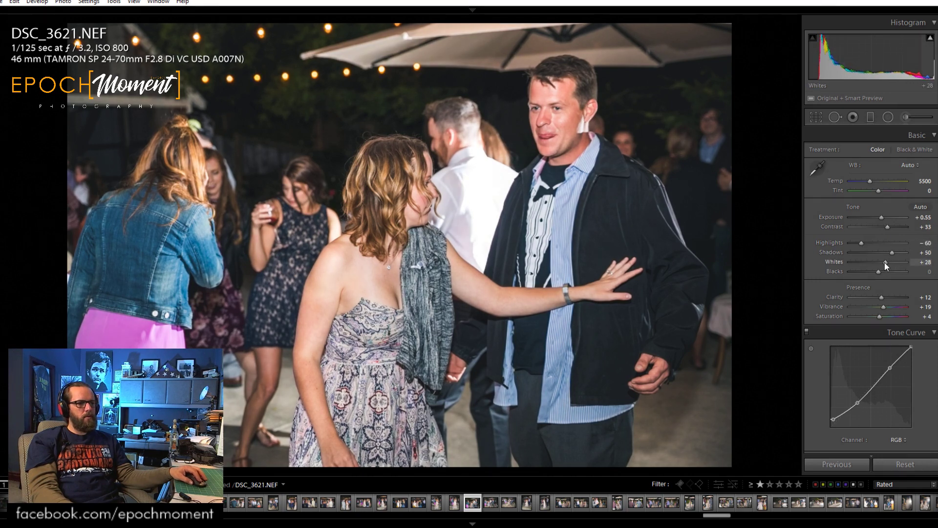
drag(892, 253, 890, 255)
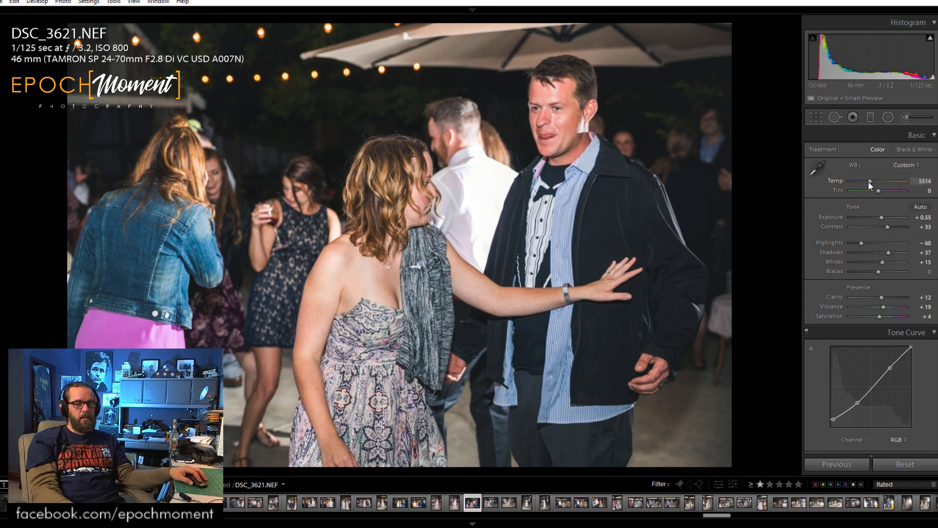
drag(861, 247, 892, 253)
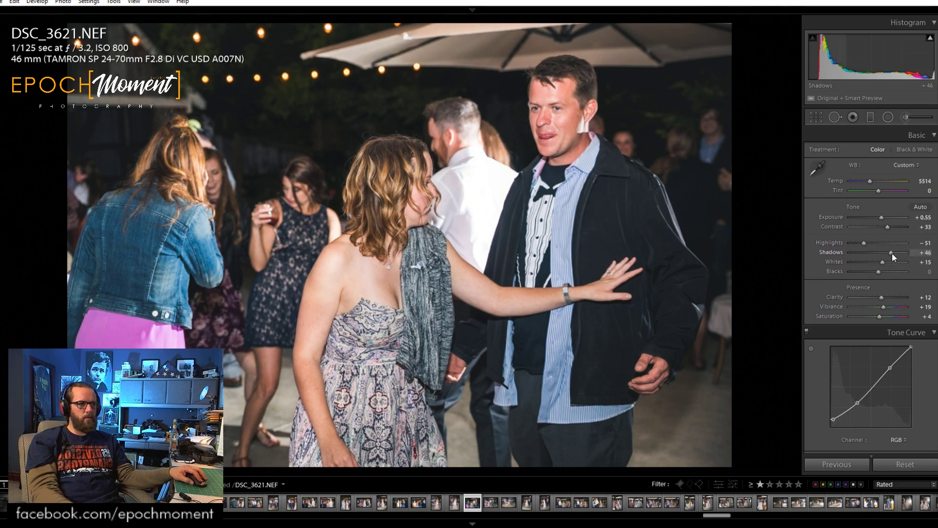
click(882, 216)
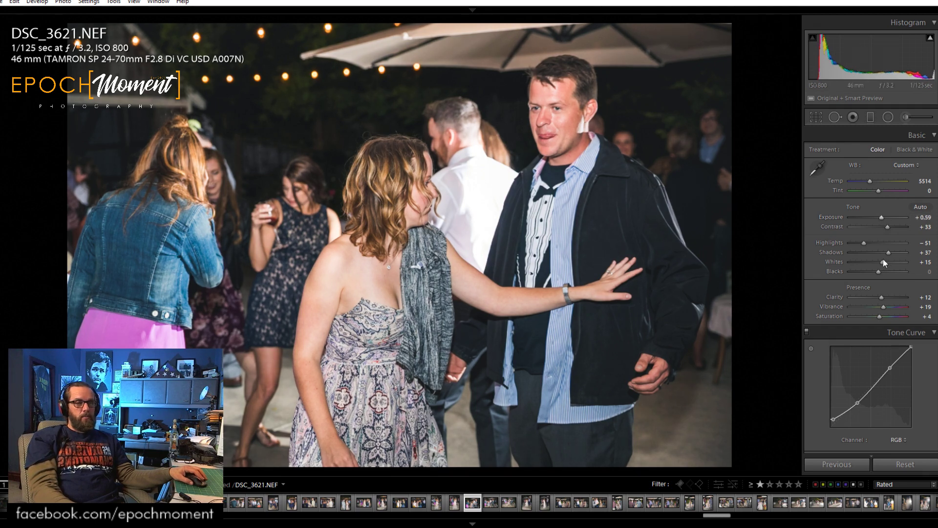
drag(881, 261, 878, 261)
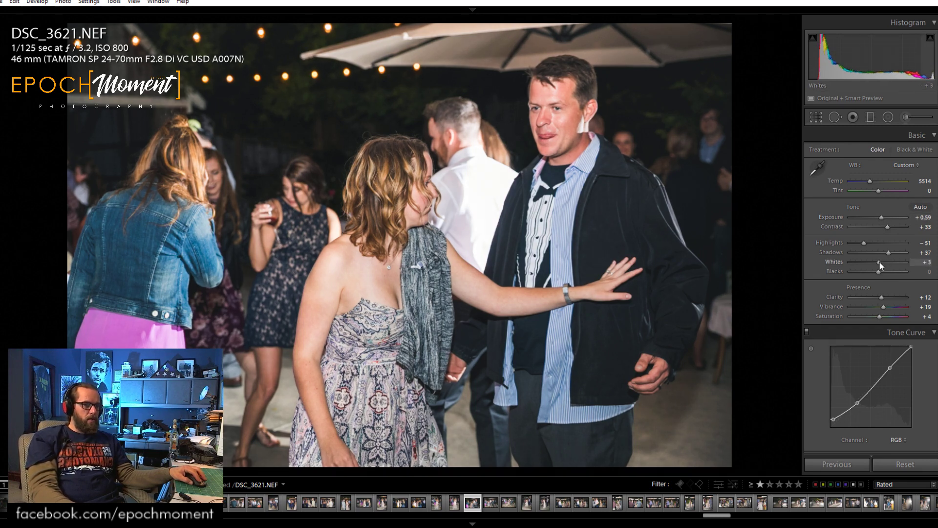
Check the woman's face and arm in DSC_3621 up close and warm the white balance to a temperature of 5604.
click(405, 177)
drag(404, 176, 260, 120)
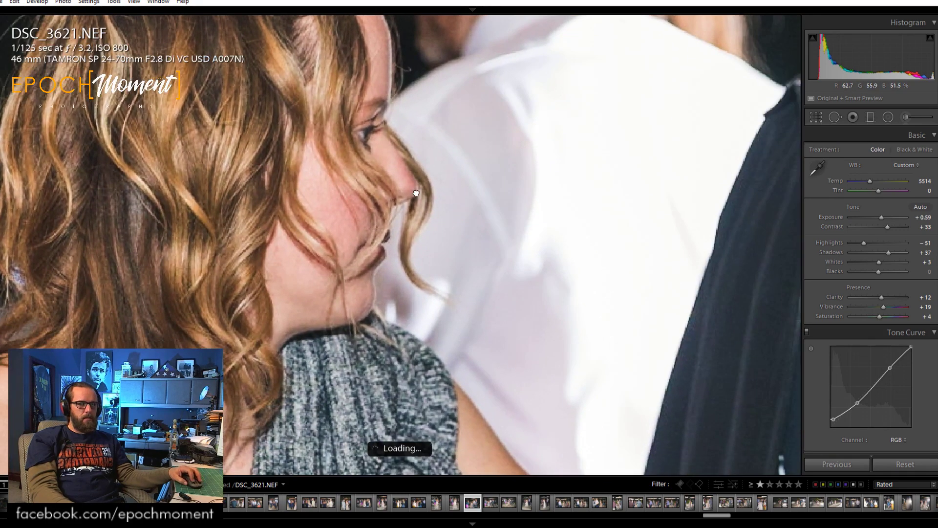
drag(456, 297, 583, 307)
click(582, 305)
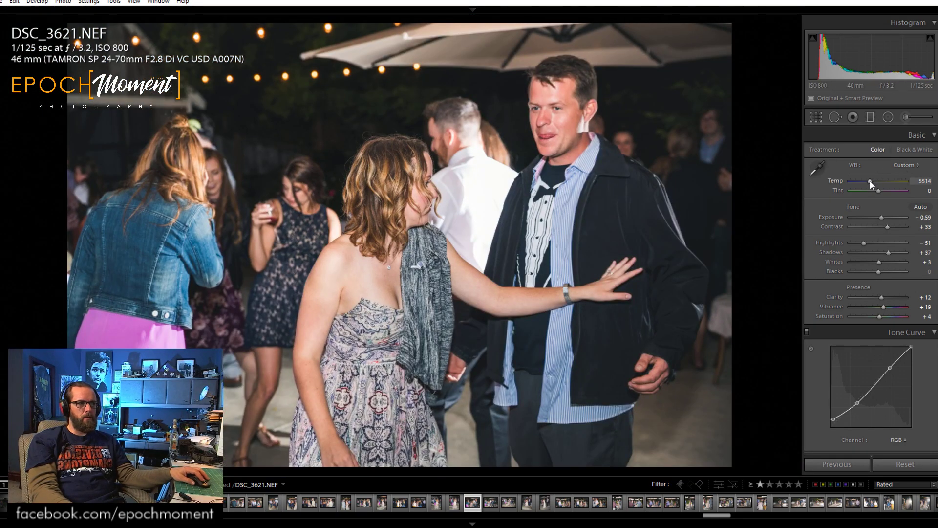
click(442, 250)
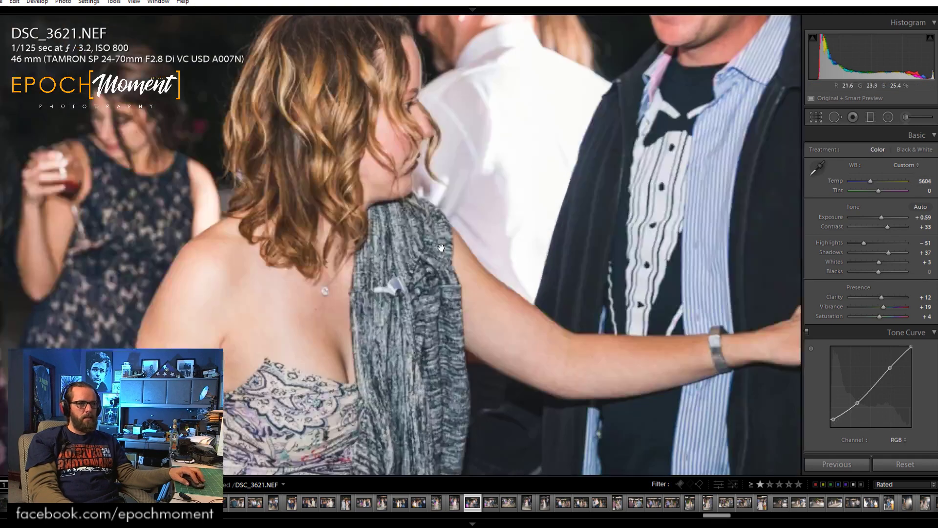
click(443, 249)
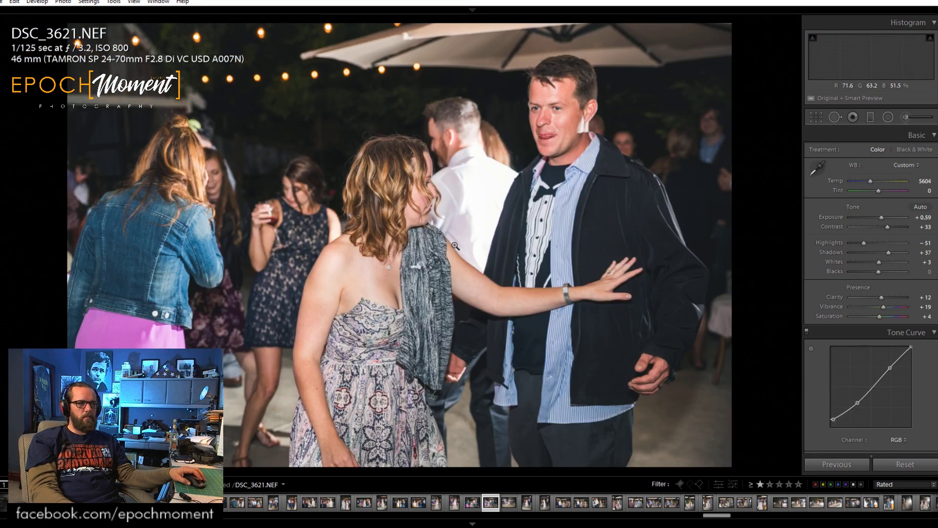
Apply the previous photo's settings to DSC_3622, set shadows to +51 and crop off a strip along the image's upper edge.
key(Right)
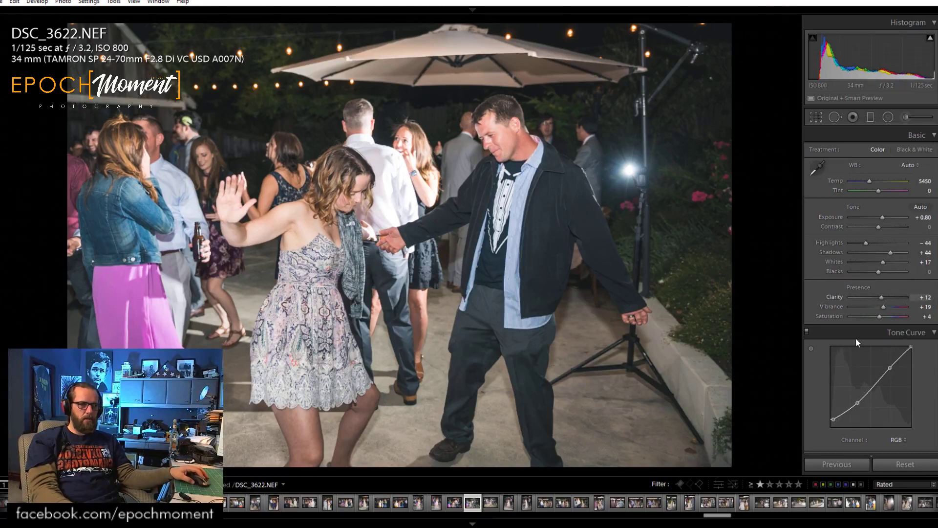
click(840, 464)
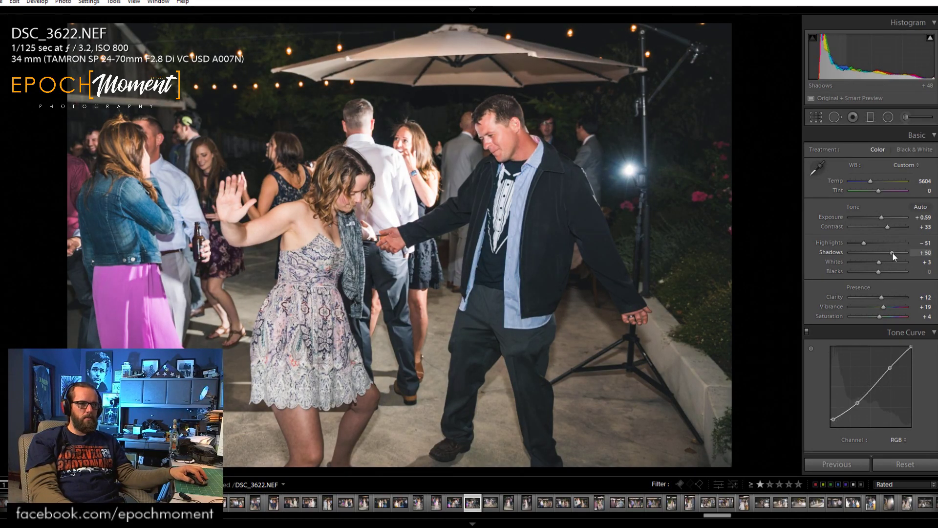
click(816, 118)
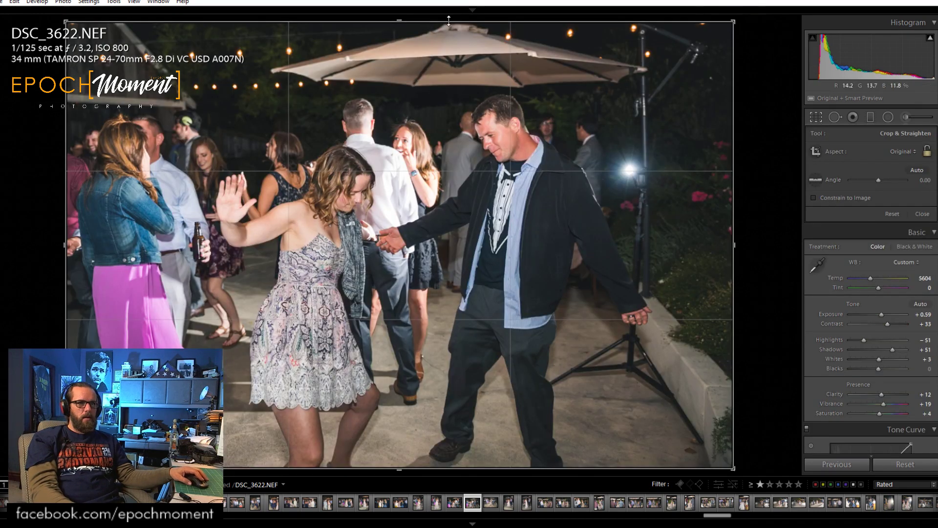
drag(397, 21, 396, 47)
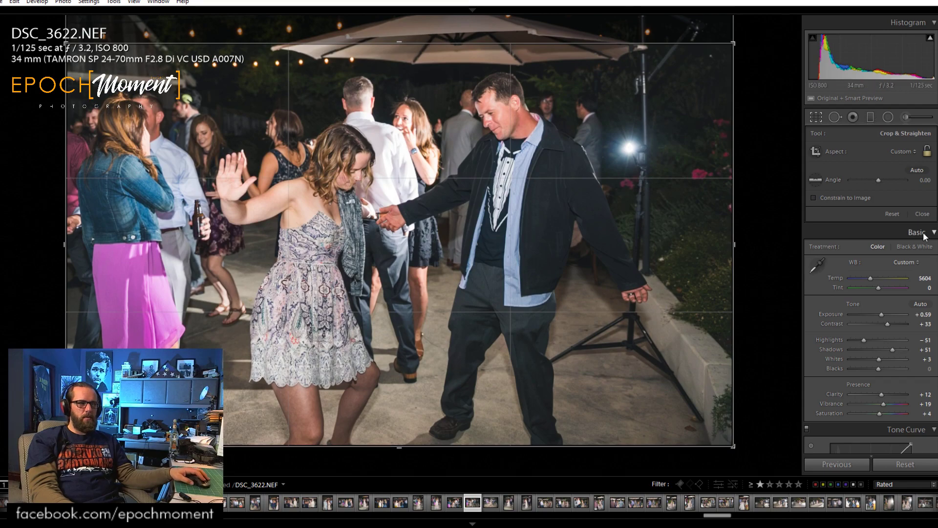
click(922, 214)
Inspect the faces of the dancing man and woman in DSC_3622 at full magnification.
click(465, 102)
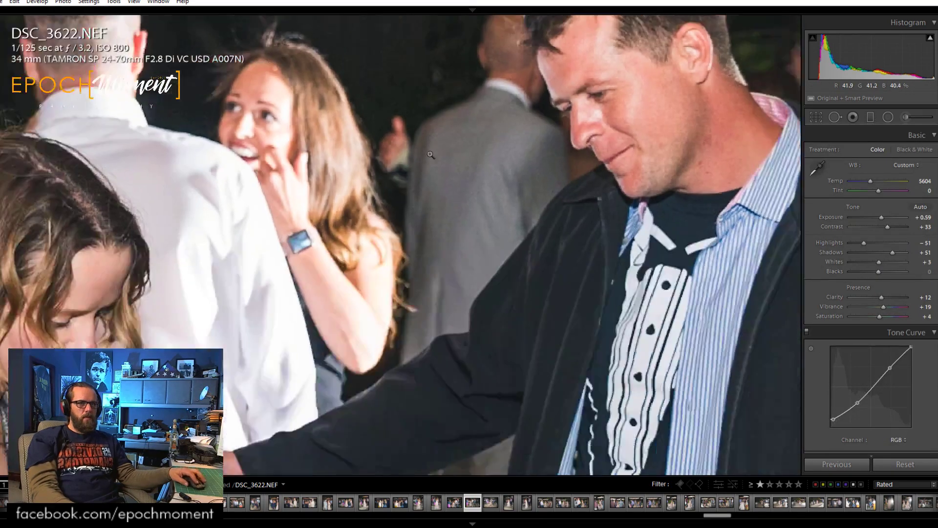
click(430, 154)
click(357, 166)
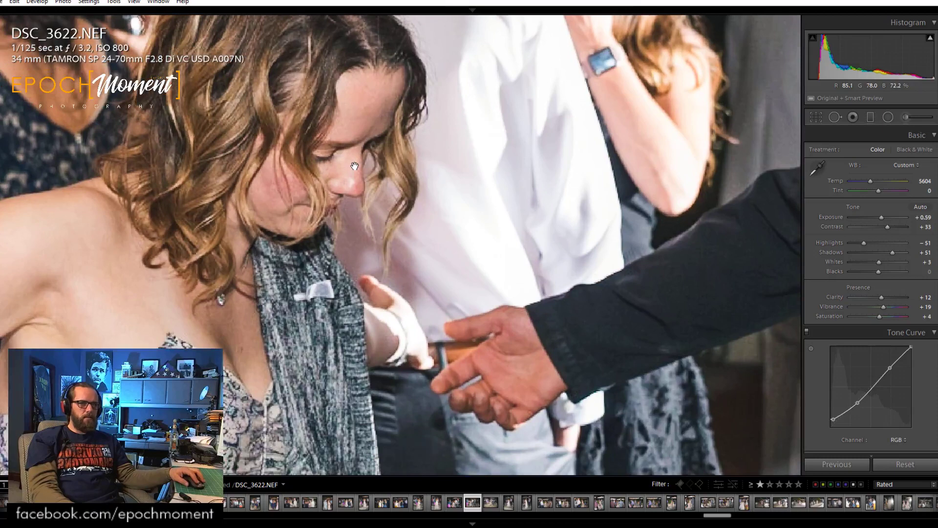
click(531, 176)
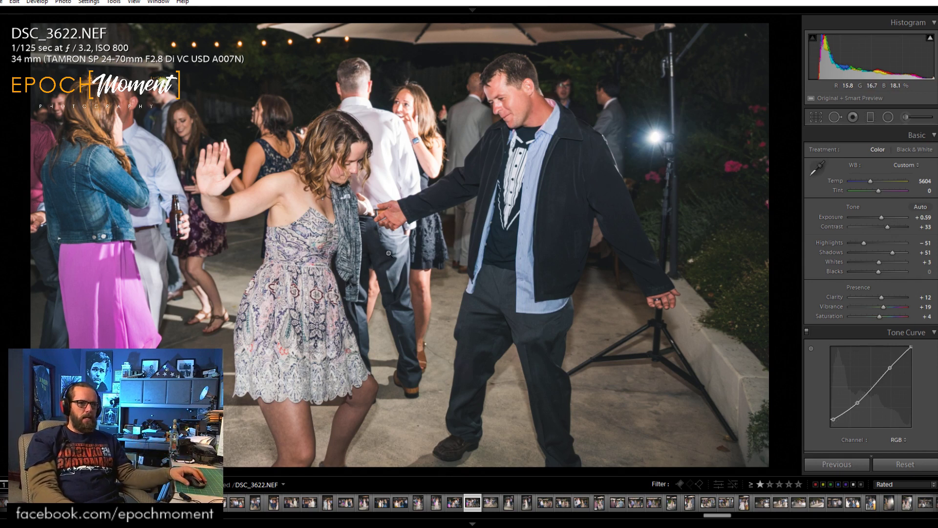
Apply the previous photo's settings and crop to DSC_3623.
key(Right)
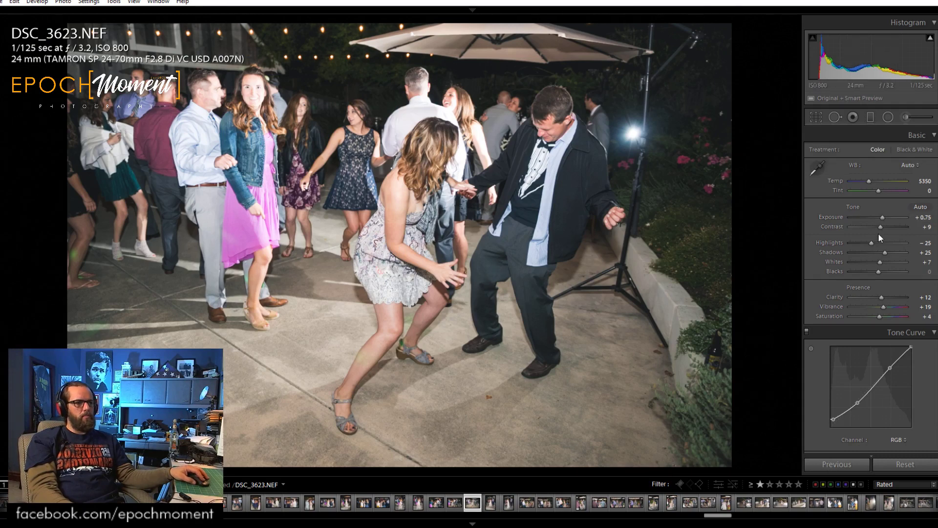
drag(871, 242, 863, 243)
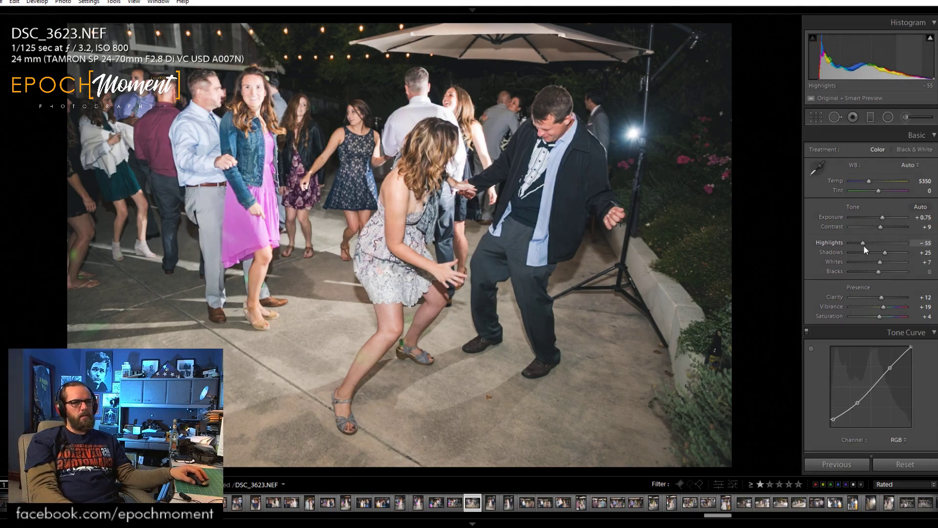
click(846, 463)
Reposition the crop of DSC_3623, rotate it to about −1.42°, and set highlights to −69 and shadows to +28.
click(816, 118)
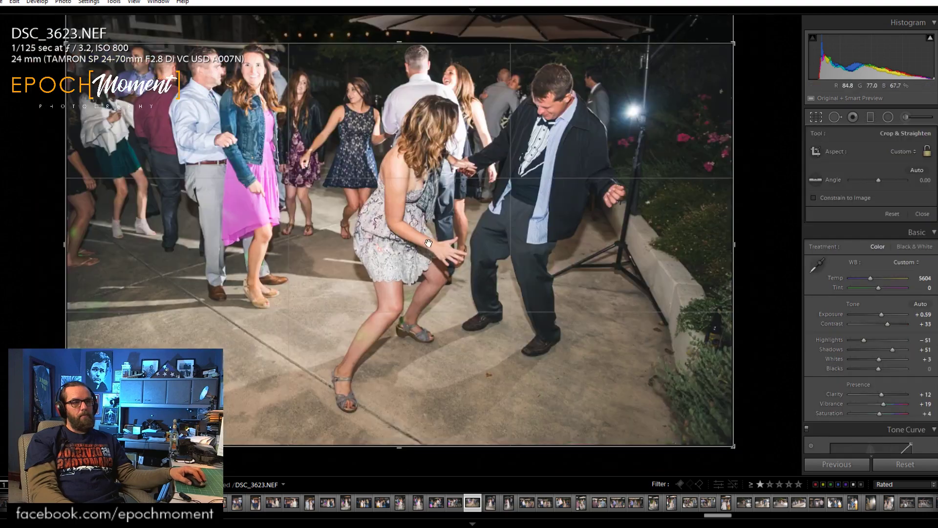
drag(451, 188, 451, 233)
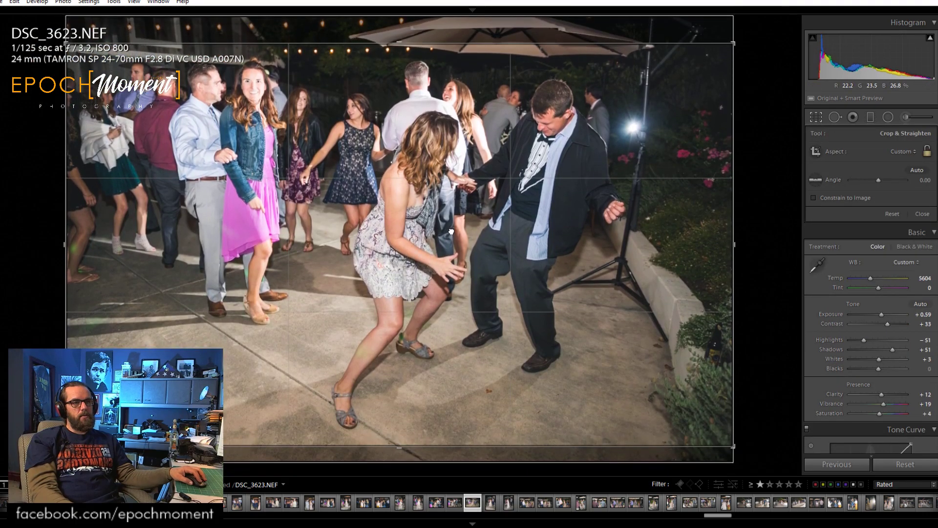
drag(763, 226, 763, 224)
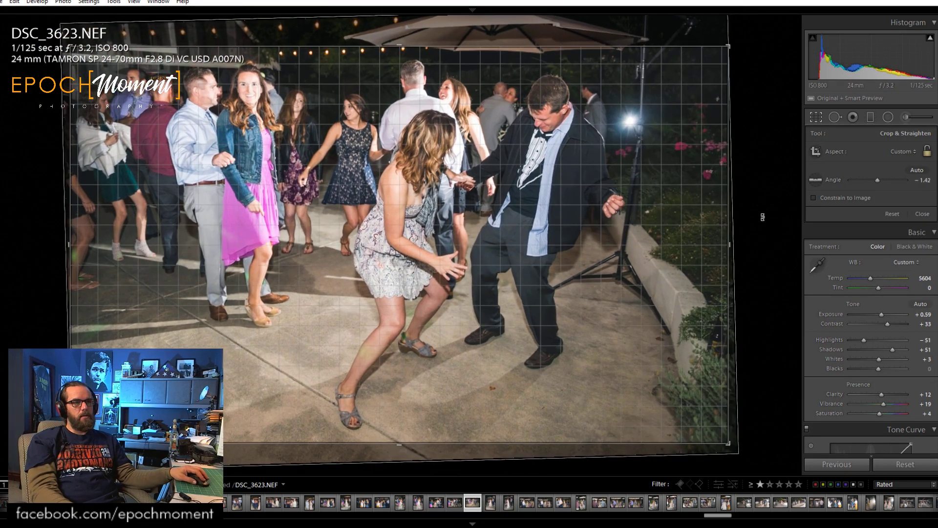
click(922, 214)
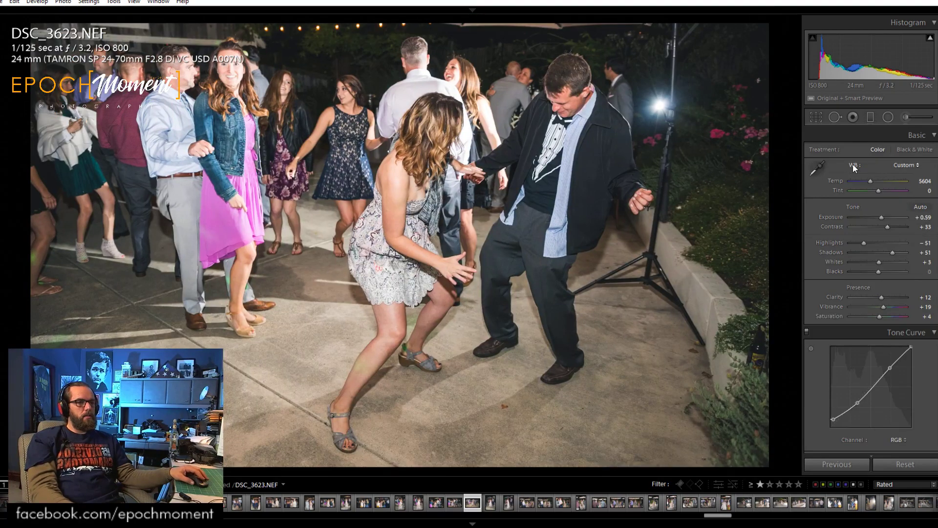
drag(864, 243, 886, 255)
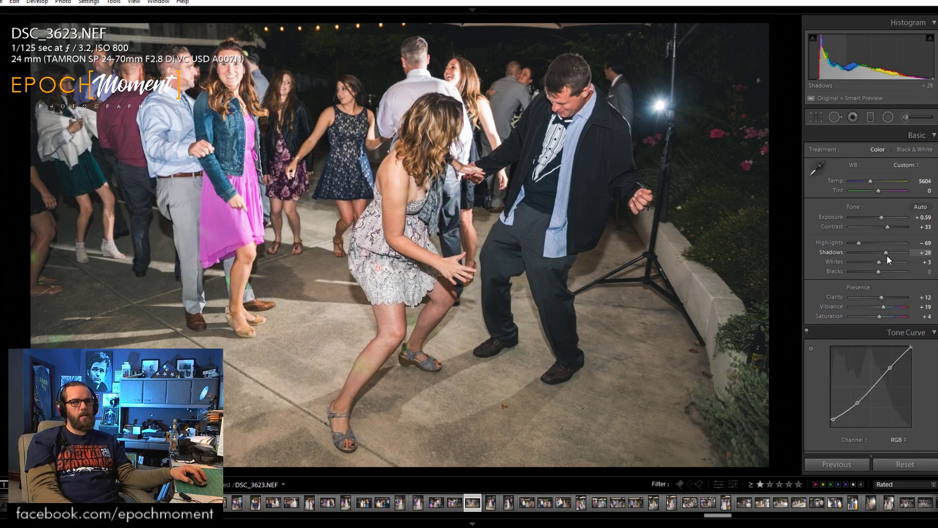
On DSC_3624, set contrast +24, highlights −46 and shadows +95, and check the bride's back and dress up close.
key(Right)
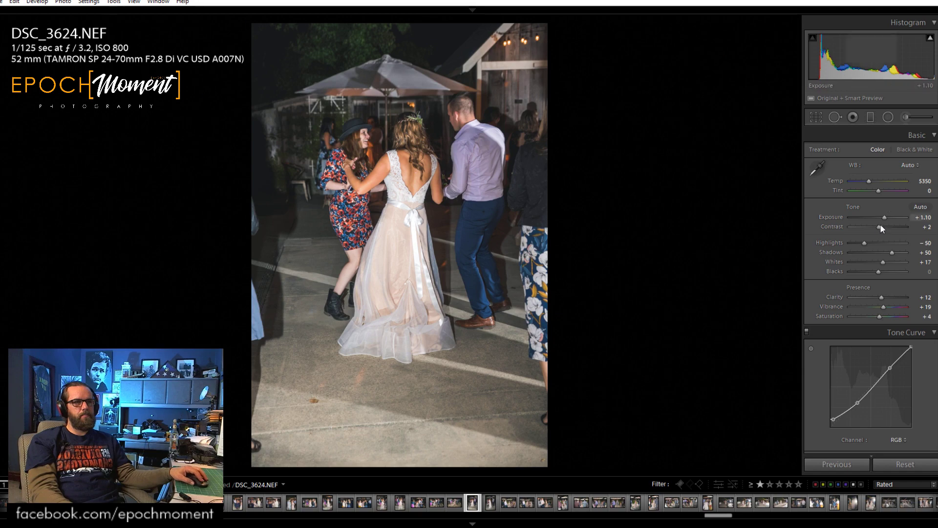
click(408, 142)
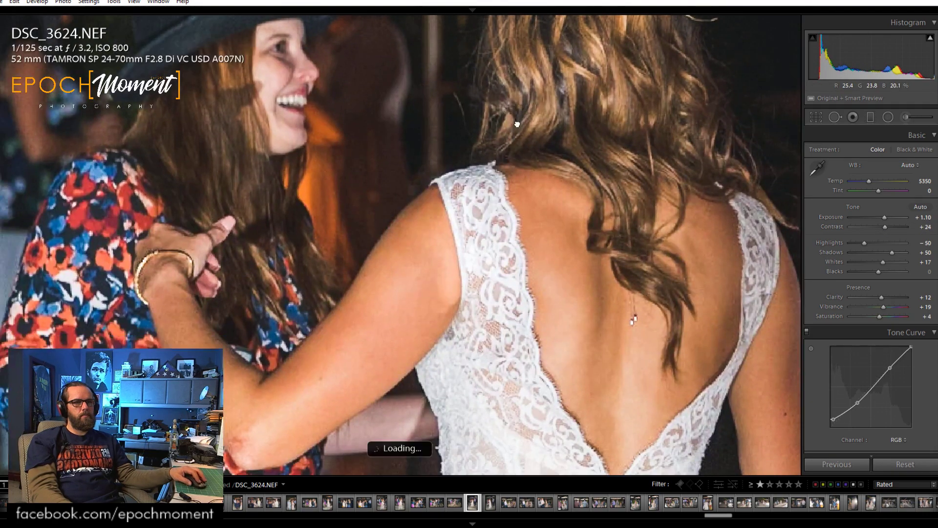
drag(545, 355, 549, 176)
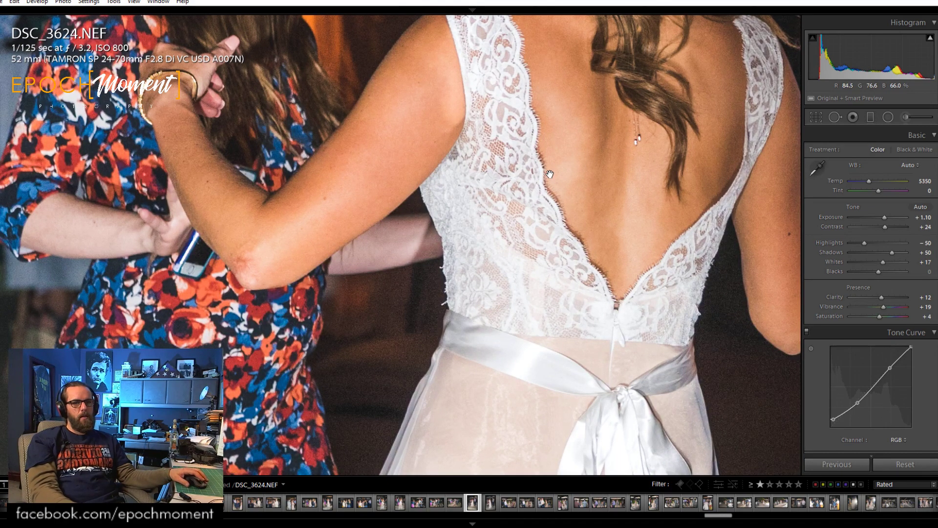
click(550, 174)
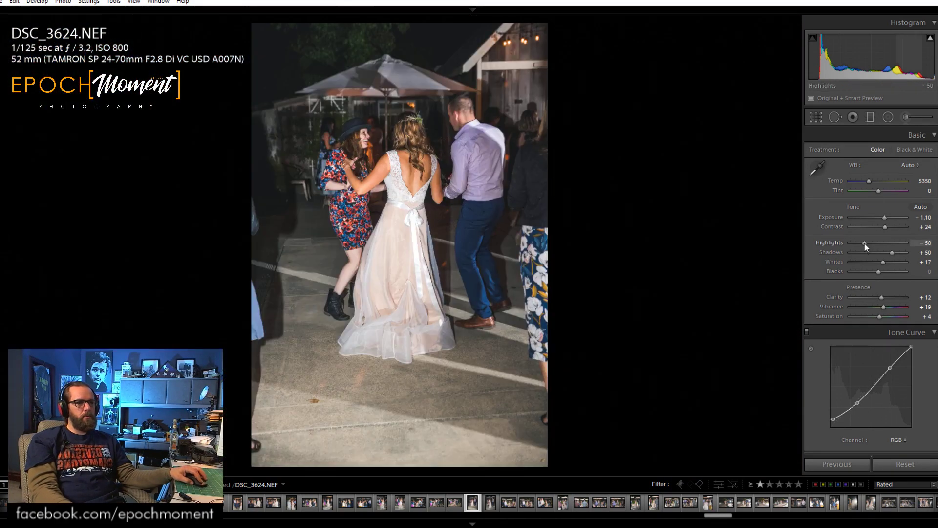
drag(864, 244, 904, 254)
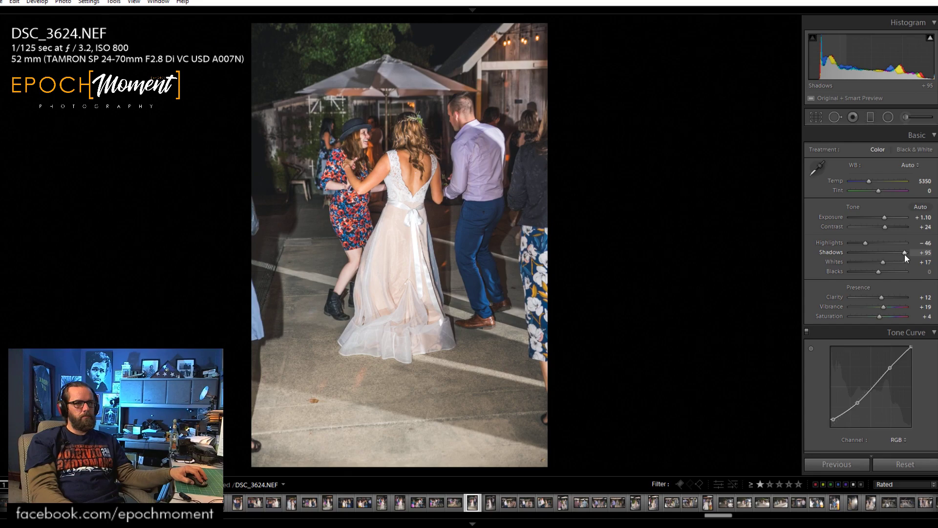
drag(389, 147, 531, 63)
click(490, 268)
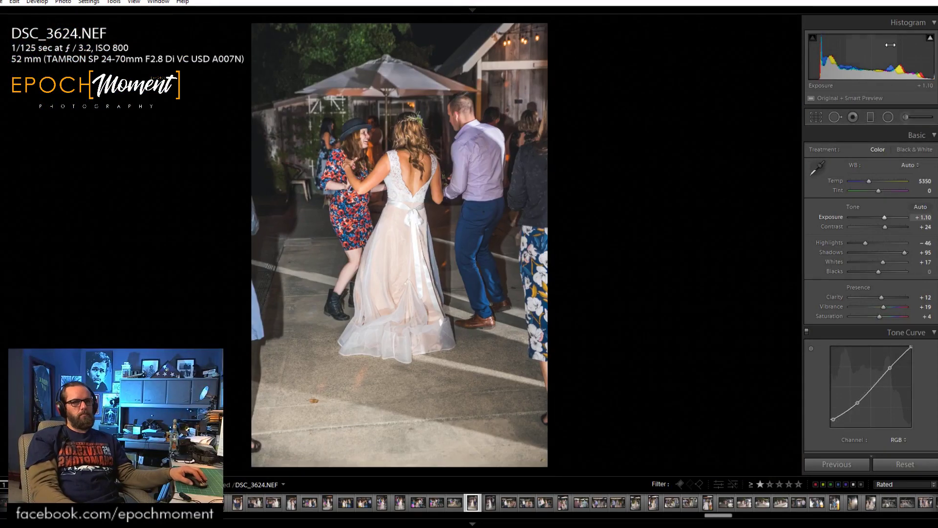
Crop DSC_3624 tighter around the bride and her two companions, trimming the photo's left side and the foreground pavement.
key(r)
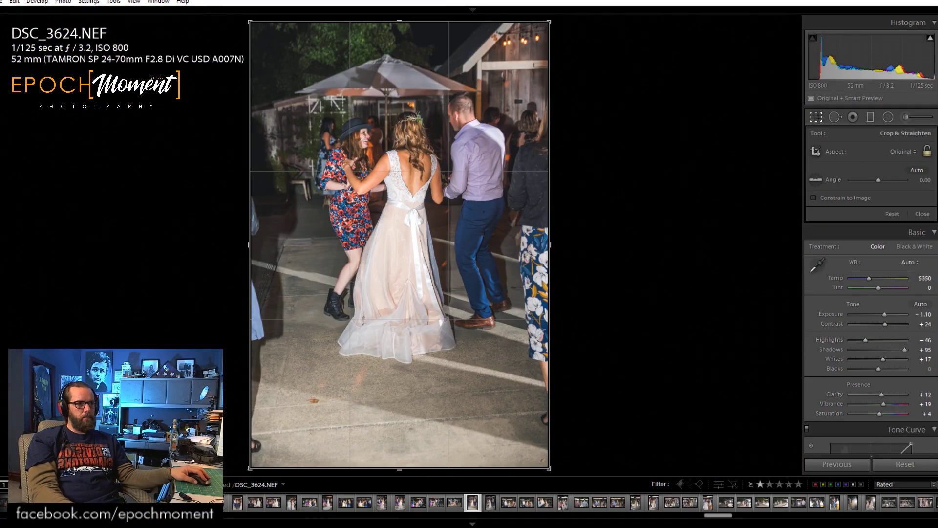
drag(250, 247, 271, 260)
drag(418, 241, 414, 275)
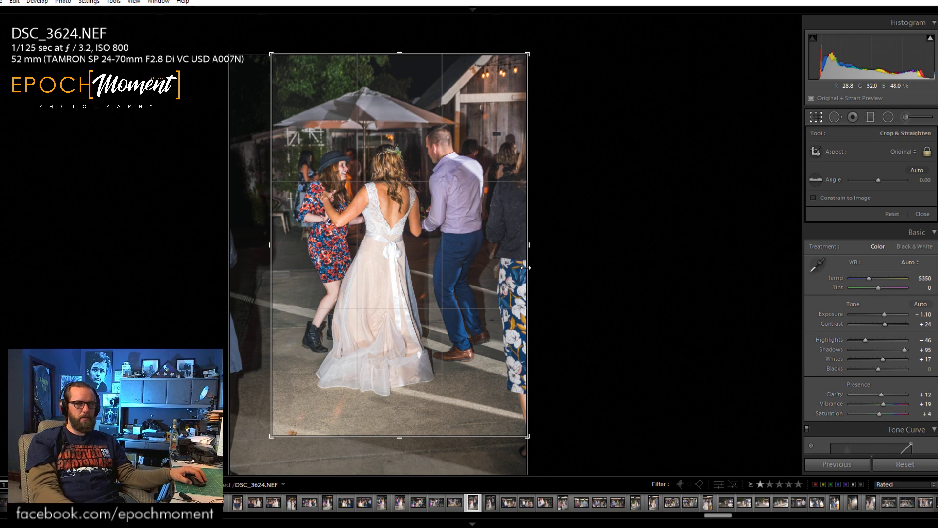
key(Return)
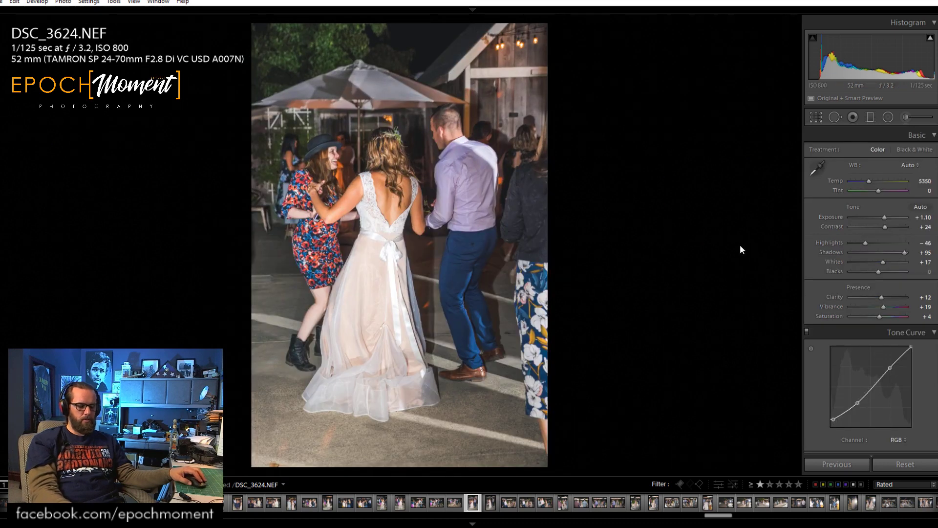
Apply the previous photo's settings to DSC_3625, reset its crop, and recrop it slightly tighter with the bride's whole dress included.
key(Right)
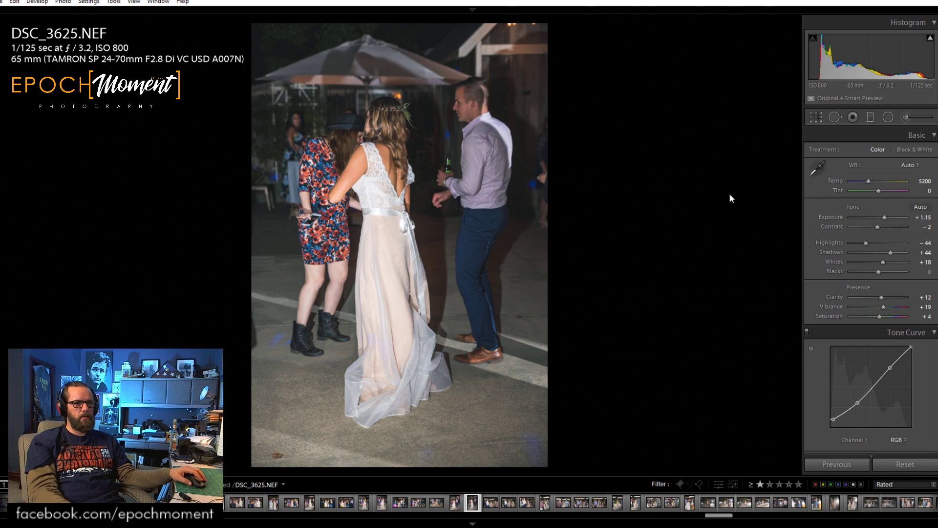
click(841, 465)
key(r)
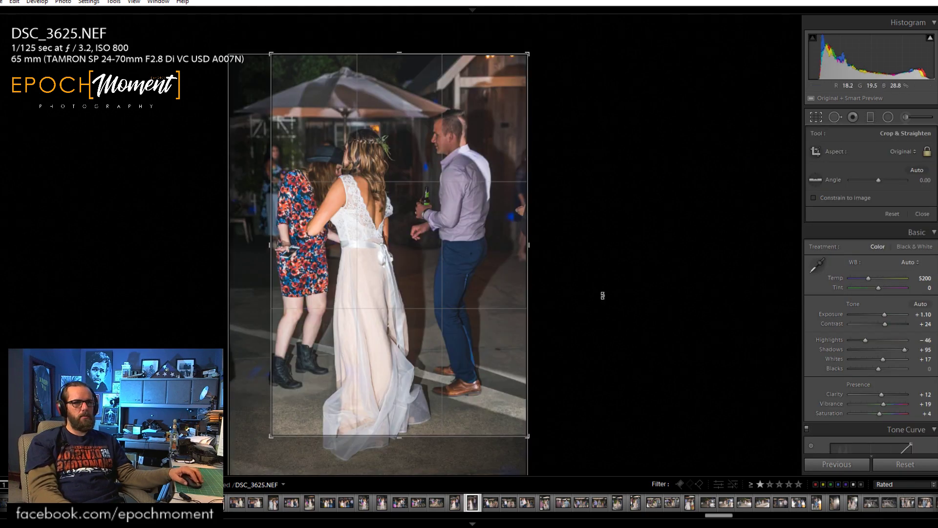
click(891, 214)
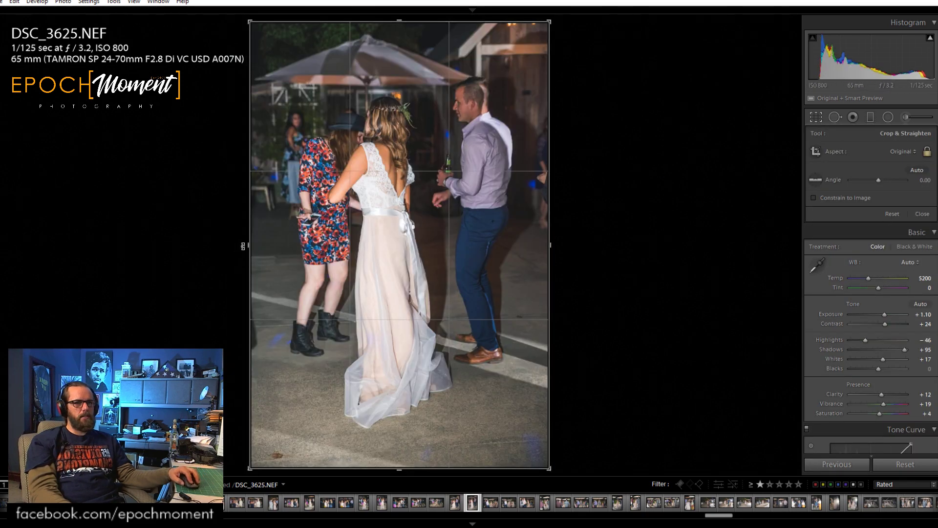
drag(247, 247, 254, 249)
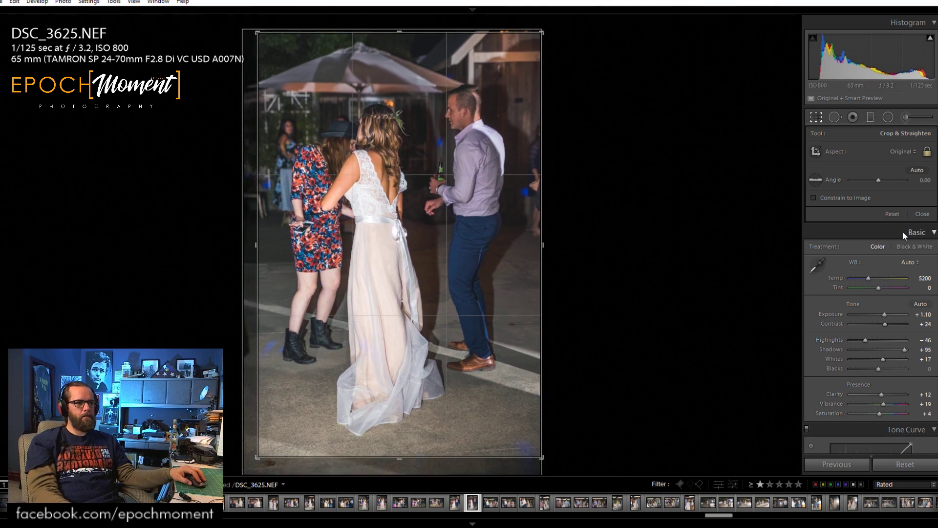
click(922, 213)
On DSC_3625, set exposure +1.22, whites +23 and highlights −53, and check the bride's hair and lace up close.
drag(865, 243, 874, 248)
drag(884, 217, 887, 218)
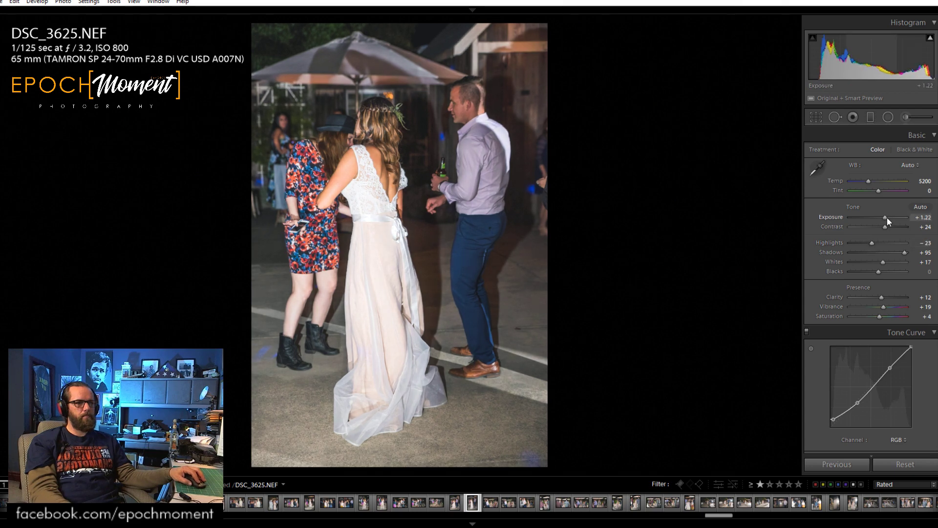
key(z)
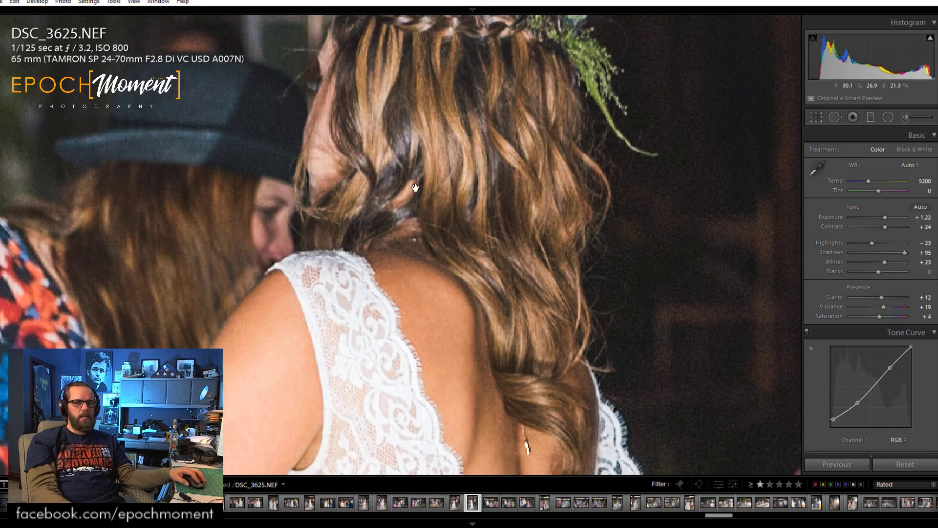
click(458, 194)
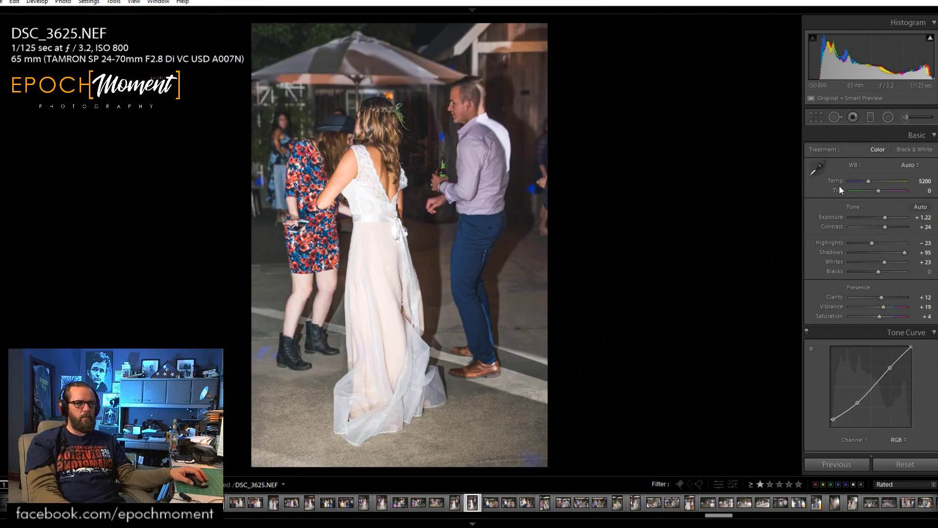
drag(872, 244, 861, 246)
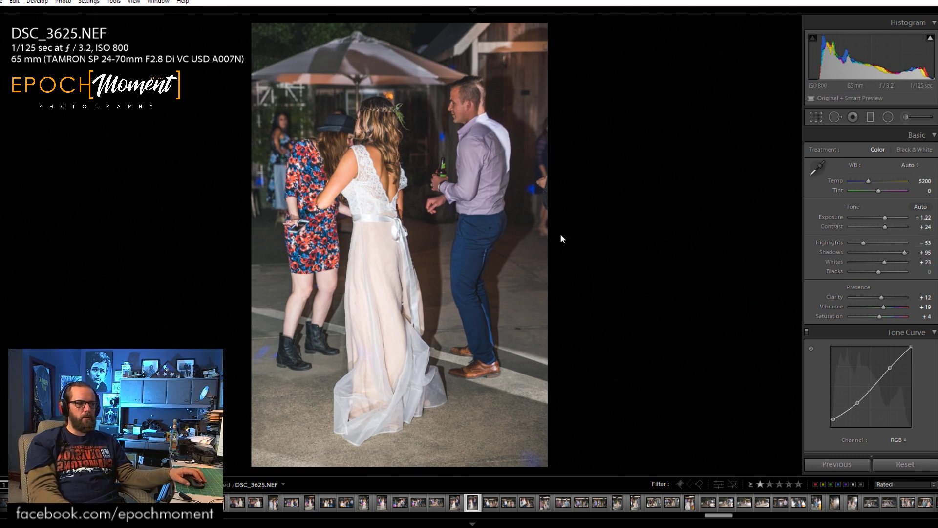
On DSC_3626, set contrast to +10 and highlights to −51, and check the bride's face up close.
key(Right)
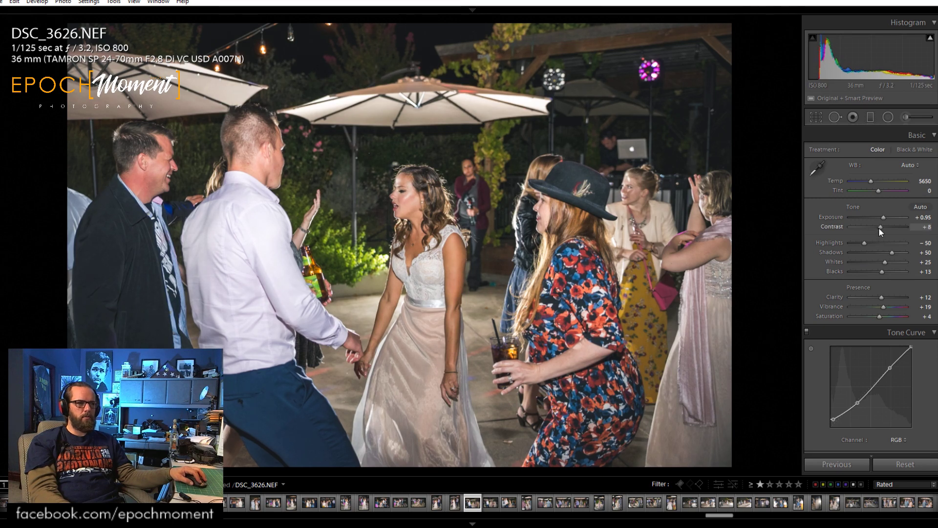
drag(878, 227, 862, 242)
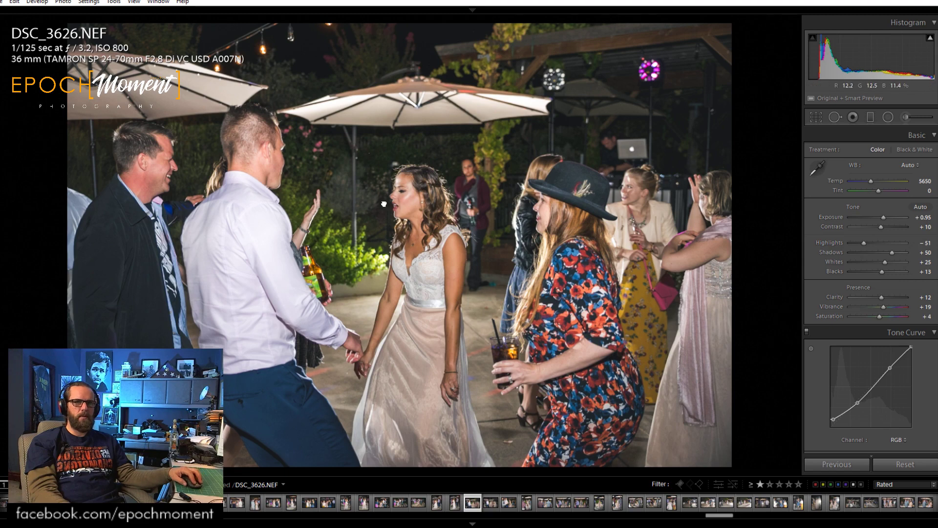
click(394, 192)
drag(479, 181, 411, 254)
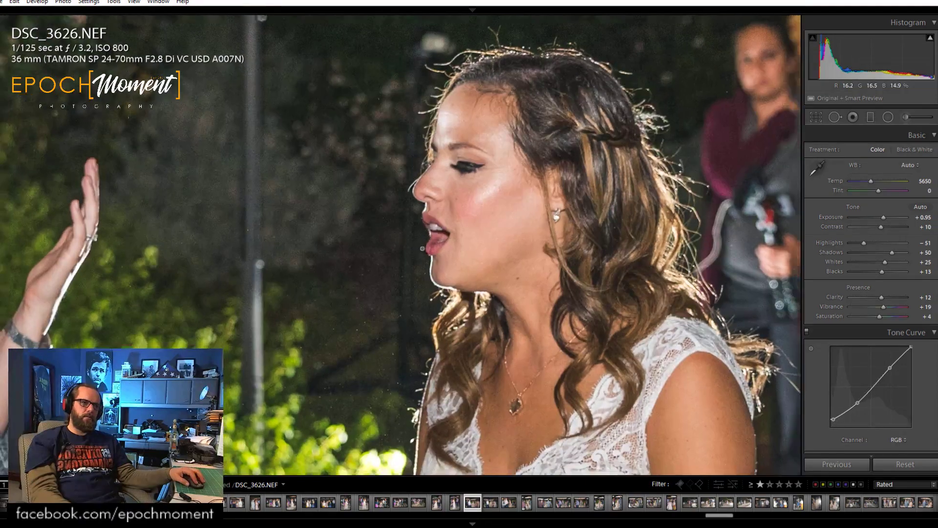
click(424, 246)
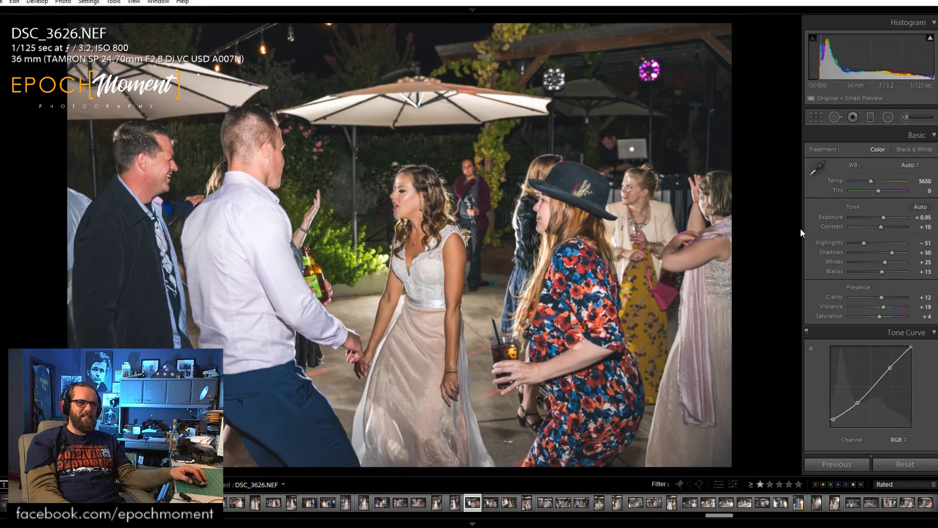
Crop DSC_3626 to a custom aspect that trims the top of the photo and keeps its full width.
click(814, 116)
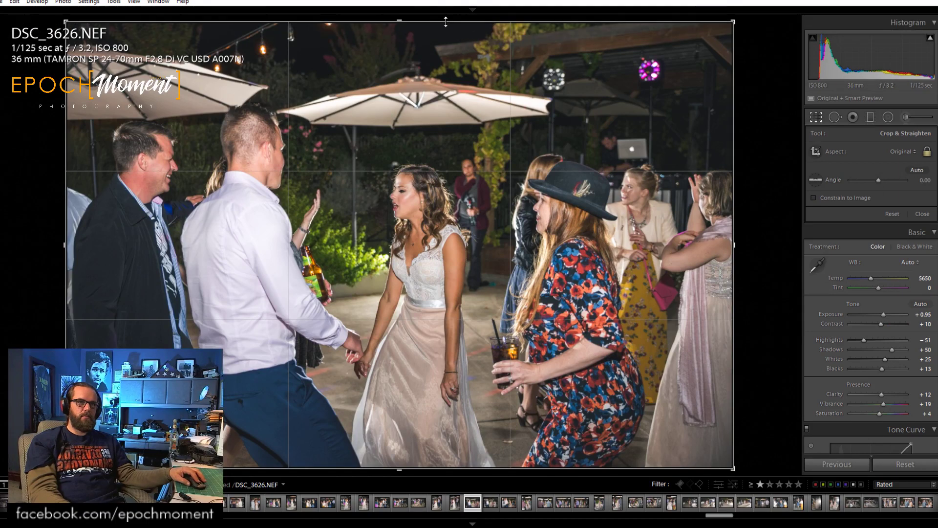
drag(446, 22, 444, 50)
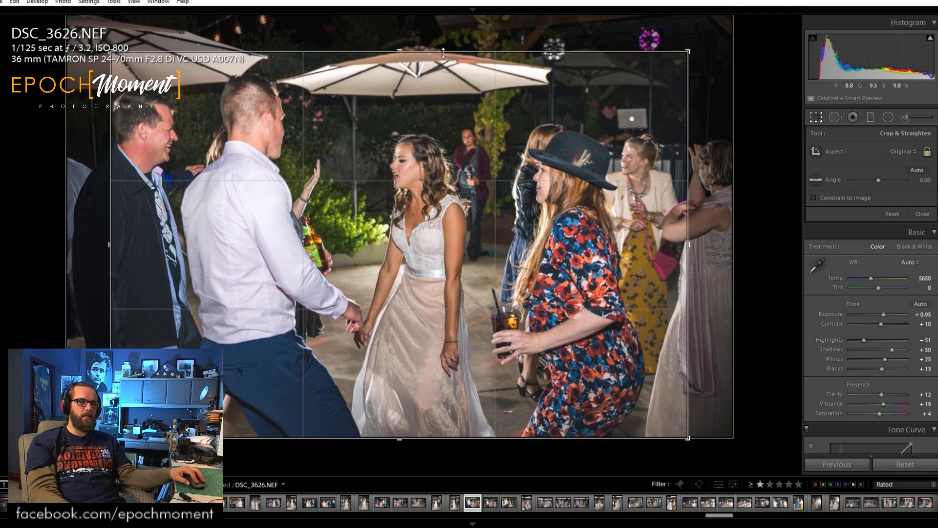
drag(688, 182, 733, 180)
drag(92, 167, 46, 167)
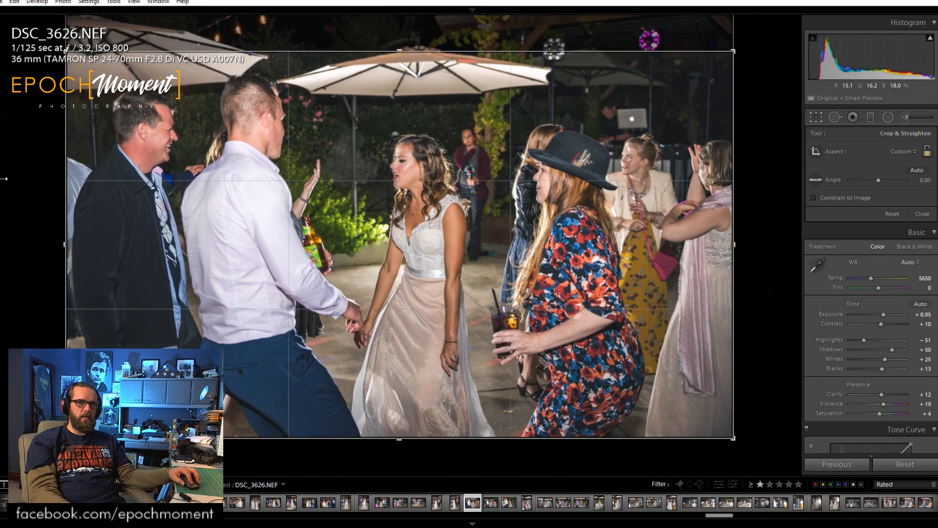
click(922, 214)
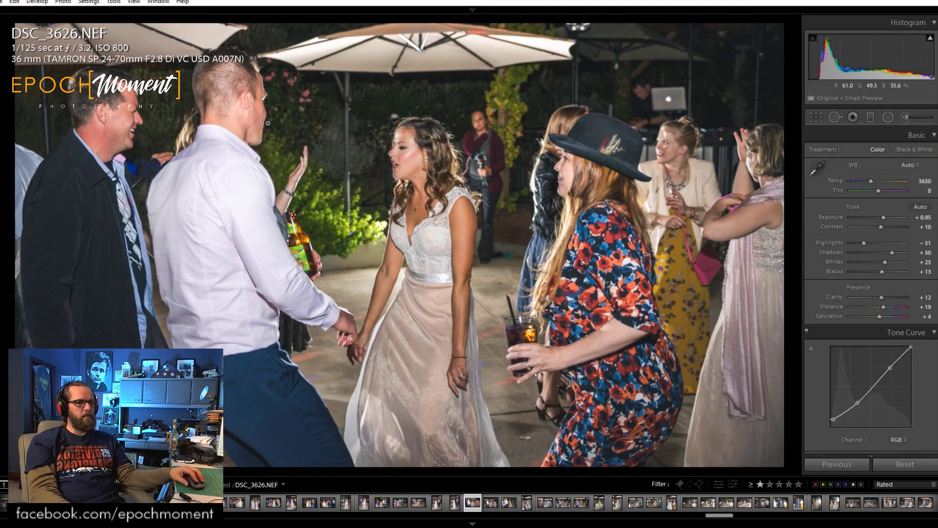
Apply the previous settings to DSC_3627, set highlights −32 and shadows +46, and check the bride's face up close.
key(Right)
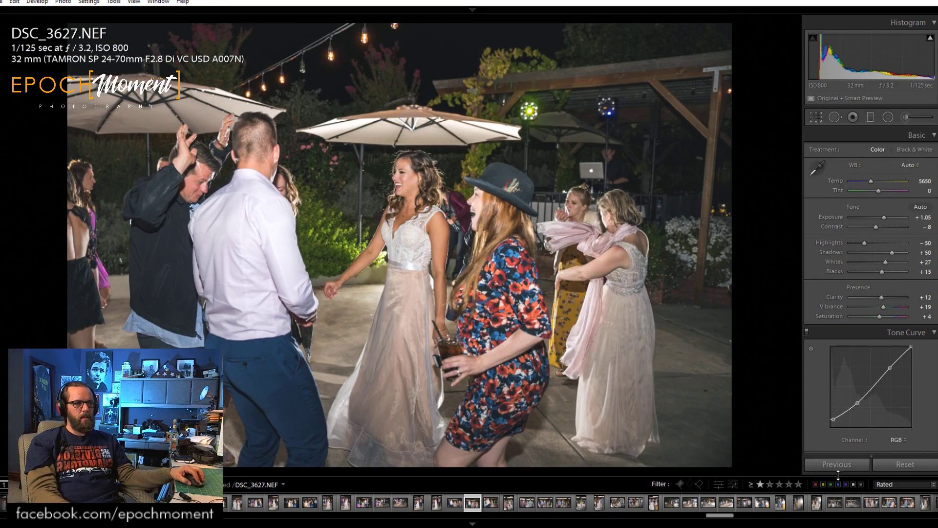
click(836, 464)
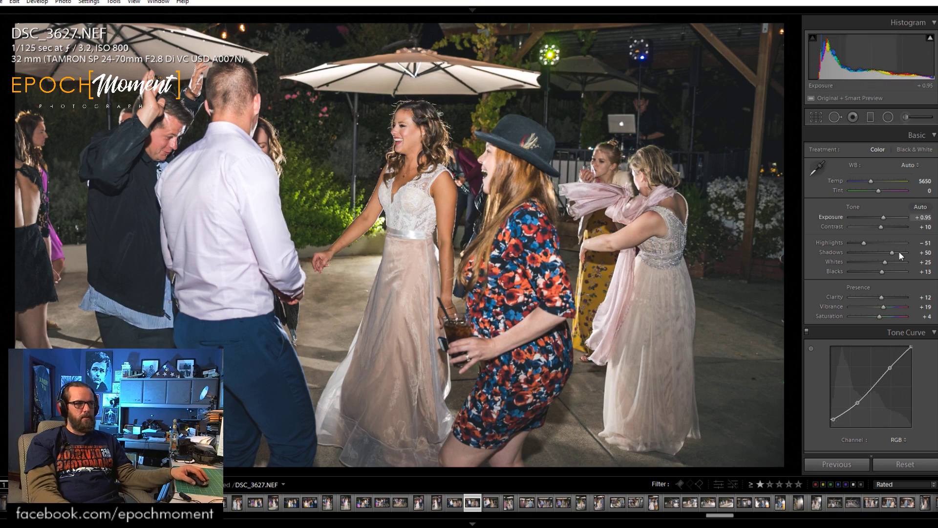
drag(863, 243, 889, 258)
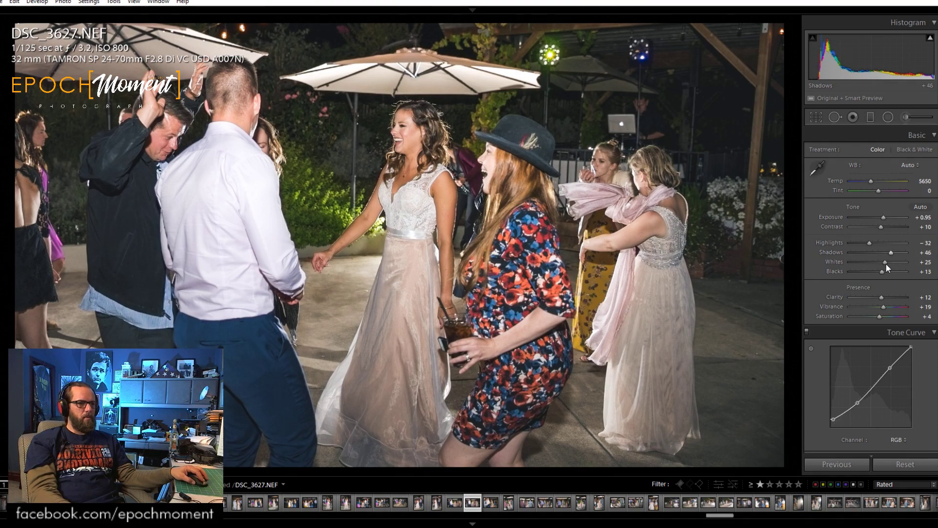
click(370, 145)
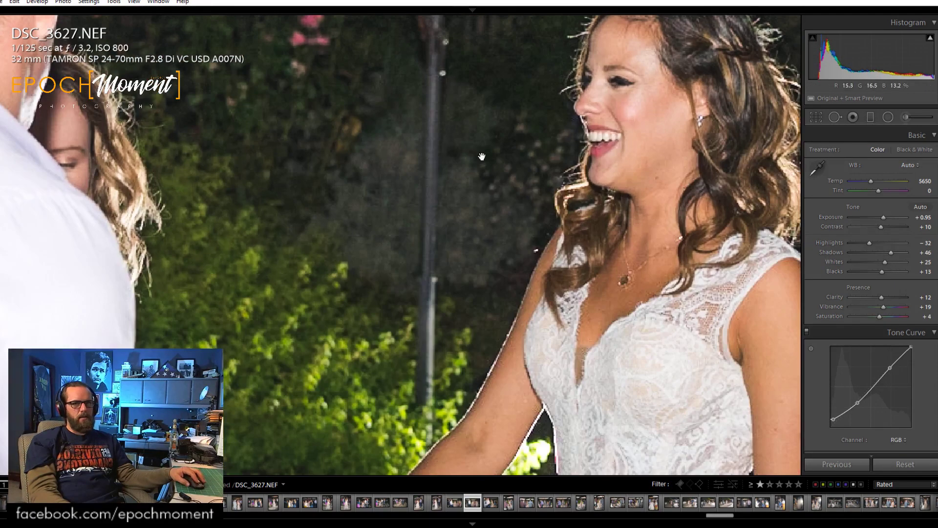
drag(590, 151, 528, 239)
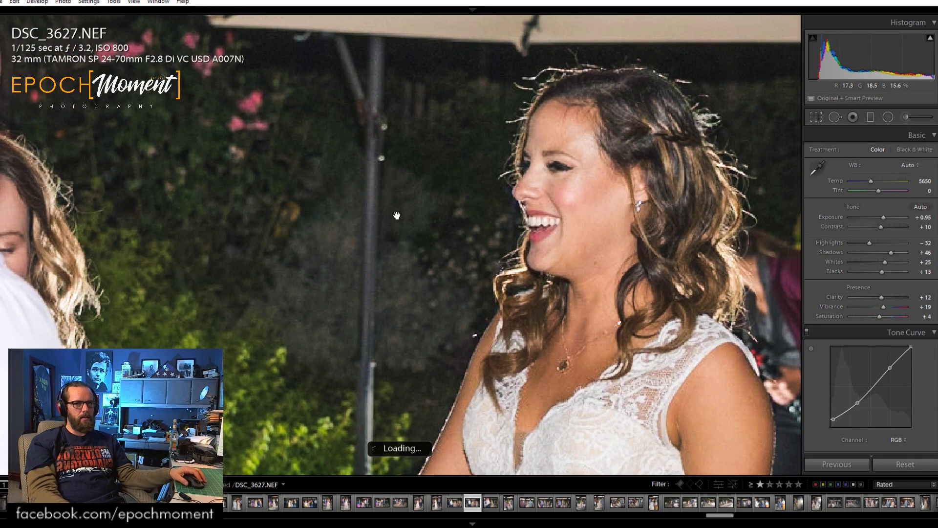
click(556, 232)
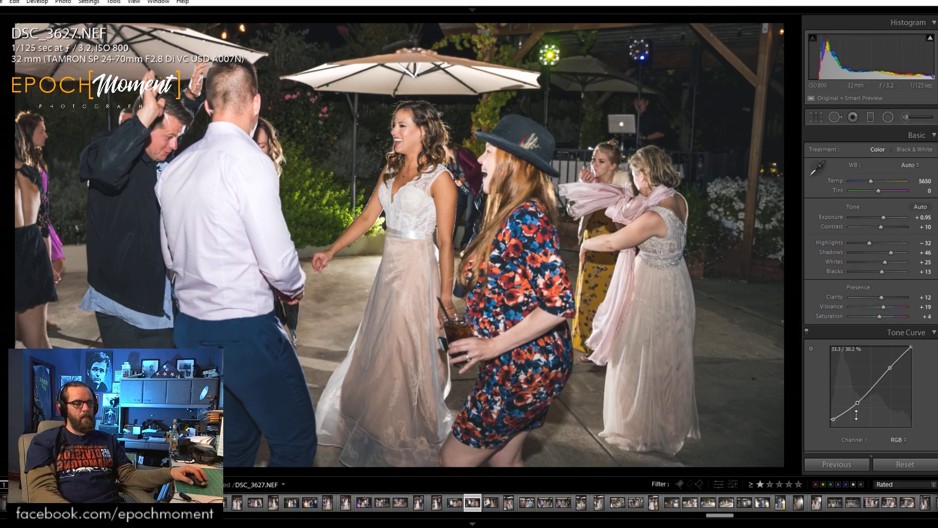
Reuse the previous settings on DSC_3628 with the crop reset, and set exposure +1.58, contrast +21, highlights −62 and shadows +71.
key(Right)
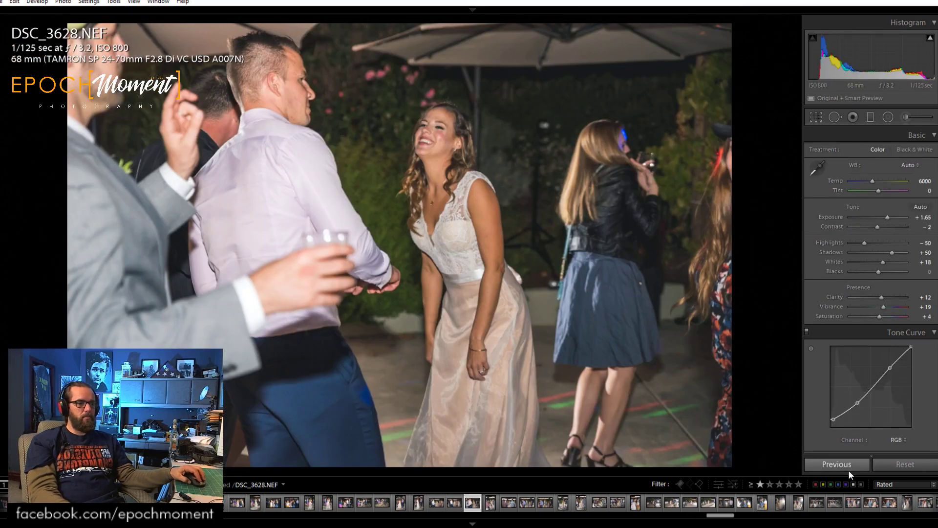
click(848, 463)
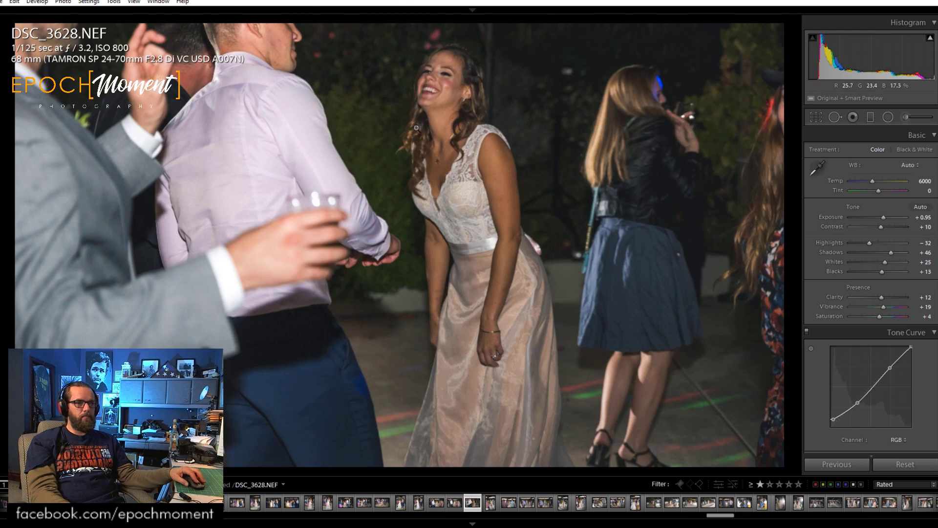
click(815, 118)
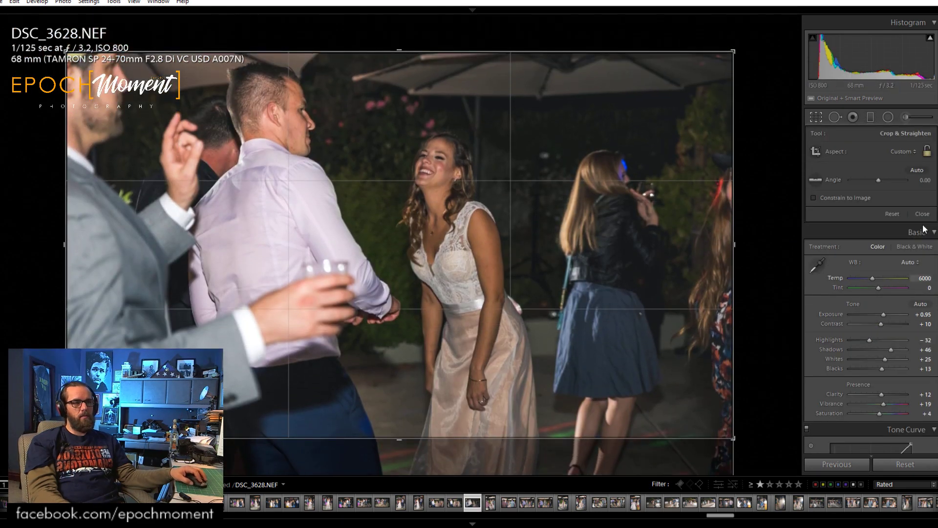
click(892, 214)
click(922, 214)
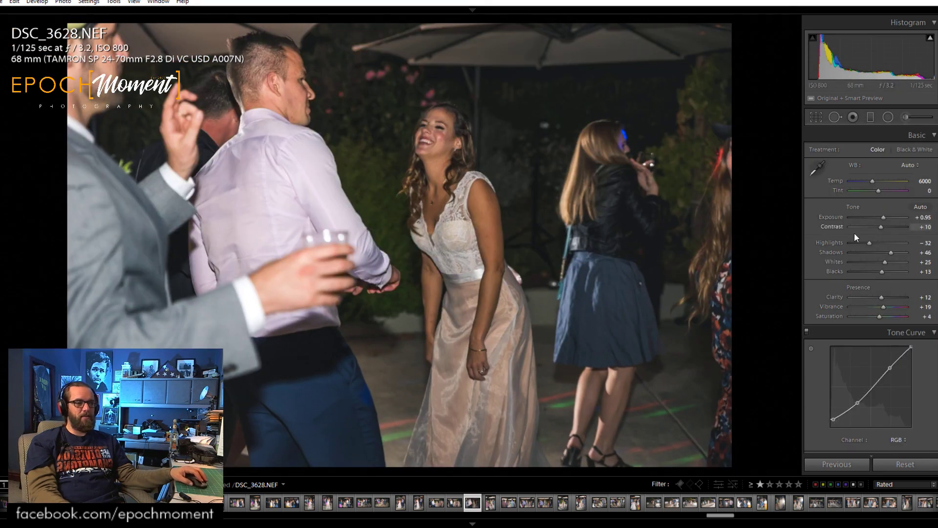
drag(887, 228, 857, 245)
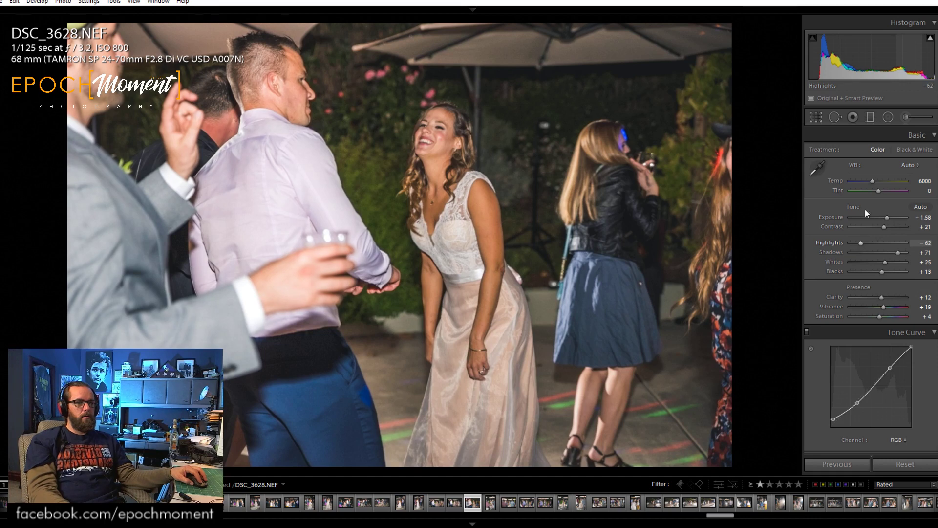
Add an inverted radial filter around the bride with contrast −9, highlights 14, shadows 51, whites 4, blacks −11 and clarity −9.
click(888, 117)
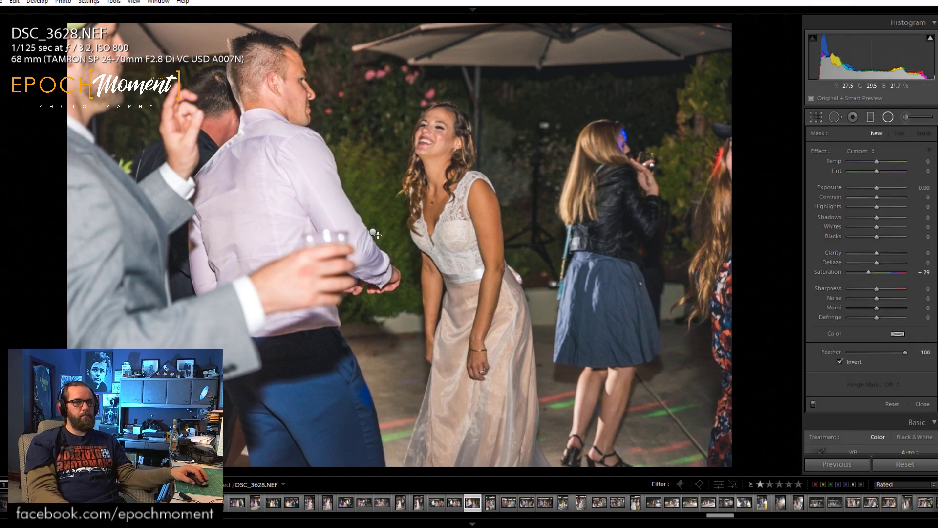
drag(385, 278, 467, 261)
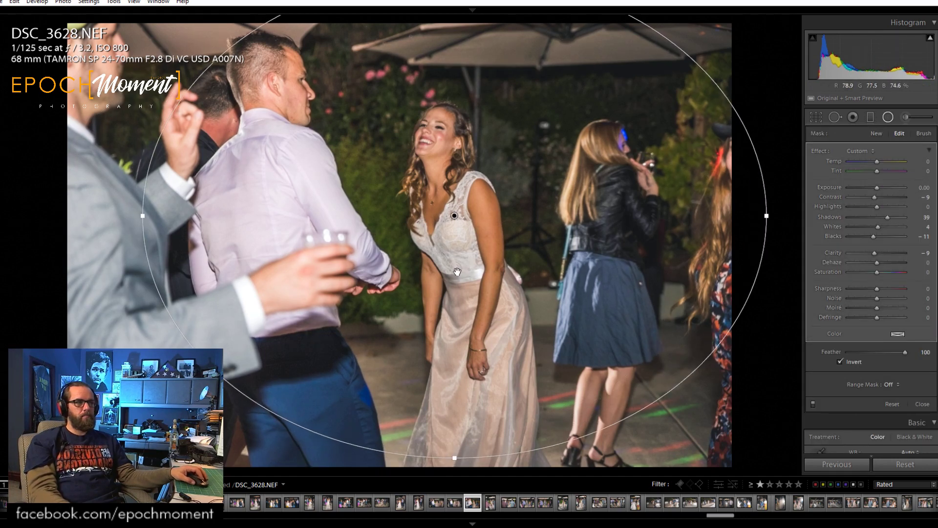
drag(143, 218, 276, 229)
drag(888, 217, 878, 207)
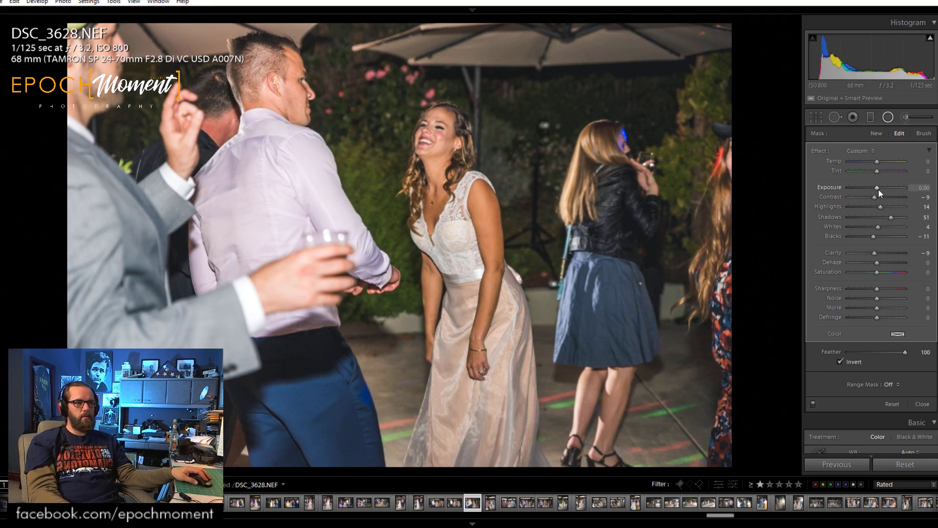
click(878, 189)
click(923, 407)
Inspect the bride's face and hair in DSC_3628 at full magnification.
click(440, 123)
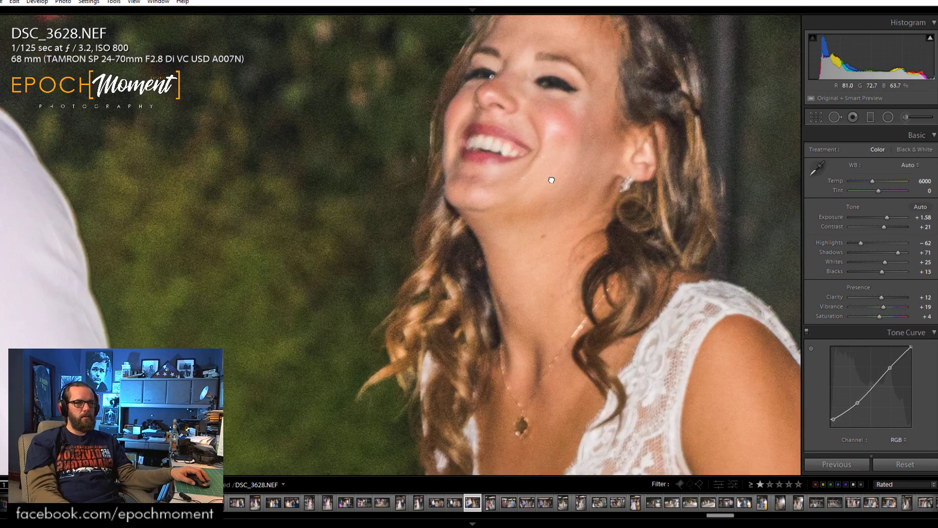
drag(551, 179, 547, 275)
click(547, 274)
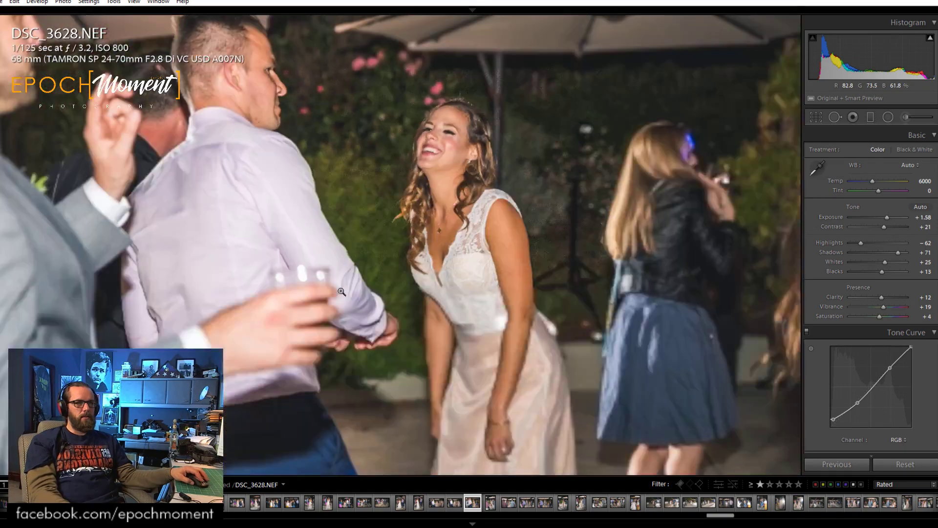
Inspect the face of the man in the pale shirt in DSC_3628 at full magnification.
click(272, 77)
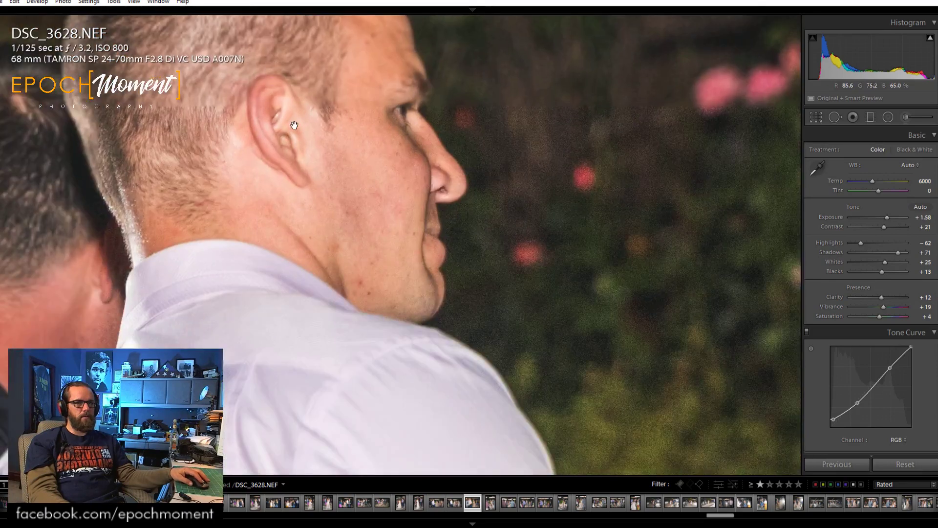
drag(302, 130, 292, 226)
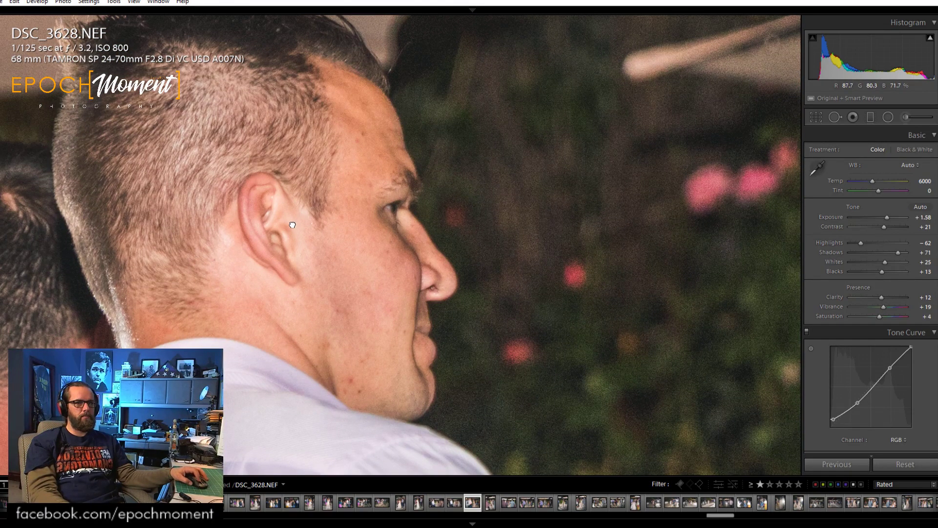
click(292, 225)
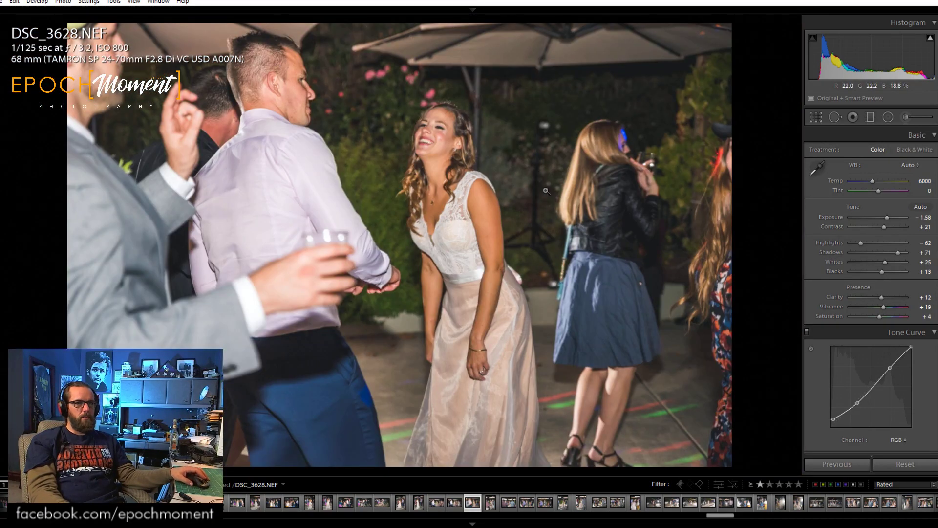
Go to DSC_3629, check the bride's face up close, and set exposure +2.66, contrast +15 and shadows +69.
key(Right)
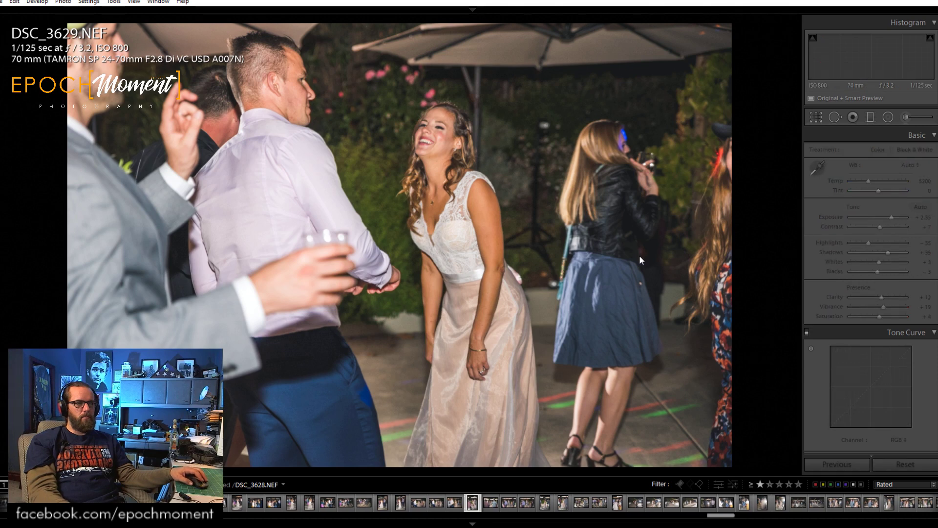
key(z)
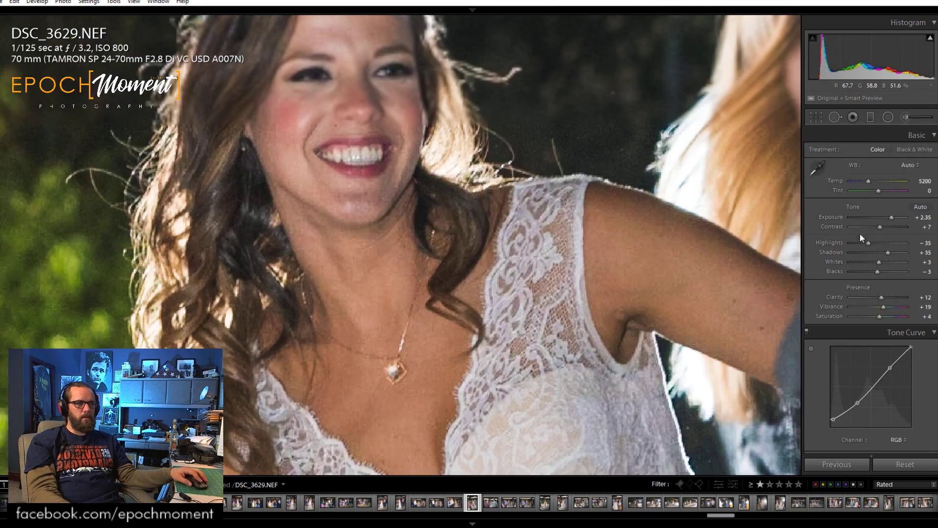
click(892, 217)
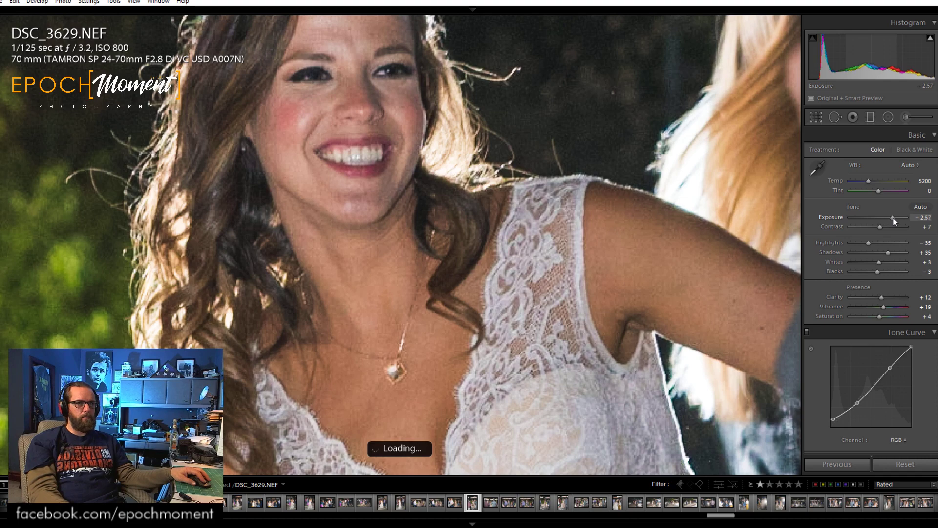
drag(881, 227, 898, 252)
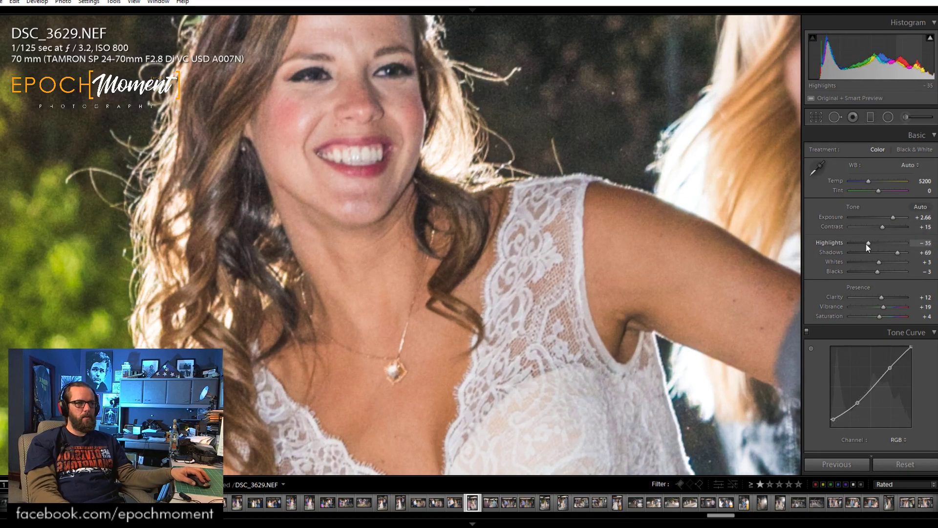
click(446, 209)
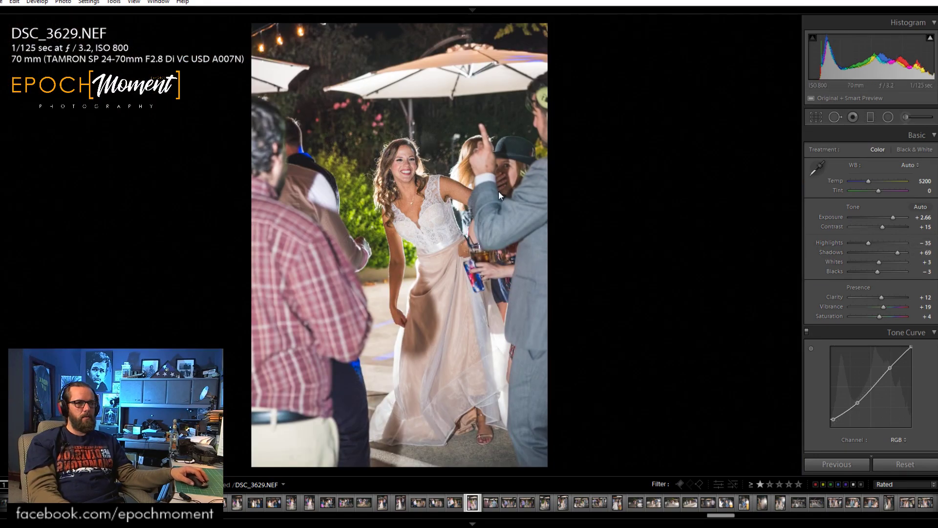
Set highlights −60 and contrast +23 on DSC_3629, and reset its whites and blacks to 0.
drag(393, 199, 311, 323)
click(313, 325)
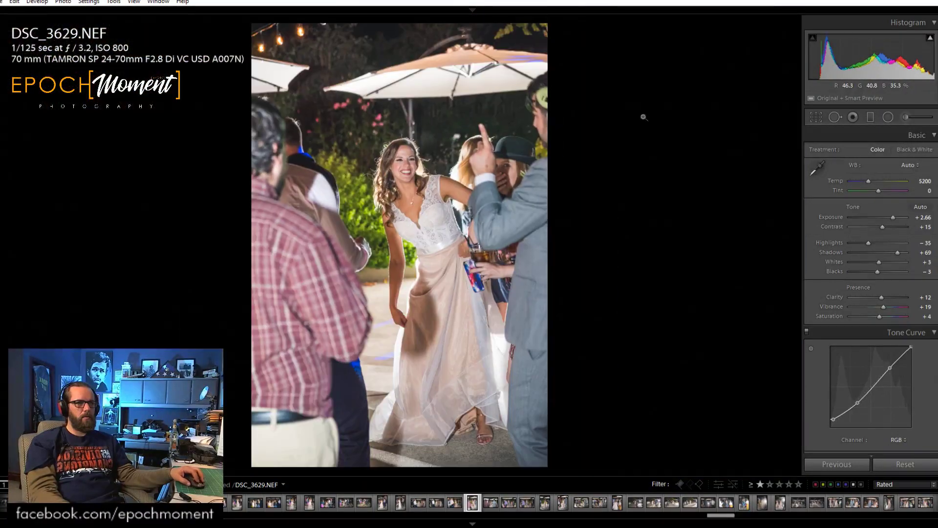
drag(868, 243, 885, 227)
double_click(877, 272)
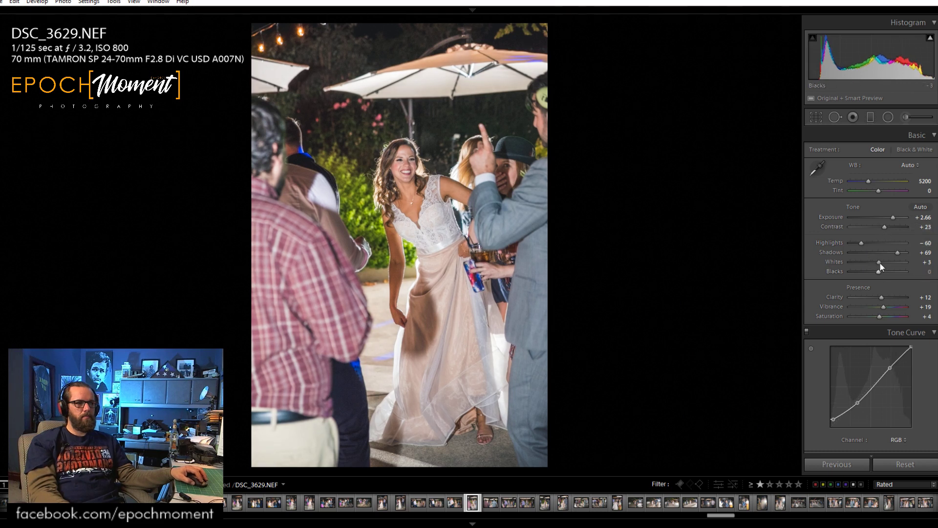
double_click(879, 262)
Check the faces of the bride and the men in DSC_3630 up close, and remove the photo's star rating.
key(Right)
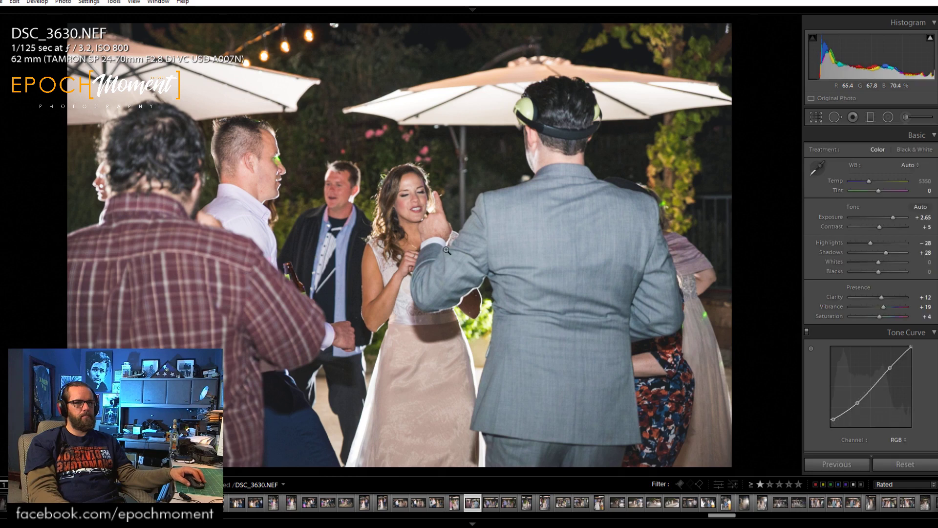
click(447, 250)
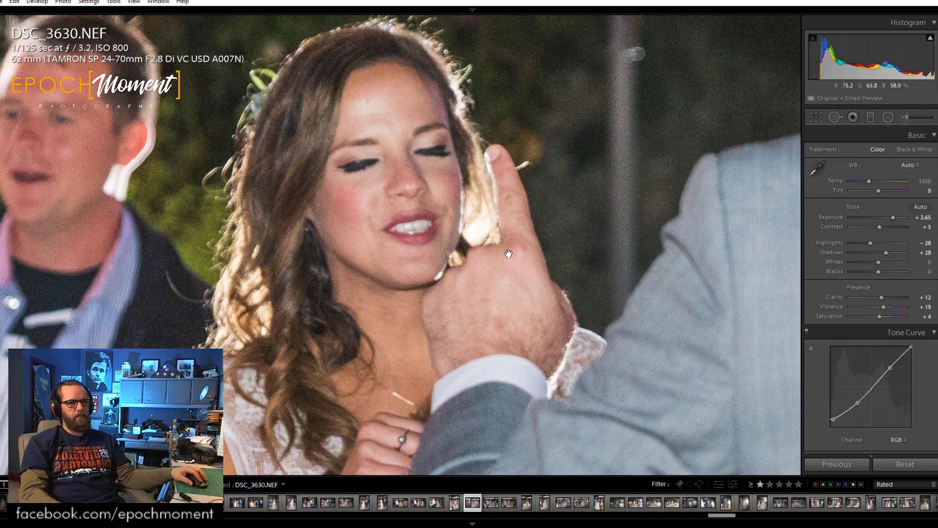
click(508, 254)
click(427, 169)
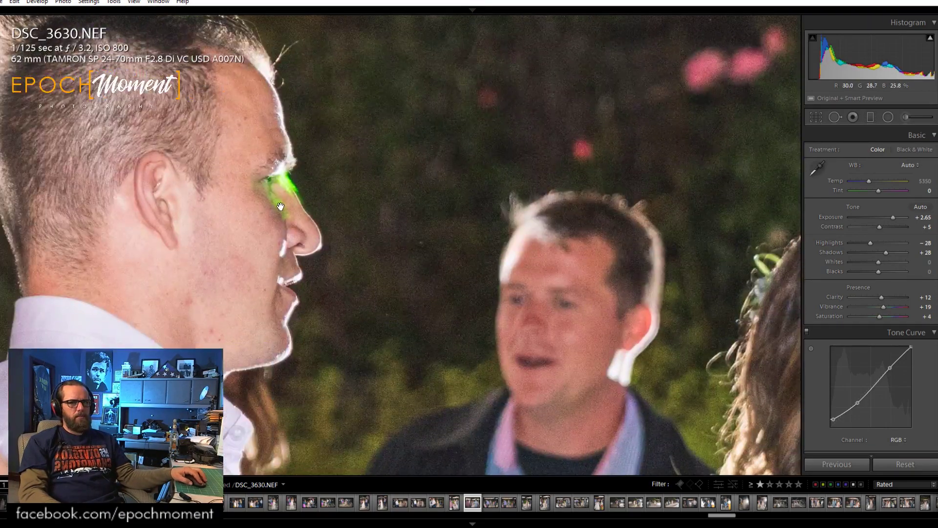
click(280, 207)
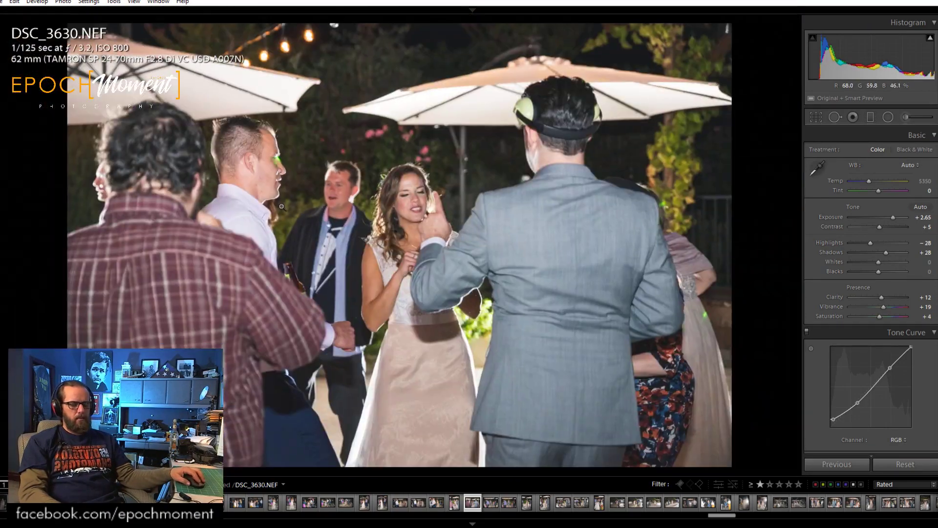
key(0)
Check the face of the man in the grey suit in DSC_3631 up close, and remove the photo's star rating.
key(Right)
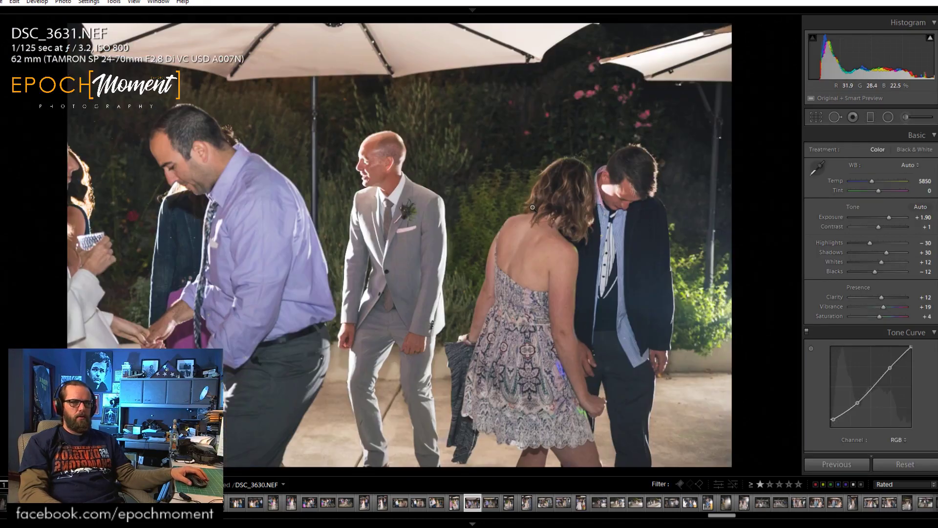
click(368, 166)
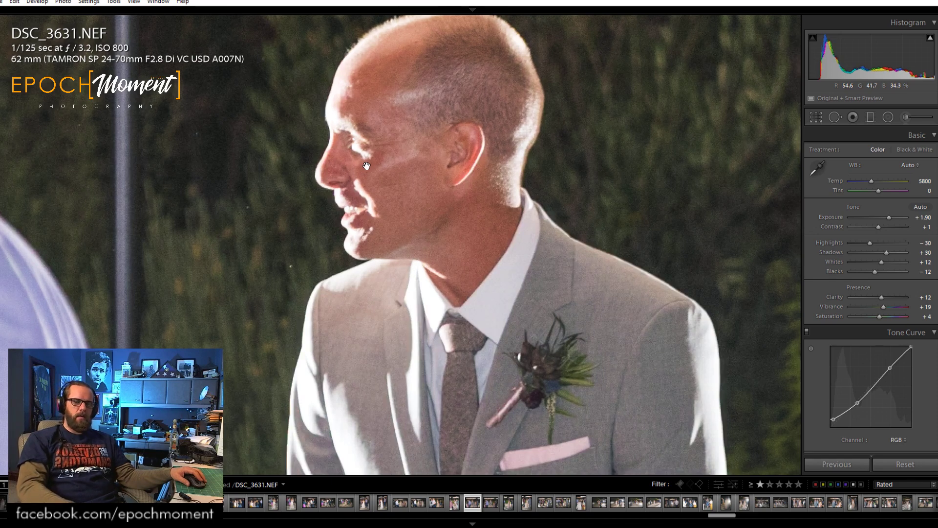
click(400, 175)
click(400, 174)
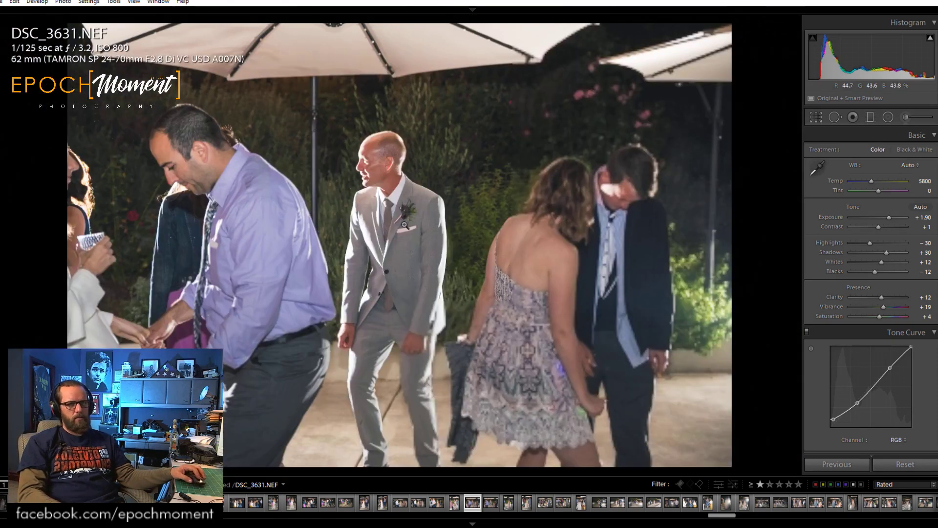
key(0)
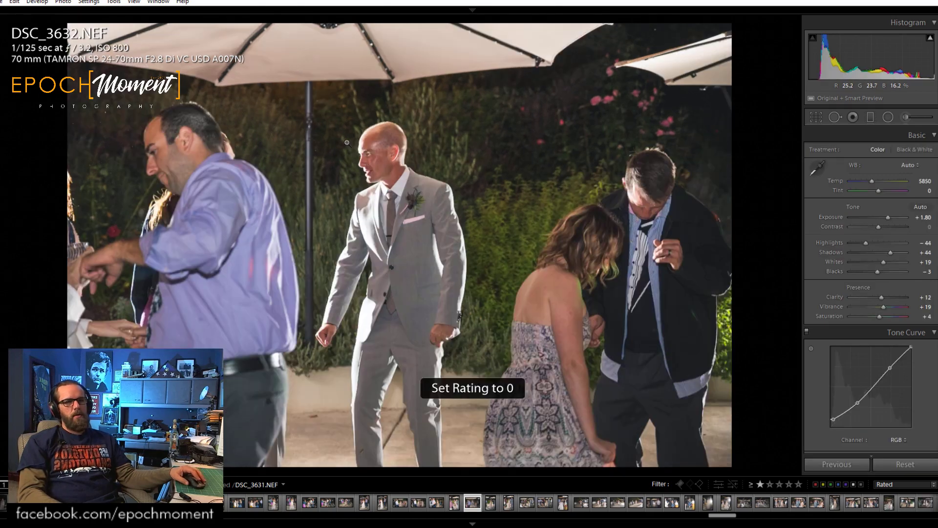
Set exposure +2.03, contrast +12, highlights −60 and shadows +51 on DSC_3632, and reset its whites and blacks to 0.
click(348, 143)
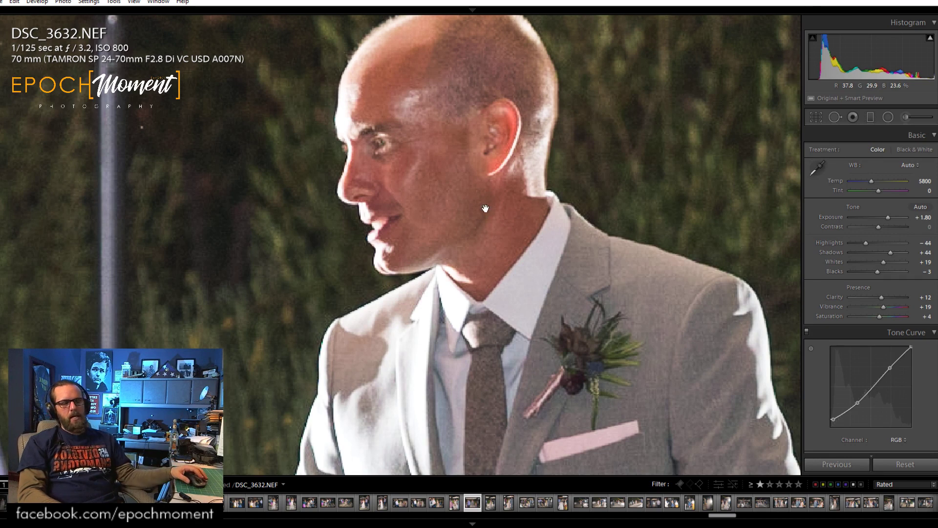
click(403, 199)
click(403, 195)
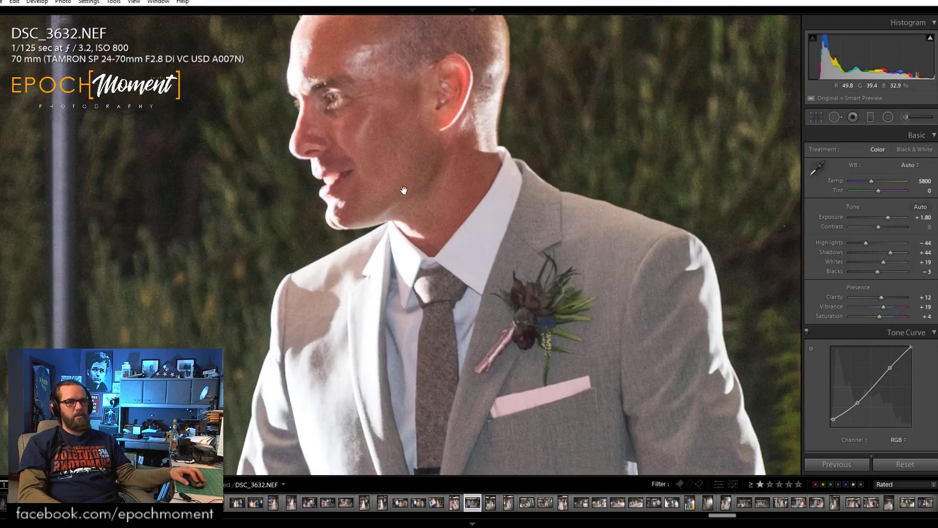
drag(885, 218, 861, 243)
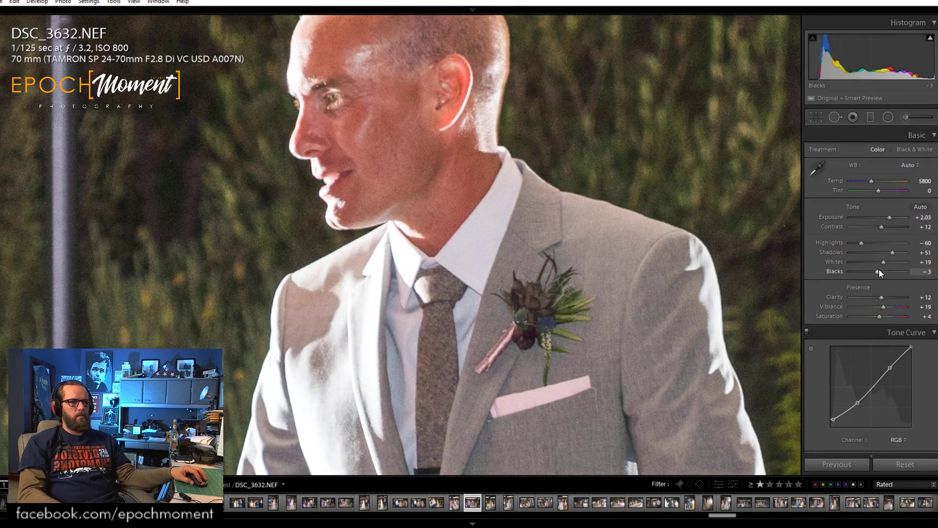
double_click(878, 271)
double_click(884, 263)
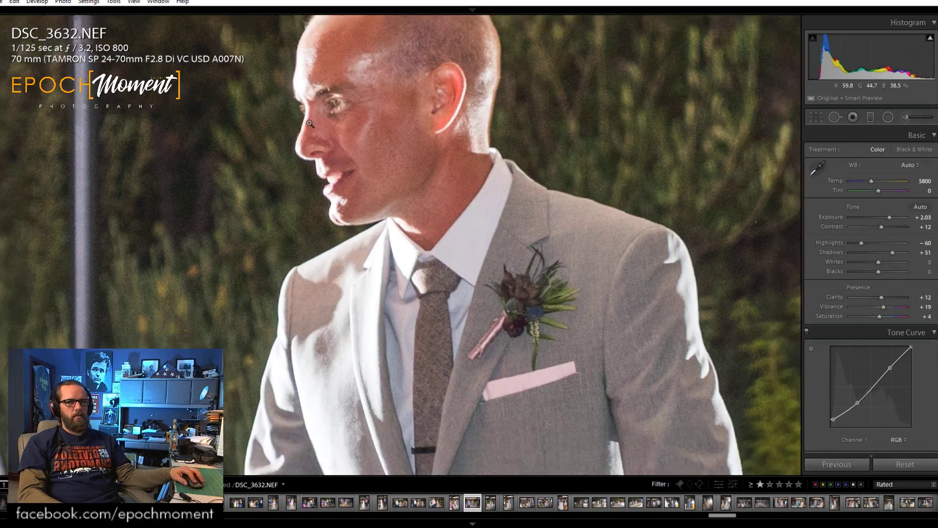
Return DSC_3632 to the full view and remove its star rating.
click(310, 124)
key(0)
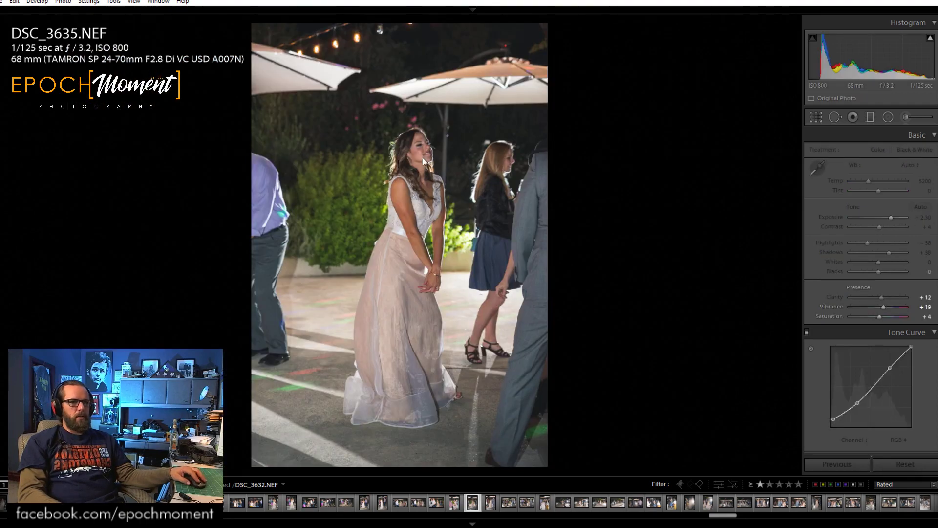
Check the bride's face in DSC_3635 and set exposure +2.75, contrast +19, highlights −23 and shadows +57.
click(424, 157)
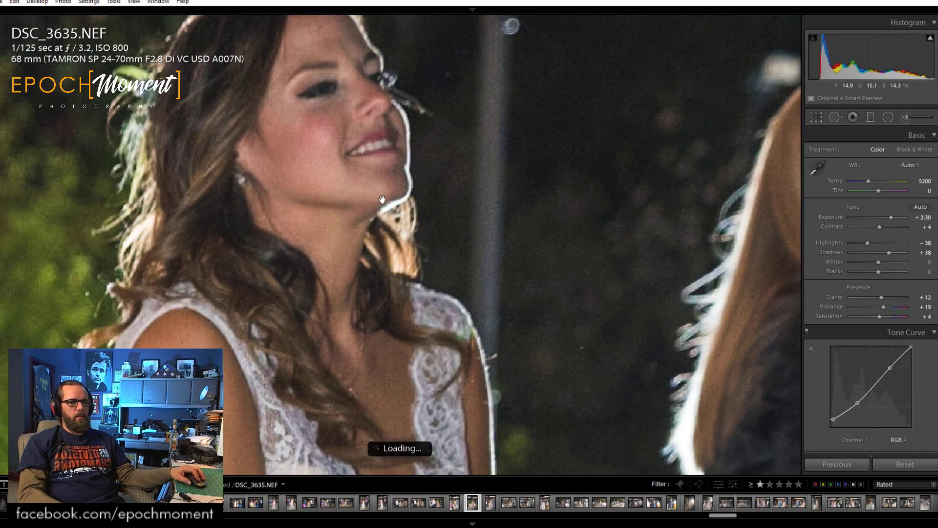
click(513, 276)
click(353, 142)
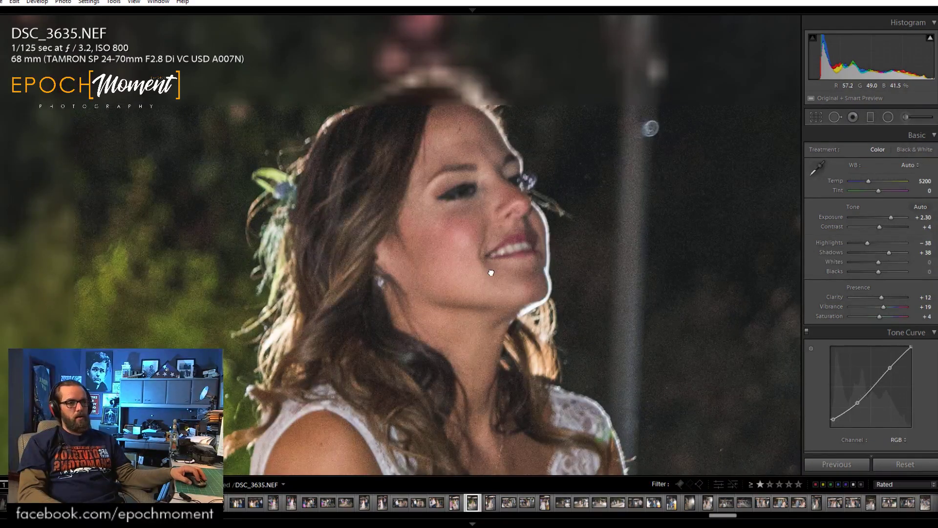
click(491, 272)
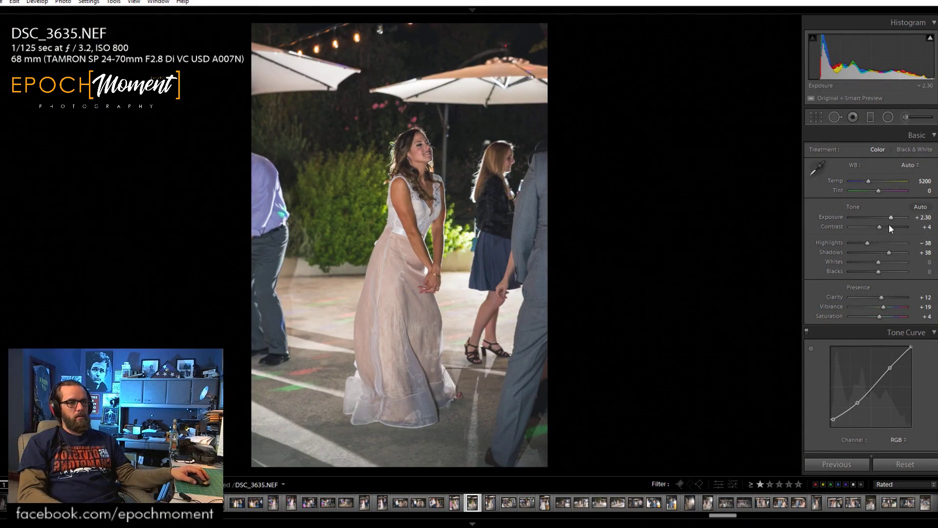
mouse_move(882, 228)
mouse_down()
mouse_move(872, 243)
mouse_move(895, 217)
mouse_up()
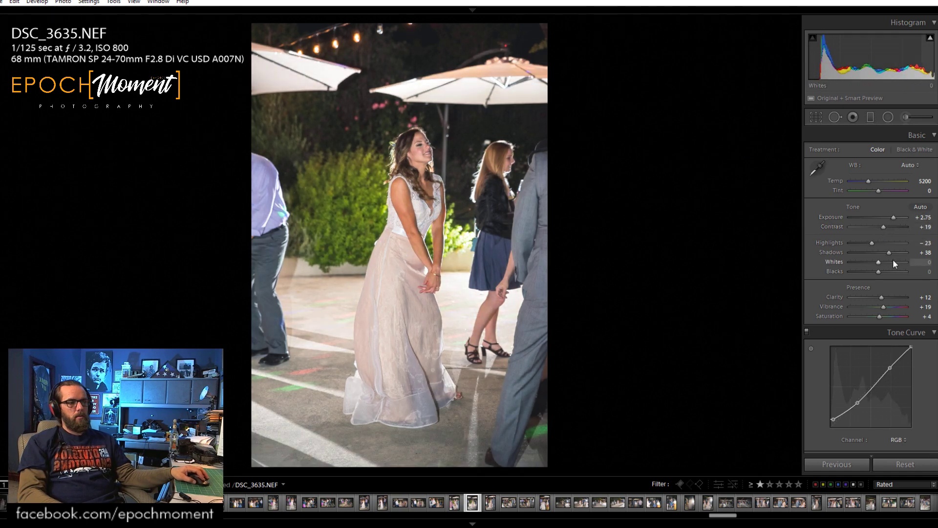
drag(889, 252, 895, 251)
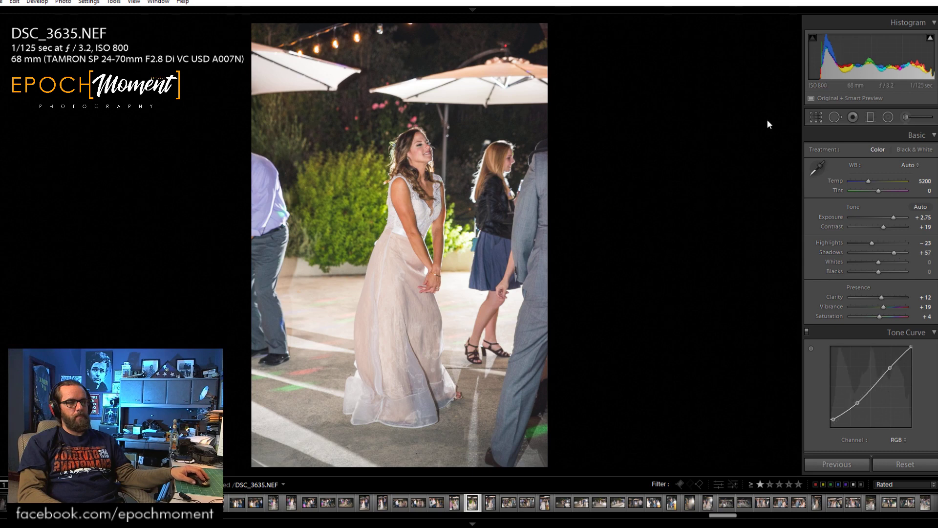
Crop DSC_3635 tighter around the bride, cutting out the man at the photo's left edge.
click(815, 117)
drag(254, 213, 275, 215)
drag(415, 242, 411, 218)
click(921, 214)
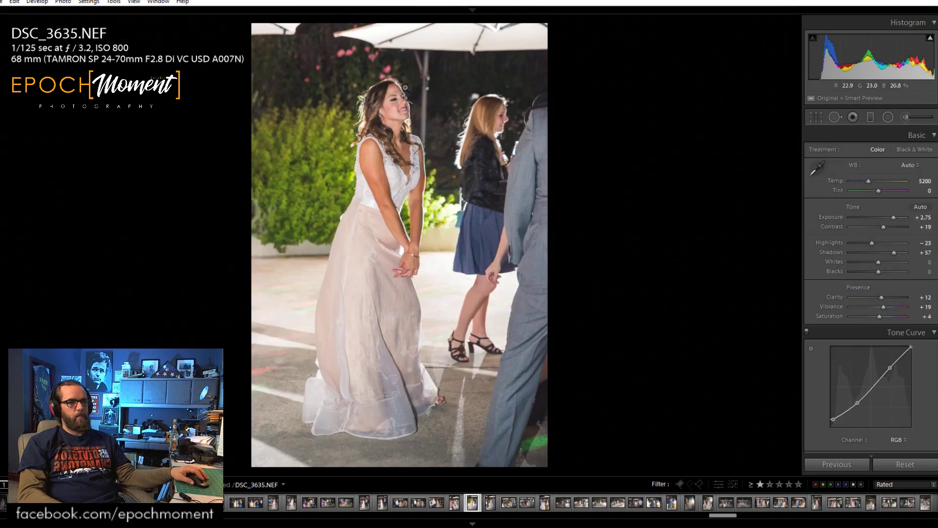
Inspect the bride's face and the woman behind her in the cropped DSC_3635 up close.
click(419, 172)
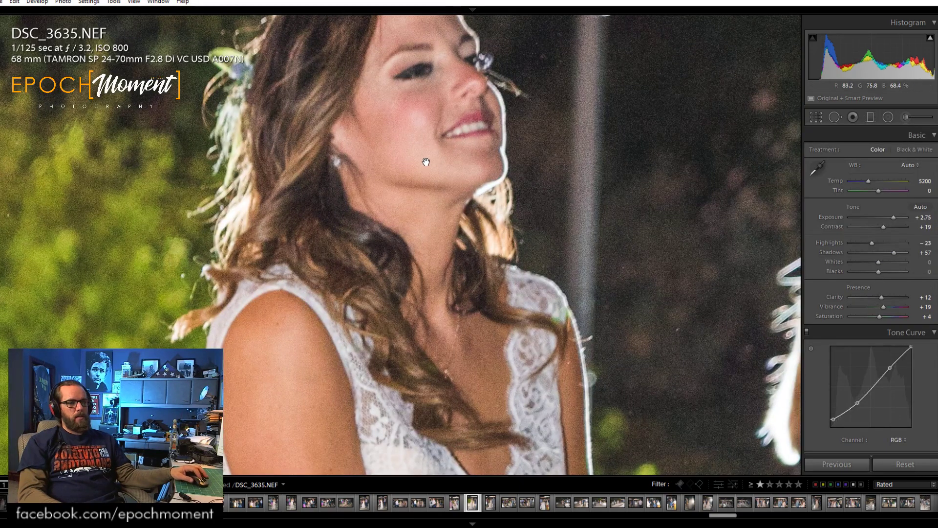
drag(466, 159, 403, 254)
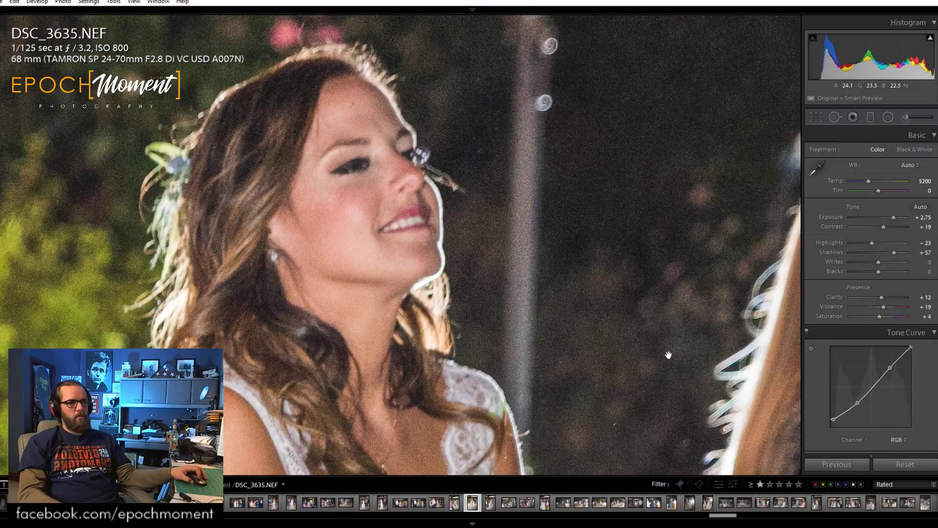
drag(668, 355, 252, 215)
key(ctrl+minus)
key(ctrl+minus)
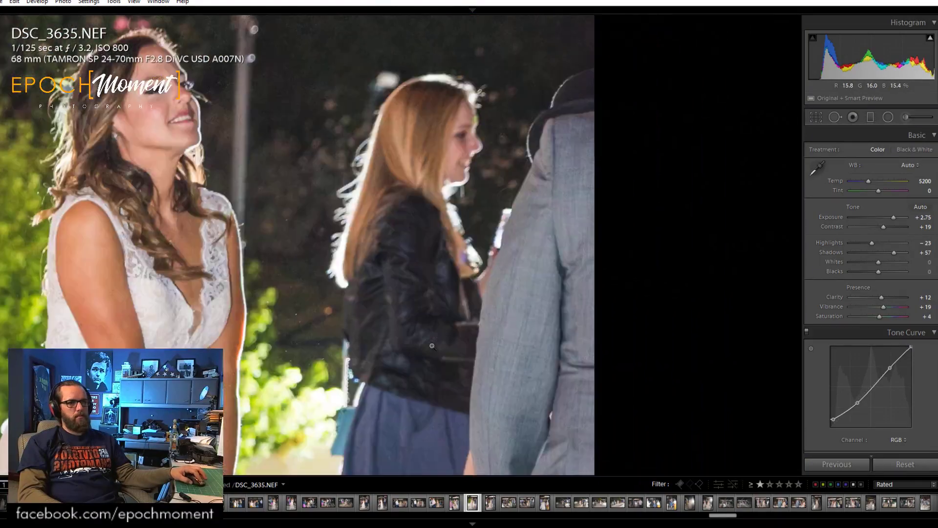
click(432, 346)
Go to DSC_3636 and inspect the bride's face at full magnification.
key(Right)
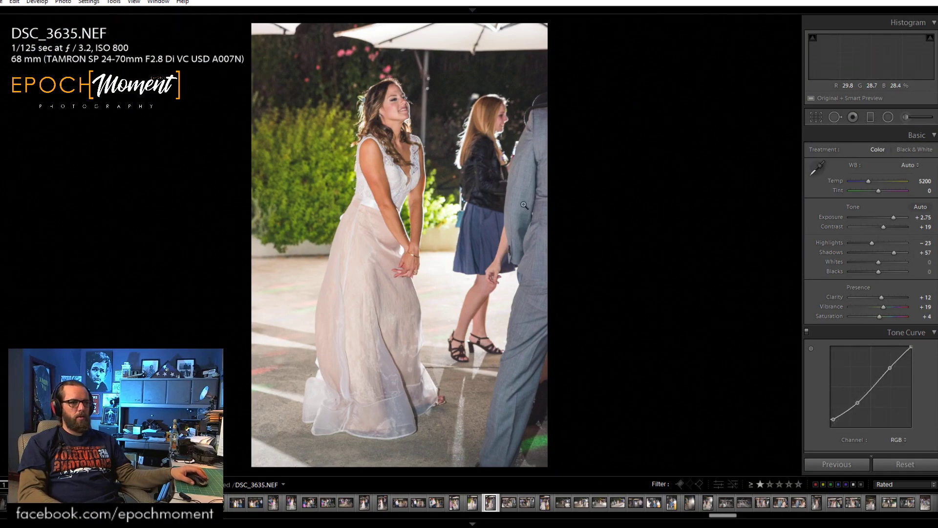
click(415, 111)
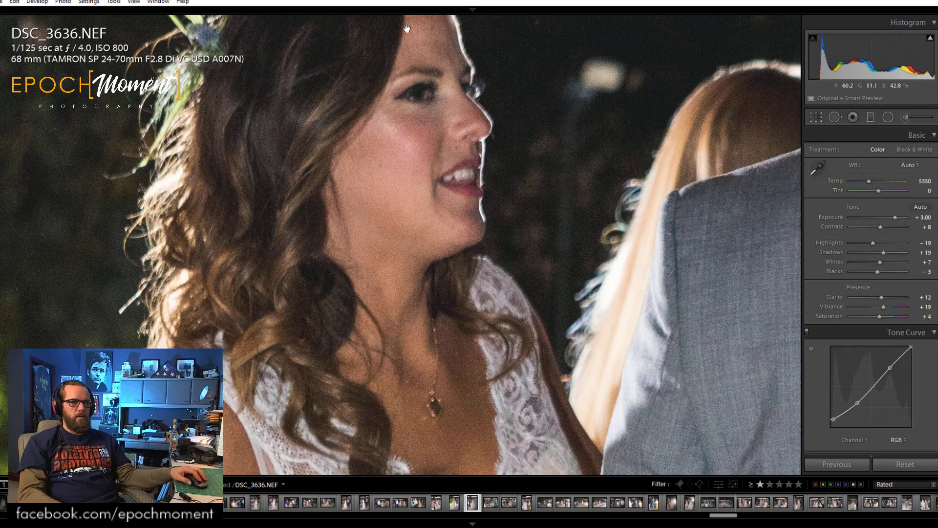
click(438, 123)
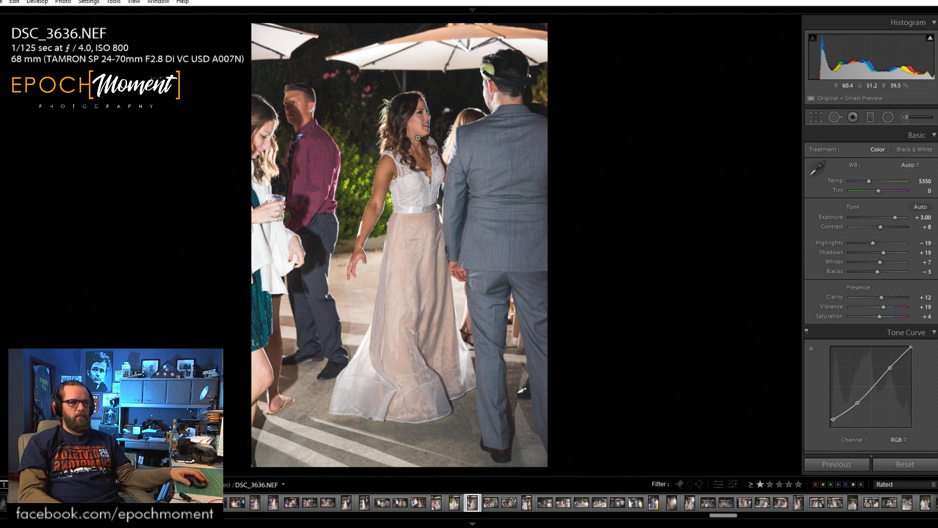
Check the bride's face in DSC_3636 at full magnification and set the photo's rating to 0.
click(433, 125)
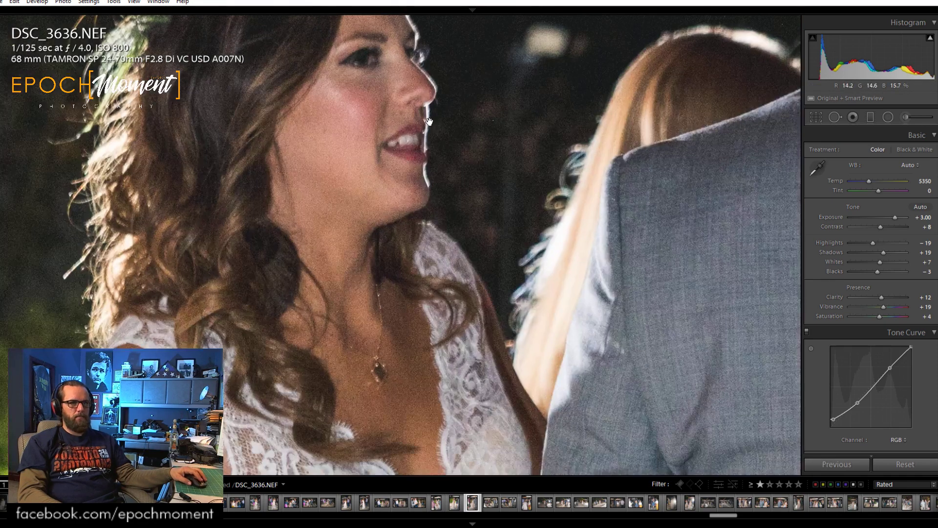
click(432, 122)
key(0)
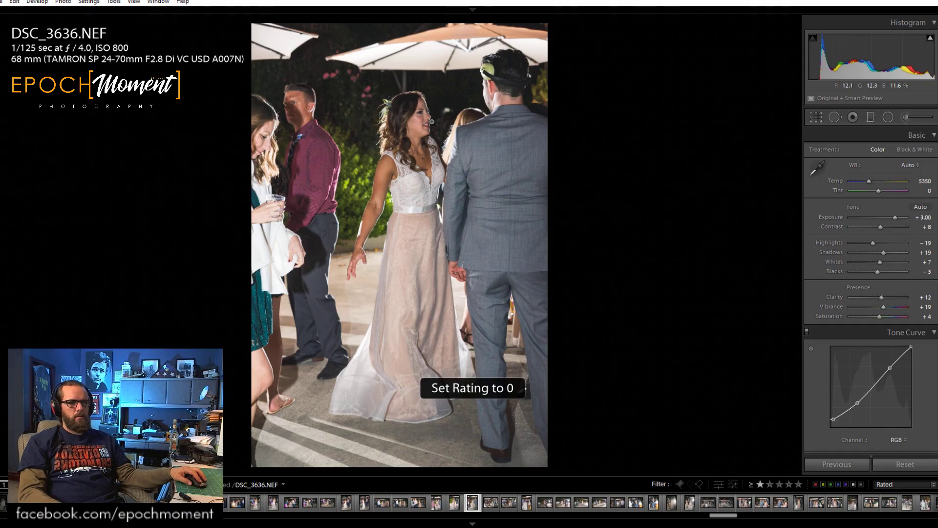
Inspect the groom in DSC_3637 up close and set contrast +12, highlights −19 and shadows +68.
key(Right)
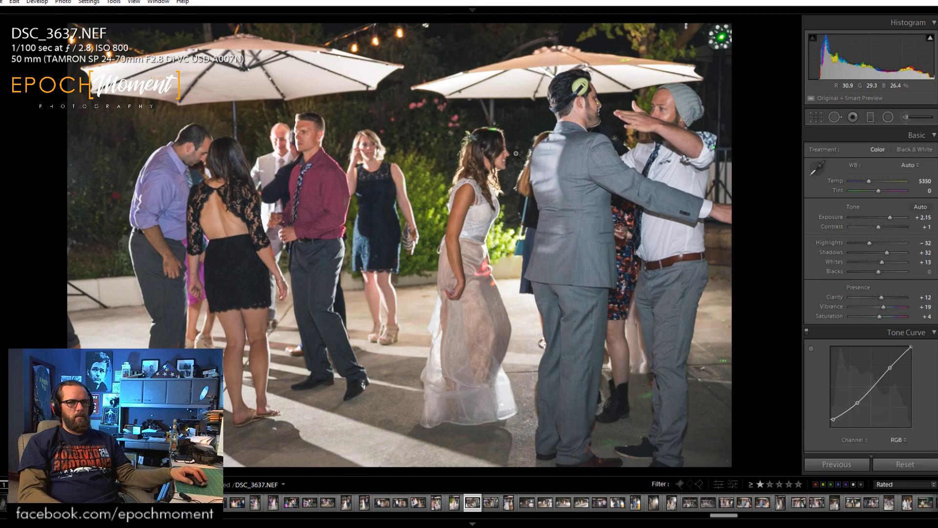
drag(516, 154, 408, 282)
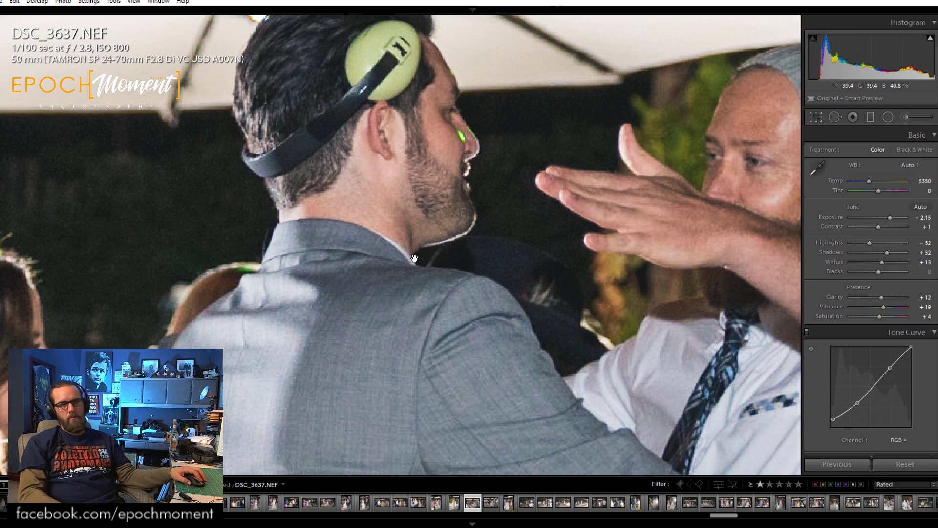
click(447, 258)
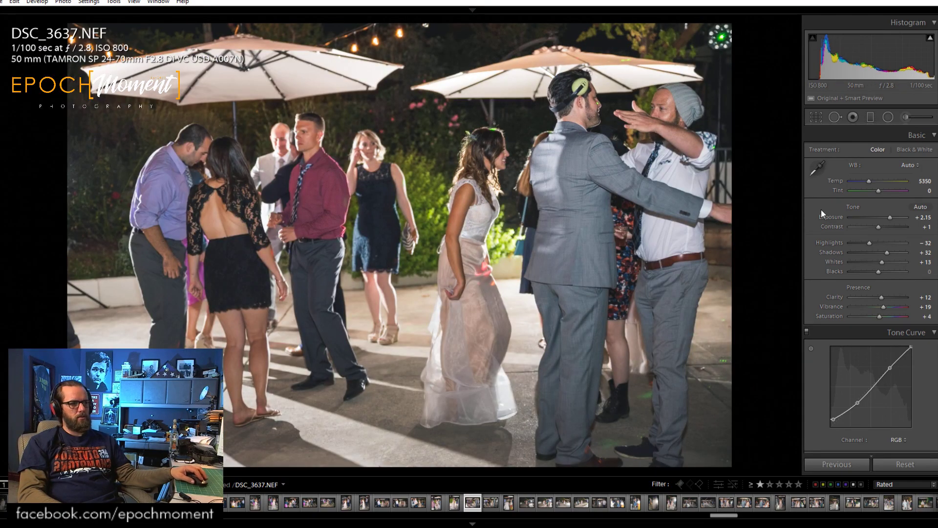
mouse_move(878, 226)
mouse_down()
mouse_move(896, 255)
mouse_move(874, 245)
mouse_up()
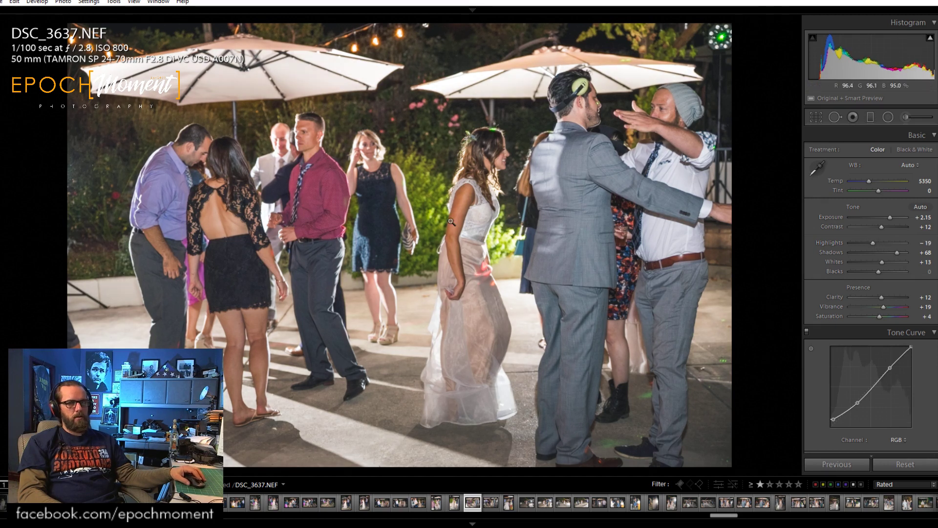
Apply the previous photo's settings to DSC_3638 and set exposure +2.30, highlights −5 and shadows +78.
key(Right)
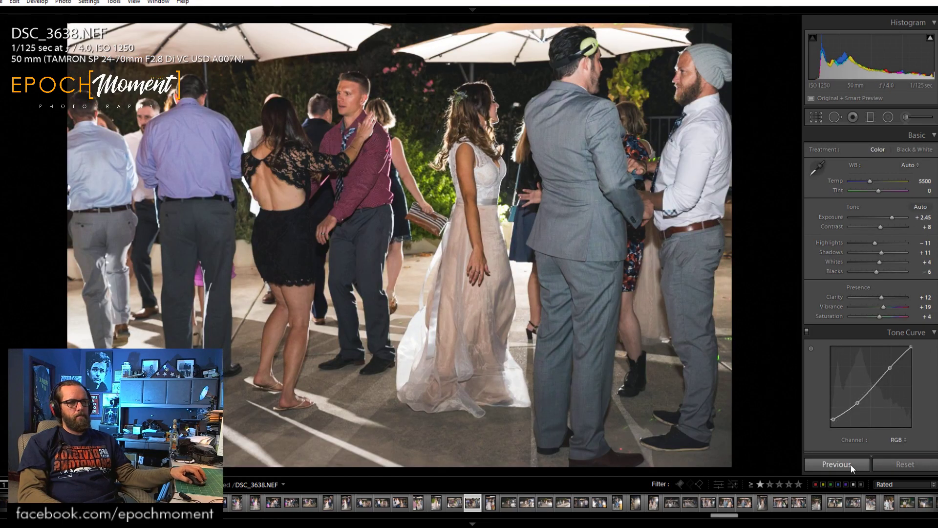
click(918, 206)
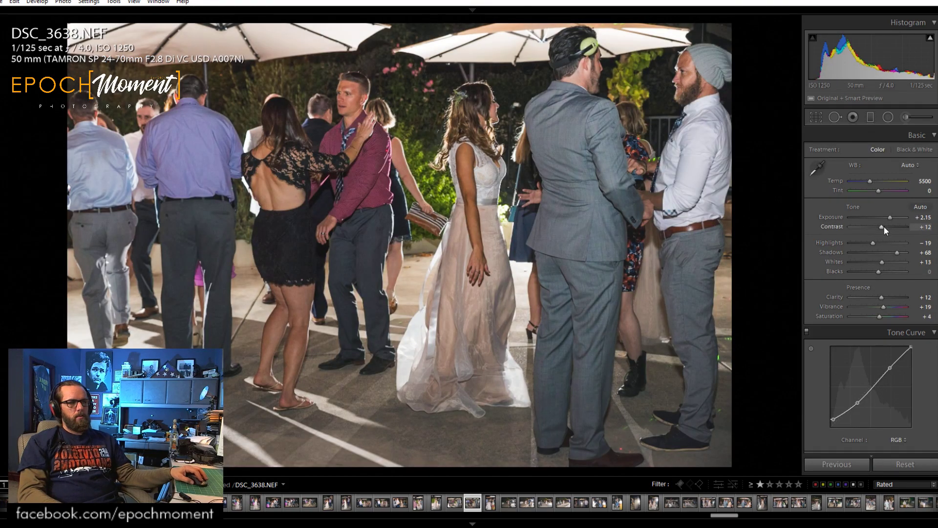
drag(889, 218, 891, 218)
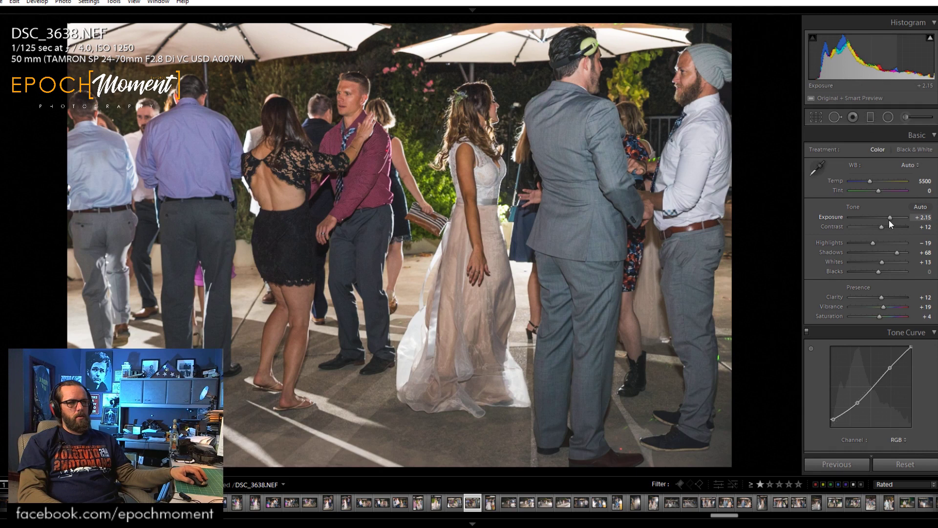
click(878, 242)
click(899, 253)
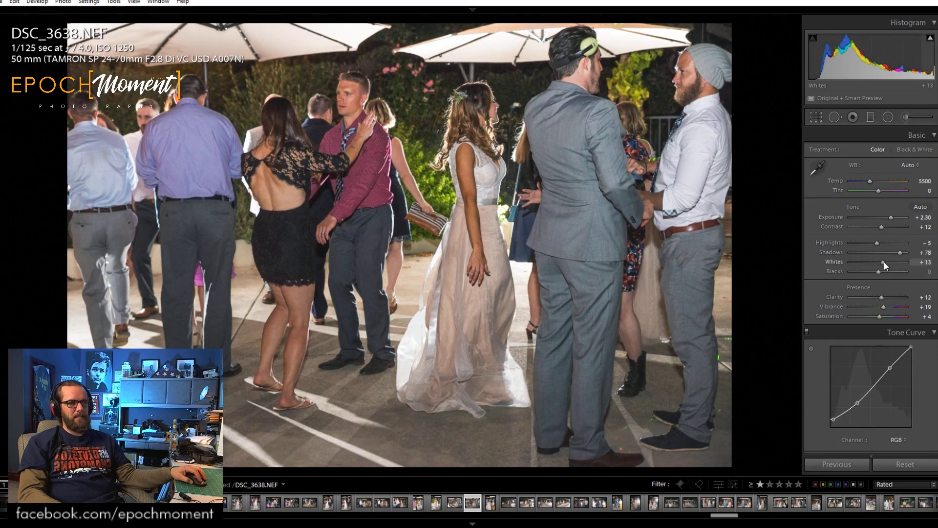
Set whites +23, contrast +15, exposure +2.57, temperature 5333 and tint −1 on DSC_3638.
click(883, 262)
drag(882, 227, 891, 219)
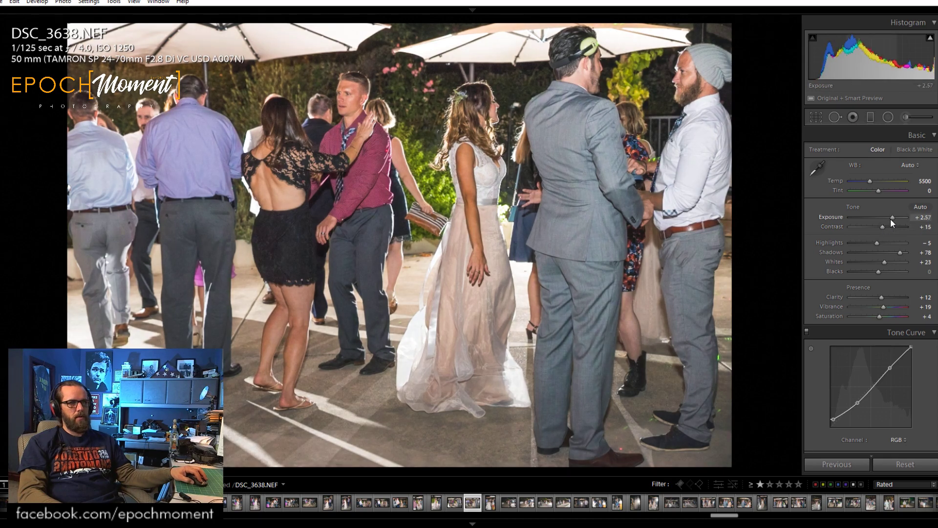
drag(872, 180, 878, 190)
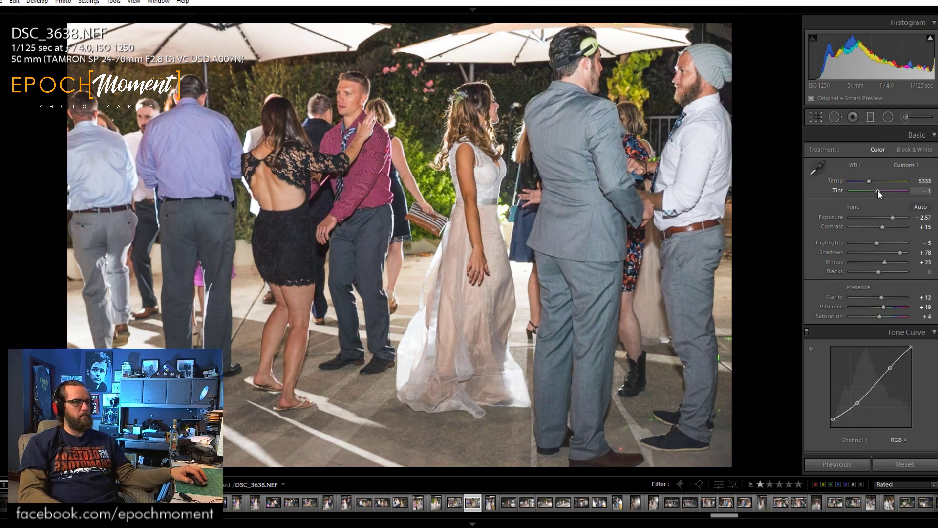
Examine the man in the maroon shirt and the bride's face in DSC_3638 up close, keeping the framing uncropped.
click(357, 93)
click(356, 93)
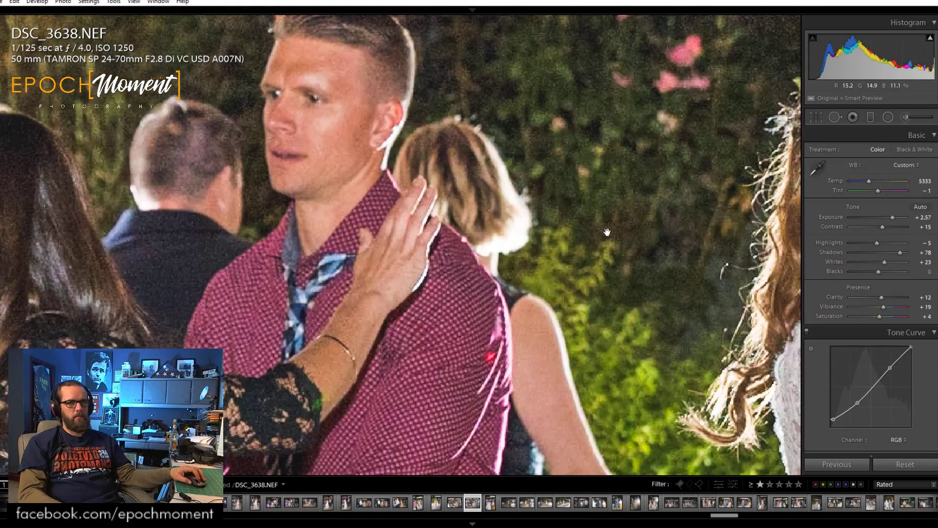
click(271, 177)
drag(272, 177, 469, 239)
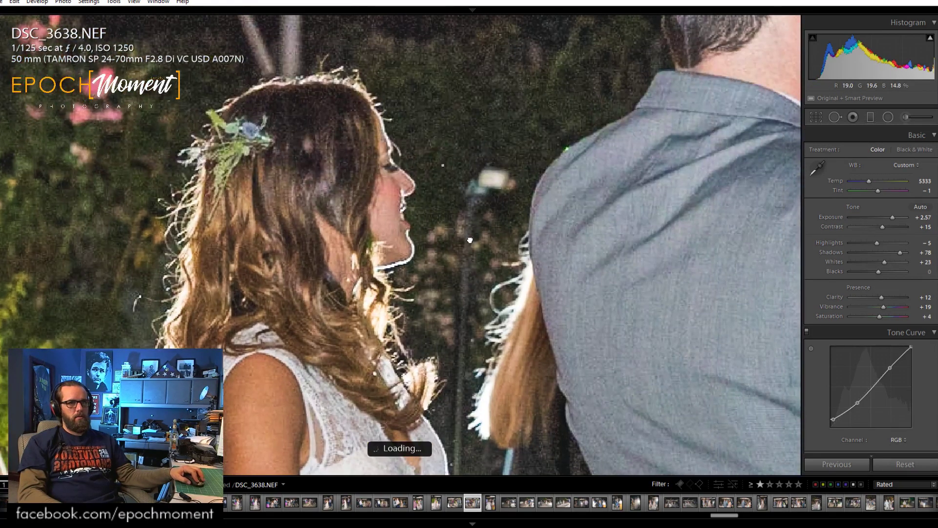
click(423, 183)
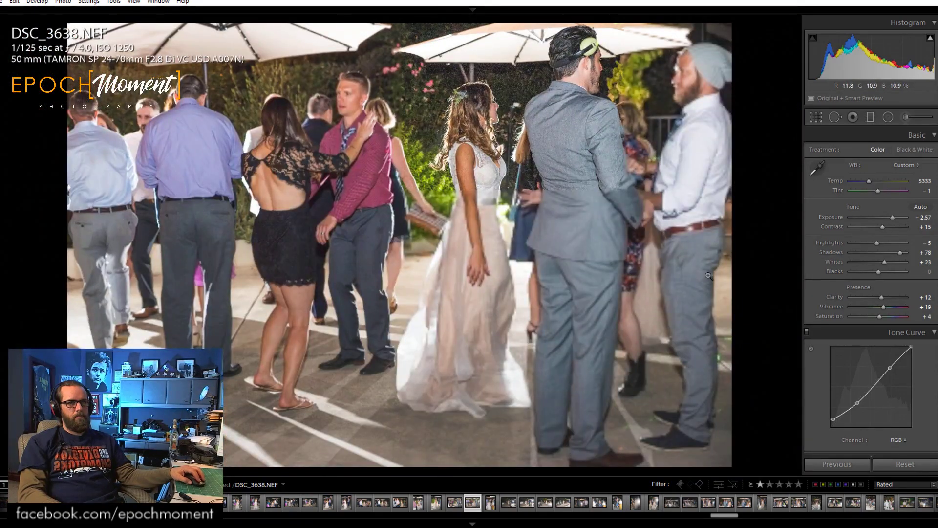
click(814, 119)
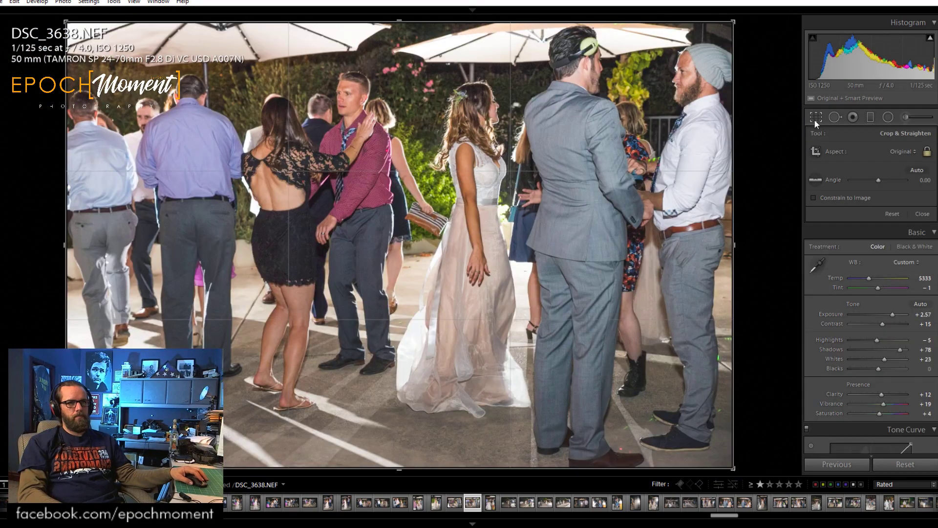
click(921, 214)
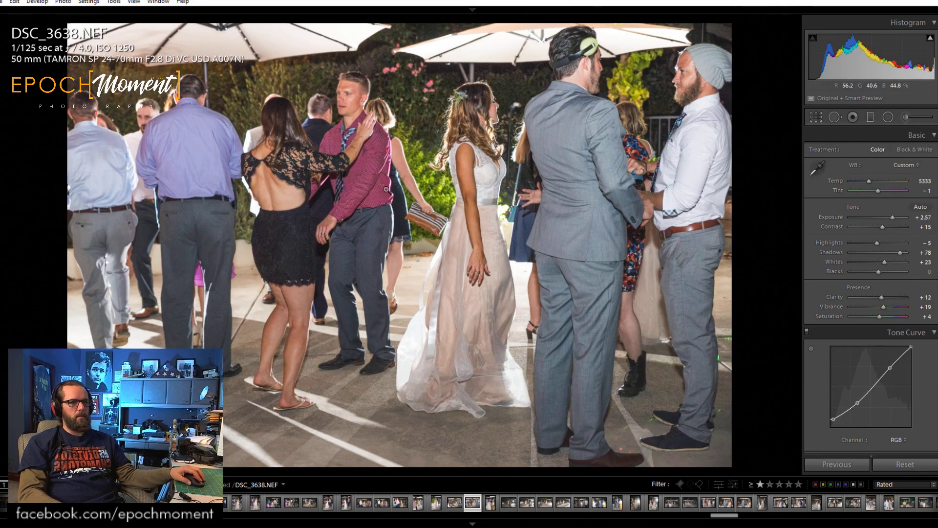
Inspect DSC_3638 at full magnification from the man in the blue shirt across to the bride's dress and the groom's jacket.
click(100, 43)
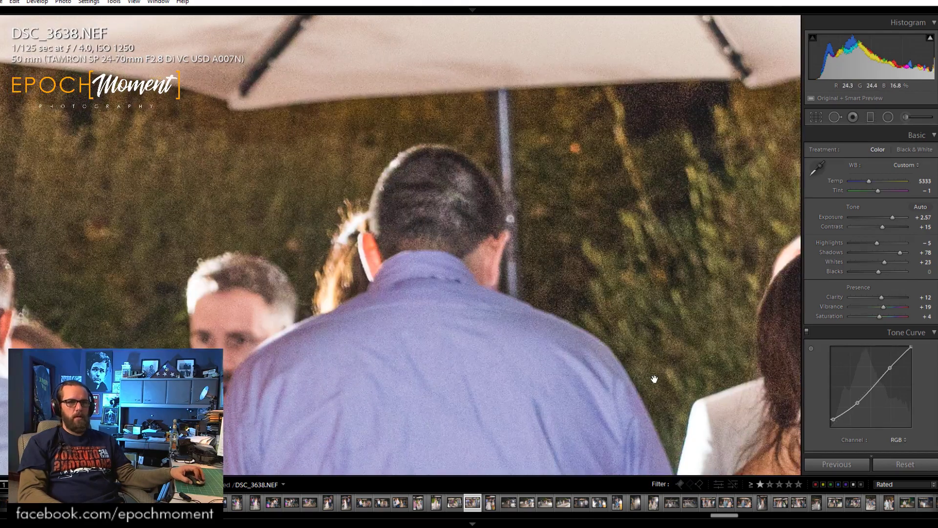
double_click(720, 309)
drag(720, 309, 323, 313)
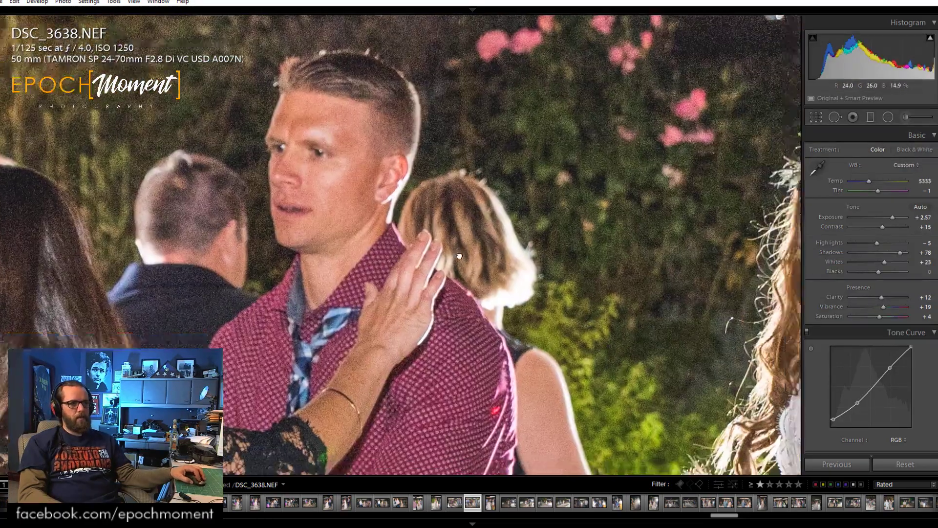
drag(635, 302, 323, 332)
drag(601, 313, 416, 181)
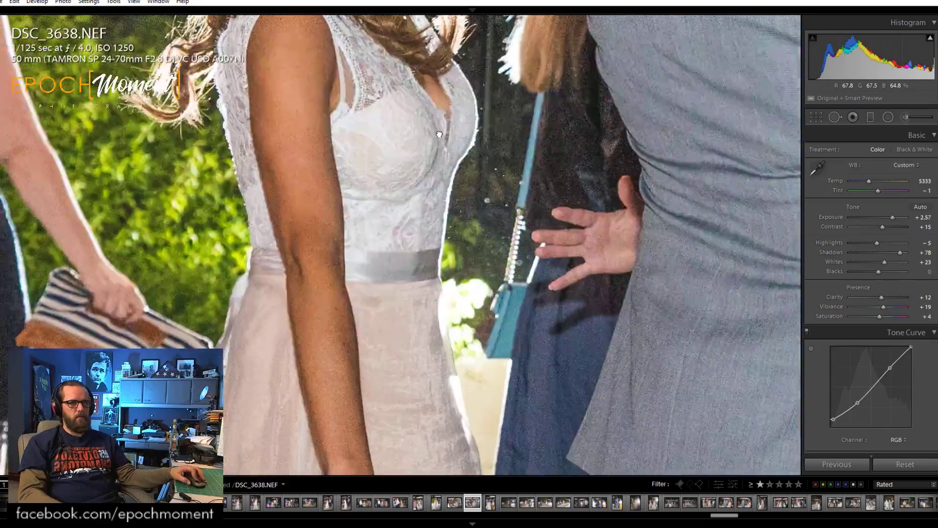
drag(589, 207, 449, 293)
click(453, 293)
Set contrast +33, highlights −28 and shadows +75 on DSC_3639 and check the laughing women's faces up close.
key(Right)
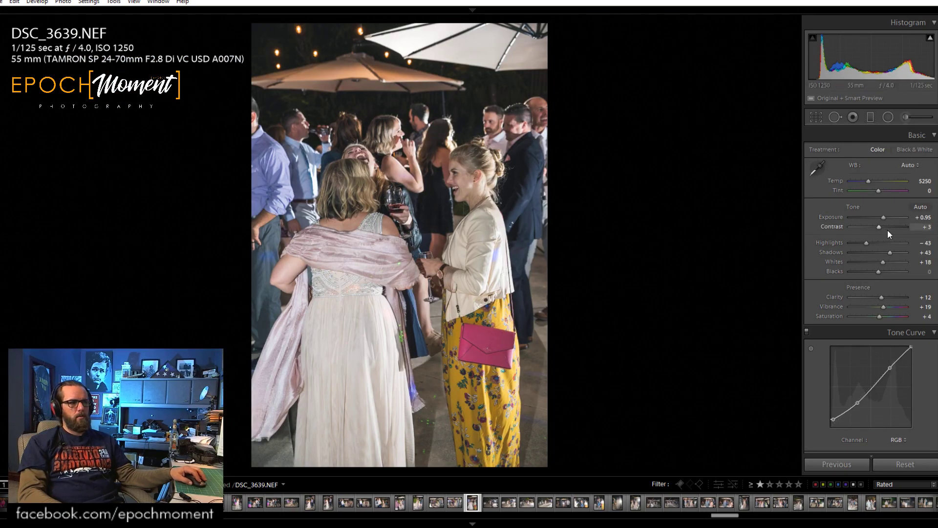
drag(887, 227, 900, 259)
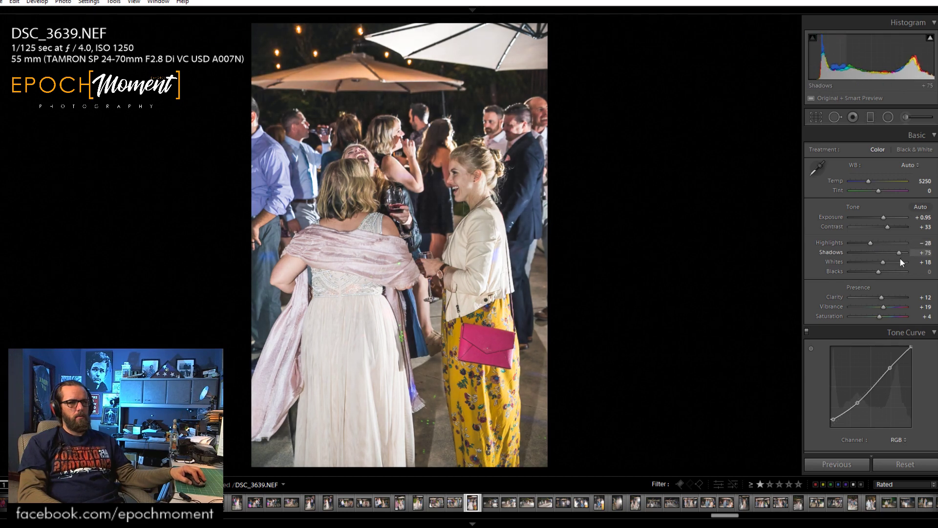
click(379, 183)
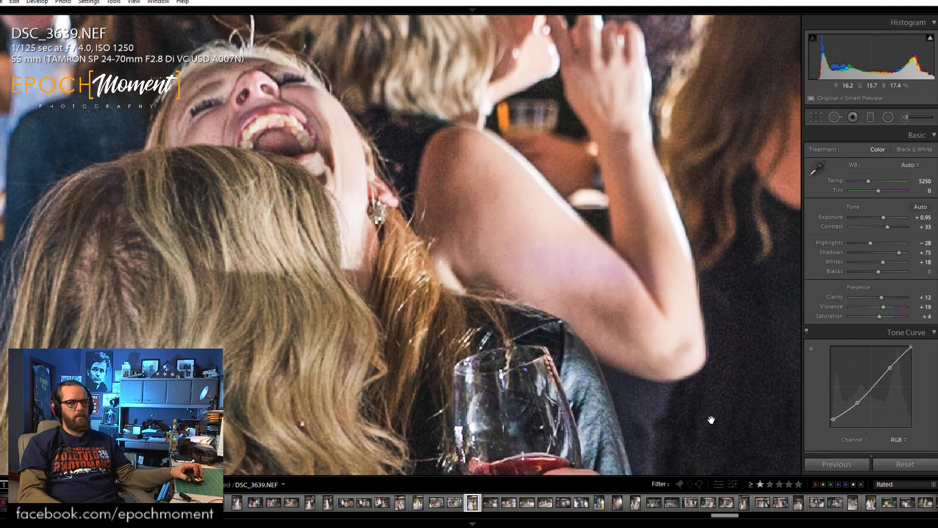
drag(710, 432, 391, 191)
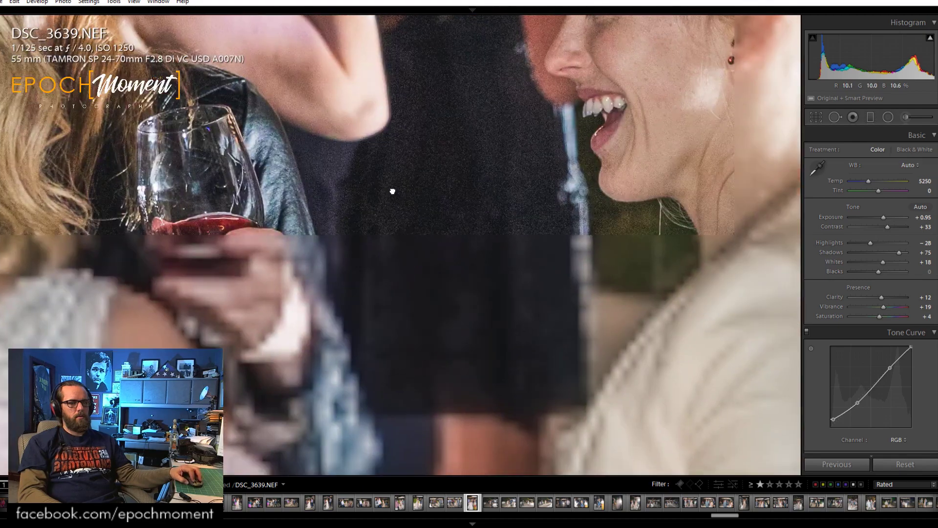
drag(620, 188, 400, 293)
click(400, 293)
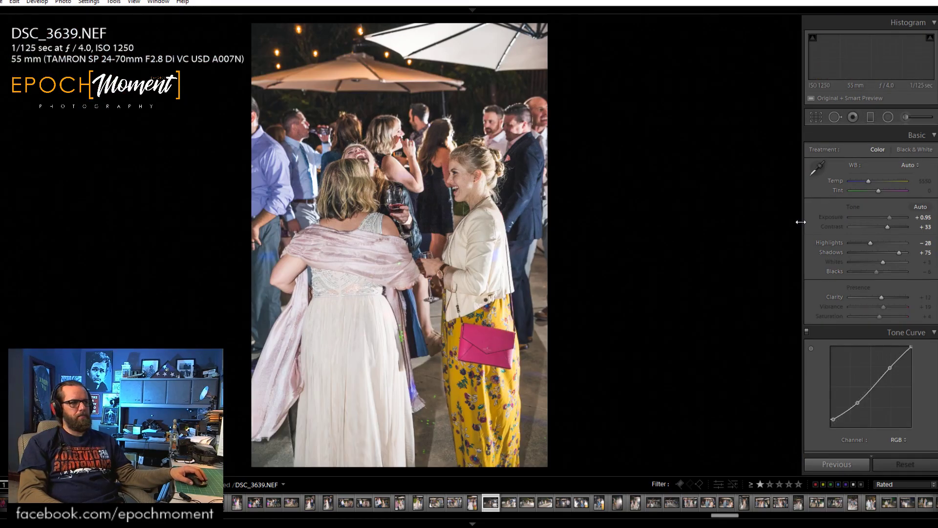
Zoomed in on the dancing woman in DSC_3643, set contrast +28, highlights −62 and shadows +53, and reset whites and blacks to 0.
key(Right)
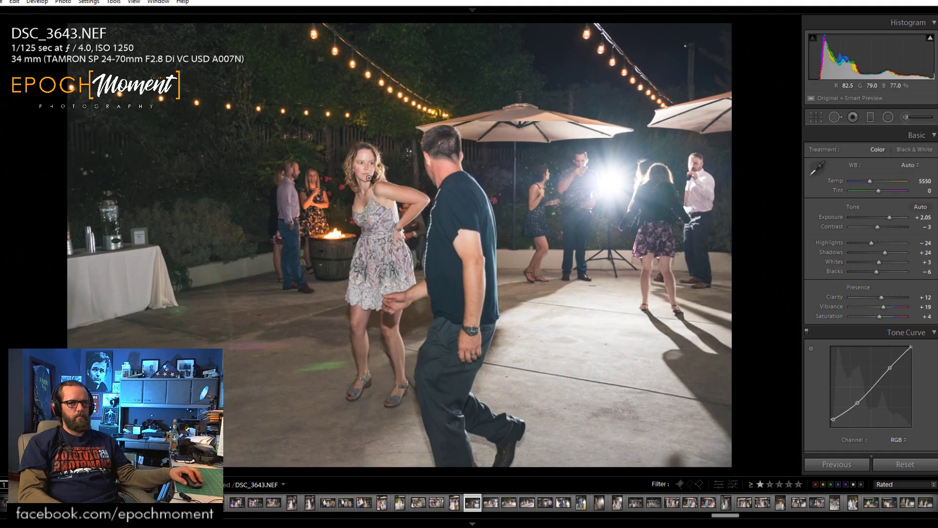
click(370, 179)
drag(877, 227, 893, 254)
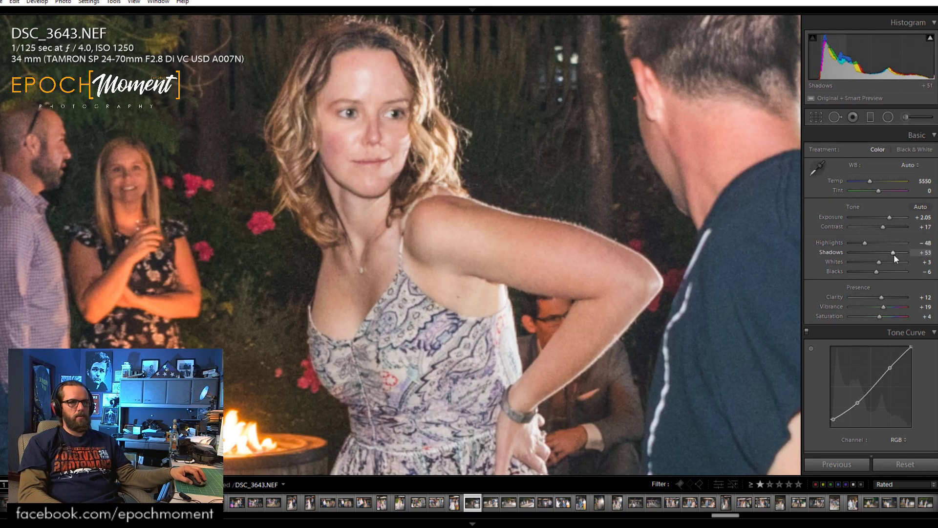
double_click(875, 261)
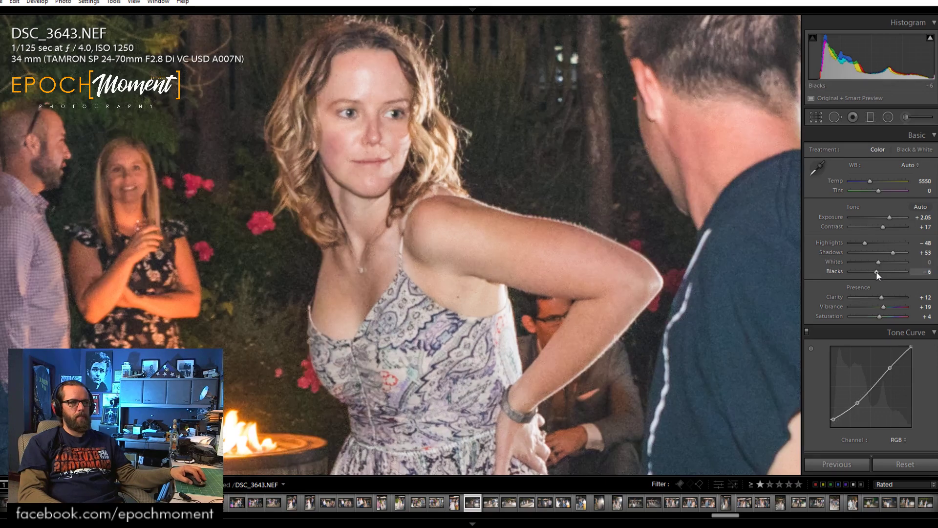
double_click(876, 271)
drag(881, 227, 862, 243)
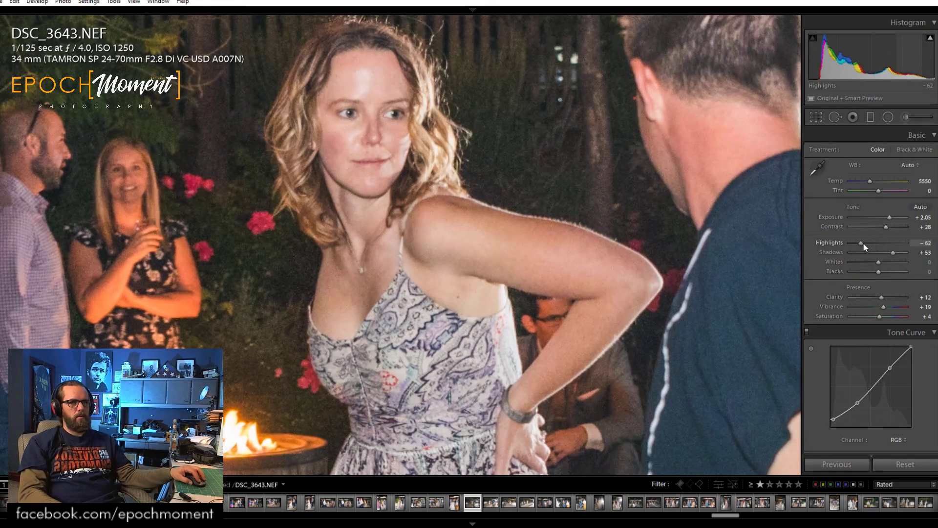
click(463, 200)
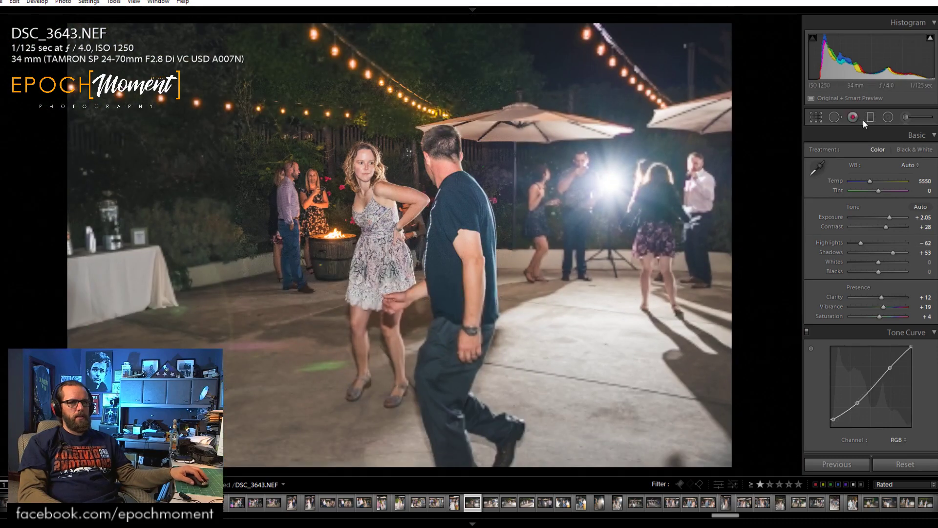
Crop DSC_3643 tighter around the dancing couple, trimming the upper and lower edges and cutting out the drinks table.
click(813, 117)
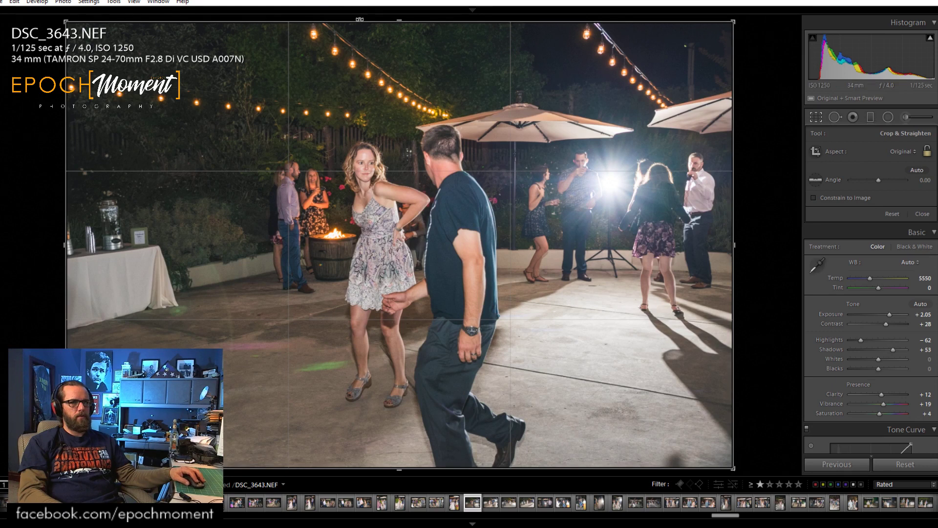
drag(360, 21, 360, 54)
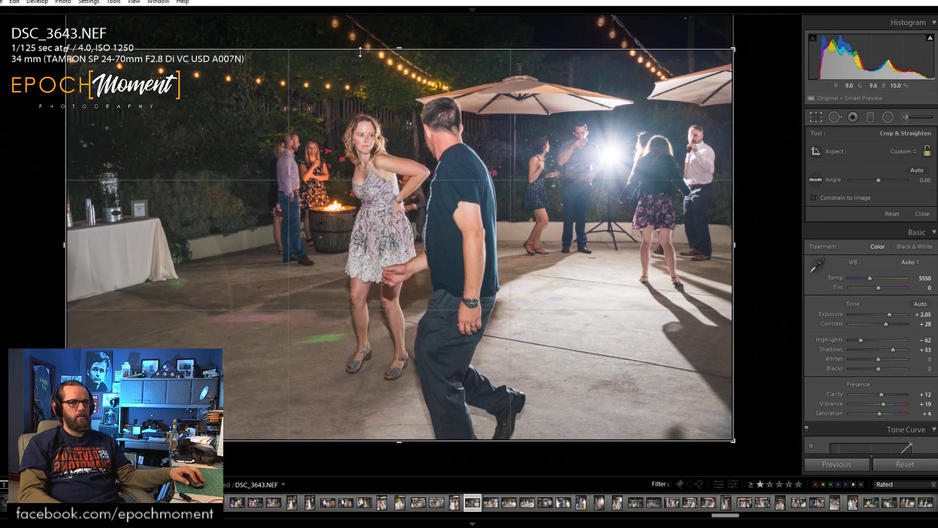
drag(400, 439, 400, 402)
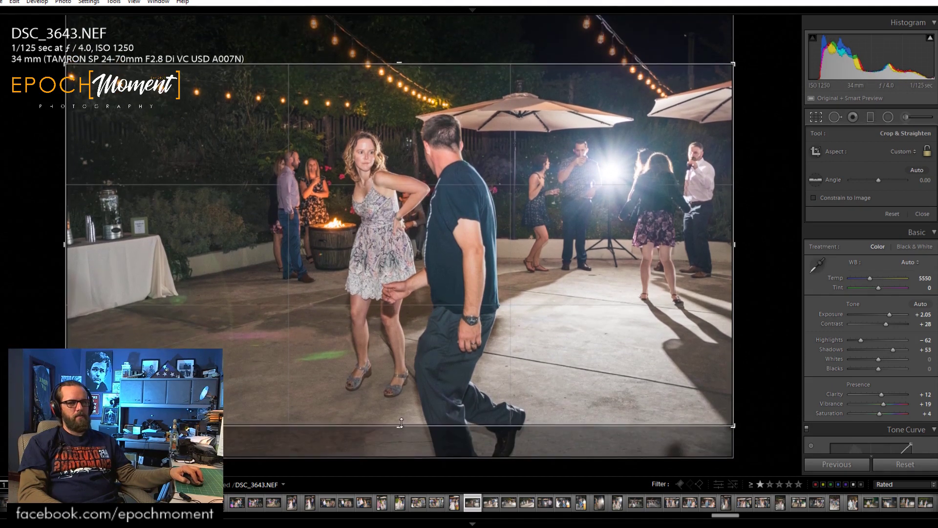
drag(66, 249, 126, 246)
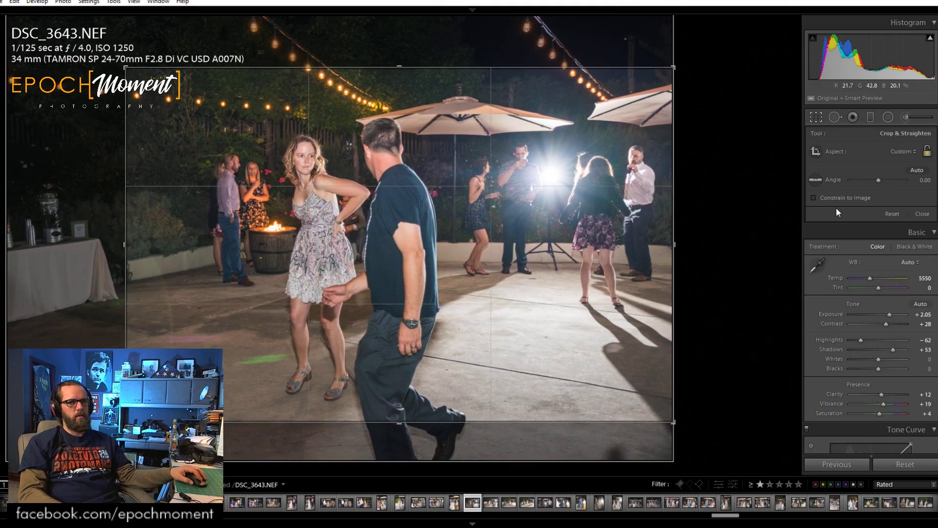
click(922, 213)
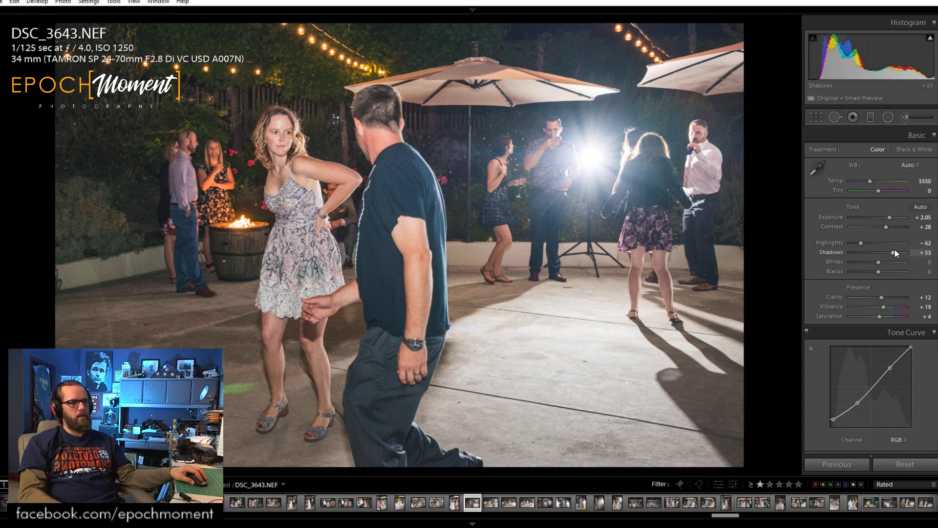
Set shadows to +44 on DSC_3643 and carry its settings over to DSC_3644 with highlights −68 and shadows +35.
drag(893, 252, 861, 245)
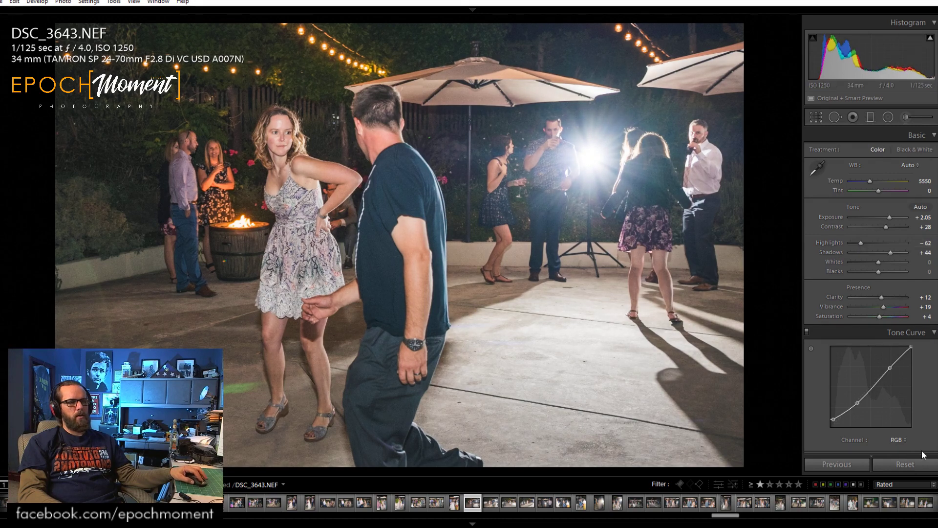
key(Right)
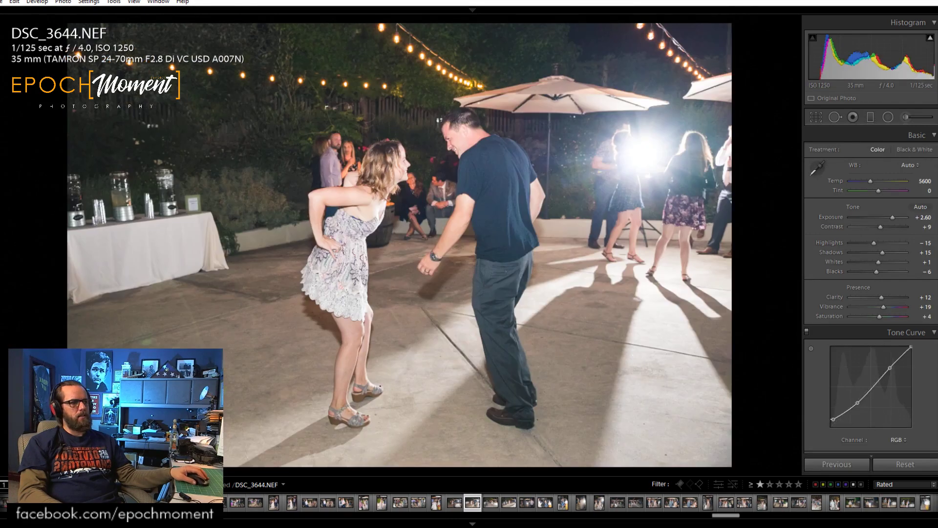
click(838, 465)
drag(870, 242, 887, 256)
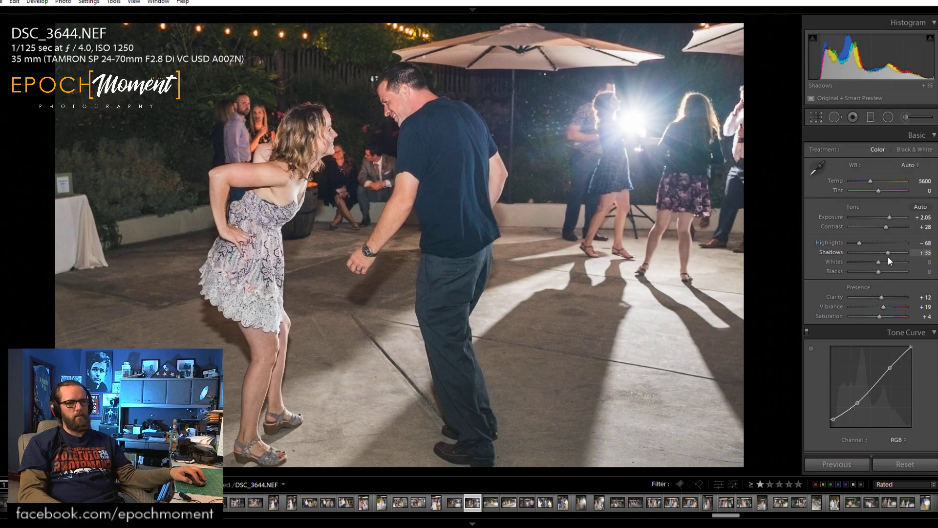
Shift DSC_3644's crop slightly downward to leave more floor below the dancing couple's feet.
click(815, 117)
drag(523, 192, 521, 180)
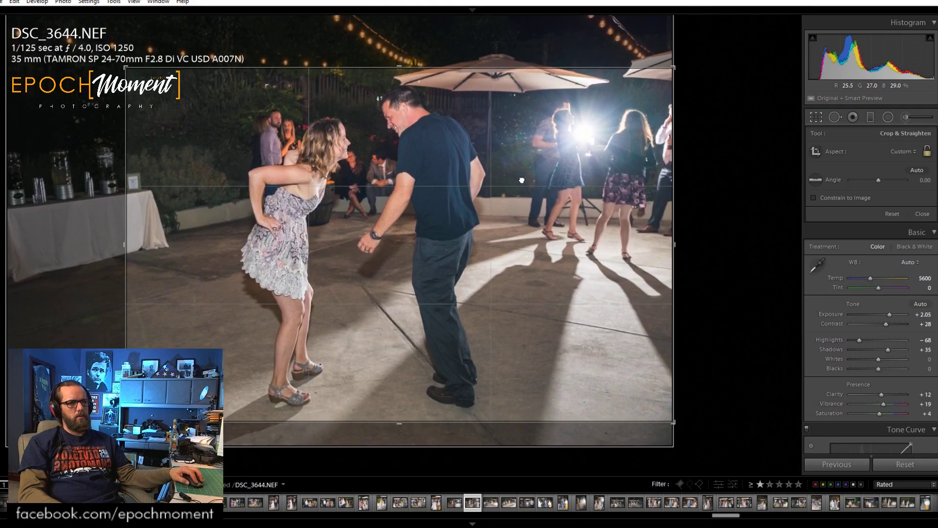
click(922, 213)
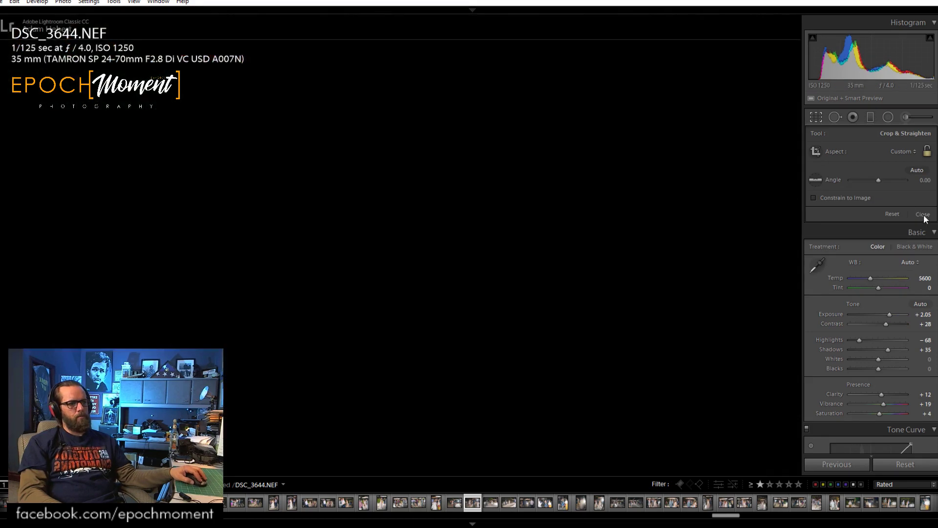
Apply the previous photo's settings to DSC_3645 and inspect the dancing woman and the guests by the fire up close.
key(Right)
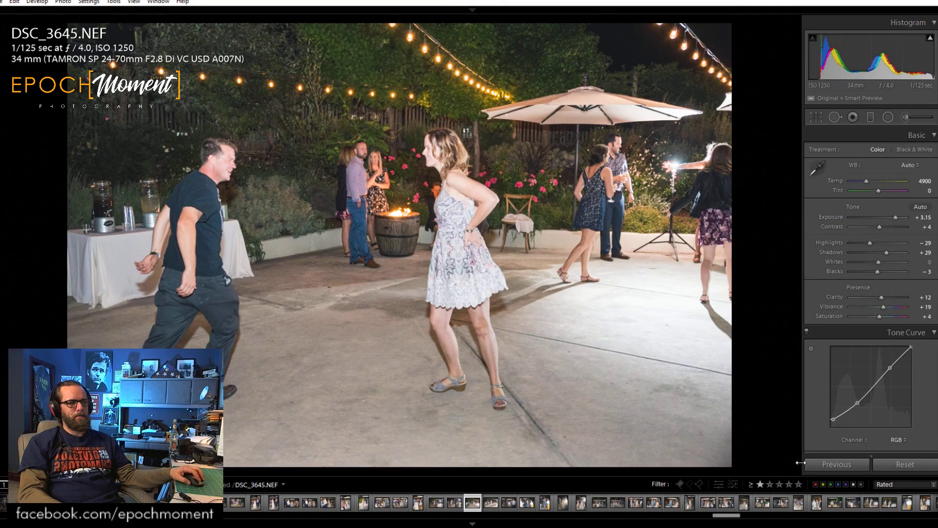
click(836, 465)
click(418, 137)
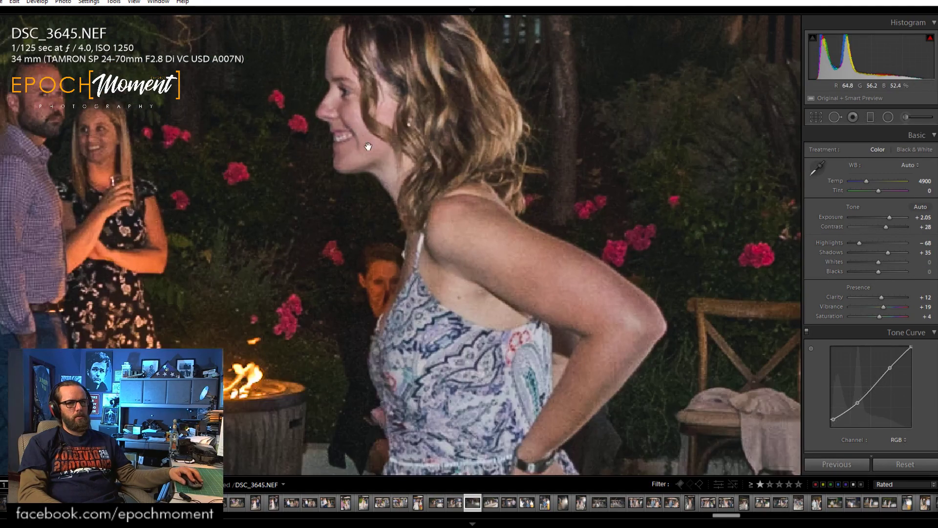
drag(365, 144, 562, 156)
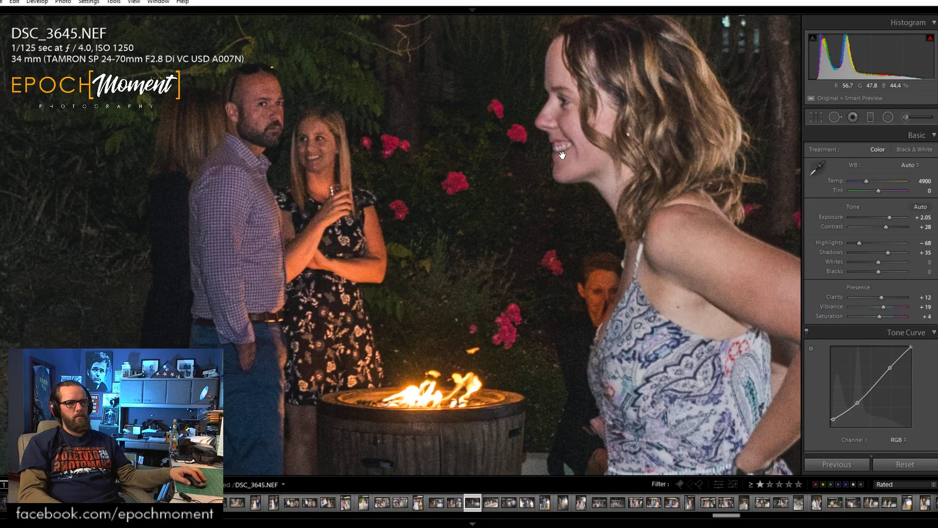
click(562, 155)
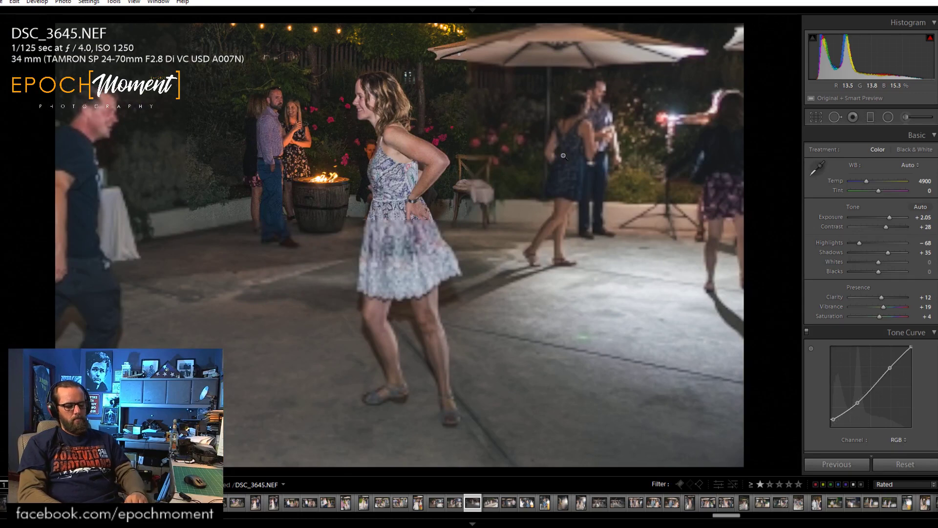
Remove the star ratings from DSC_3645 and DSC_3646 to reject them.
key(0)
key(Right)
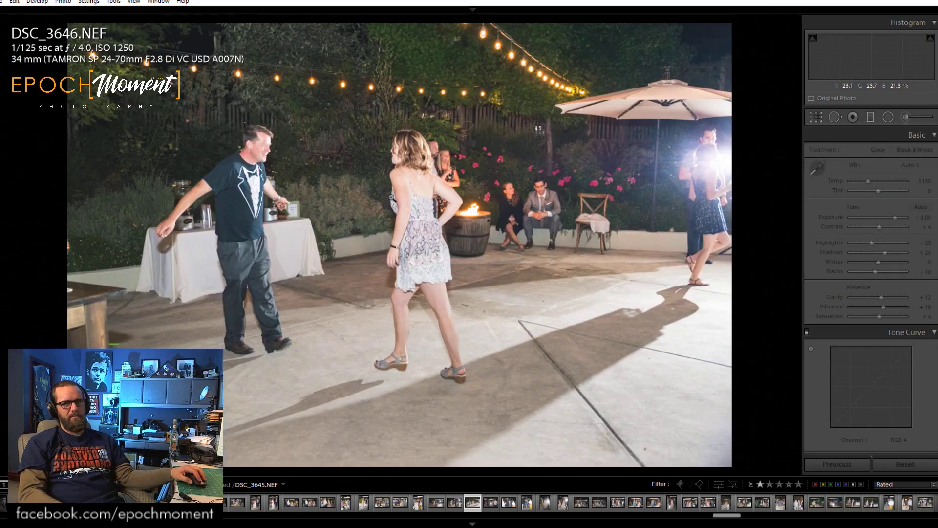
key(0)
Zoomed in on the laughing man's face in DSC_3647, set exposure +2.03, highlights +5 and shadows +53.
key(Right)
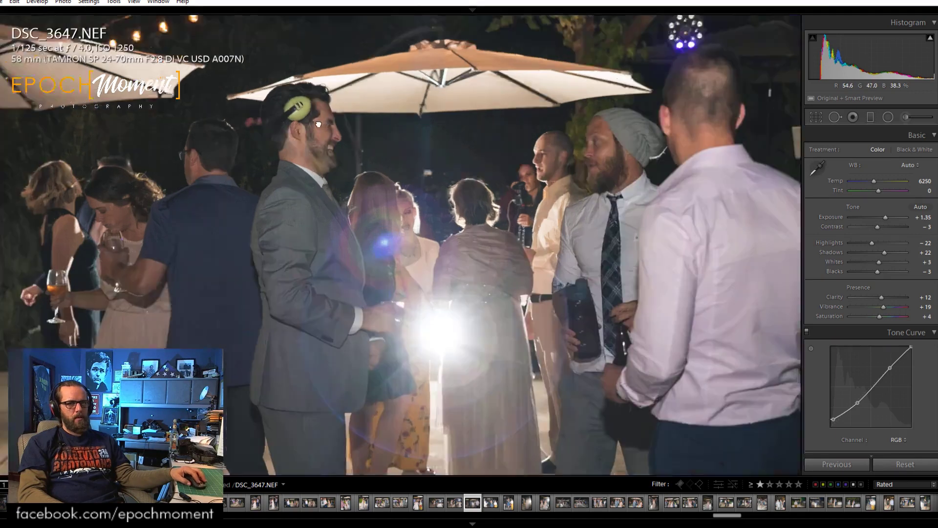
click(317, 128)
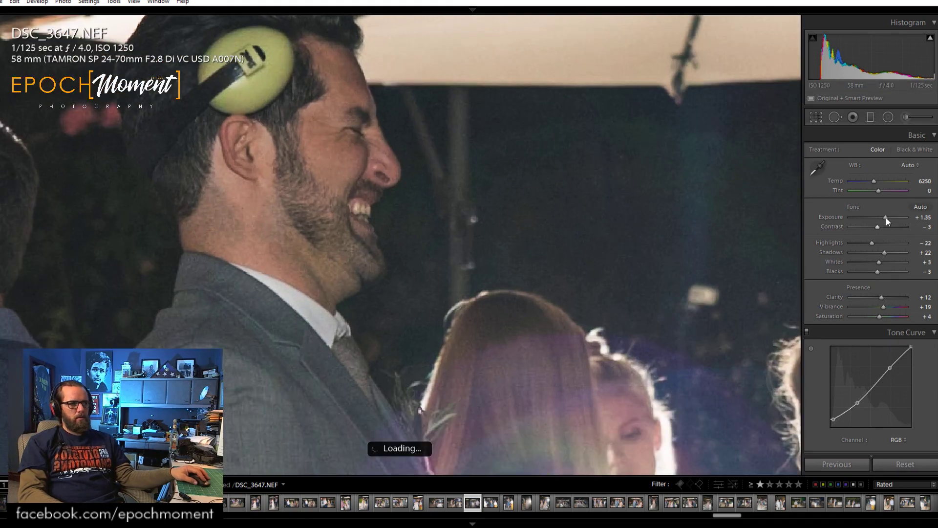
drag(886, 218, 890, 249)
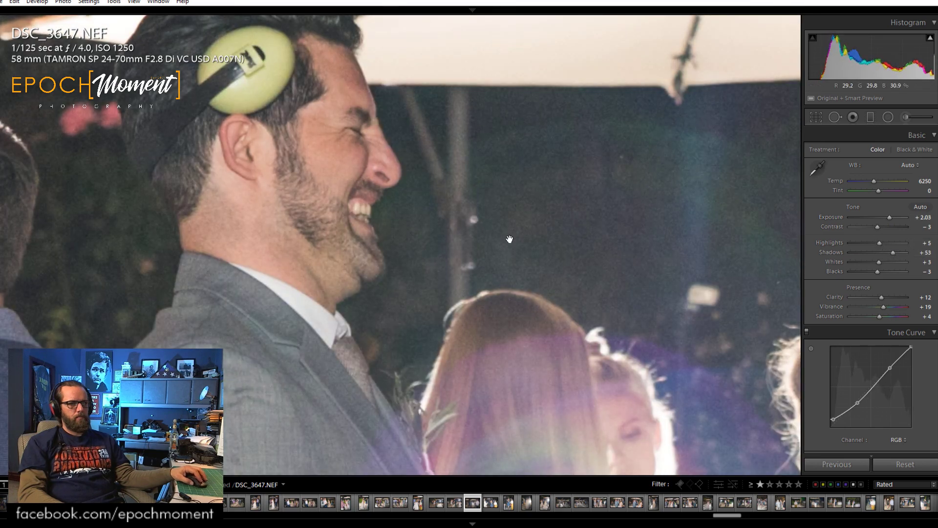
key(0)
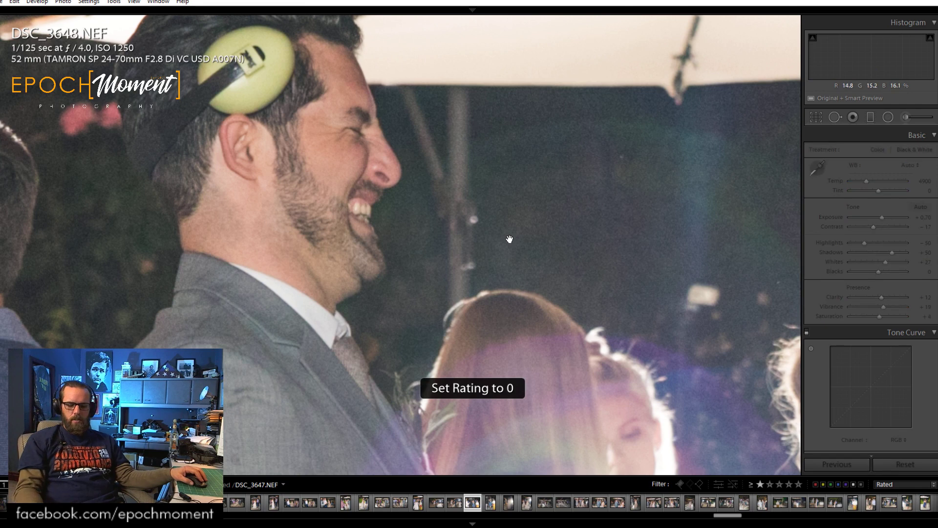
key(ctrl+z)
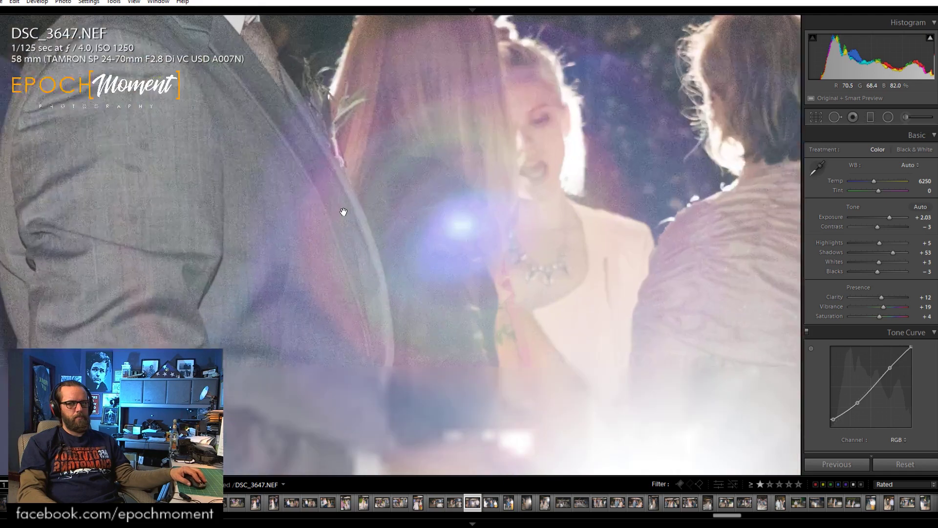
click(342, 210)
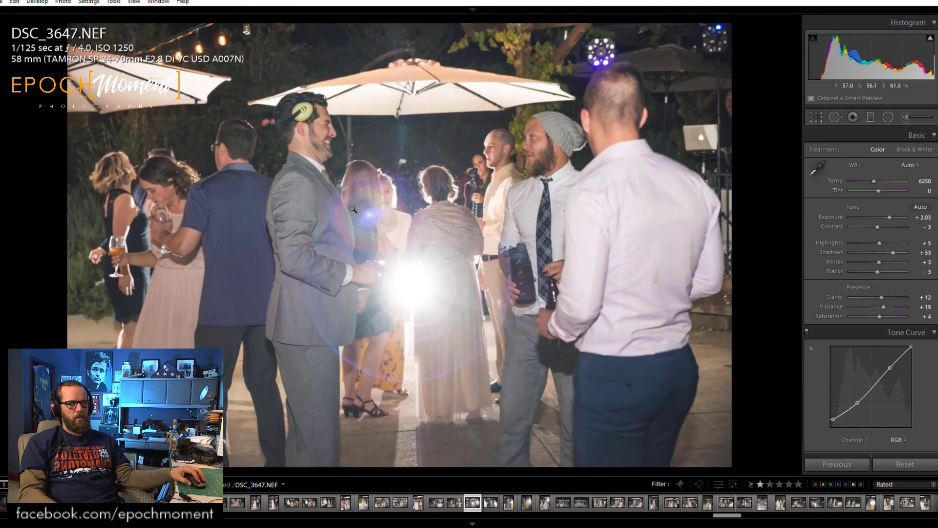
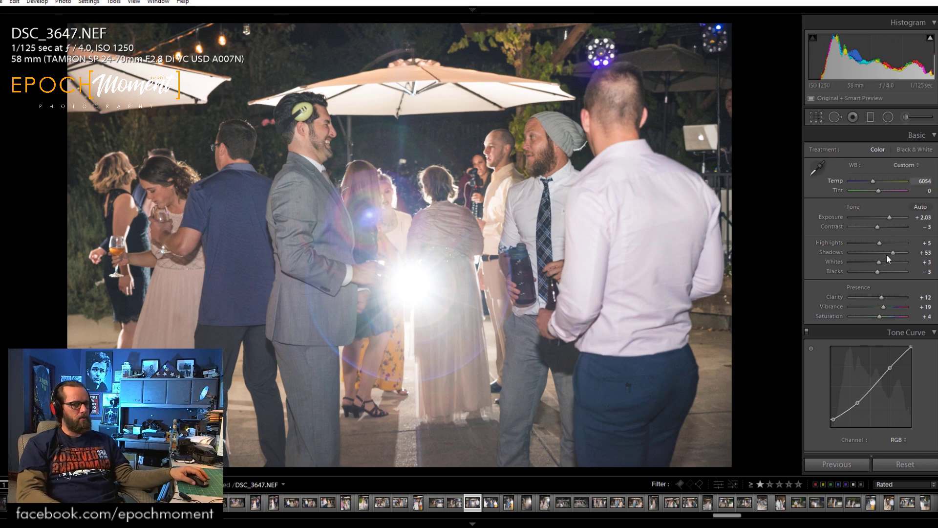
Set contrast +23, highlights −28 and shadows +42 on DSC_3647, and reset whites and blacks to 0.
mouse_move(877, 226)
mouse_down()
mouse_move(864, 248)
mouse_move(890, 258)
mouse_move(870, 244)
mouse_up()
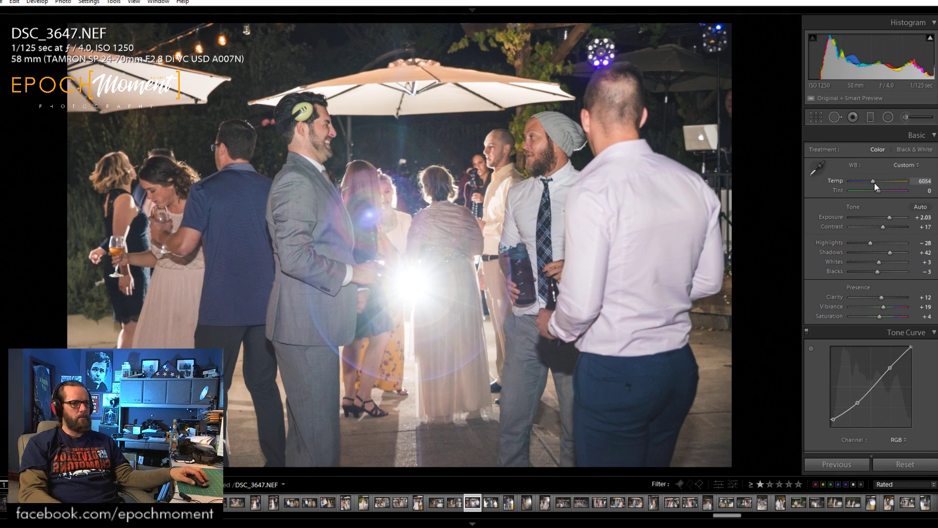
drag(882, 226, 885, 227)
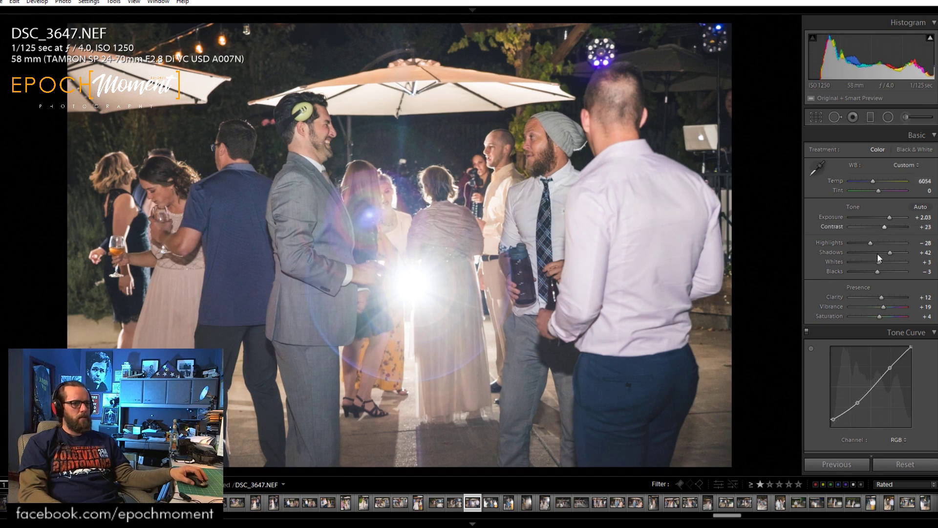
double_click(878, 272)
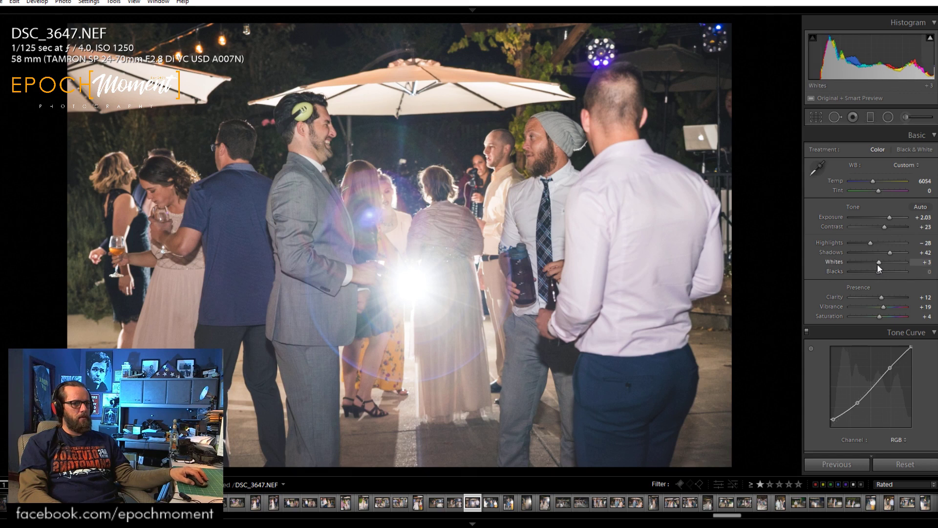
double_click(878, 263)
Fine-tune DSC_3647 with temperature 5964, contrast +30, highlights −21 and blacks −24.
drag(868, 244, 872, 243)
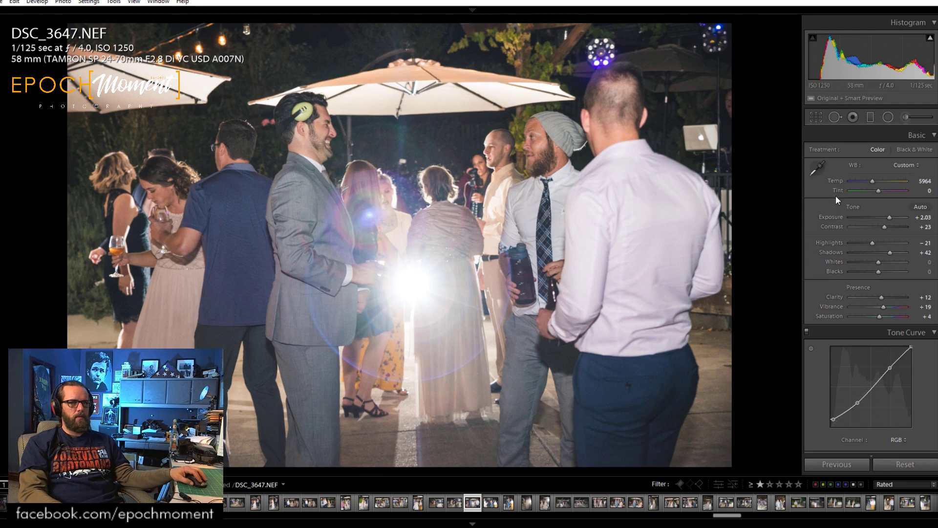
drag(884, 227, 886, 228)
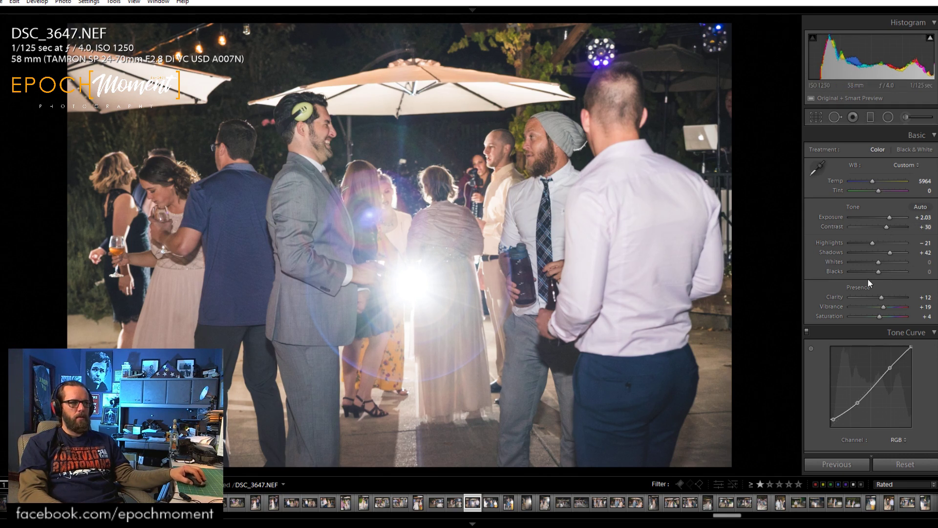
drag(869, 273, 868, 274)
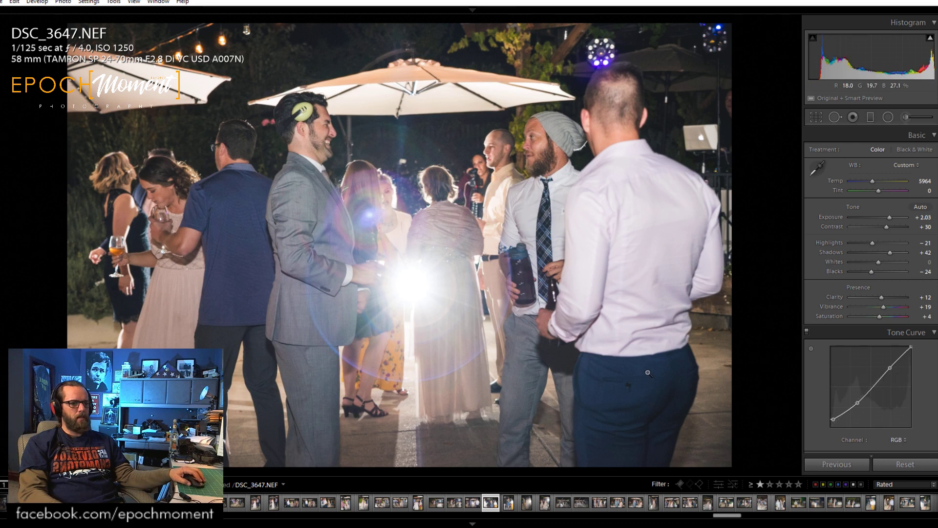
Set exposure +0.23, contrast +17, highlights −86 and shadows +41 on DSC_3648, and reset its whites to 0.
key(Right)
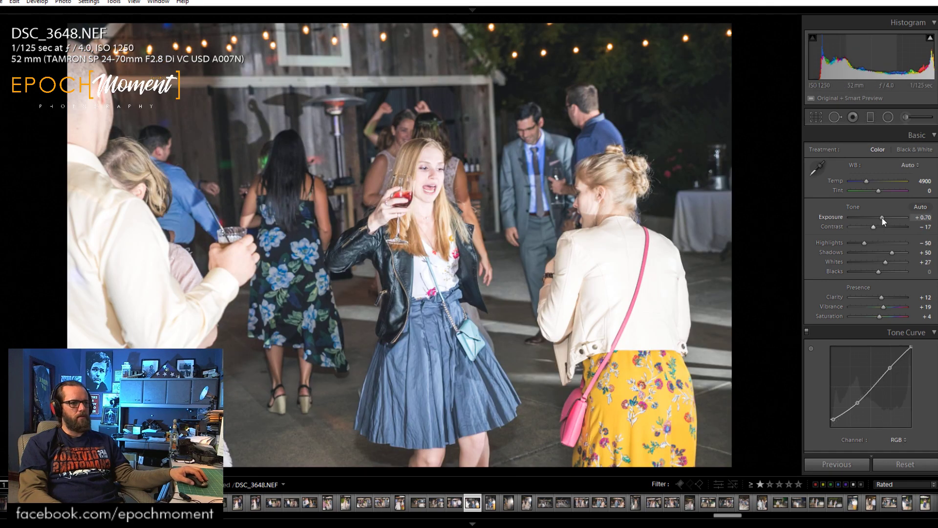
drag(881, 218, 889, 253)
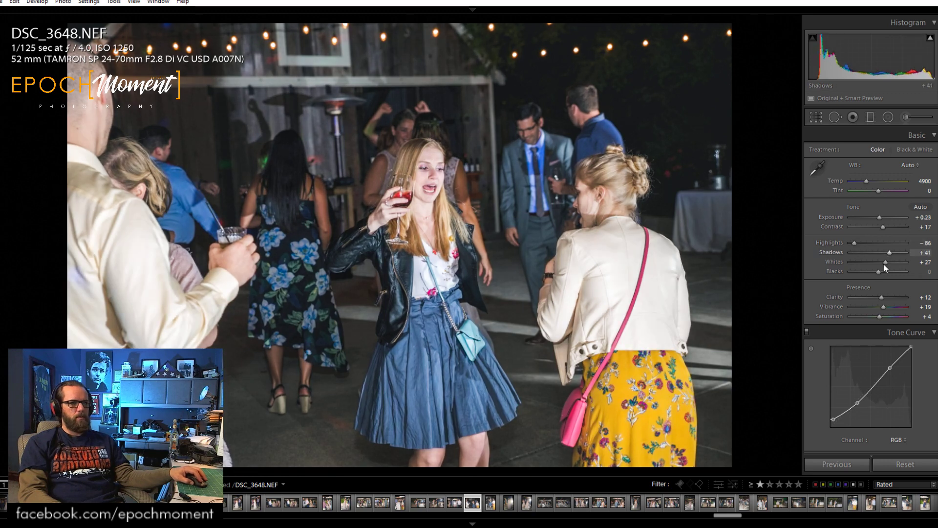
double_click(883, 262)
Check the face of the woman with the wine glass up close, and set DSC_3648's temperature to 5153 and exposure to +0.41.
click(422, 172)
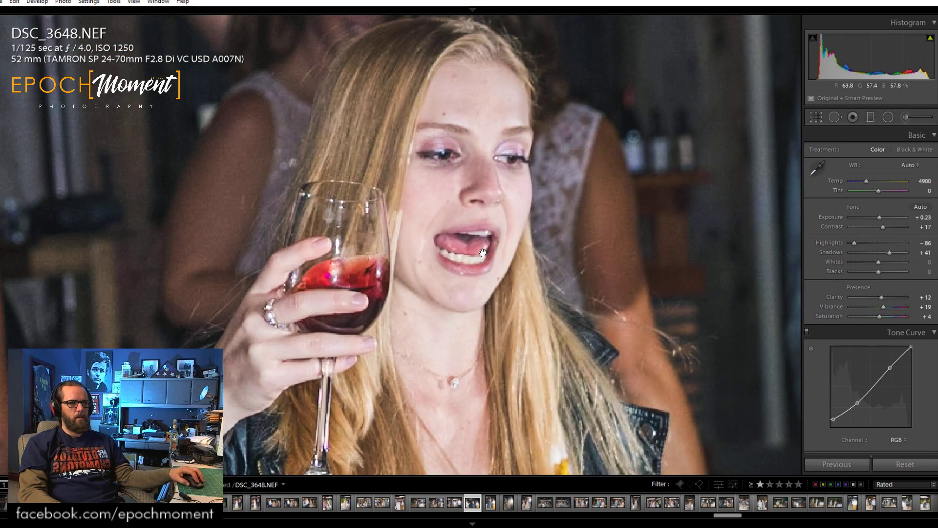
click(458, 274)
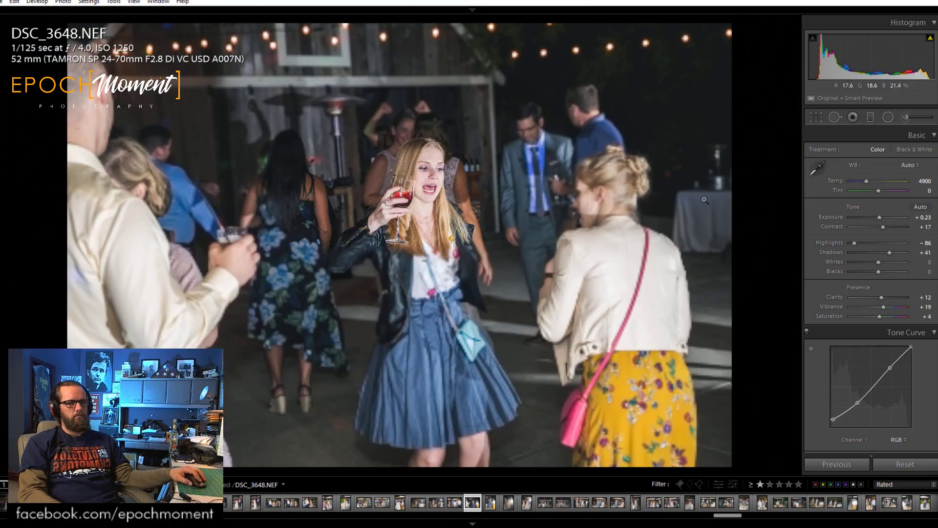
drag(866, 181, 869, 182)
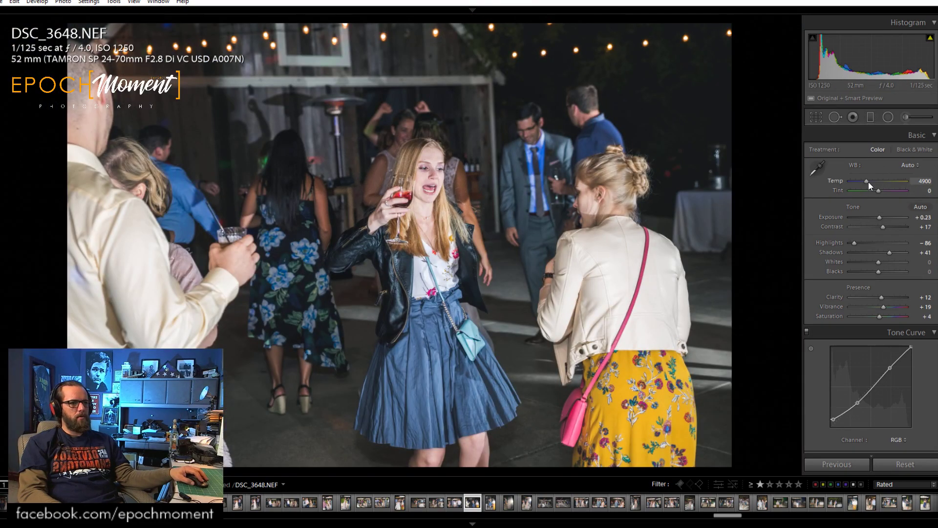
drag(880, 218, 881, 219)
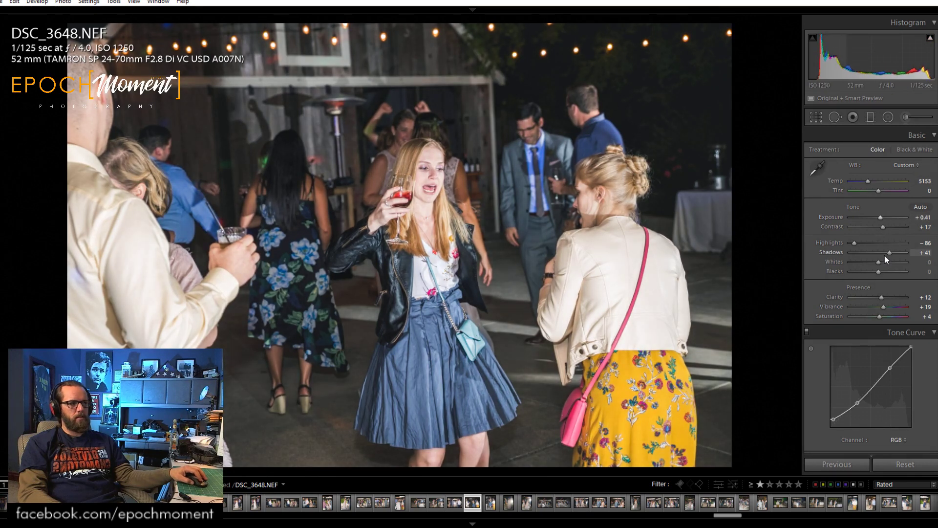
drag(884, 255, 887, 254)
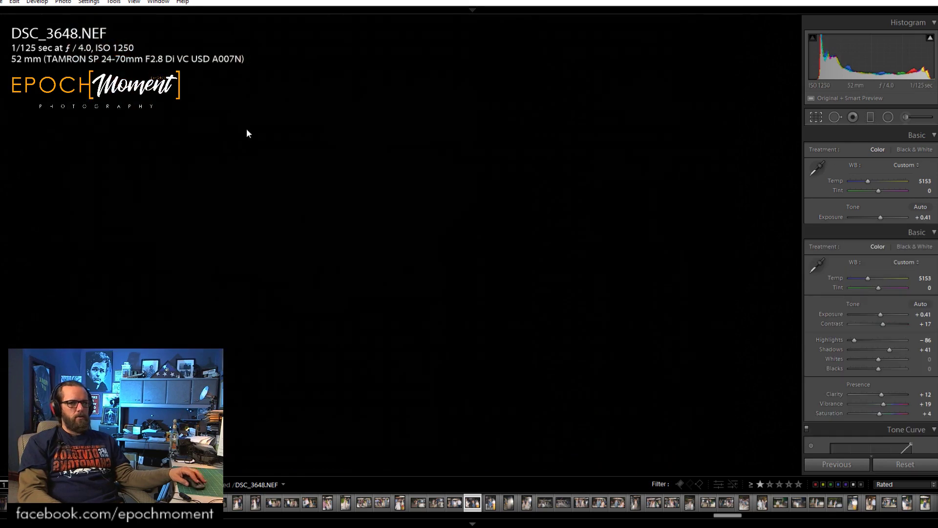
drag(736, 192, 750, 171)
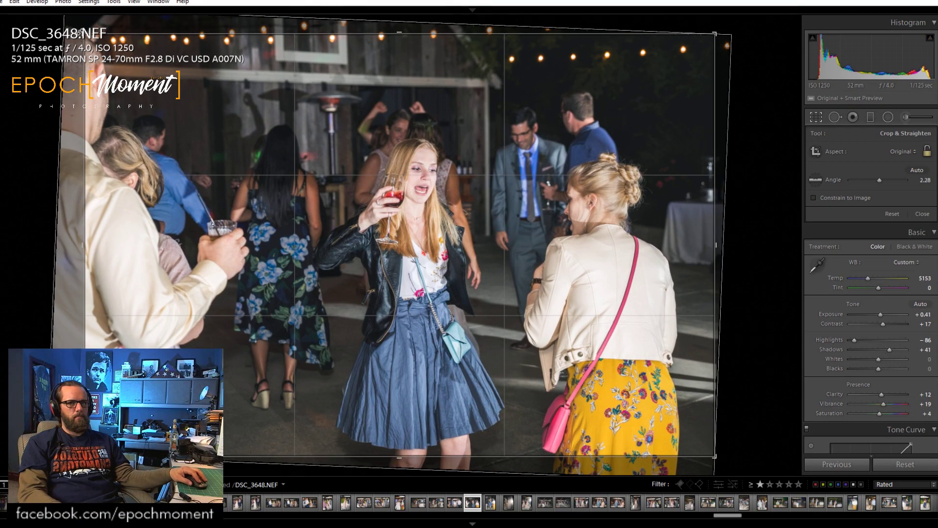
drag(79, 33, 181, 81)
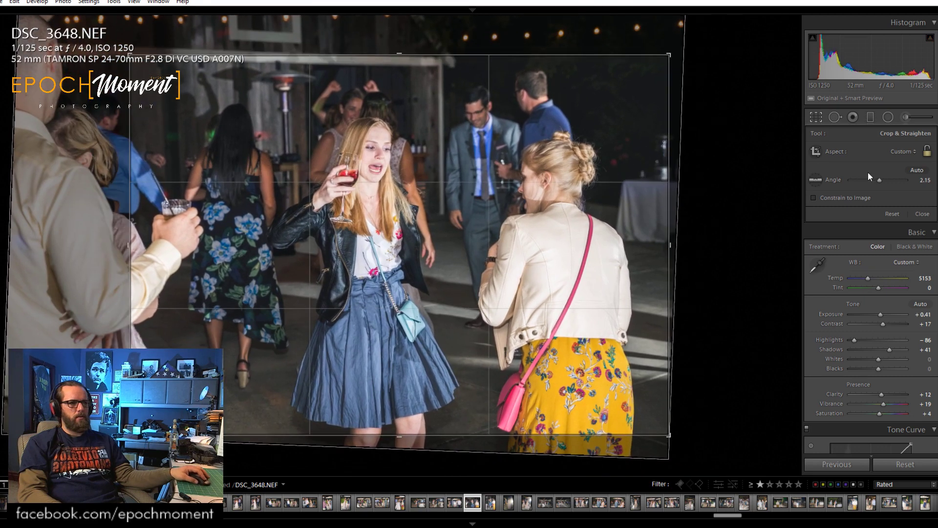
click(892, 213)
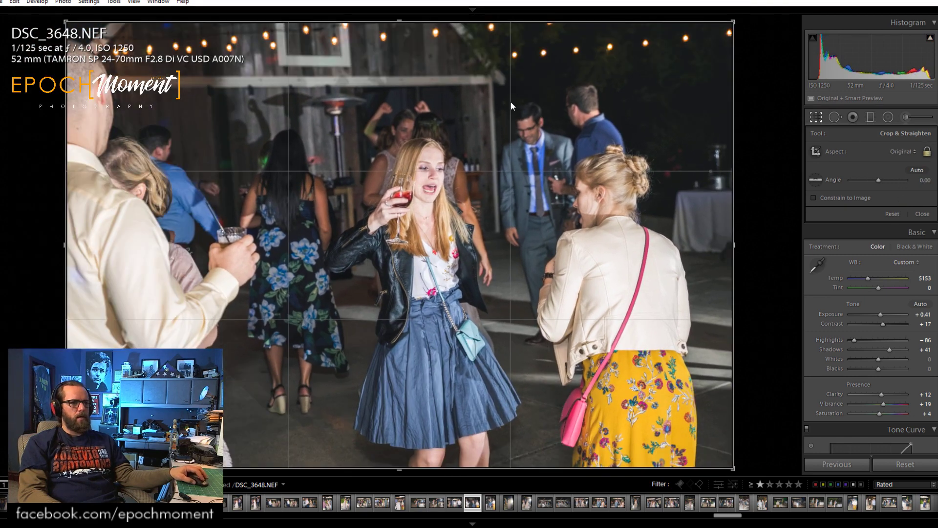
Crop DSC_3648 tighter in its original aspect ratio, rotated 2.67°, cutting out most of the man in the cream shirt.
drag(66, 22, 118, 59)
drag(690, 166, 688, 115)
drag(586, 141, 585, 158)
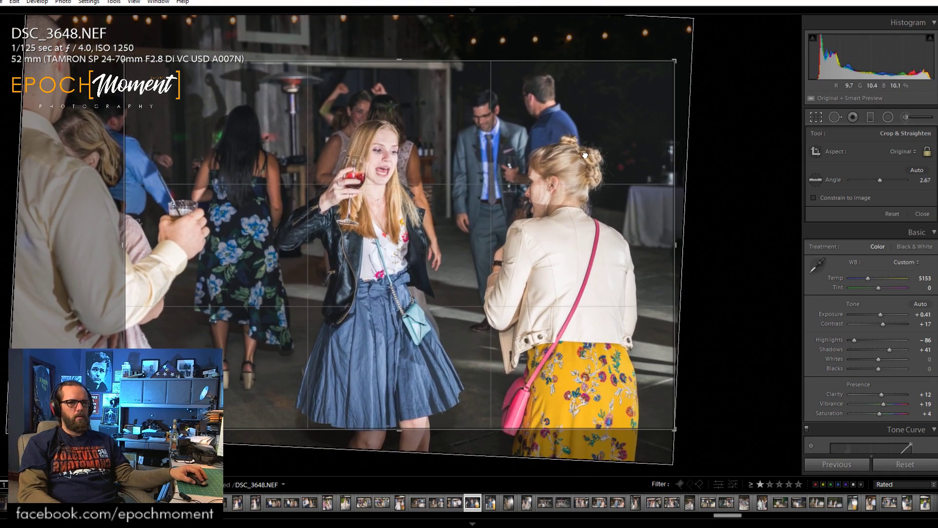
click(922, 214)
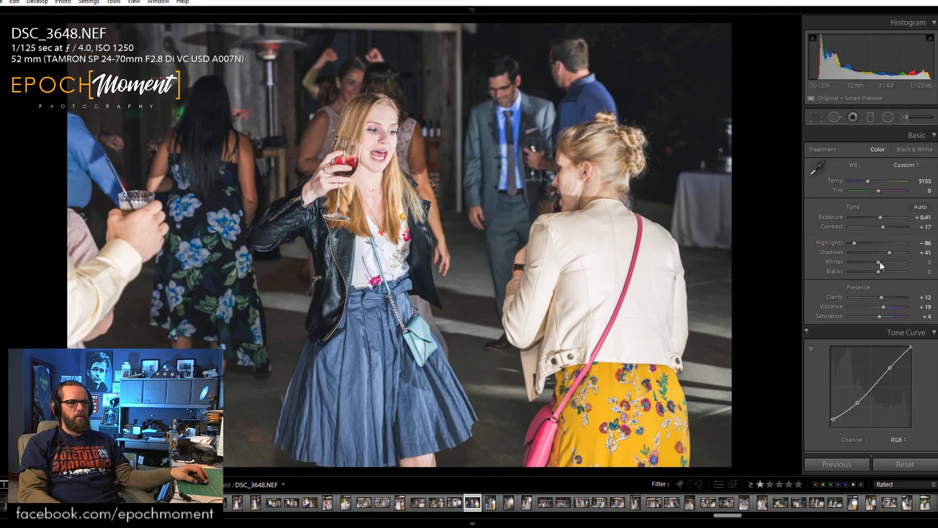
Set DSC_3648's shadows to +24, blacks to −10 and temperature to 5333, comparing it with the following photo.
drag(878, 270, 886, 254)
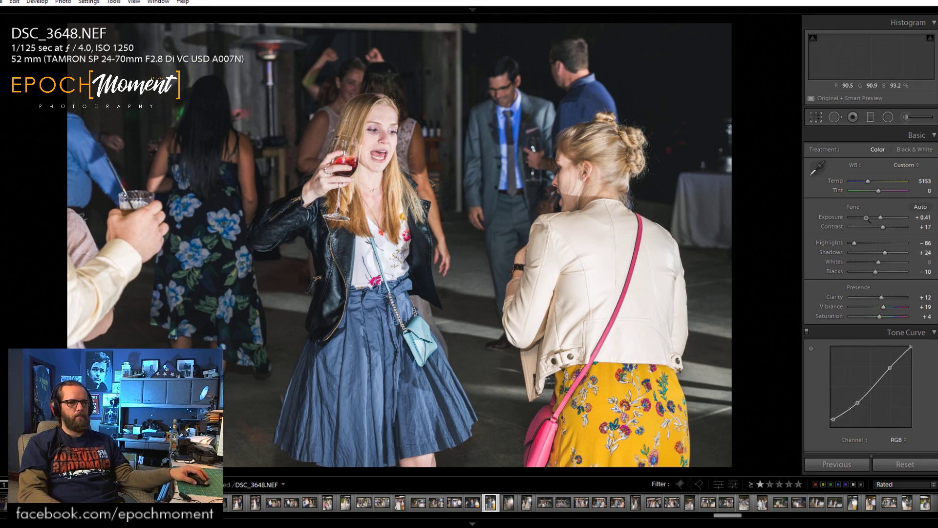
key(Right)
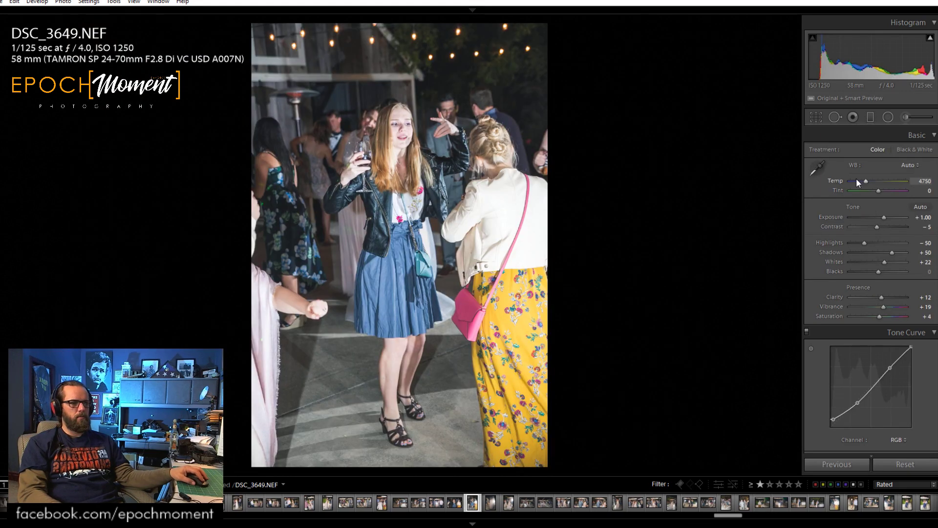
key(Left)
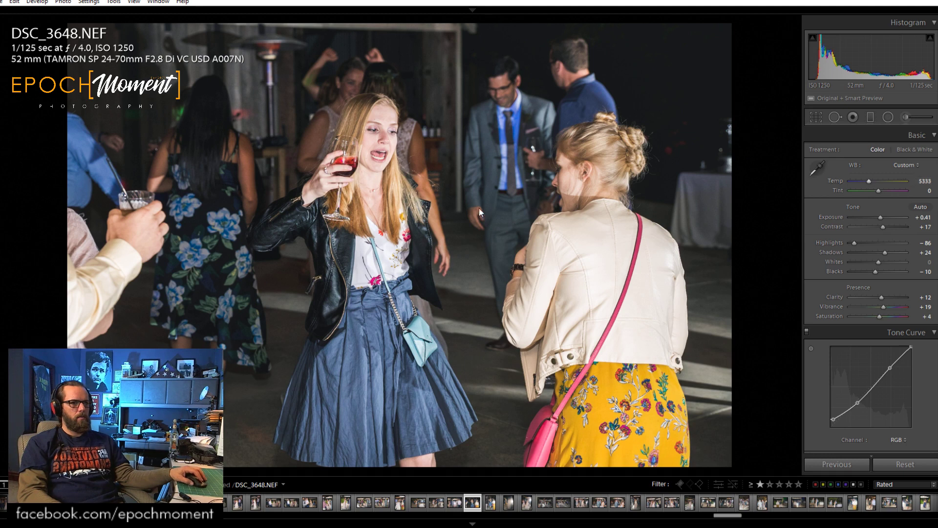
Apply the previous photo's settings to DSC_3649 and reset its crop to the full frame.
key(Right)
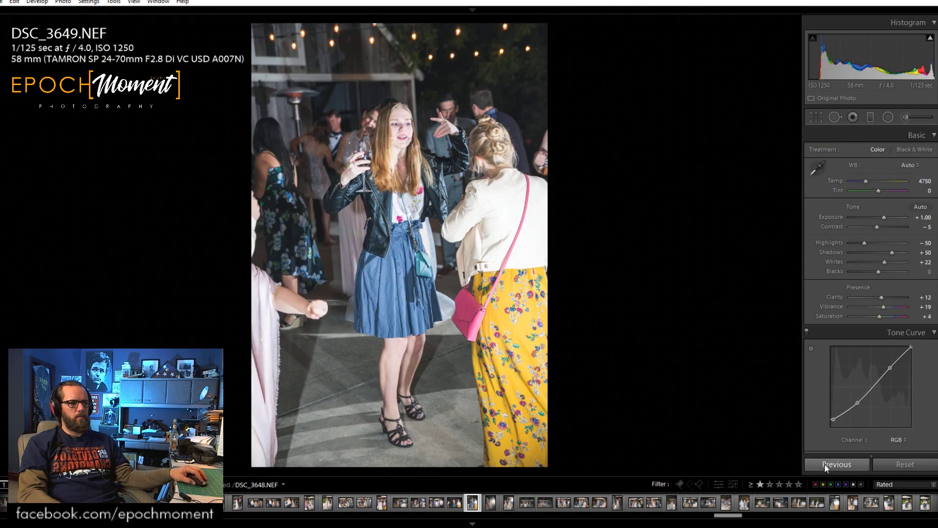
click(838, 464)
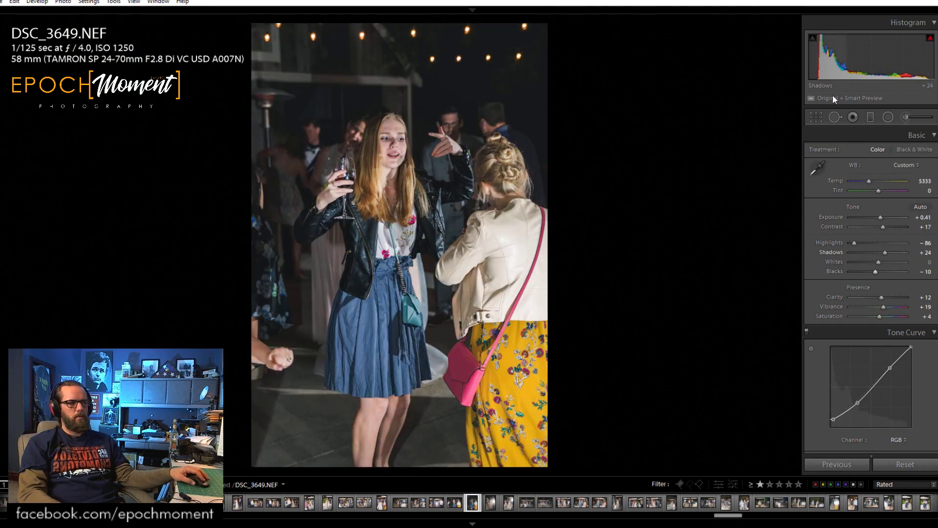
click(817, 118)
click(891, 215)
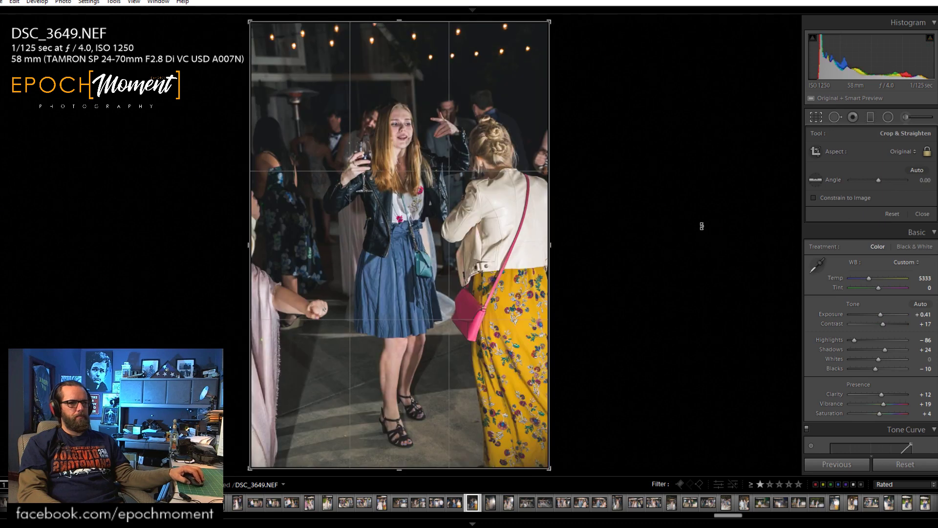
click(922, 215)
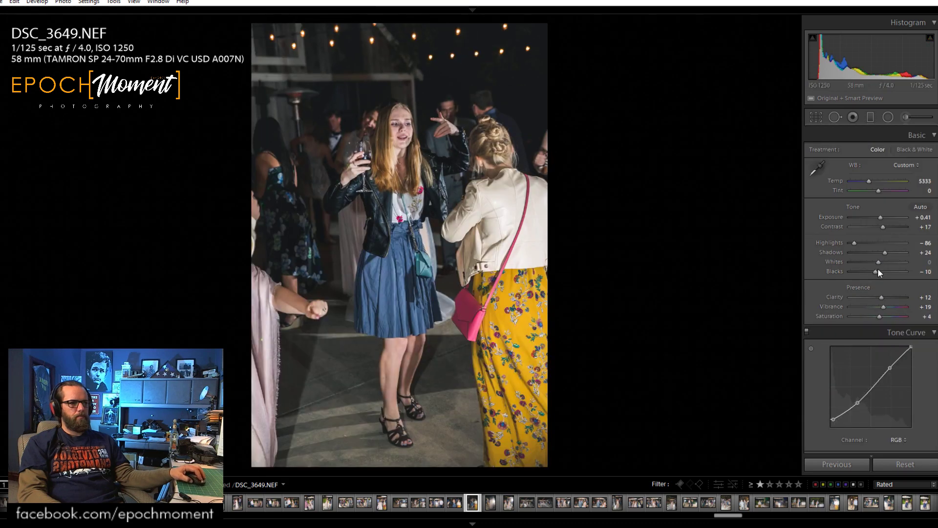
Set DSC_3649's highlights to −30 and shadows to +50, checking the face of the woman with the wine glass up close.
drag(853, 243, 890, 257)
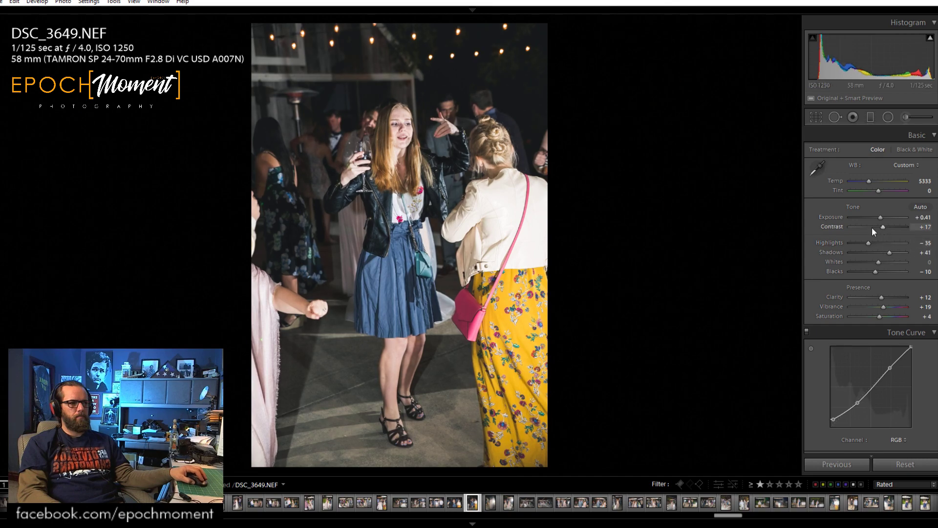
click(400, 147)
drag(398, 120, 407, 248)
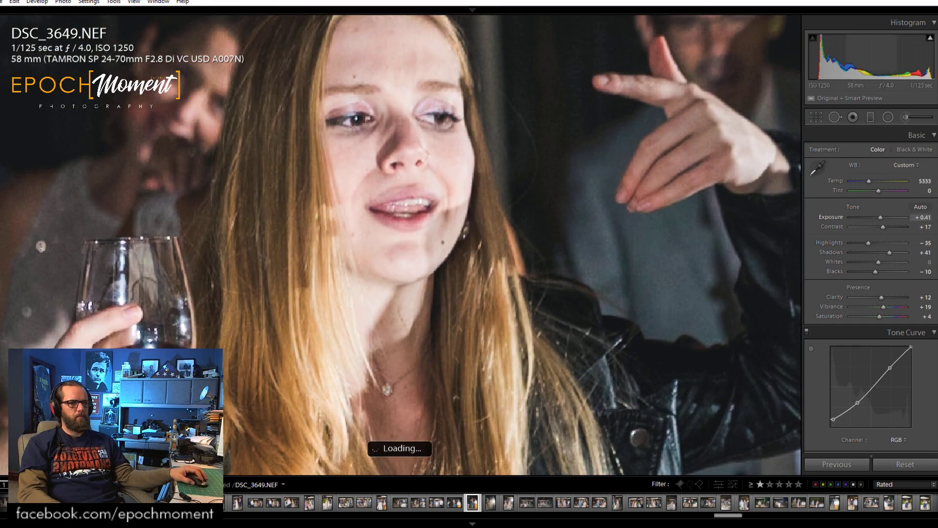
drag(890, 252, 893, 253)
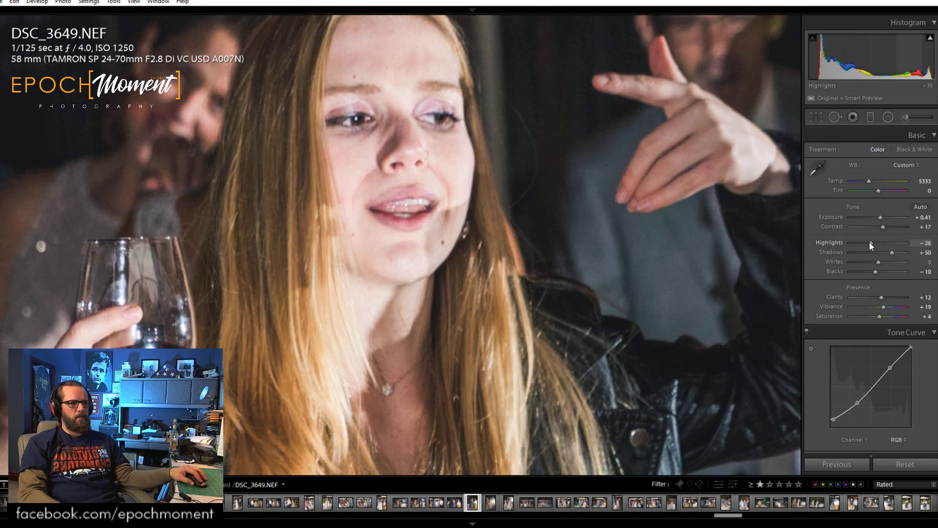
drag(866, 244, 867, 244)
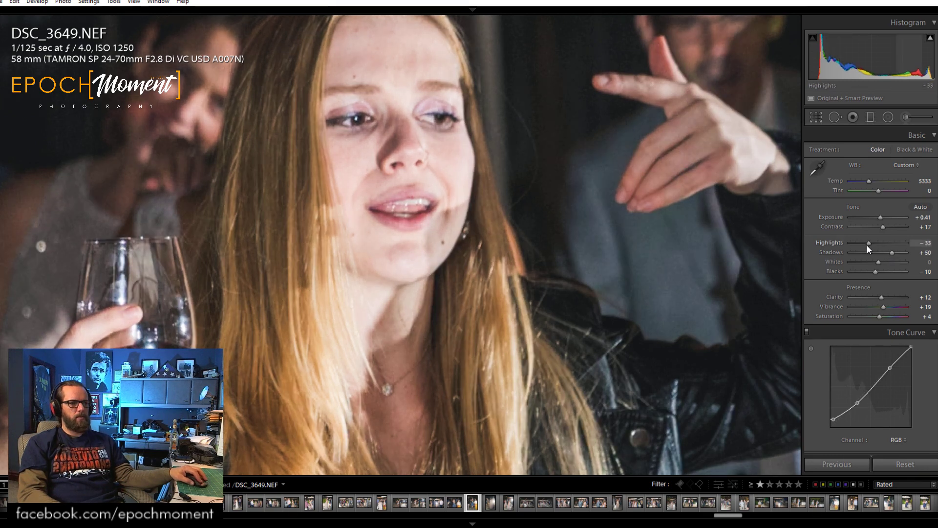
click(376, 306)
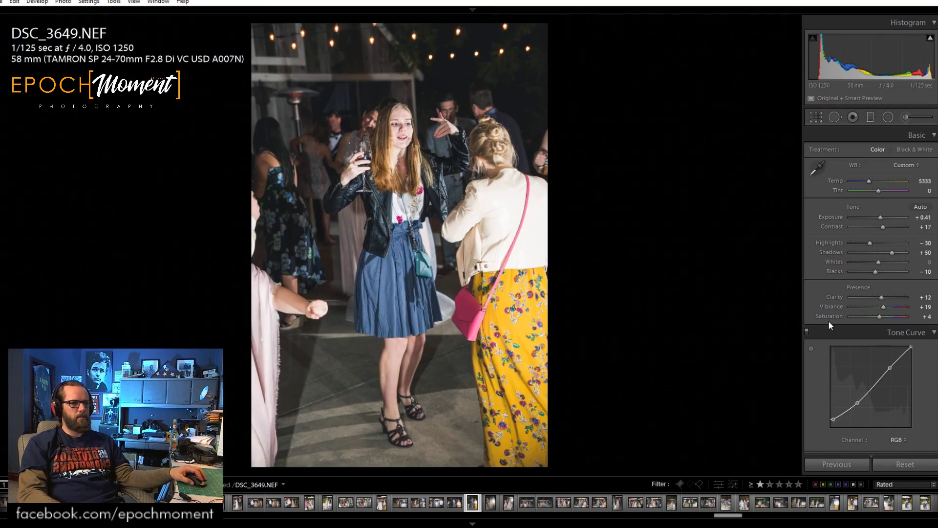
Review DSC_3650 with the strong flash flare and remove its star rating.
key(Right)
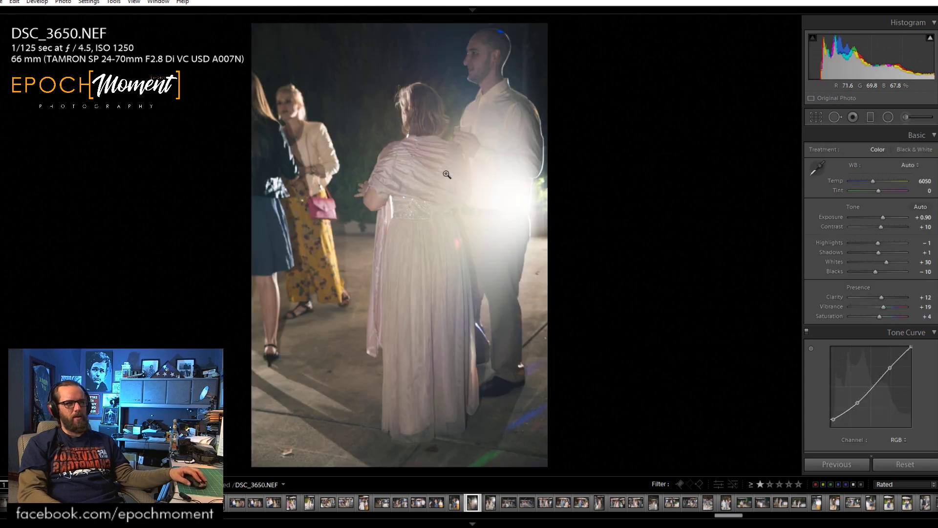
drag(404, 94, 457, 141)
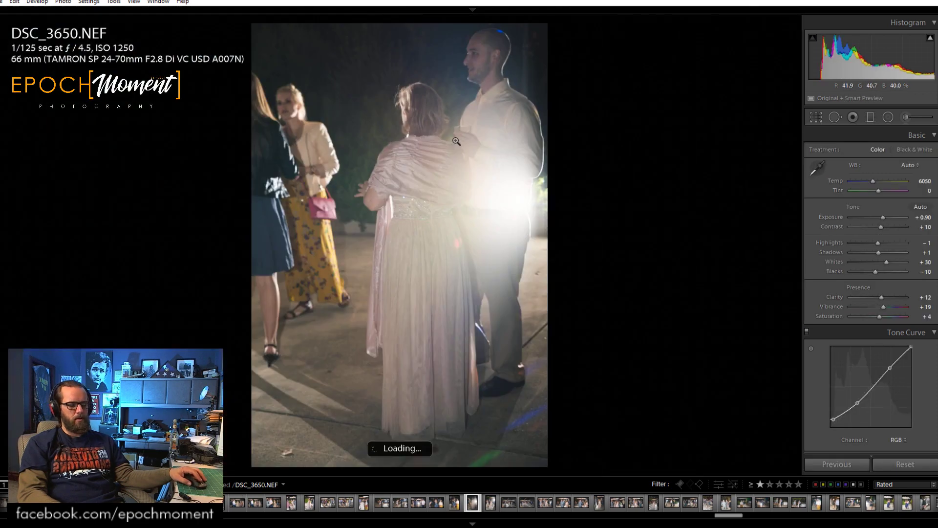
key(0)
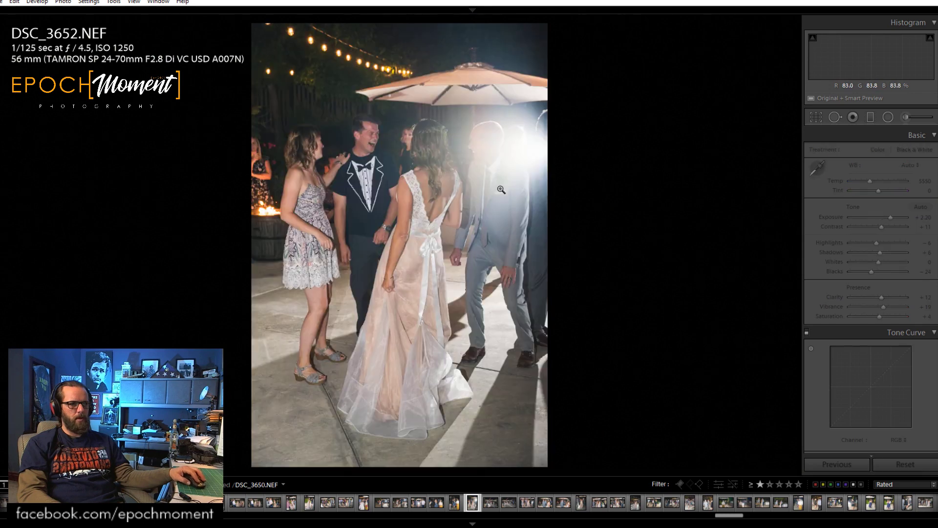
Inspect the laughing man in DSC_3652 up close, and set temperature 5243, contrast +30, highlights −33, shadows +30 and blacks −14.
click(343, 176)
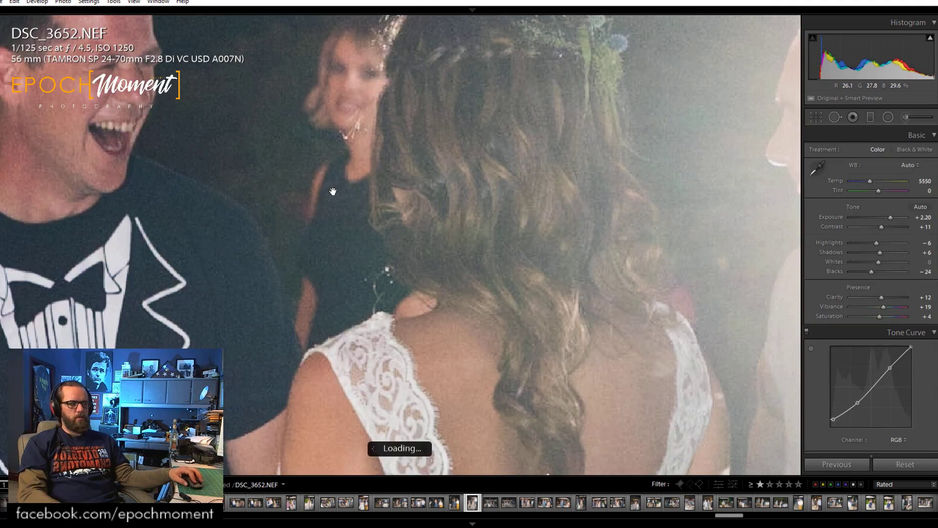
drag(344, 176, 577, 188)
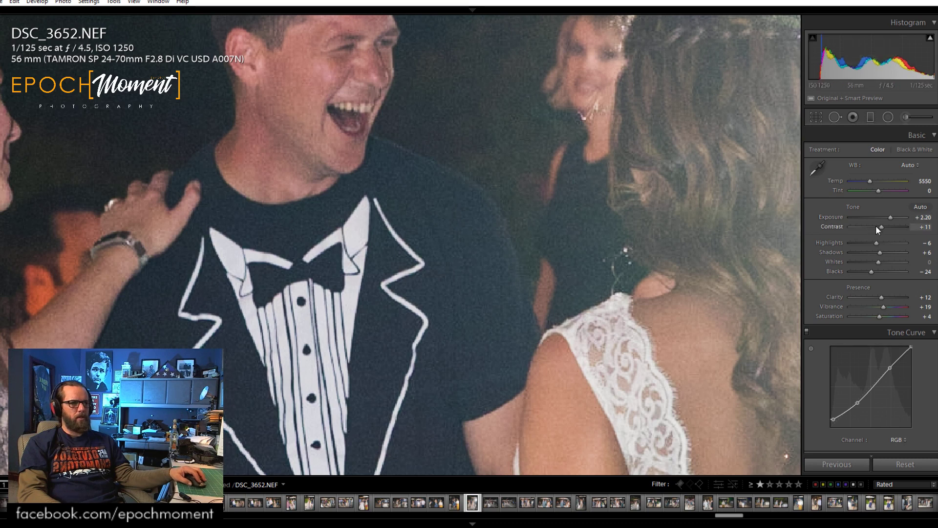
key(z)
drag(881, 227, 886, 252)
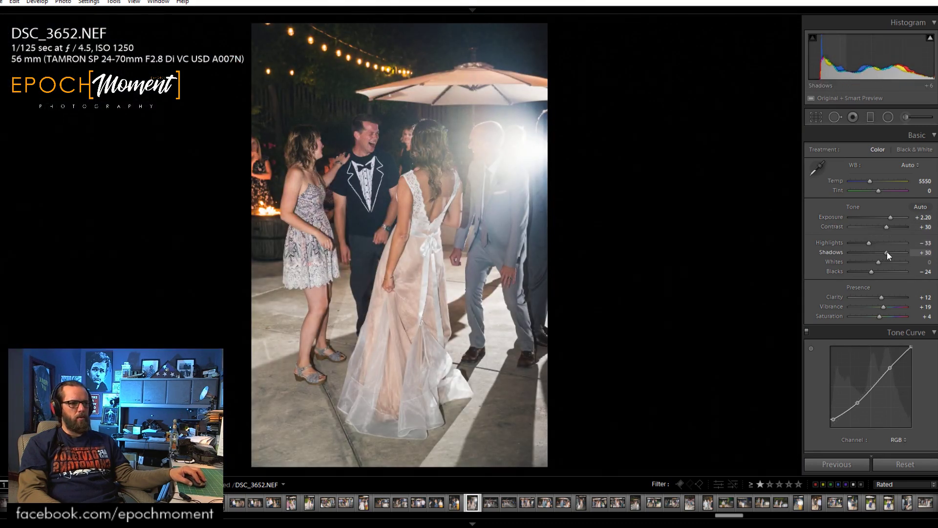
drag(872, 178, 869, 180)
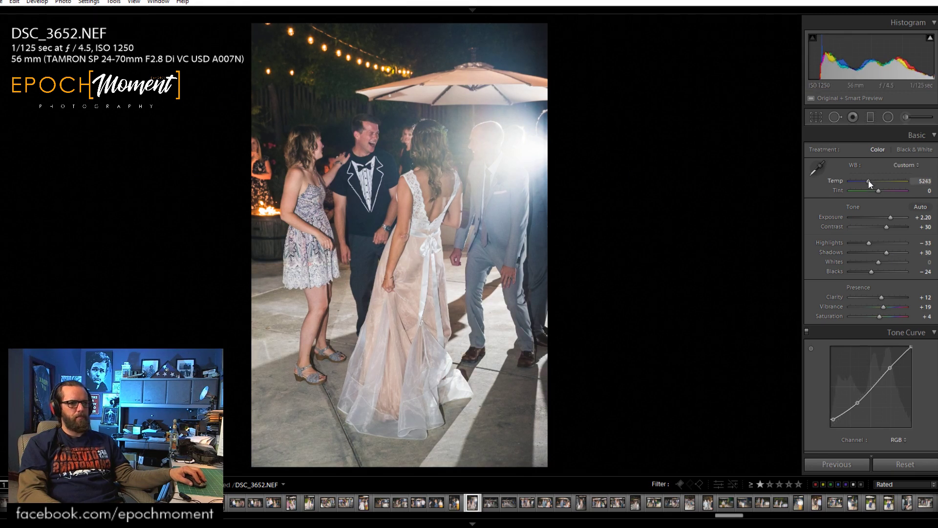
drag(870, 270, 875, 271)
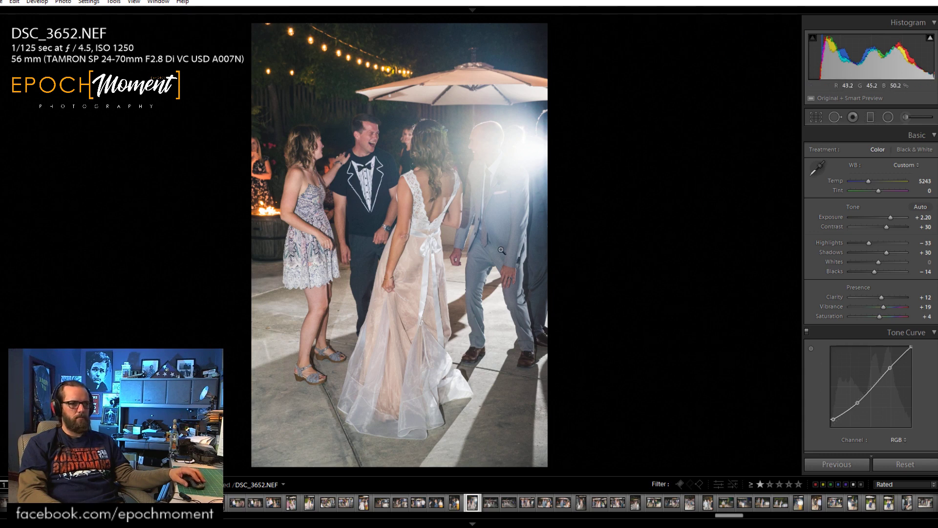
Set contrast +19, highlights −19, shadows +66 and clarity +19 on DSC_3653, and check the couple up close.
key(Right)
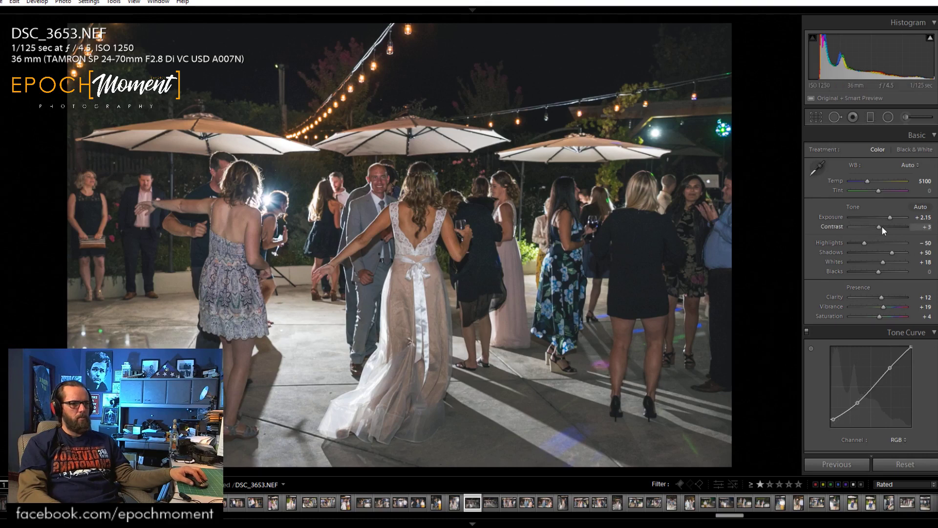
drag(881, 226, 876, 249)
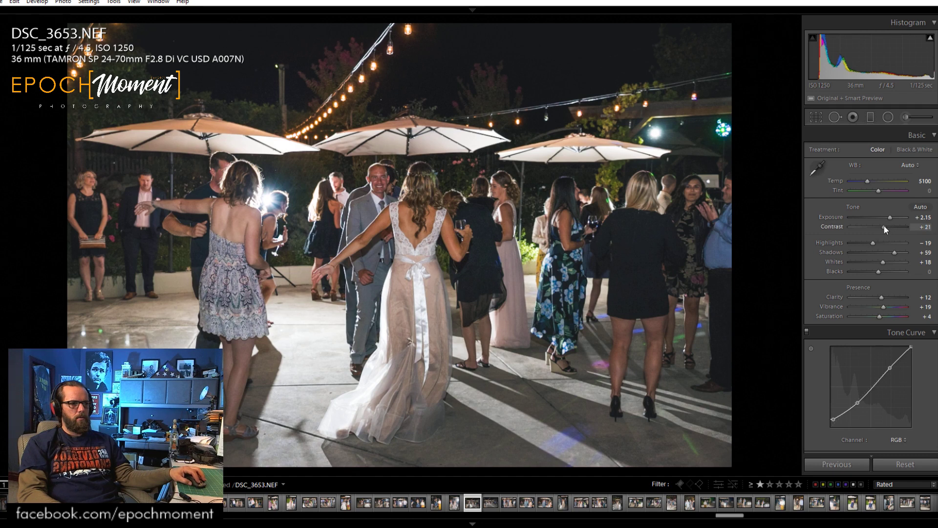
mouse_move(884, 226)
mouse_down()
mouse_move(895, 254)
mouse_move(884, 229)
mouse_up()
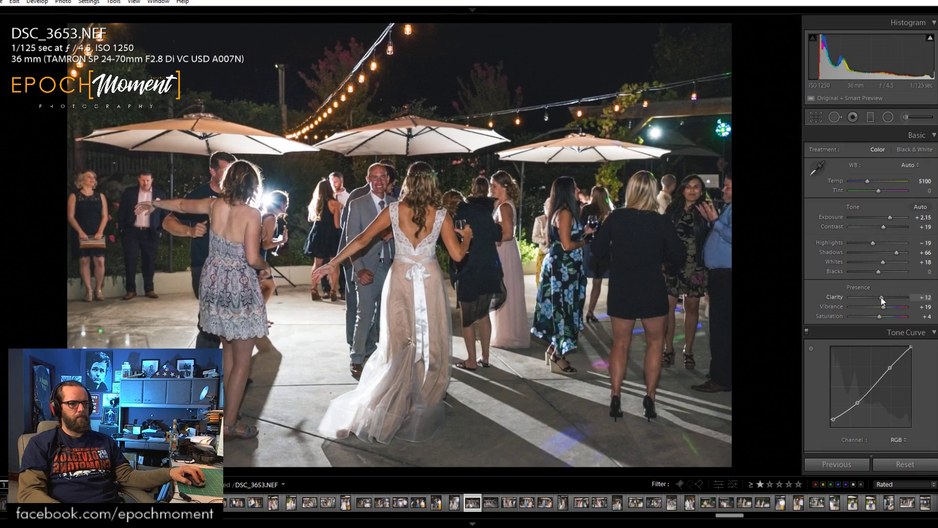
click(415, 172)
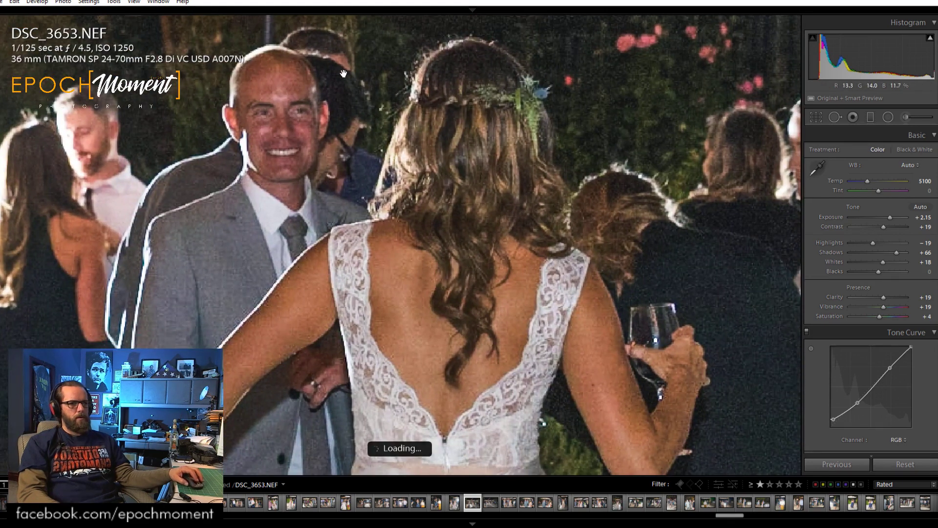
click(308, 132)
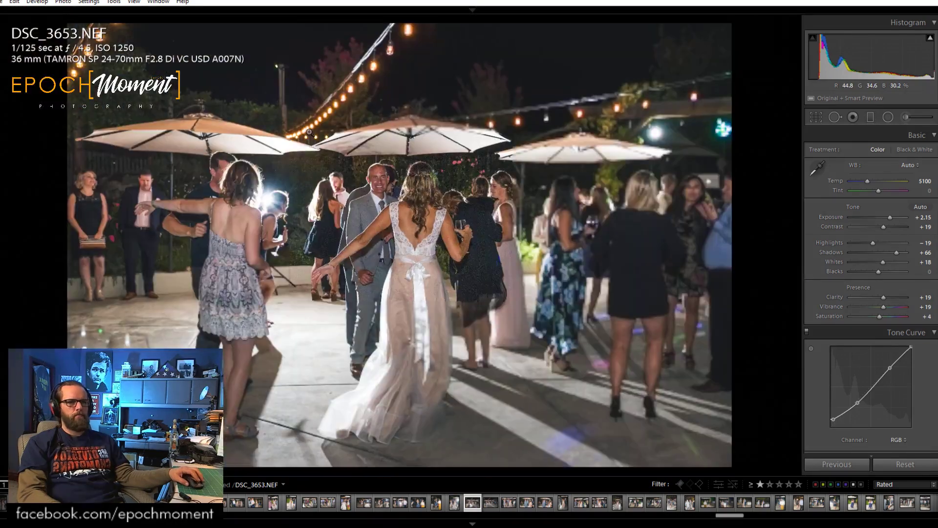
Compare DSC_3653 with the following photo, set its exposure to +2.30, and recheck the groom's face up close.
key(Right)
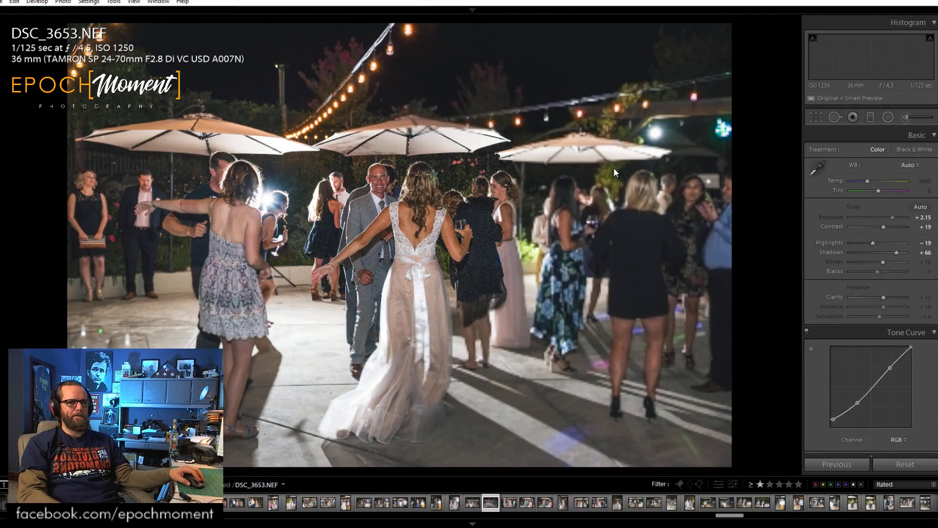
key(Left)
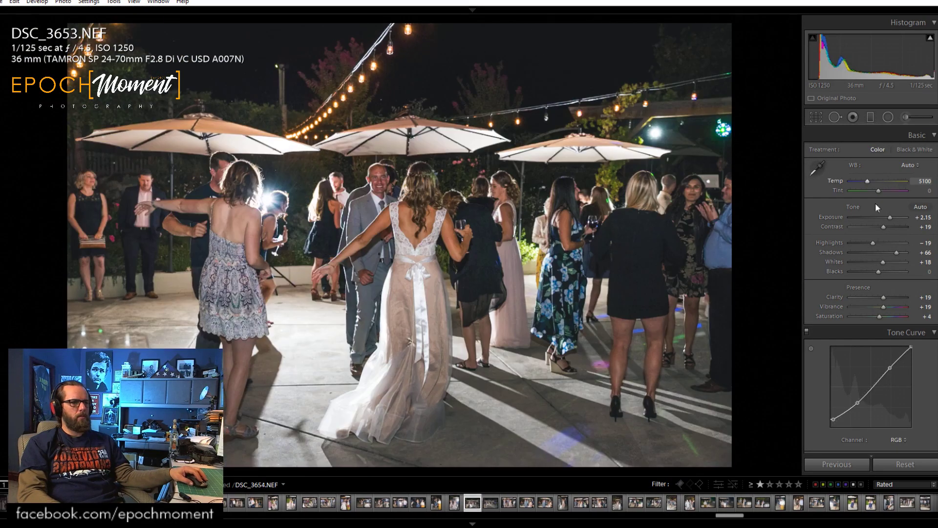
drag(887, 217, 889, 218)
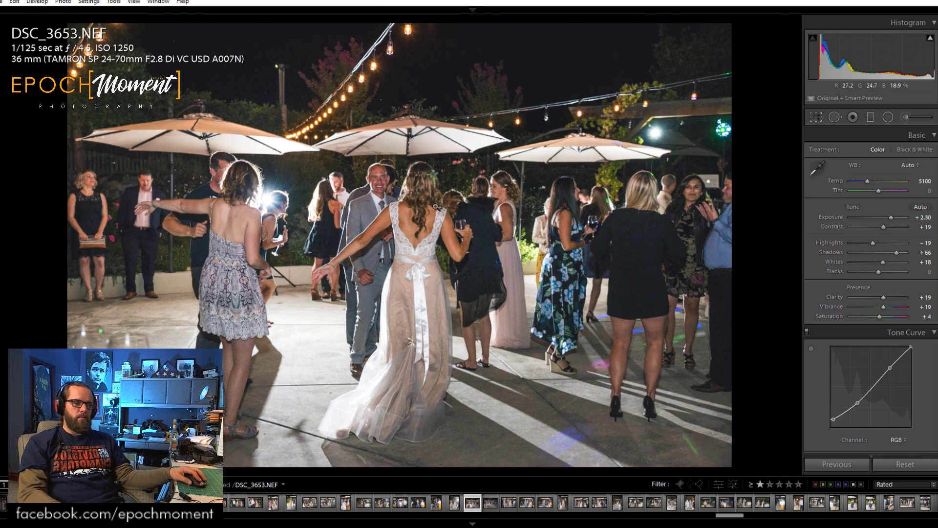
click(419, 196)
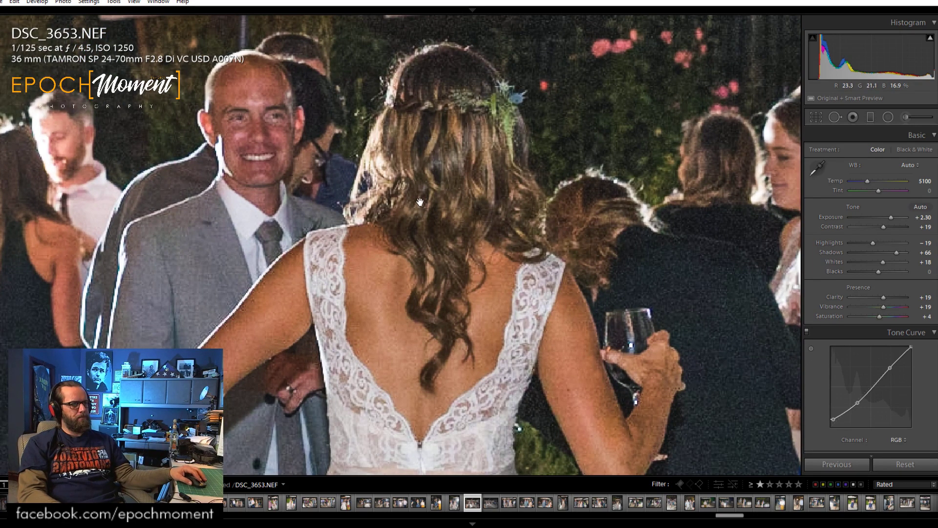
click(450, 215)
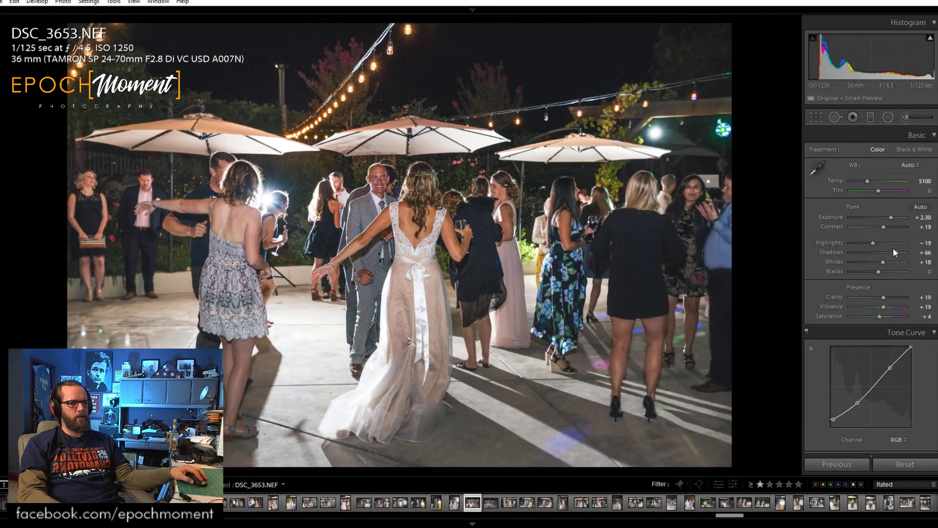
Check the couple in DSC_3654 up close, apply the previous photo's settings, and set exposure +2.57, highlights −8 and shadows +71.
key(Right)
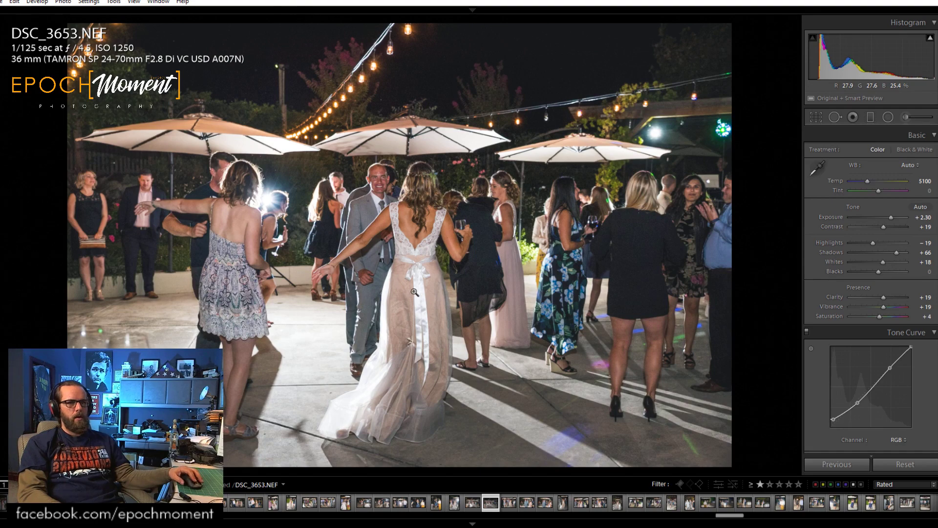
key(Right)
click(369, 216)
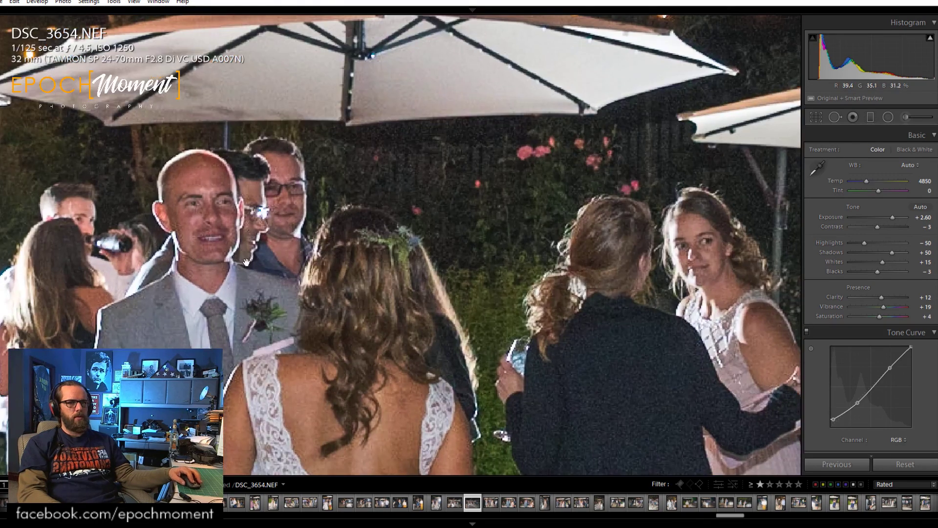
drag(246, 262, 355, 136)
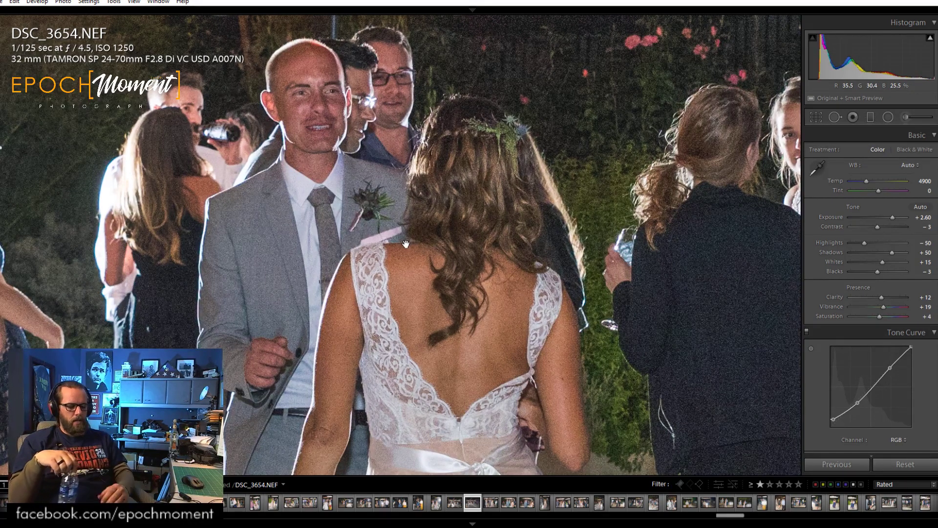
click(840, 469)
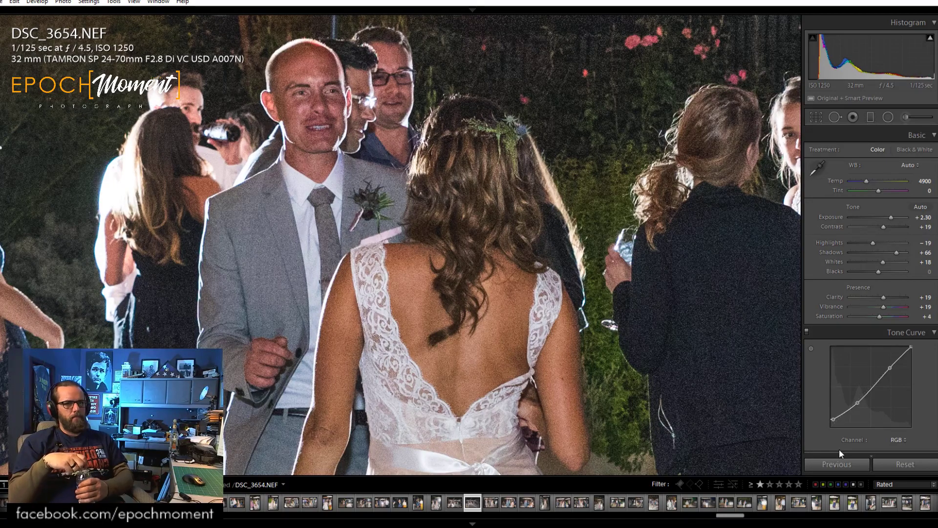
drag(890, 217, 876, 245)
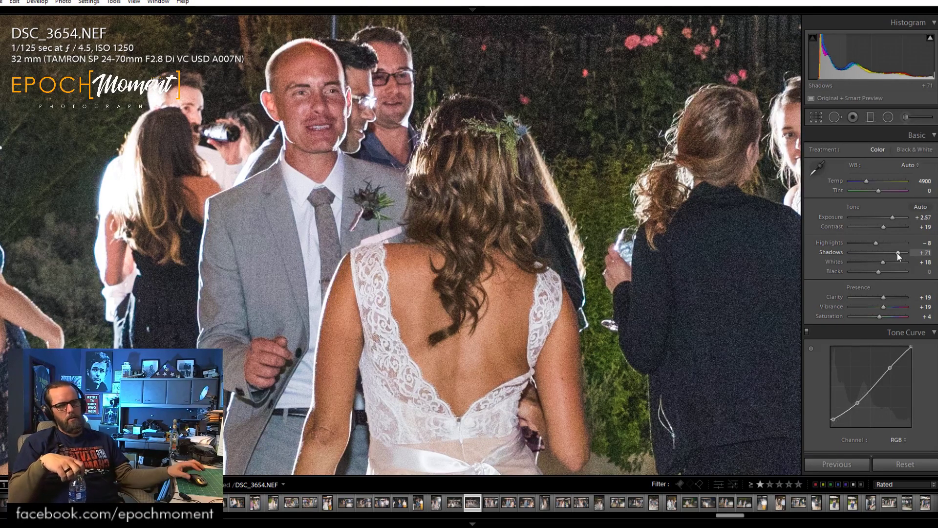
Set contrast +17, highlights −53 and shadows +46 on DSC_3655, and check the groom and bride up close.
click(594, 231)
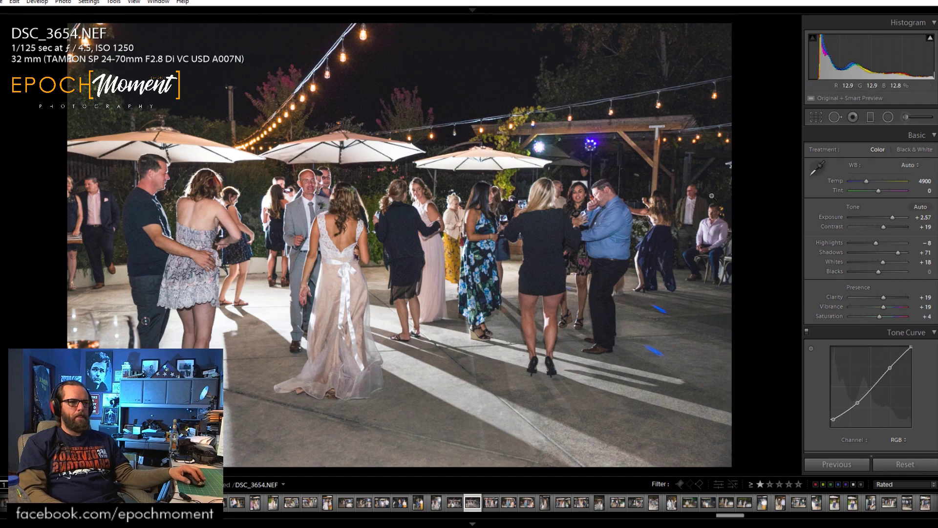
key(Right)
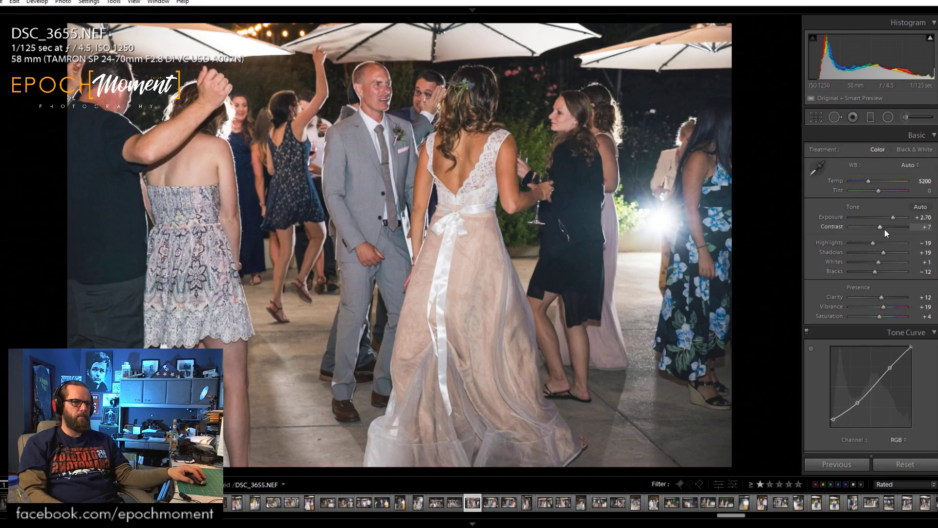
drag(880, 227, 862, 244)
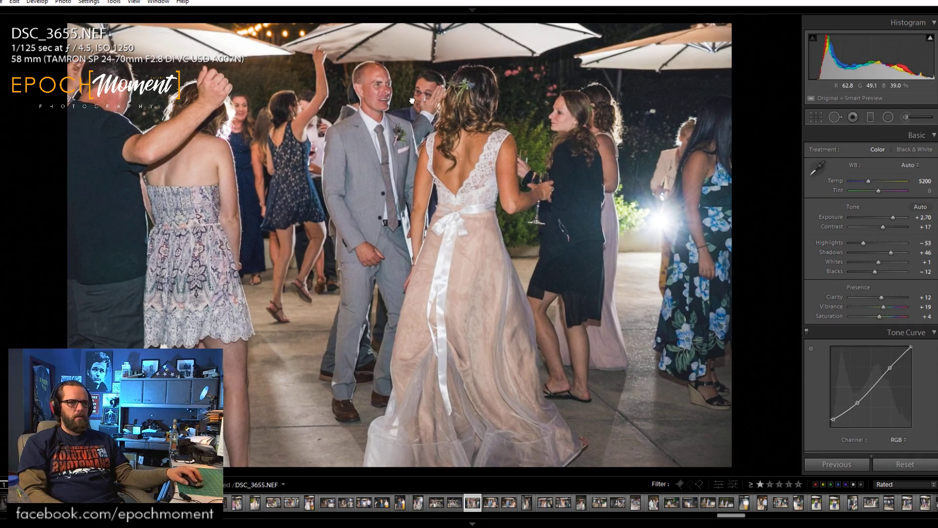
click(375, 92)
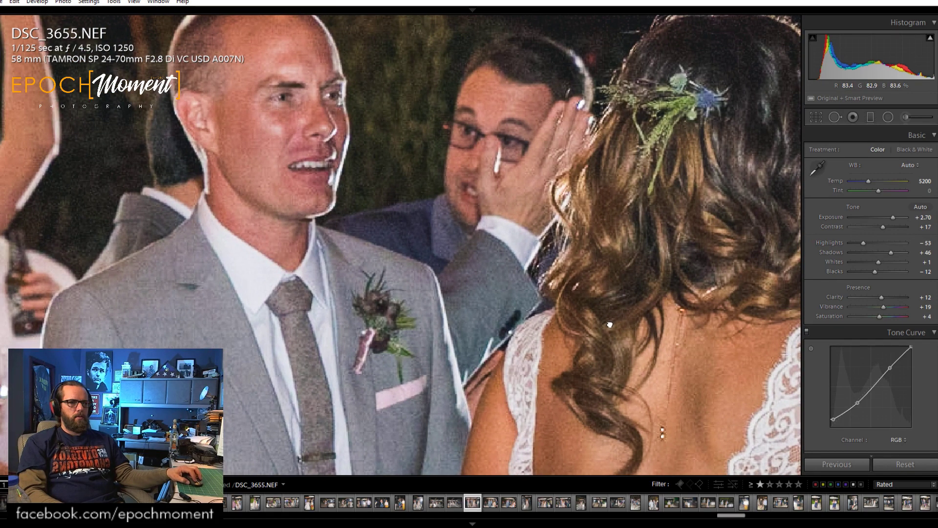
drag(609, 324, 459, 205)
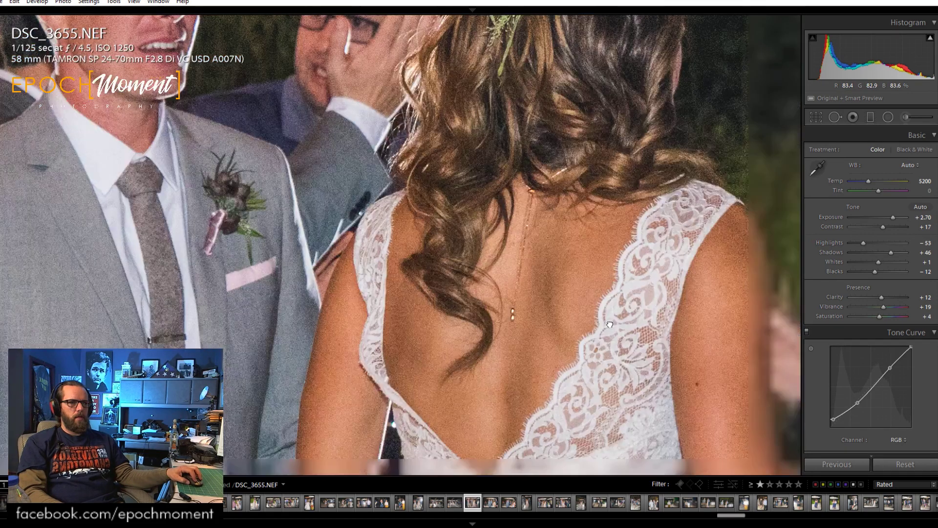
click(606, 282)
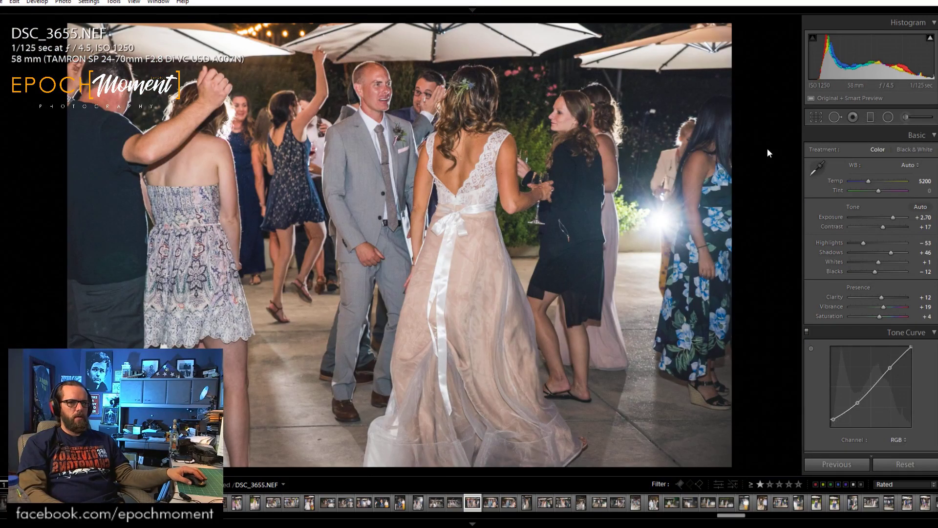
Set contrast +23, highlights −42 and shadows +17 on DSC_3657.
key(Right)
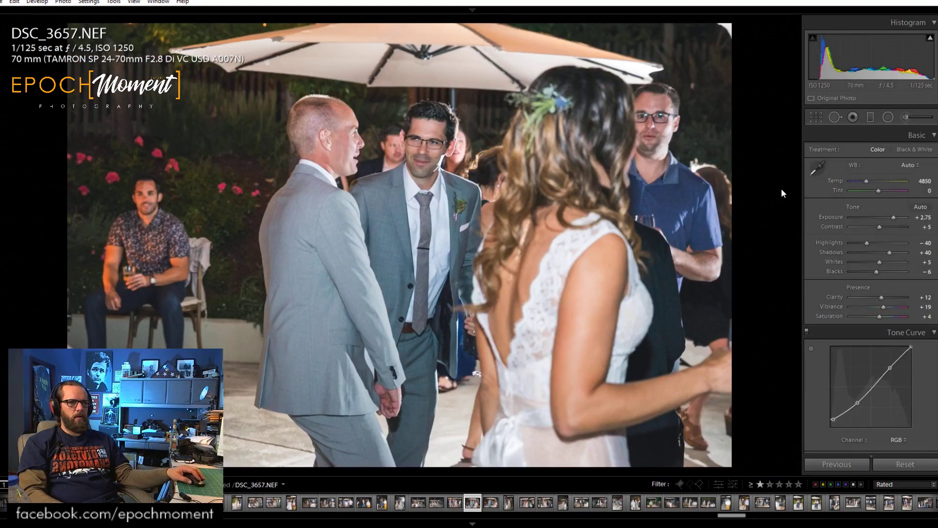
drag(879, 227, 866, 243)
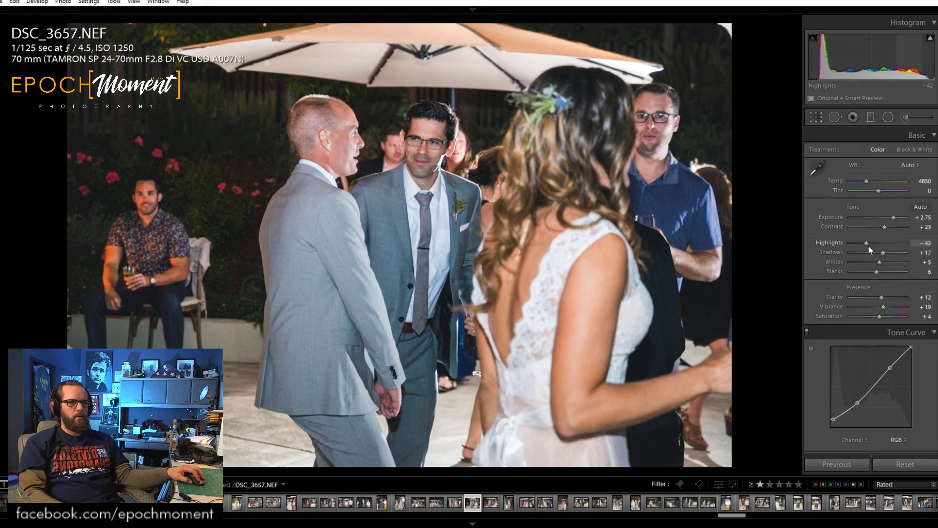
Straighten the crop of DSC_3657 to an angle of −2.29, and check the two suited men's faces up close.
click(816, 118)
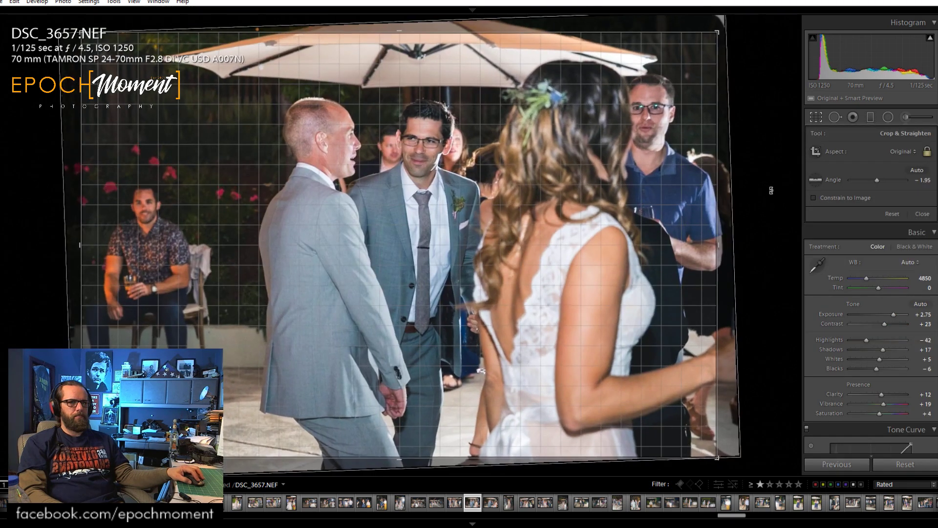
drag(771, 190, 771, 196)
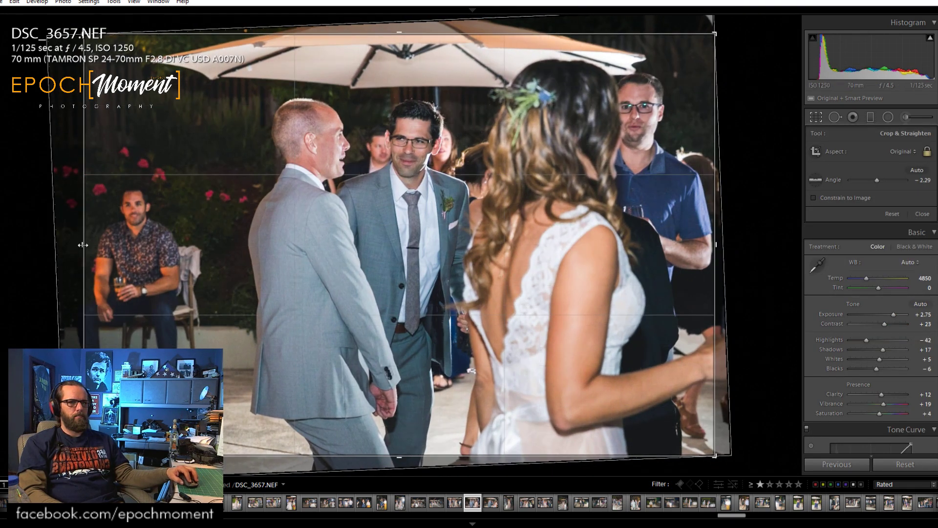
click(921, 214)
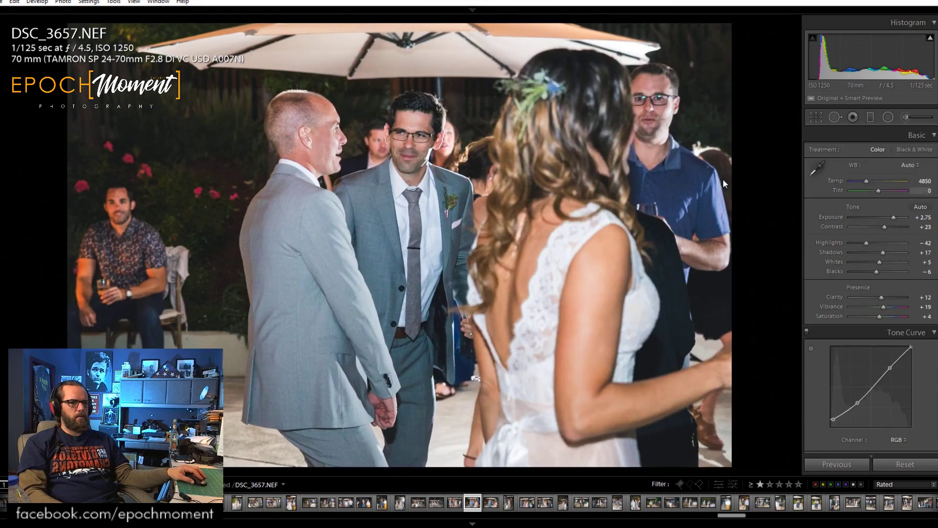
click(377, 141)
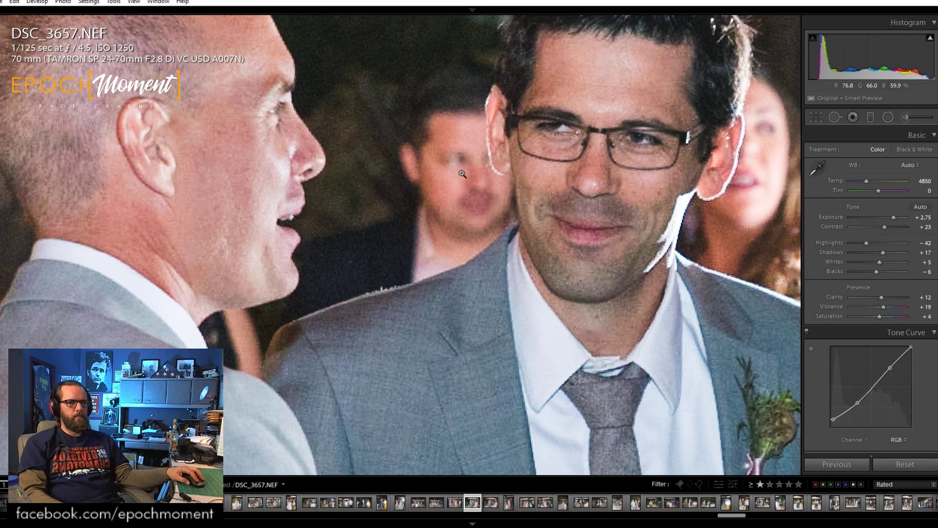
click(462, 173)
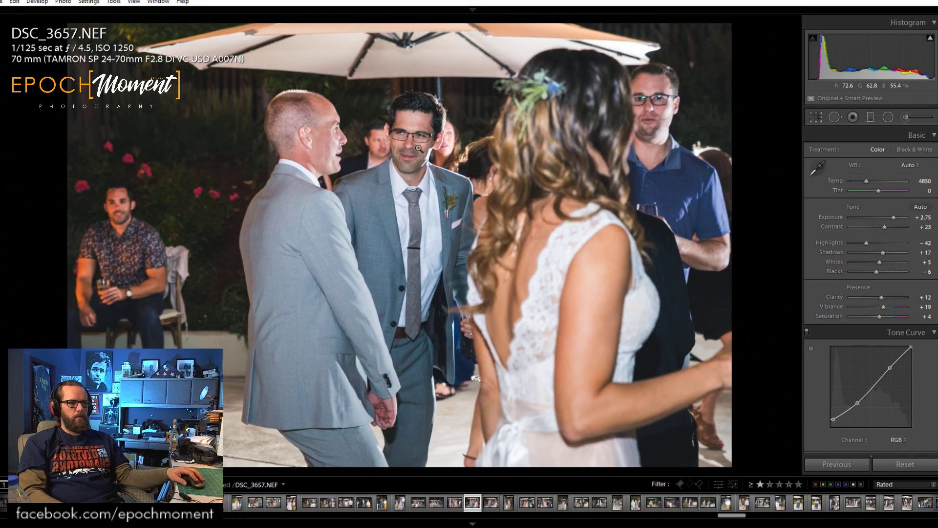
Apply the previous photo's settings to DSC_3658, set highlights −66 and shadows +33, and check the two suited men up close.
key(Right)
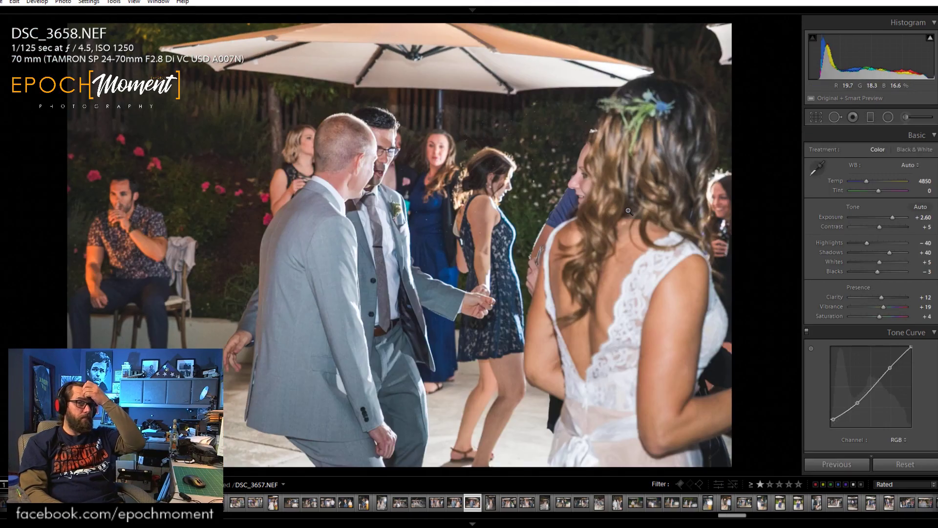
click(835, 467)
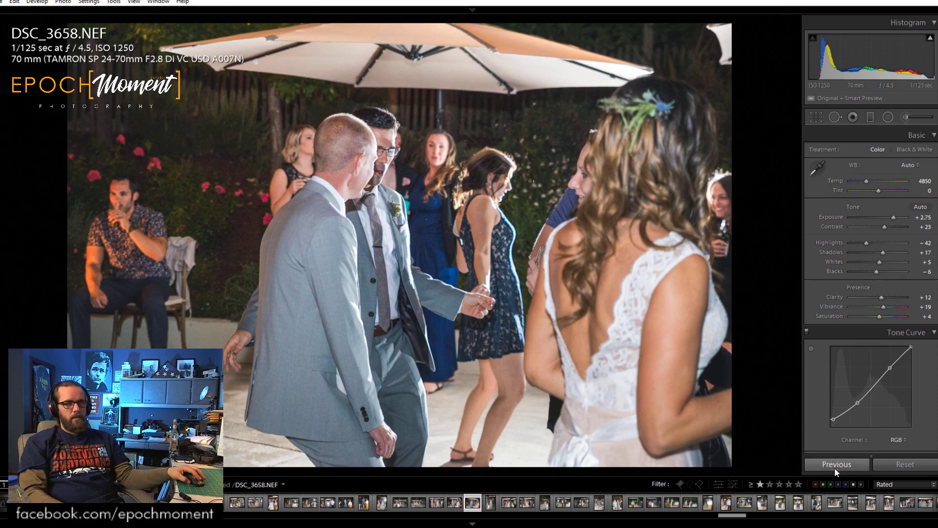
key(z)
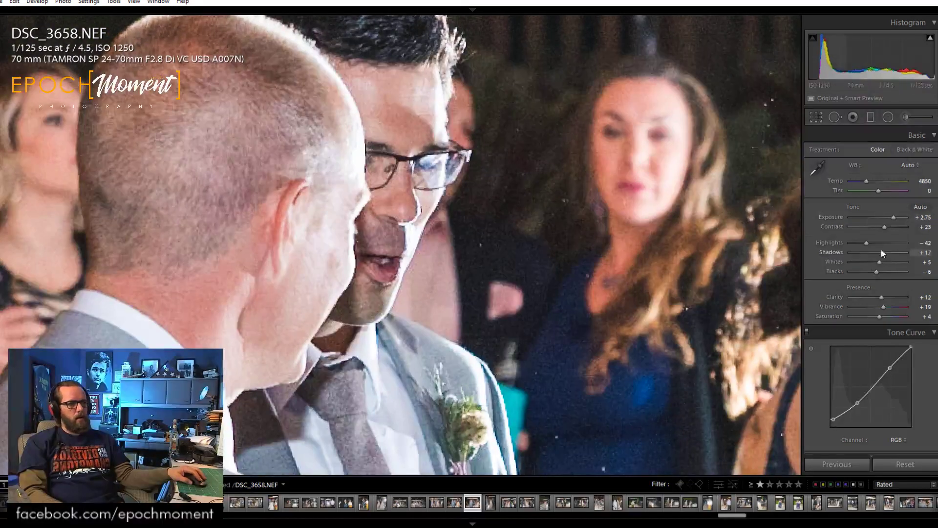
drag(866, 243, 860, 243)
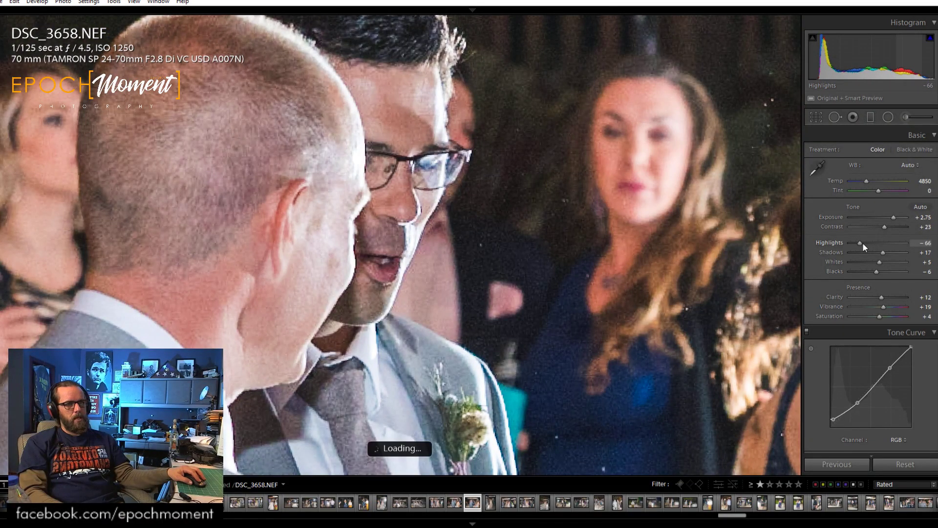
drag(889, 253, 887, 254)
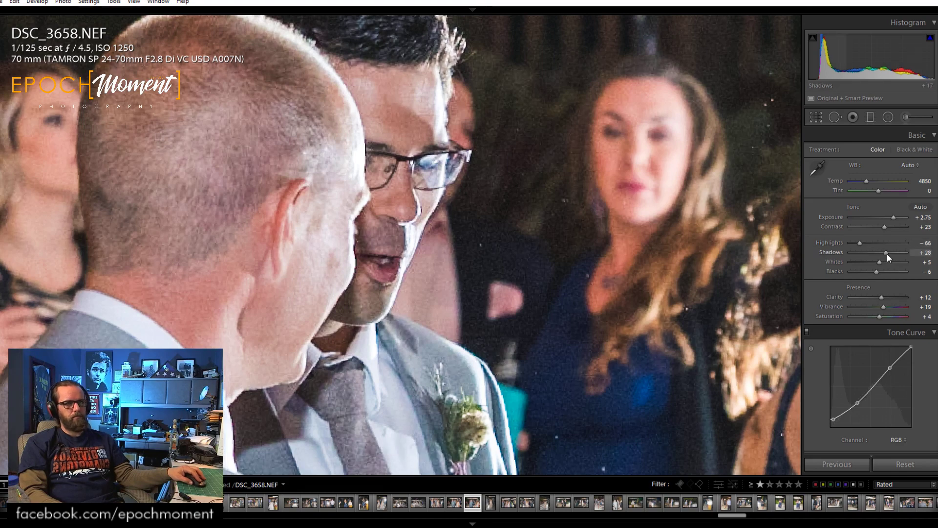
click(443, 194)
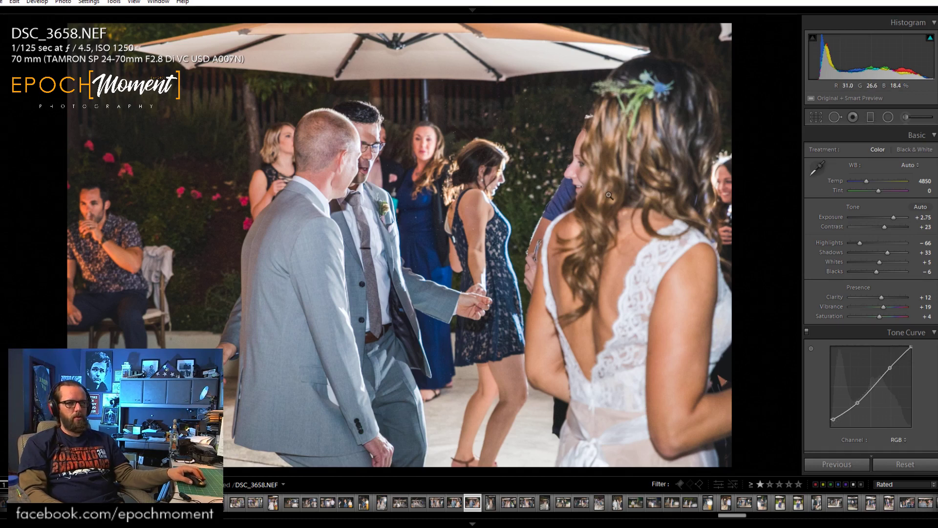
click(365, 167)
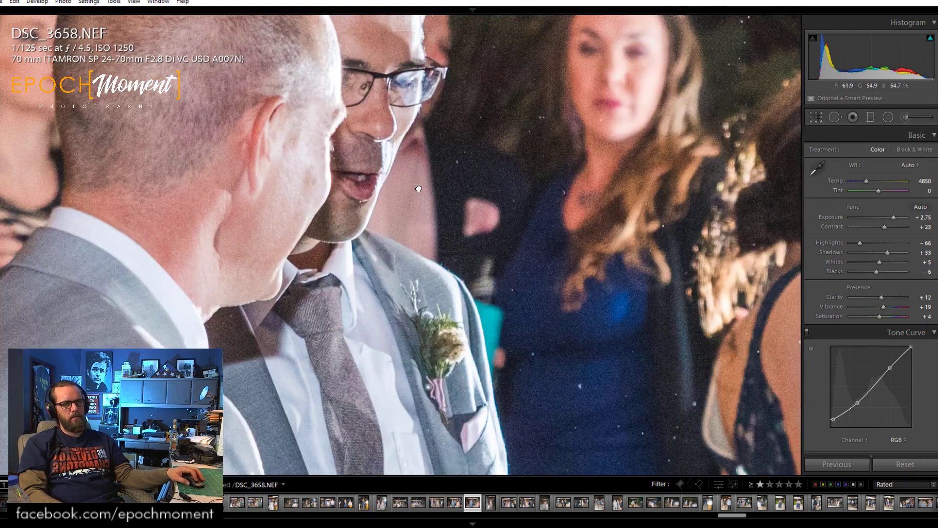
drag(418, 188, 418, 234)
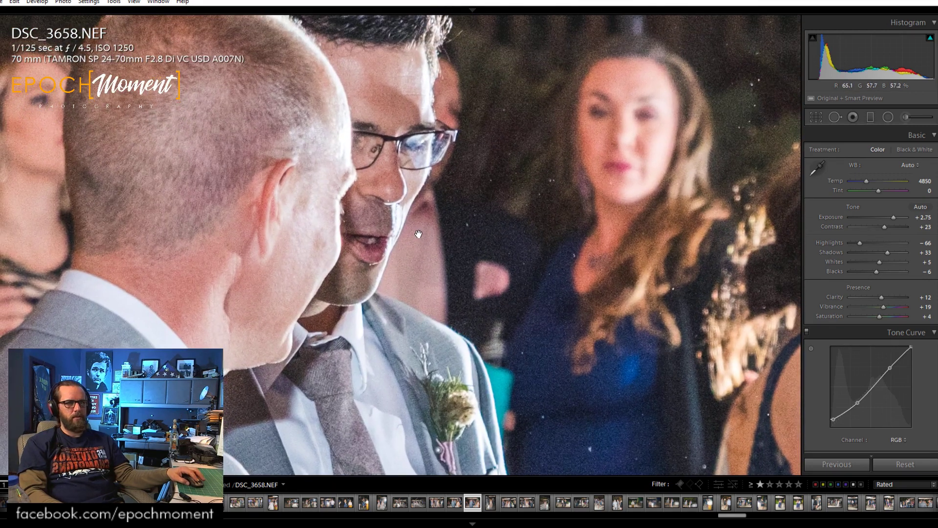
click(415, 198)
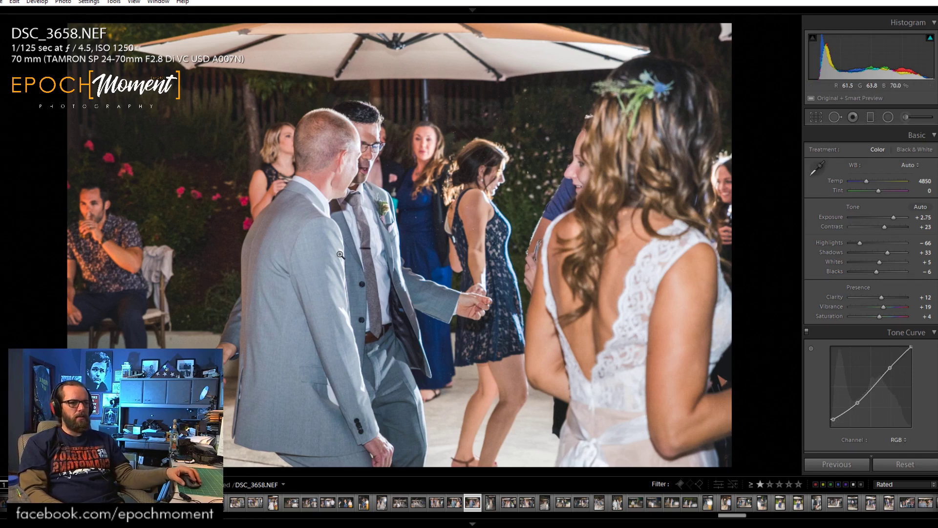
Set exposure +2.39, contrast +21, highlights −8, shadows +66 and whites +15 on DSC_3659.
key(Right)
key(Right)
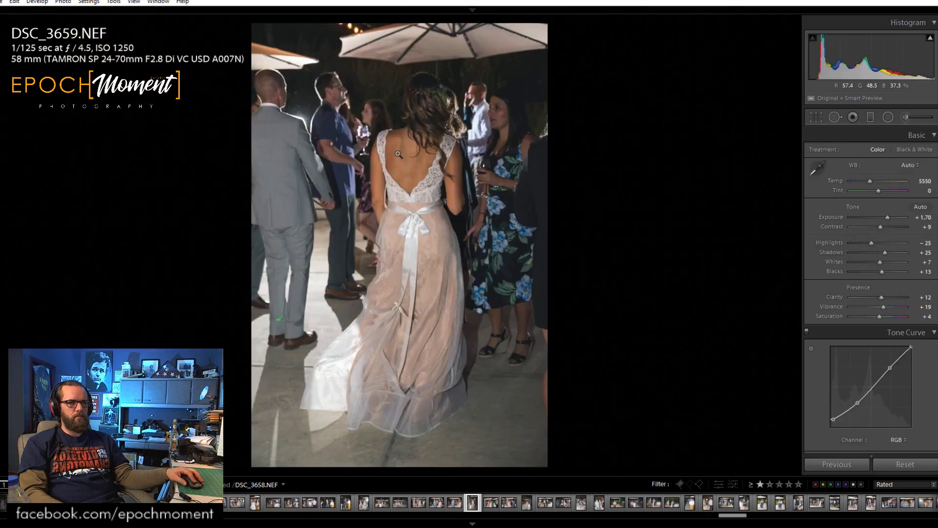
drag(886, 217, 880, 244)
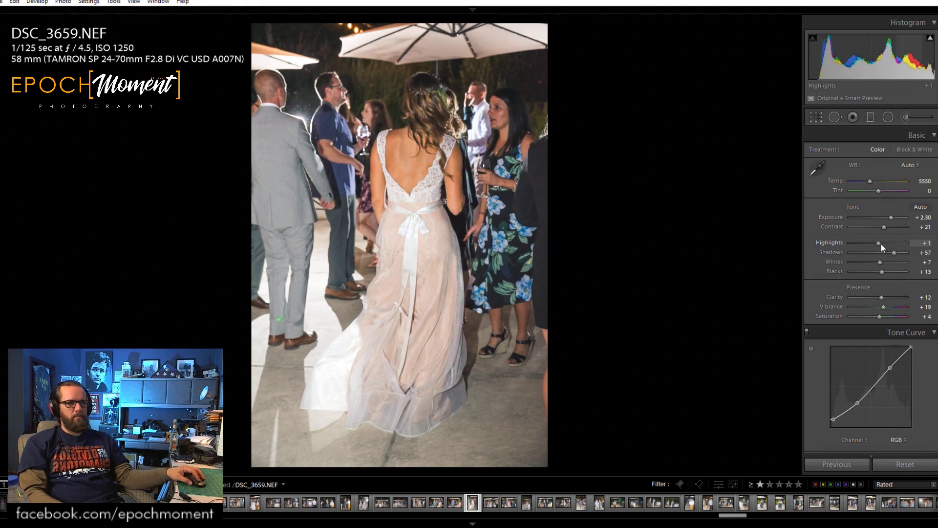
double_click(881, 260)
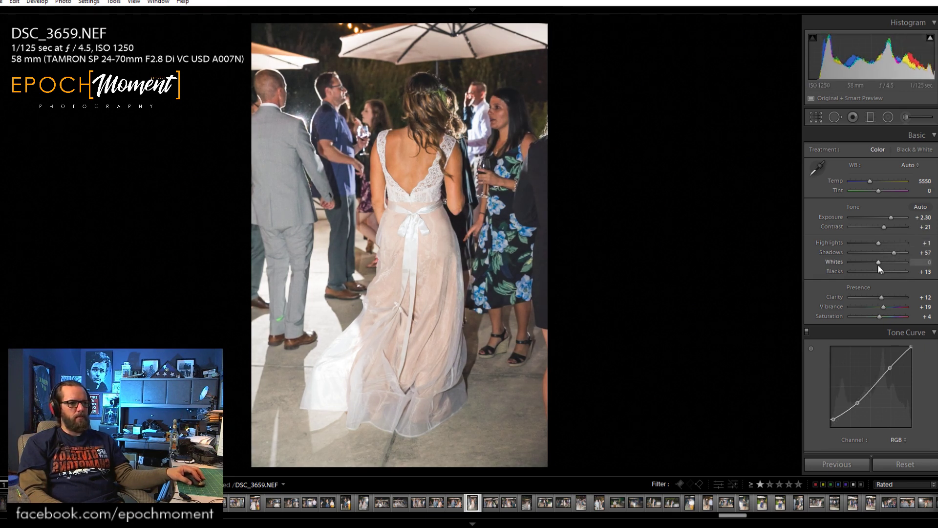
drag(877, 261, 897, 254)
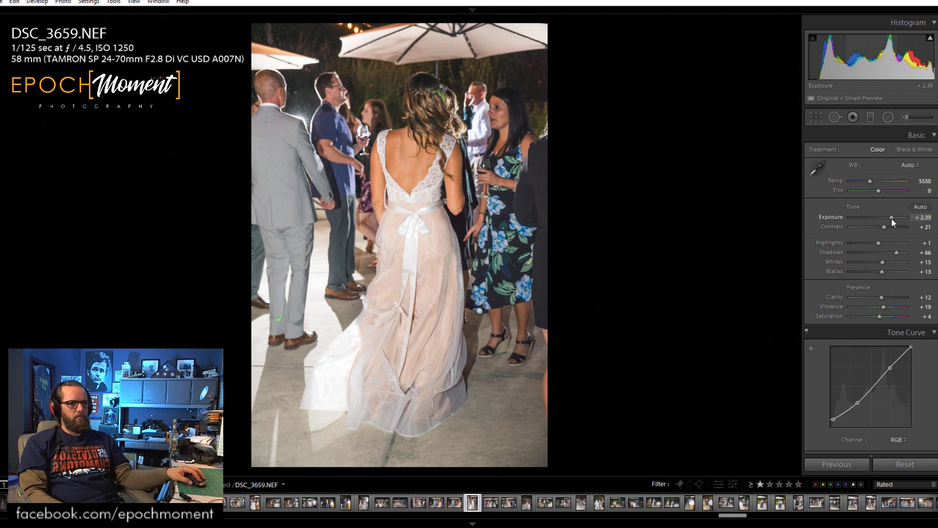
drag(891, 218, 876, 249)
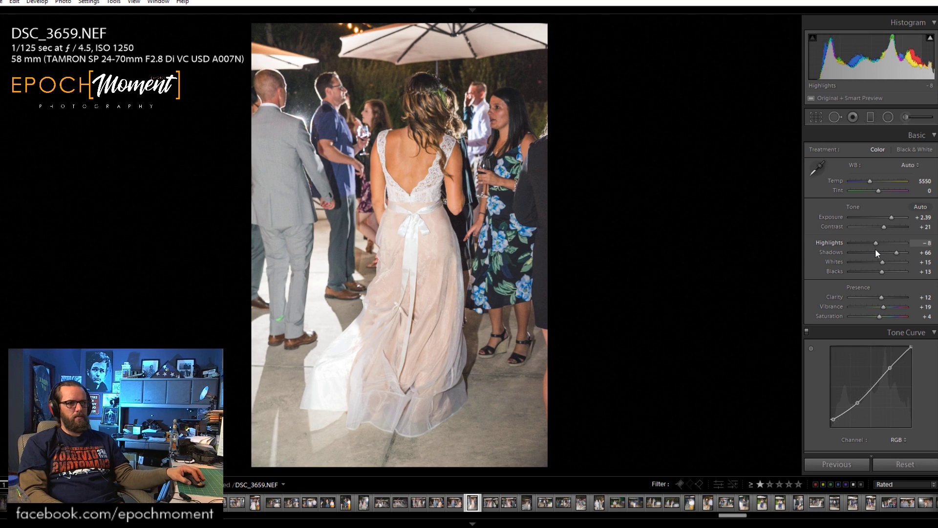
Inspect the bride and the dark-haired woman in DSC_3661 up close, and set contrast +39, highlights −26 and shadows +57.
key(Right)
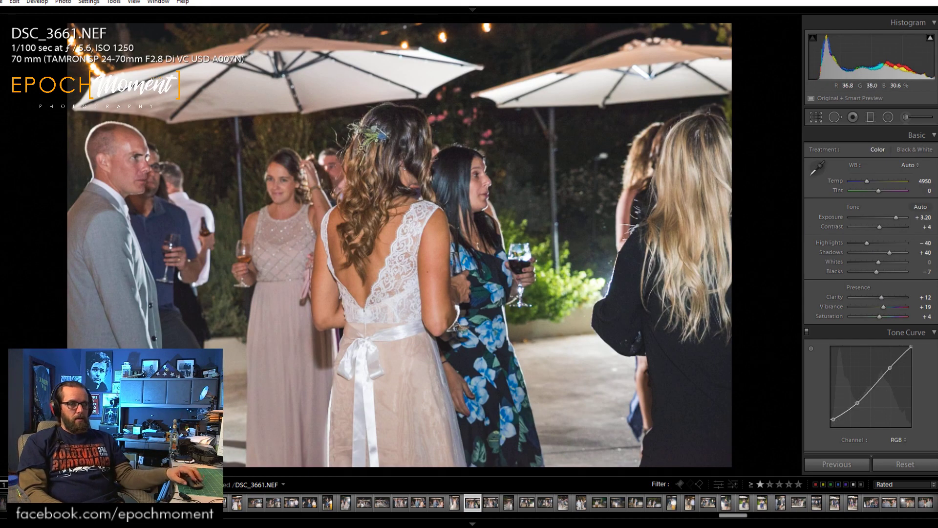
click(361, 148)
drag(772, 459, 333, 227)
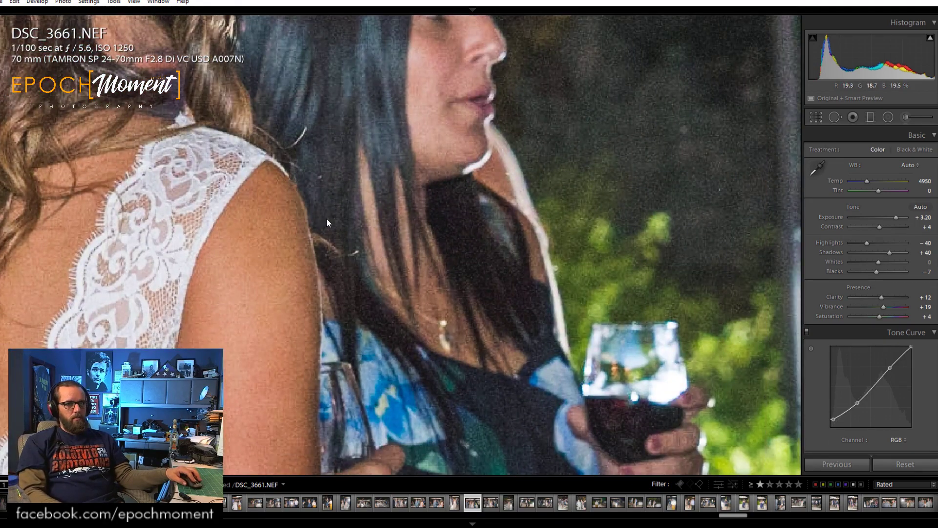
drag(326, 219, 388, 225)
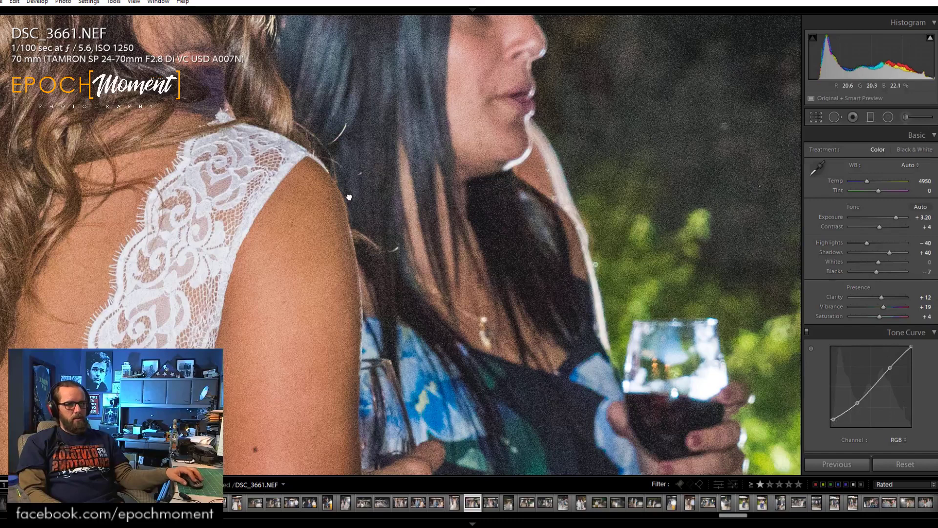
click(363, 204)
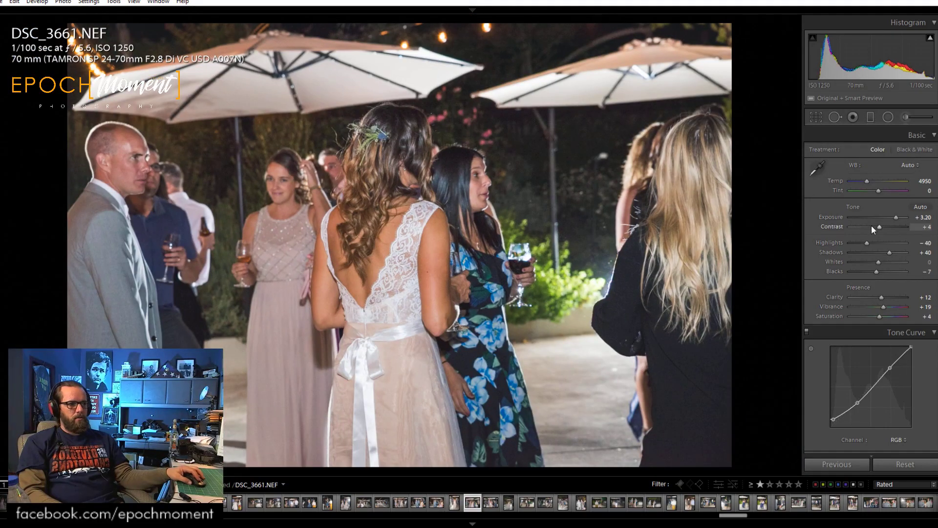
drag(883, 228, 895, 254)
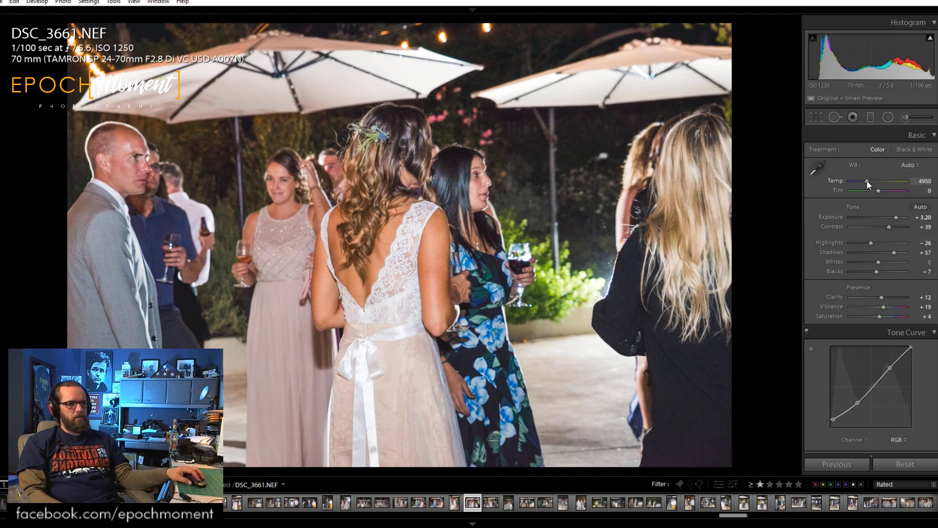
Set temperature 4883 and tint −1 on DSC_3661, and check the dark-haired woman up close.
drag(867, 181, 866, 181)
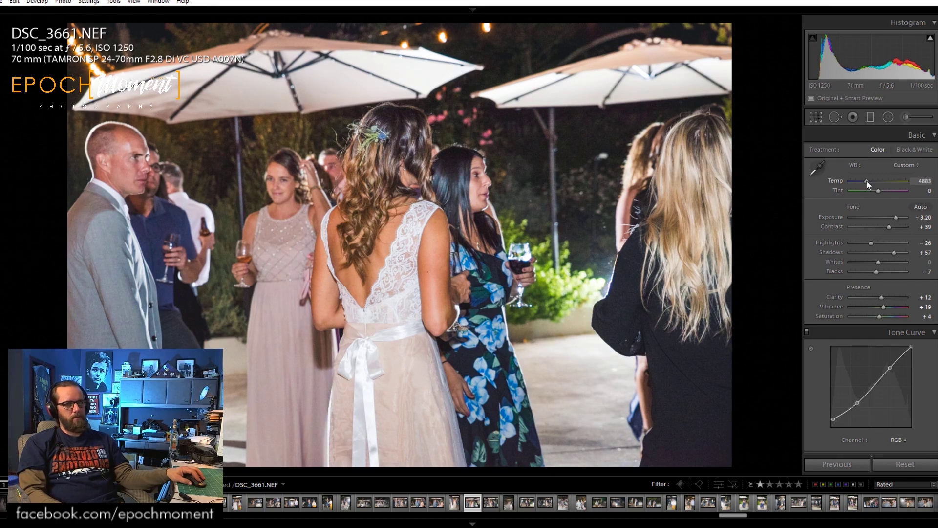
drag(866, 181, 867, 181)
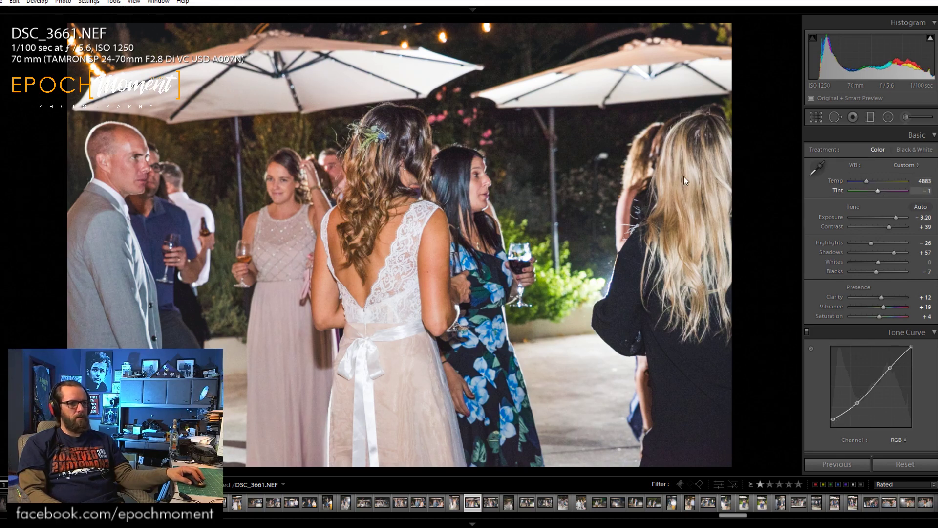
click(480, 189)
click(536, 278)
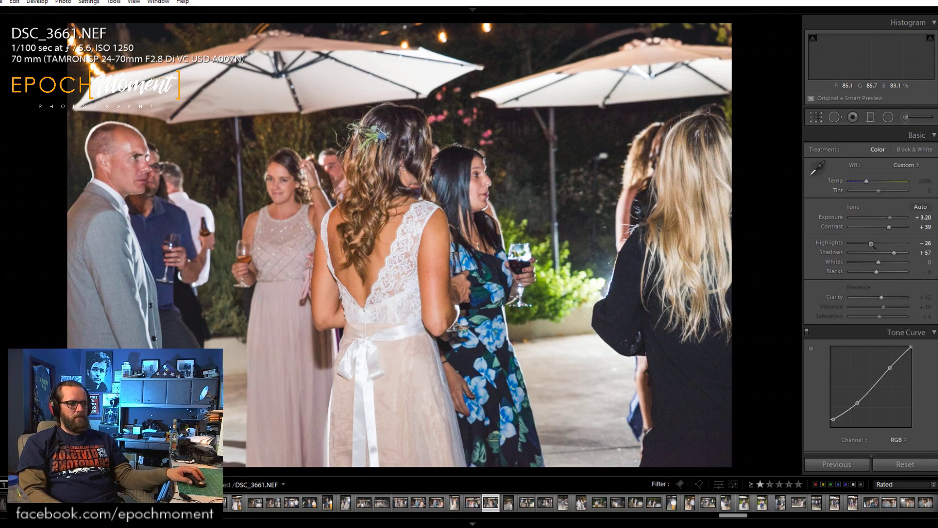
Set contrast +21, highlights −86, shadows +50 and whites +8 on DSC_3662, and check the groom and bride up close.
key(Right)
drag(866, 243, 887, 253)
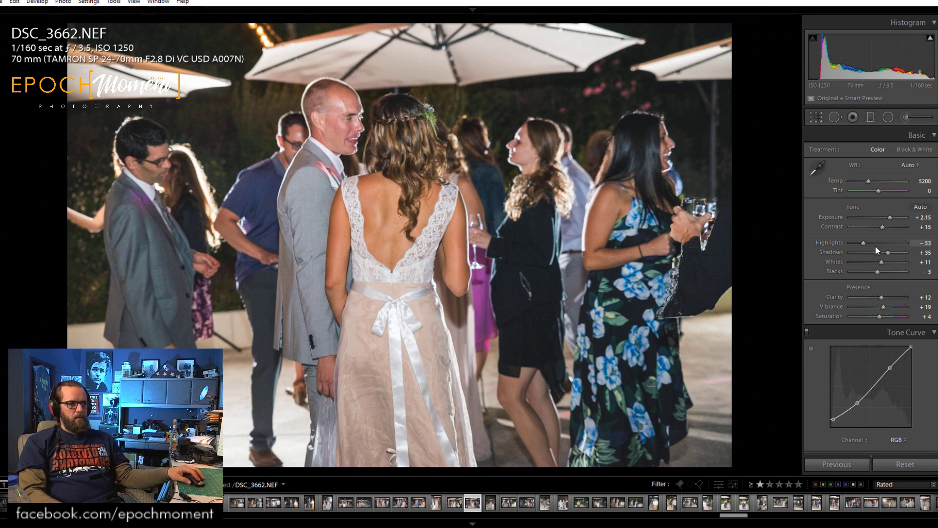
drag(882, 227, 889, 253)
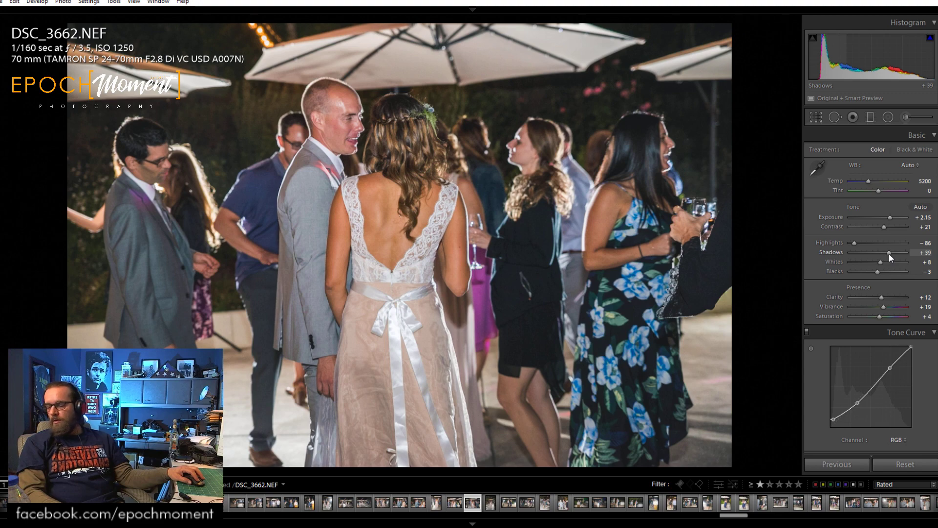
click(368, 126)
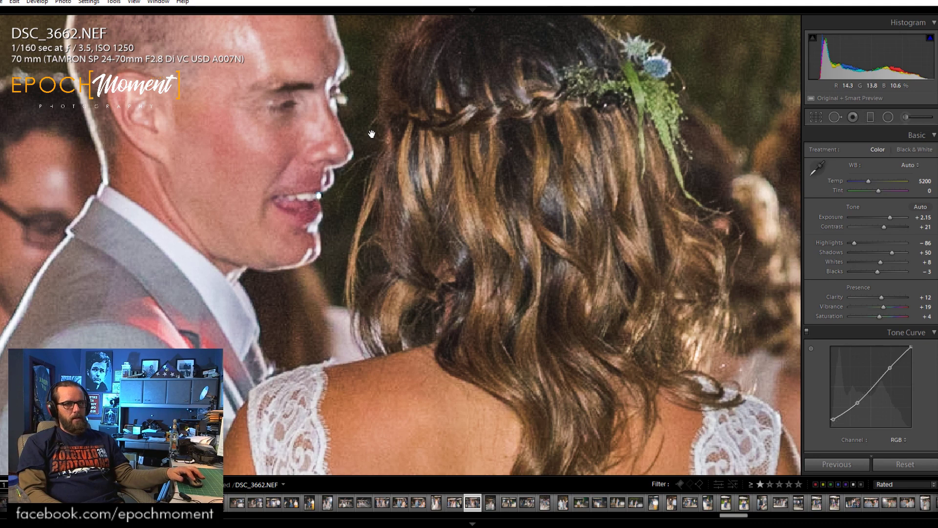
click(371, 134)
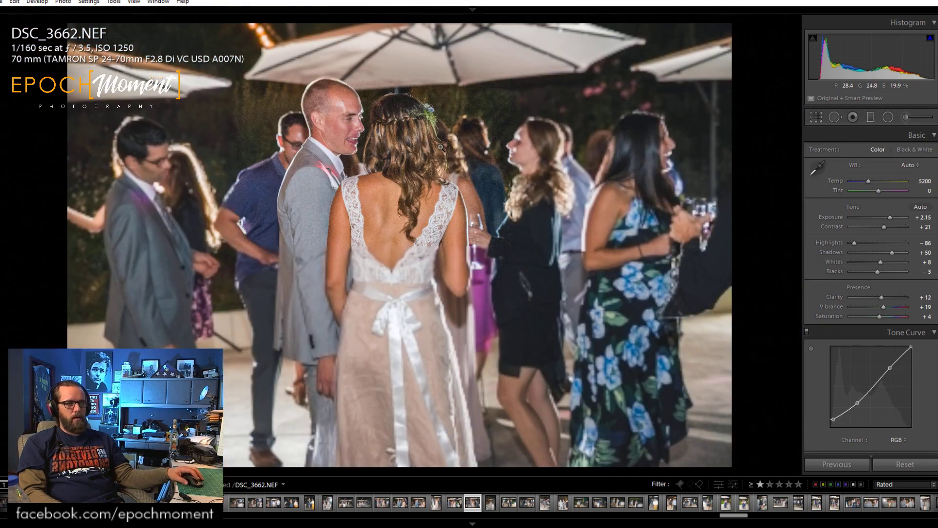
Set exposure +2.04, contrast +14, highlights −33 and shadows +23 on DSC_3663, checking the bride's back and hair up close.
key(Right)
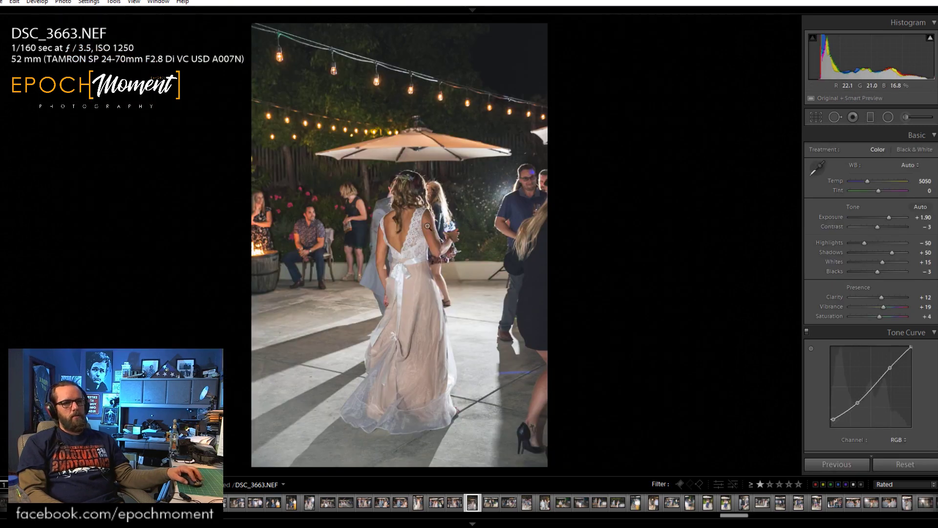
click(430, 245)
scroll(413, 275, up, 2)
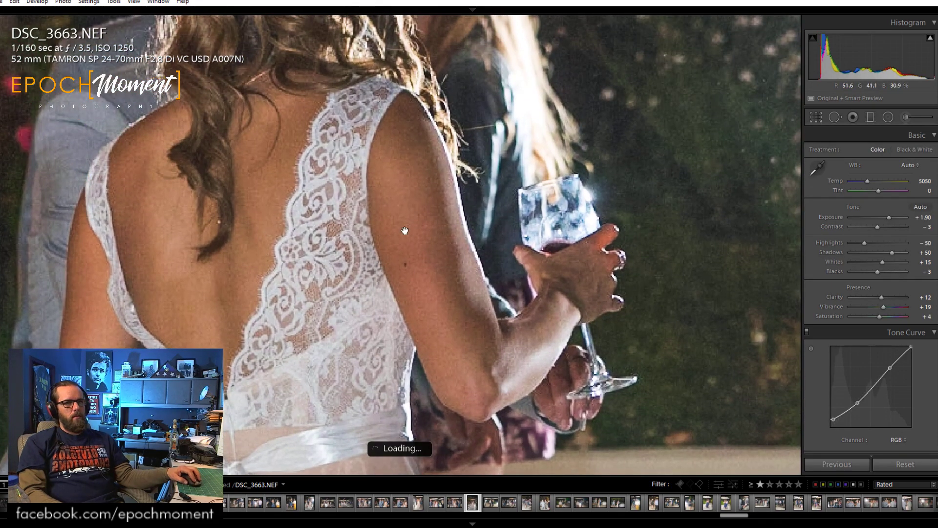
scroll(404, 226, up, 3)
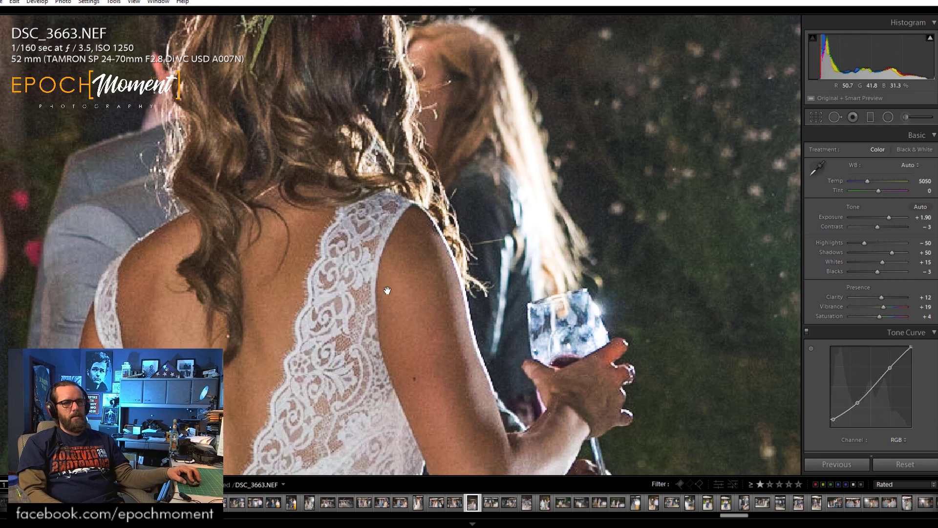
click(394, 202)
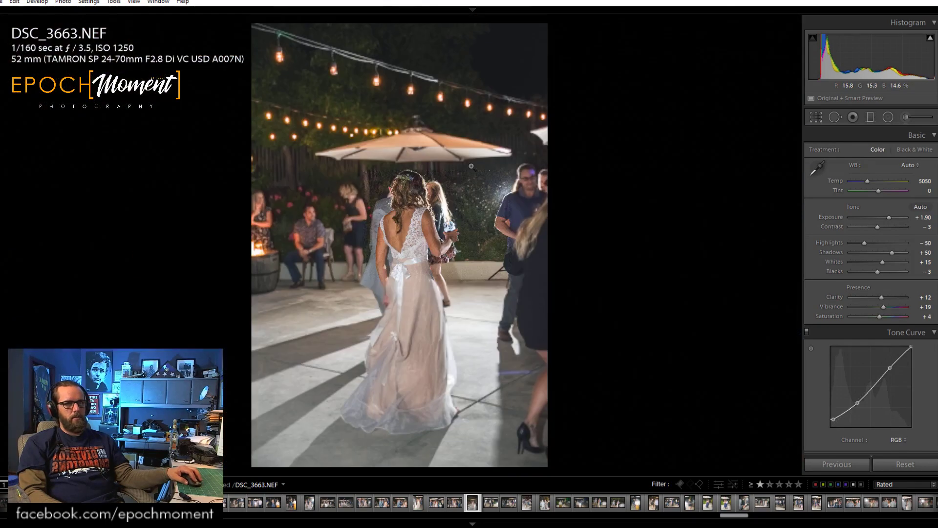
drag(892, 253, 885, 253)
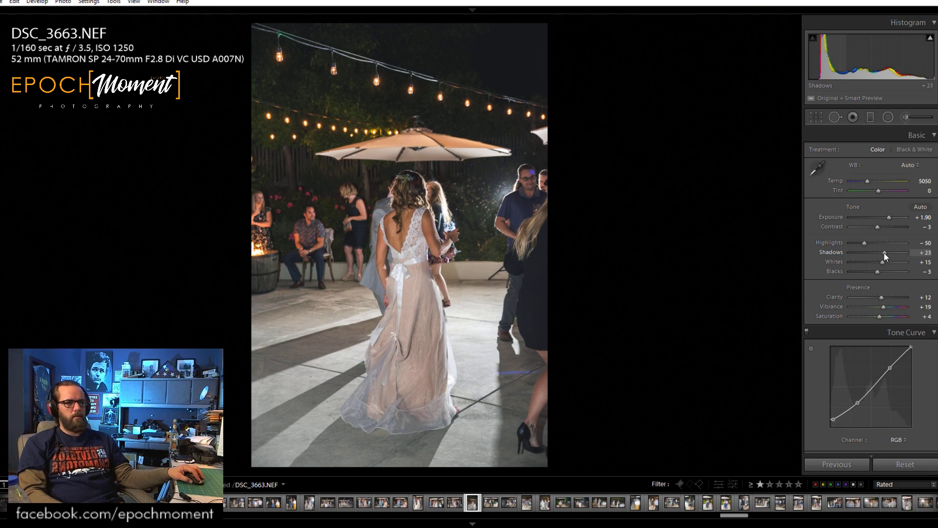
drag(865, 243, 889, 216)
click(432, 240)
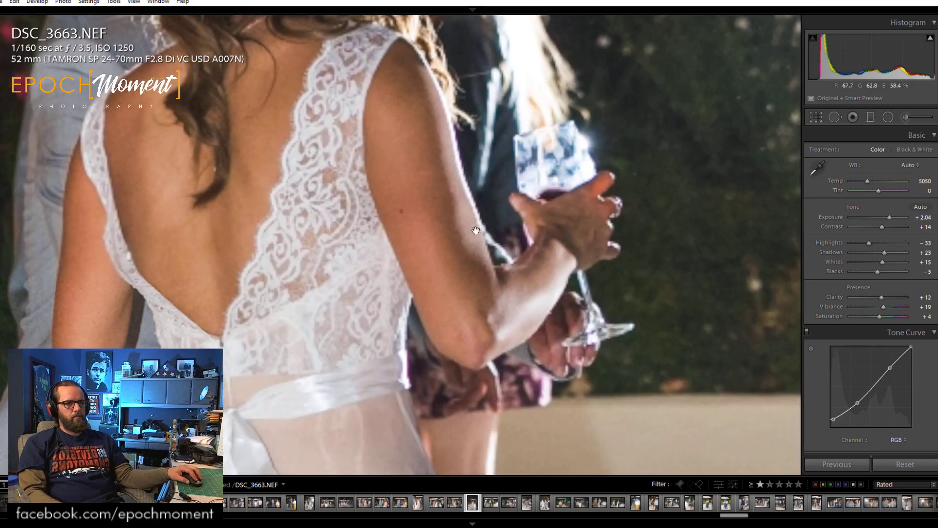
drag(475, 230, 522, 440)
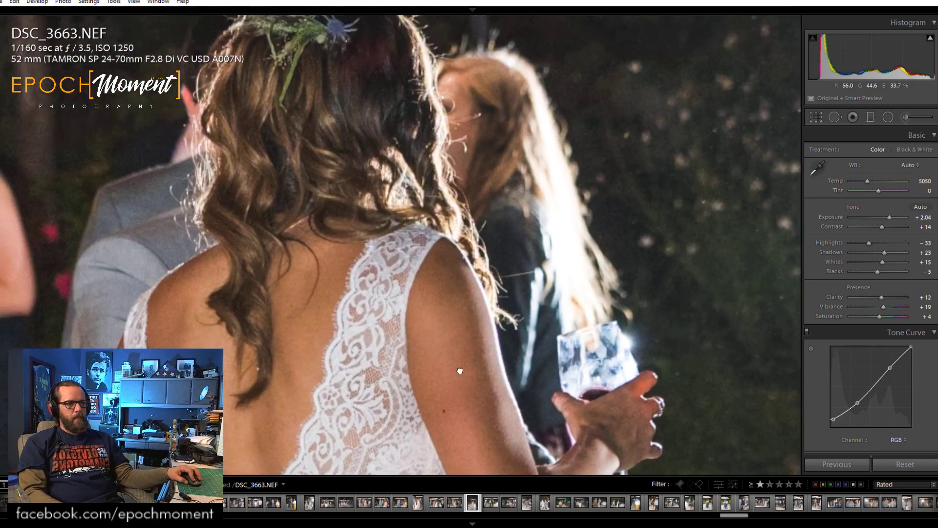
click(439, 159)
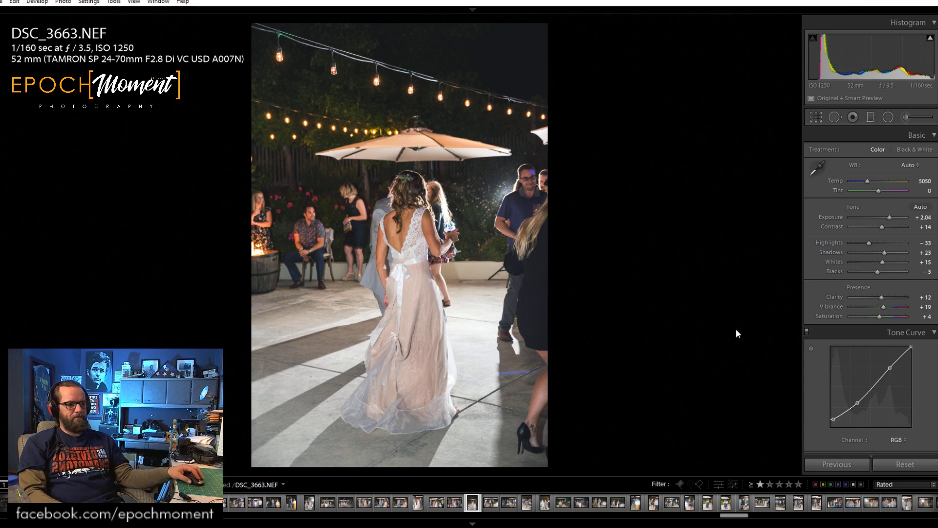
Set contrast +19, highlights −60, shadows +1, blacks −32 and clarity +17 on DSC_3664, and check the dancing pair up close.
key(Right)
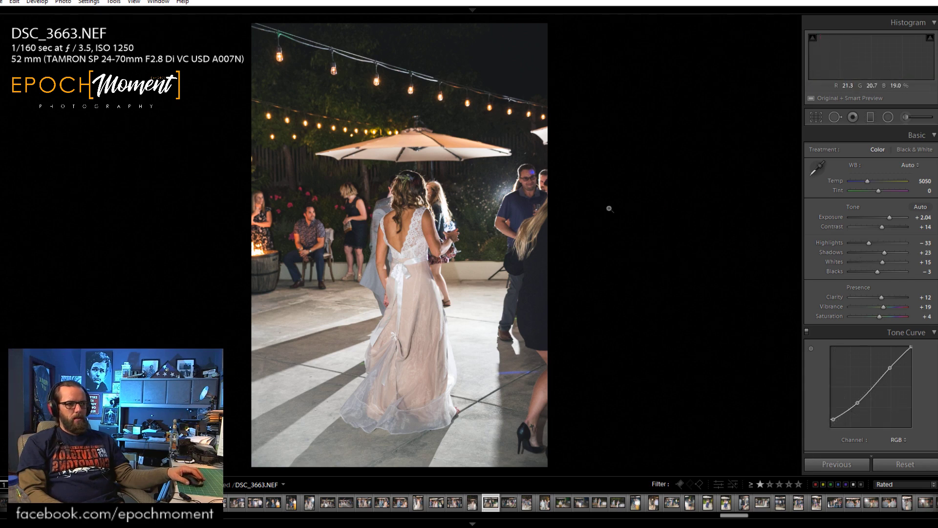
key(Right)
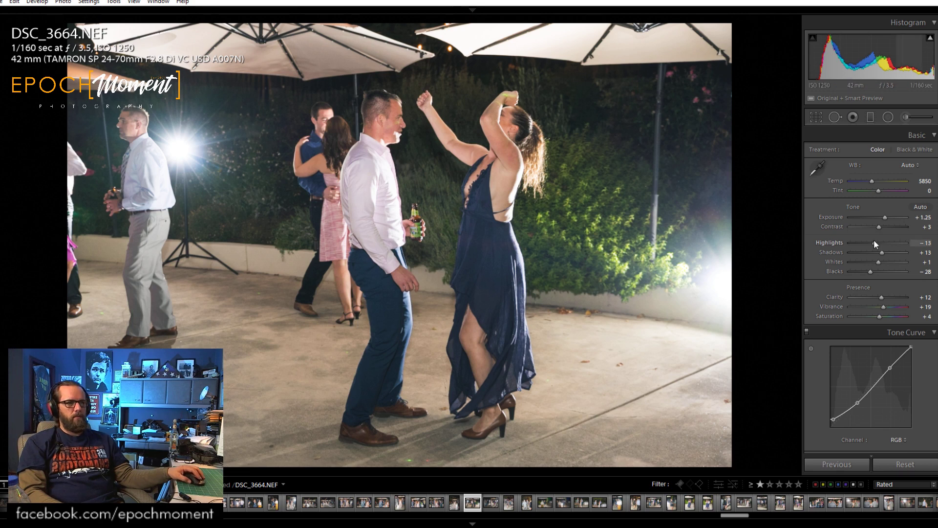
drag(879, 227, 866, 249)
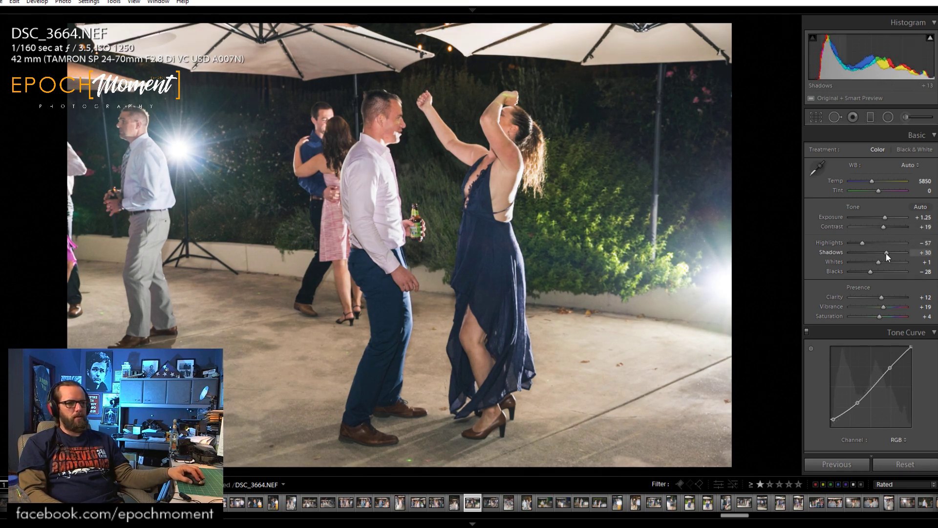
drag(886, 253, 884, 253)
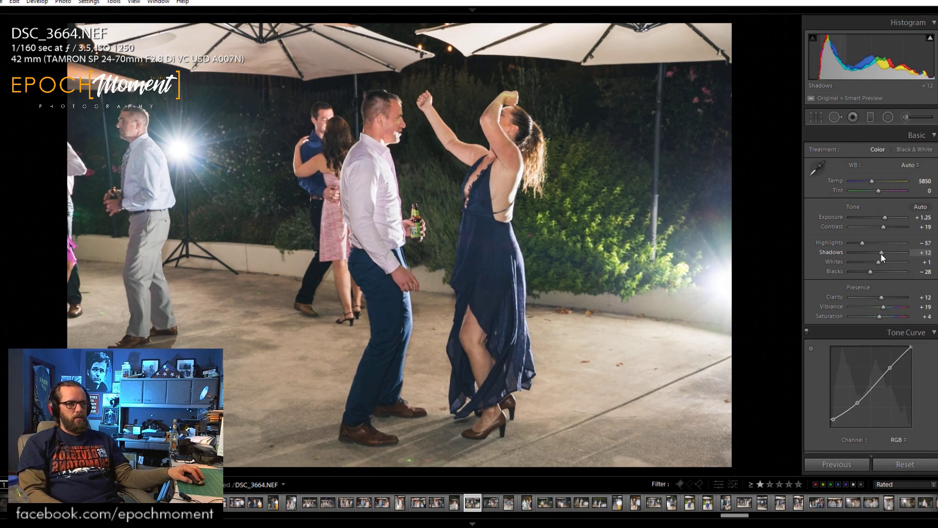
drag(880, 254, 874, 269)
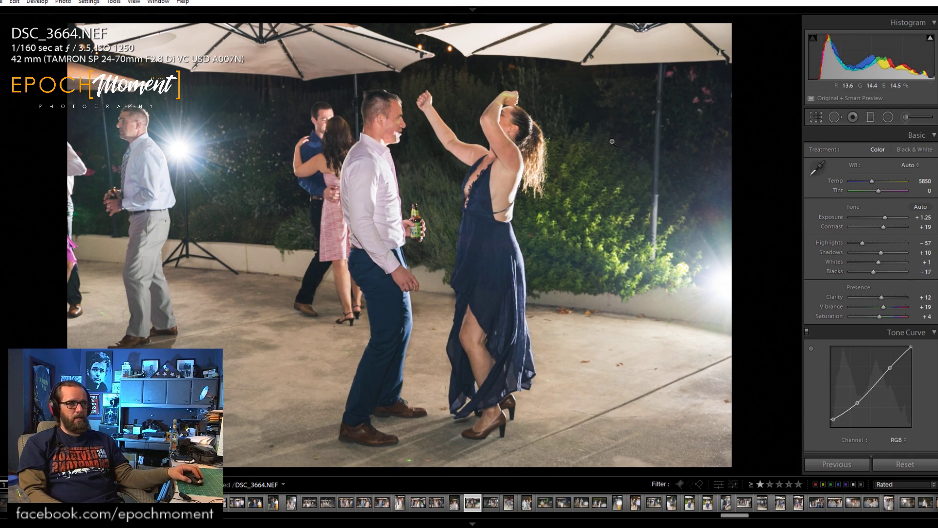
drag(866, 246, 864, 248)
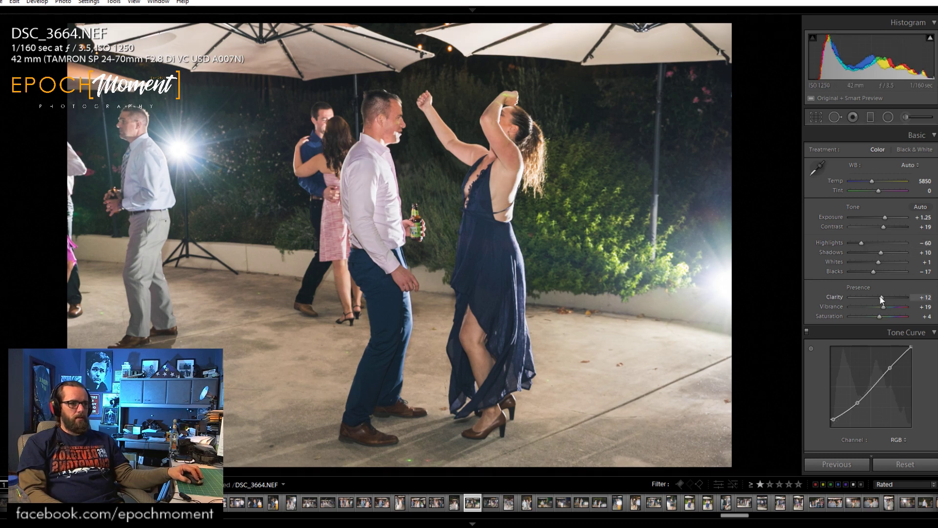
drag(876, 272, 878, 253)
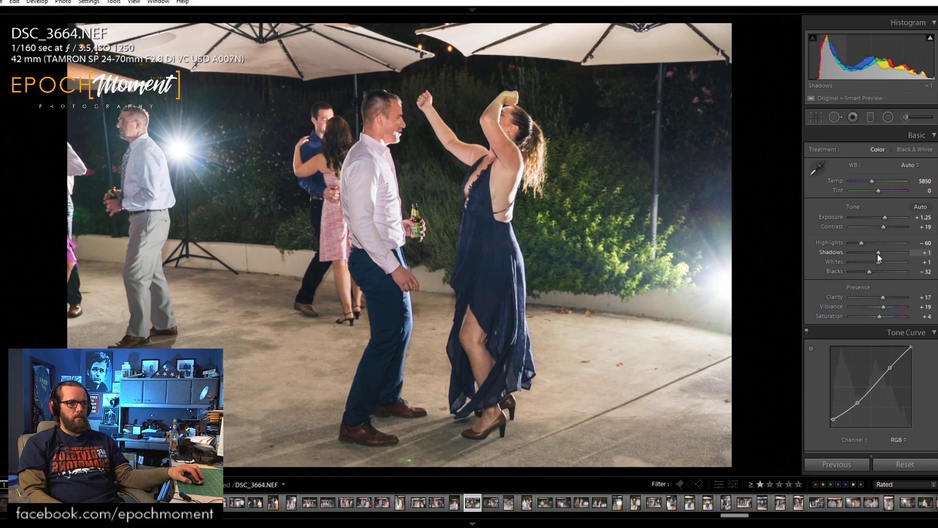
click(485, 108)
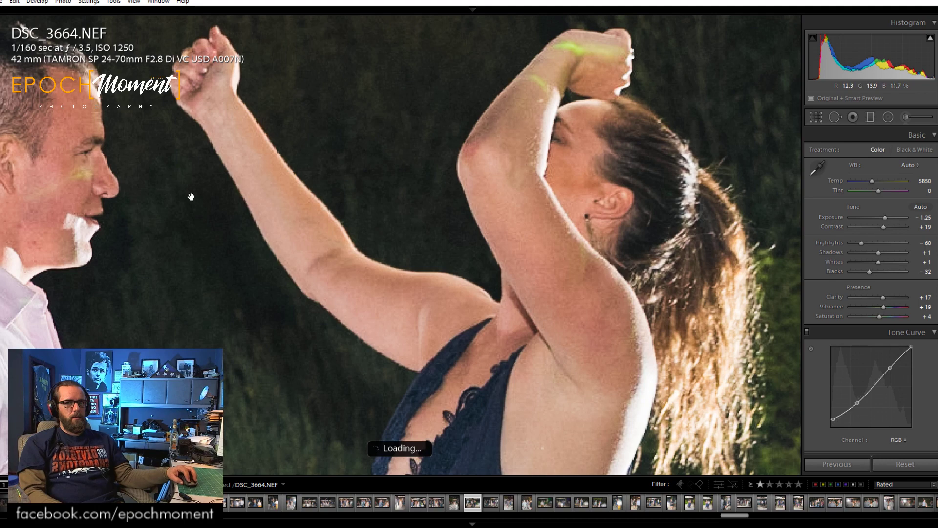
drag(212, 254, 320, 195)
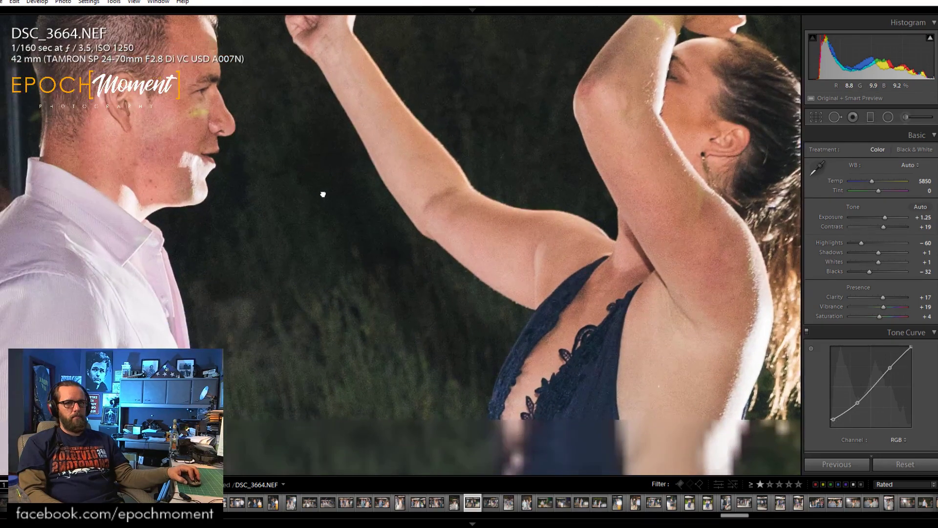
click(295, 174)
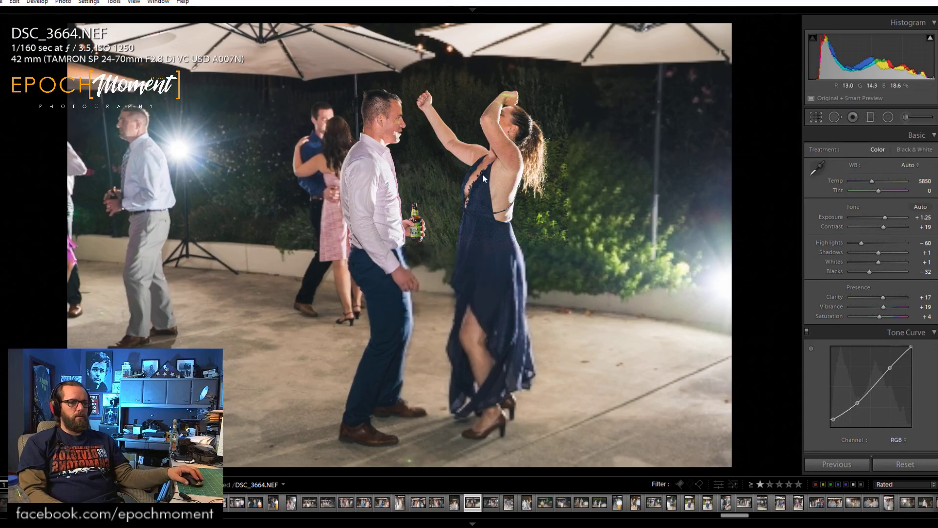
Set contrast +17, highlights −30 and shadows +48 on DSC_3665, and reset its whites and blacks to 0.
key(Right)
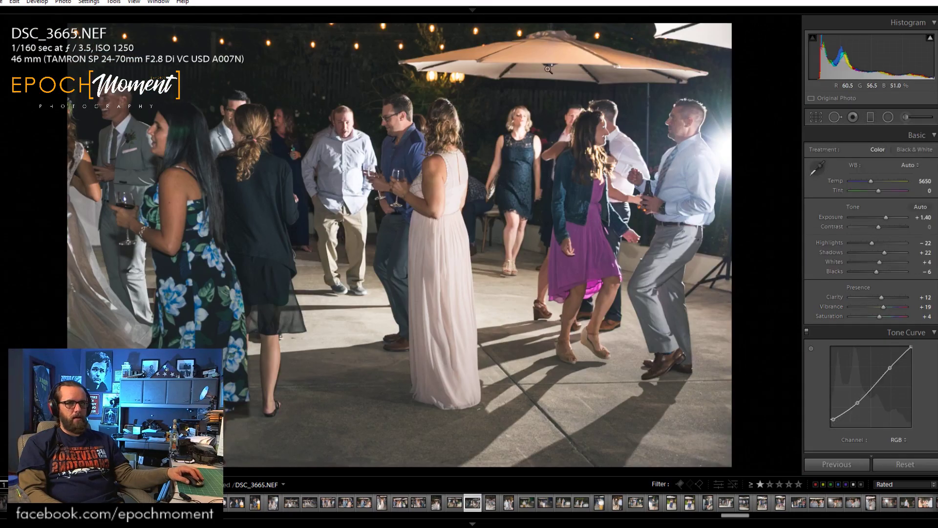
drag(875, 227, 890, 254)
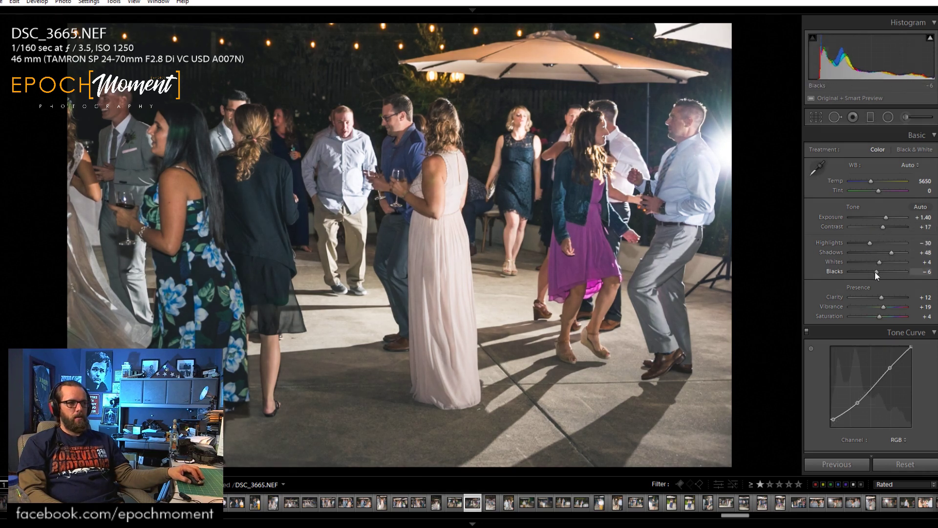
double_click(876, 271)
double_click(878, 262)
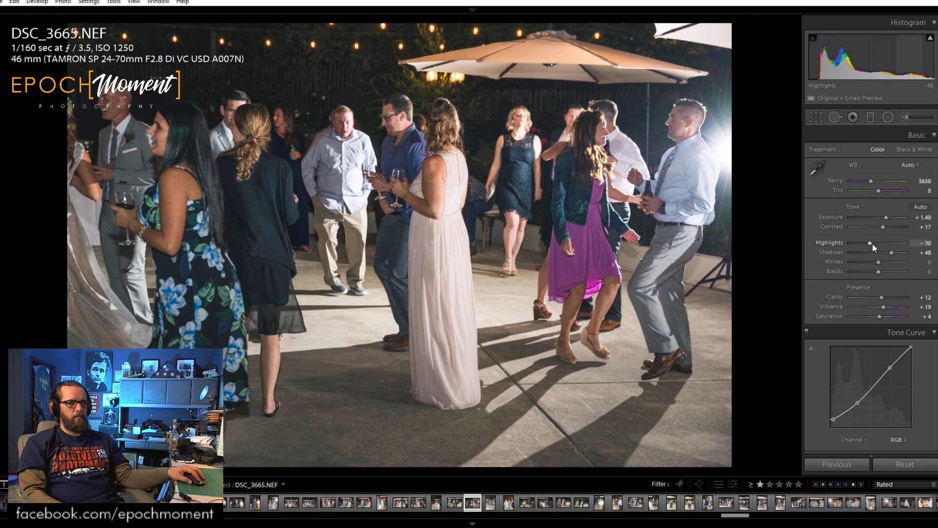
Set Highlights to -39 and Shadows to +50 on DSC_3665.NEF, and set the rating of DSC_3666.NEF to 0.
drag(872, 244, 869, 248)
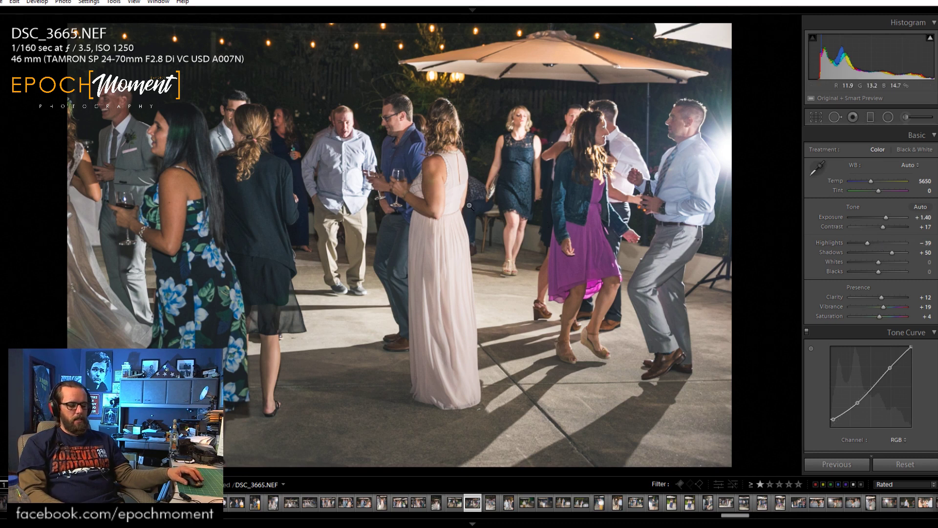
key(Right)
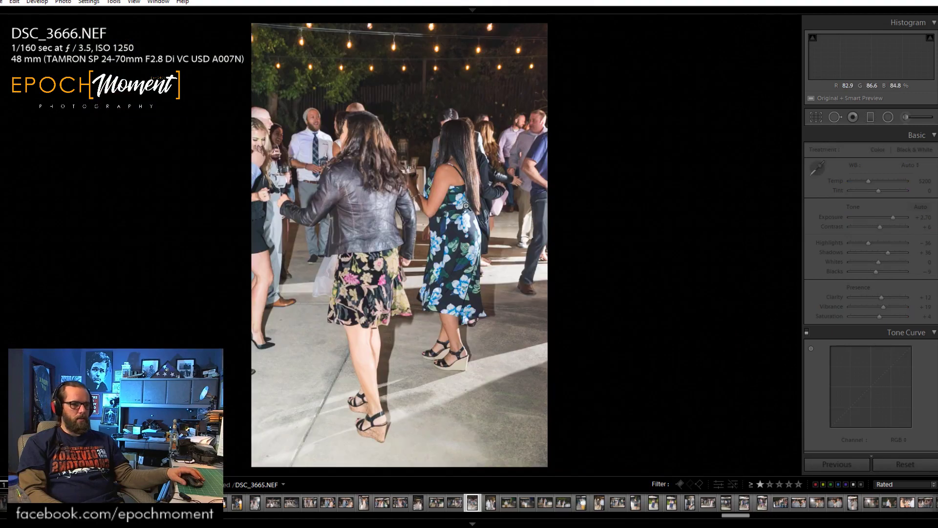
key(0)
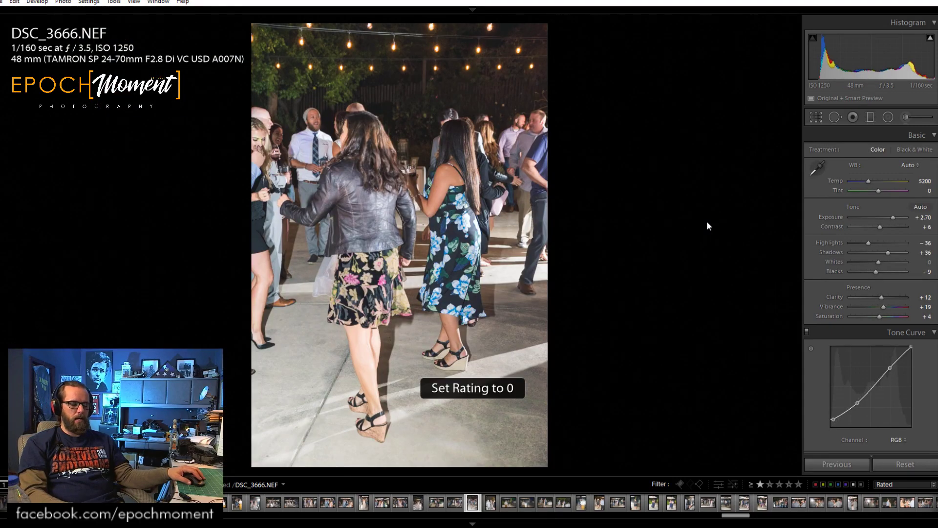
On DSC_3667.NEF, set Contrast to +19, Highlights to -62 and Shadows to +24 while checking the groom's face up close.
key(Right)
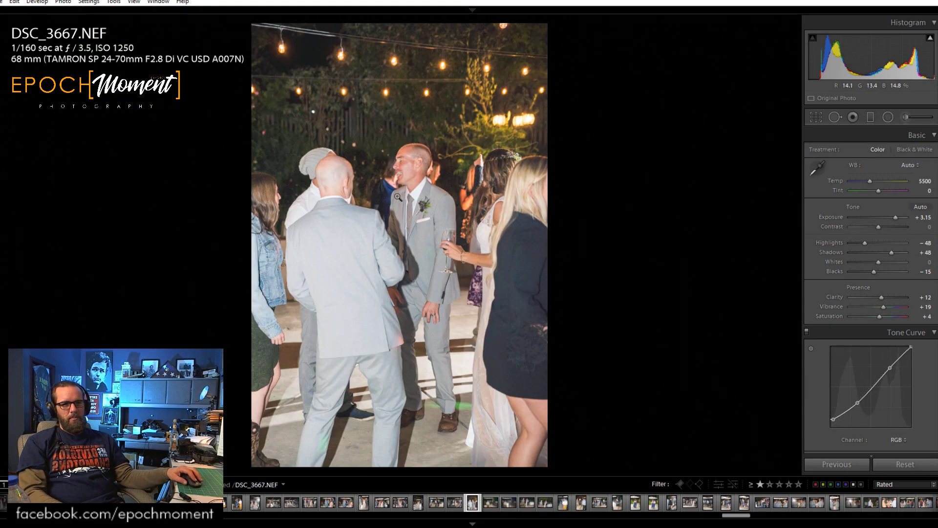
click(396, 172)
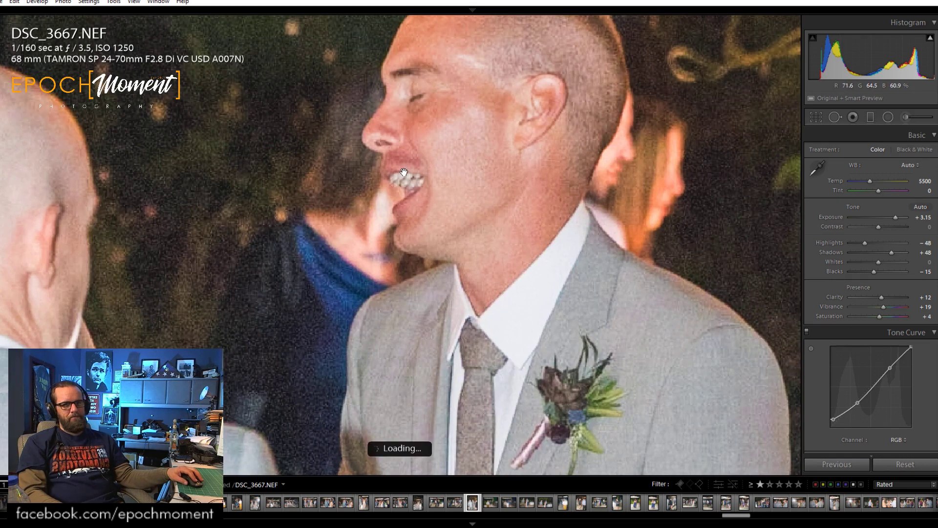
click(884, 228)
drag(863, 244, 883, 254)
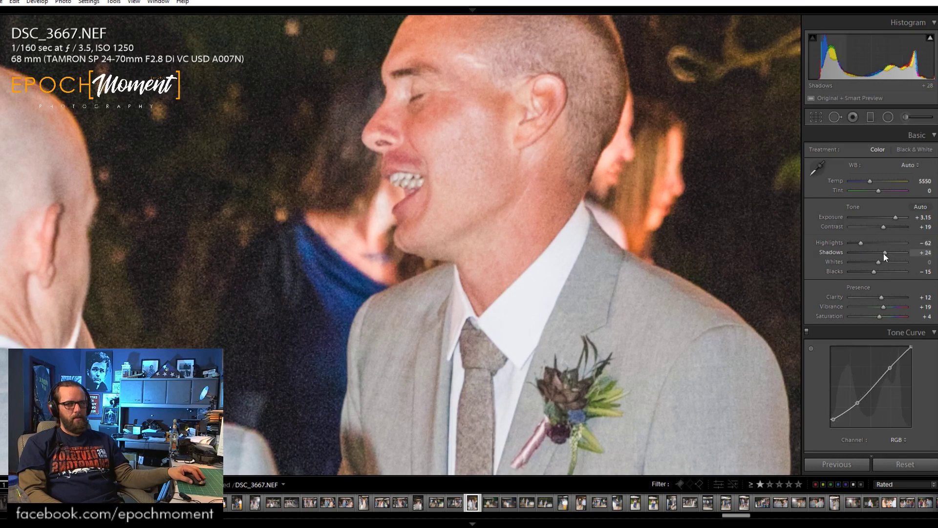
click(482, 208)
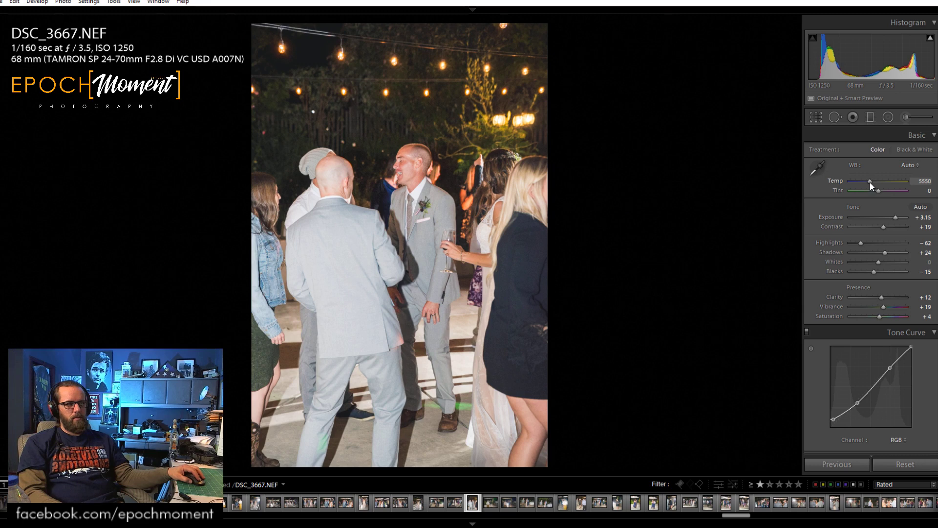
Cool the photo to a temperature of 5333, set Highlights to -69, and inspect the groom's face up close.
drag(869, 183, 869, 182)
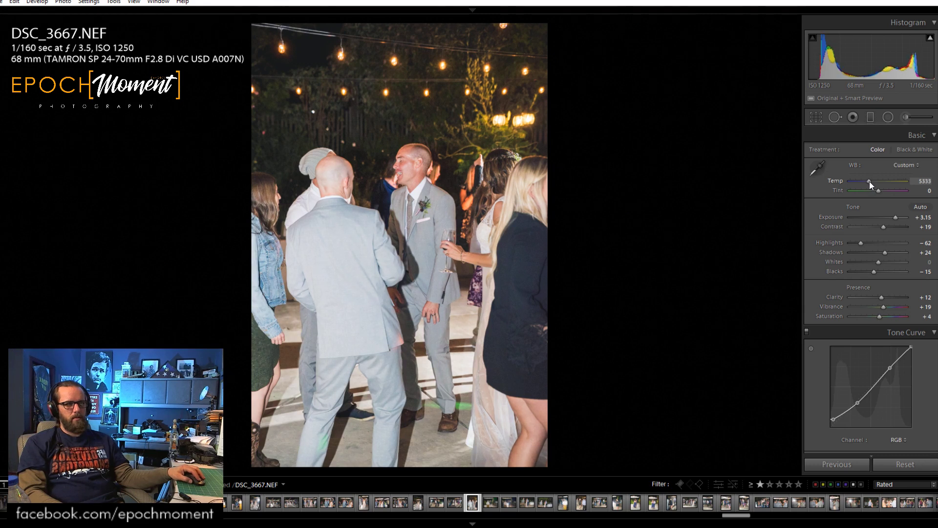
drag(863, 242, 860, 245)
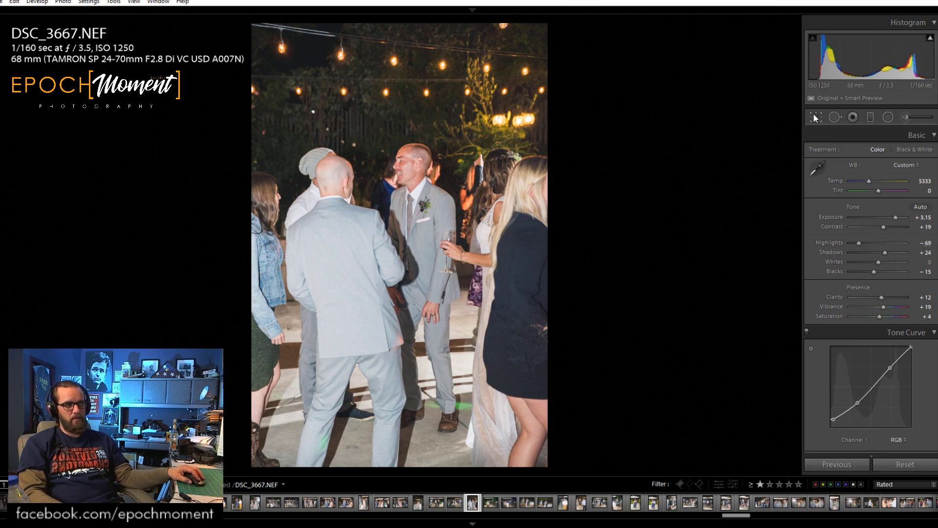
click(420, 190)
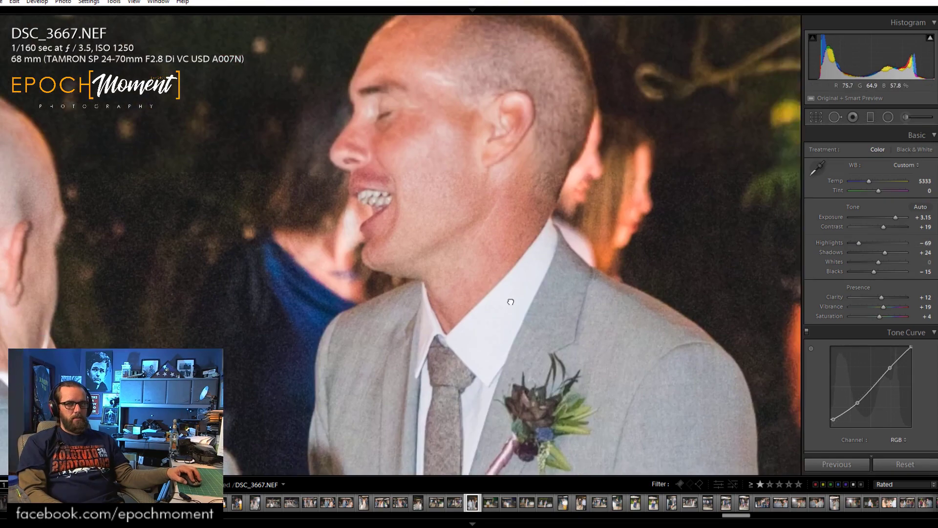
drag(510, 301, 531, 324)
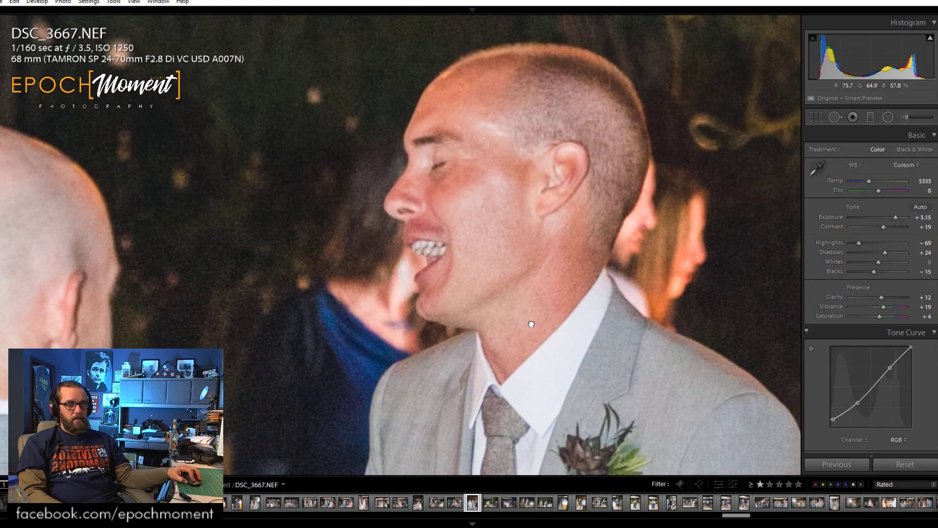
click(524, 273)
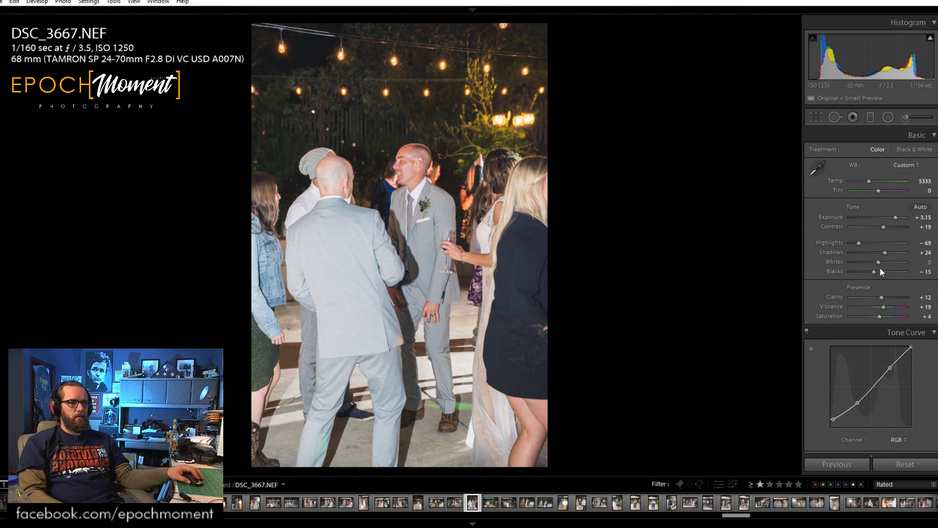
On DSC_3668.NEF, set Contrast to +39, Highlights to -55 and Shadows to +35.
key(Right)
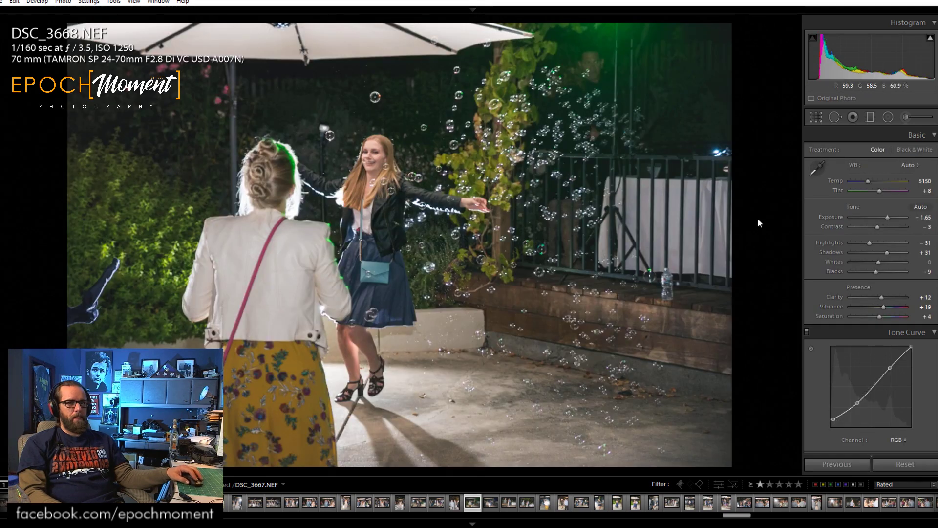
drag(878, 226, 893, 258)
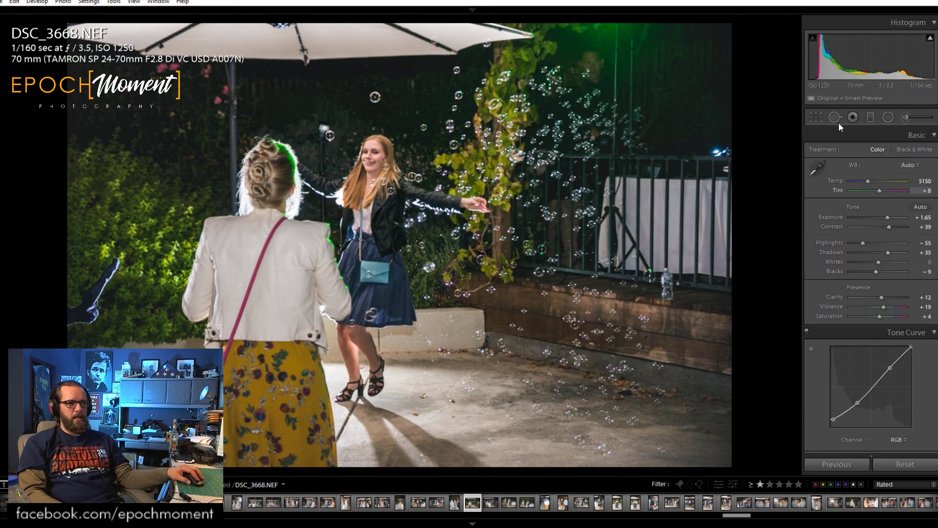
Crop the bubble photo tighter at its original aspect ratio, cutting off the umbrella above the two women.
click(815, 117)
drag(400, 22, 403, 51)
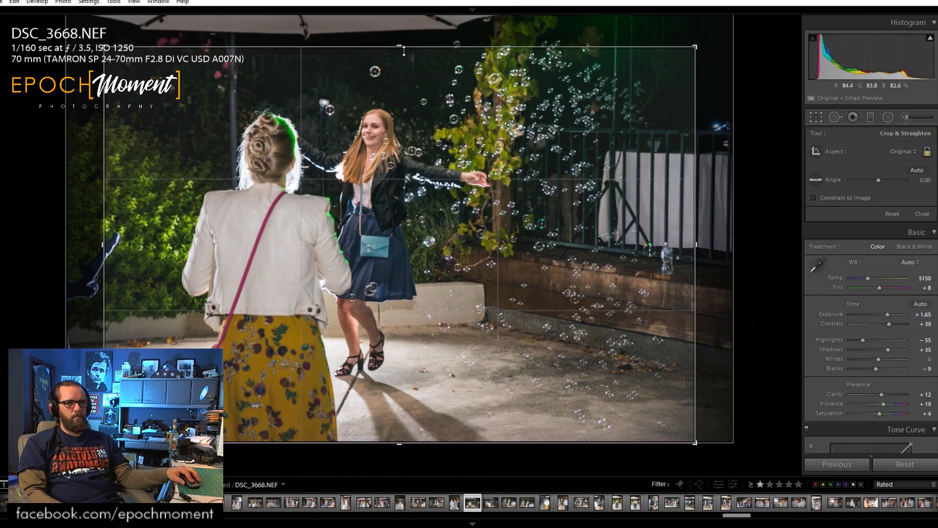
drag(417, 136, 457, 143)
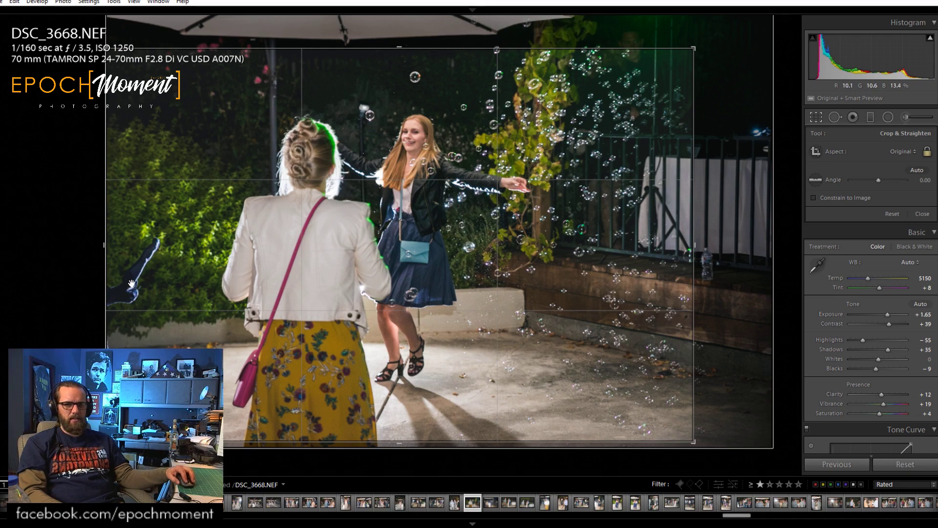
key(r)
click(91, 296)
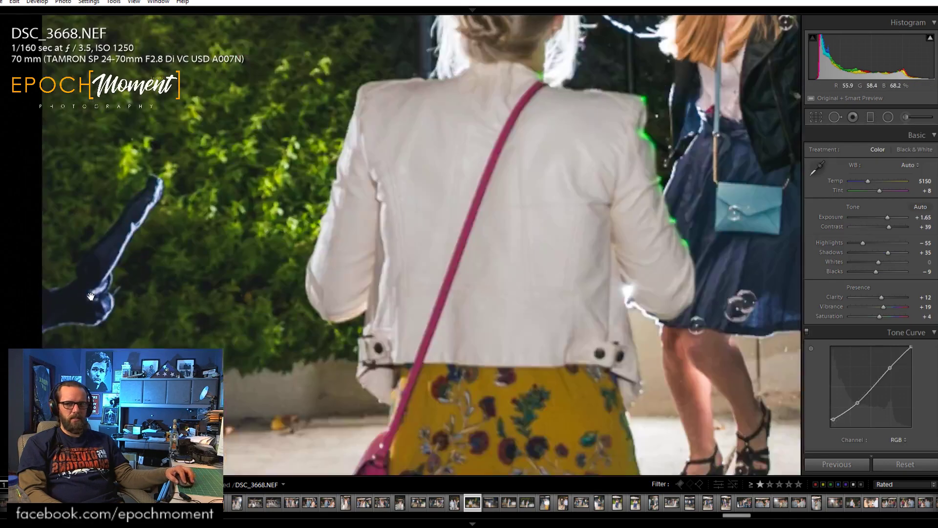
drag(91, 296, 330, 212)
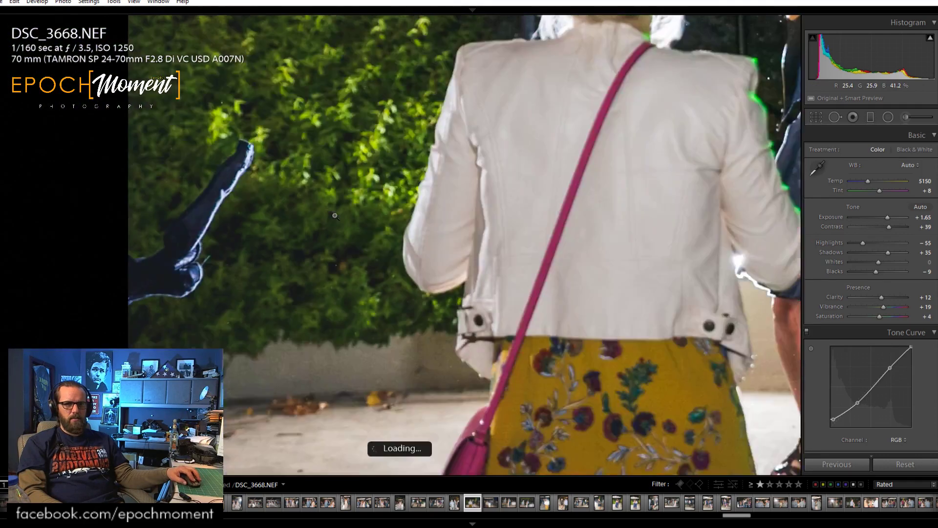
click(335, 216)
key(q)
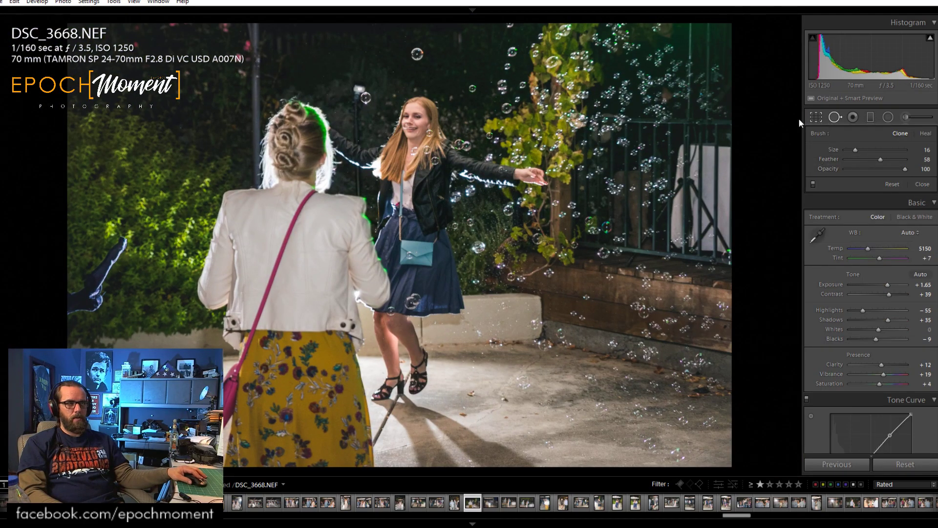
Tighten and reposition the crop around the two women so the stray leg at the photo's left edge is cut out.
key(r)
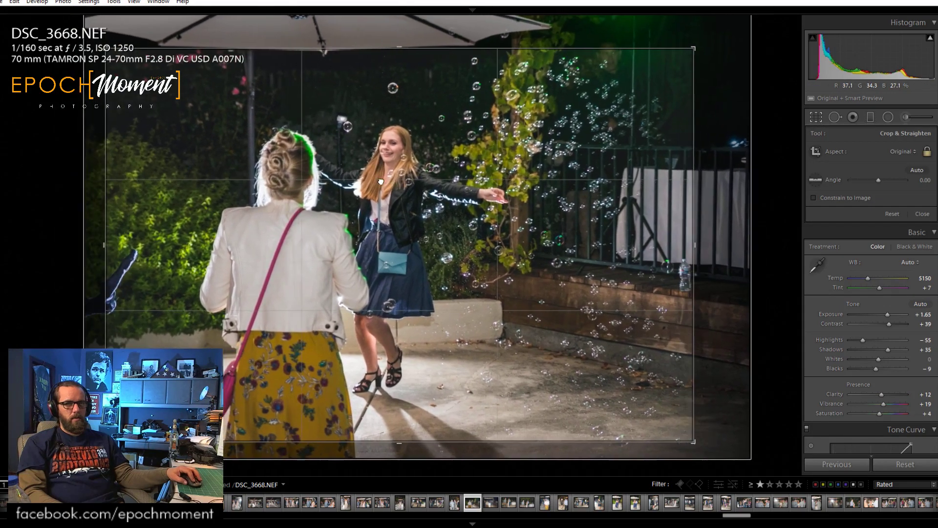
drag(381, 182, 359, 184)
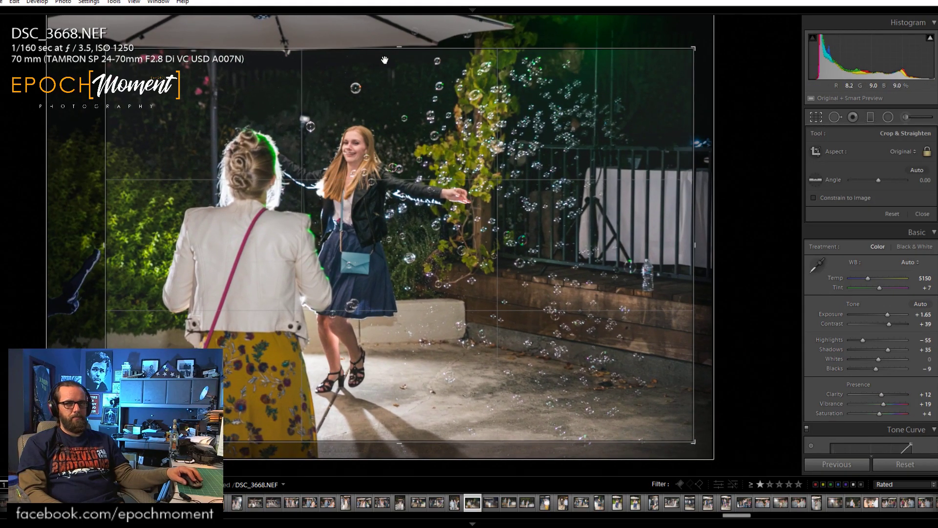
drag(384, 60, 411, 204)
drag(439, 241, 441, 257)
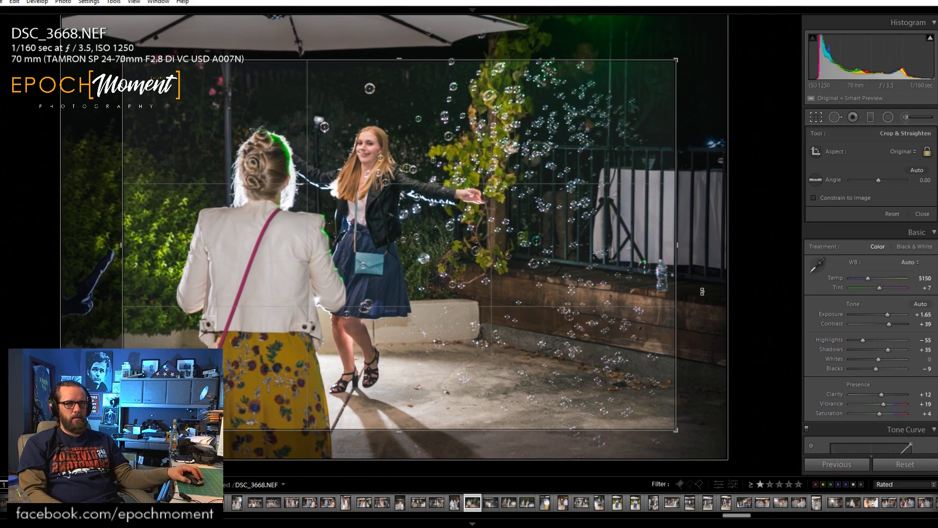
drag(677, 251, 664, 252)
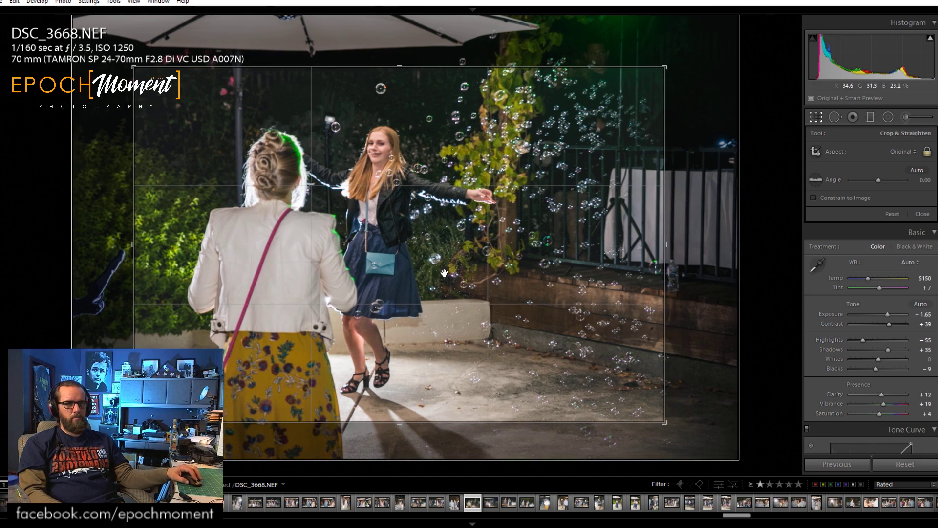
drag(445, 274, 447, 270)
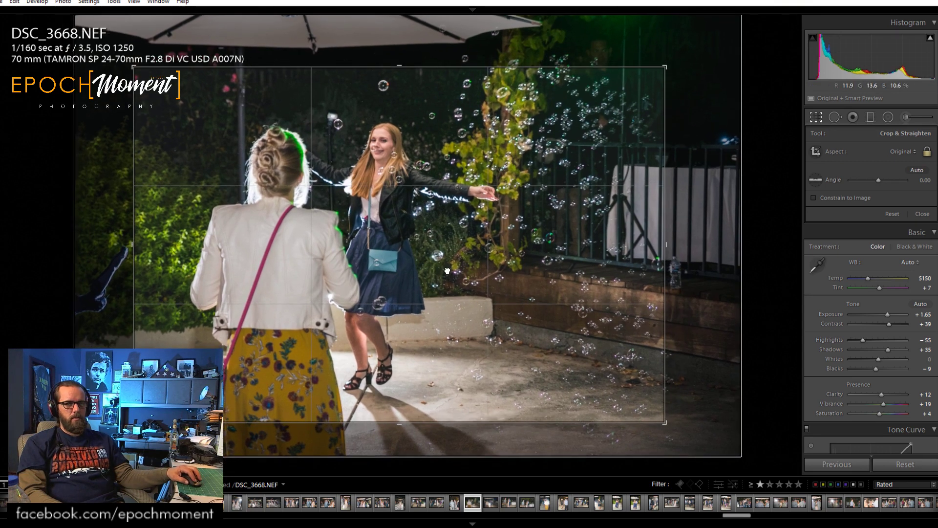
key(Return)
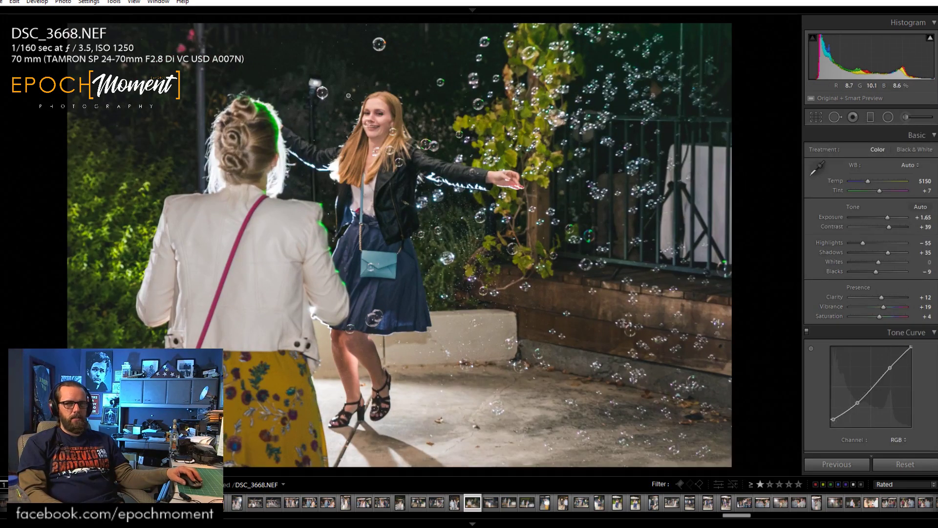
click(335, 128)
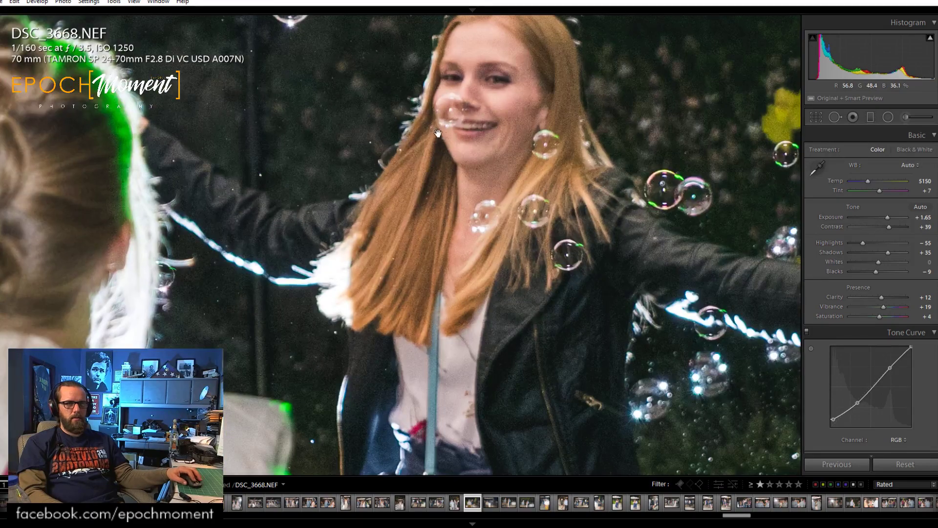
drag(483, 171, 379, 167)
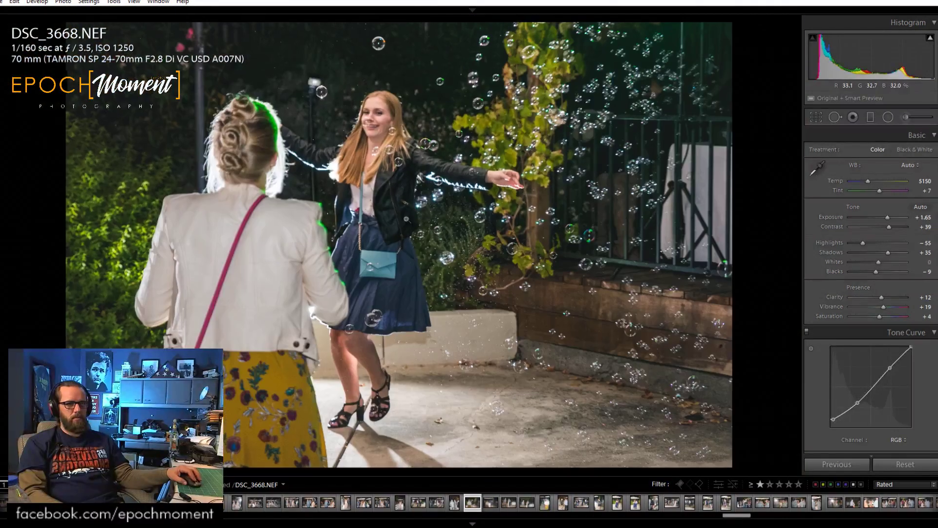
click(319, 104)
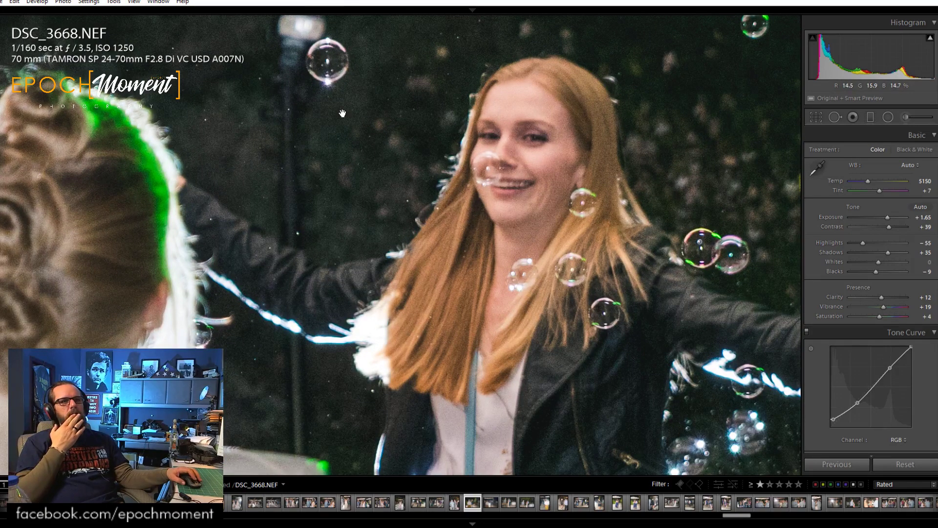
click(343, 113)
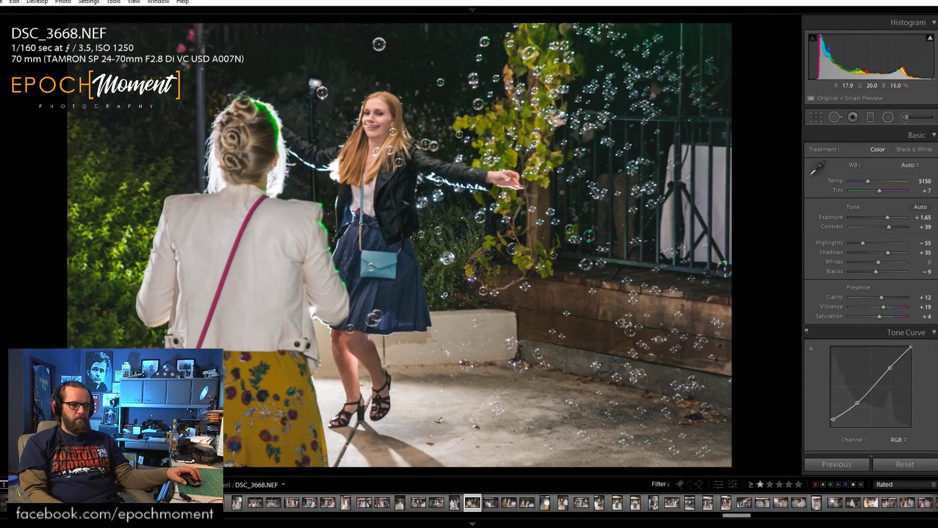
Convert the photo to black and white, and set Whites to +50 and Blacks to -46.
click(910, 149)
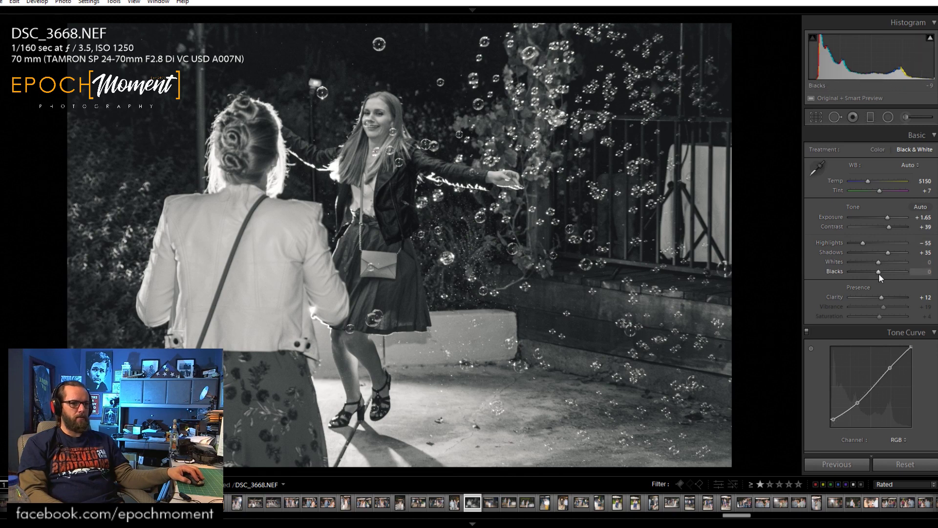
scroll(812, 414, down, 4)
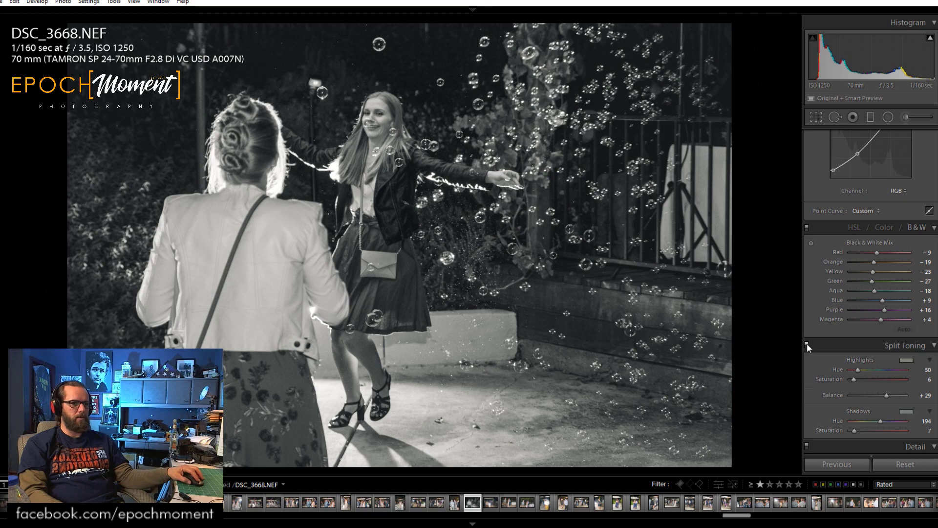
scroll(825, 311, up, 3)
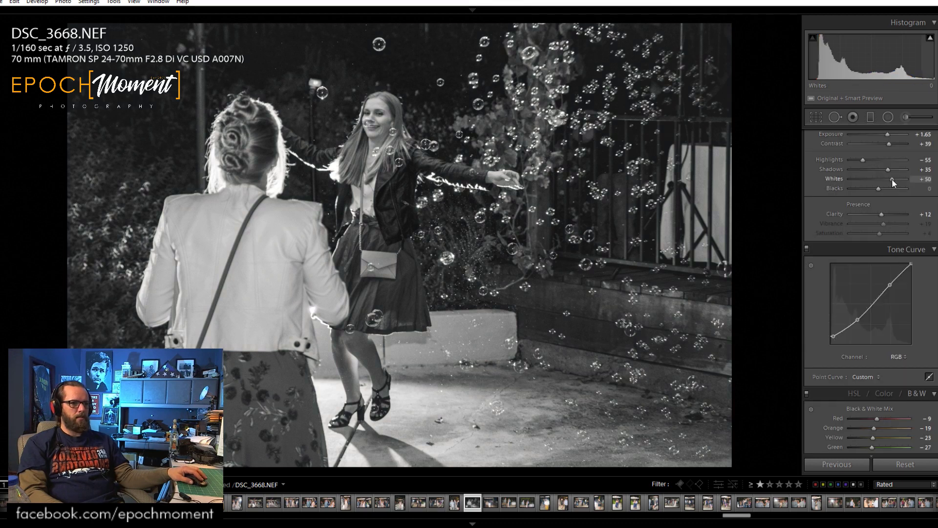
click(864, 189)
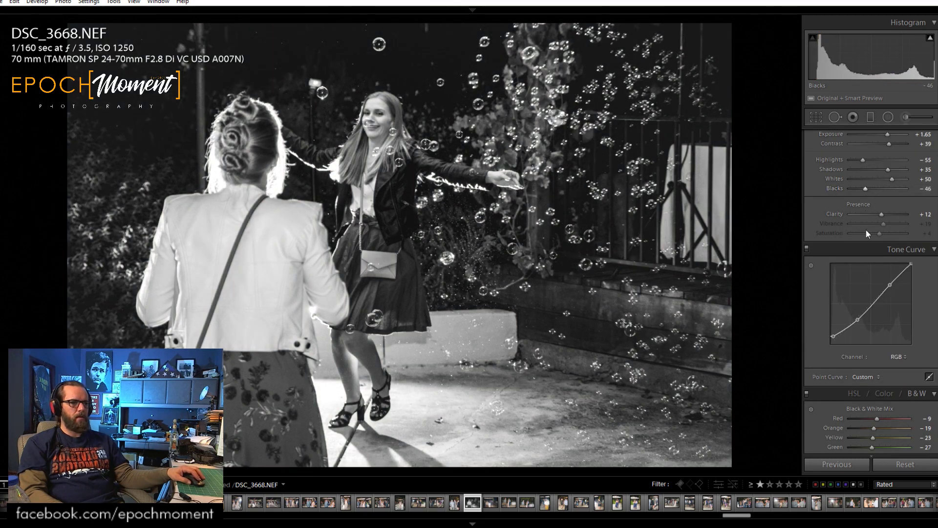
Raise the black end and lower the white end of the RGB tone curve, and set Blacks to -62.
drag(831, 336, 832, 333)
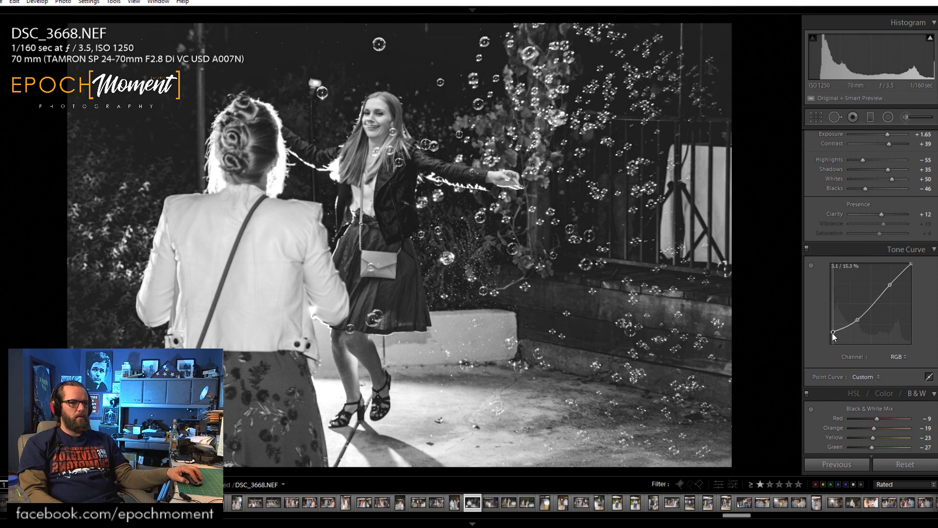
drag(911, 264, 860, 272)
scroll(812, 285, up, 3)
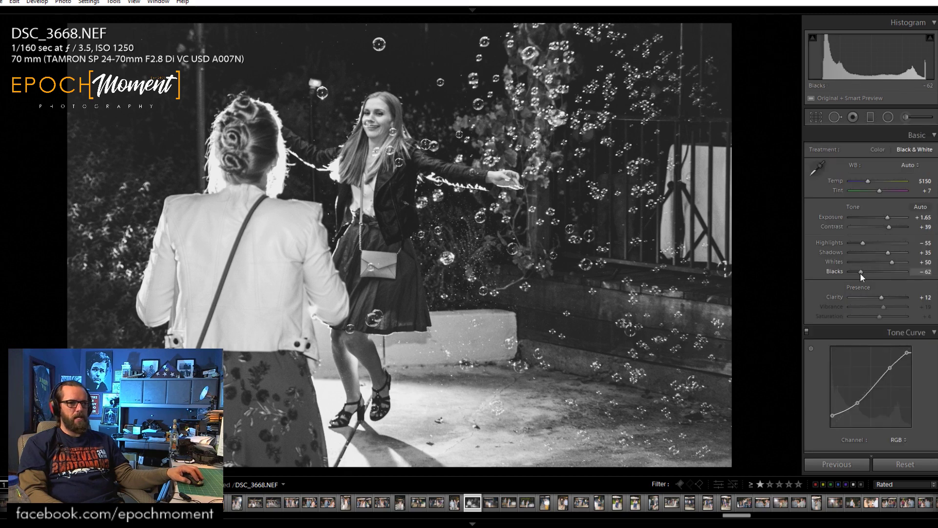
Add an inverted radial filter around the dancing woman with Shadows 75, Whites 17 and Blacks -21.
click(889, 117)
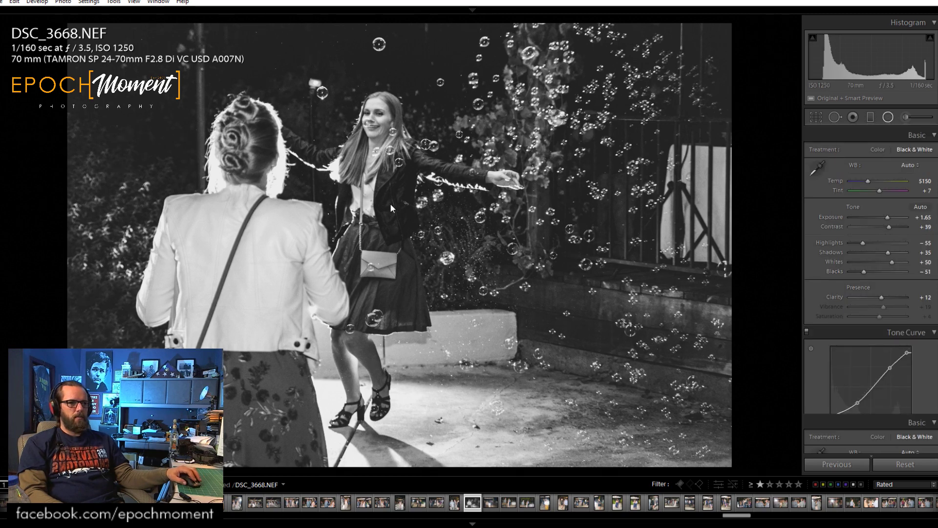
click(386, 224)
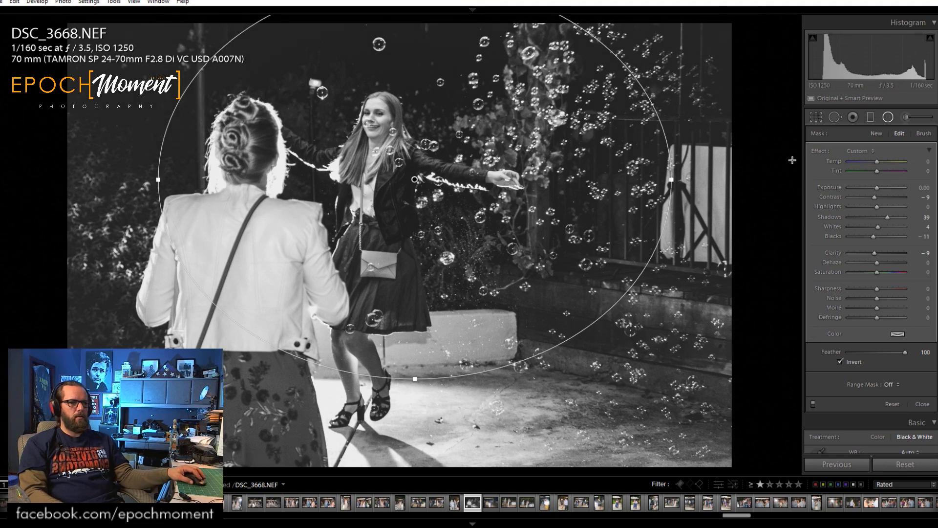
mouse_move(878, 226)
mouse_down()
mouse_move(871, 236)
mouse_move(893, 216)
mouse_up()
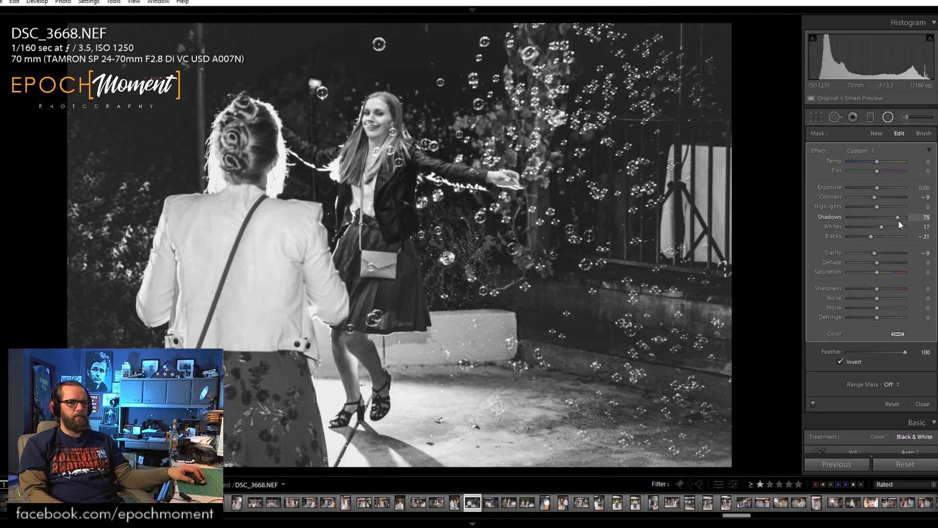
click(888, 117)
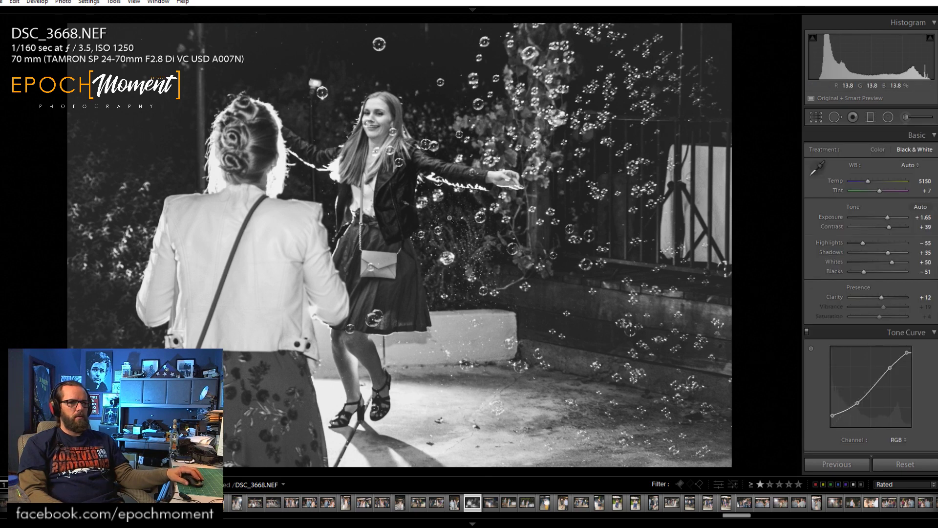
Apply the previous photo's settings to DSC_3669, and set Exposure to +1.22, Highlights to -68 and Shadows to +15.
key(Right)
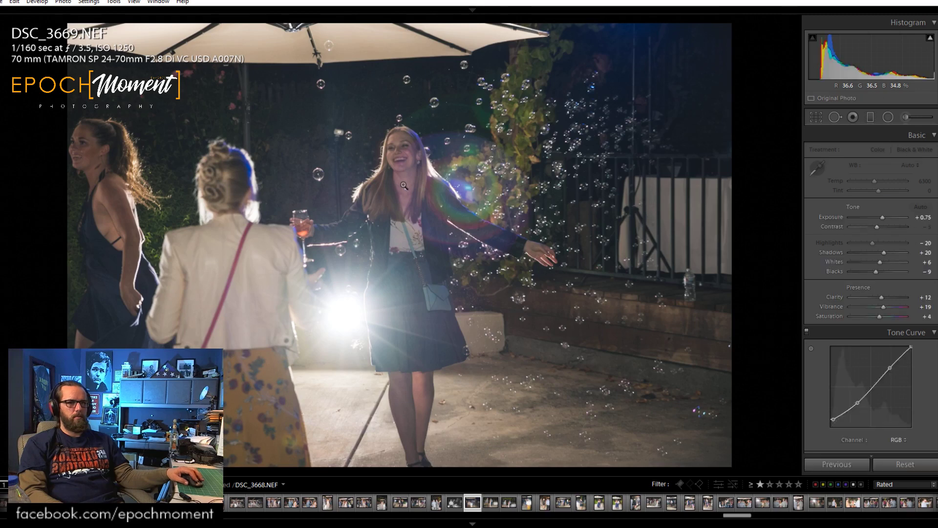
click(403, 185)
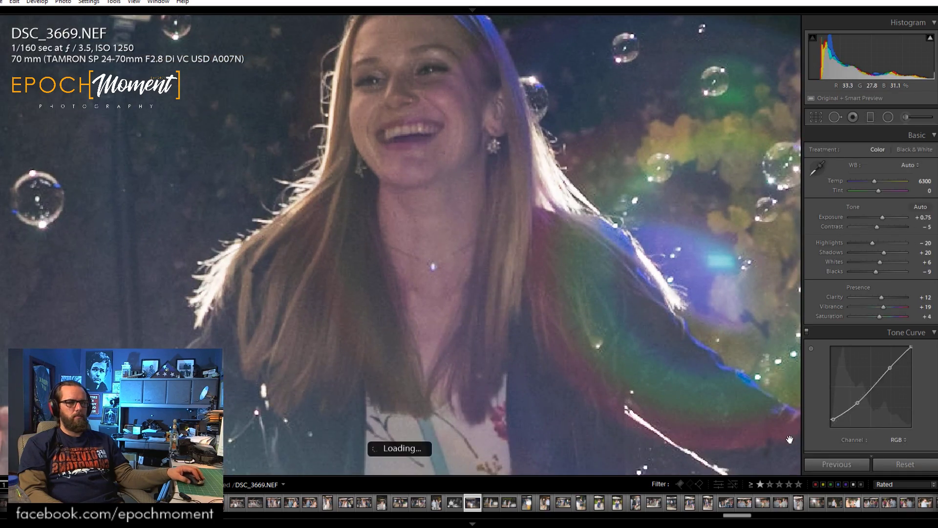
click(841, 463)
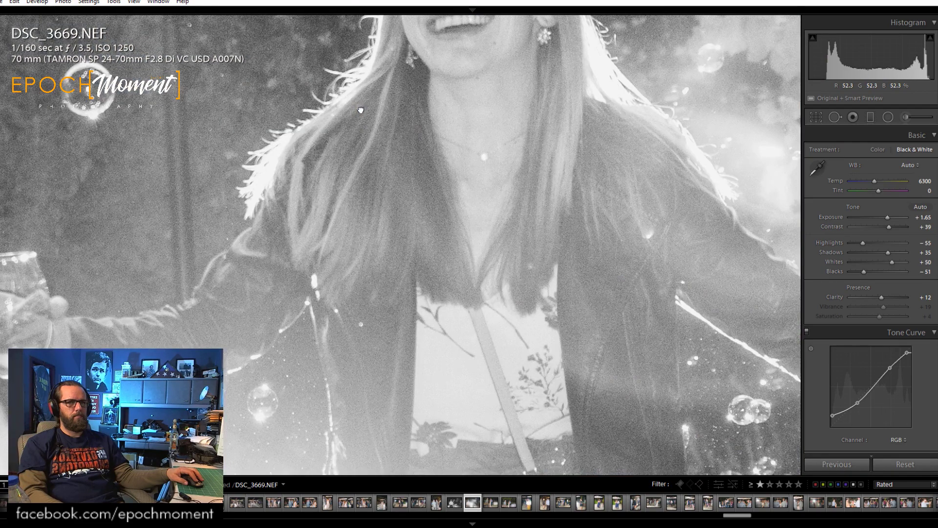
click(361, 108)
drag(862, 243, 884, 219)
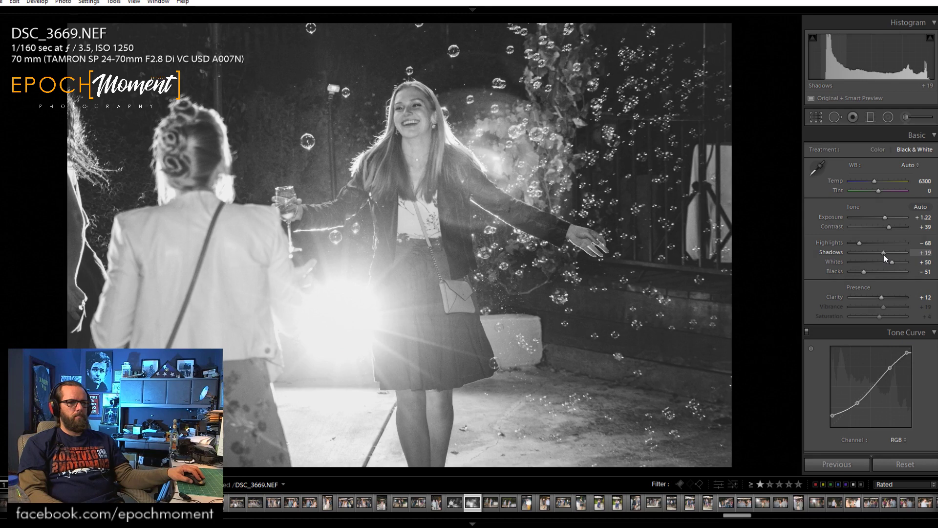
Crop DSC_3669 to a wide custom ratio that cuts off the umbrella and lower legs but keeps the photo's left edge.
click(816, 116)
drag(508, 205, 620, 202)
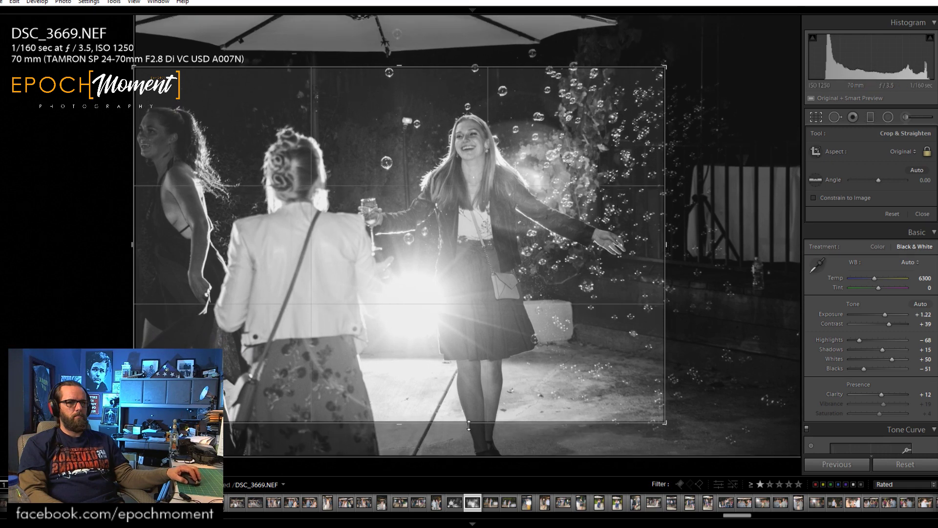
drag(469, 423, 470, 406)
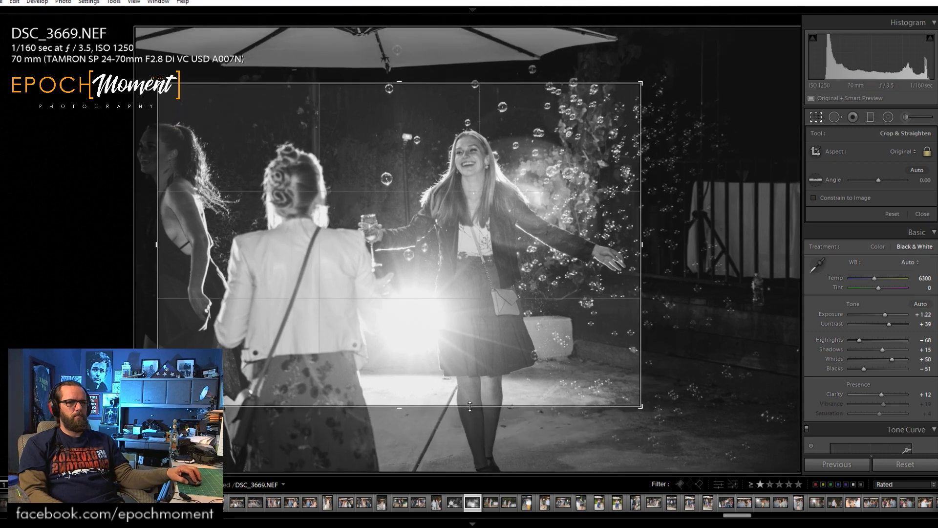
click(926, 152)
drag(156, 206, 113, 206)
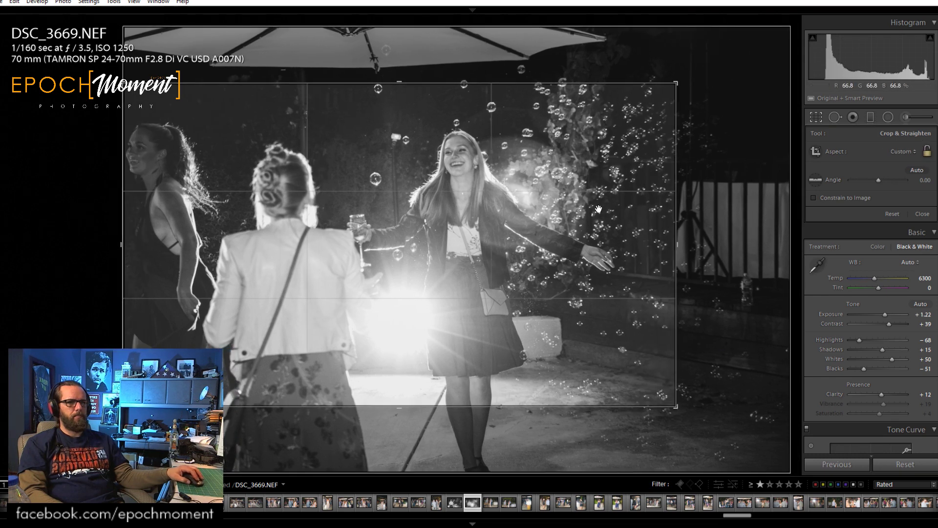
drag(685, 183, 685, 185)
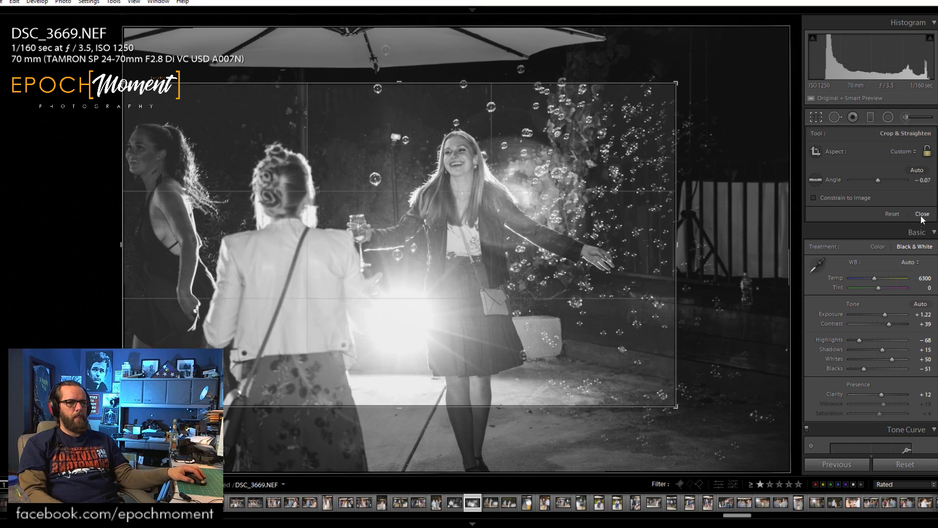
click(922, 214)
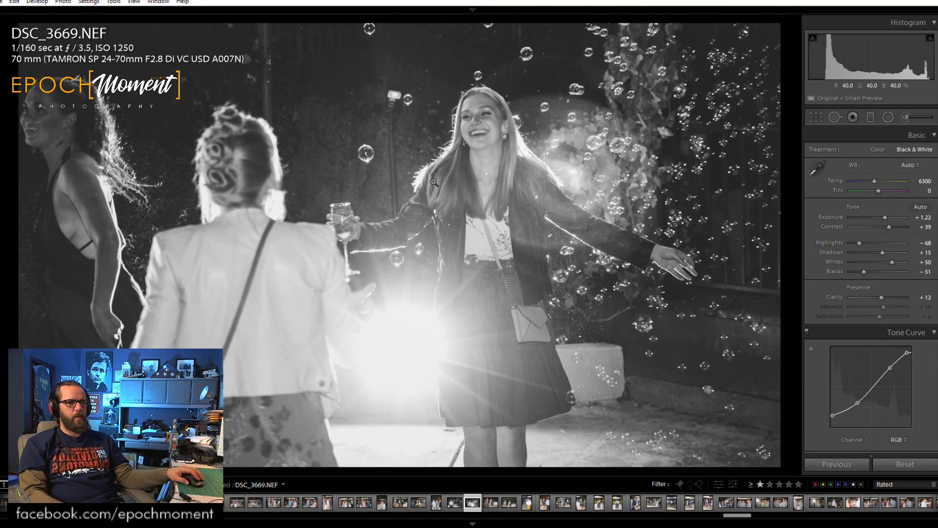
Check the faces in DSC_3670 up close and set Contrast to +21, Highlights to -60, Temp to 5350 and Shadows to +30.
key(Right)
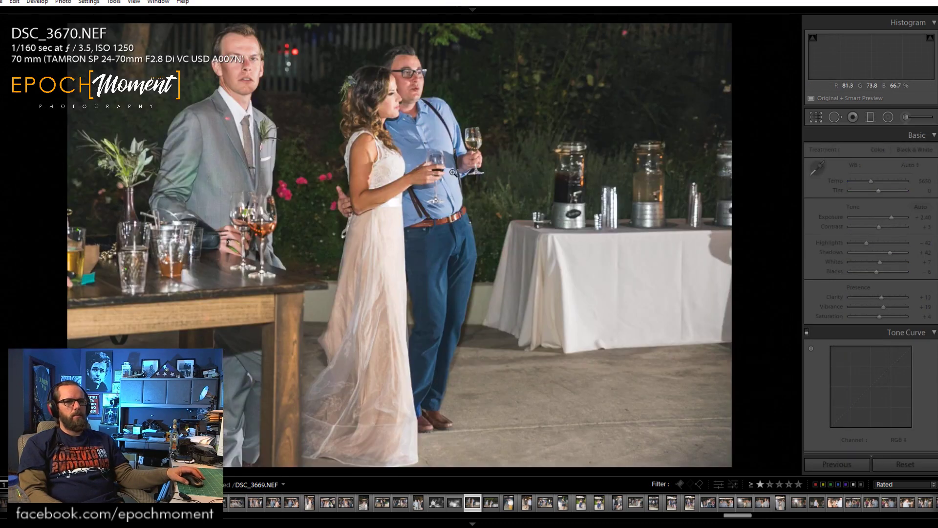
click(396, 84)
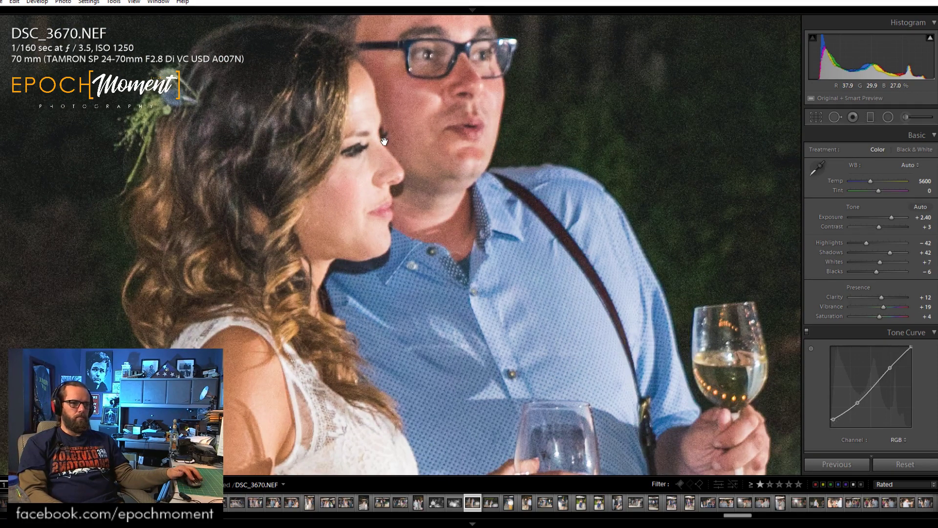
click(386, 143)
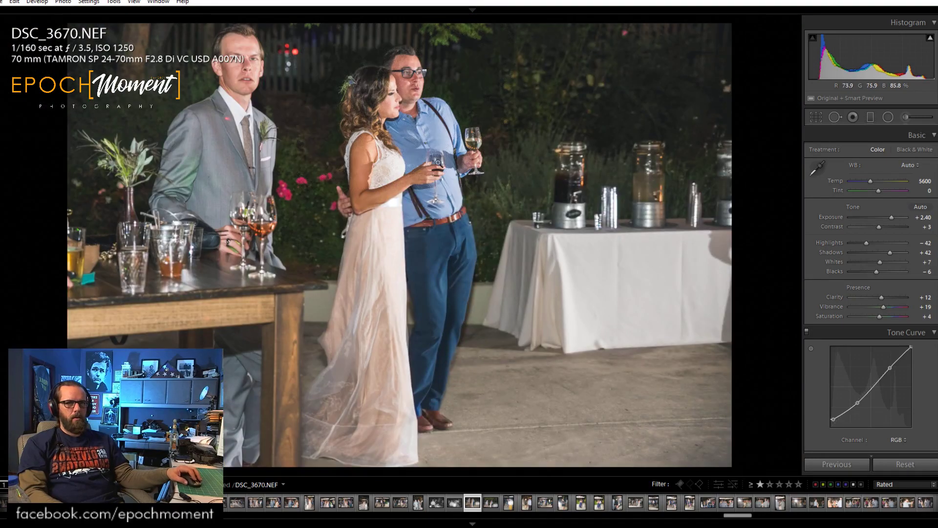
click(246, 71)
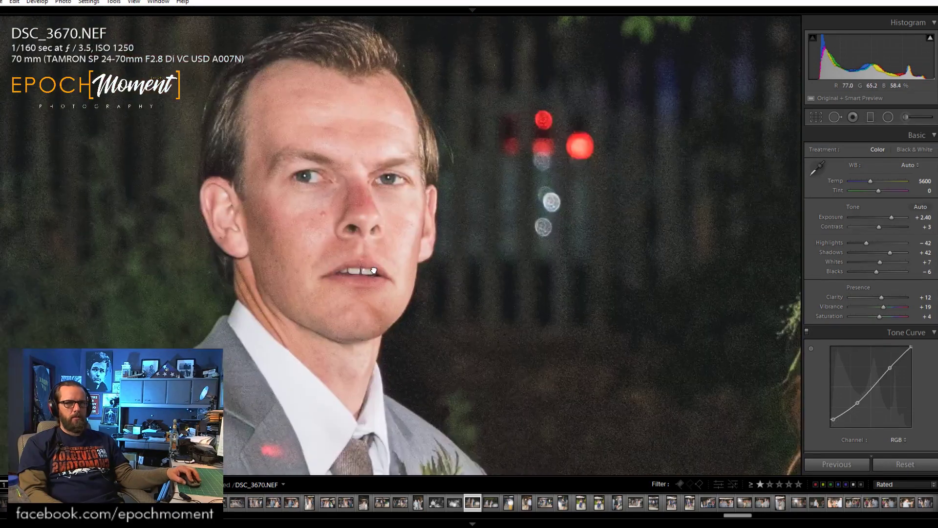
click(373, 264)
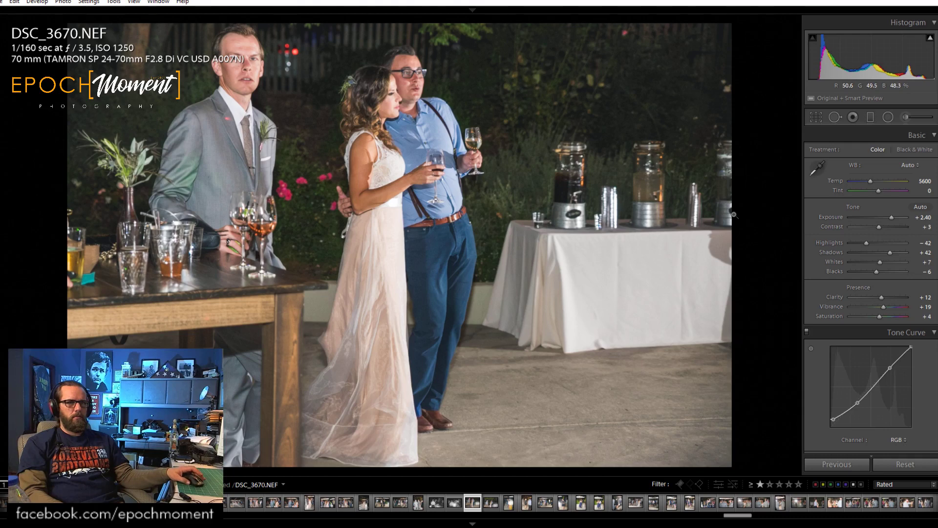
drag(878, 227, 884, 227)
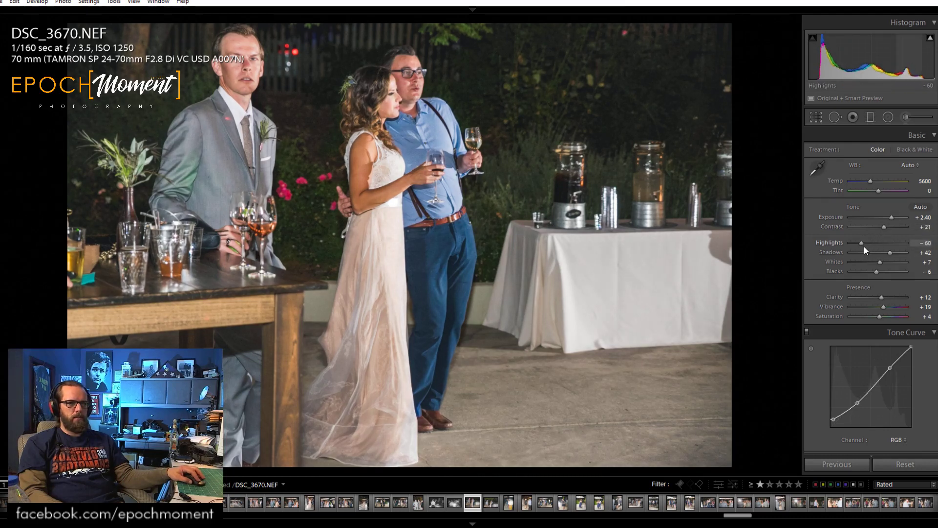
drag(870, 180, 868, 181)
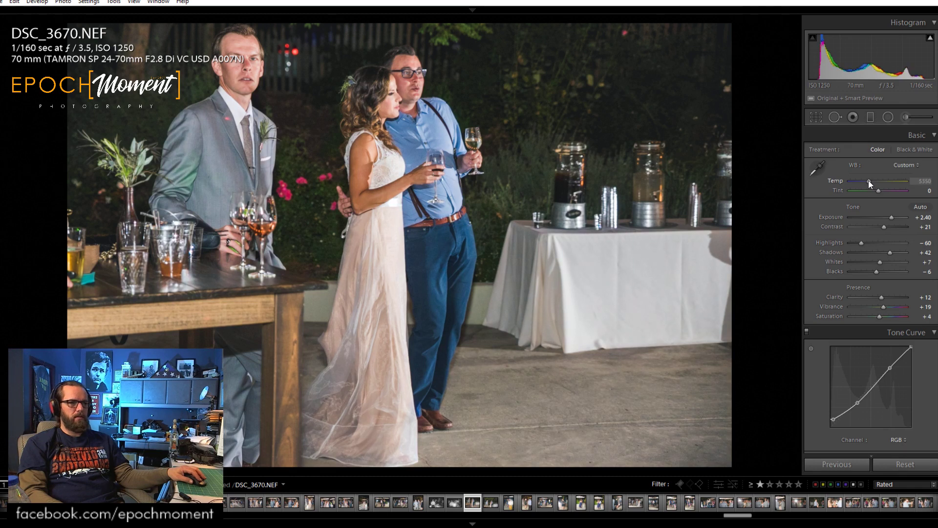
drag(888, 255, 887, 257)
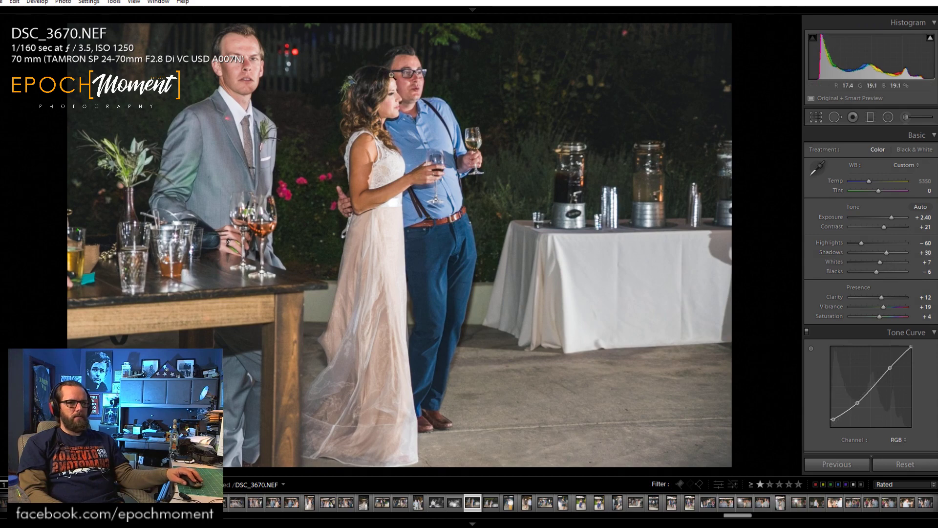
click(405, 75)
click(416, 103)
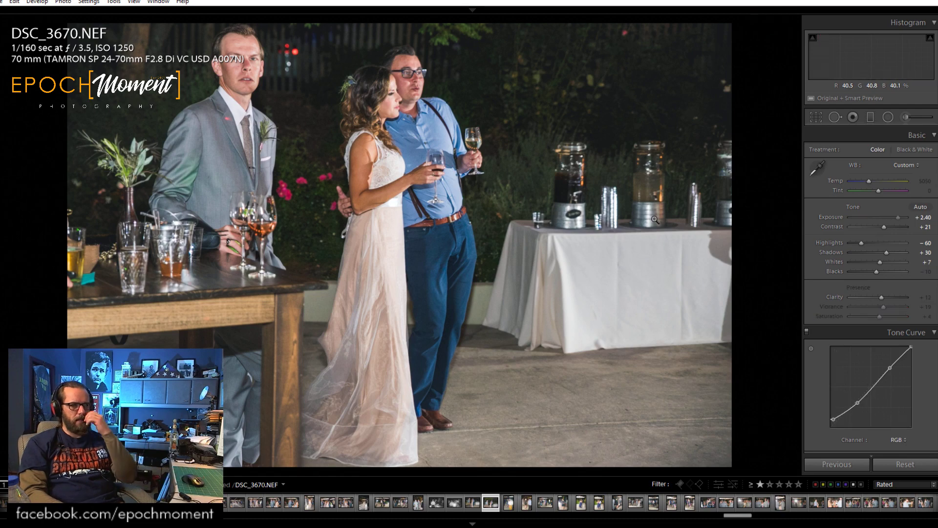
Apply the previous photo's settings to DSC_3671, set its Exposure to +3.11 and compare it with DSC_3670.
key(Right)
click(453, 187)
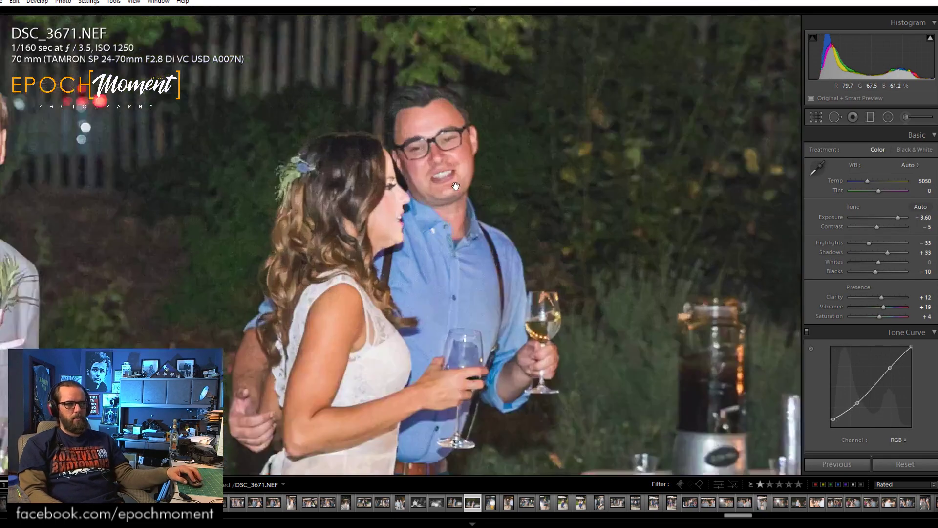
drag(318, 232, 730, 301)
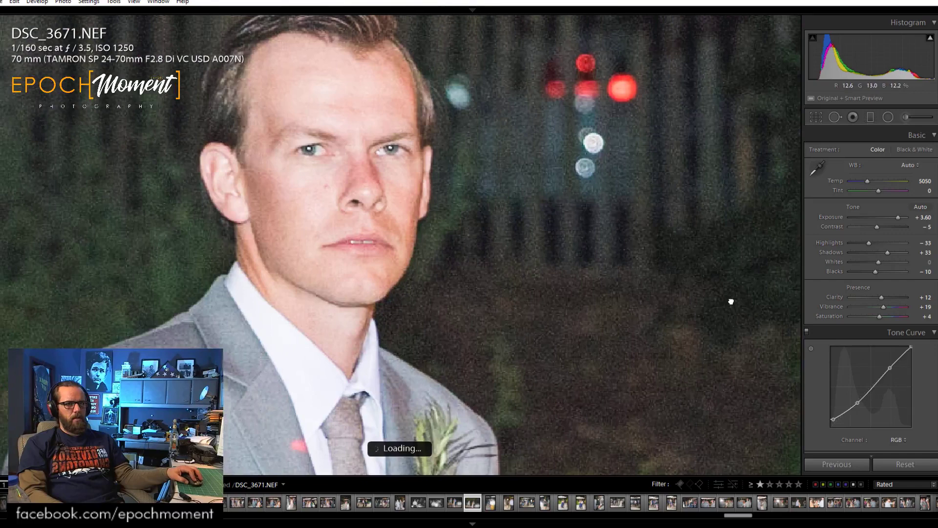
click(841, 463)
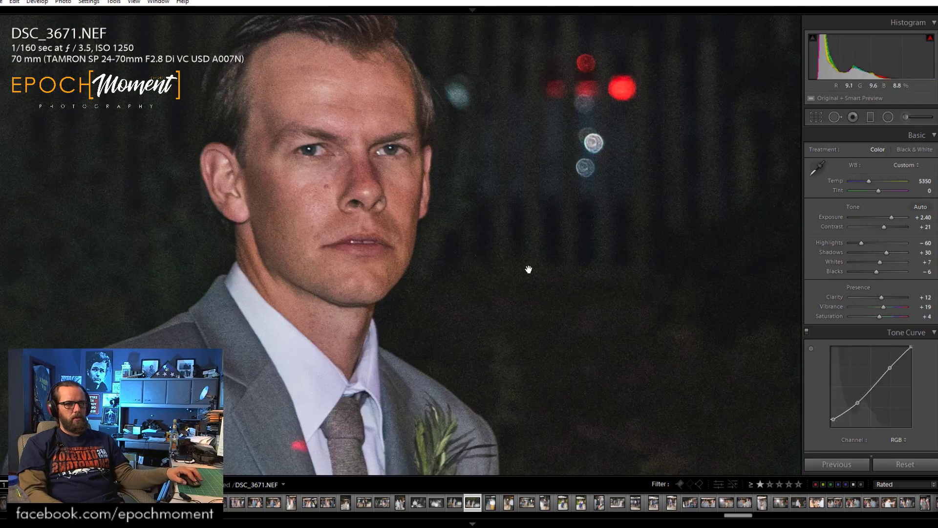
click(528, 269)
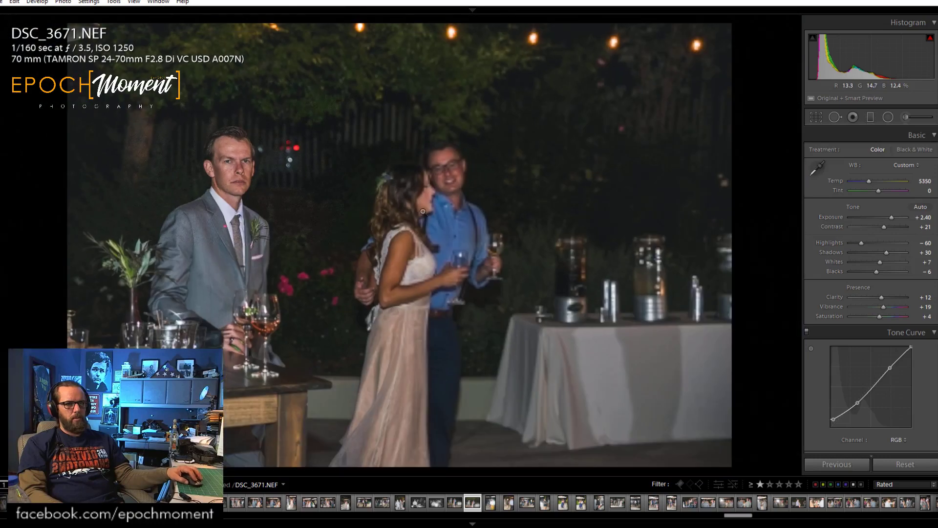
click(374, 211)
drag(893, 215, 896, 217)
click(243, 206)
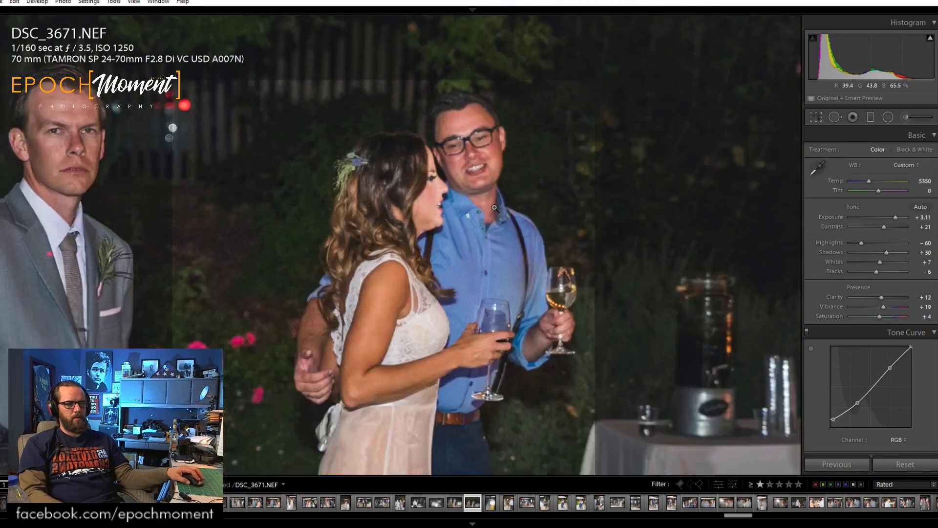
key(Left)
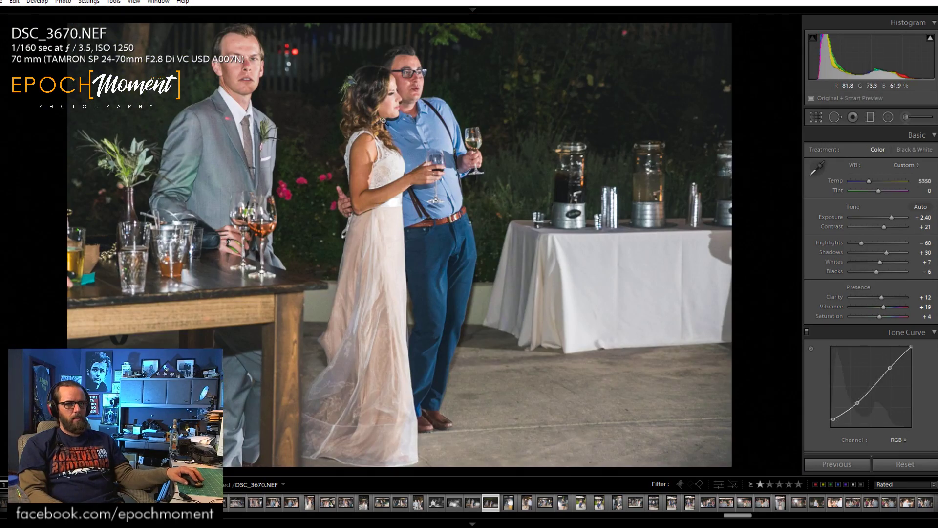
key(Right)
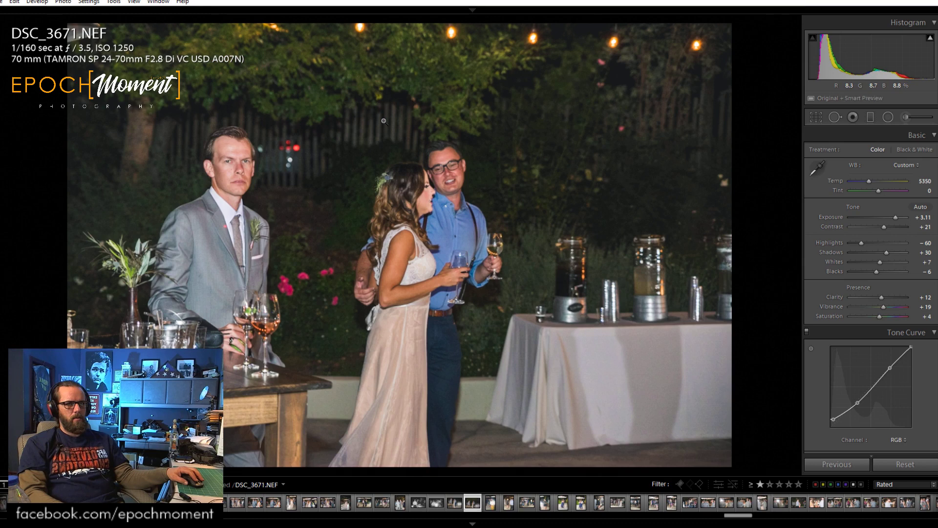
Crop out the string lights of DSC_3671 at the original aspect ratio, and set Exposure to +2.84, Highlights to -14 and Shadows to +21.
click(815, 117)
drag(399, 21, 489, 141)
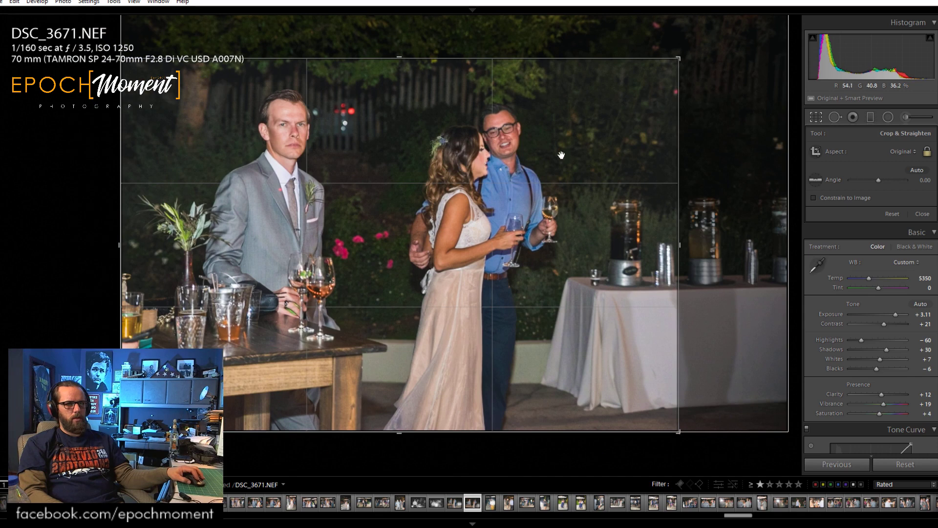
click(922, 213)
click(892, 218)
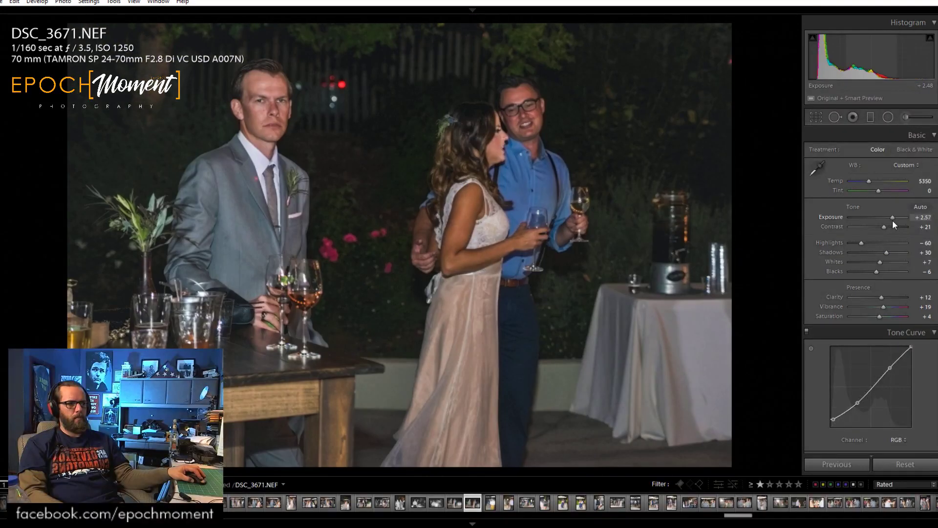
drag(892, 220, 885, 254)
Check the suited man's face up close and remove the star rating from DSC_3671.
click(278, 115)
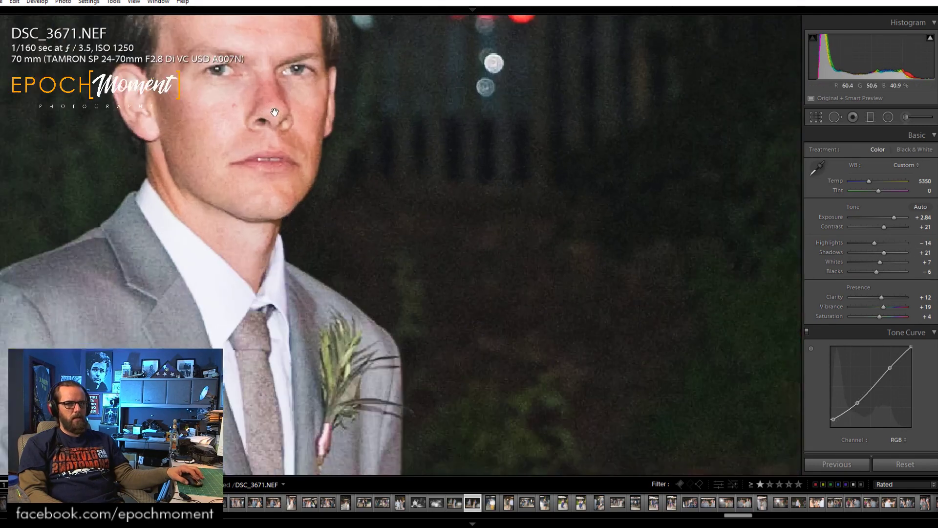
drag(277, 115, 329, 169)
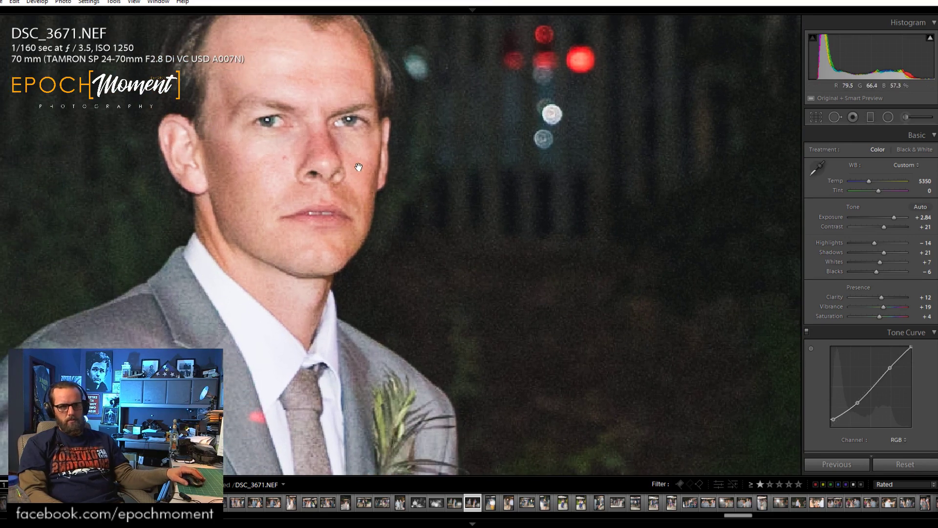
click(370, 151)
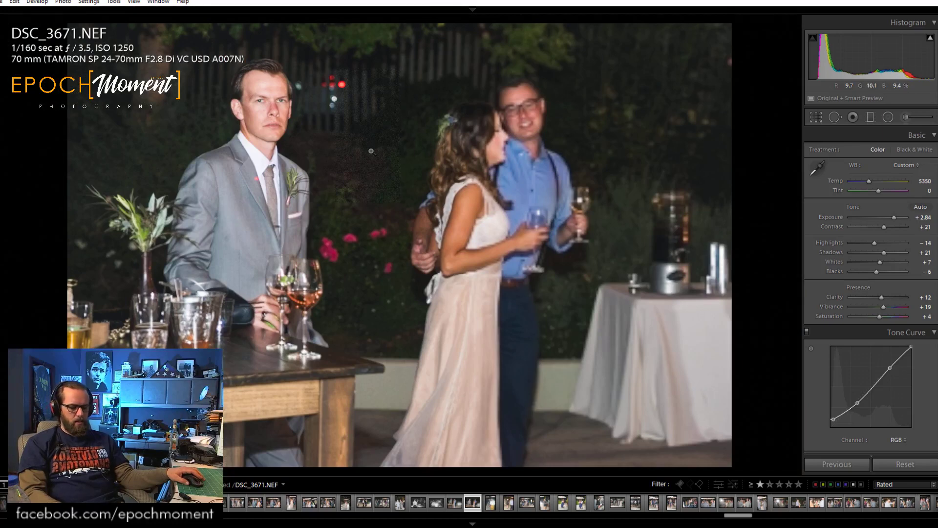
key(0)
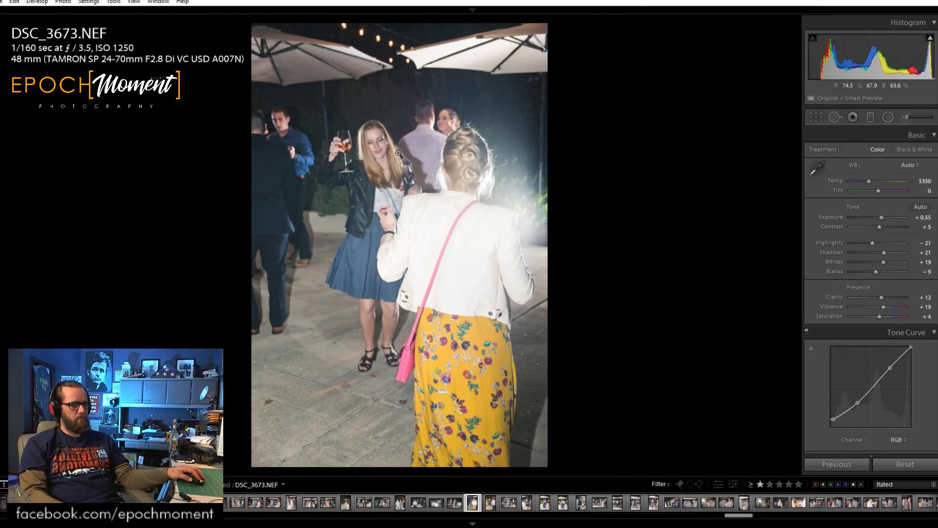
Check the blonde woman's face and the white jacket up close and remove the star rating from DSC_3673.
click(373, 151)
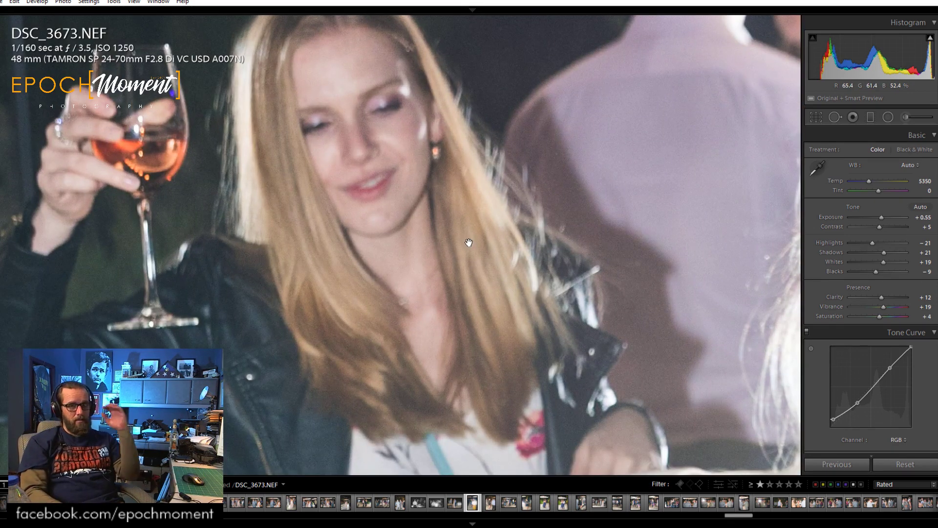
drag(468, 242, 252, 165)
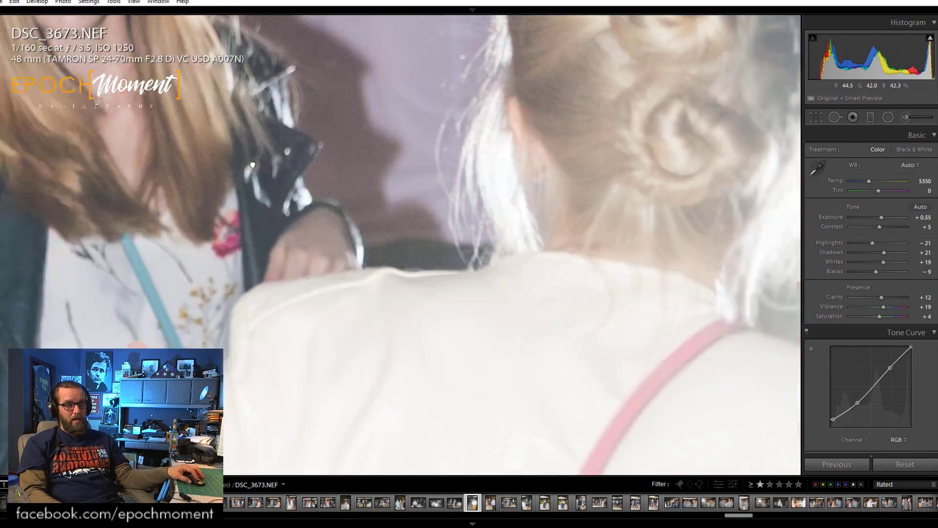
click(360, 215)
key(0)
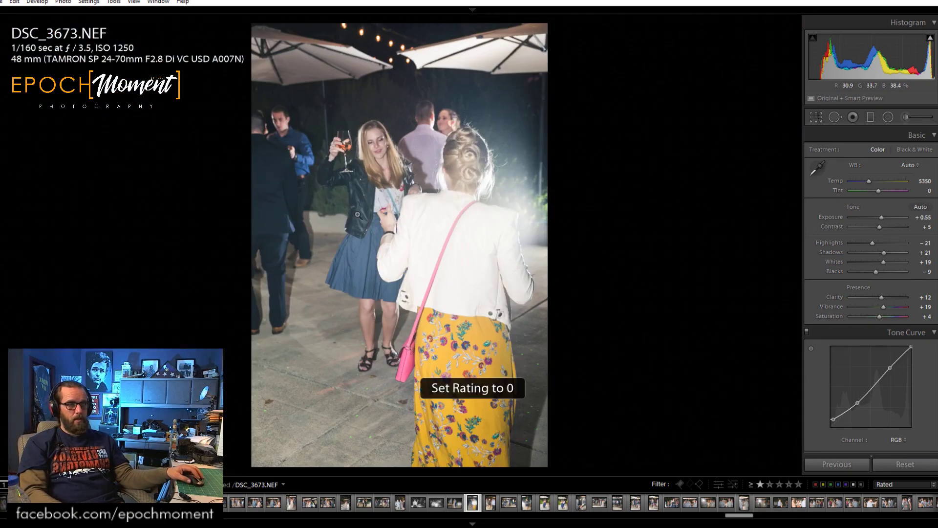
Go to DSC_3675, zoom in on the blonde woman's face and set Contrast to +21, Highlights to -71 and Temp to 6054.
key(Right)
click(366, 149)
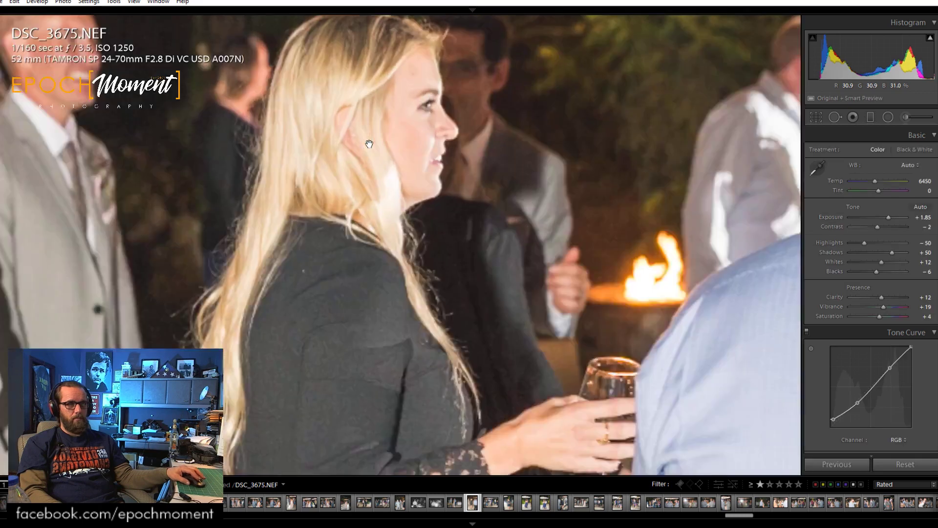
click(882, 228)
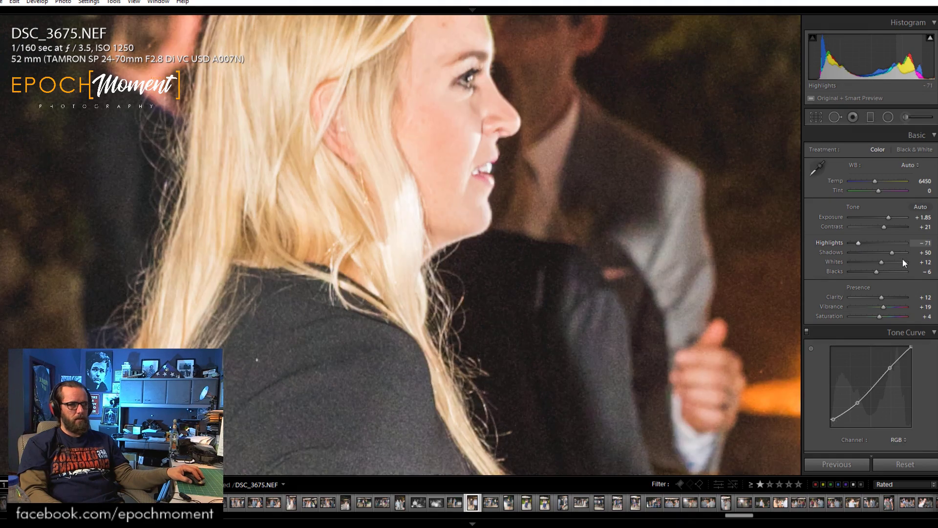
drag(875, 180, 874, 181)
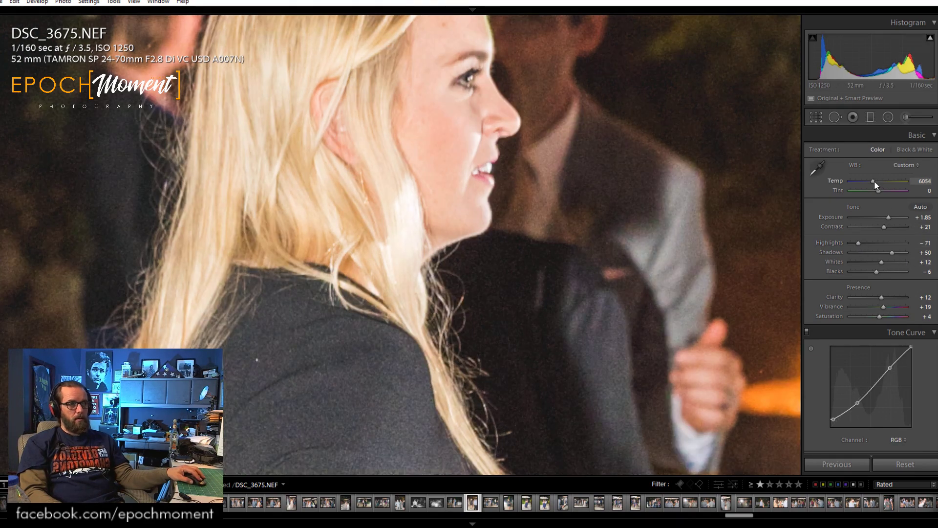
click(459, 104)
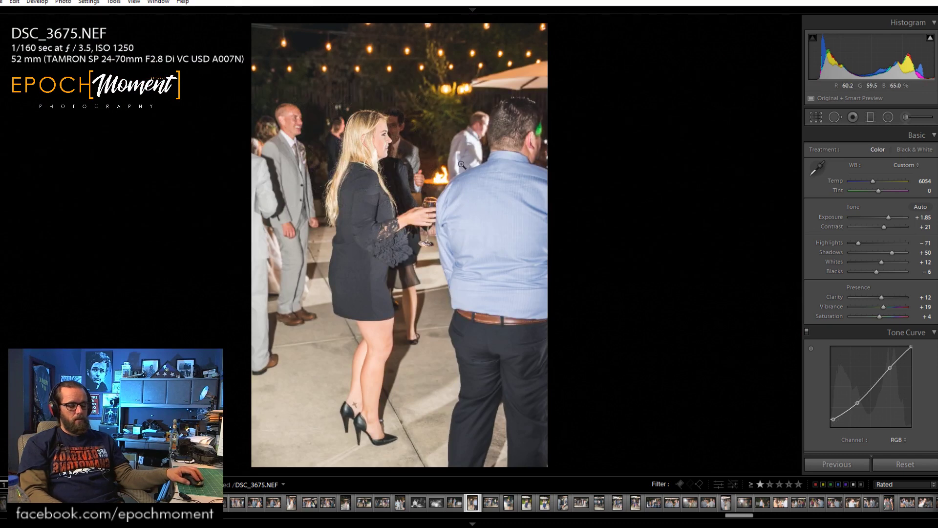
Set Shadows to +32 and Temp to 5874 on DSC_3675 while checking the woman's skin tone up close.
click(372, 138)
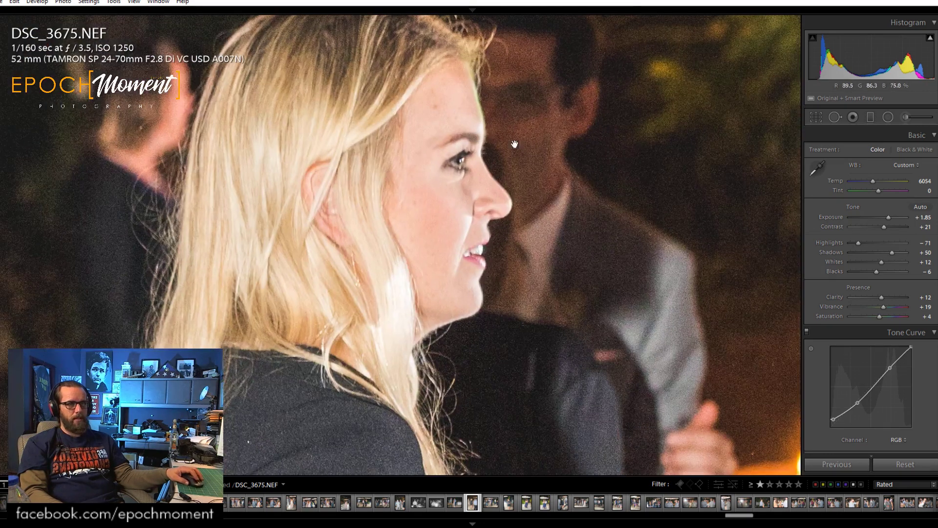
drag(887, 253, 885, 253)
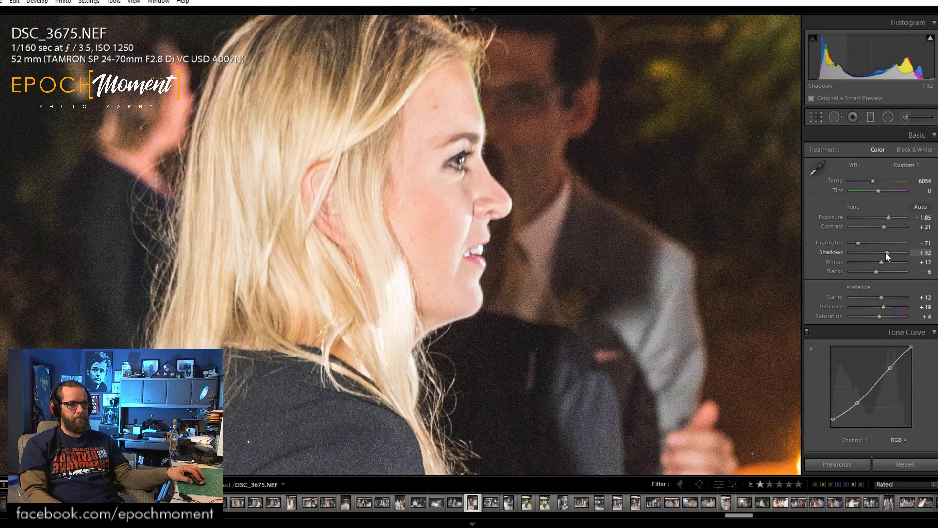
click(625, 233)
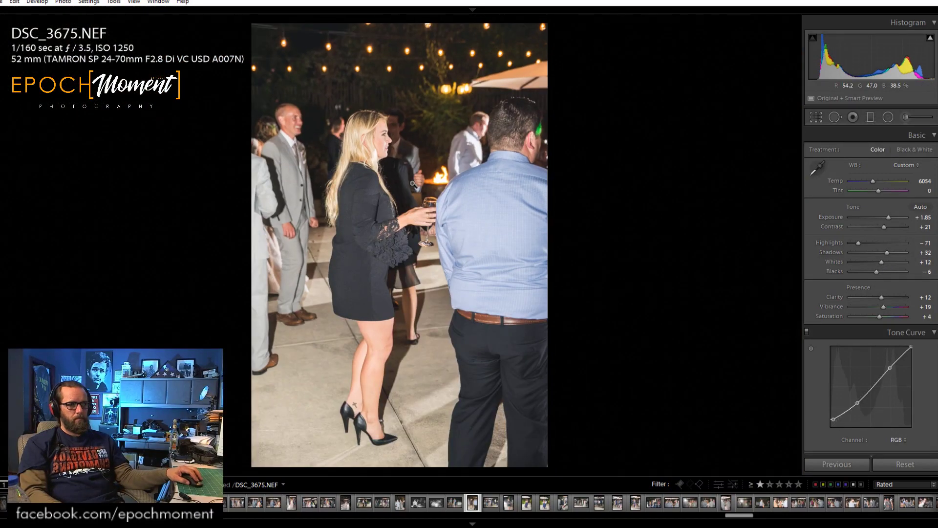
click(394, 140)
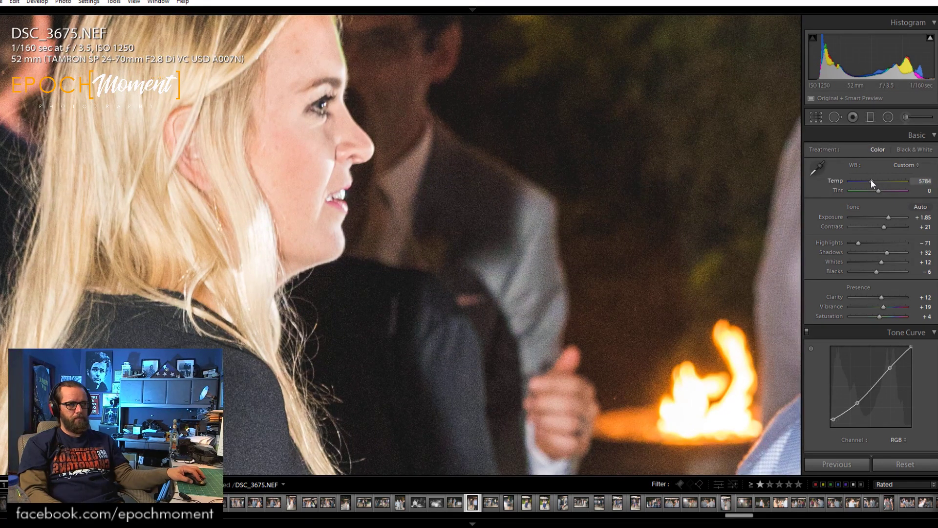
drag(871, 178, 872, 179)
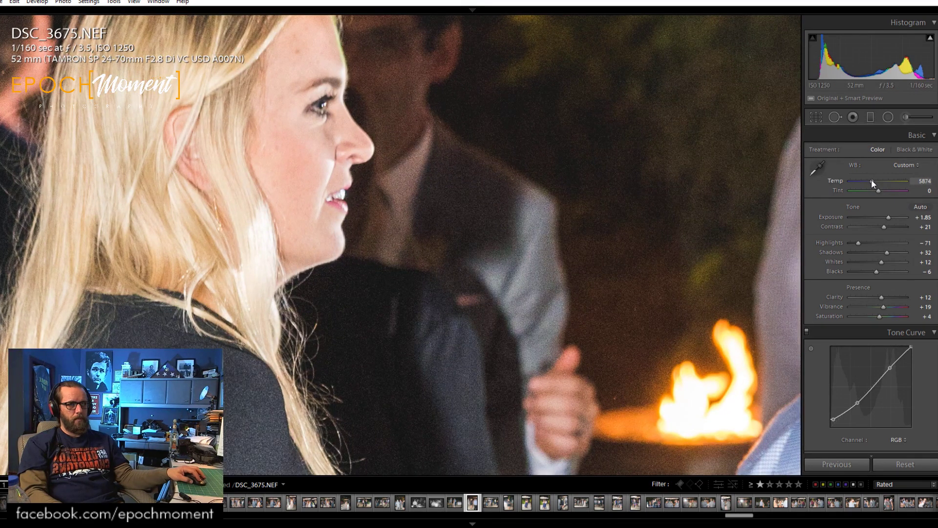
click(371, 129)
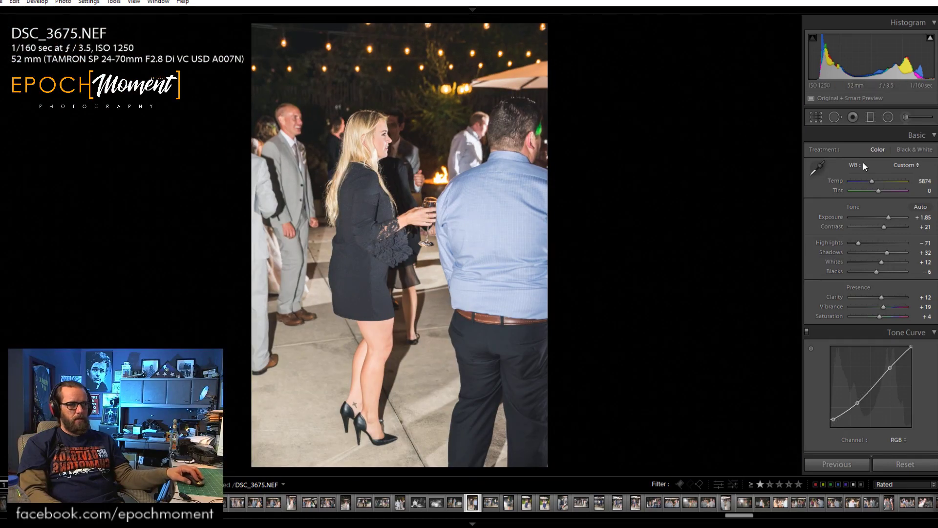
Convert DSC_3675 to black and white and set Clarity to +24, Whites to +41 and Blacks to -28.
click(911, 149)
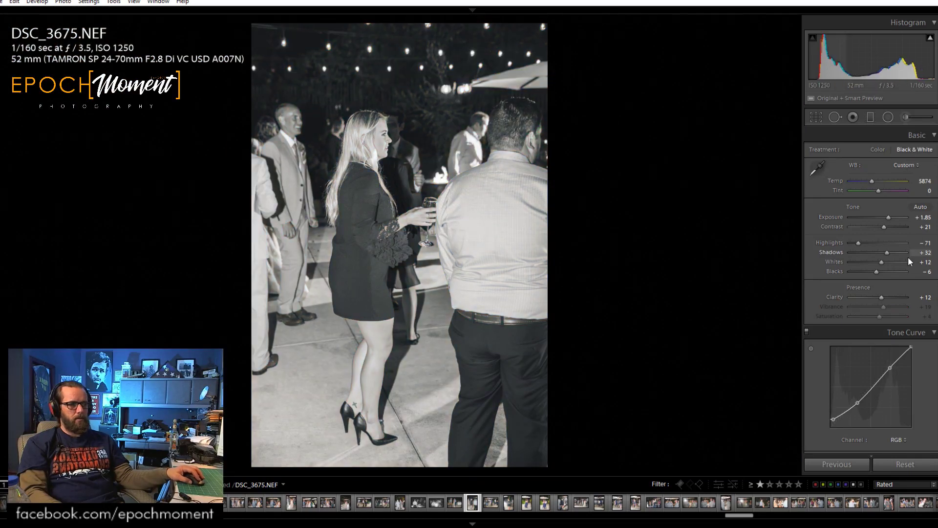
drag(881, 297, 887, 263)
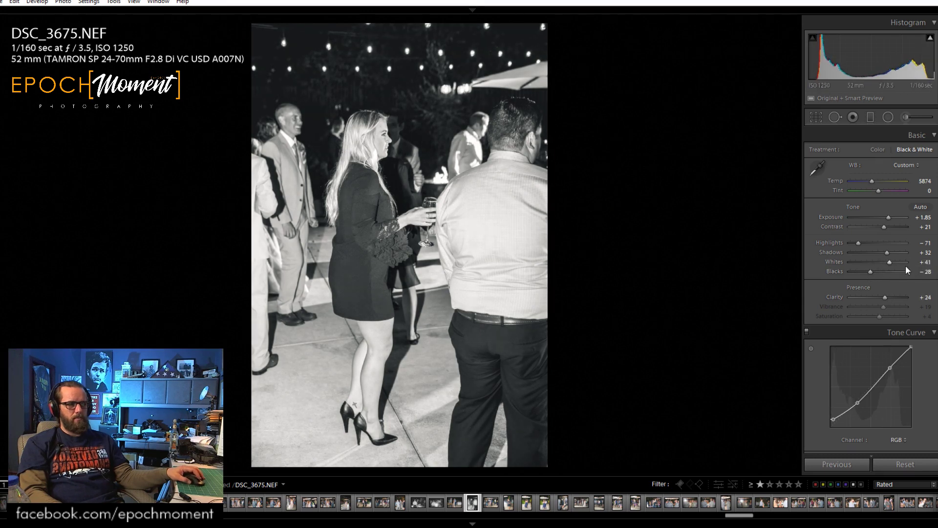
scroll(870, 313, down, 4)
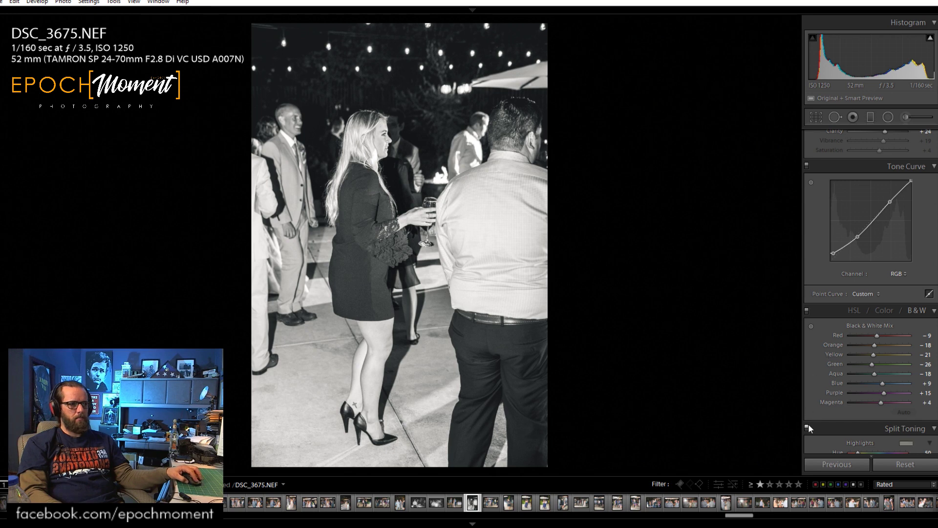
scroll(830, 259, up, 4)
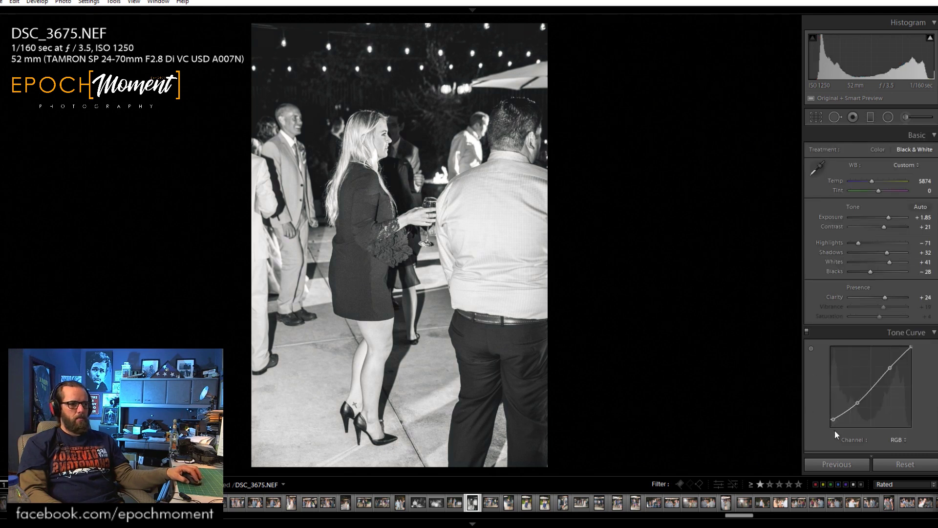
Fade DSC_3675 with the tone curve by raising its black point and lowering its white point slightly.
drag(832, 418, 832, 417)
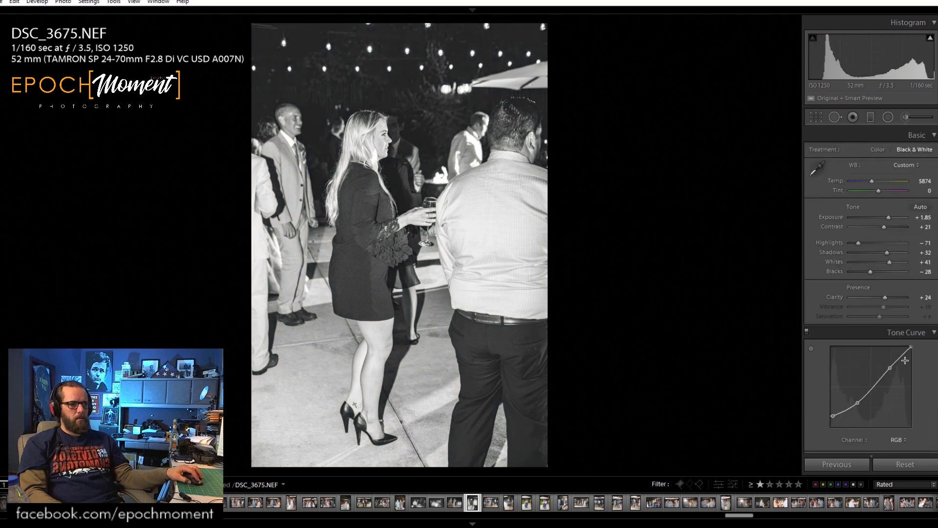
drag(909, 347, 908, 351)
drag(833, 416, 833, 414)
Set Shadows to +44, Whites to +44 and Highlights to -75 on the black-and-white photo.
drag(887, 253, 888, 252)
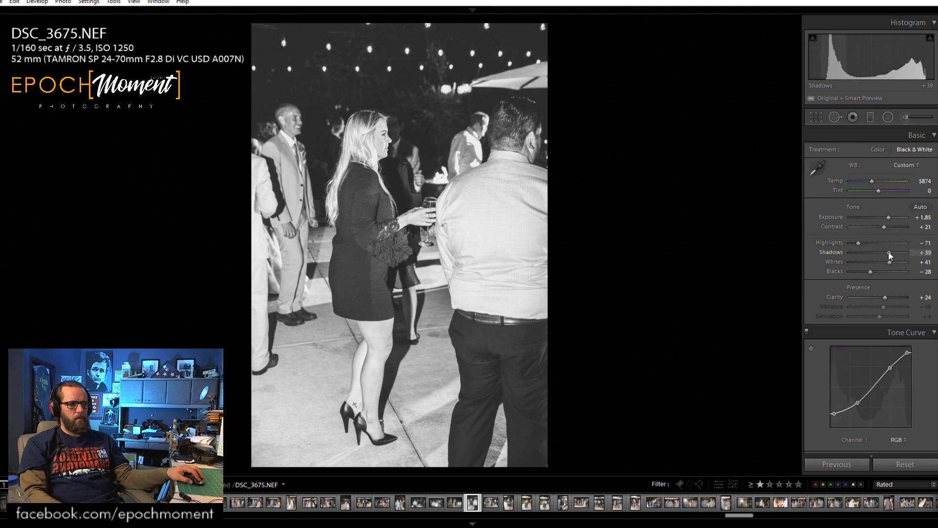
double_click(889, 252)
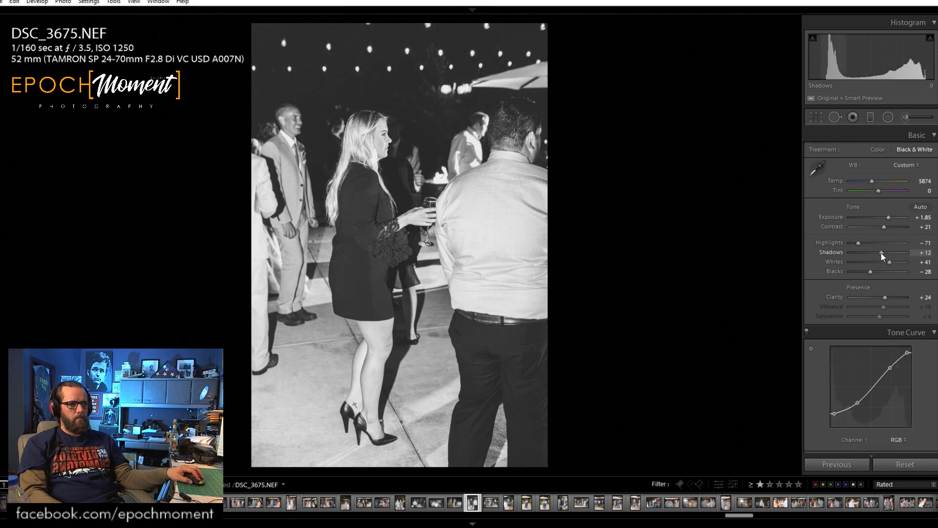
drag(882, 254, 857, 245)
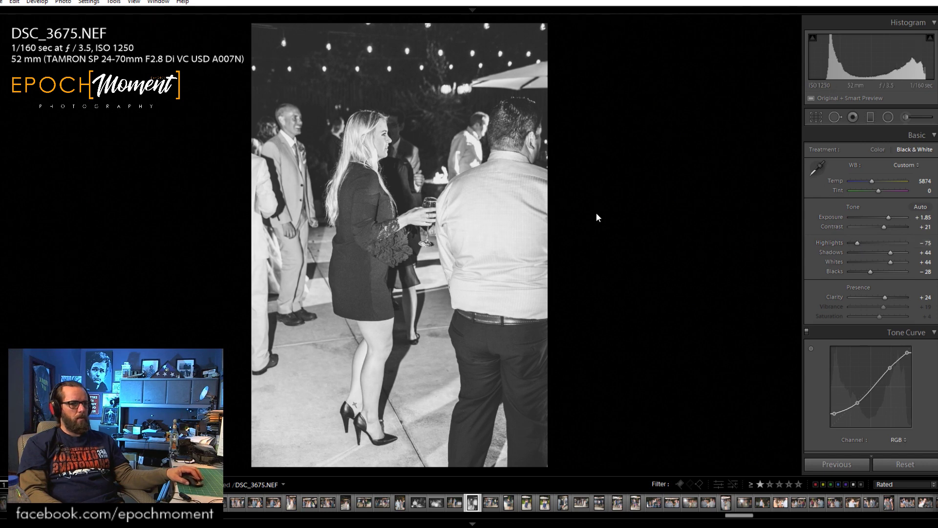
Go to DSC_3678 and check the dancing couple and the flash behind them up close.
key(Right)
key(Right)
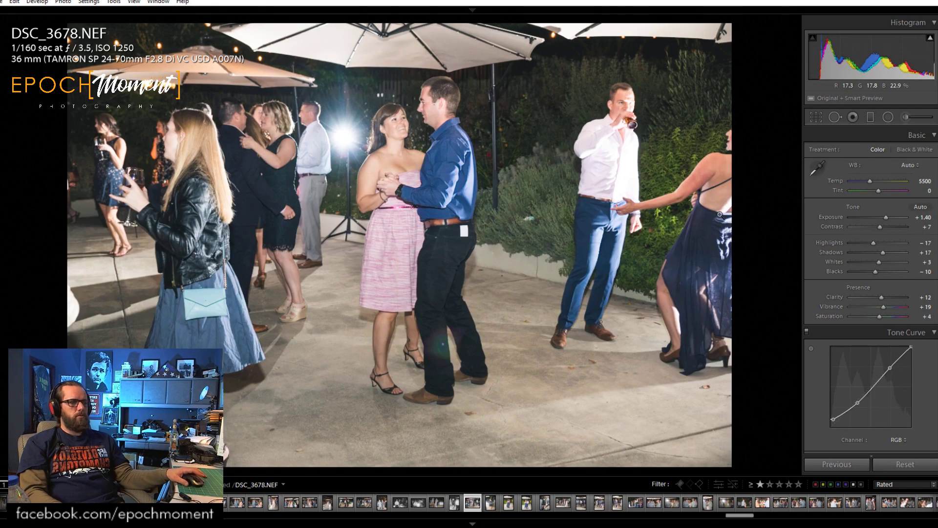
click(337, 131)
drag(411, 167, 364, 234)
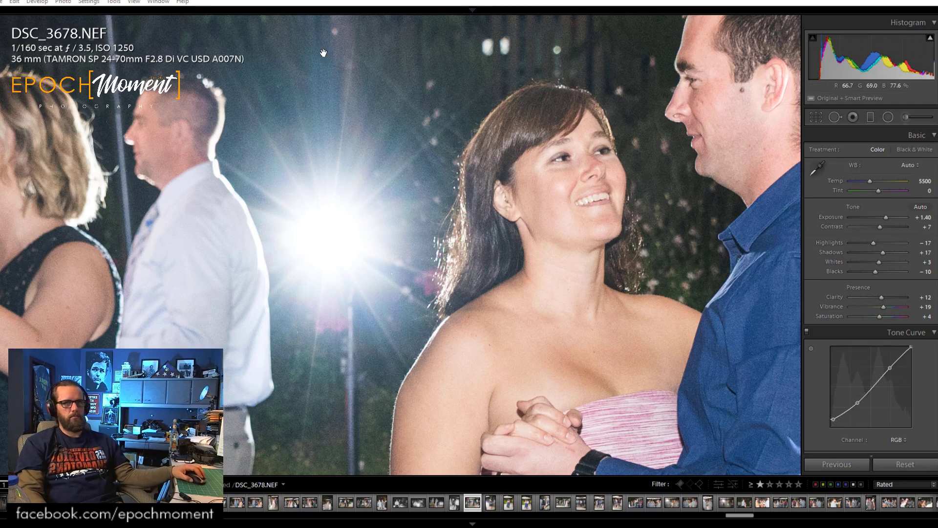
click(448, 256)
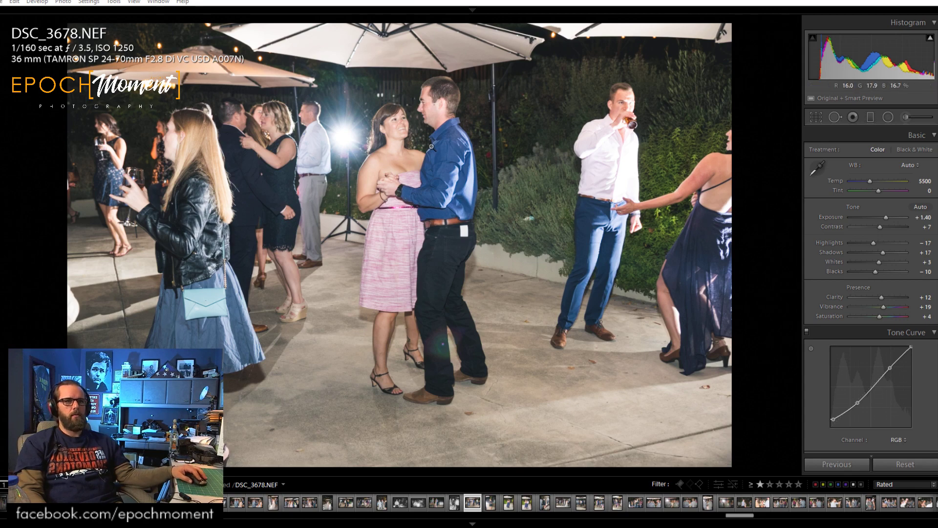
Set Contrast to +35, Highlights to -69 and Shadows to +28 on DSC_3678, checking the couple's faces up close.
drag(881, 228, 898, 257)
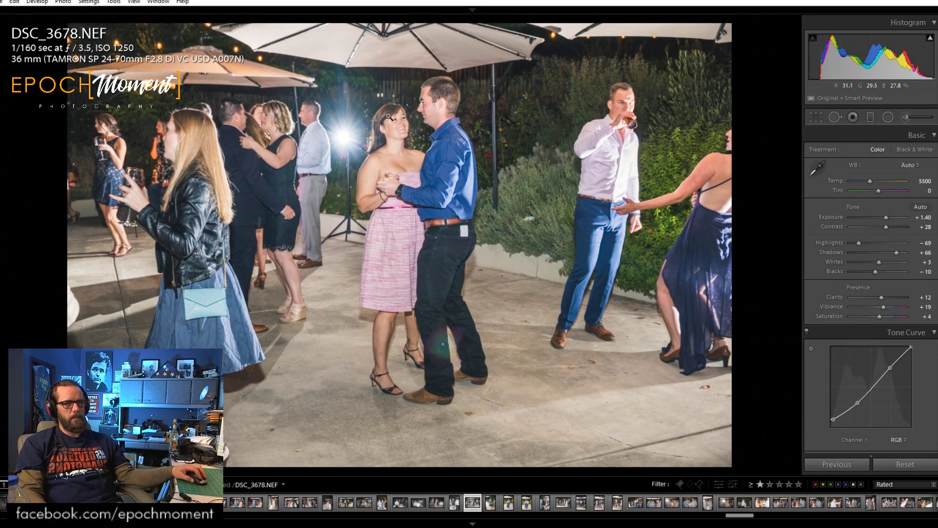
click(373, 129)
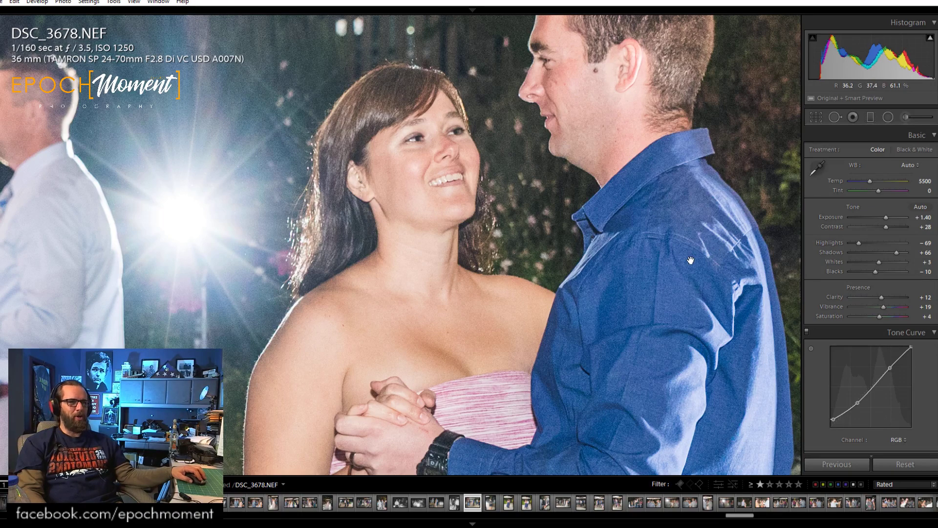
drag(884, 227, 884, 254)
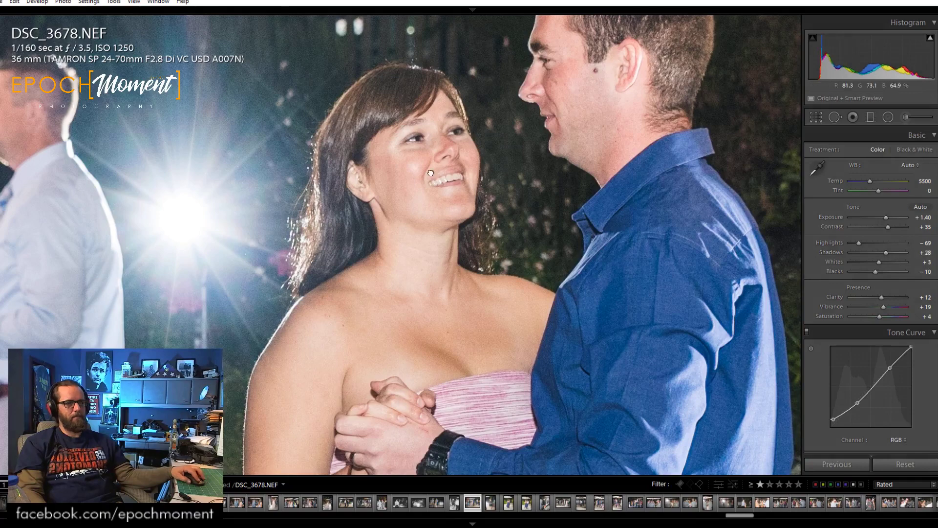
key(z)
Set Exposure to +1.31 and Shadows to +39 on DSC_3678, and fine-tune Highlights to -69.
drag(887, 217, 887, 218)
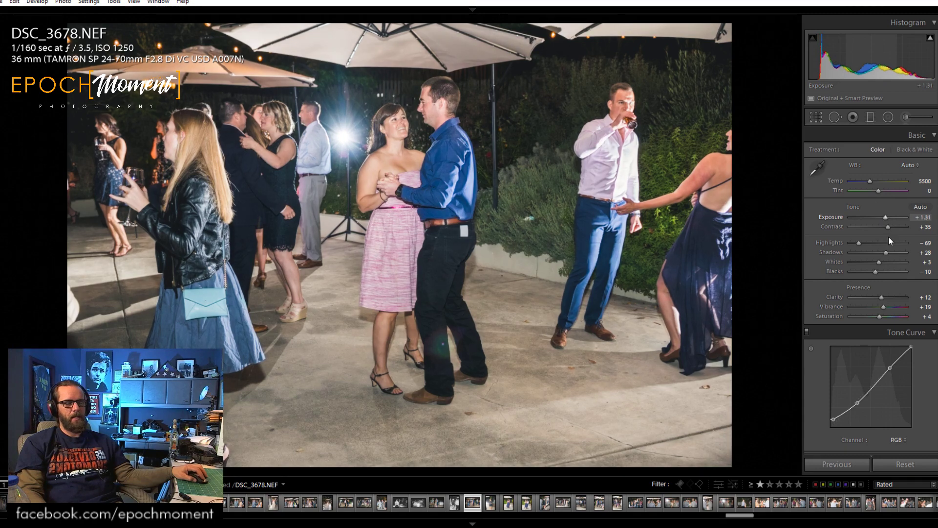
drag(890, 252, 858, 245)
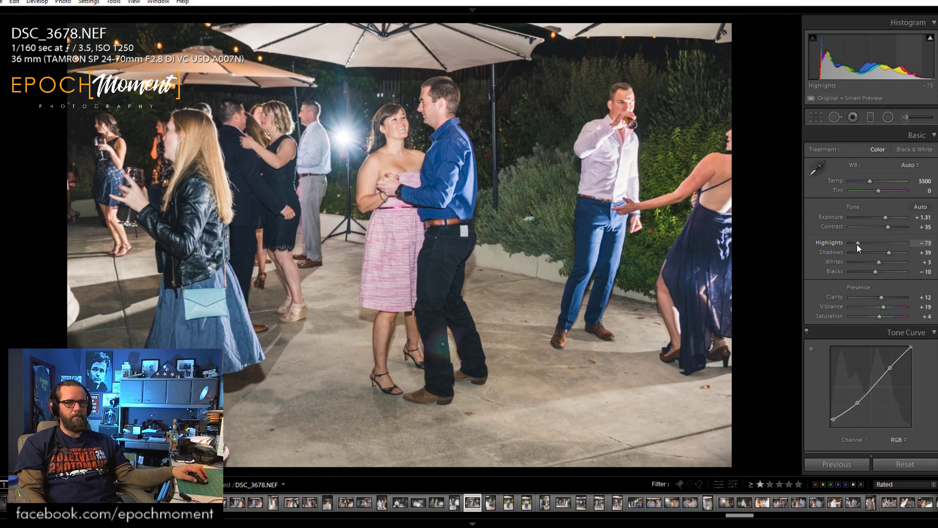
drag(855, 245, 860, 246)
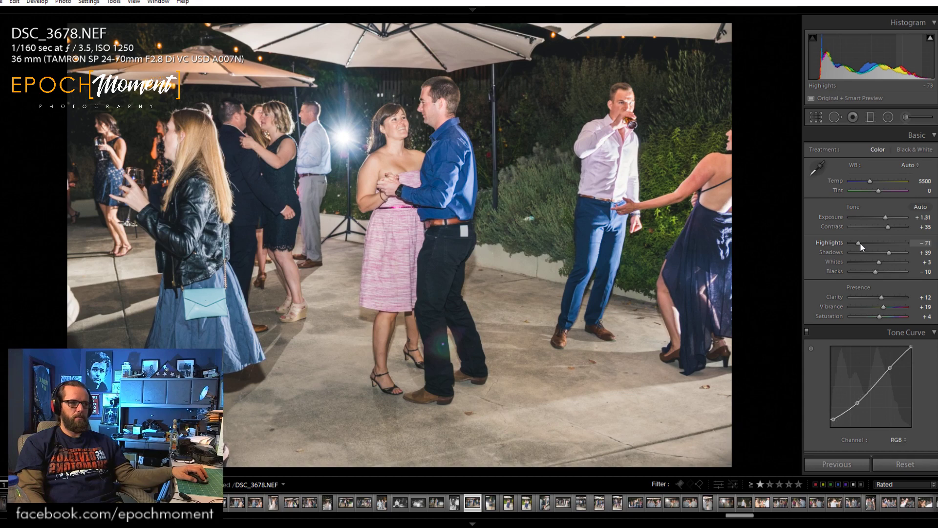
drag(860, 242, 860, 242)
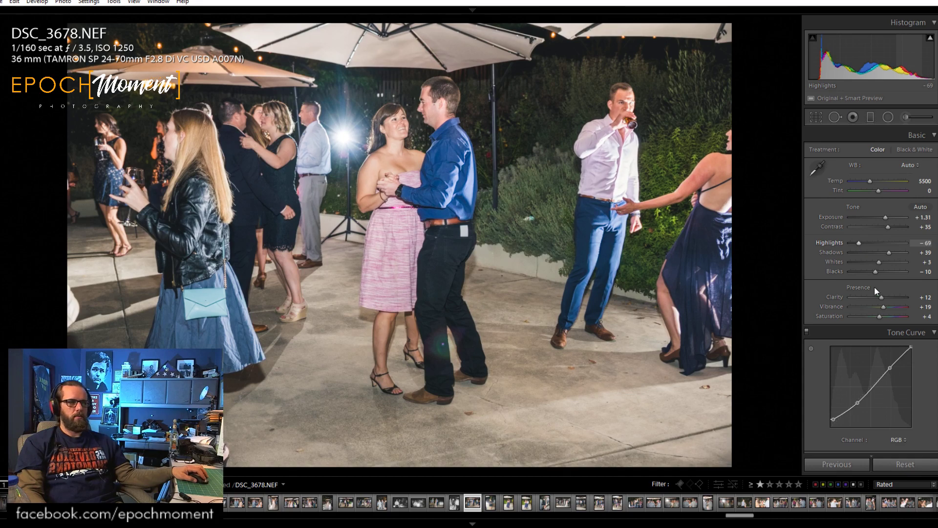
Crop DSC_3678 with the aspect ratio unlocked, trimming the umbrellas above and the pavement below, and set Highlights to -82.
click(452, 136)
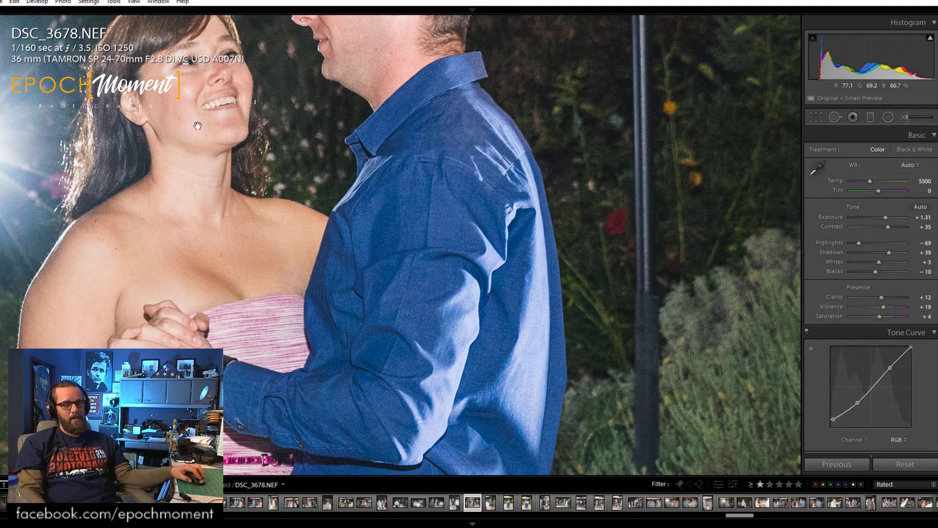
click(398, 159)
click(378, 122)
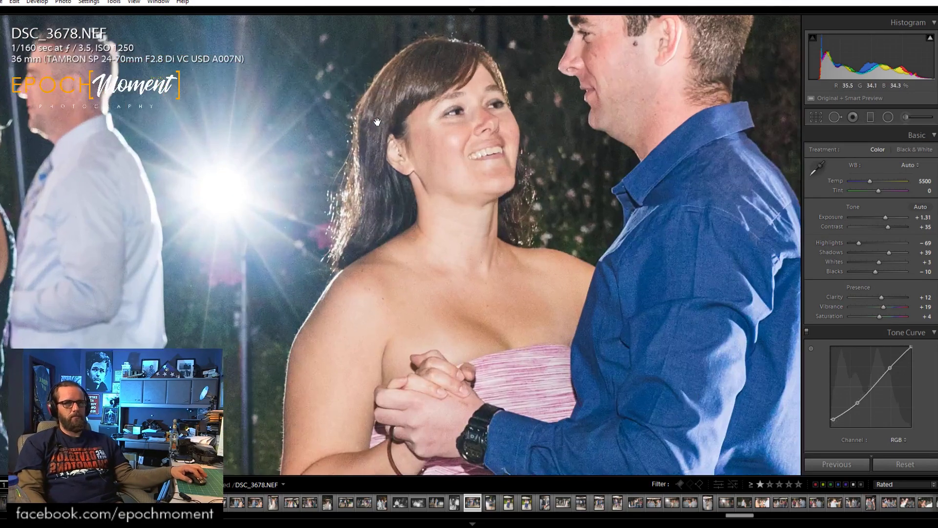
click(460, 150)
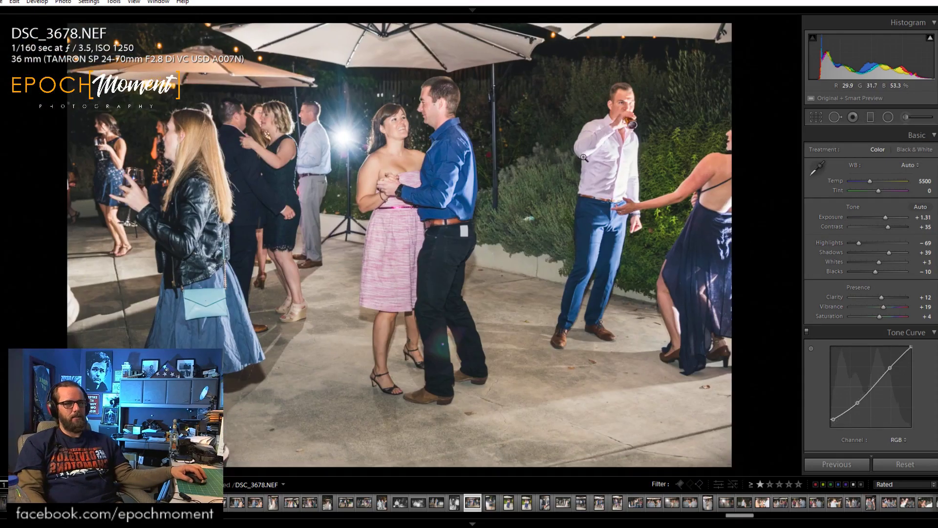
click(816, 117)
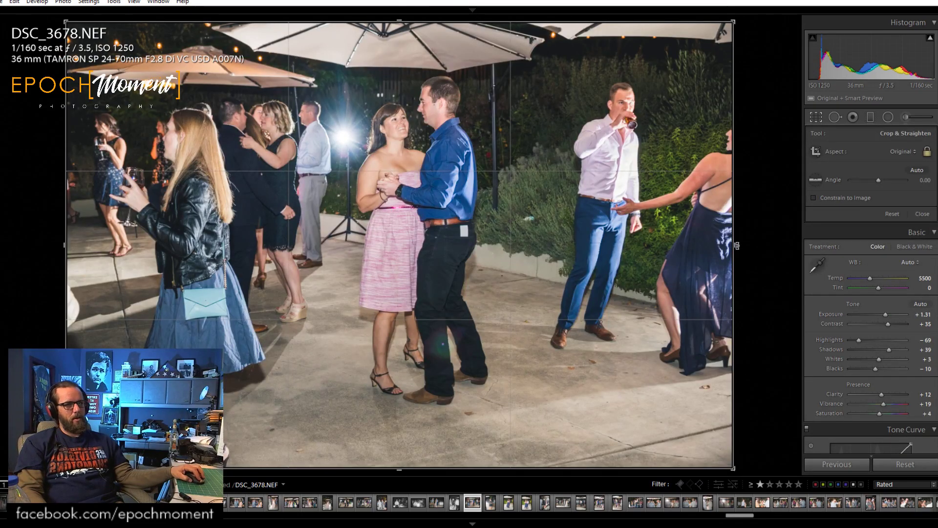
click(925, 153)
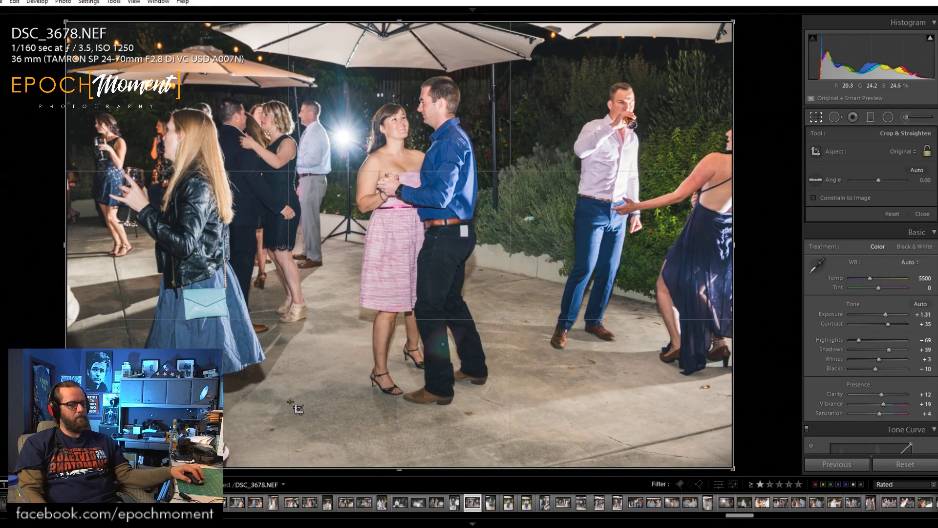
drag(378, 466, 379, 424)
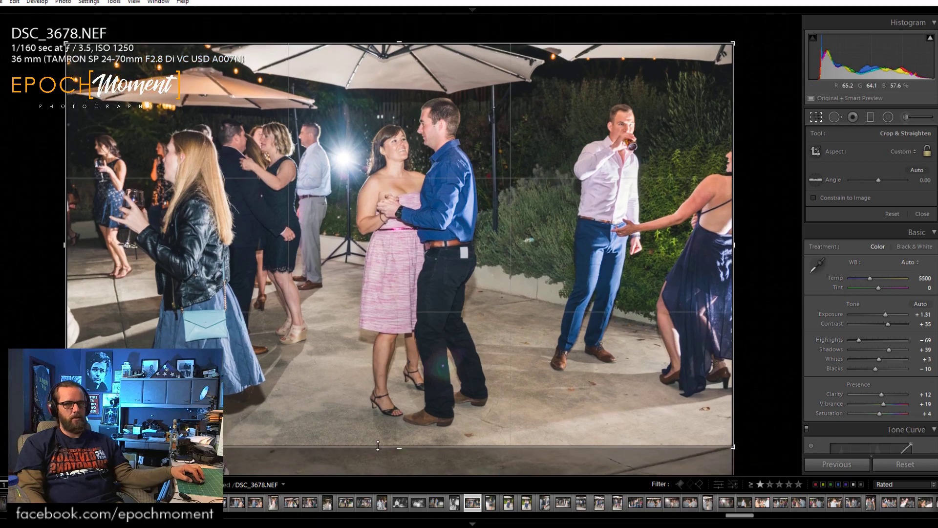
drag(397, 46, 397, 82)
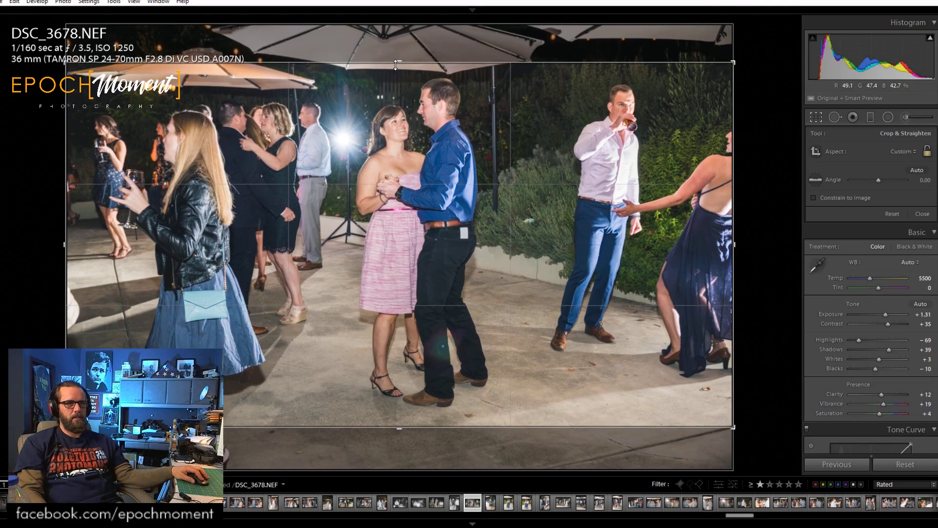
click(922, 215)
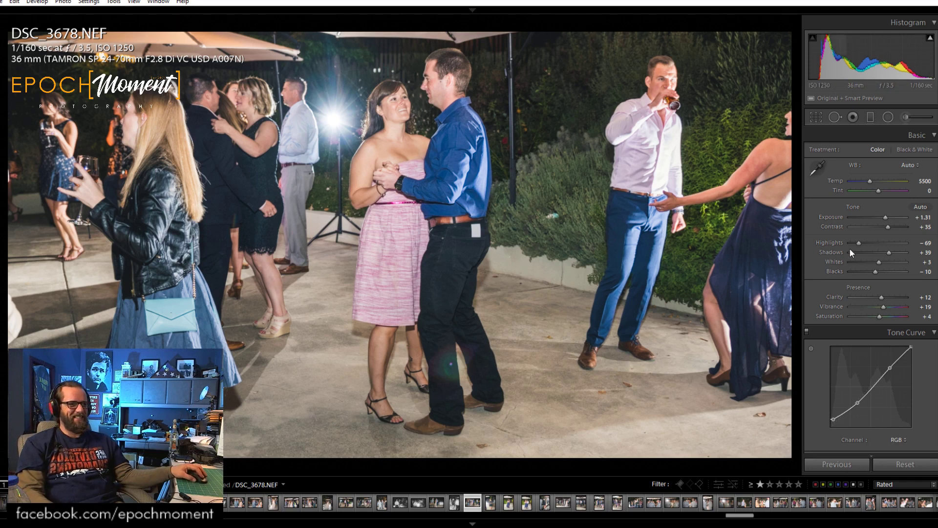
drag(860, 242, 856, 242)
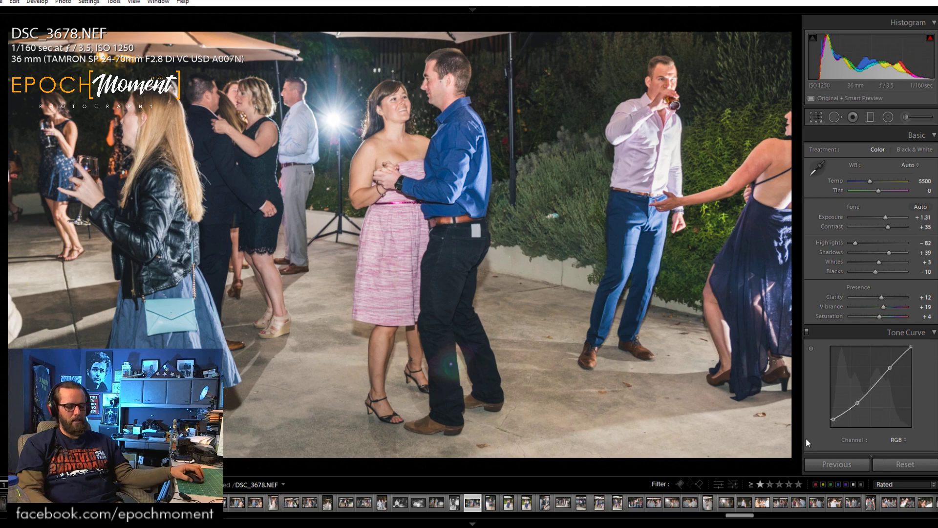
Go to DSC_3681 and crop it at the original ratio, trimming the umbrella above the woman and the partial figure beside her.
key(Right)
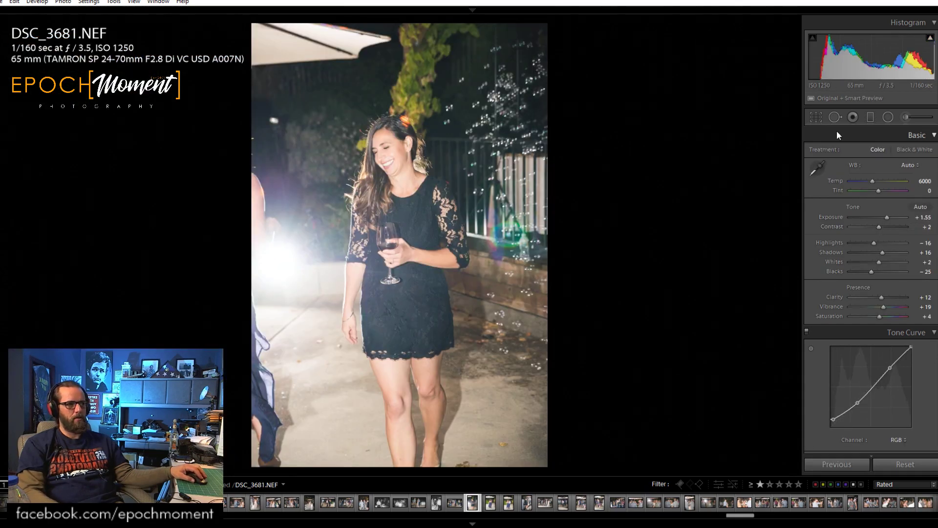
key(r)
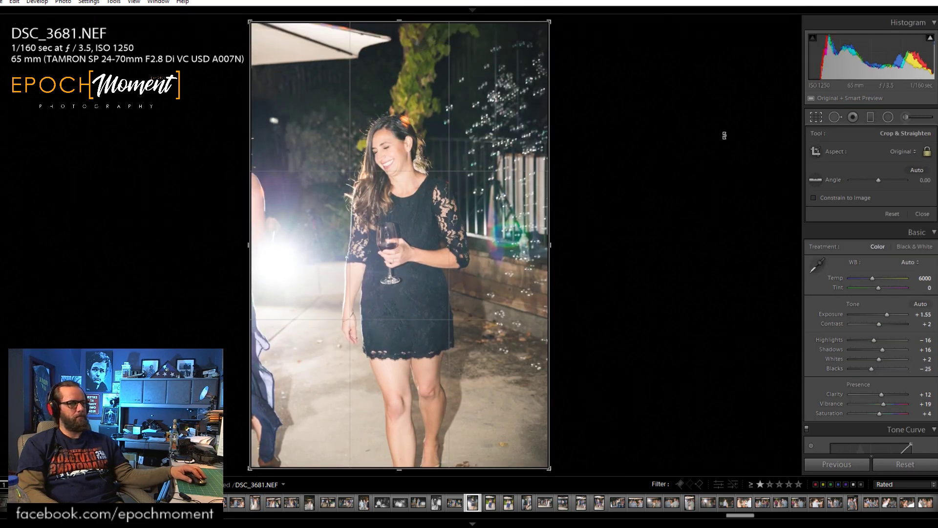
drag(411, 22, 409, 42)
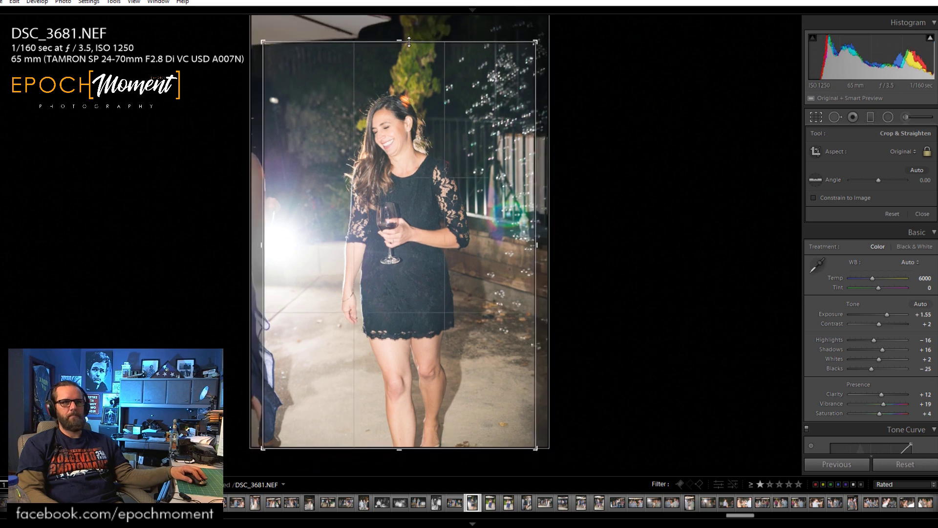
drag(405, 98, 388, 93)
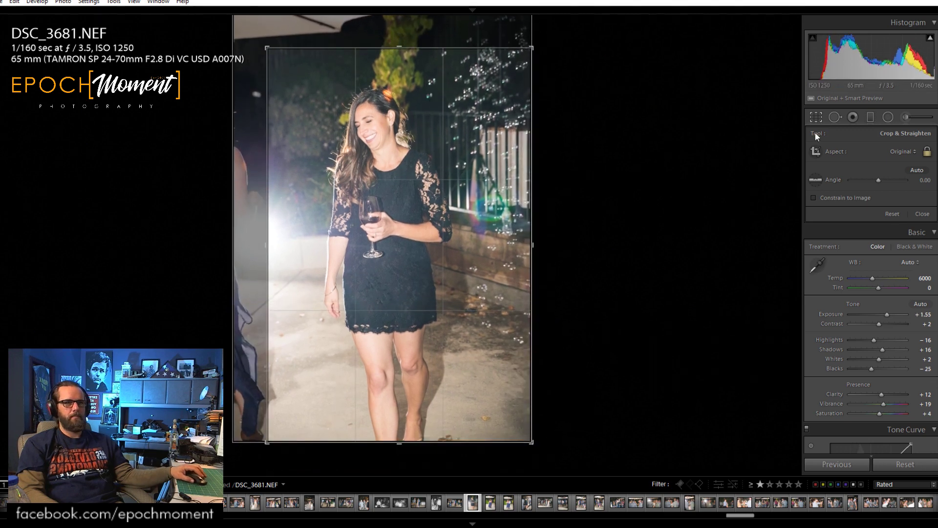
click(921, 215)
Set Contrast to +23, Highlights to -62, Shadows to +30 and Blacks to -19 on DSC_3681, checking the woman's face up close.
click(399, 108)
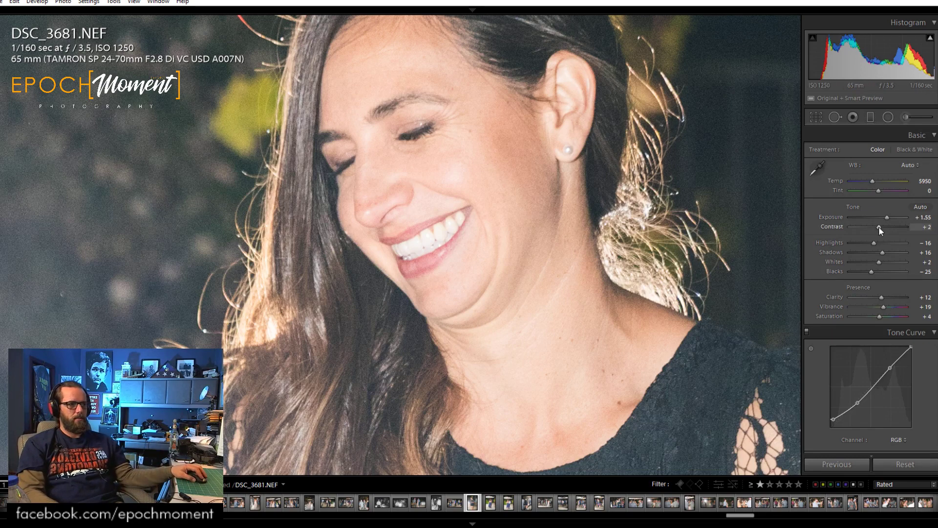
drag(879, 227, 871, 271)
click(420, 179)
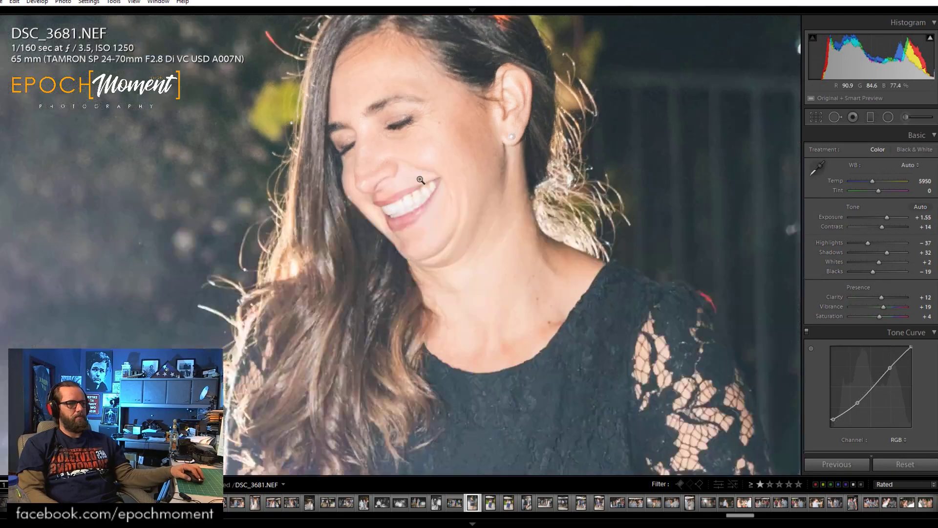
click(420, 180)
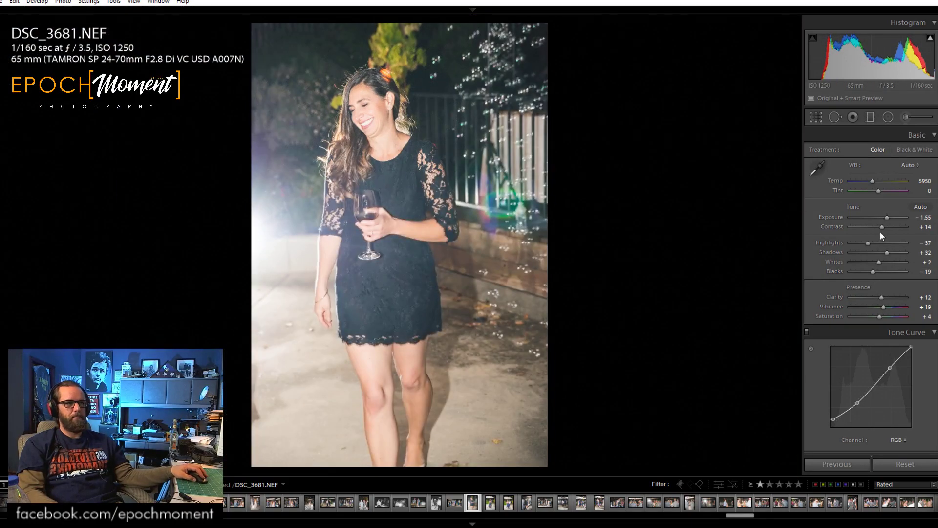
drag(881, 228, 864, 244)
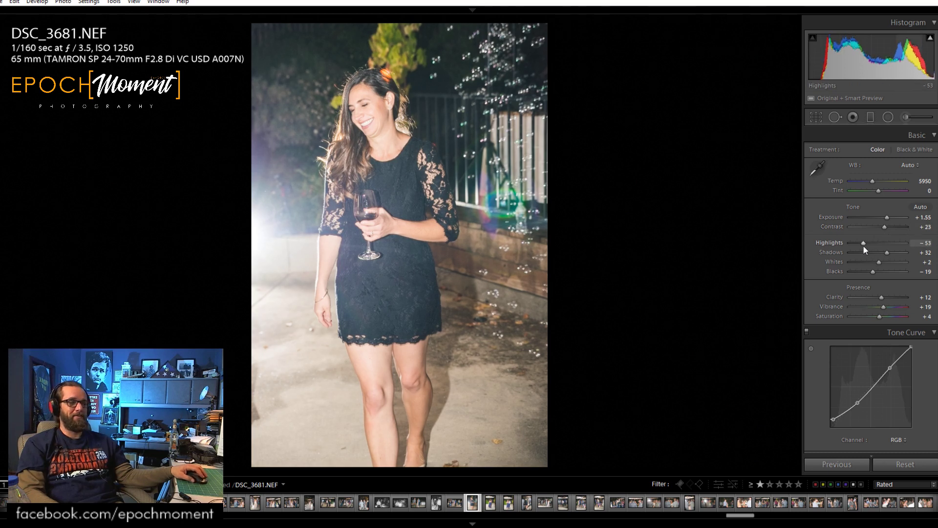
drag(857, 244, 860, 244)
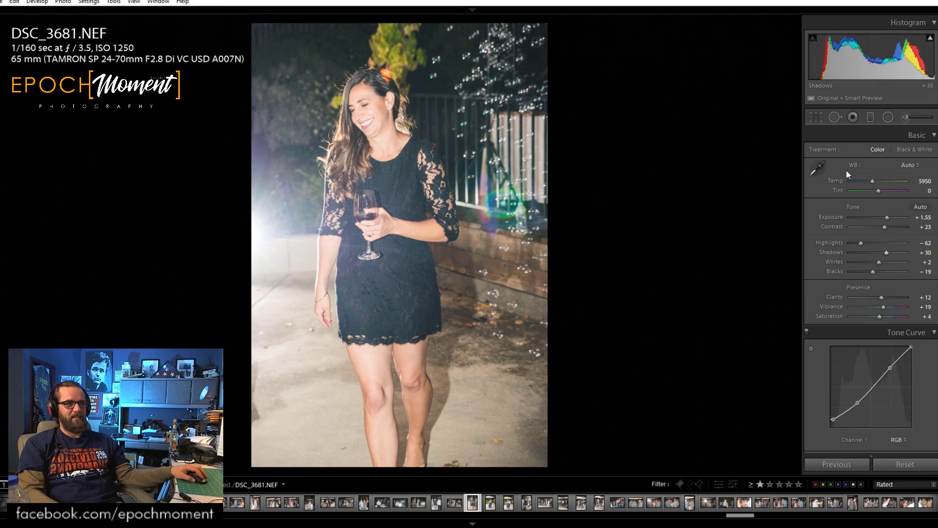
Tighten the crop of DSC_3681 from below to cut the woman's lower legs, and check her face up close.
click(816, 117)
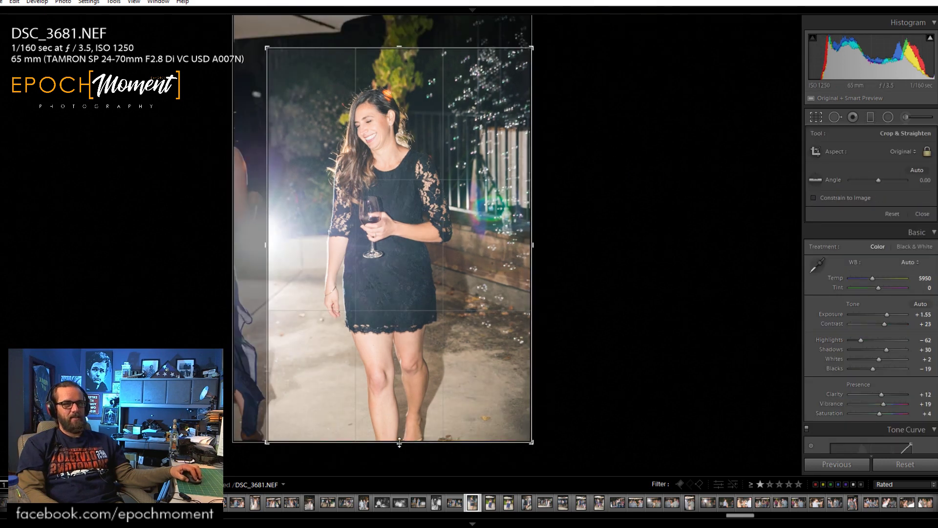
drag(391, 442, 391, 422)
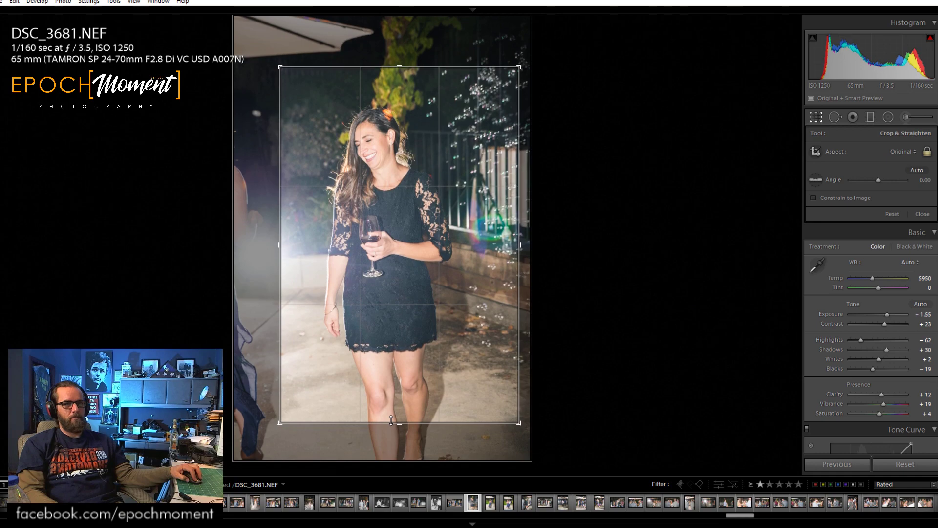
click(922, 213)
click(397, 152)
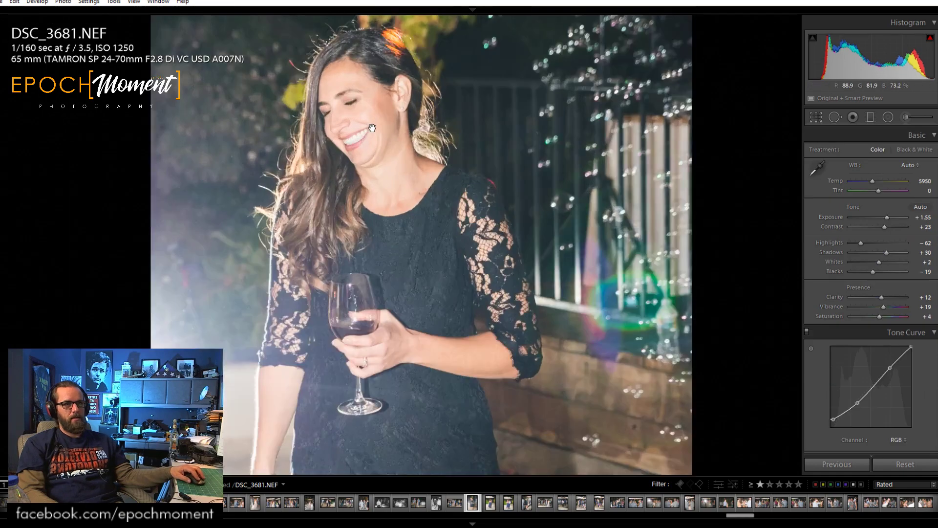
click(352, 127)
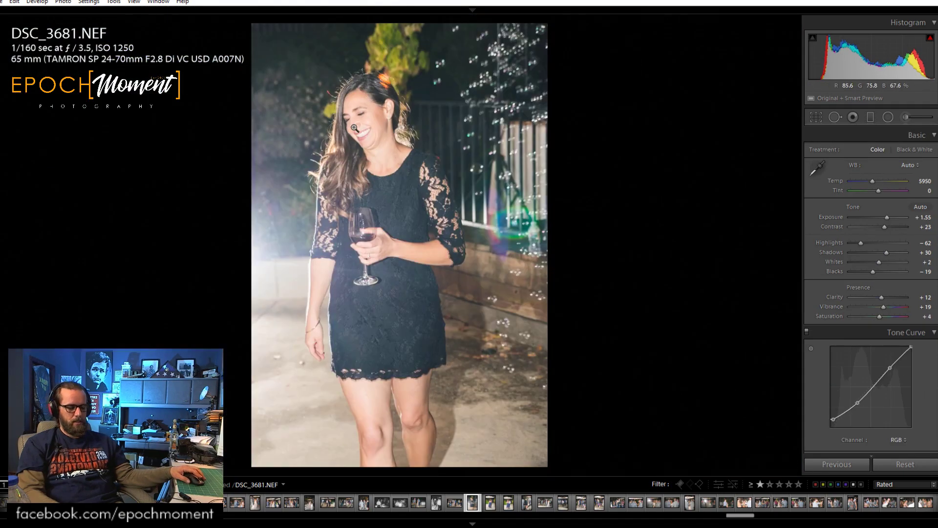
Go to DSC_3682 and set Contrast to +24, Highlights to -84, Shadows to +24 and Whites to +6, checking the couple up close.
key(Right)
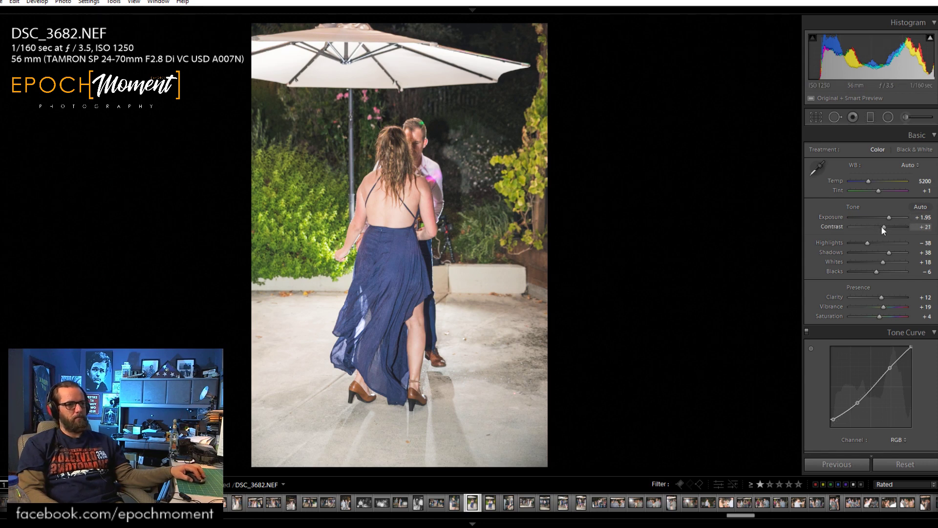
drag(883, 226, 878, 262)
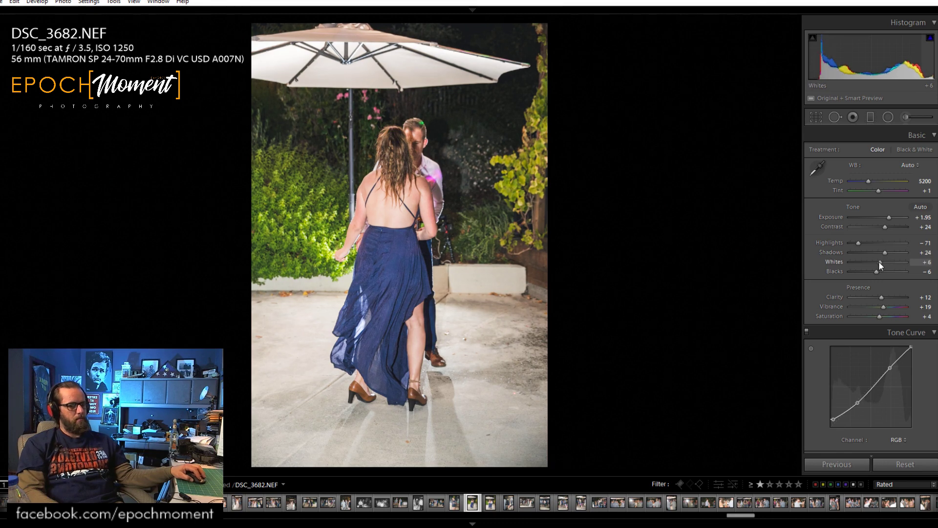
click(427, 179)
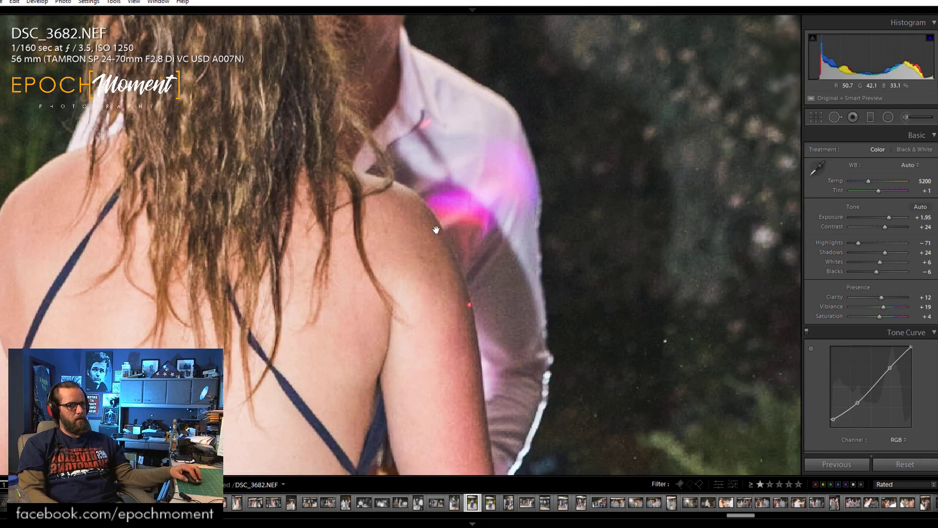
drag(434, 157, 506, 286)
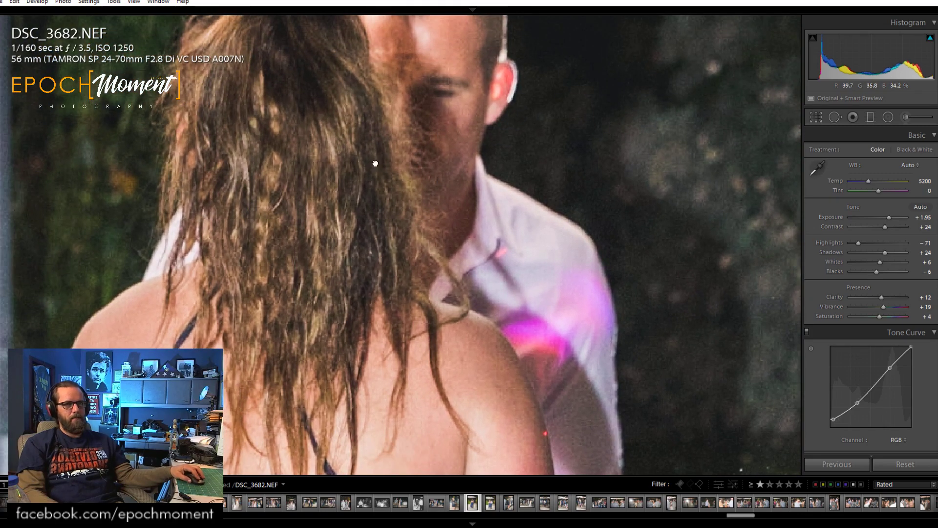
click(338, 169)
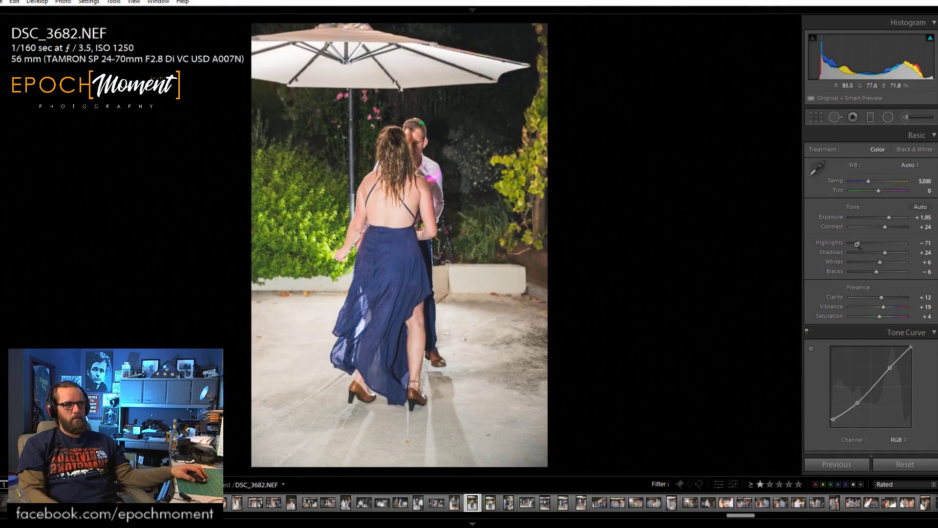
drag(864, 243, 855, 244)
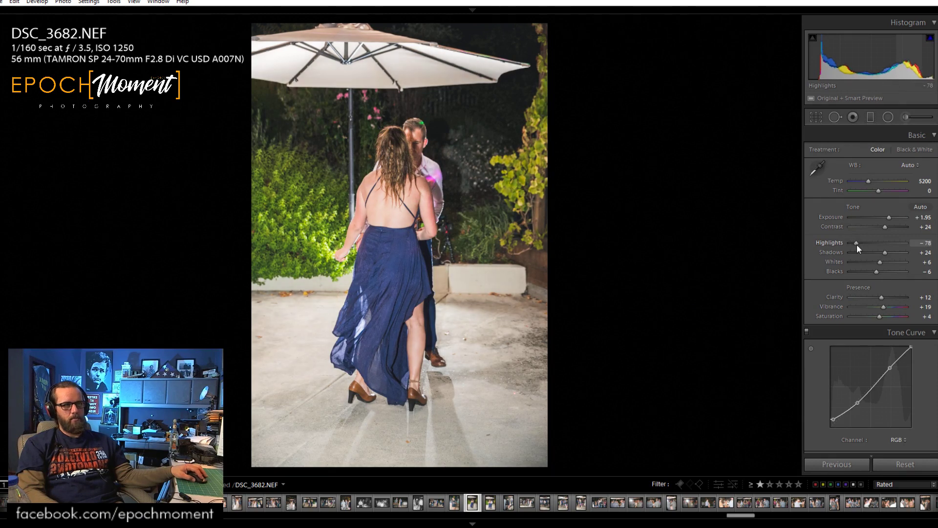
Crop DSC_3682 at its original aspect ratio to remove the umbrella above the couple, and inspect the dress and background up close.
key(r)
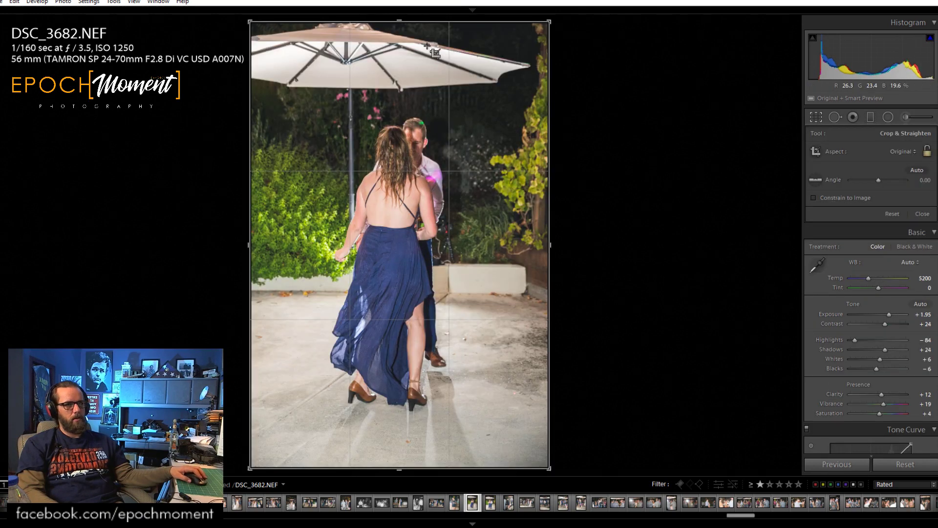
drag(399, 23, 407, 55)
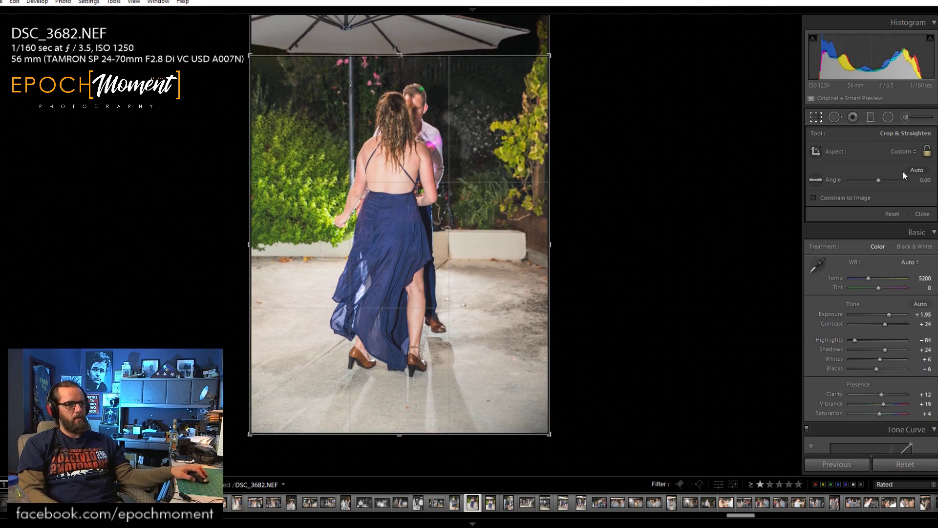
click(892, 214)
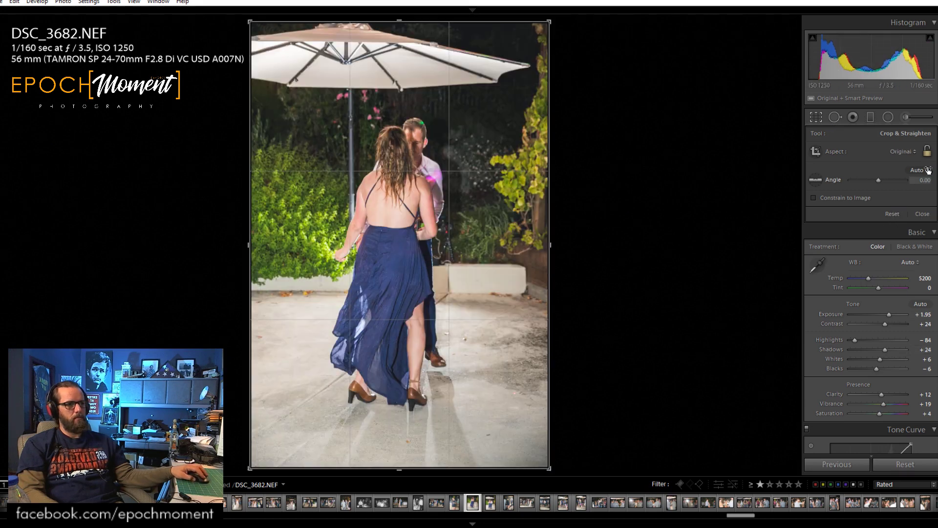
drag(395, 20, 396, 95)
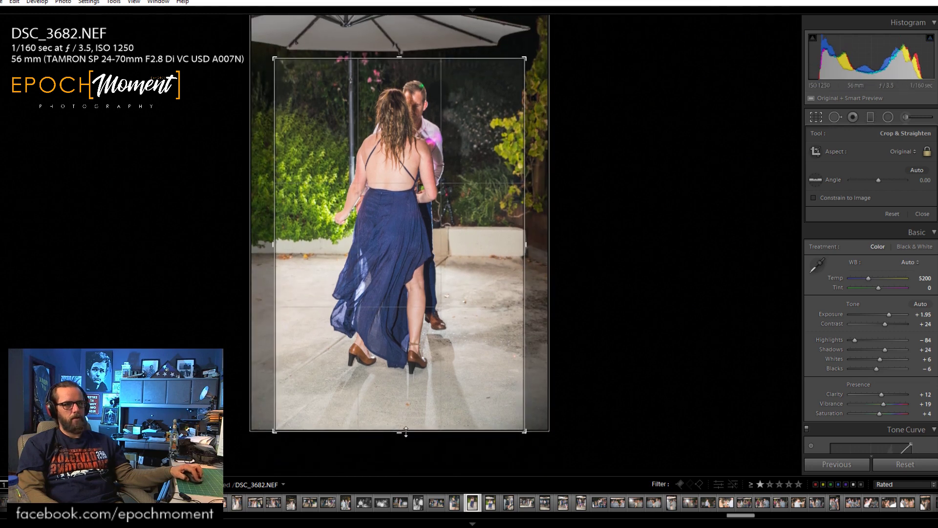
click(920, 215)
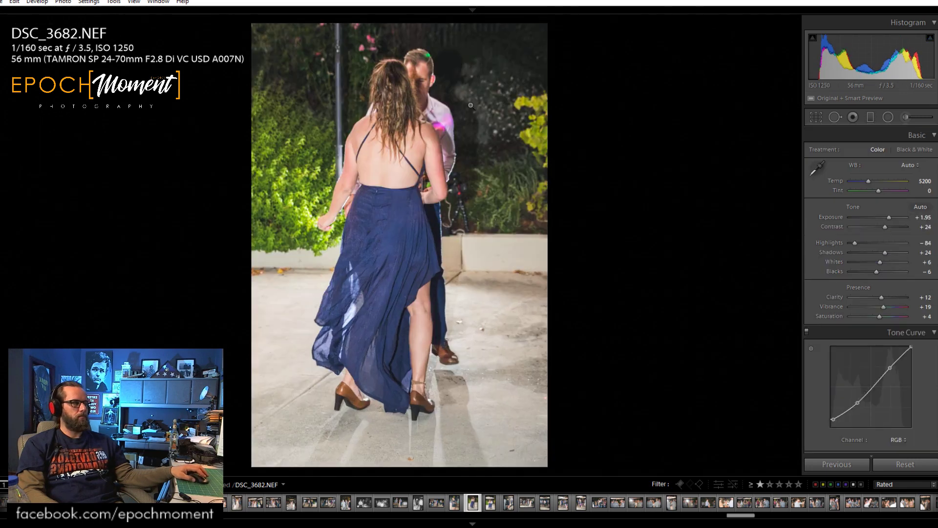
click(444, 170)
drag(348, 337, 318, 118)
drag(430, 315, 330, 136)
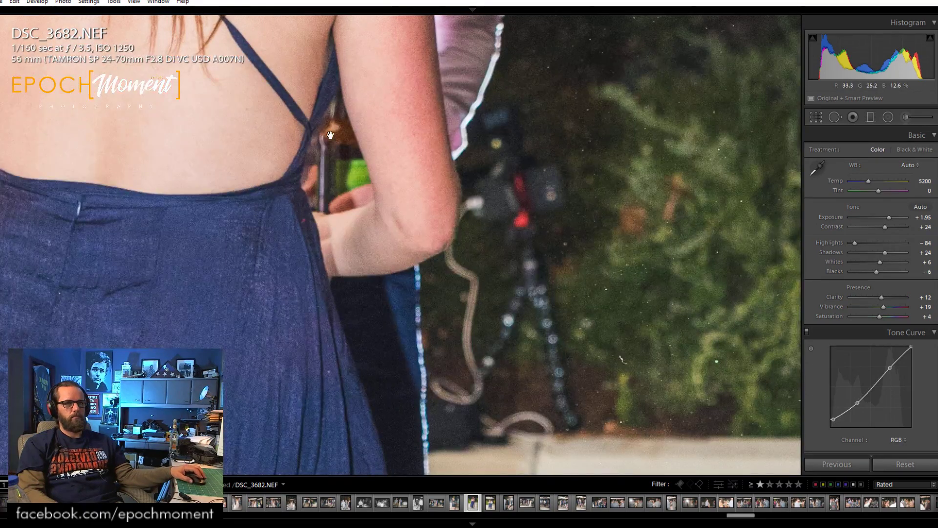
click(432, 415)
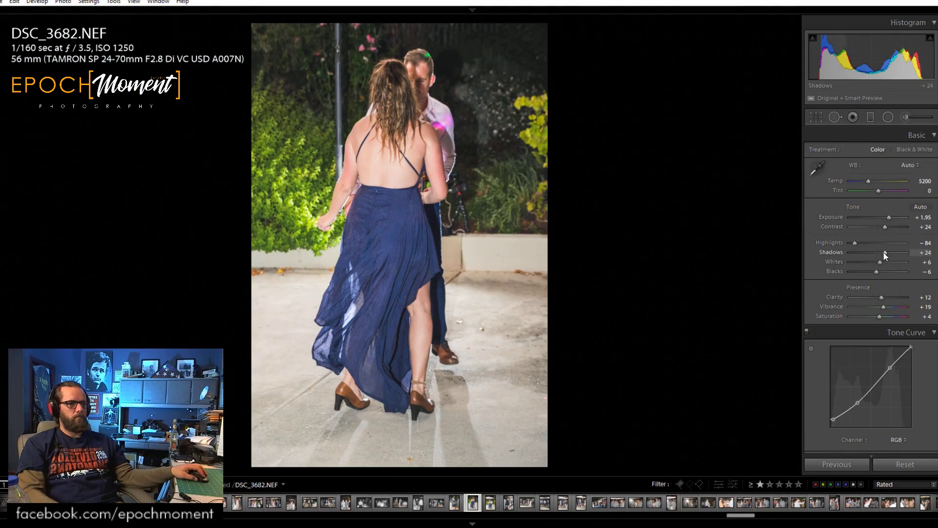
Set Exposure to +1.76 and Shadows to +32 on DSC_3682.
drag(889, 218, 888, 219)
drag(885, 253, 889, 256)
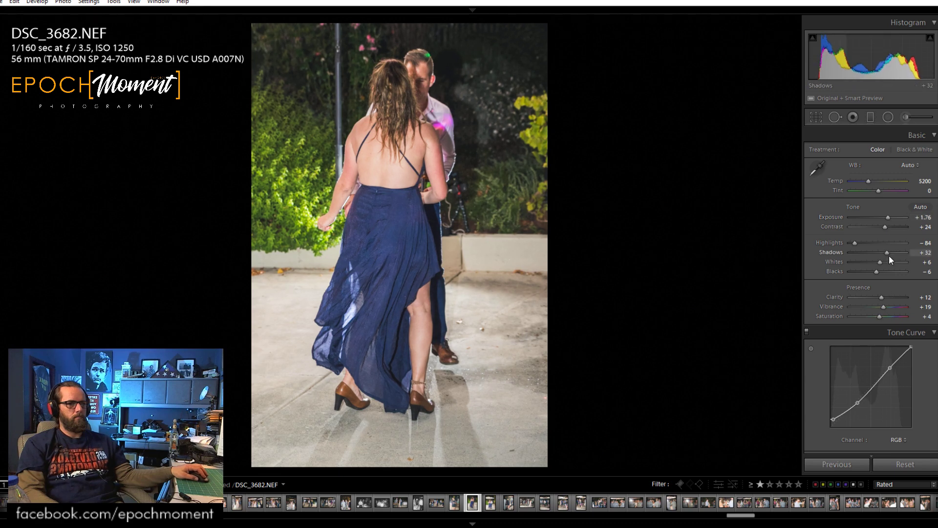
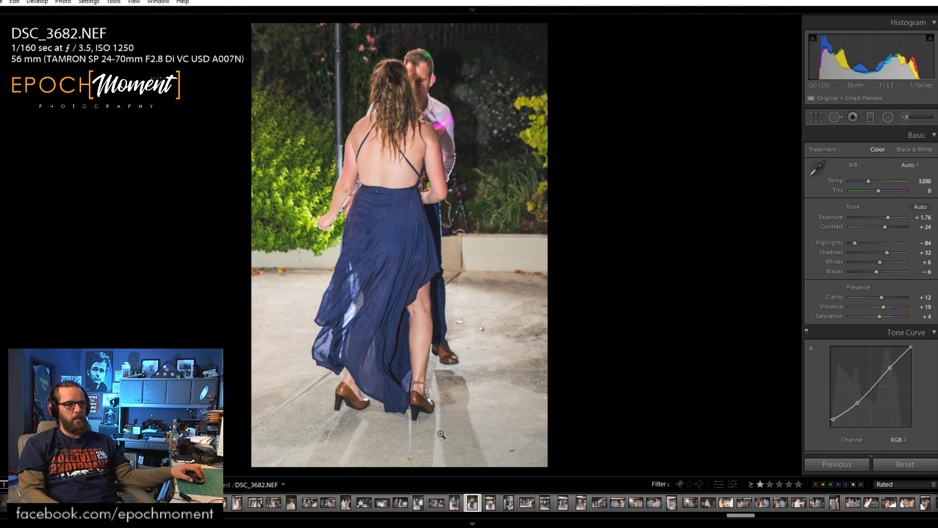
Apply the previous photo's settings to DSC_3683, then shift and tighten its crop to exclude the umbrella above the couple.
key(Right)
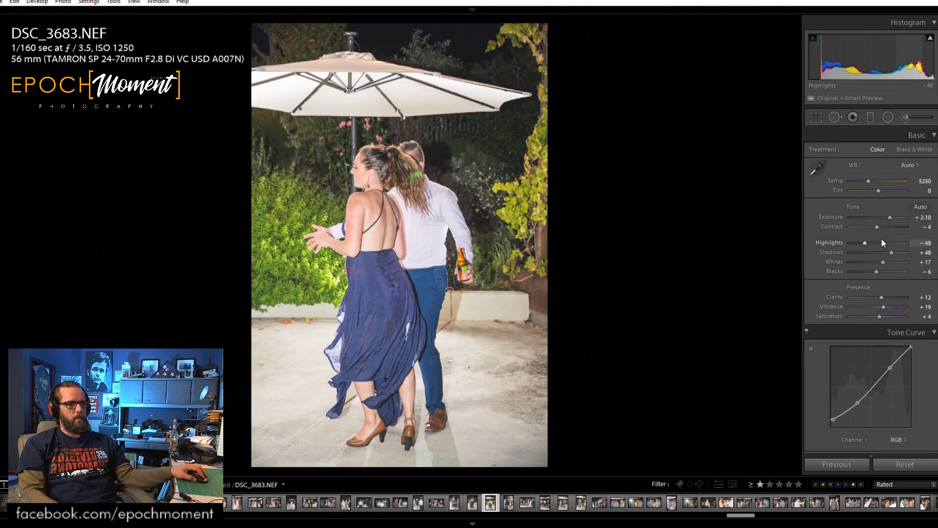
click(813, 464)
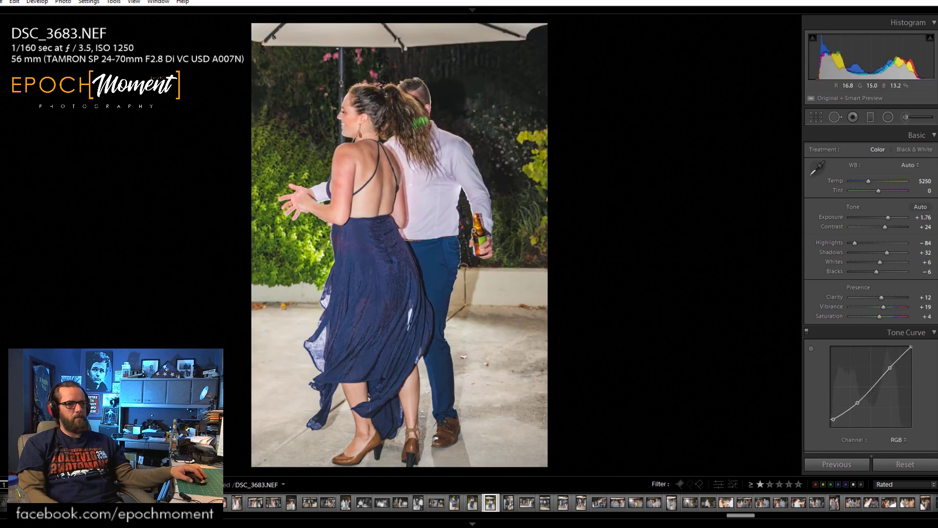
click(815, 117)
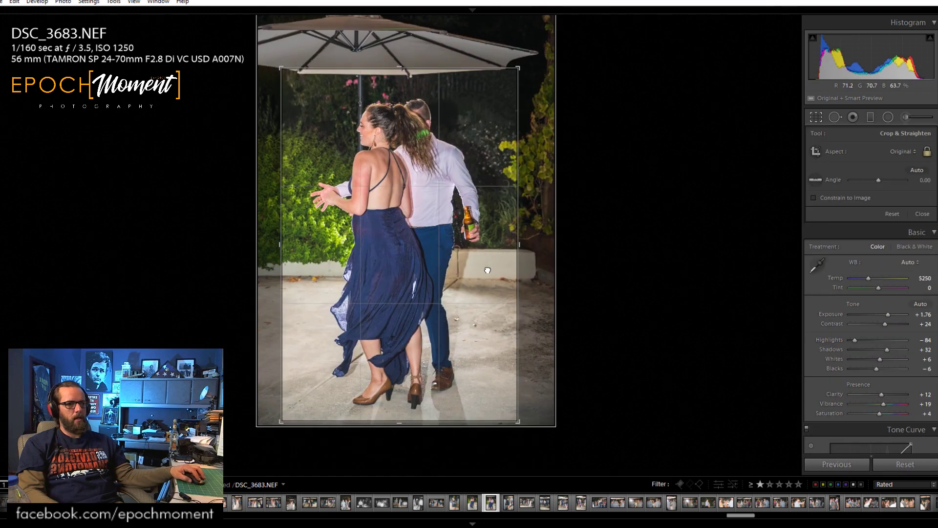
drag(488, 270, 502, 270)
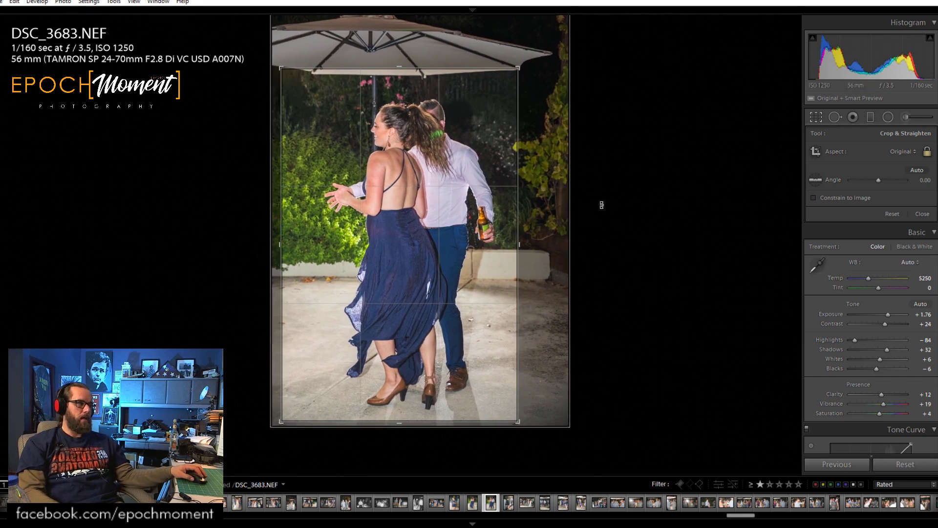
drag(417, 68, 417, 73)
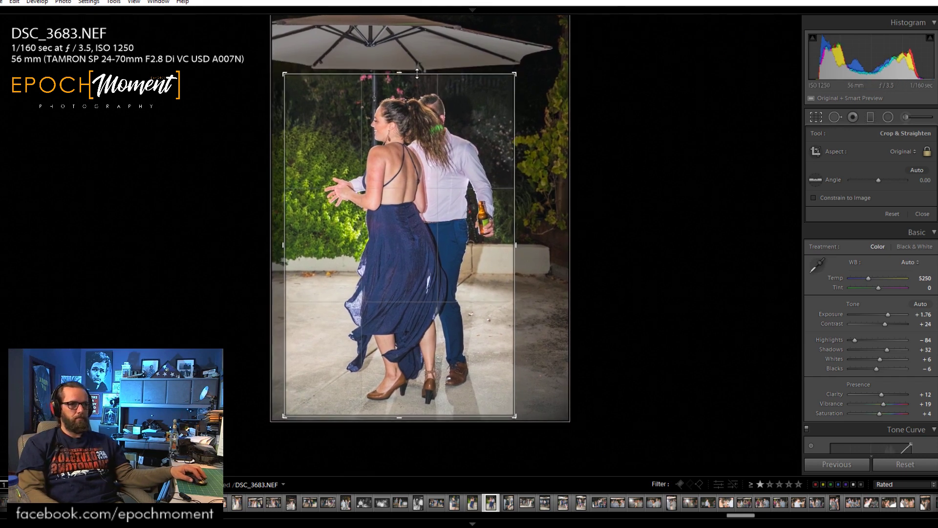
click(922, 214)
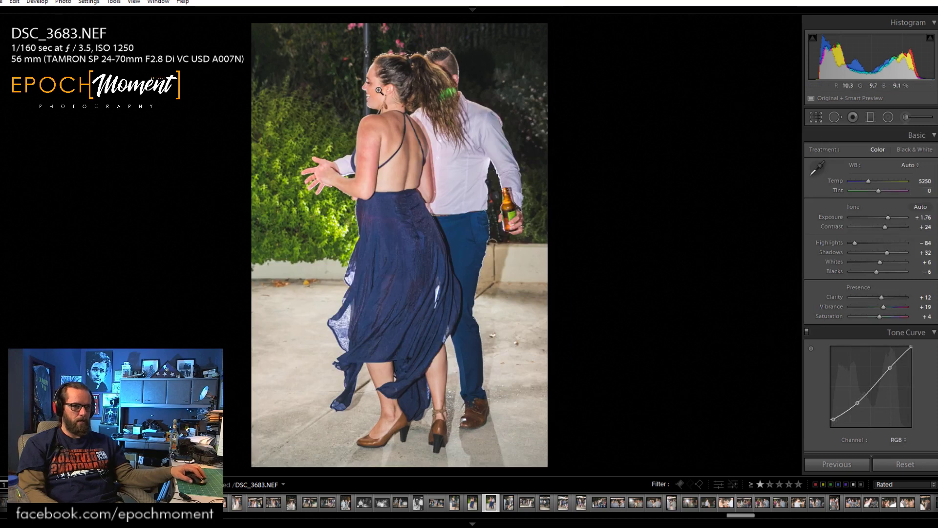
Set Exposure to +1.67, Highlights to -64 and Shadows to +37 on DSC_3683, checking the woman up close.
drag(888, 251, 862, 245)
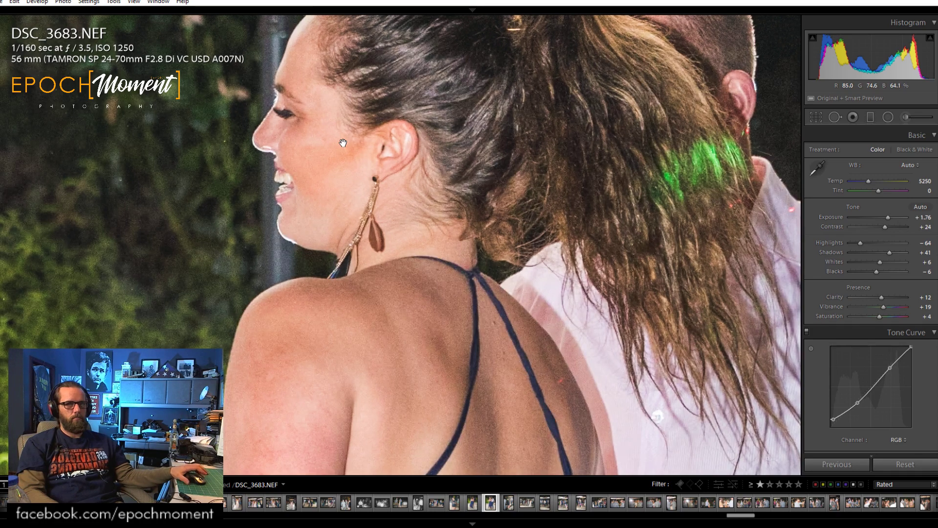
click(343, 144)
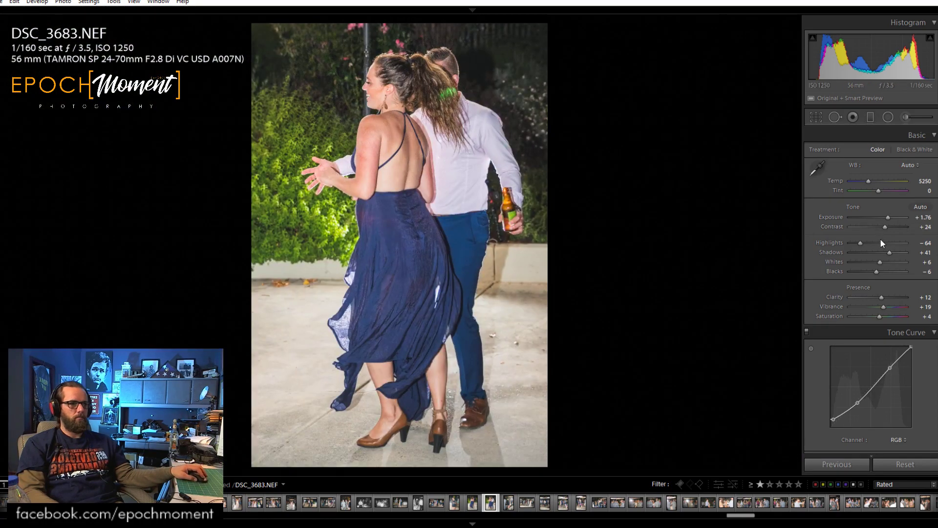
drag(888, 254, 886, 254)
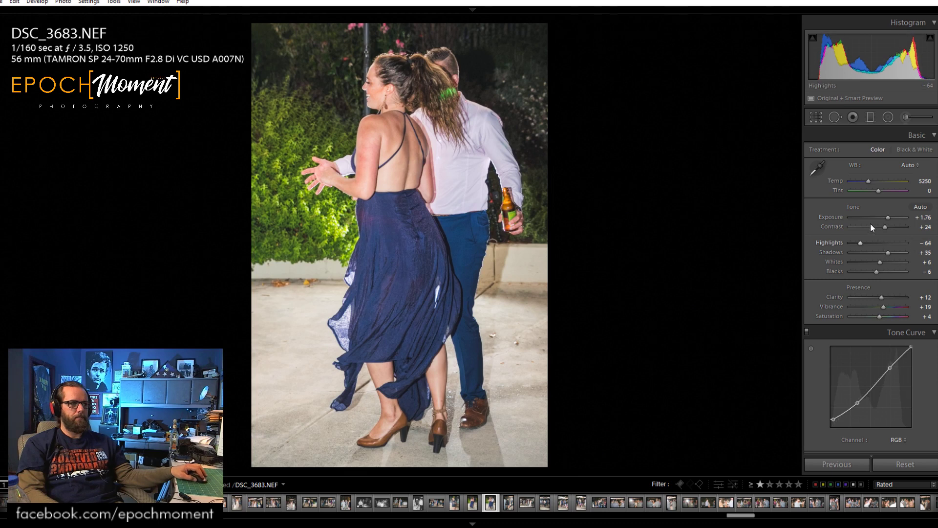
drag(890, 217, 889, 216)
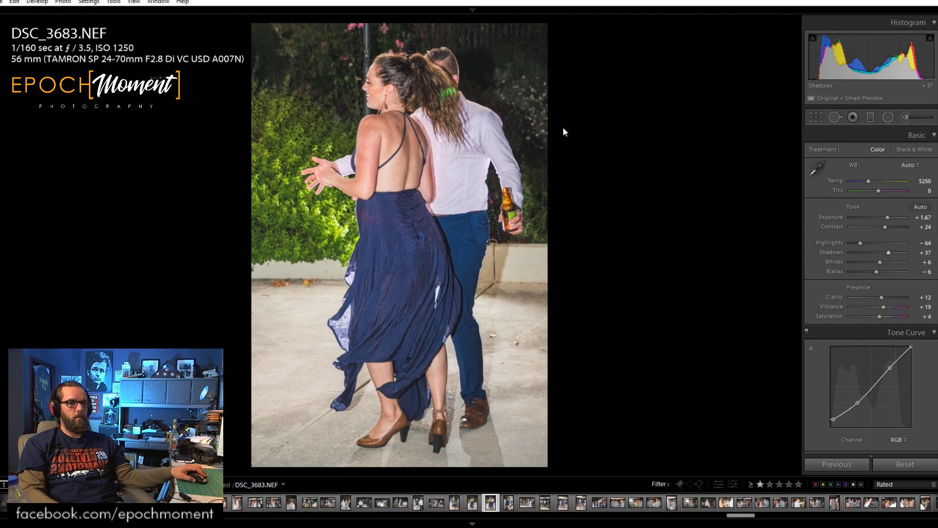
click(389, 139)
click(400, 157)
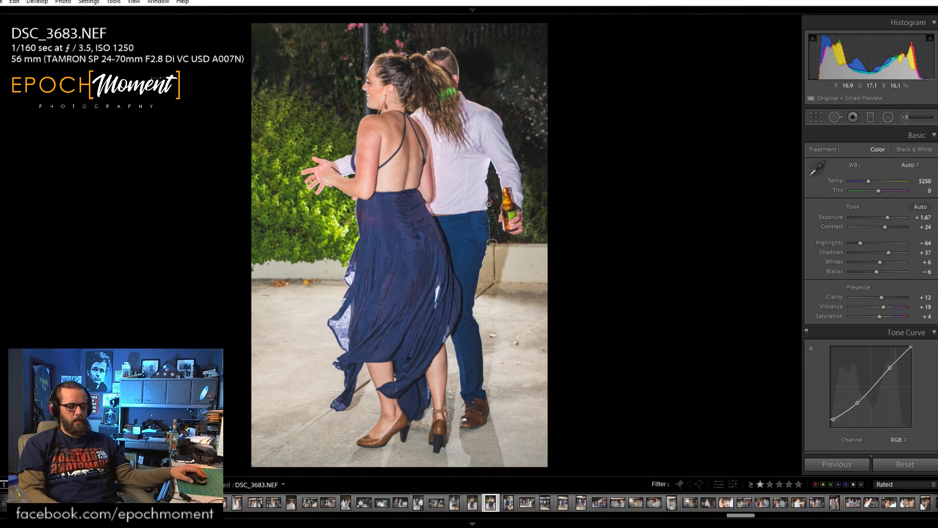
Go to DSC_3684, check the blonde woman up close, and set Contrast to +30, Highlights to -33 and Shadows to +21.
key(Right)
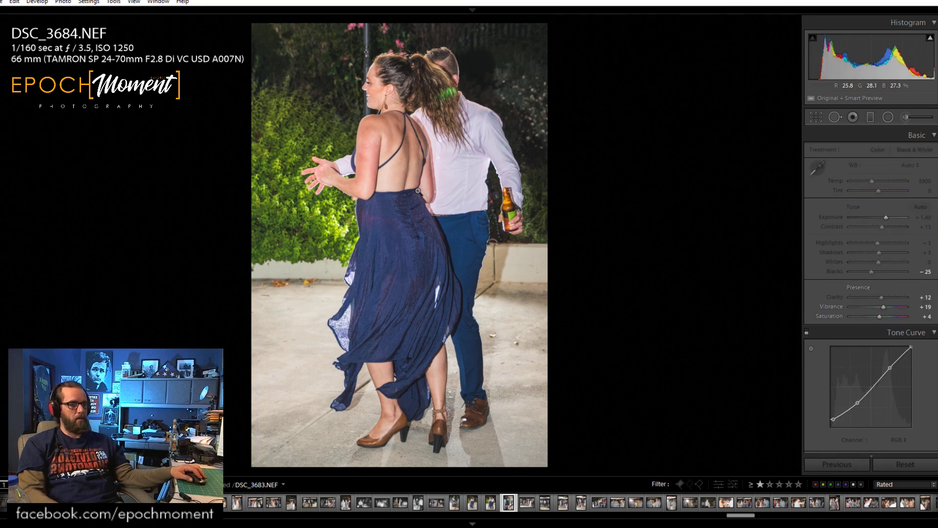
click(405, 145)
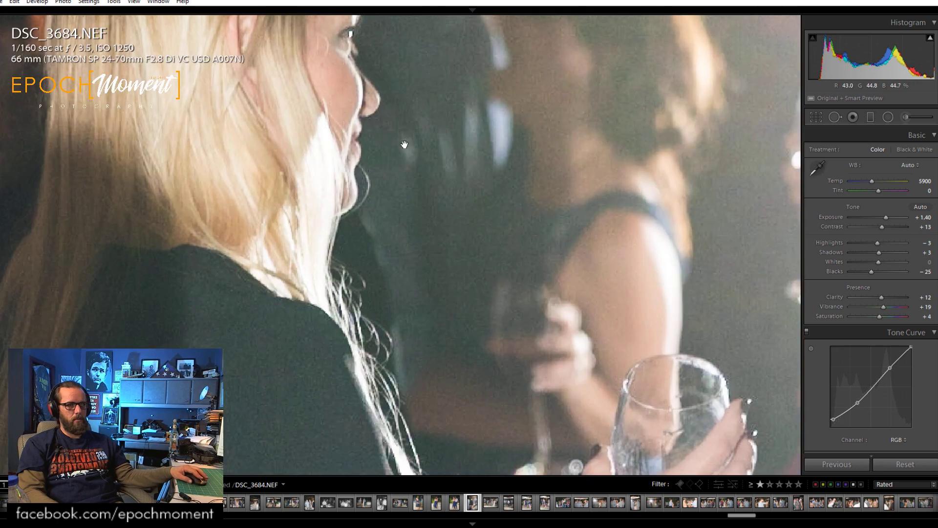
drag(366, 122, 370, 311)
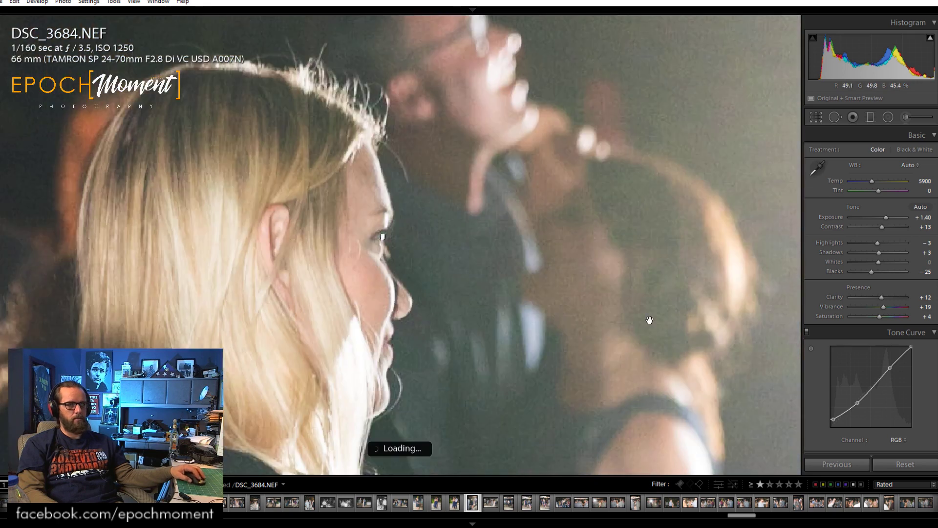
click(382, 387)
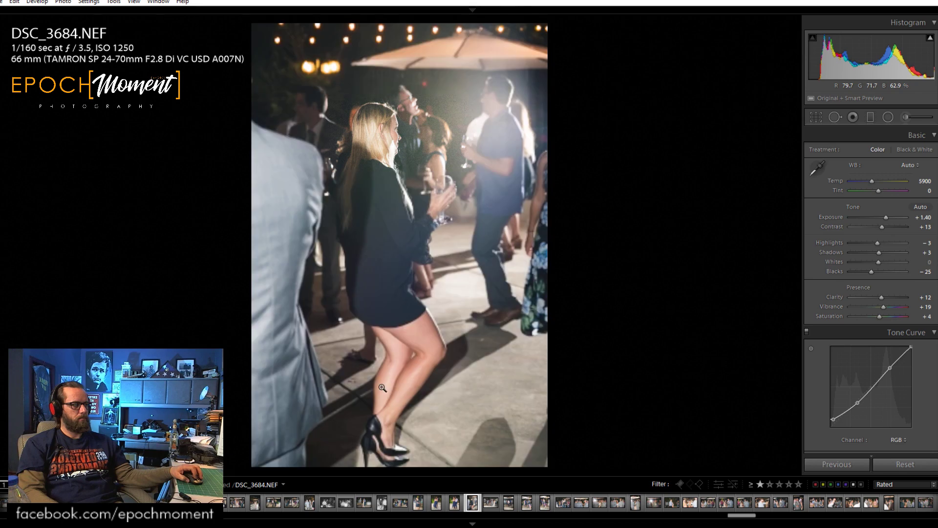
click(406, 369)
drag(588, 339, 514, 469)
click(499, 223)
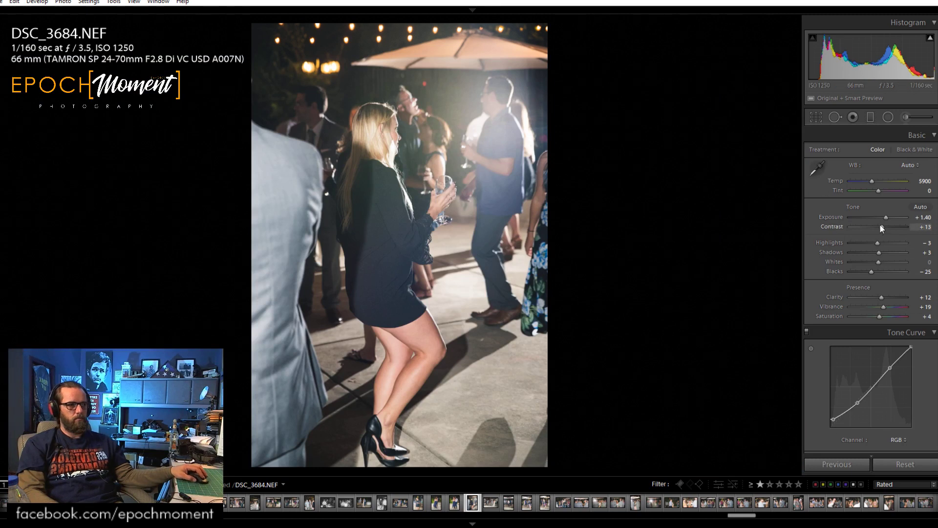
drag(882, 226, 887, 227)
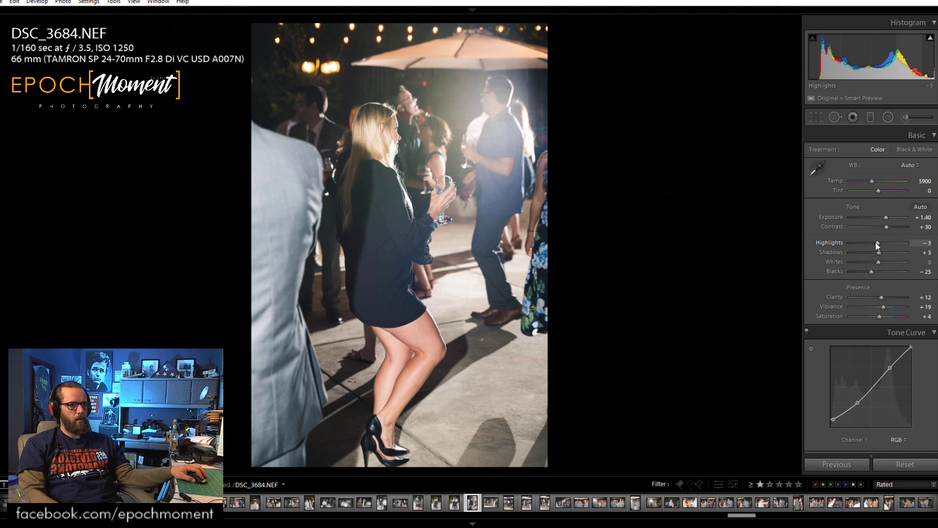
drag(875, 241, 885, 253)
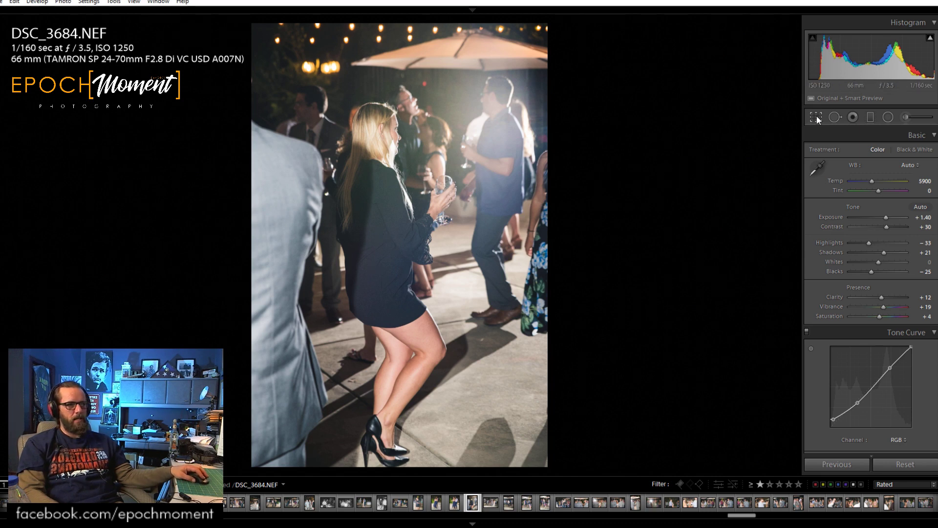
Crop DSC_3684 at its original aspect ratio to remove the string lights and umbrella and trim the grey-suited guest at the edge.
key(r)
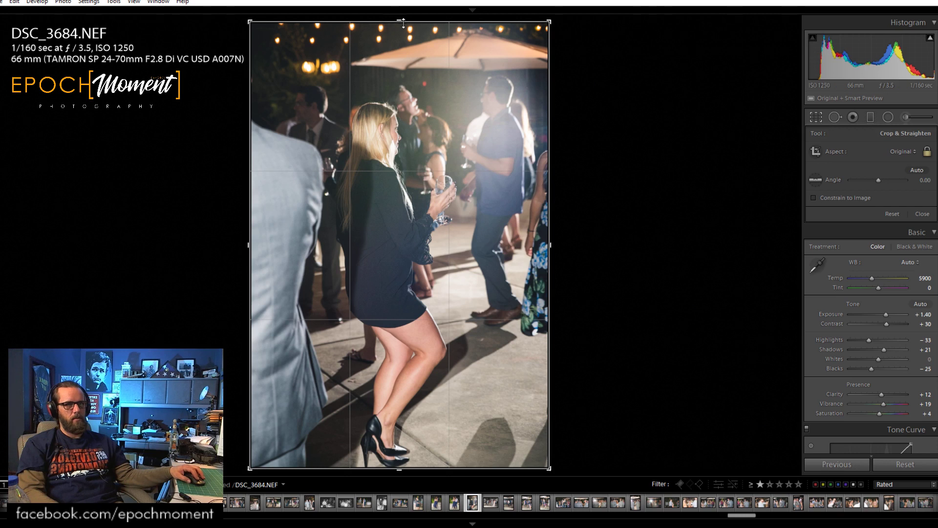
drag(399, 22, 400, 58)
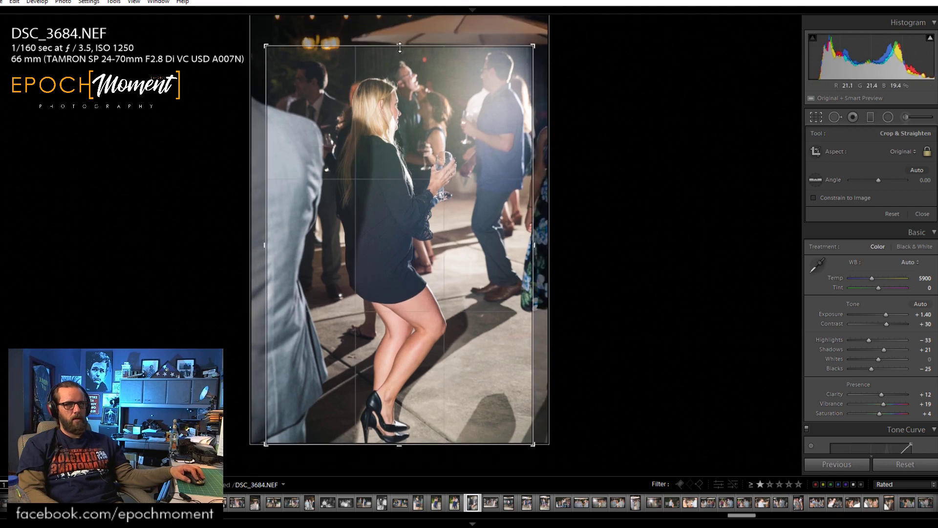
drag(435, 103, 420, 103)
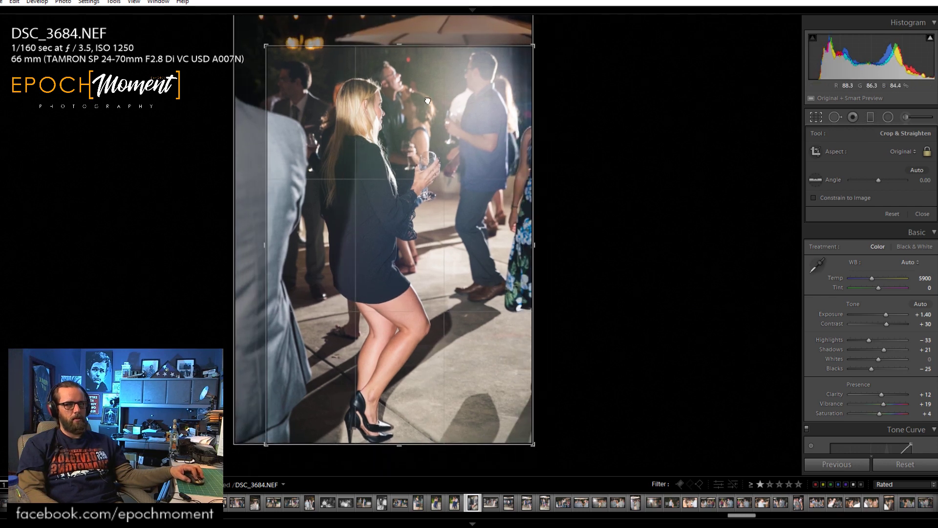
click(921, 215)
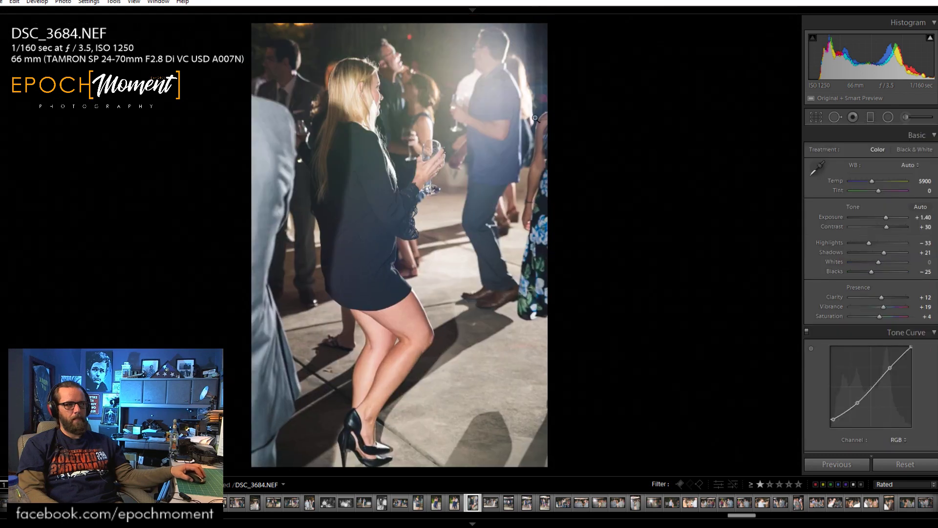
Check the blonde woman's face up close and clear the star rating of DSC_3684.
click(379, 96)
click(379, 96)
key(0)
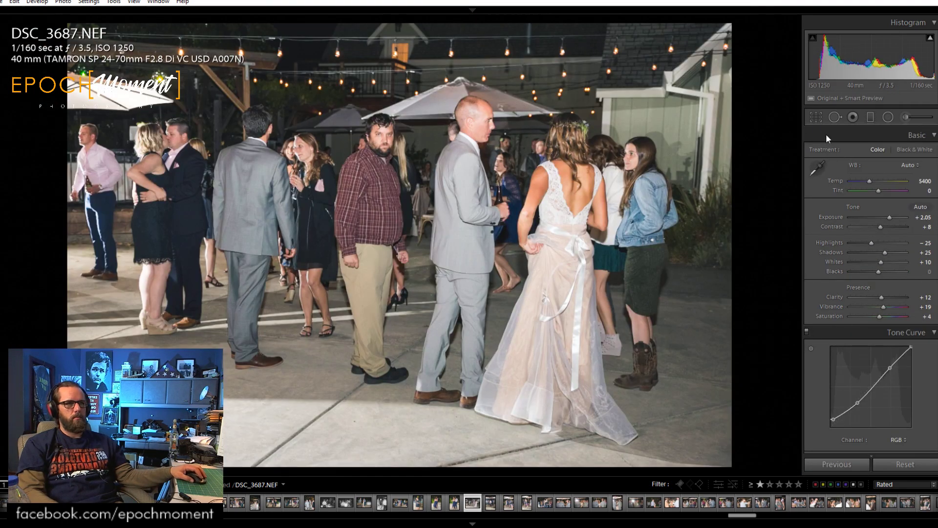
Set Contrast to +23, Highlights to -73 and Shadows to +50 on DSC_3687.
click(816, 120)
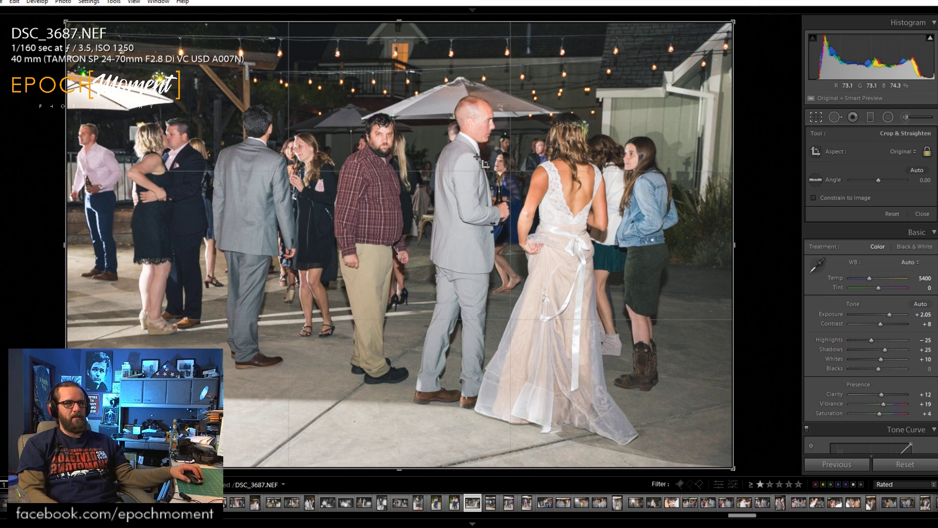
drag(879, 324, 892, 348)
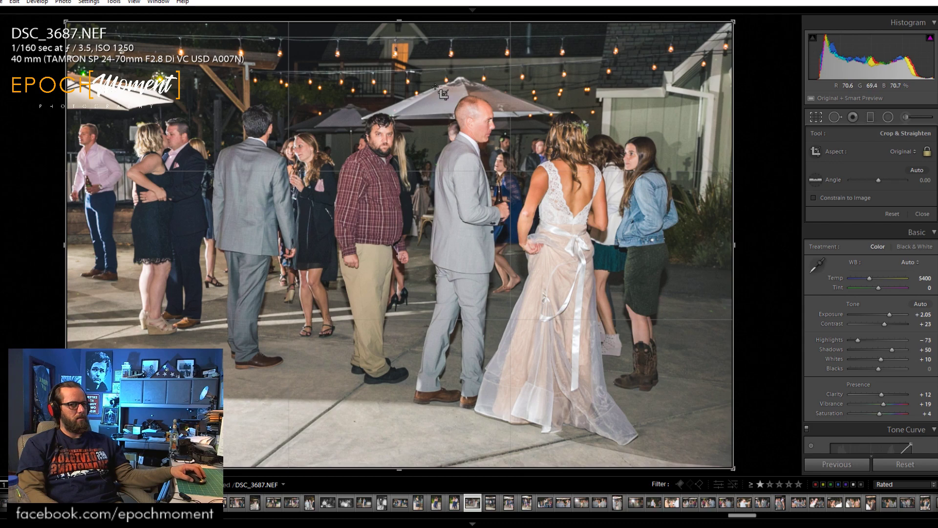
mouse_move(396, 18)
mouse_down()
mouse_move(399, 31)
mouse_move(400, 10)
mouse_up()
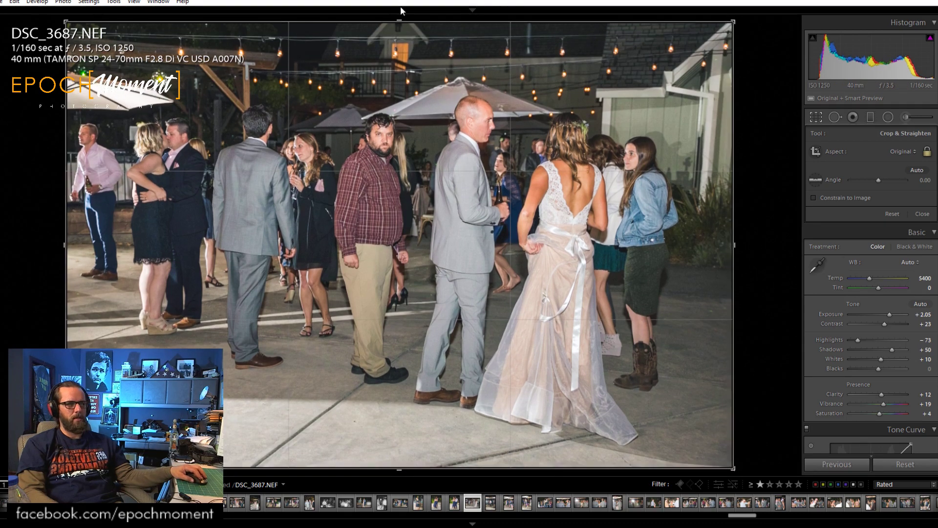
click(922, 215)
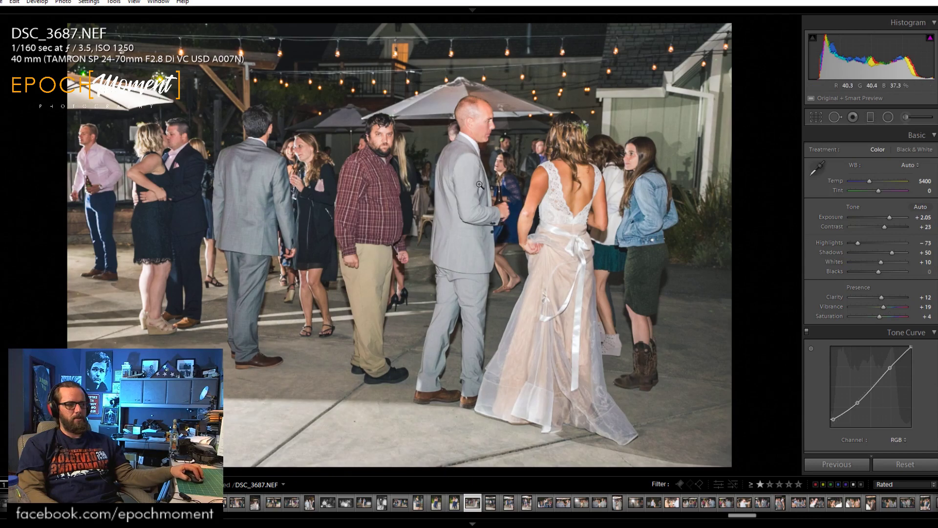
Refine DSC_3687 with Shadows at +46, Temp at 5300 and Highlights at -86, checking the bearded man up close.
click(327, 187)
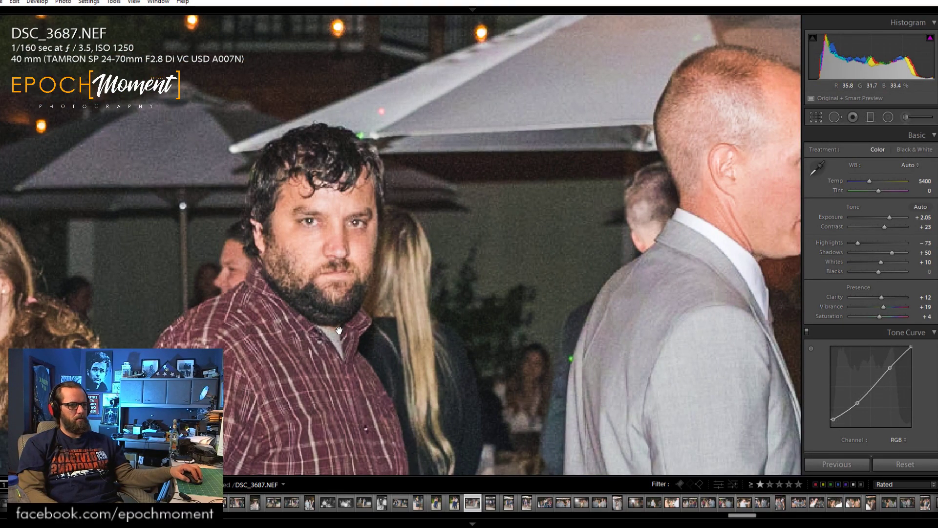
click(351, 292)
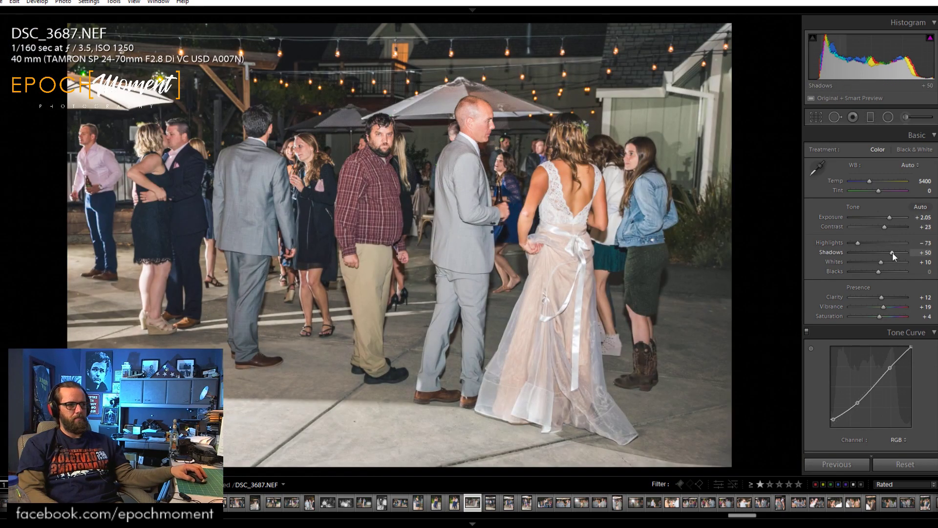
drag(892, 253, 892, 255)
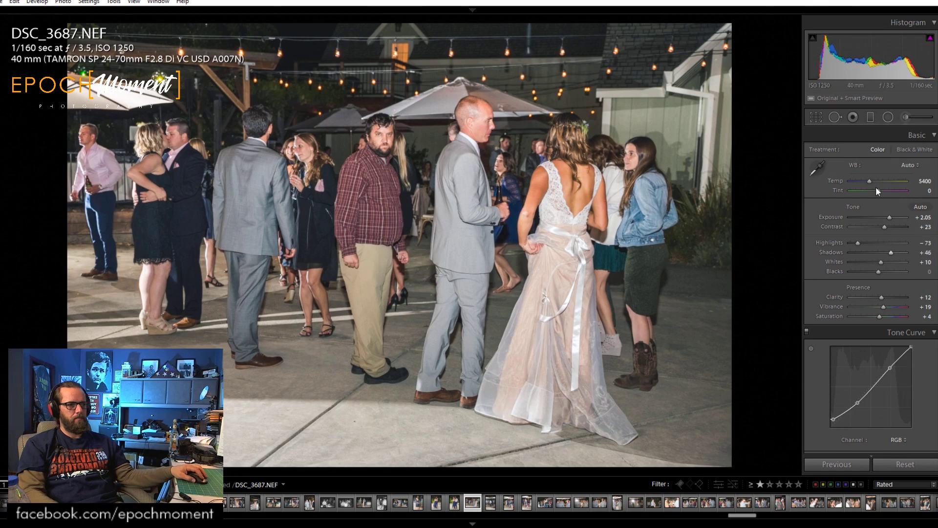
drag(868, 180, 867, 180)
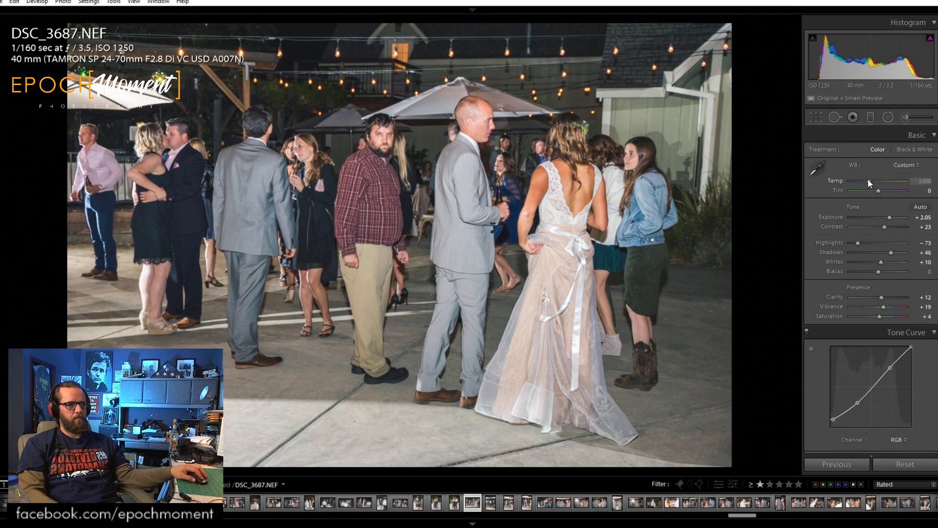
mouse_move(858, 243)
mouse_down()
mouse_move(863, 250)
mouse_move(854, 245)
mouse_up()
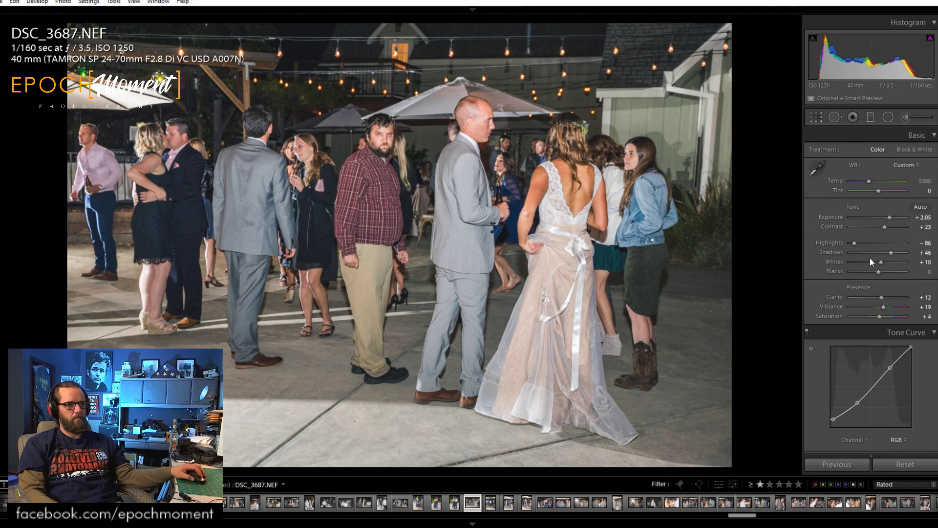
click(383, 147)
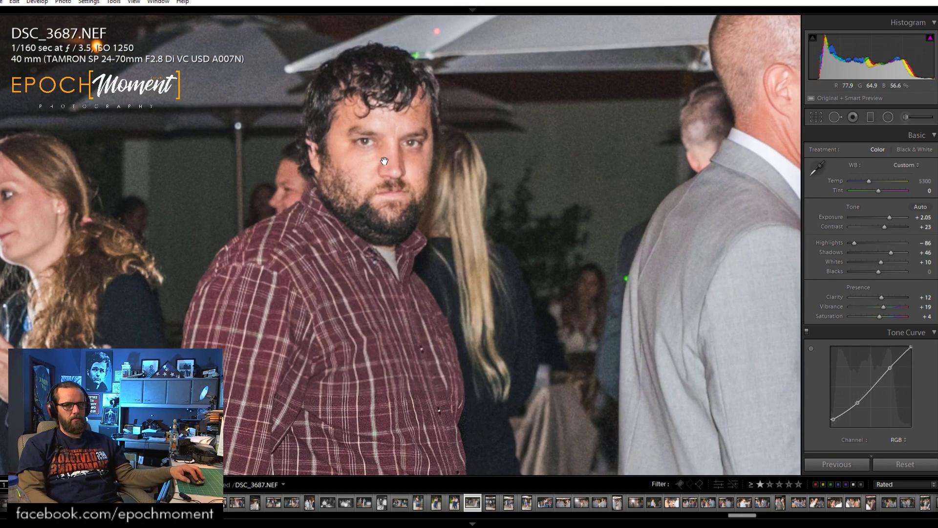
Check the bearded man's face and plaid shirt up close in DSC_3687 and move on to DSC_3688.
drag(384, 161, 408, 248)
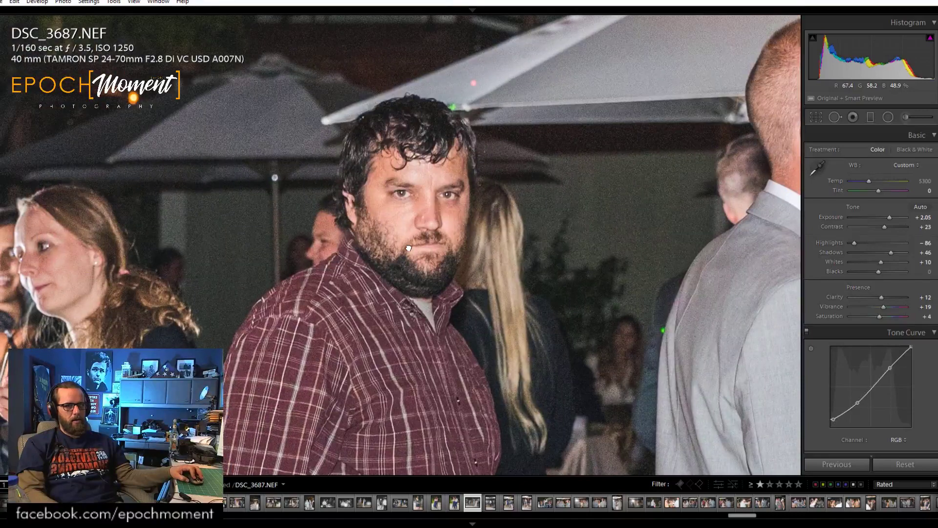
click(408, 248)
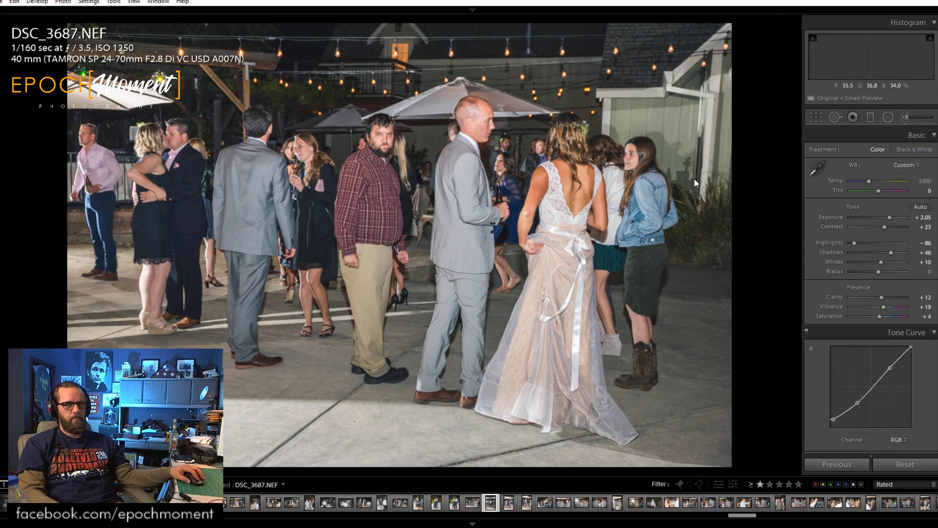
key(Right)
Set Temp to 5800, Contrast to +23, Highlights to -50 and Shadows to +42 on DSC_3688, checking the couple up close.
click(355, 188)
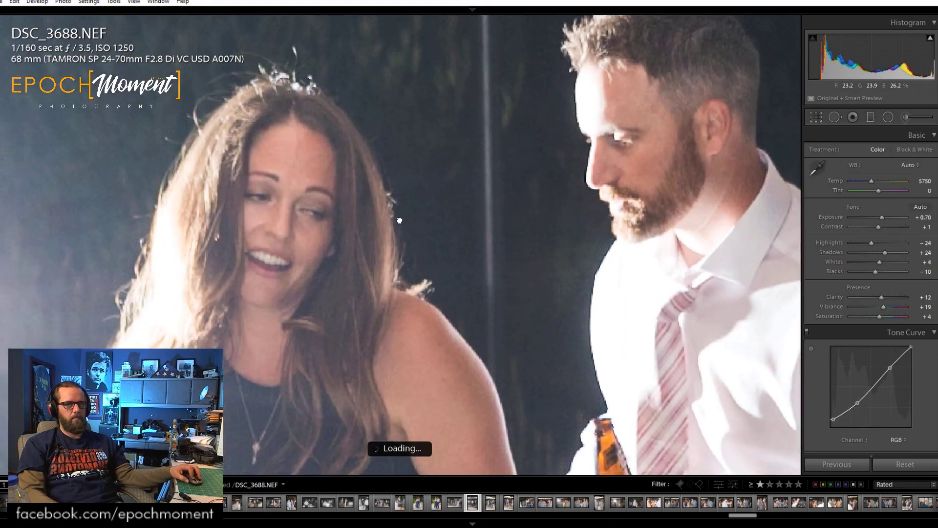
click(865, 246)
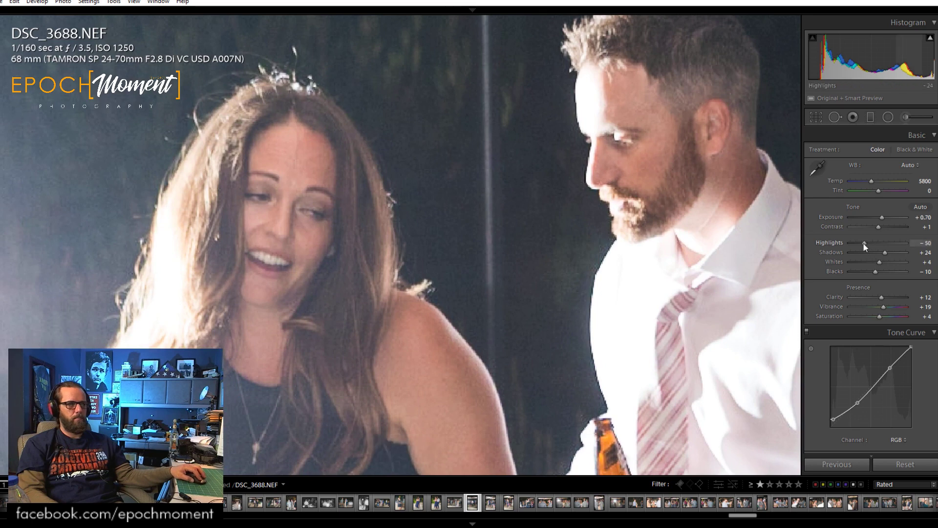
drag(878, 227, 889, 252)
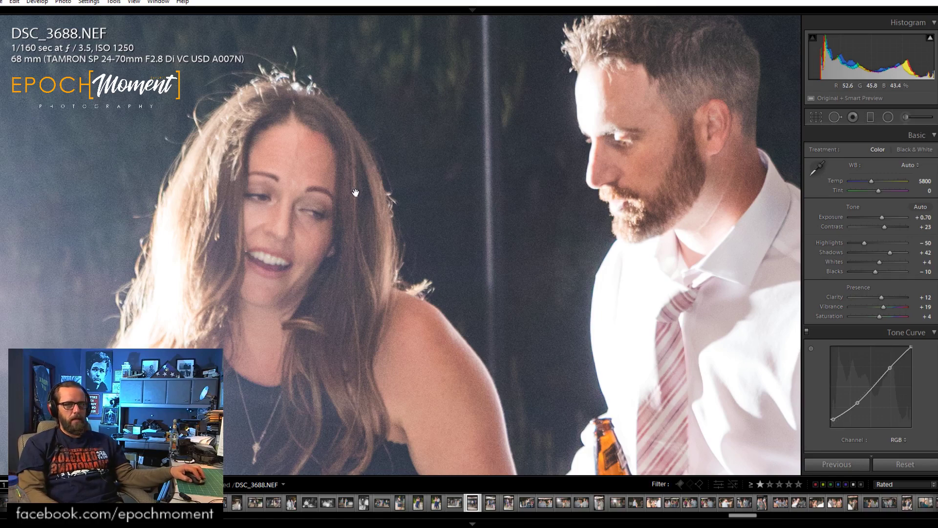
click(395, 211)
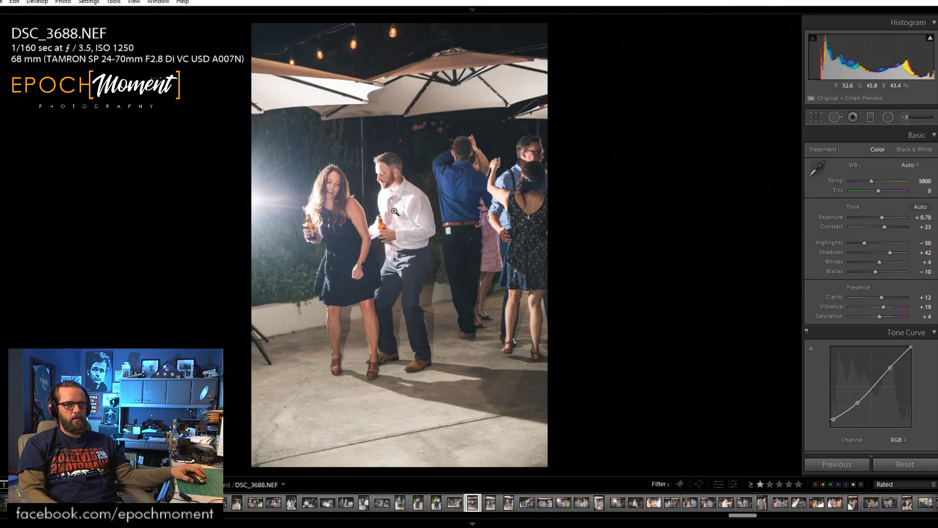
Crop DSC_3688 tighter on the dancers, trimming the empty area beside the long-haired woman and the foreground floor.
click(817, 117)
drag(250, 244, 453, 268)
click(924, 215)
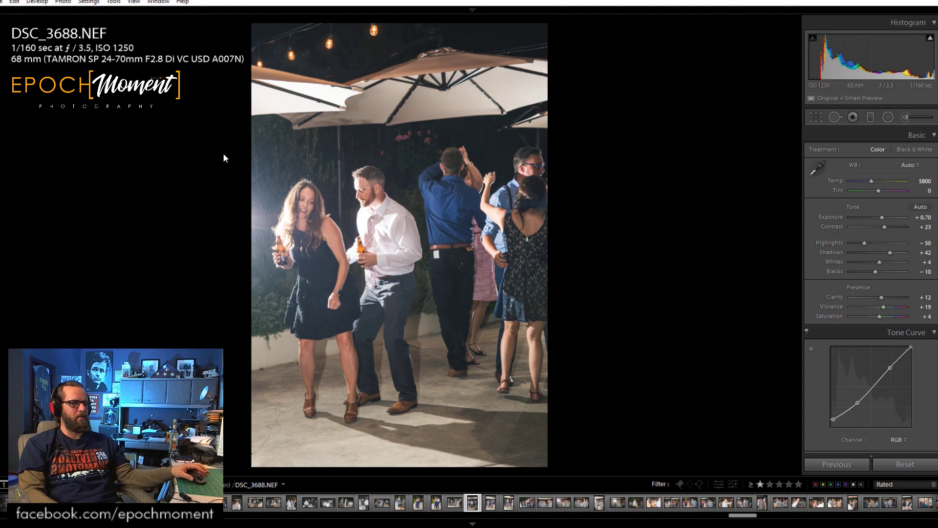
Refine DSC_3688 with Highlights at -64 and Shadows at +35 while viewing the couple up close.
click(293, 180)
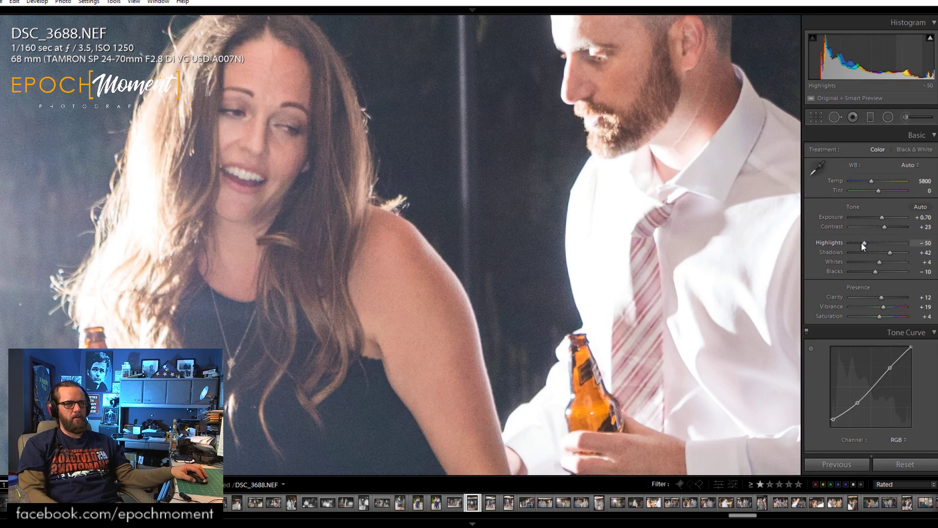
drag(859, 246, 861, 247)
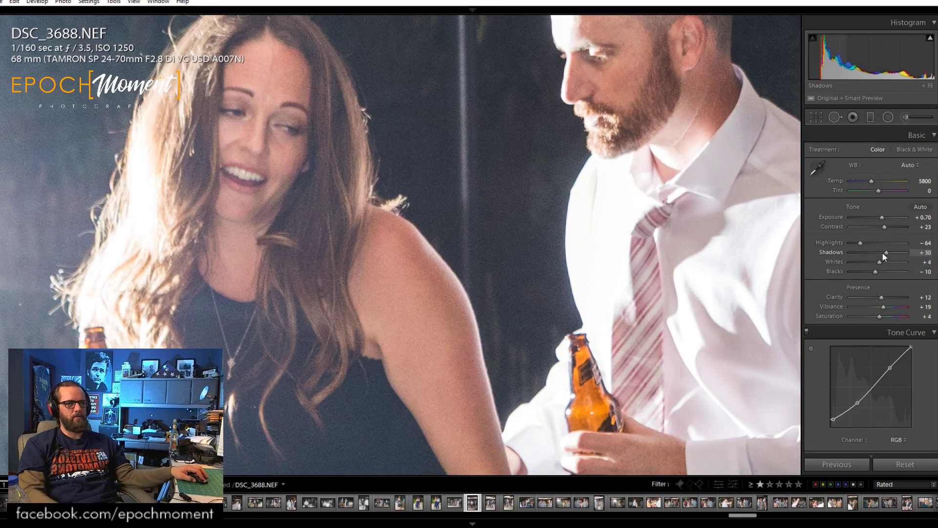
click(597, 186)
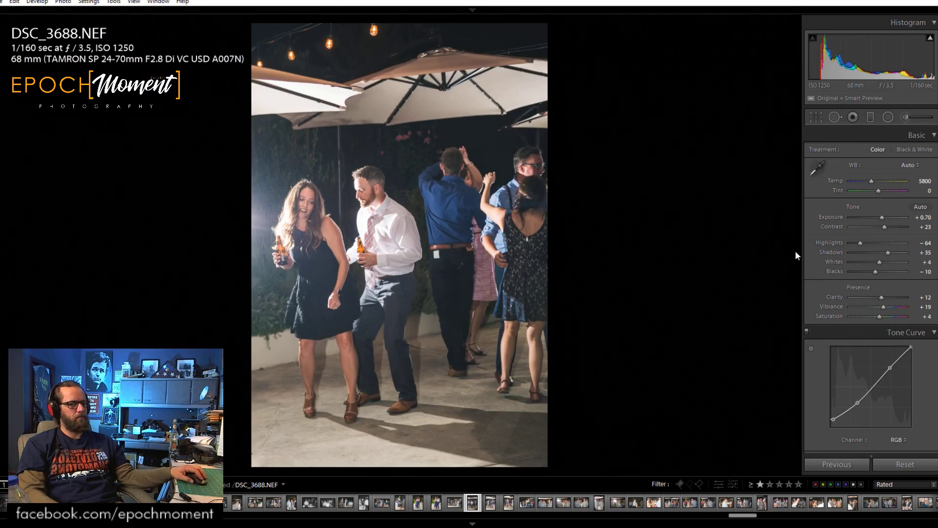
Apply the previous photo's settings to DSC_3690, with Temp at 5300, Exposure at +1.31, Highlights at -41 and Shadows at +66.
key(Right)
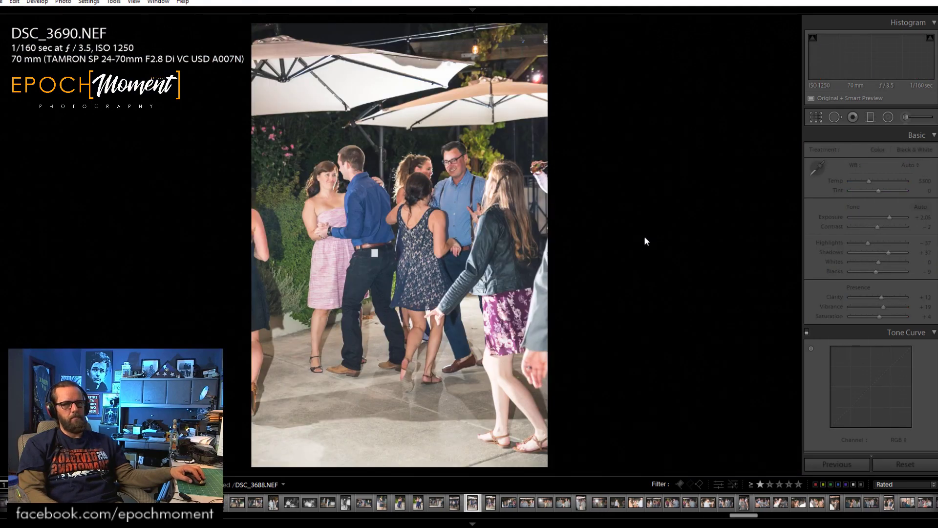
click(835, 465)
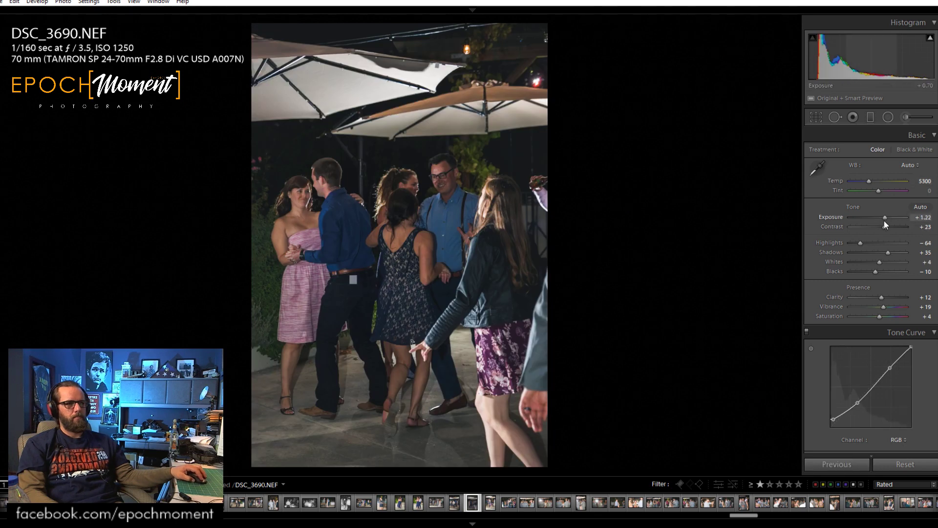
drag(881, 218, 900, 257)
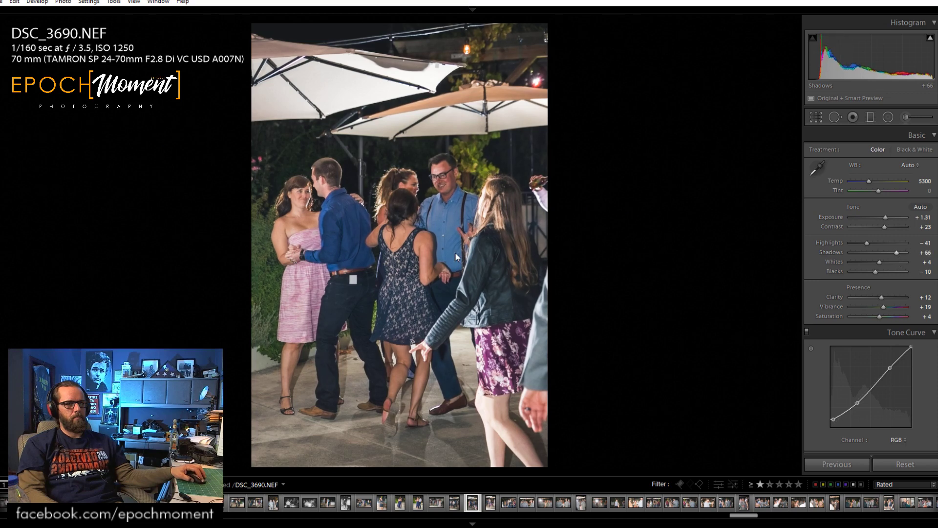
Check the woman in pink up close, set Exposure to +1.41 and Highlights to -24, and reset Whites and Blacks on DSC_3690.
click(292, 168)
drag(404, 340, 424, 263)
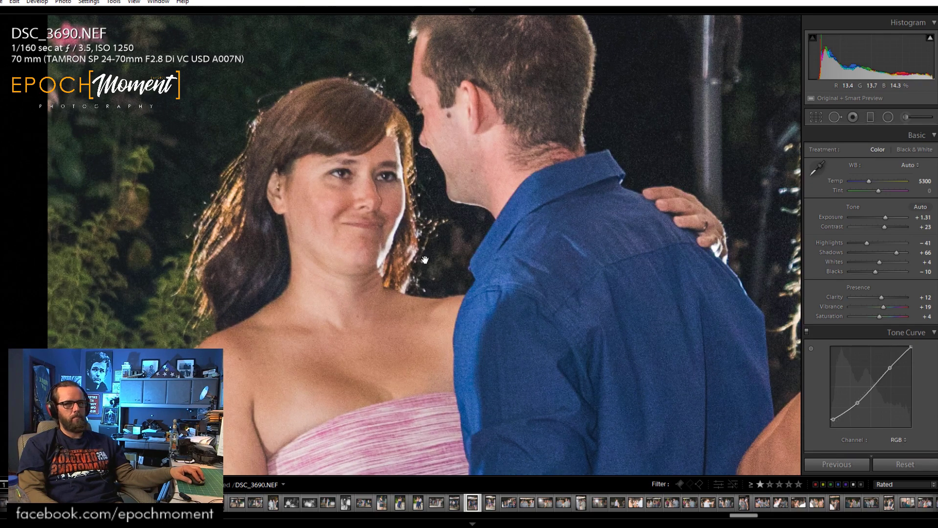
click(424, 259)
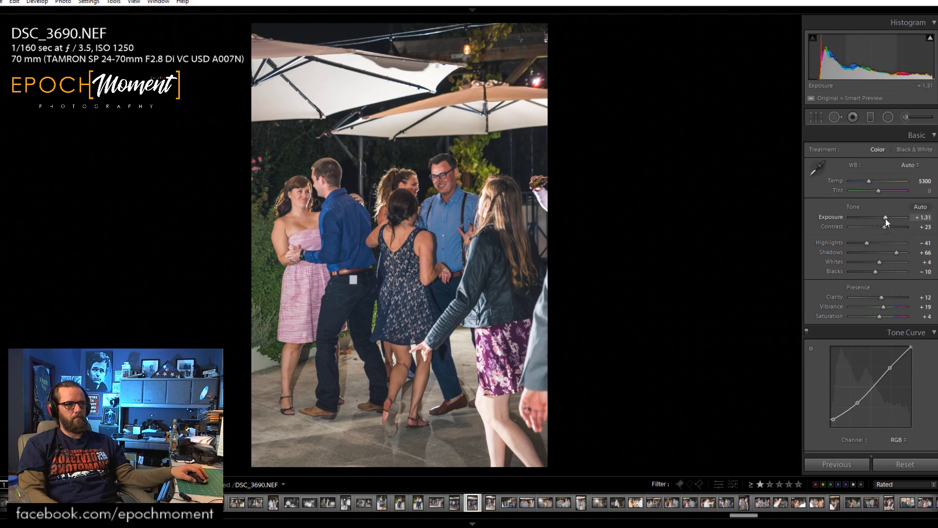
drag(886, 218, 895, 255)
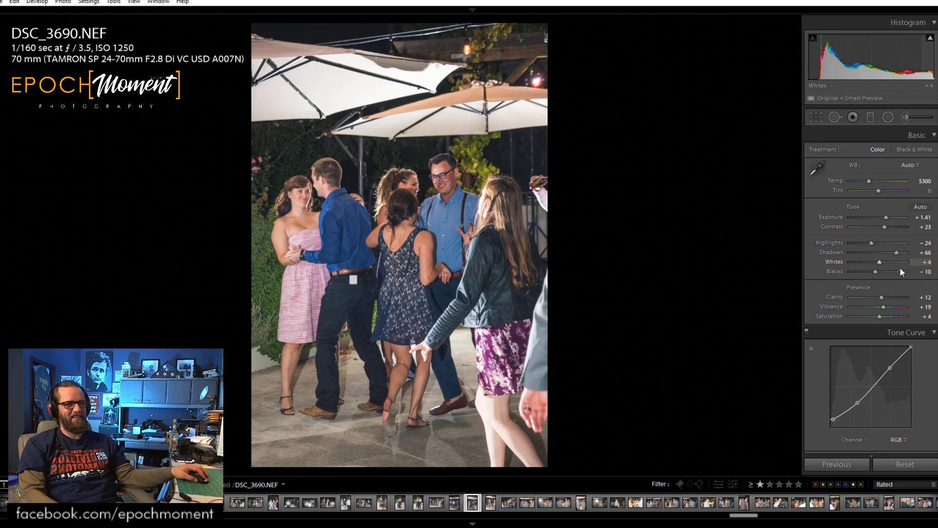
double_click(880, 263)
double_click(874, 273)
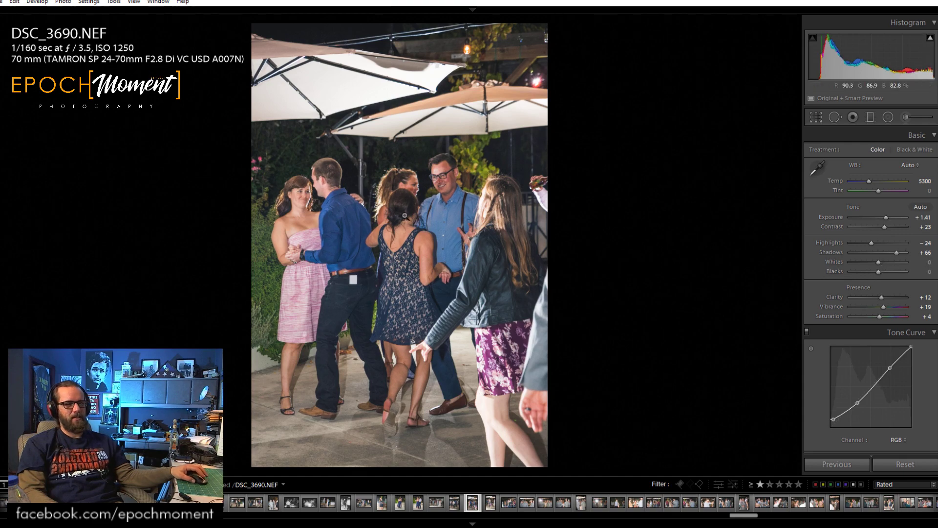
Inspect the couple's faces in DSC_3690 up close and lower Highlights to -32.
click(308, 204)
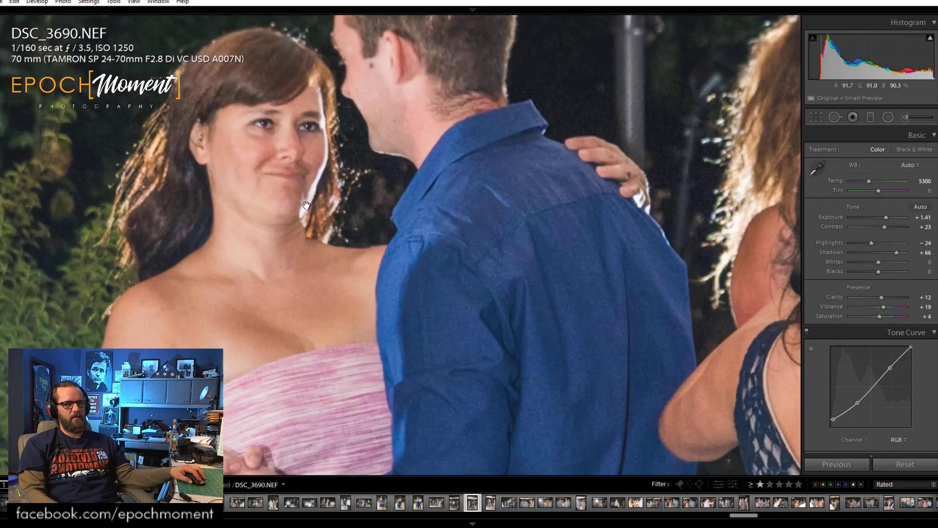
click(544, 246)
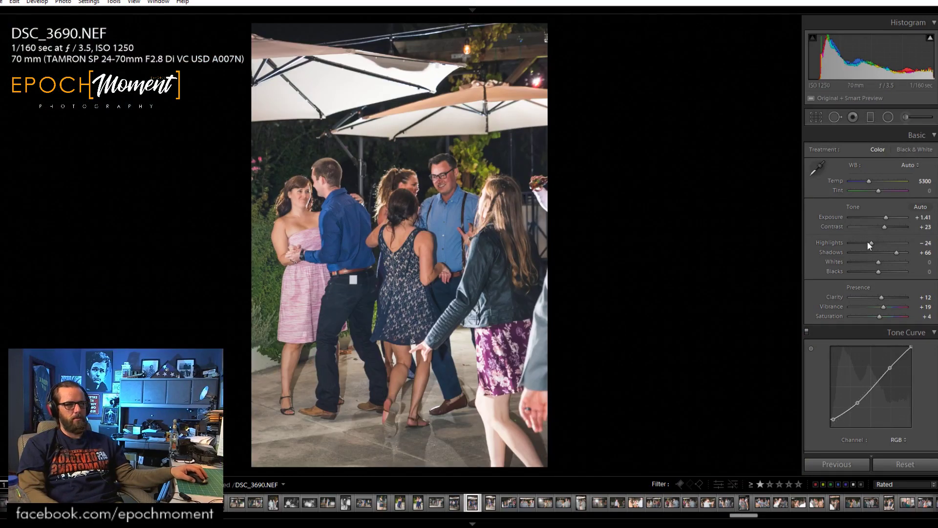
drag(868, 242, 870, 247)
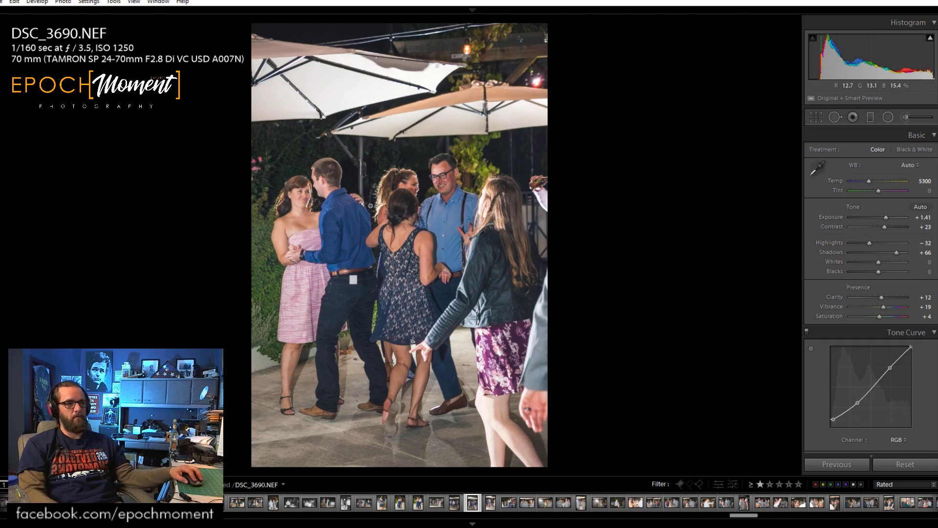
click(372, 211)
click(372, 211)
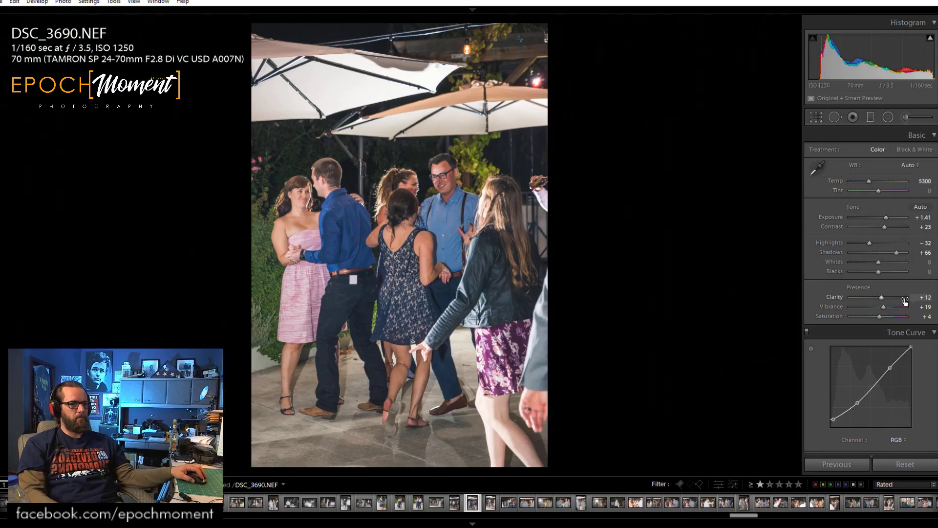
Set Exposure to +1.22, Contrast to +32, Highlights to -77 and Shadows to +68 on DSC_3691, and reset Blacks to 0.
key(Right)
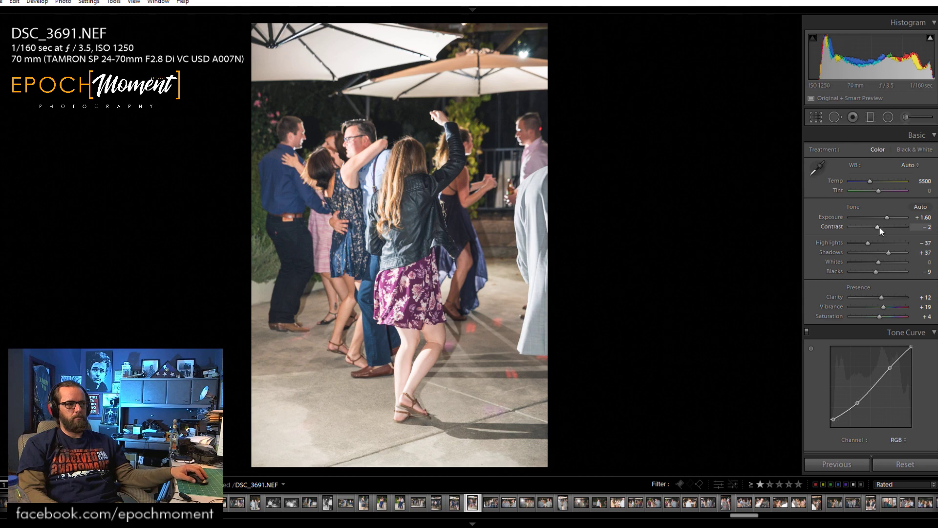
drag(878, 226, 895, 252)
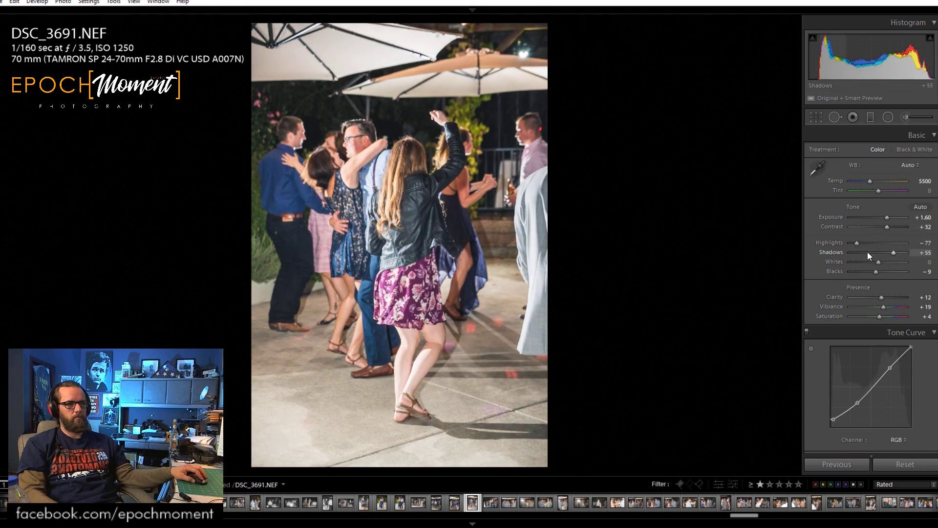
drag(886, 217, 884, 215)
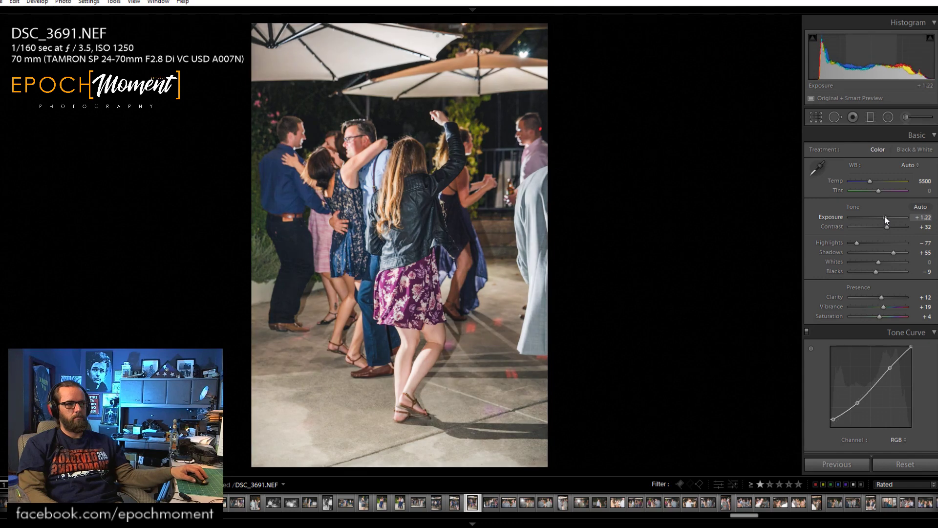
drag(895, 251, 898, 252)
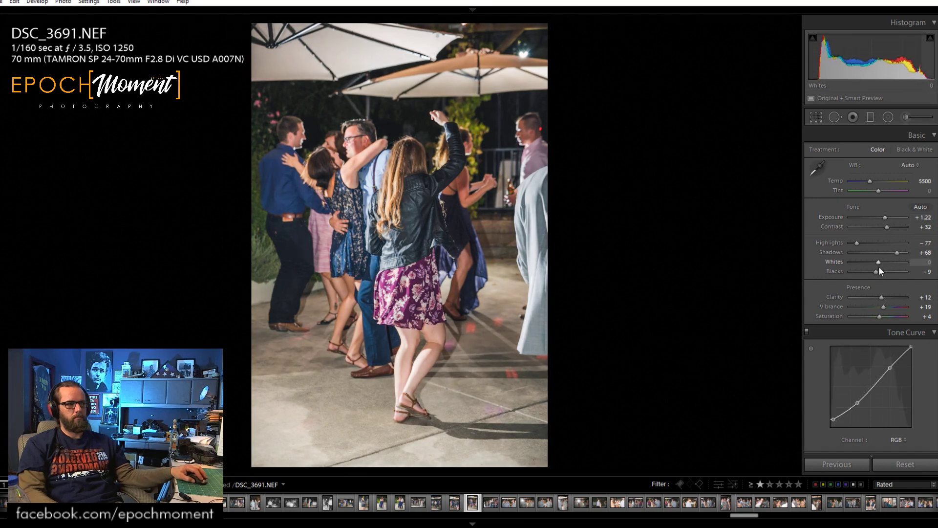
double_click(876, 271)
Examine the dancers and the blonde woman's leather jacket in DSC_3691 up close for focus and detail.
click(324, 167)
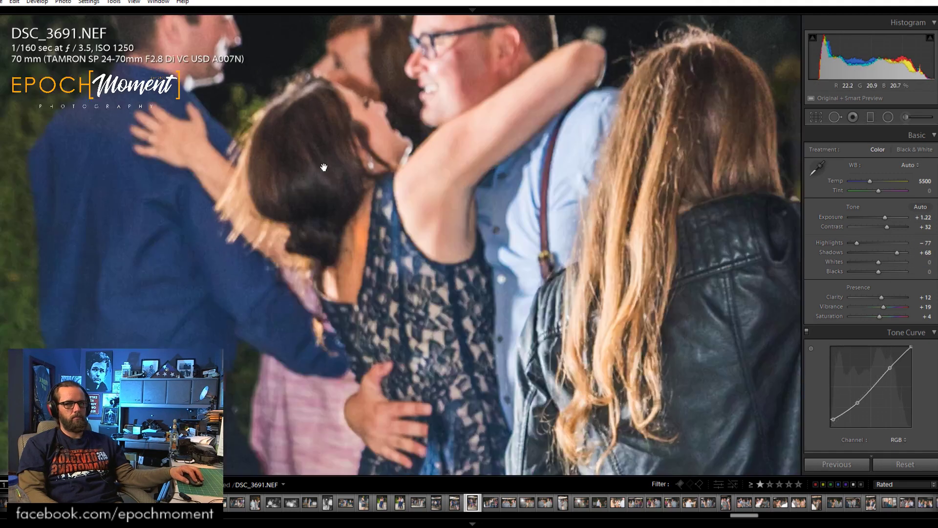
drag(323, 167, 235, 147)
drag(395, 153, 274, 141)
drag(314, 170, 205, 146)
drag(391, 185, 293, 166)
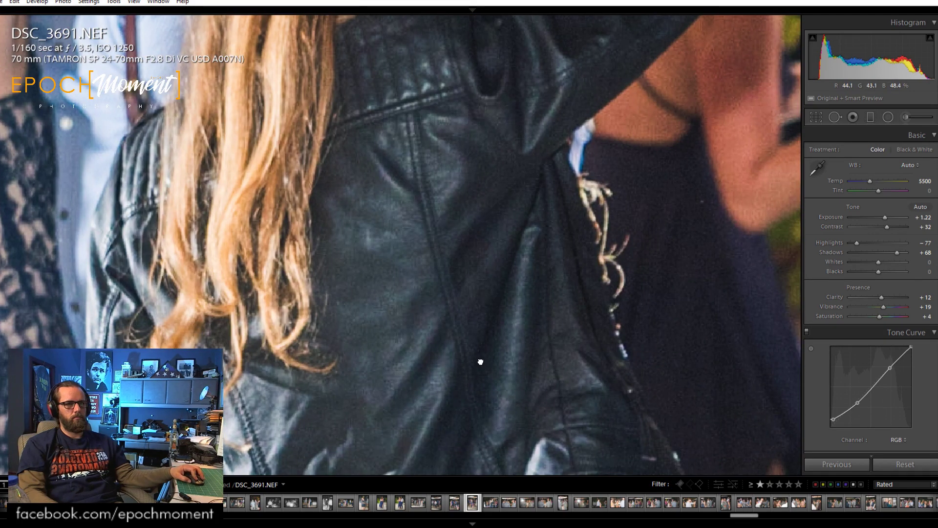
scroll(480, 362, up, 4)
key(ctrl+minus)
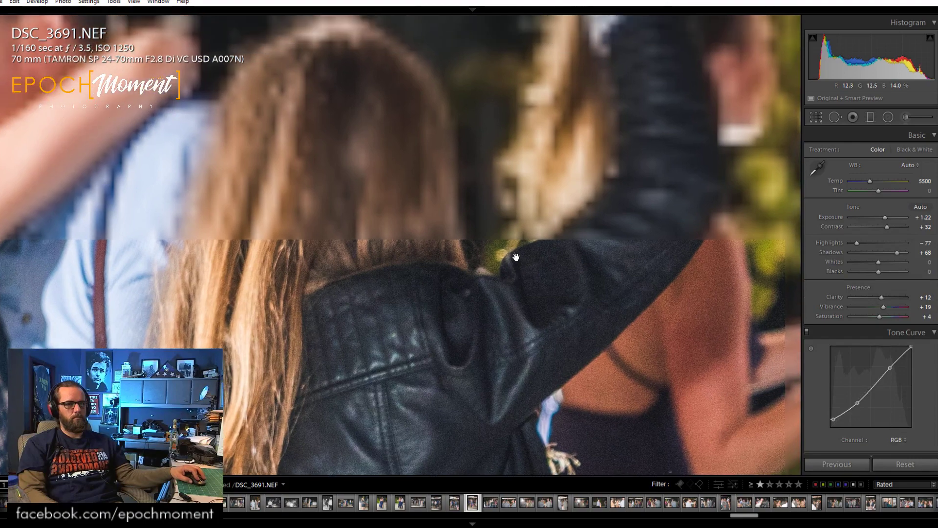
key(ctrl+minus)
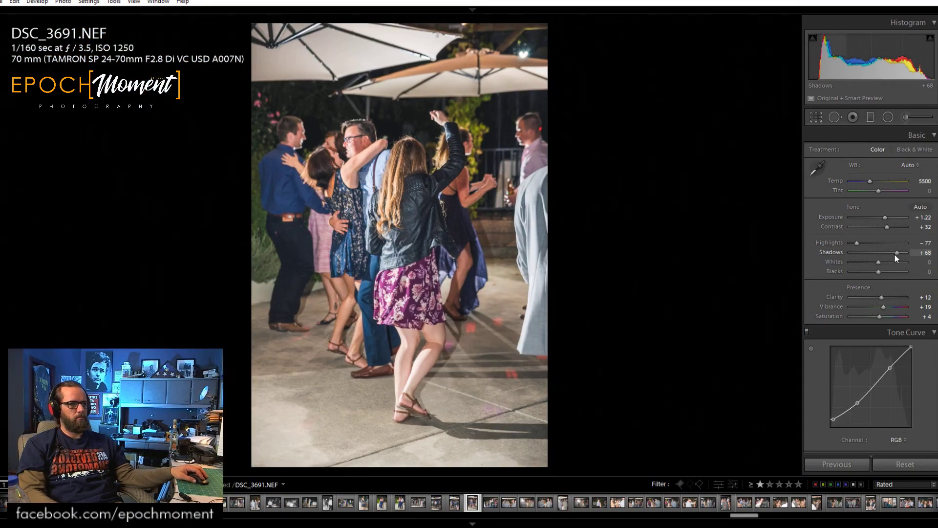
Lower Shadows to +51 on DSC_3691 and clear its star rating.
drag(894, 253, 890, 253)
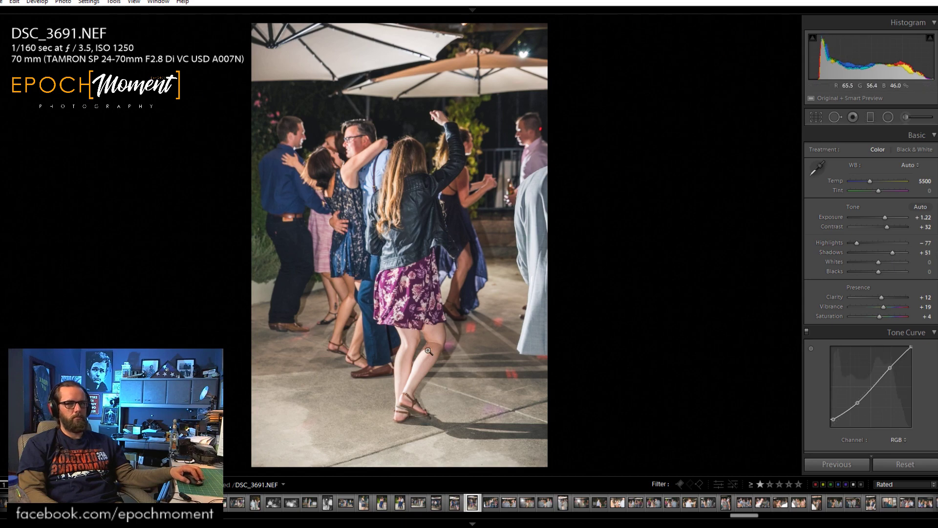
drag(428, 351, 469, 152)
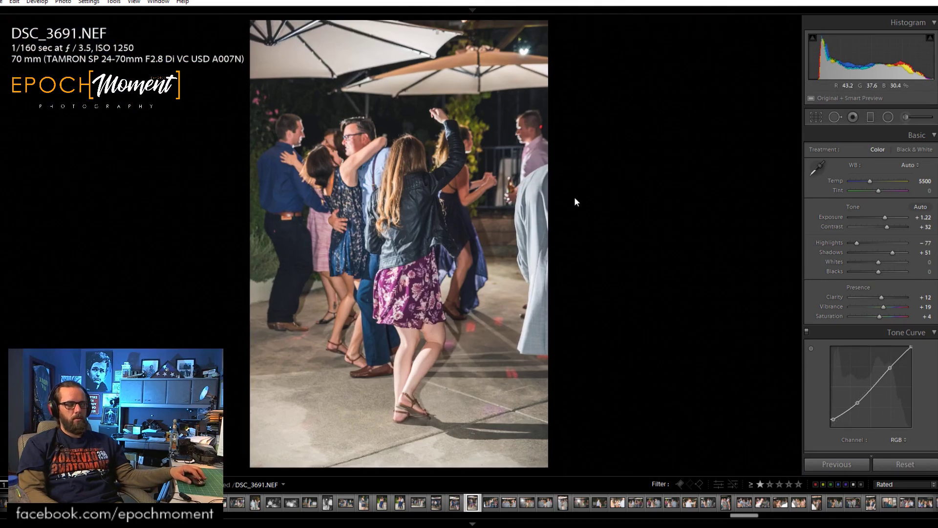
key(0)
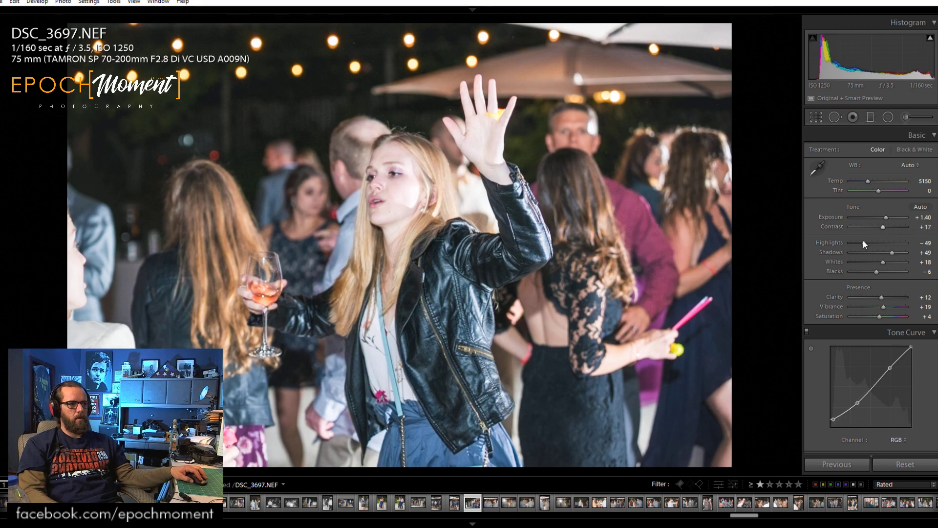
Set Temp to 5333, Contrast to +35, Highlights to -96 and Shadows to +71 on DSC_3697, and reset Whites and Blacks to 0.
drag(865, 243, 880, 262)
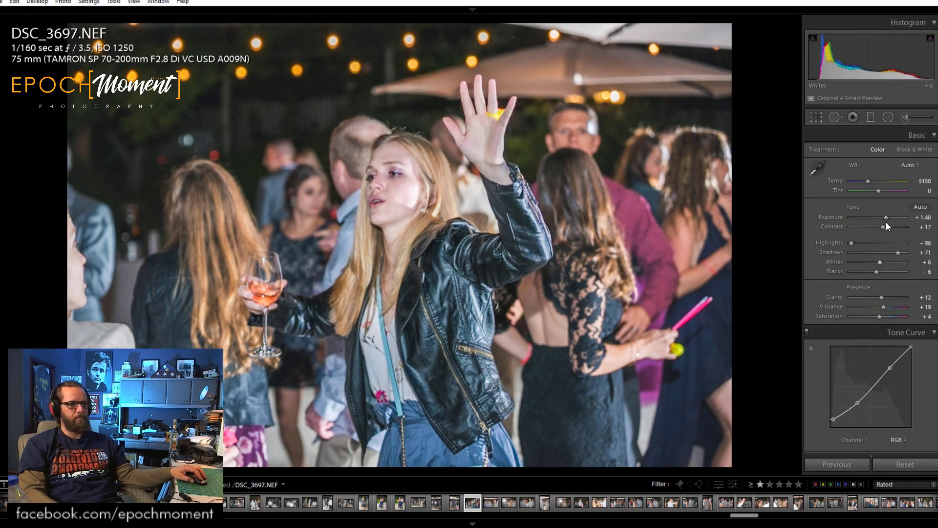
drag(882, 226, 887, 226)
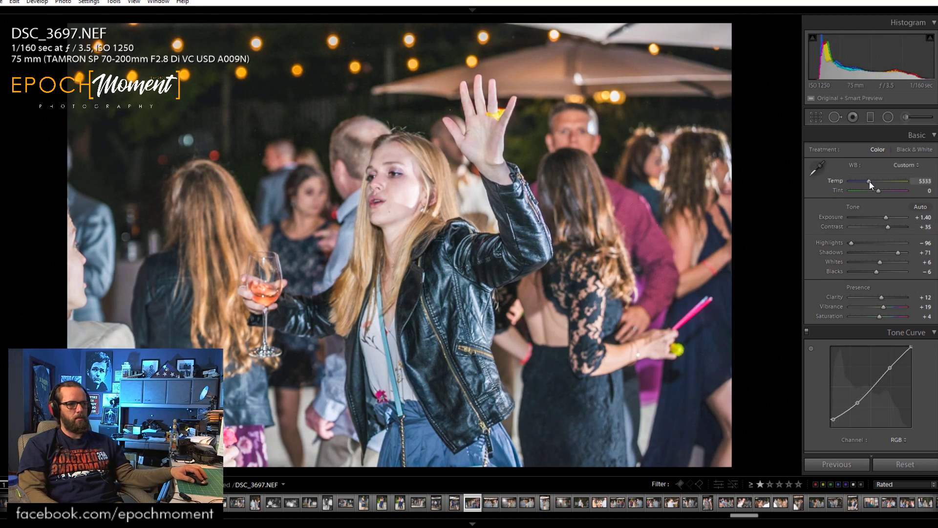
double_click(879, 263)
double_click(877, 272)
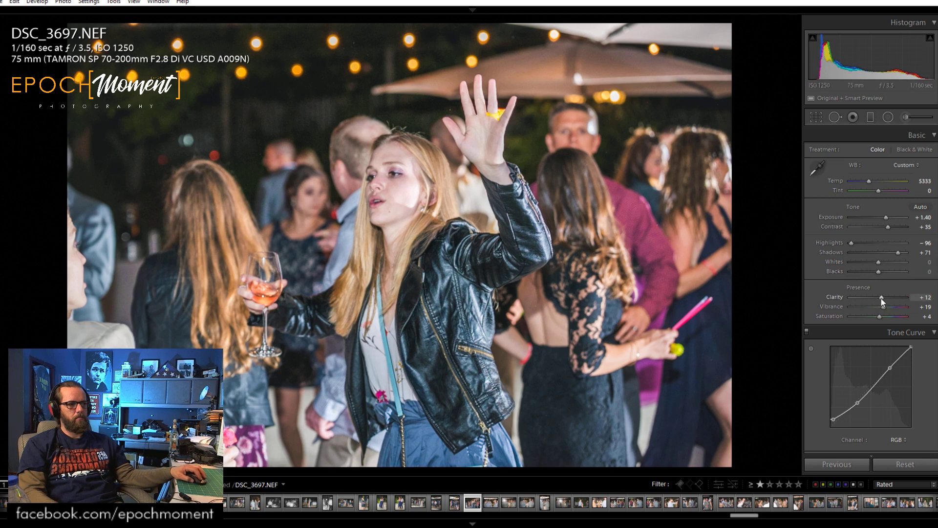
Set Highlights to -80 and Shadows to +59 on DSC_3697, and check the blonde woman's face and raised hand up close.
drag(897, 254, 857, 247)
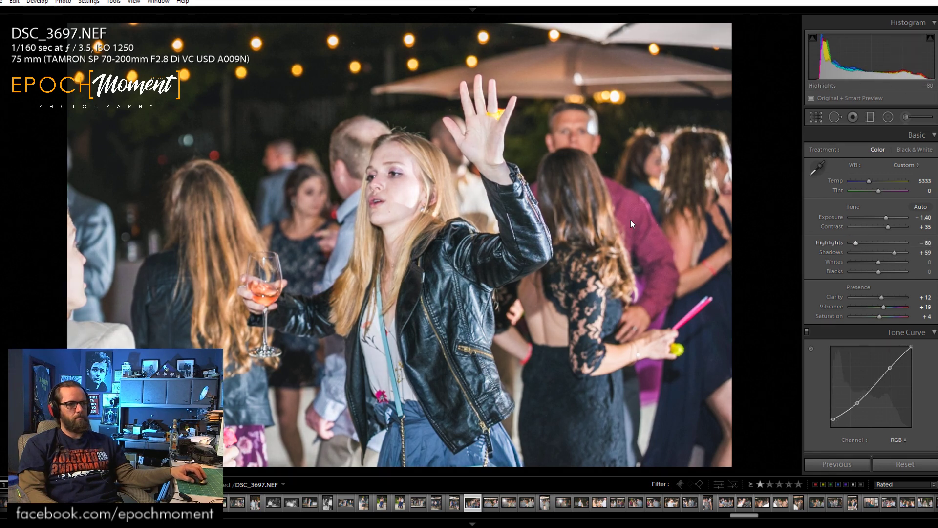
click(377, 207)
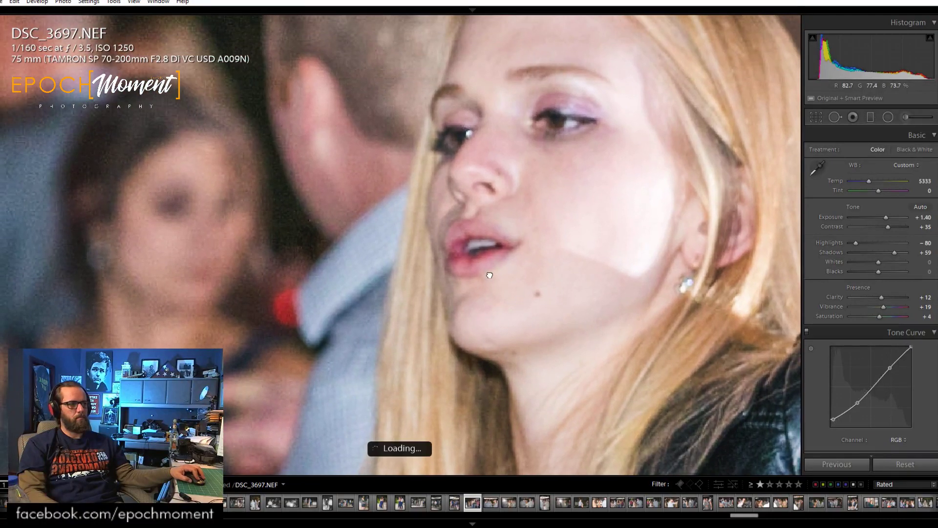
drag(553, 266, 558, 300)
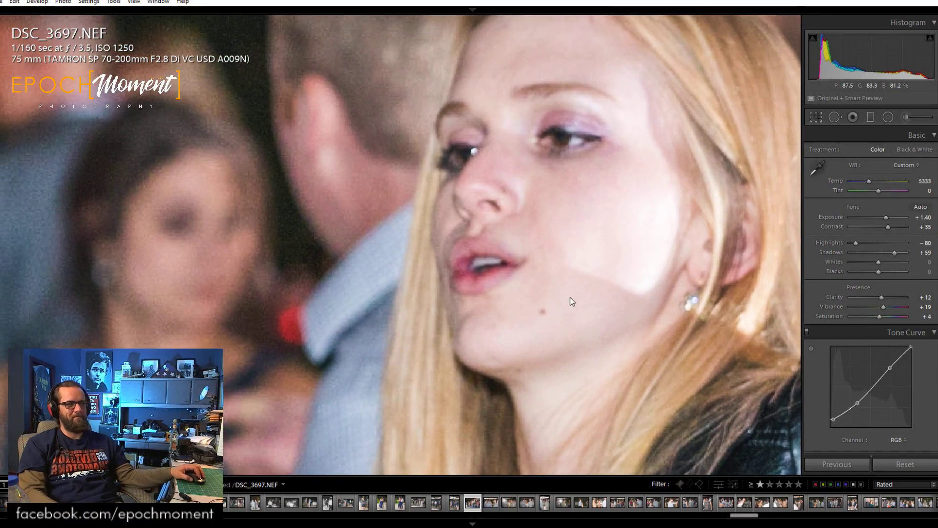
drag(708, 328, 226, 72)
click(392, 261)
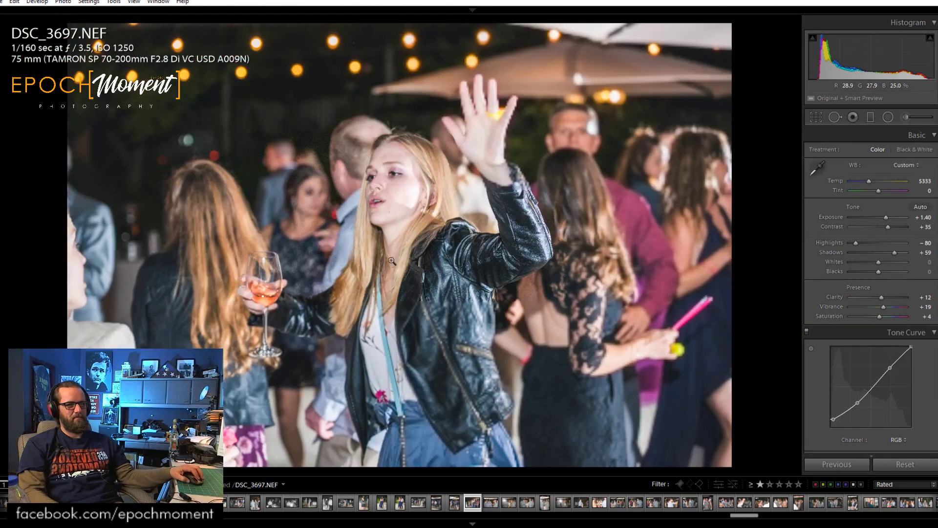
click(489, 121)
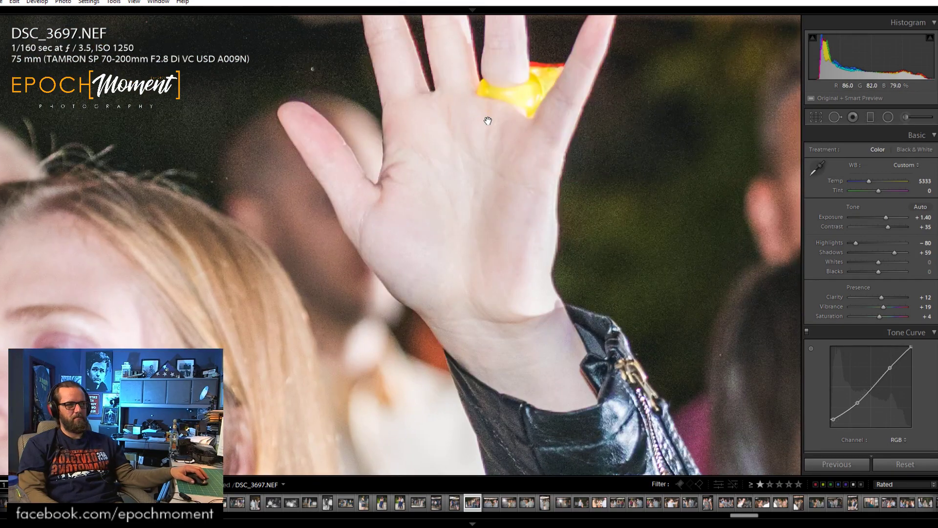
click(487, 121)
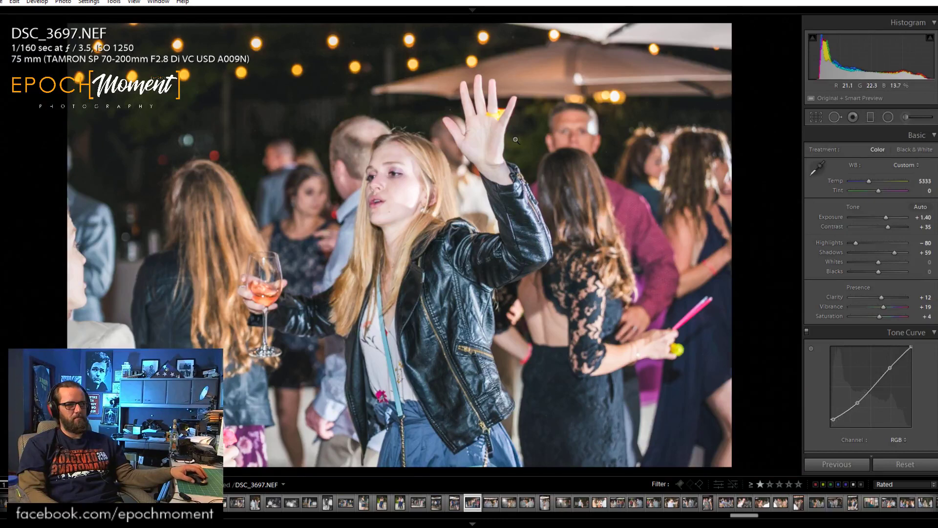
On DSC_3698, set Temp to 5604, Contrast to +33, Highlights to -41 and Shadows to +28, and reset Whites and Blacks to 0.
key(Right)
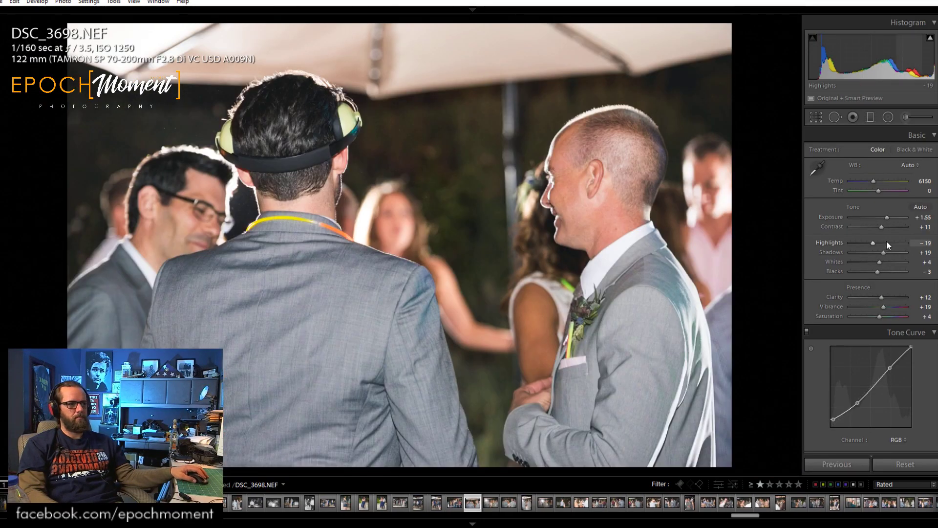
drag(881, 228, 887, 256)
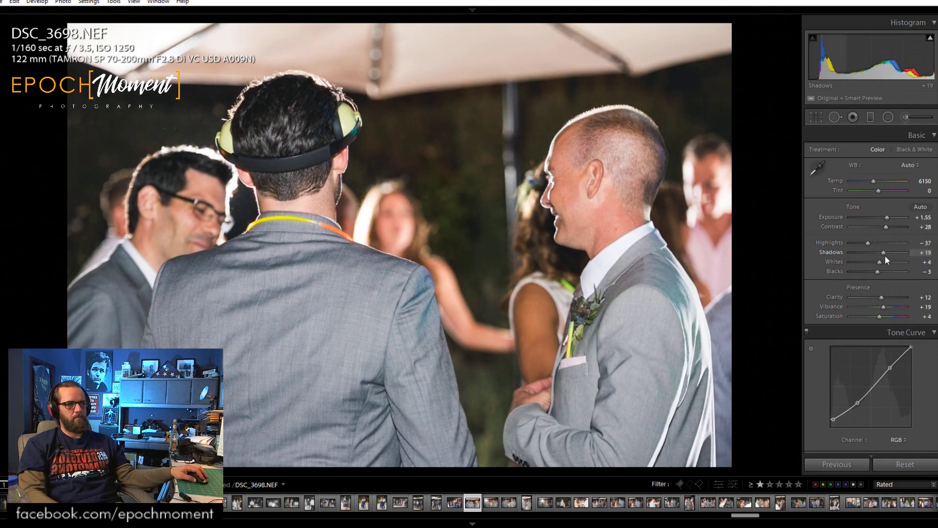
drag(877, 270, 864, 250)
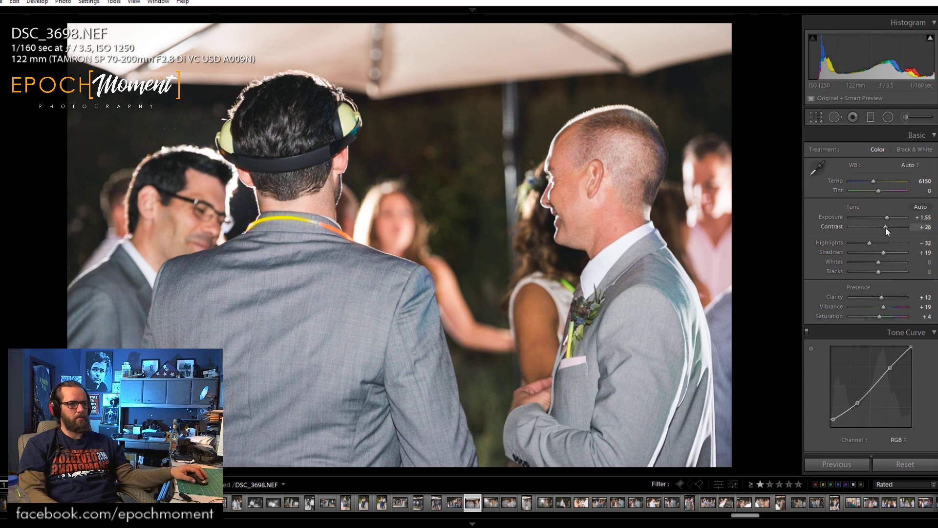
drag(885, 227, 885, 254)
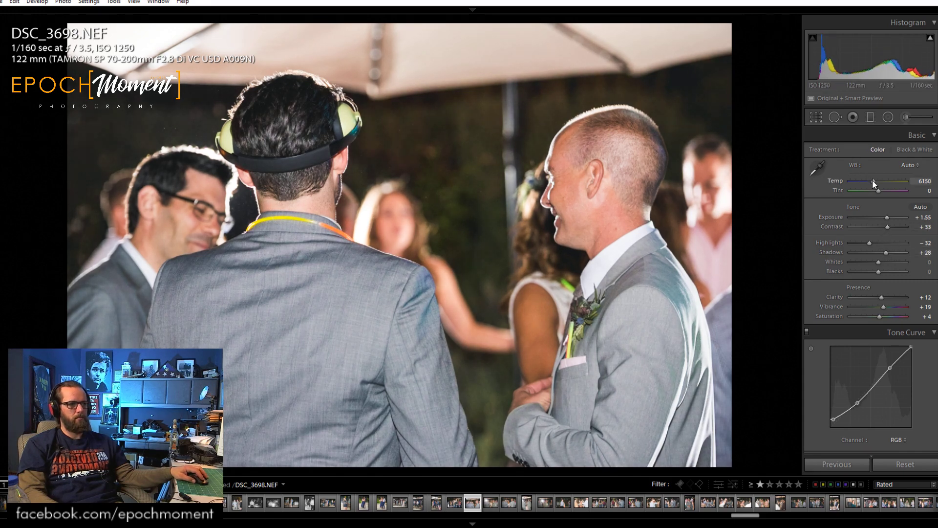
drag(872, 180, 869, 181)
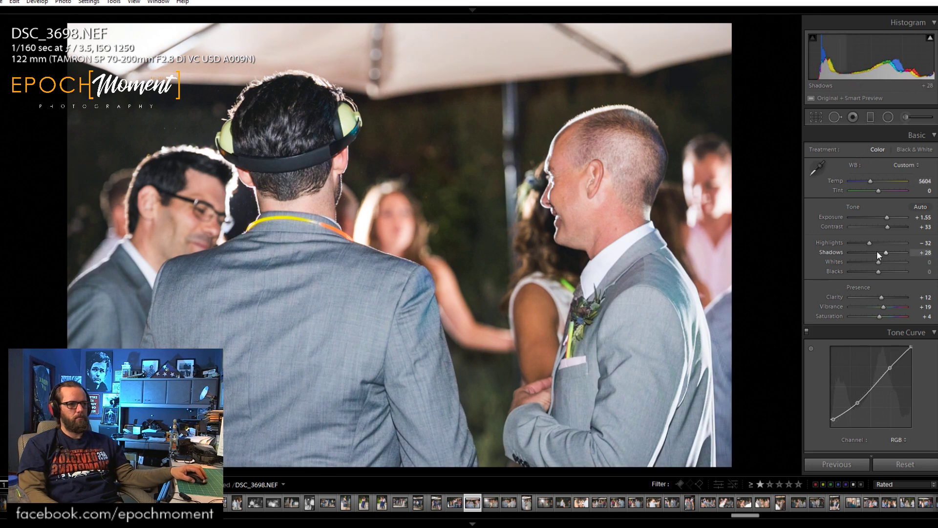
drag(870, 243, 866, 248)
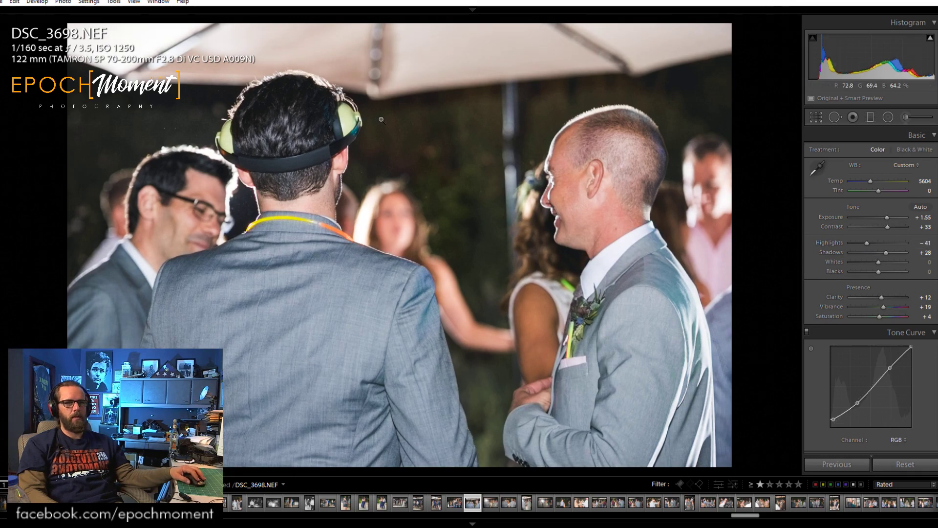
click(341, 160)
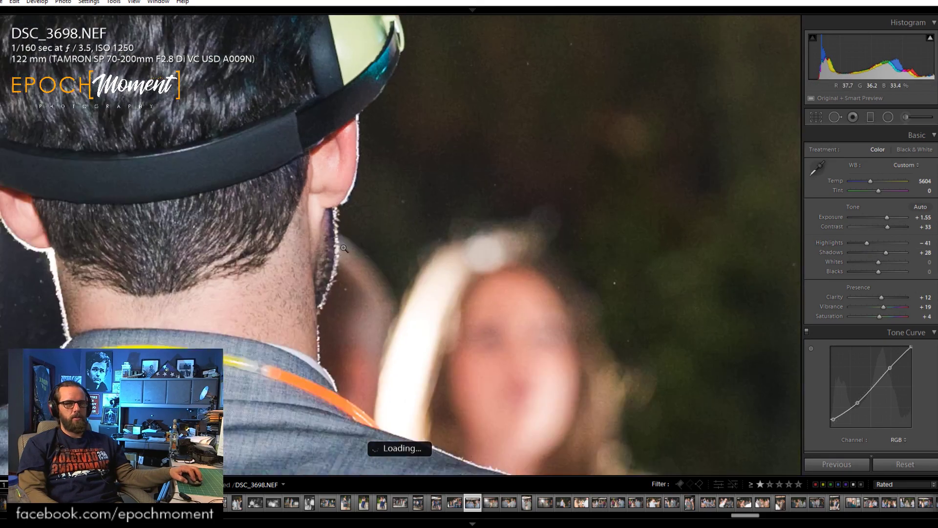
click(344, 249)
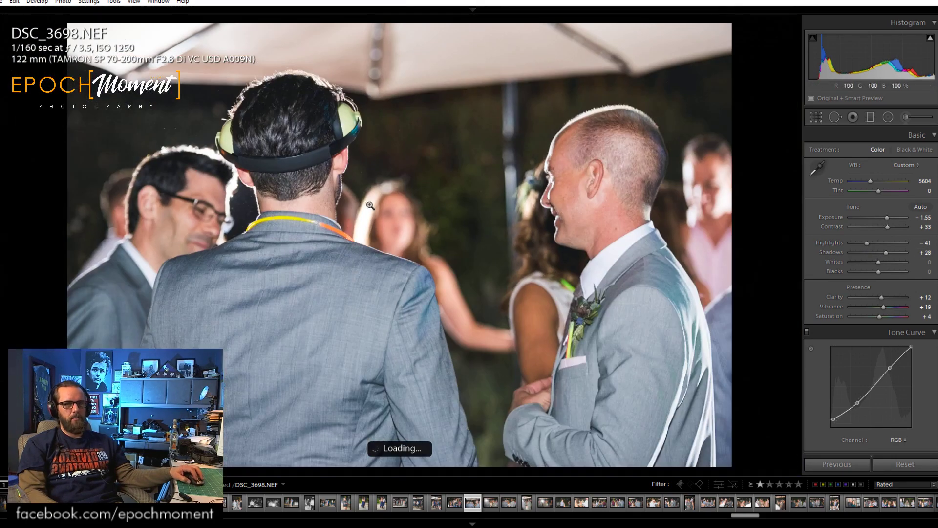
click(309, 184)
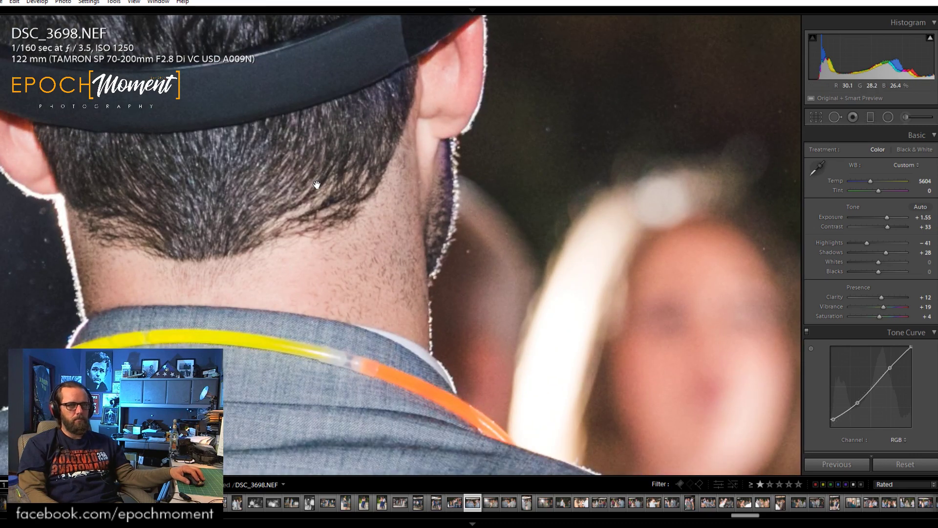
click(317, 185)
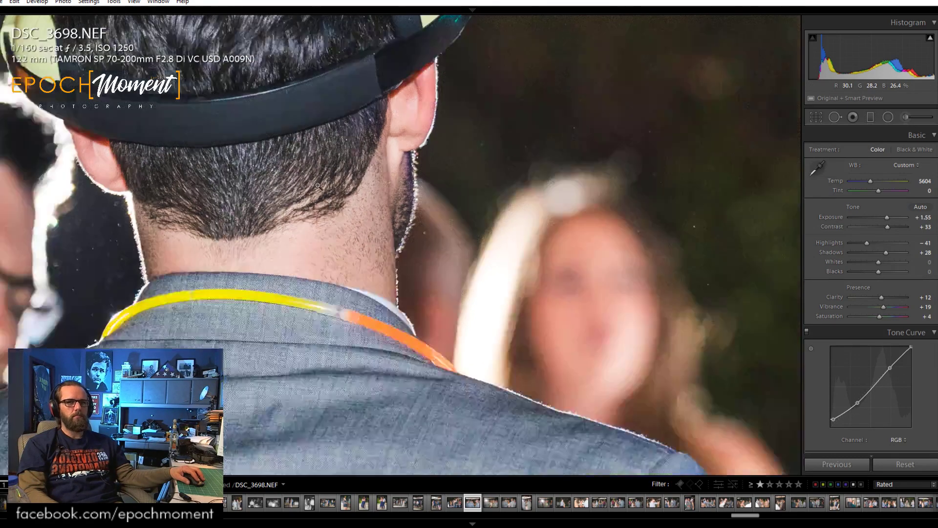
Set Temp to 6054, Contrast to +30, Highlights to -68, Shadows to +50 and Blacks to -8 on DSC_3699.
key(Right)
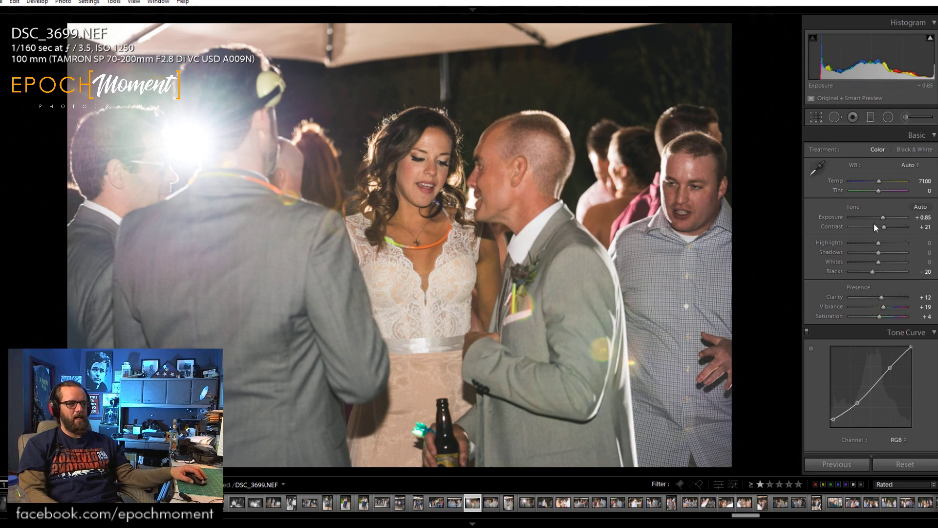
drag(887, 229, 876, 270)
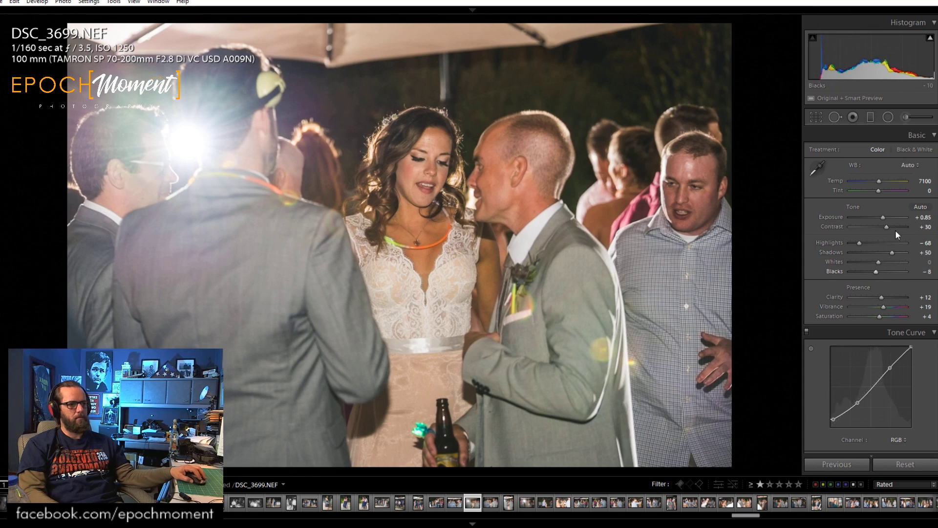
drag(878, 181, 873, 182)
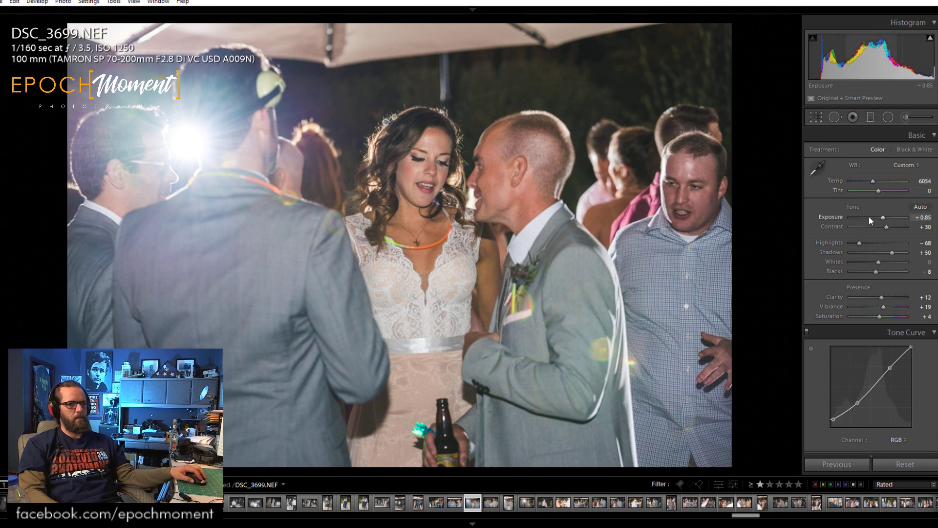
drag(892, 253, 890, 256)
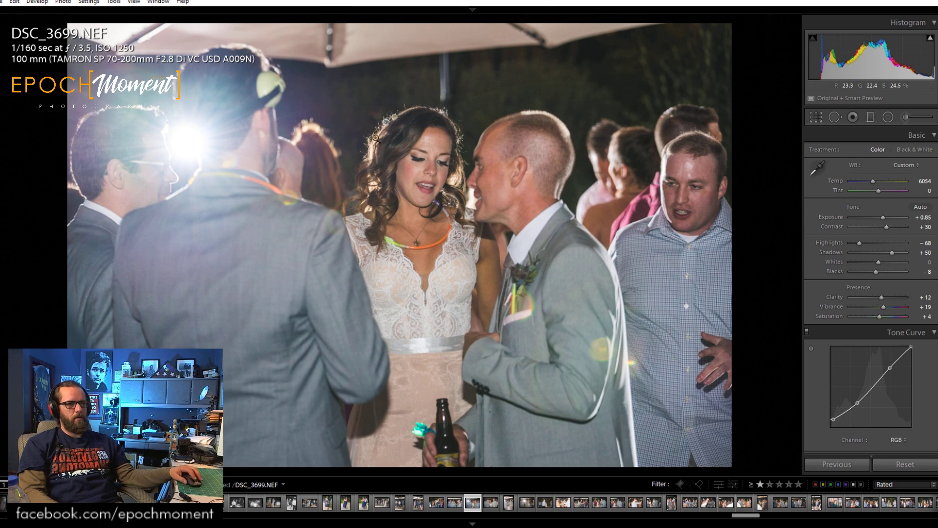
Set Exposure to +0.86 on DSC_3699 while judging the bride's face up close, and warm Temp to 6144.
click(418, 152)
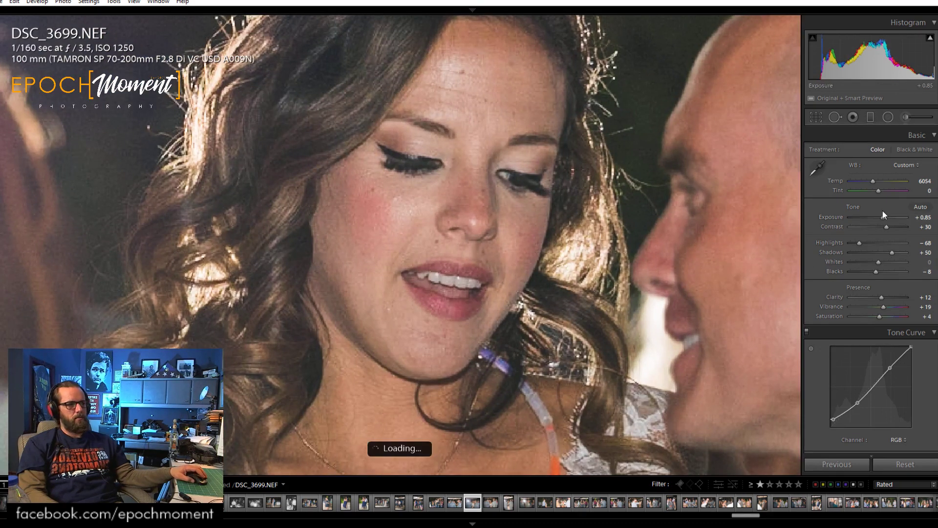
drag(884, 217, 881, 218)
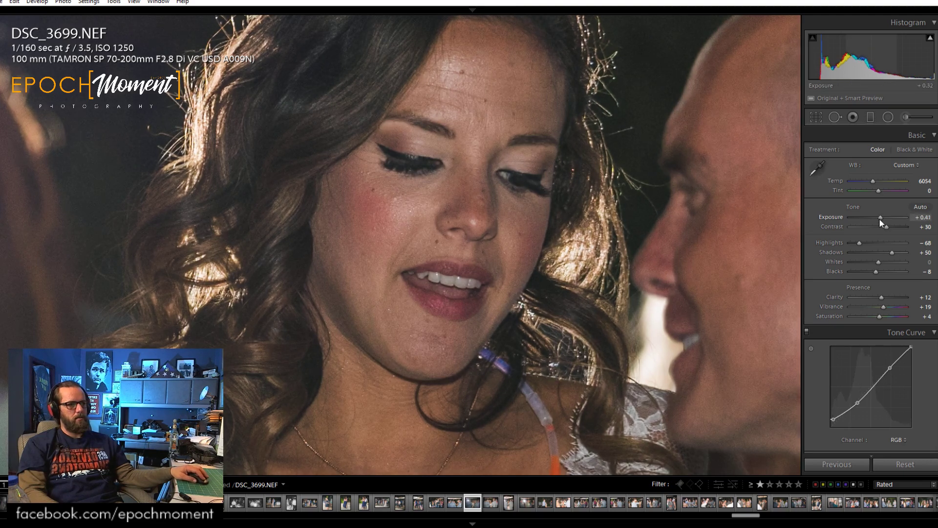
drag(878, 218, 882, 218)
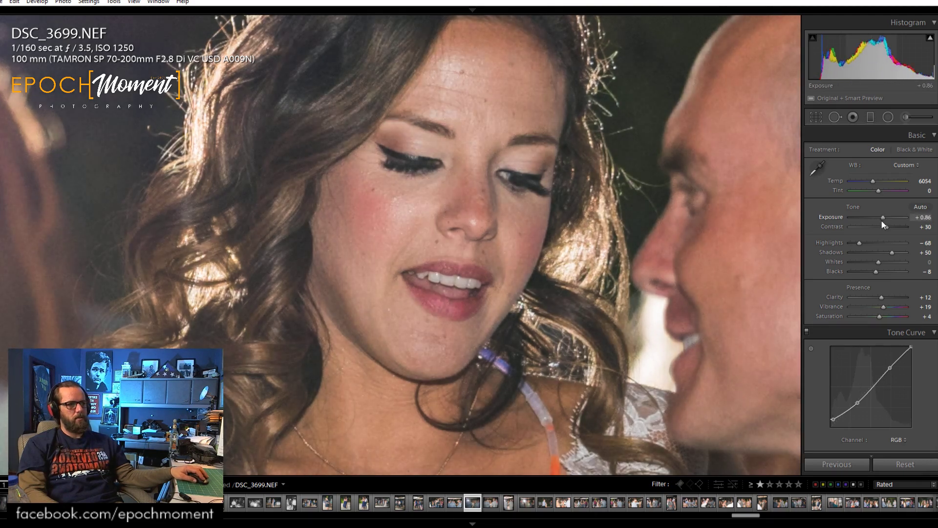
click(534, 203)
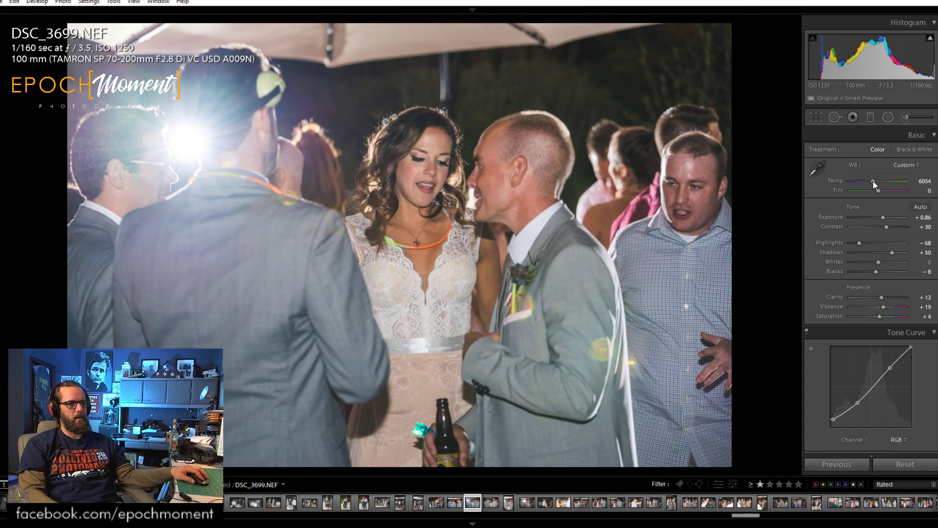
drag(874, 184, 872, 183)
Set Highlights to -48, Shadows to +60 and Exposure to +0.96 on DSC_3699, and reset Blacks to 0.
click(402, 172)
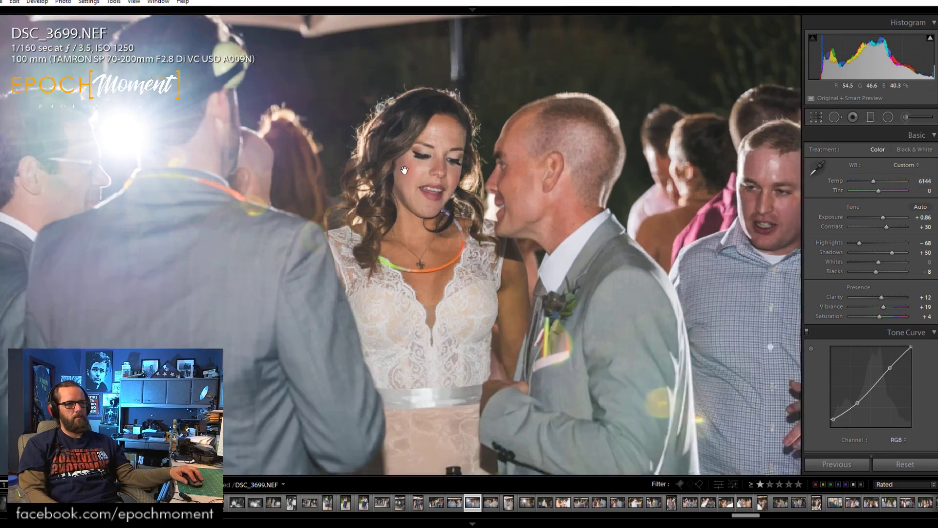
drag(891, 252, 866, 248)
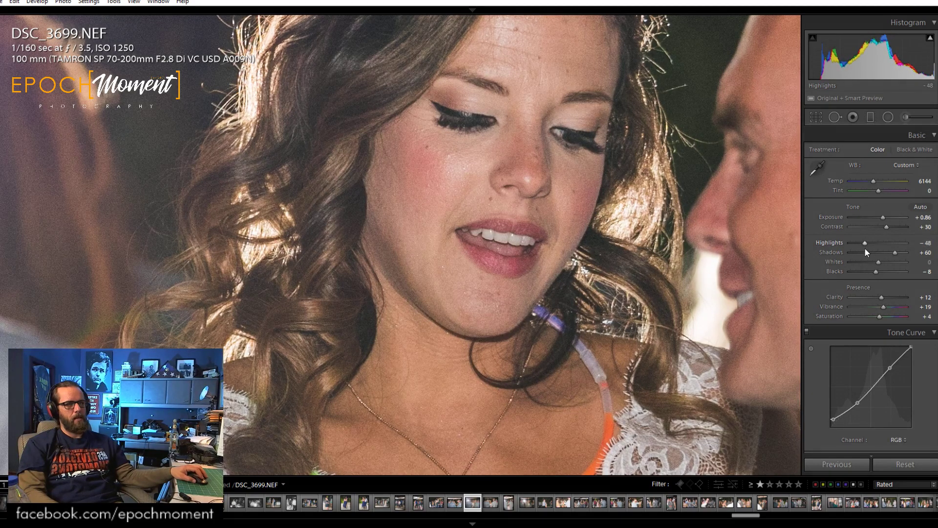
click(496, 205)
drag(308, 217, 344, 300)
click(516, 317)
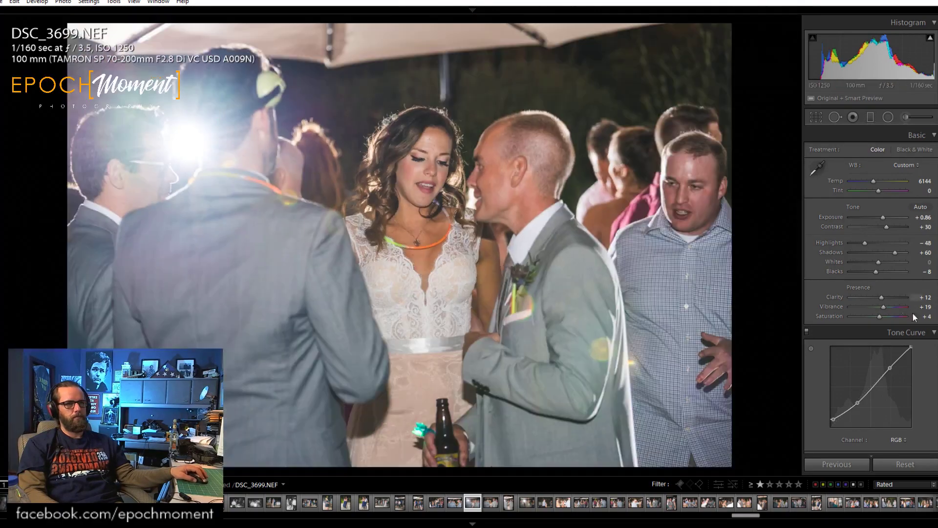
double_click(876, 271)
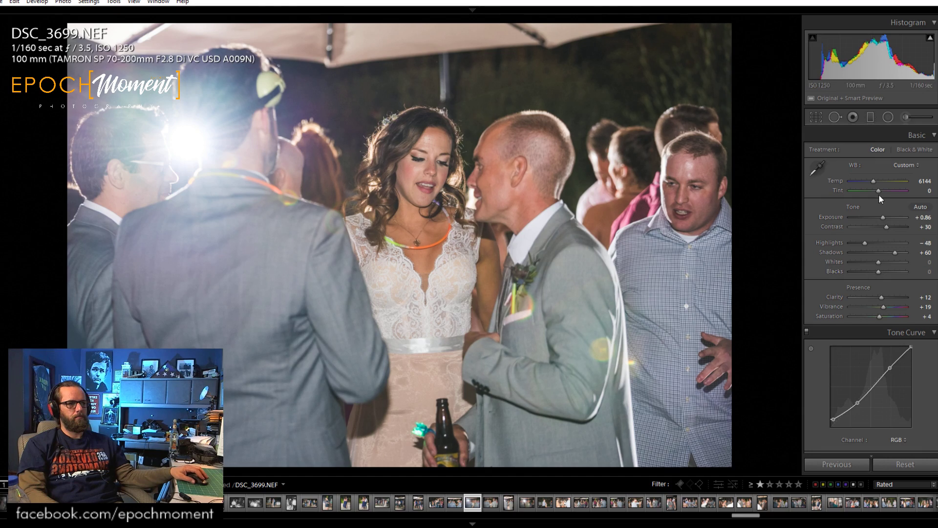
drag(882, 216, 883, 217)
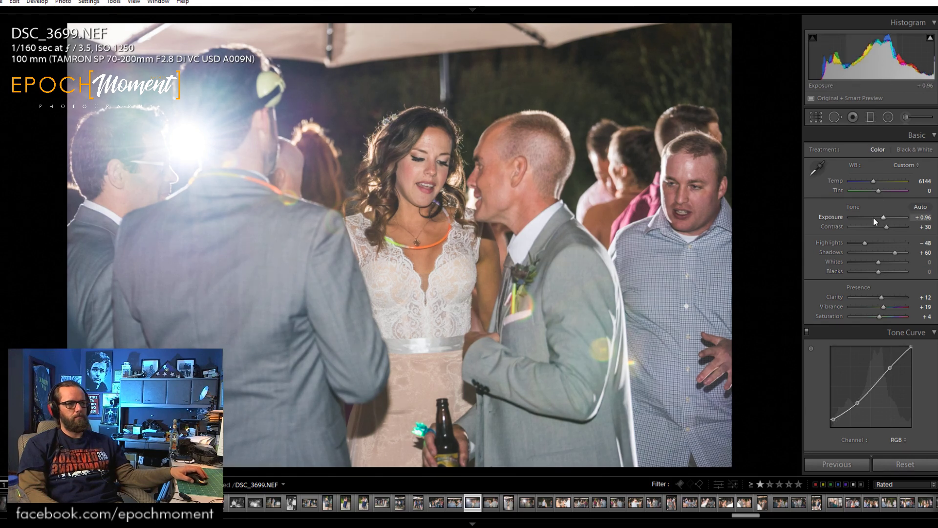
Apply the previous photo's settings to DSC_3700, set Exposure to +1.31, Highlights to -51 and Shadows to +75, and check the bride's face up close.
key(Right)
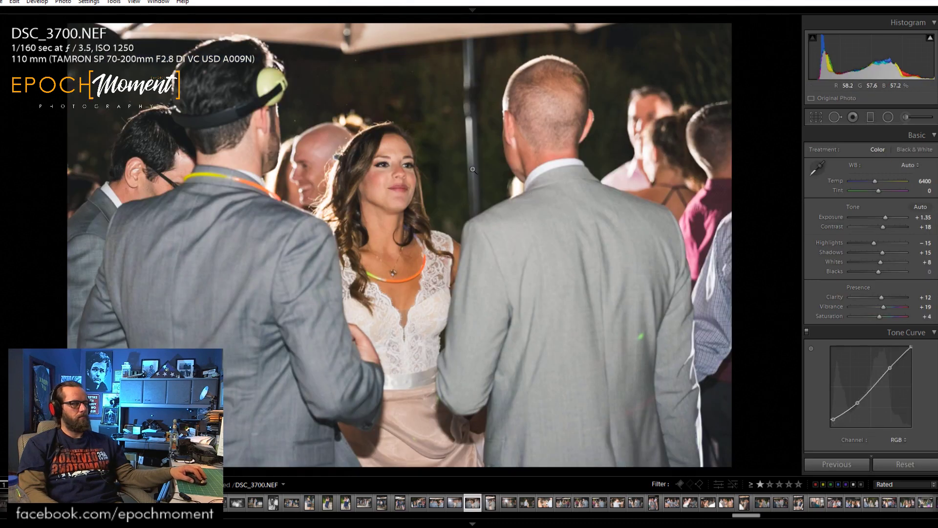
click(835, 467)
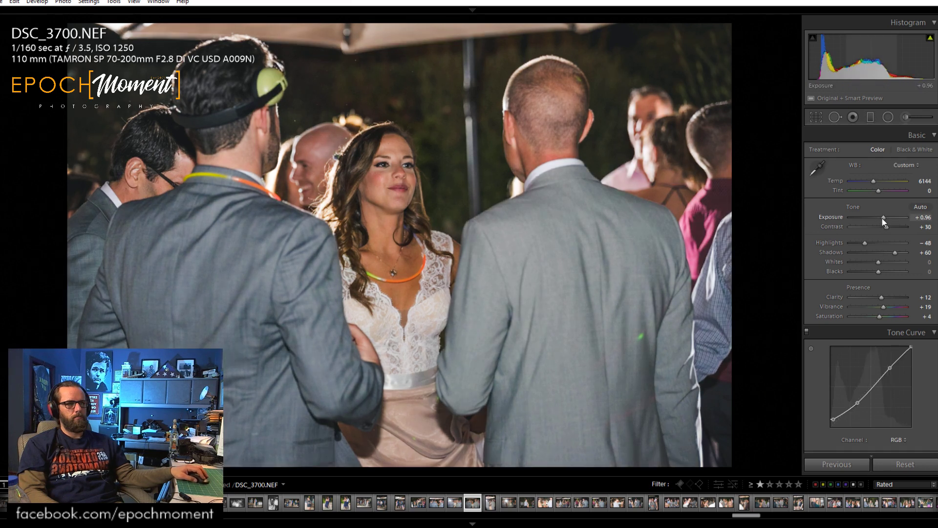
drag(882, 218, 898, 254)
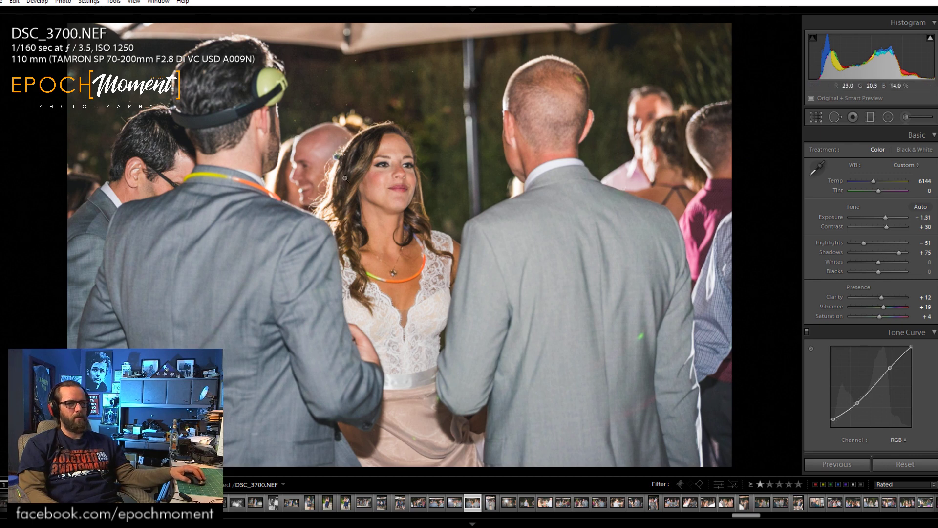
click(372, 177)
drag(445, 176, 461, 221)
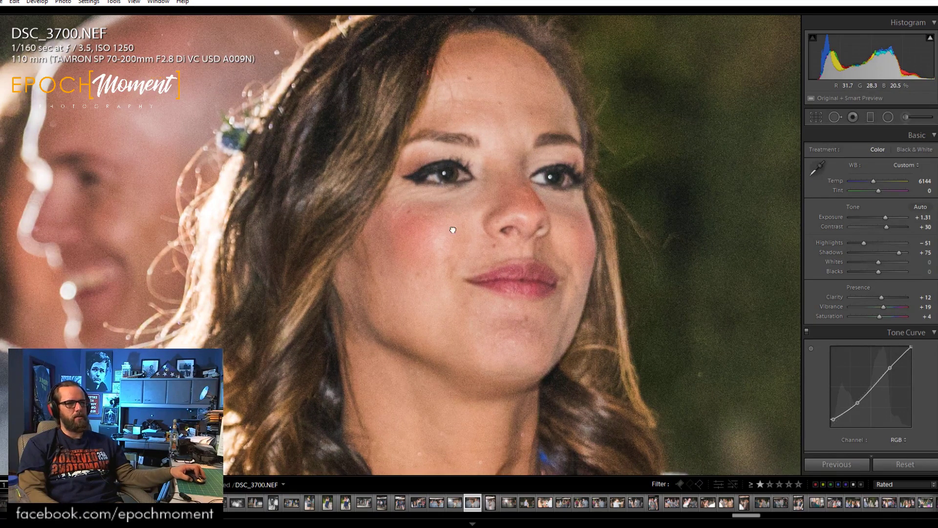
drag(452, 224, 352, 215)
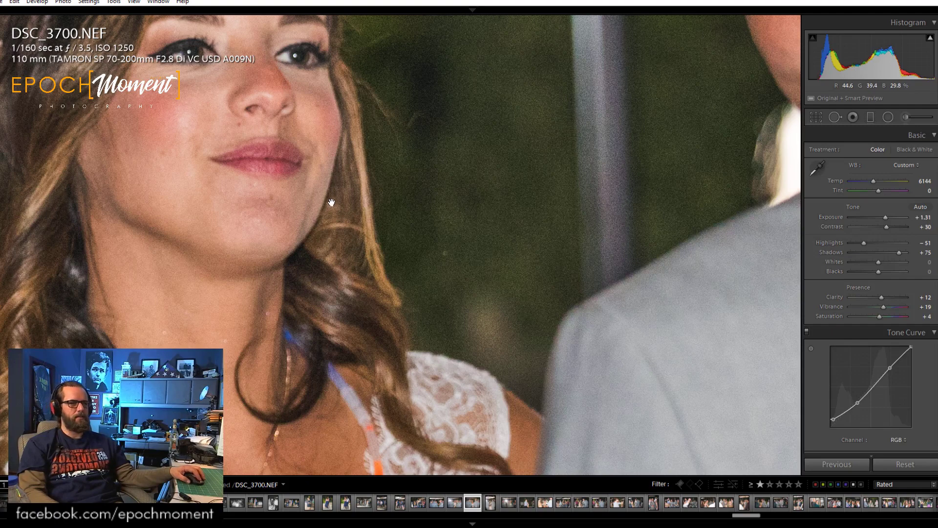
click(333, 202)
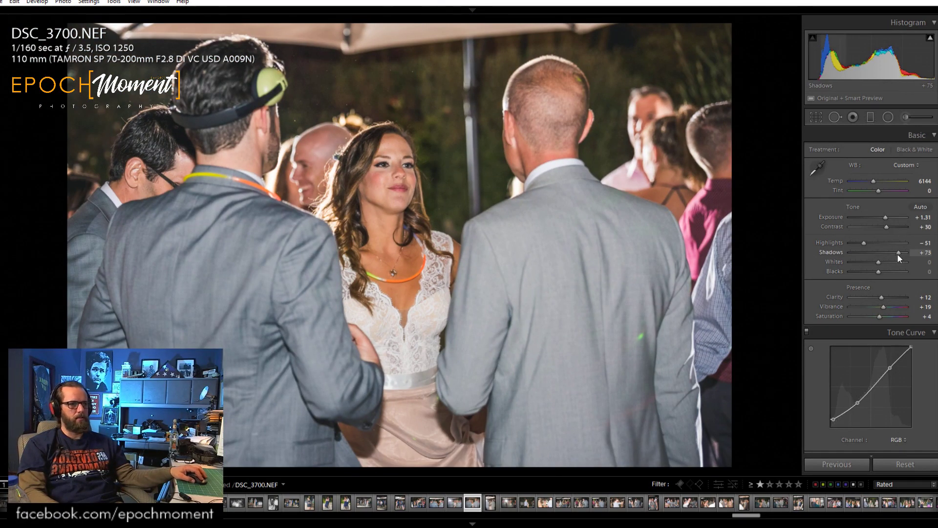
Set Shadows to +64 and Temp to 6144 on DSC_3700, and move on to DSC_3701.
drag(898, 254, 896, 256)
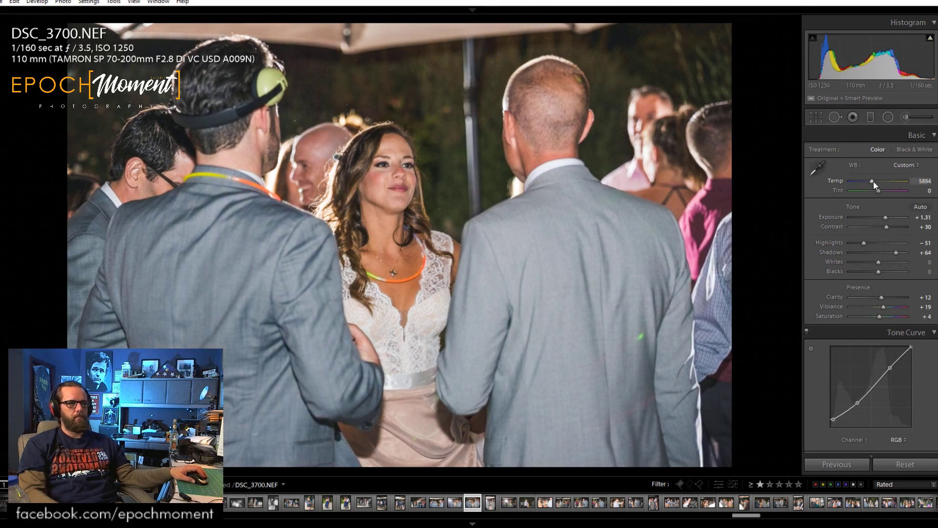
drag(872, 181, 874, 180)
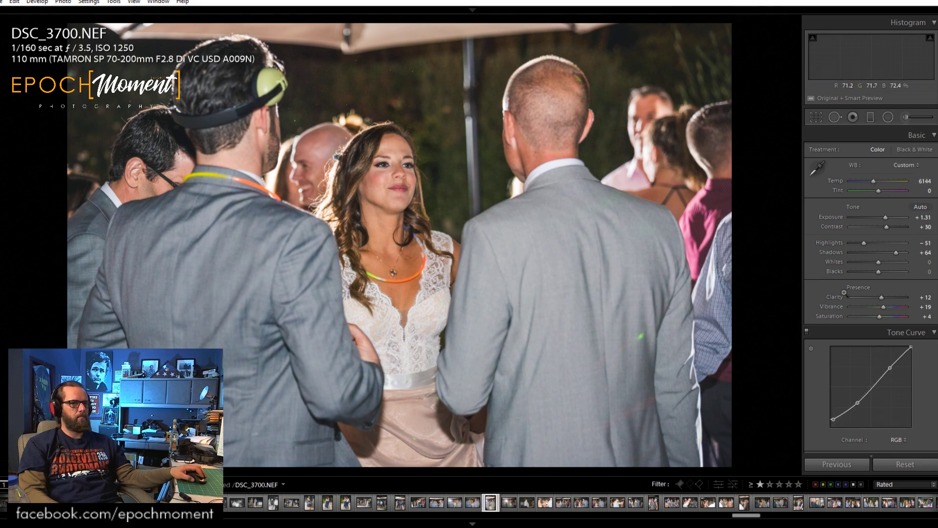
key(Right)
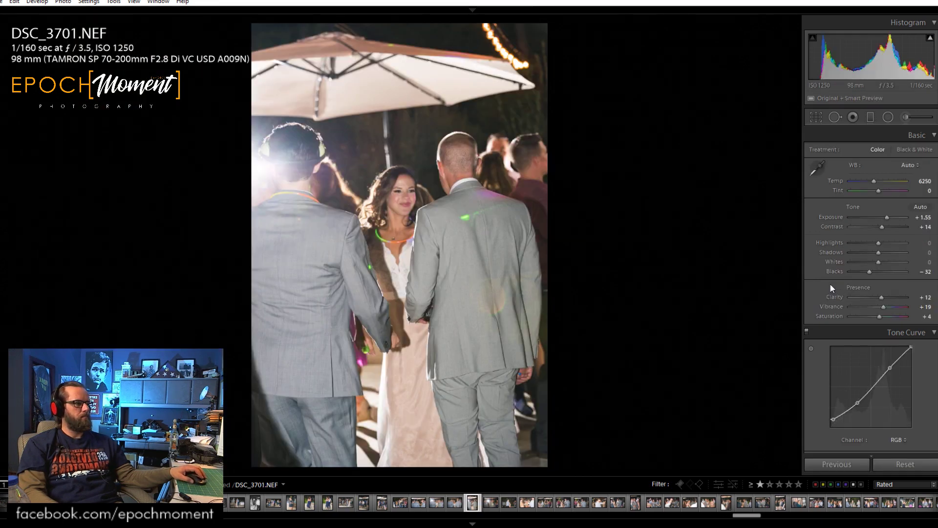
Set Contrast to +26, Highlights to -26, Shadows to +14 and Temp to 6054 on DSC_3701, checking the people up close.
click(371, 215)
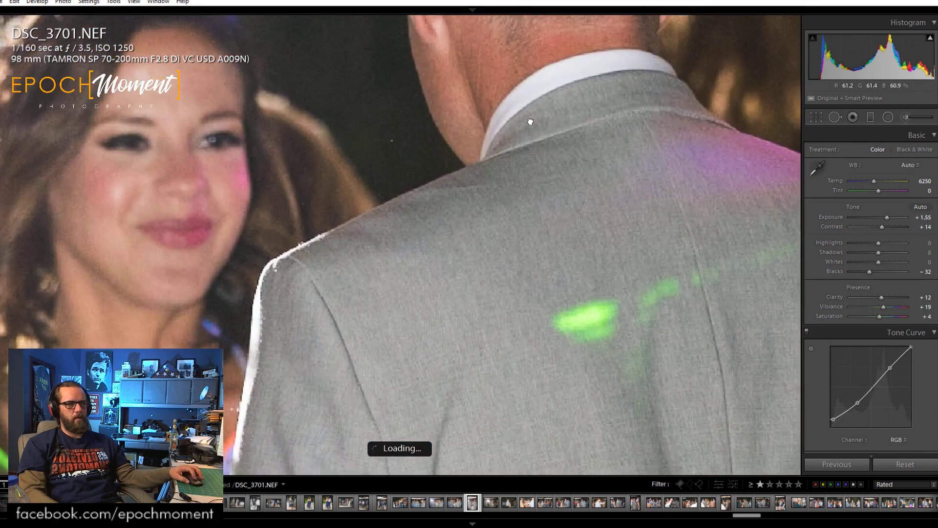
click(514, 292)
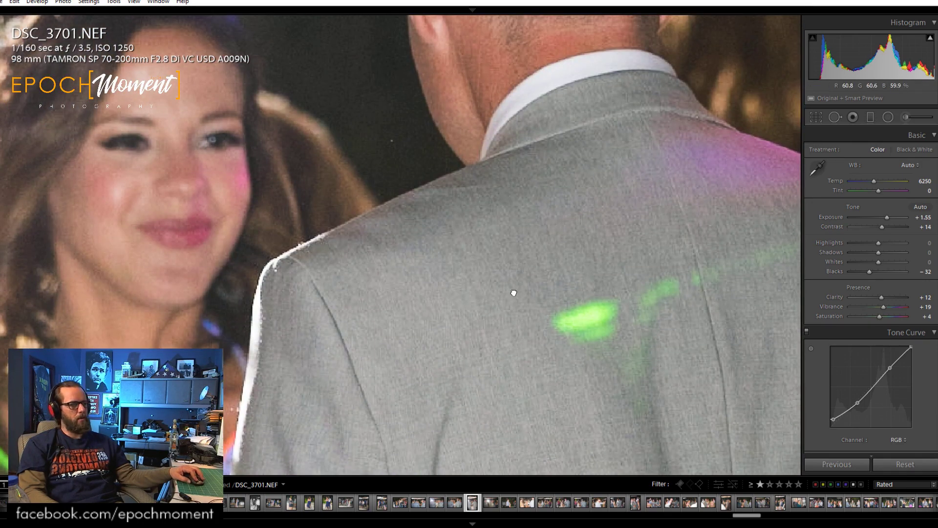
click(513, 292)
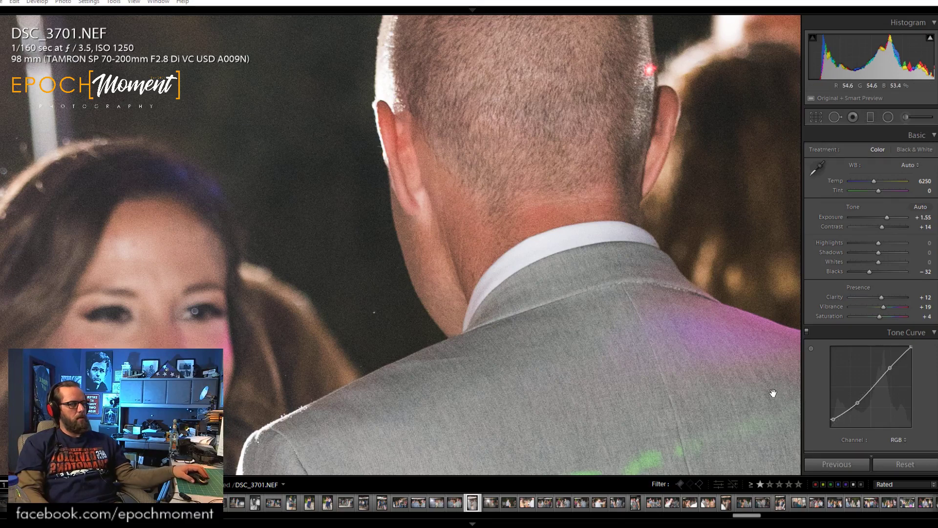
click(559, 255)
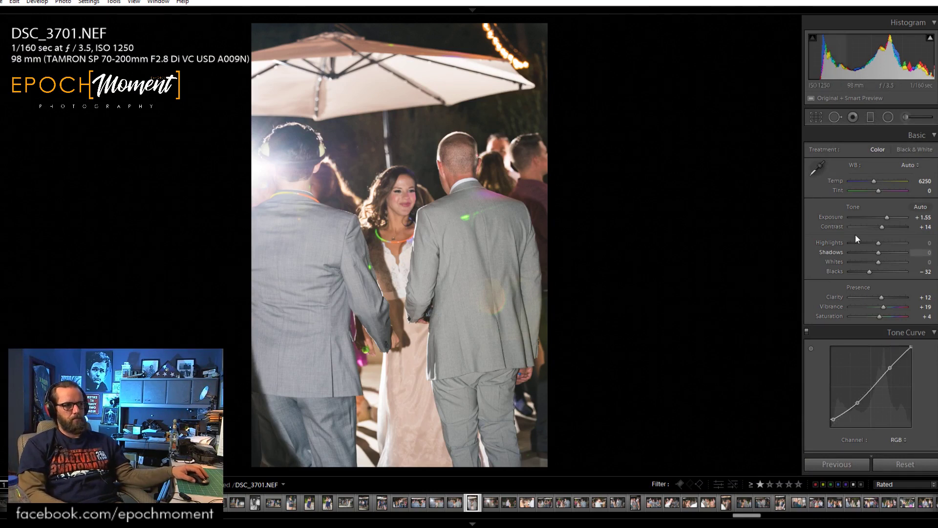
drag(880, 226, 882, 254)
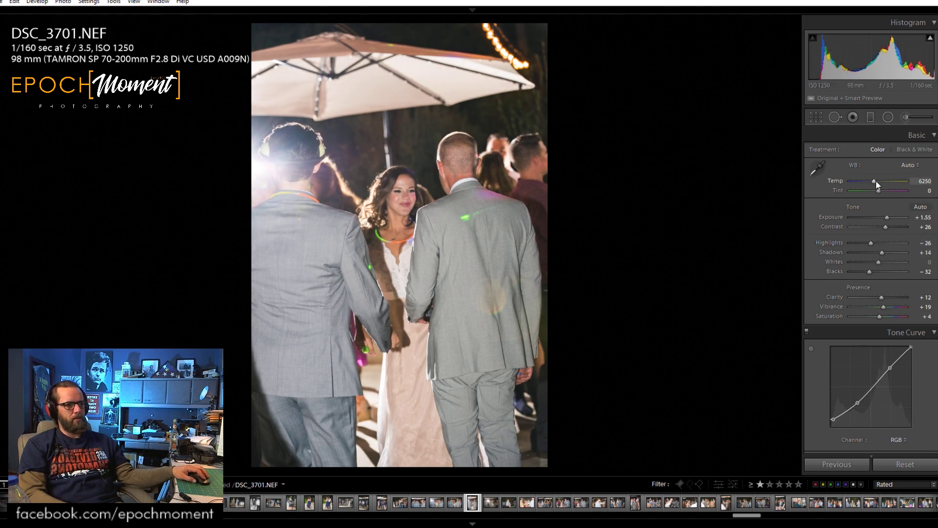
drag(874, 184, 874, 184)
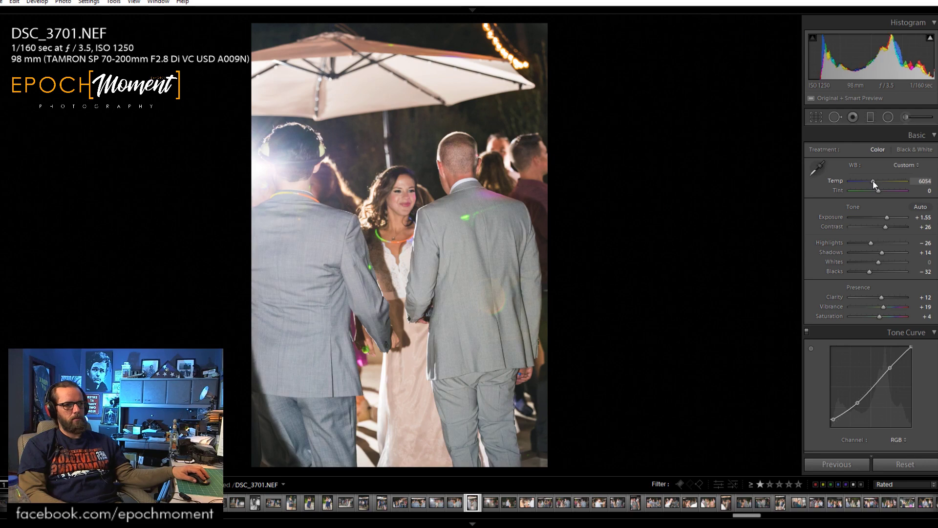
click(391, 212)
drag(468, 213, 391, 282)
click(391, 282)
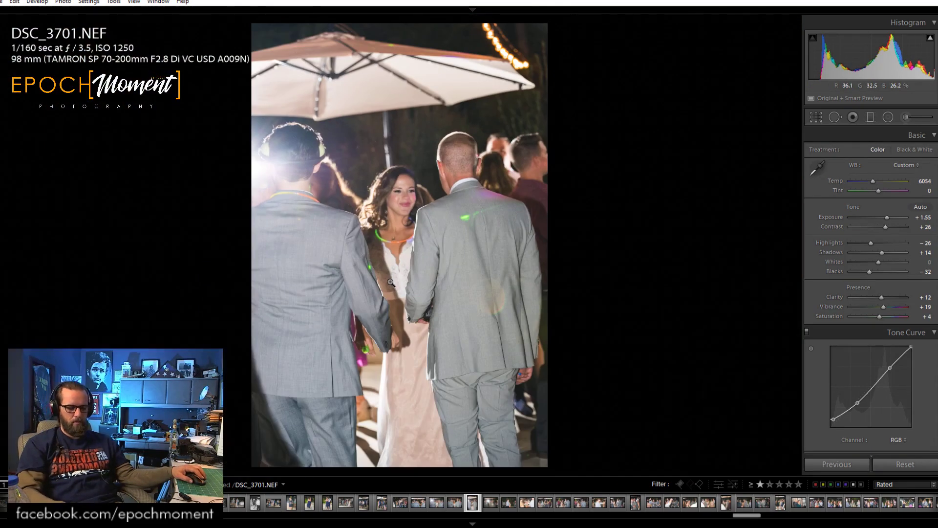
click(293, 170)
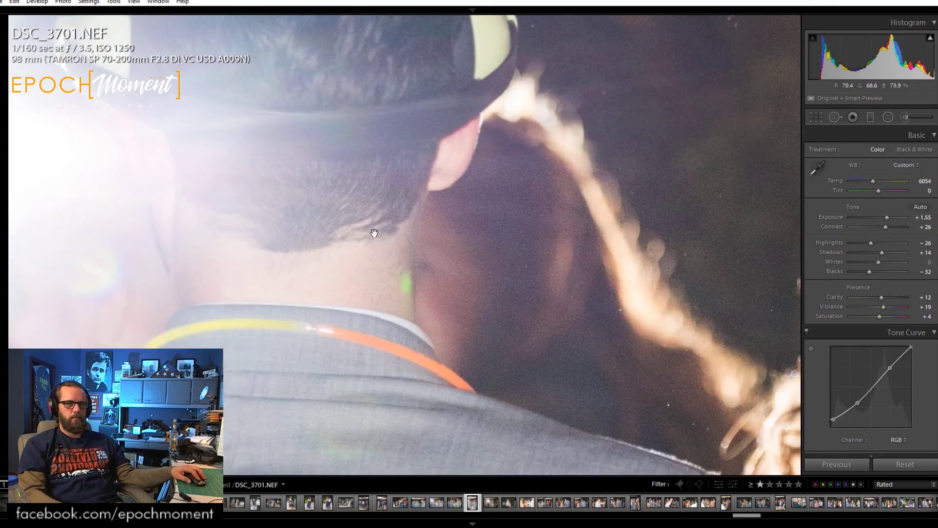
click(293, 176)
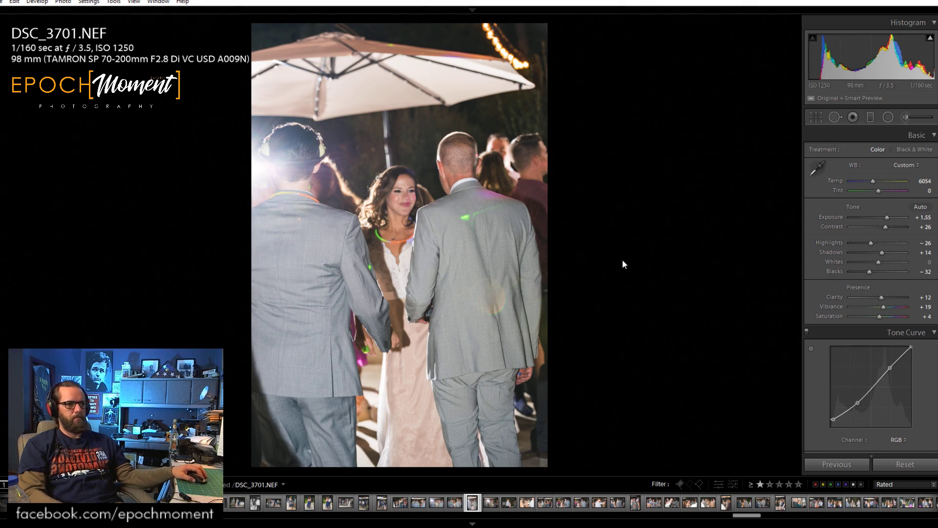
Apply the previous photo's settings to DSC_3702, and set Highlights to -78, Exposure to +0.77, Shadows to +32 and Blacks to -5.
key(Right)
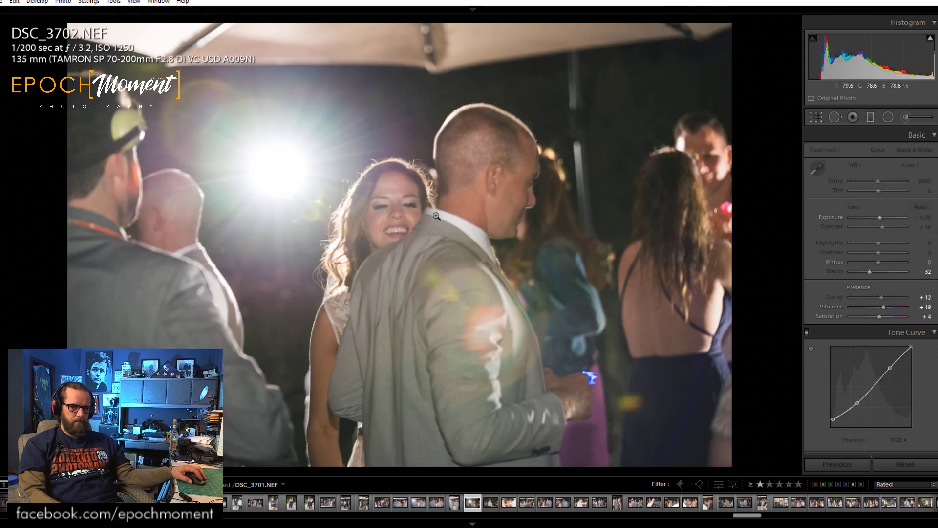
click(436, 216)
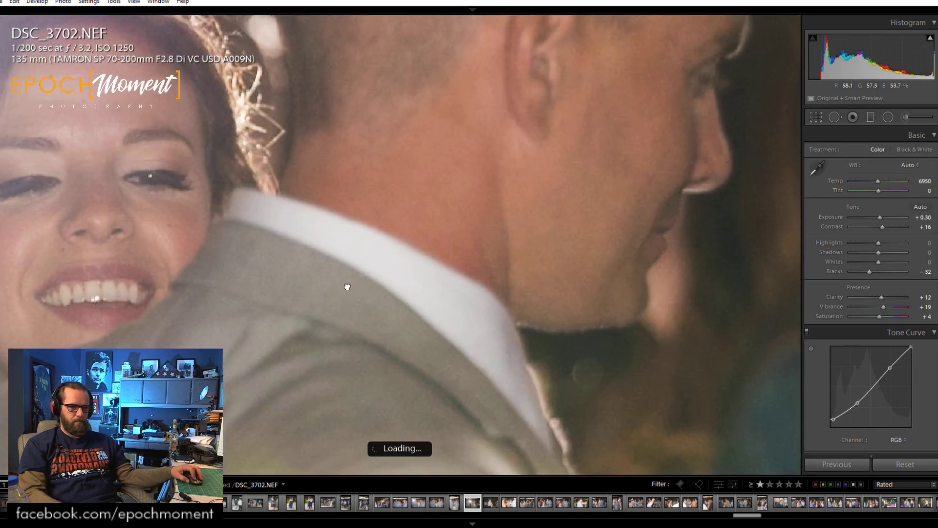
drag(347, 286, 582, 316)
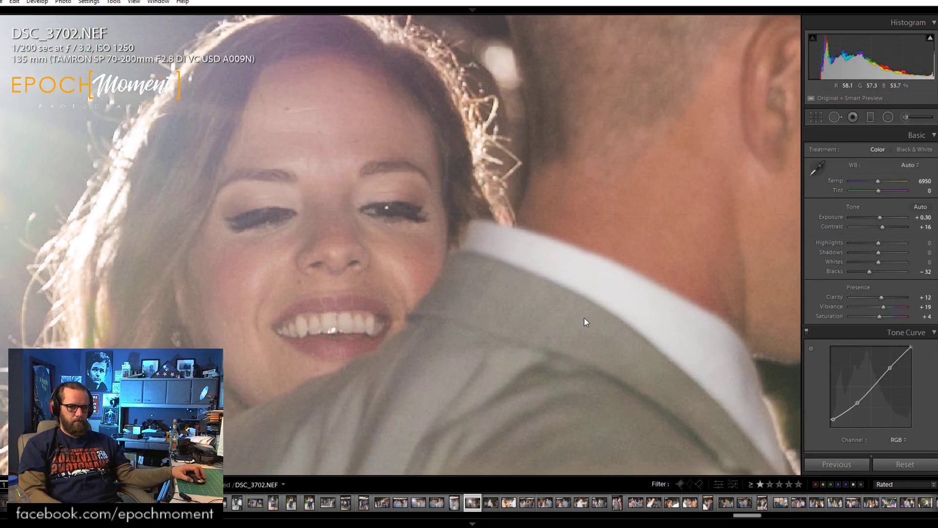
click(401, 266)
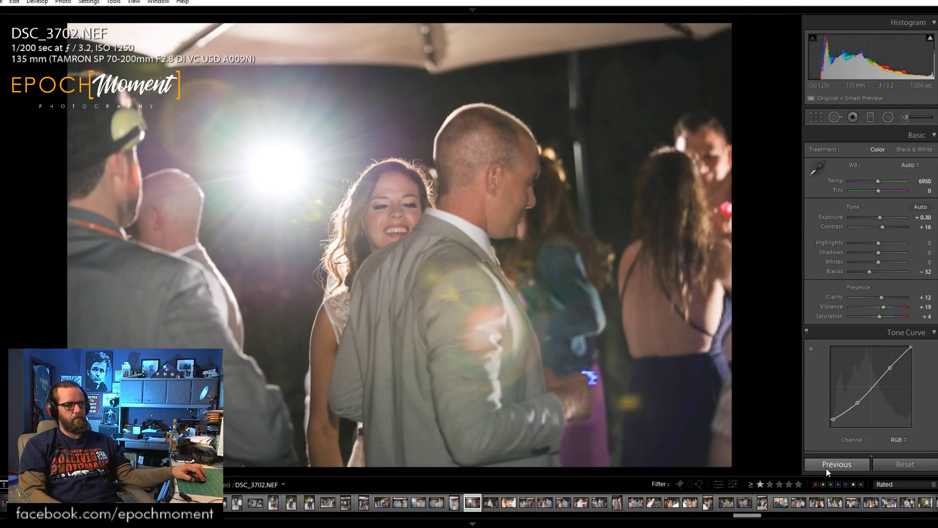
click(824, 464)
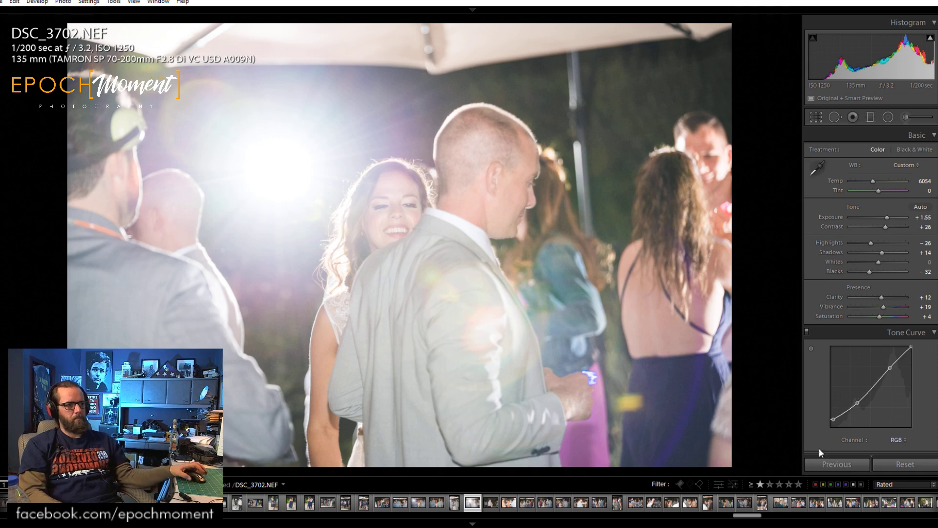
drag(861, 244, 856, 245)
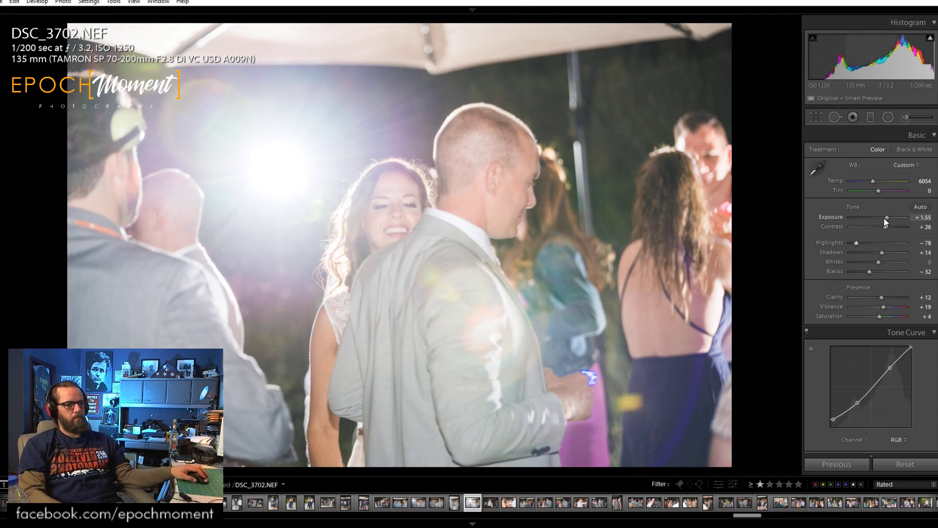
drag(885, 216, 882, 218)
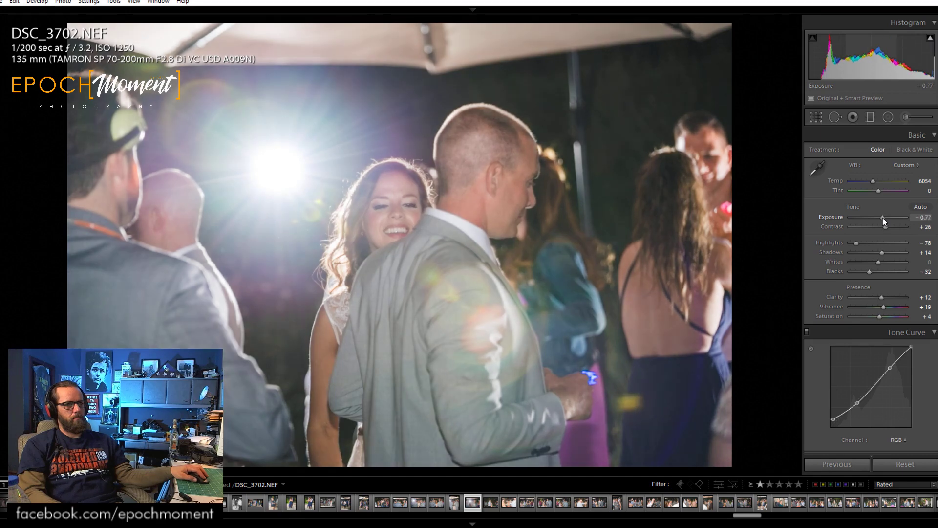
mouse_move(885, 253)
mouse_down()
mouse_move(873, 270)
mouse_move(886, 251)
mouse_up()
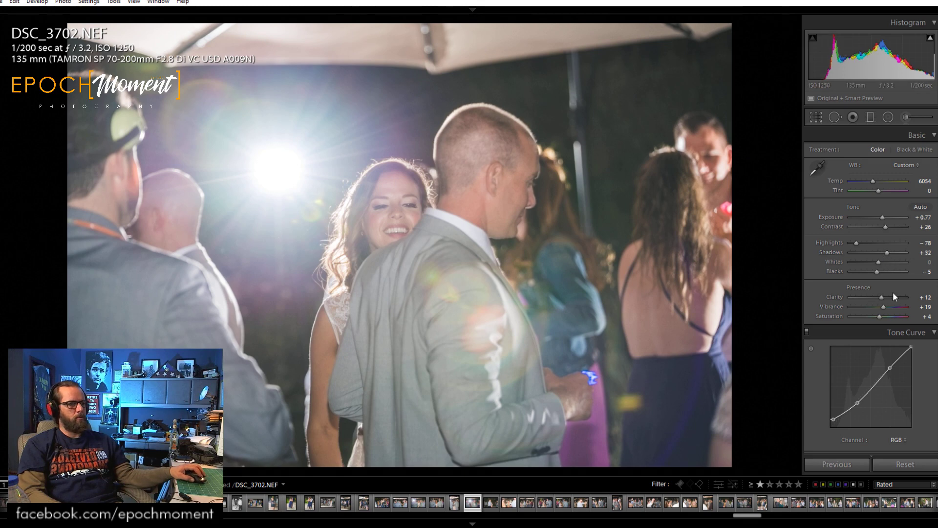
Refine DSC_3702 with Exposure +0.68, Contrast +28, Shadows +21, Blacks -24 and Temp 5964, judging the bride's face up close.
click(403, 196)
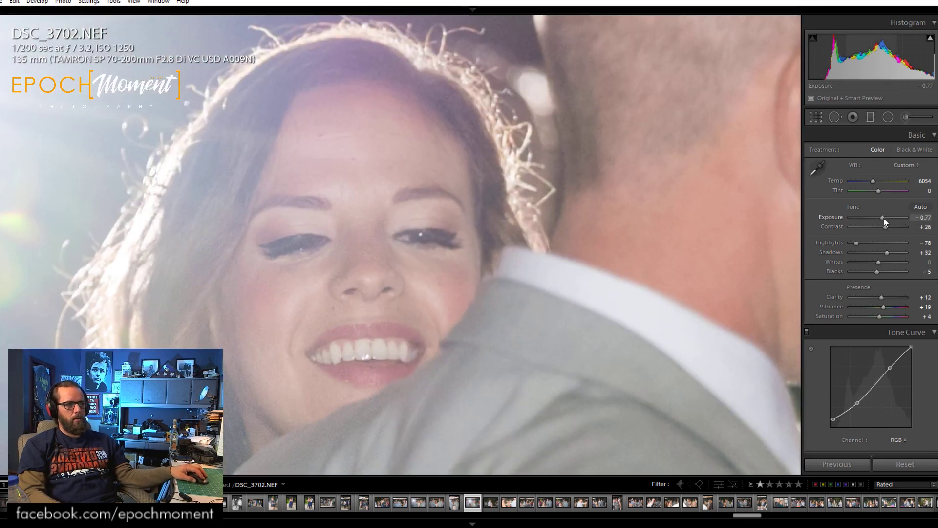
drag(884, 218, 883, 218)
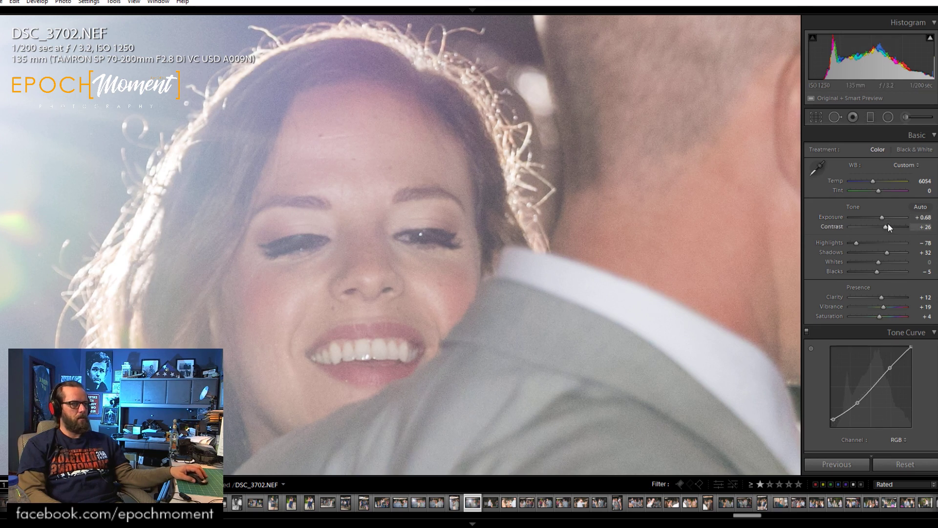
drag(887, 252, 886, 253)
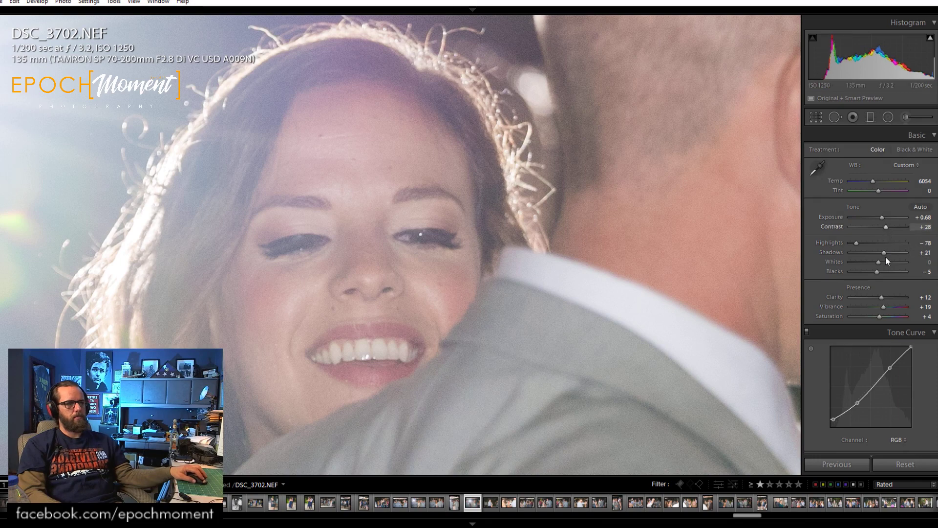
click(771, 268)
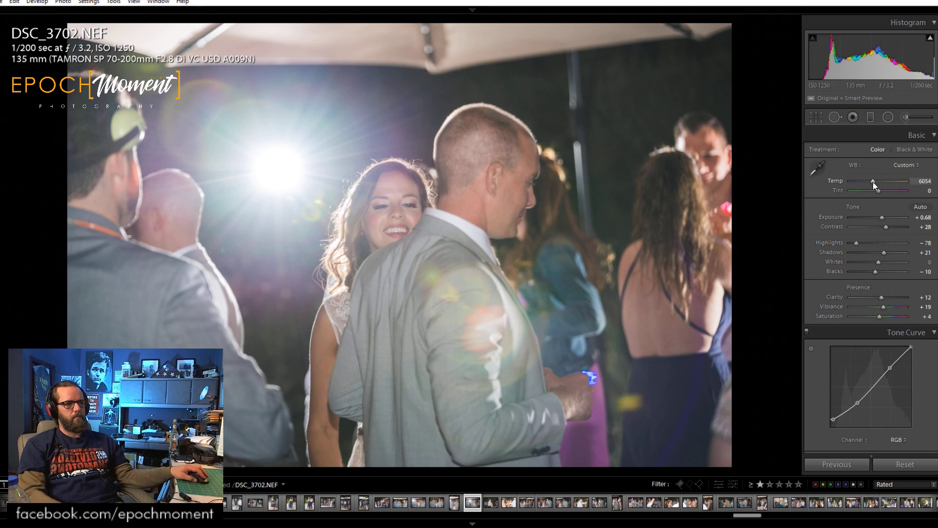
drag(869, 181, 872, 182)
drag(876, 271, 871, 271)
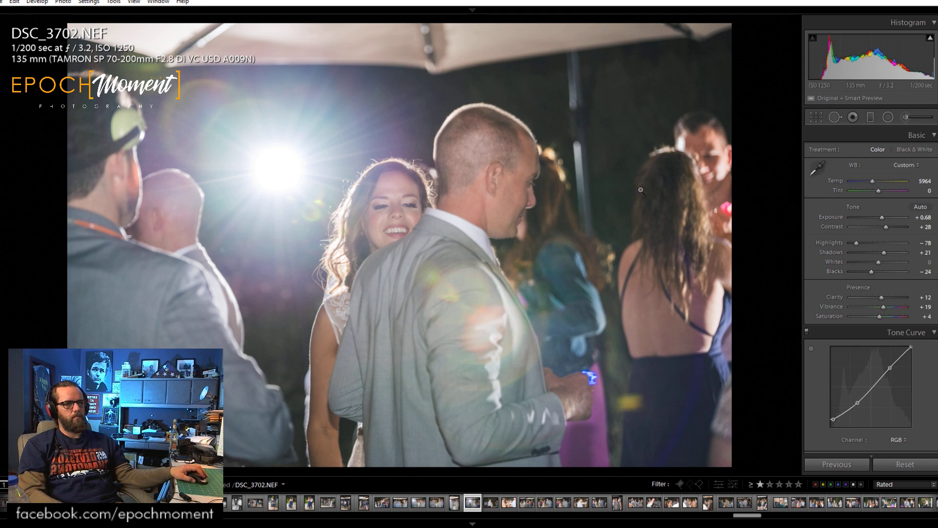
Set Contrast to +19, Highlights to -50 and Shadows to +39 on DSC_3703, reset Whites to 0, and check the couple's faces up close.
key(Right)
key(Right)
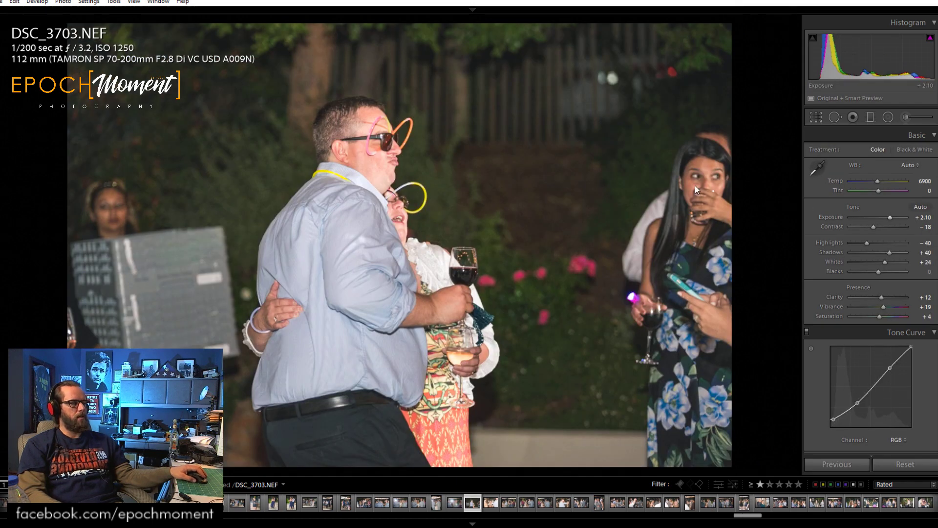
drag(872, 223, 867, 249)
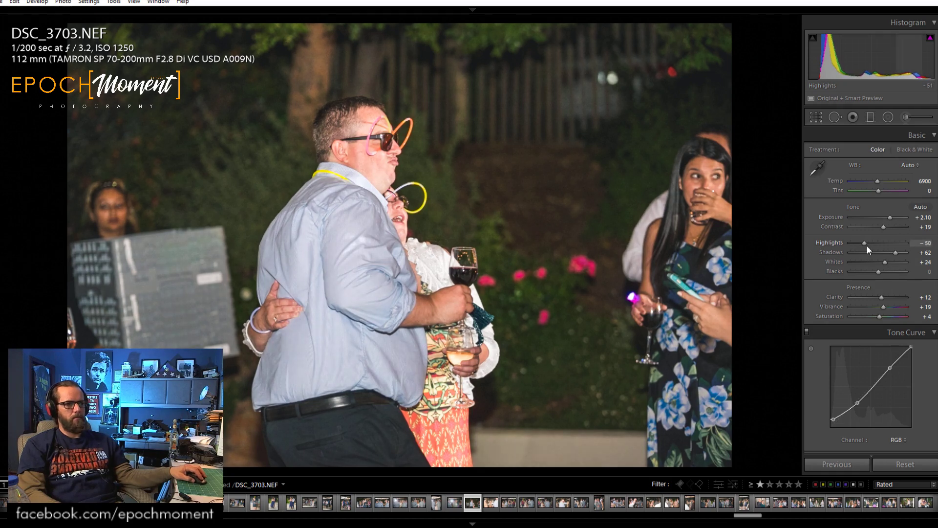
double_click(884, 261)
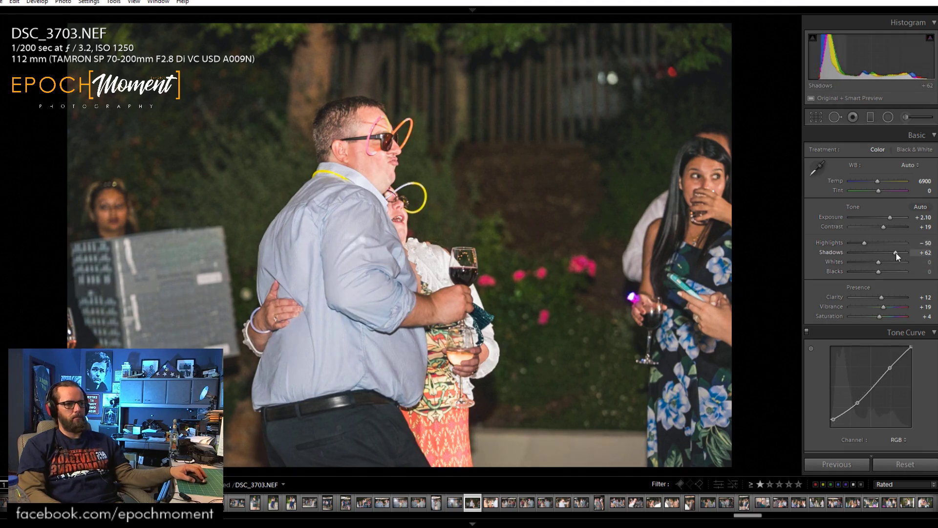
drag(895, 252, 890, 253)
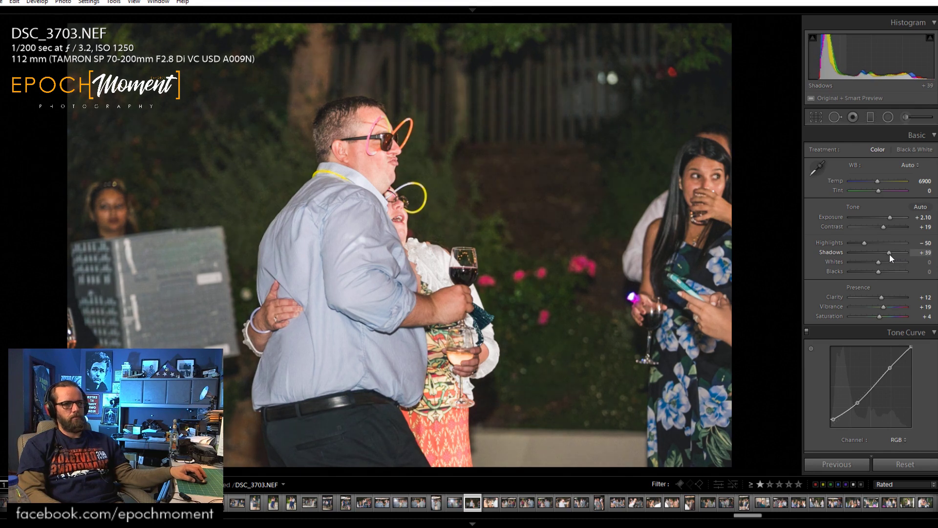
click(371, 152)
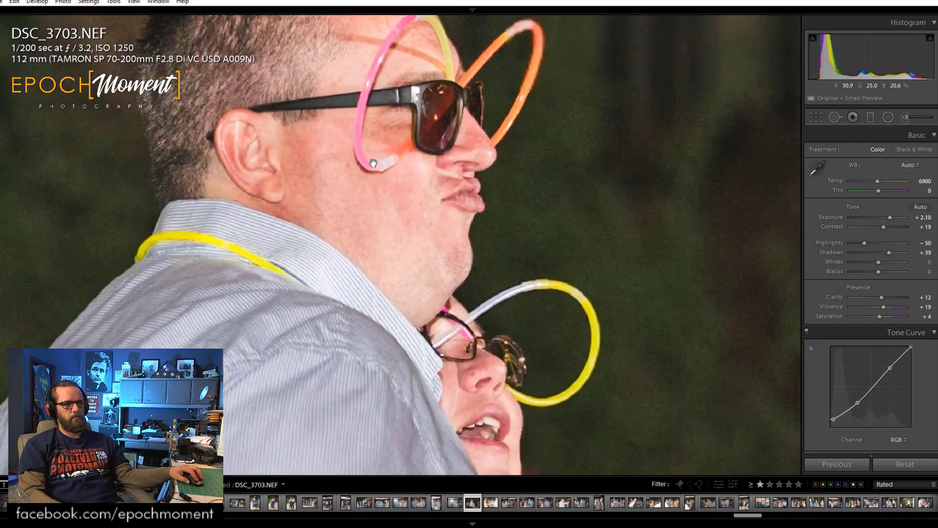
click(425, 225)
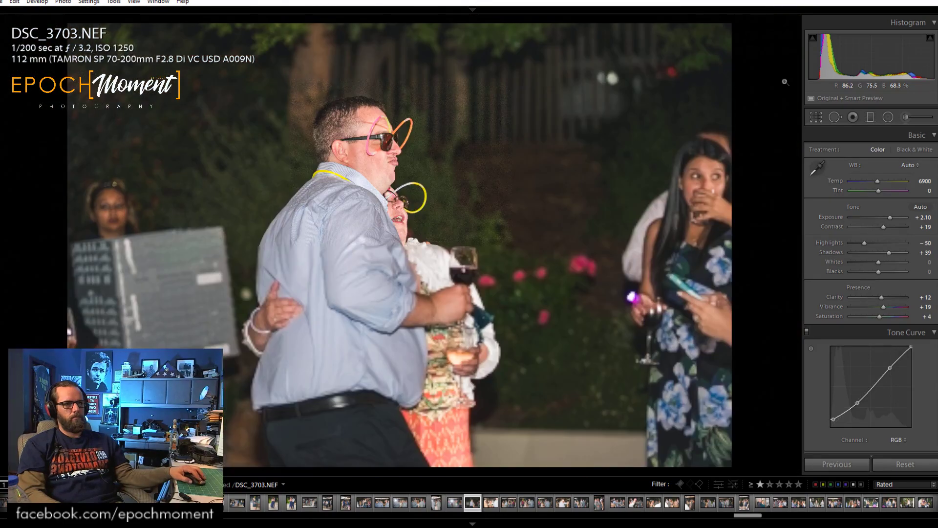
Crop DSC_3703 to a vertical 4 x 5 / 8 x 10 frame around the embracing couple, leaving out the bystanders.
click(812, 120)
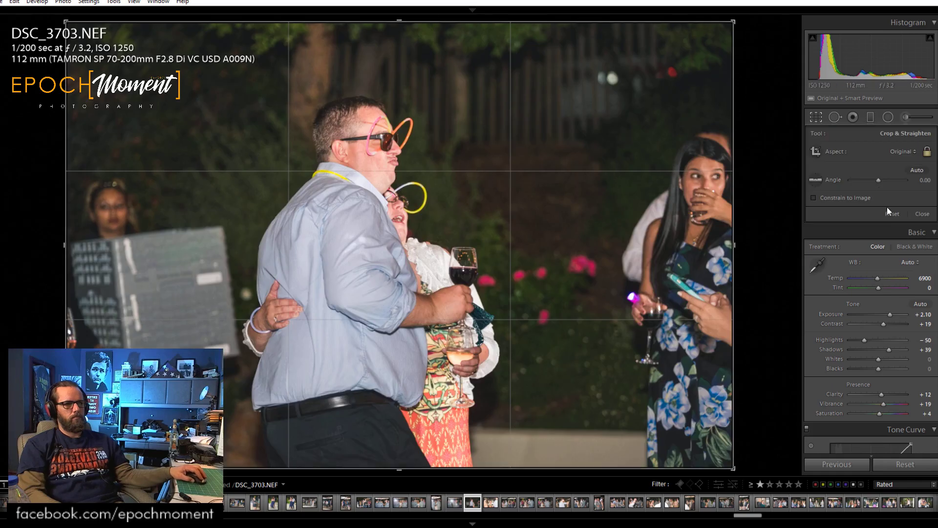
click(816, 153)
drag(291, 78, 589, 469)
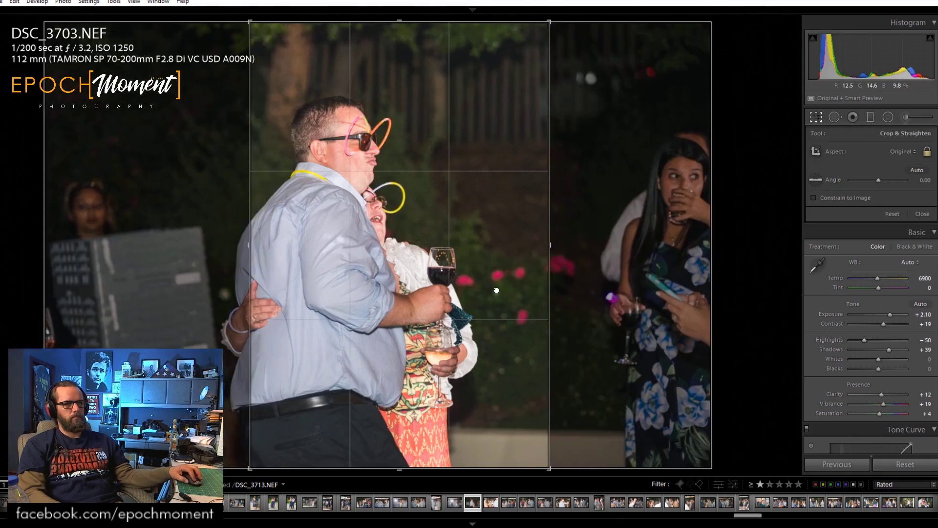
drag(496, 291, 525, 272)
click(902, 152)
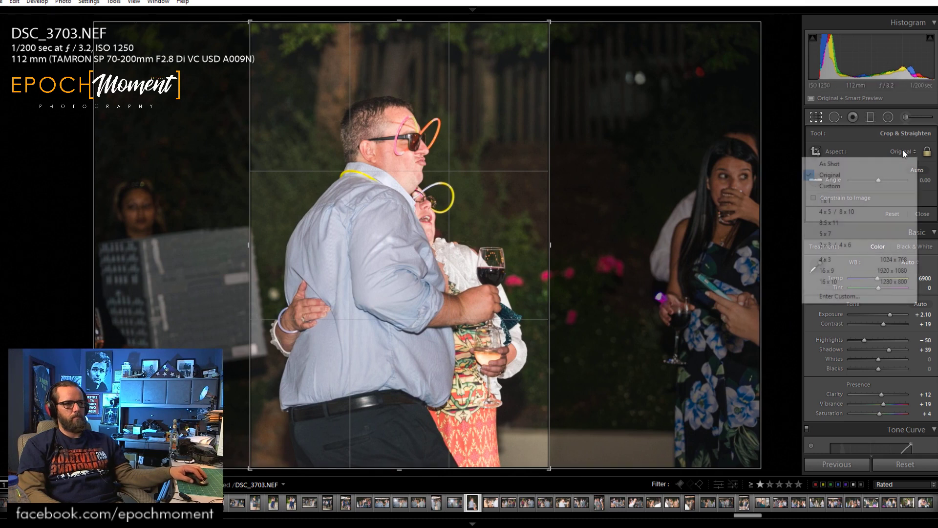
click(846, 211)
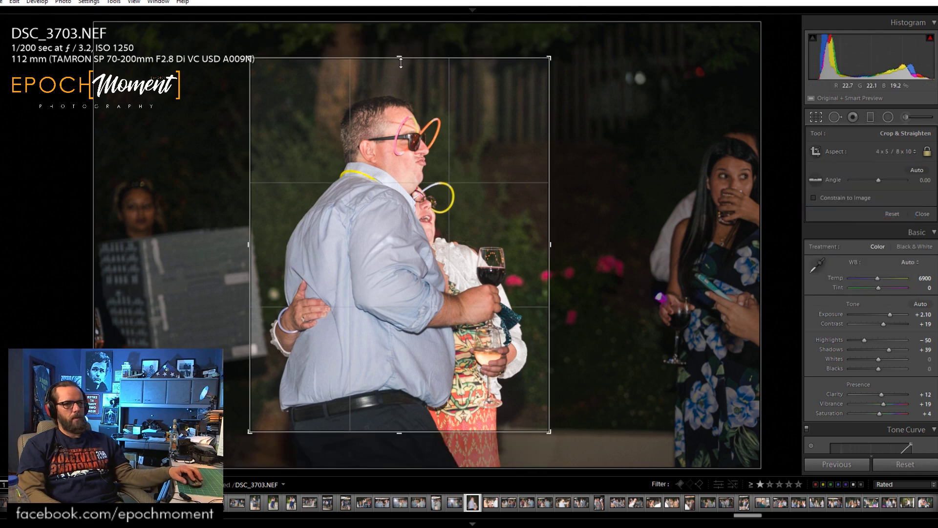
drag(435, 147, 439, 116)
drag(400, 64, 400, 43)
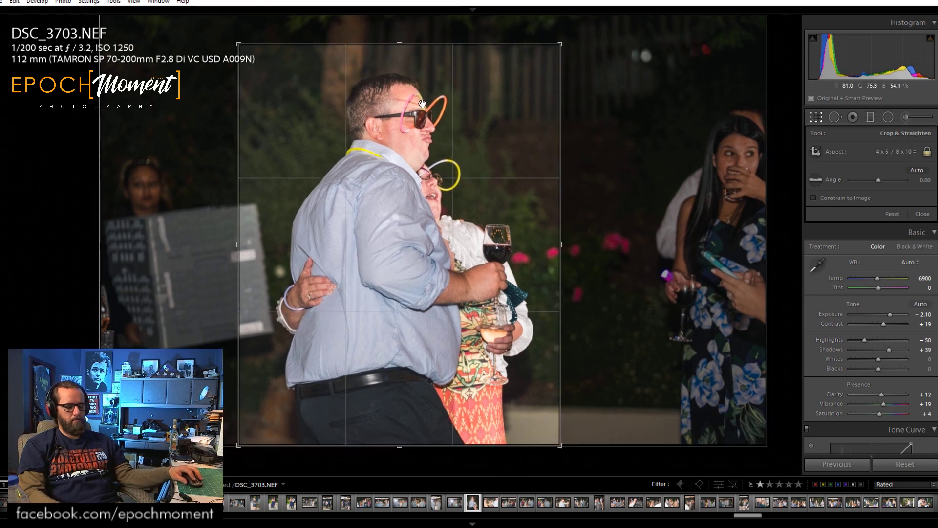
key(Return)
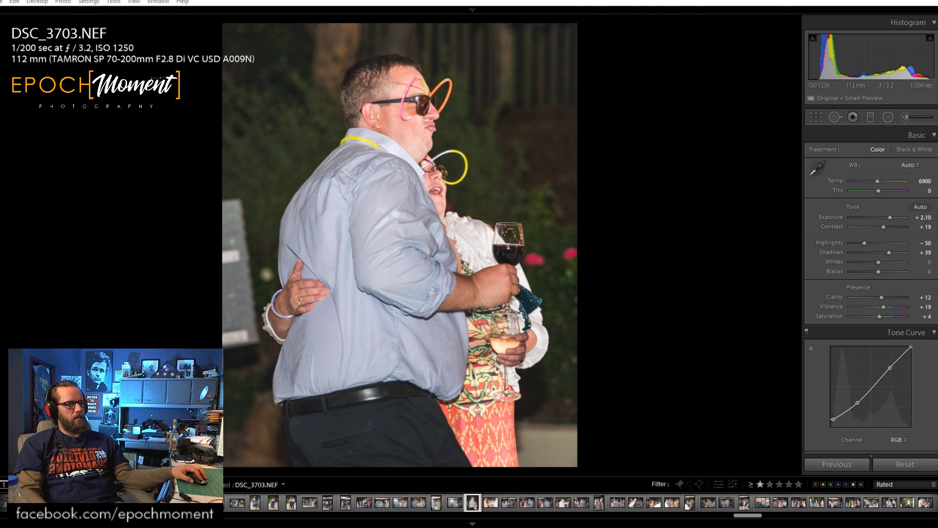
Switch to the Far Cry 5 requirements page in Chrome and compare its minimum specs with the Windows System information.
drag(937, 93, 57, 0)
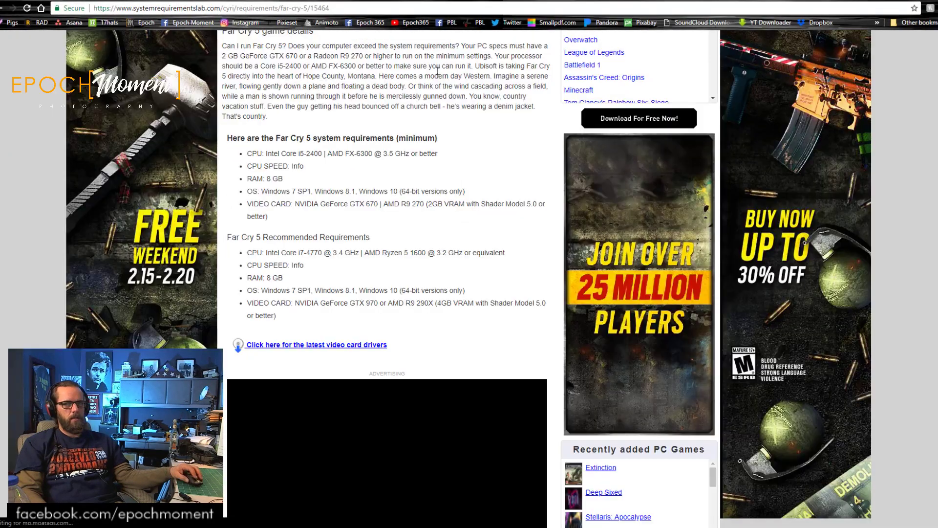
key(super+Down)
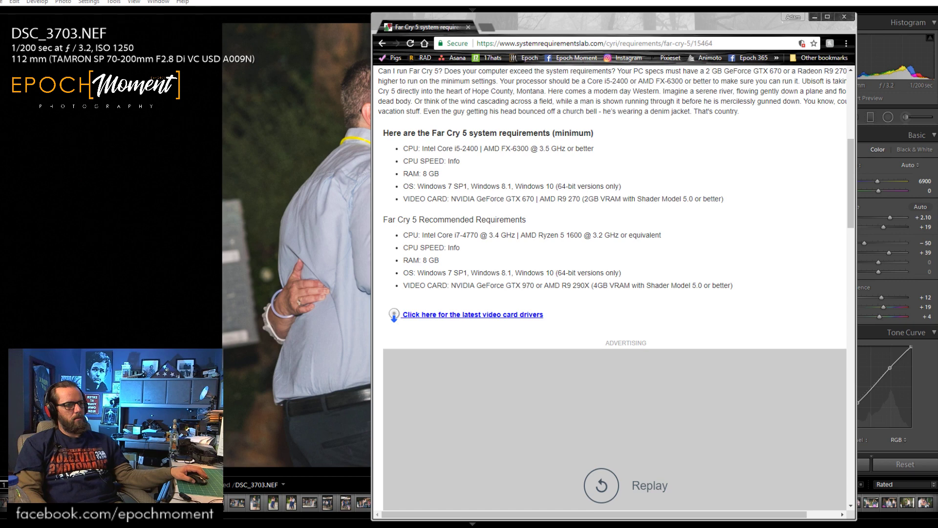
key(super+Pause)
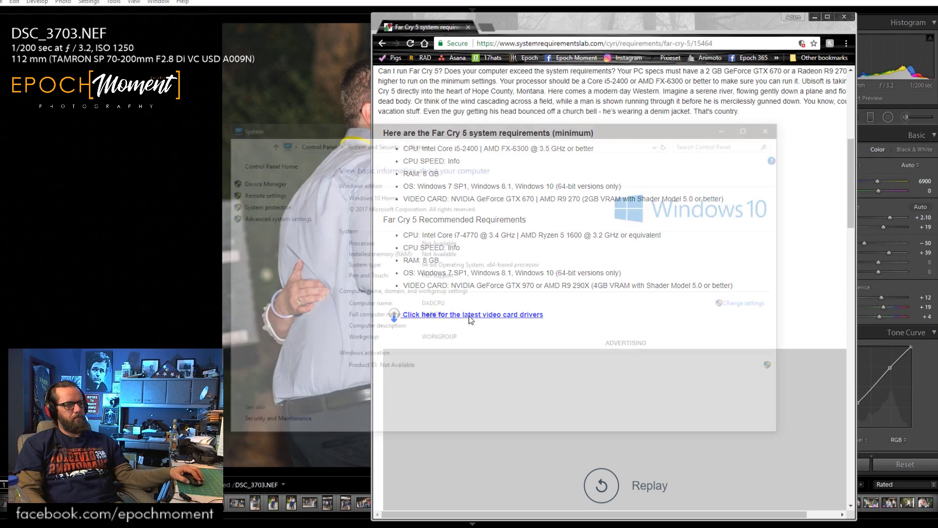
drag(509, 136, 298, 148)
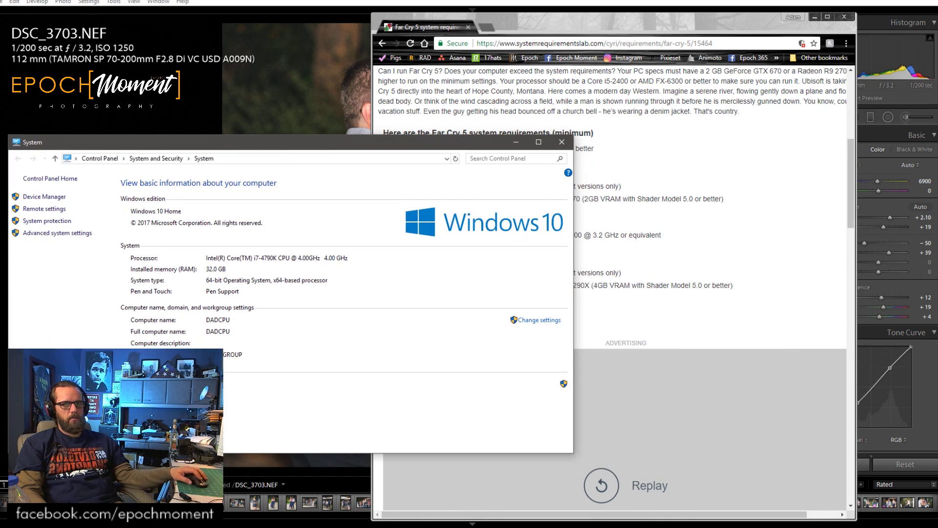
click(547, 23)
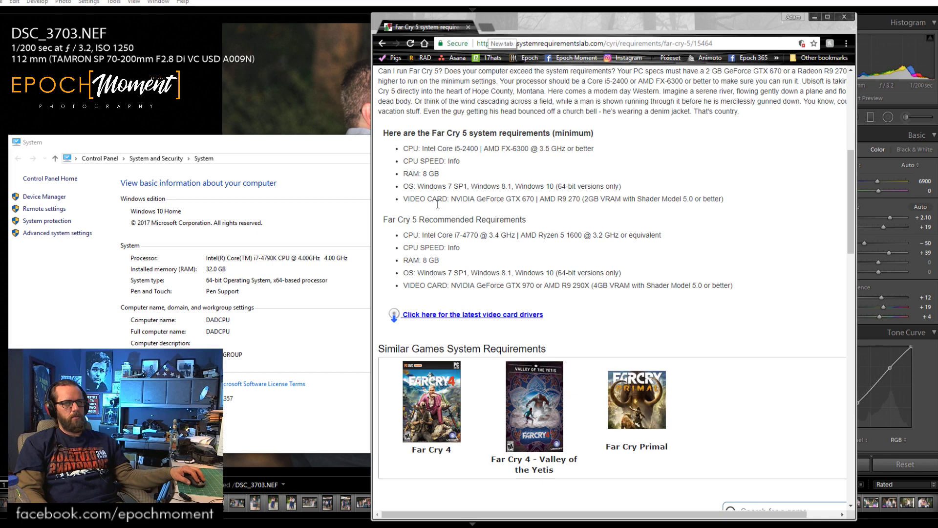
drag(451, 199, 534, 197)
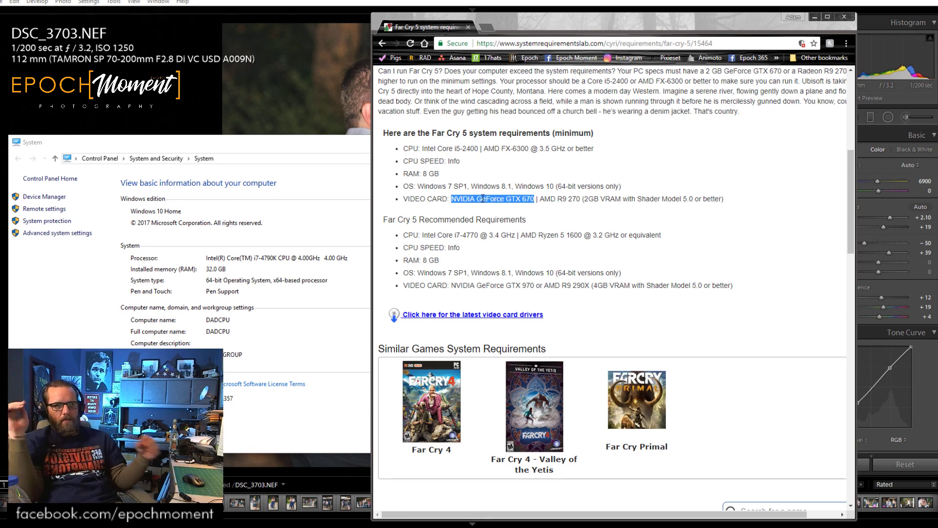
Check which graphics card is installed under Display adapters in Device Manager, and close Device Manager.
click(200, 143)
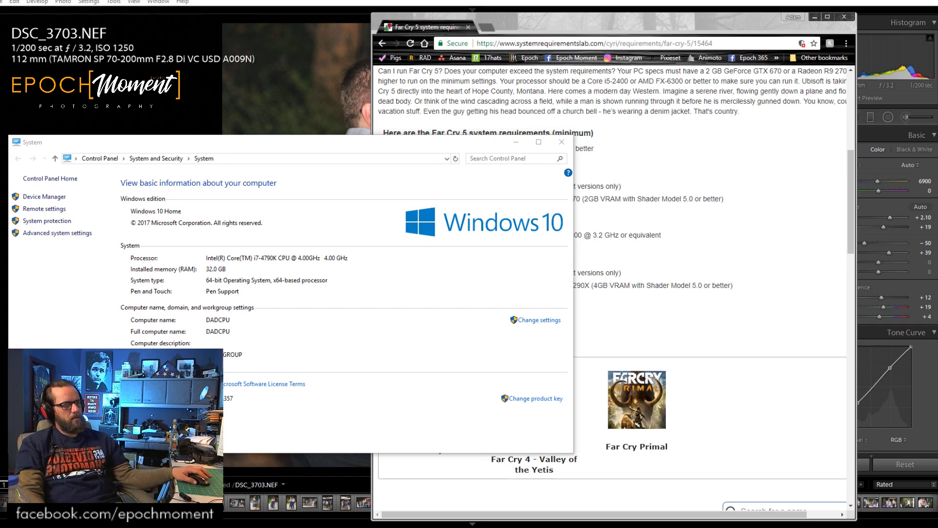
click(44, 196)
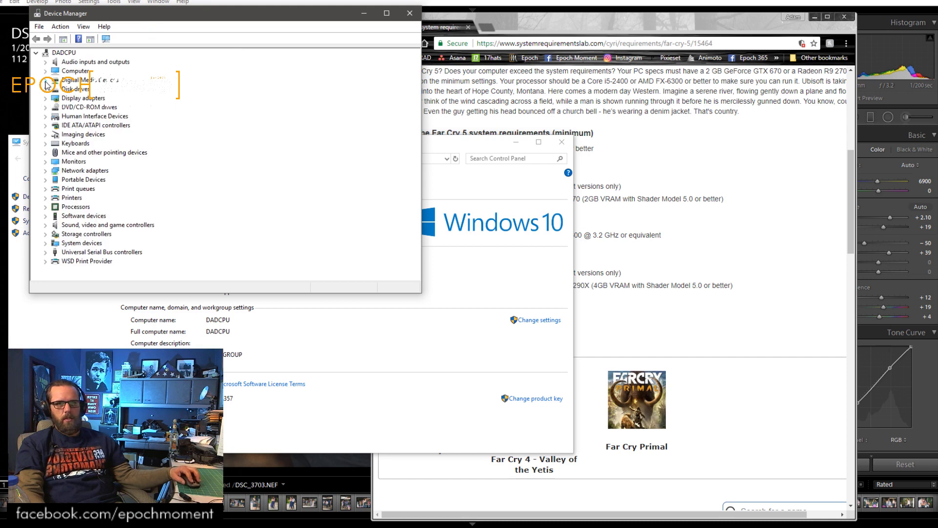
click(46, 90)
click(46, 91)
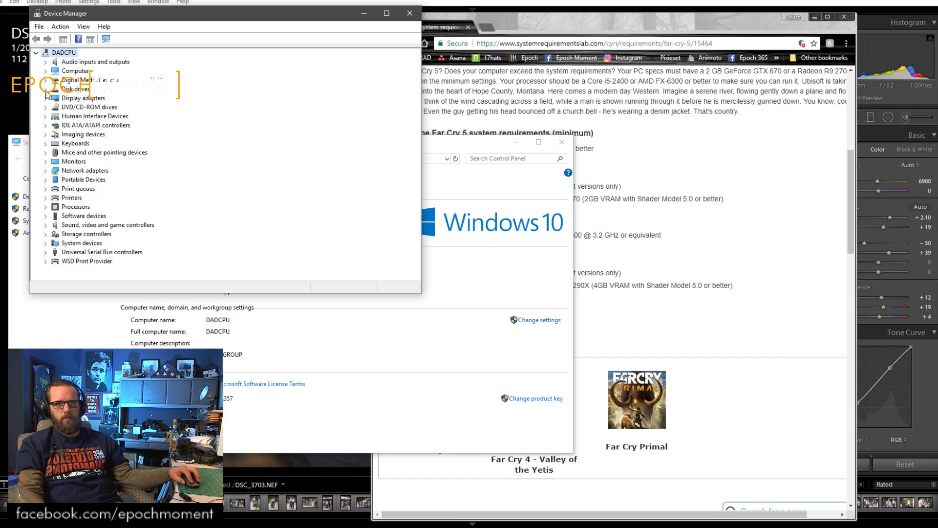
click(45, 98)
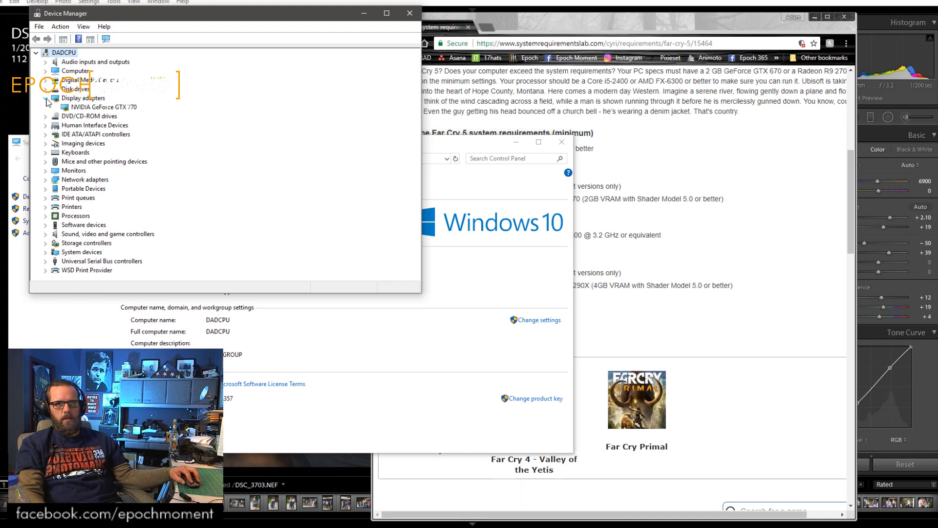
click(410, 13)
Return to the Far Cry 5 page and examine the recommended CPU and video card.
key(alt+Tab)
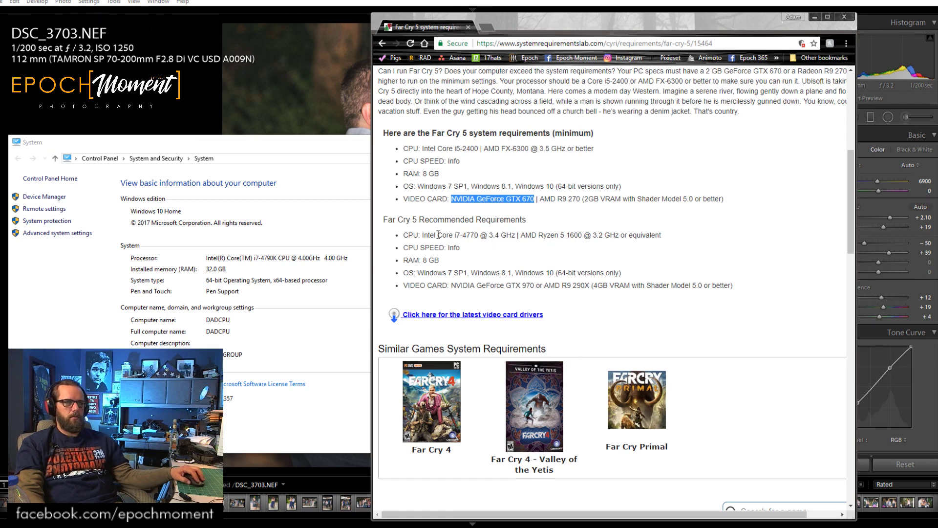
drag(423, 234, 477, 238)
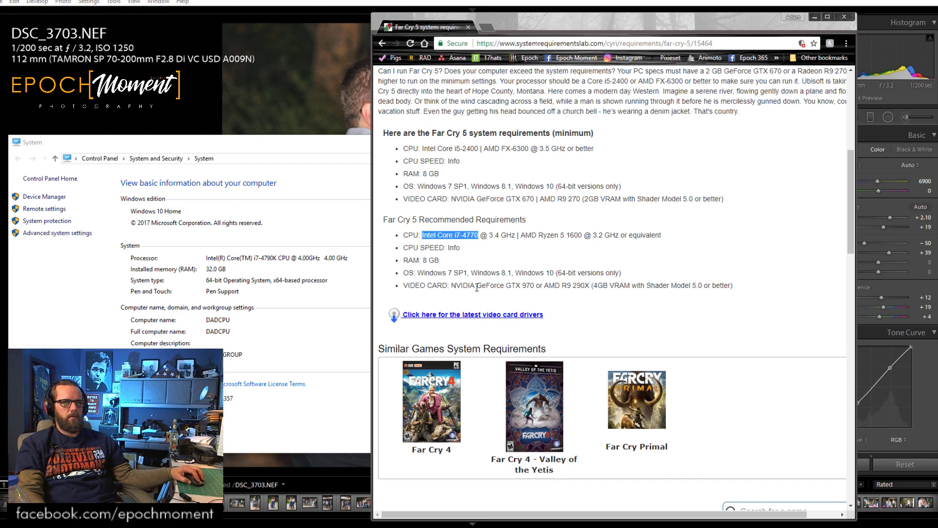
drag(522, 286, 537, 284)
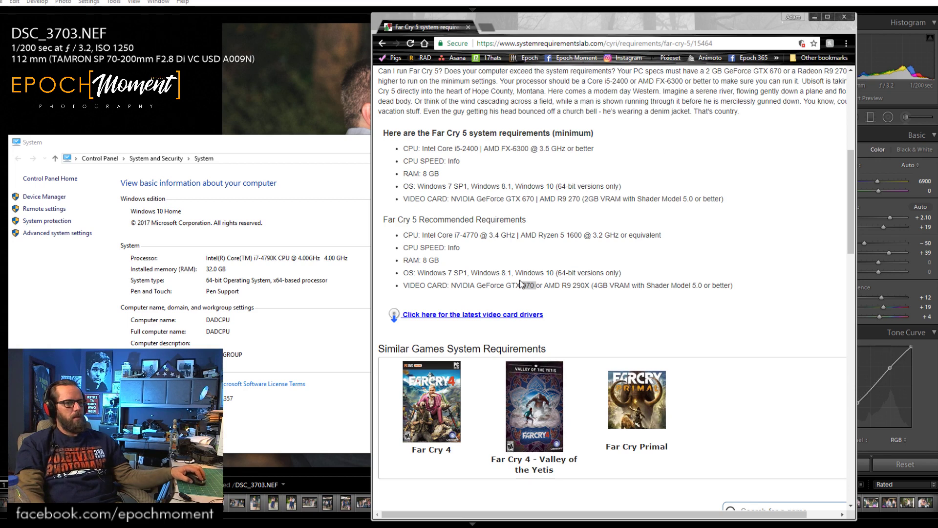
drag(507, 285, 535, 285)
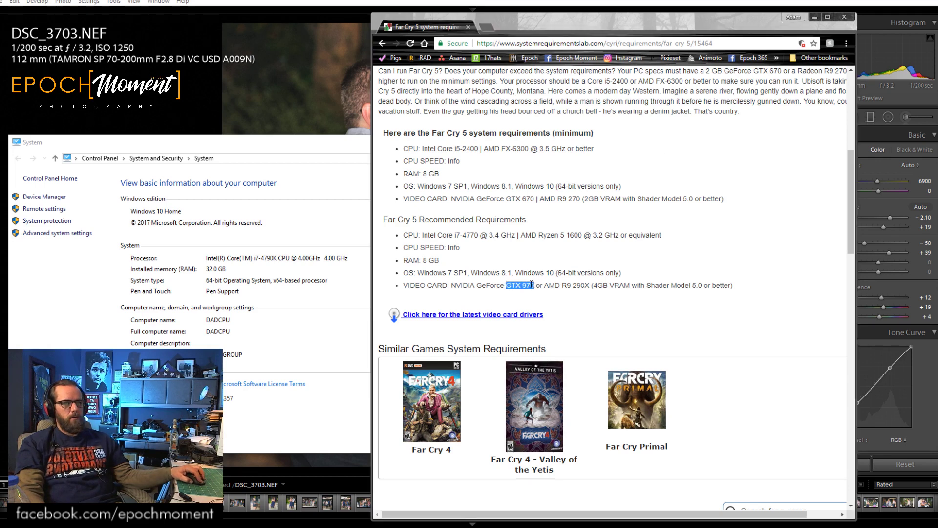
Copy the recommended NVIDIA card name and search in a new tab for "nvidia geforce gtx 970 4gb vs gtx 770".
drag(451, 285, 533, 289)
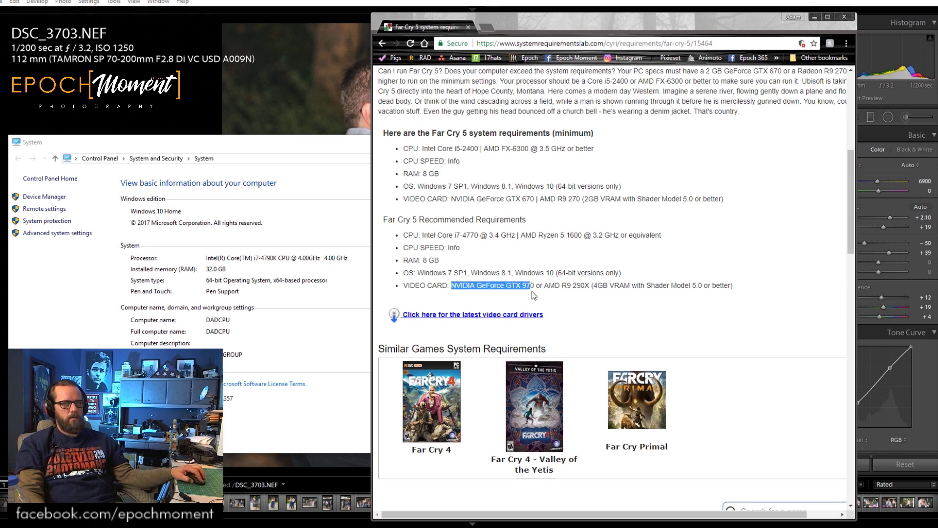
right_click(534, 293)
click(560, 296)
click(486, 26)
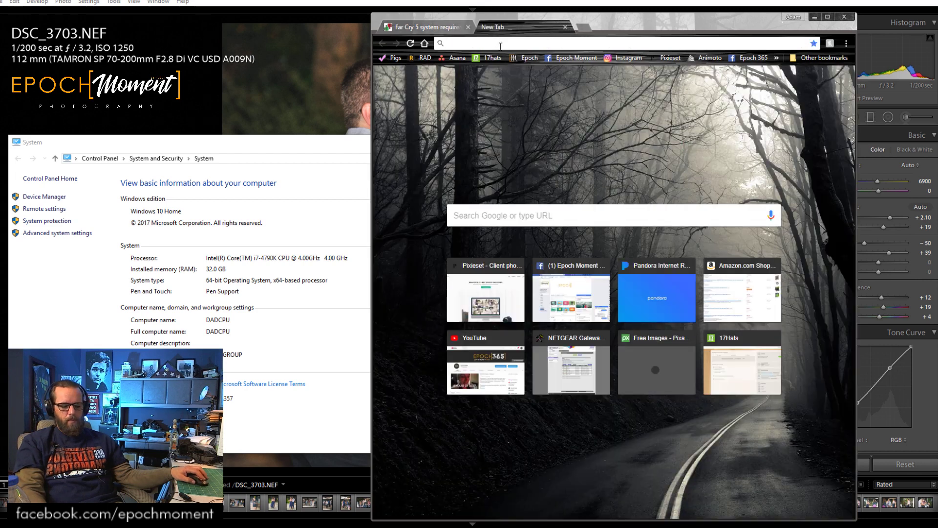
key(ctrl+v)
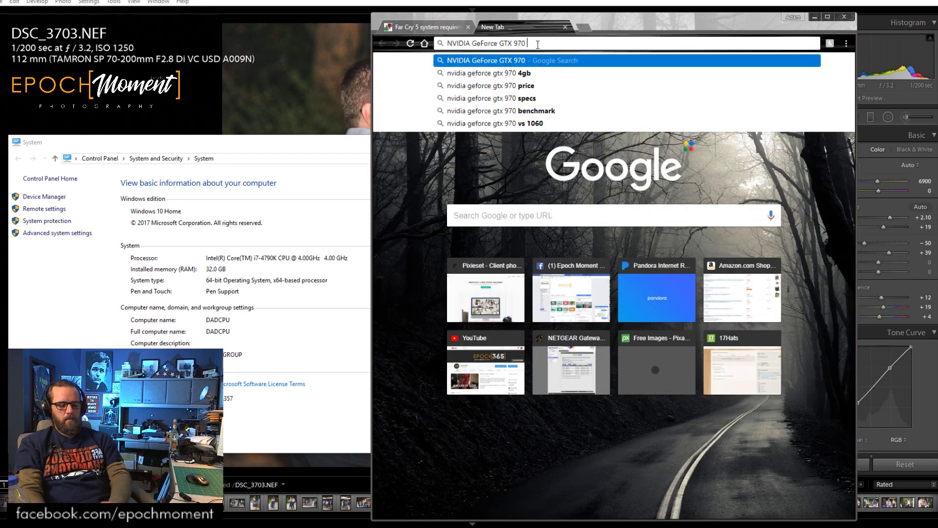
text(vs )
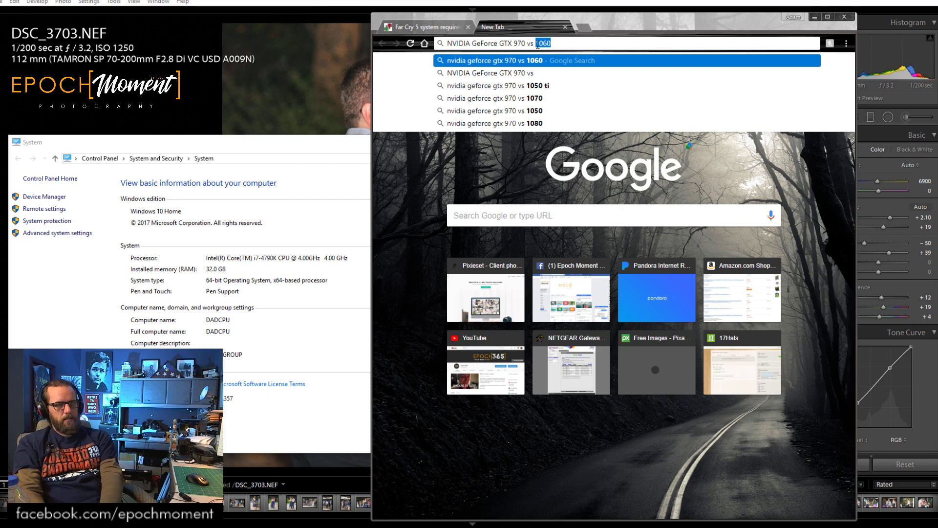
text(GTX )
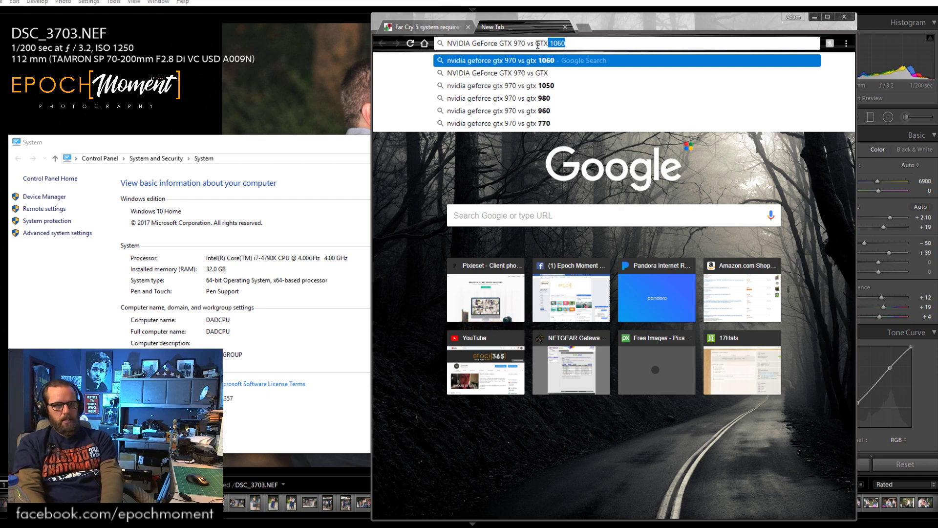
text(770)
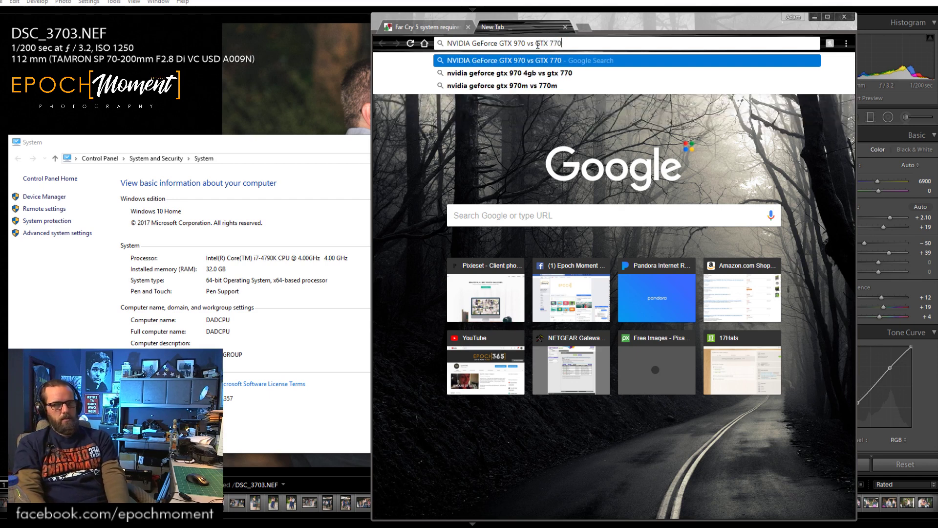
click(536, 71)
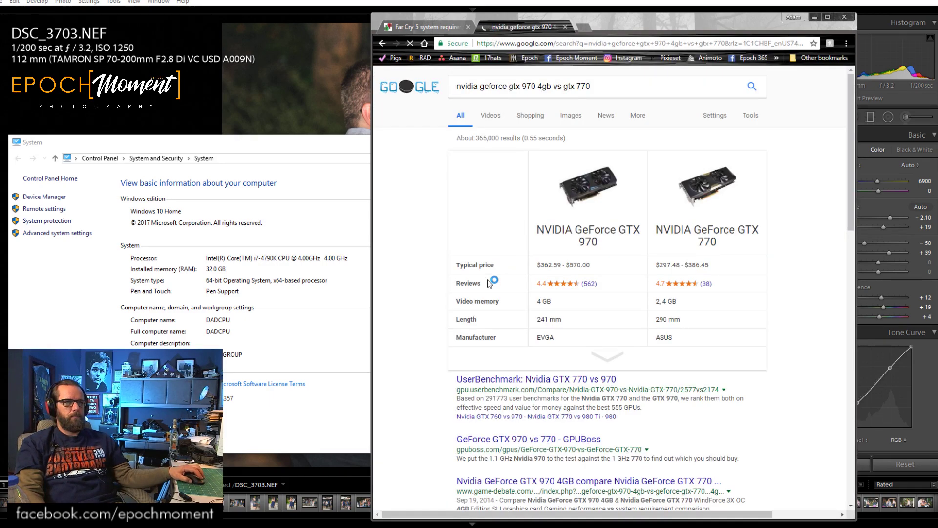
Look through the search results and open the GPUBoss comparison of the GeForce GTX 970 and 770.
scroll(483, 296, down, 1)
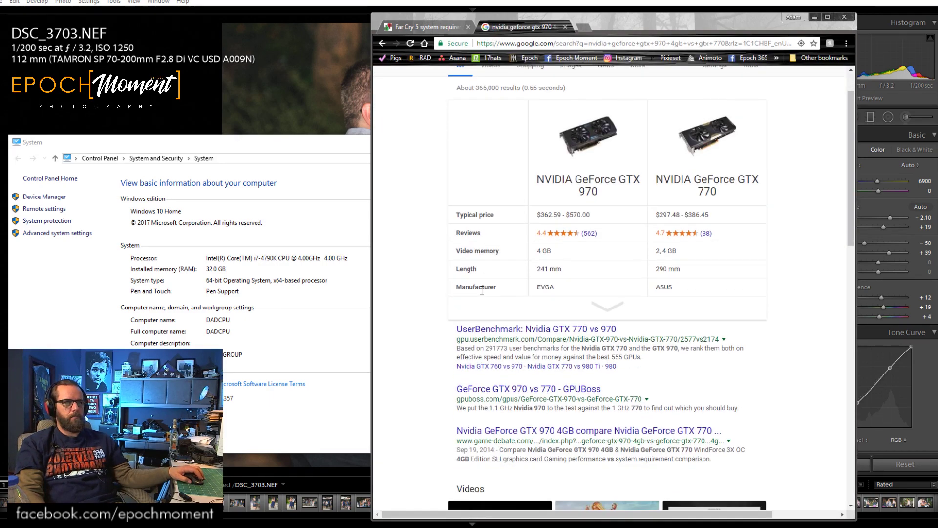
scroll(482, 290, down, 1)
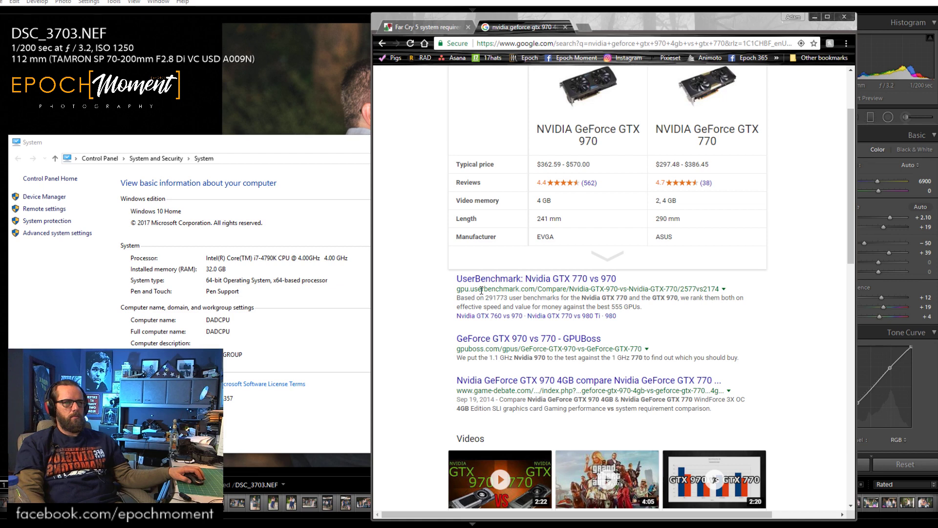
scroll(482, 290, down, 1)
scroll(482, 293, down, 1)
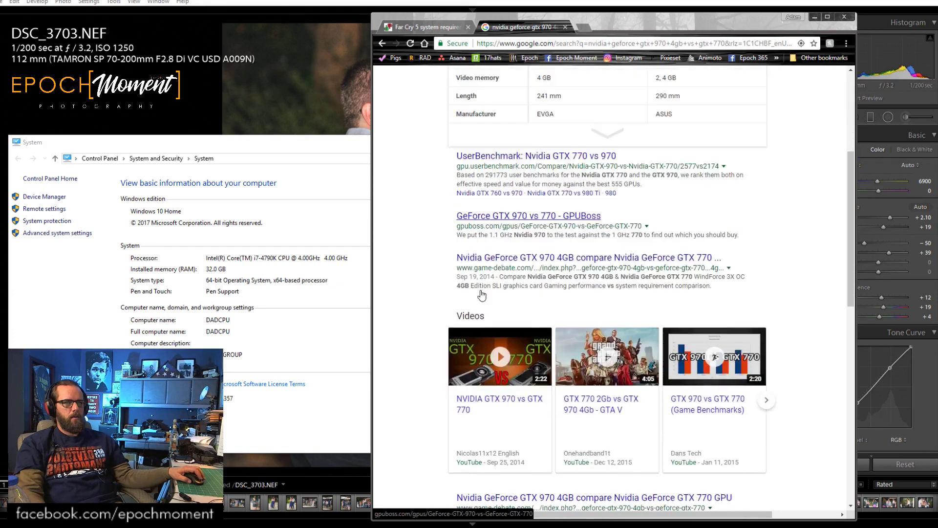
scroll(482, 293, up, 1)
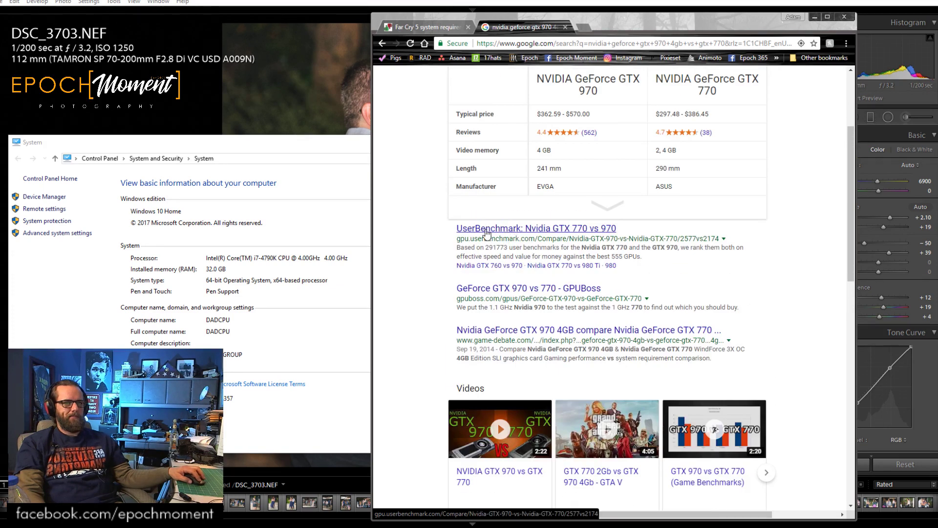
click(497, 289)
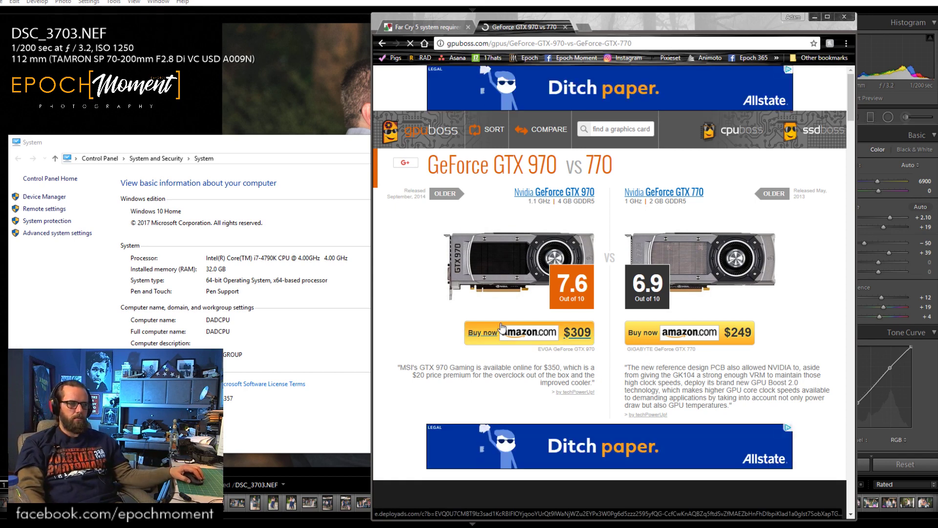
Examine the GTX 970 and 770 overall scores, prices and GPUBoss Review ratings.
scroll(464, 292, down, 3)
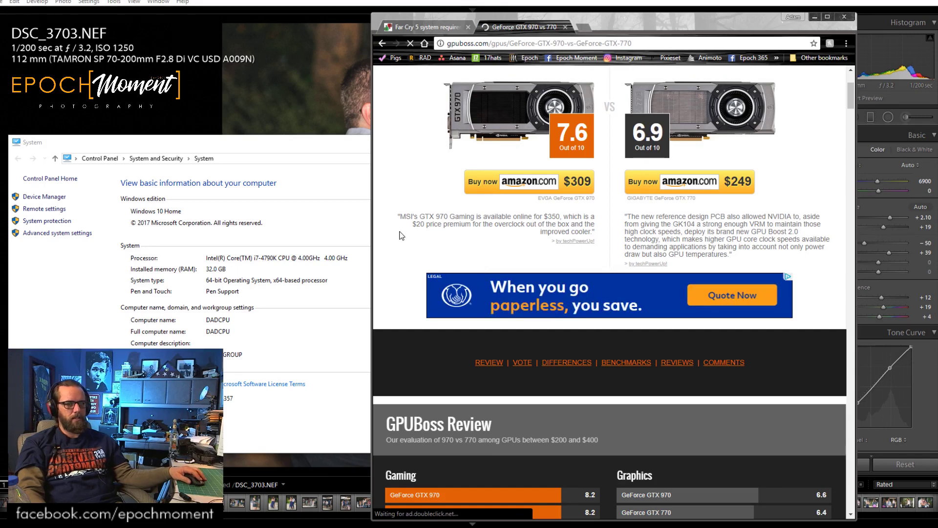
scroll(403, 228, down, 4)
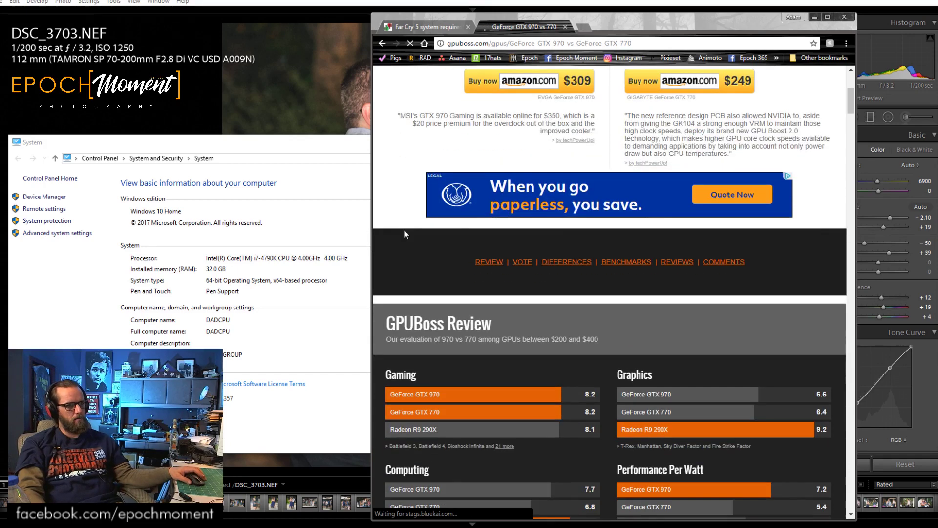
scroll(404, 228, up, 3)
scroll(405, 230, up, 1)
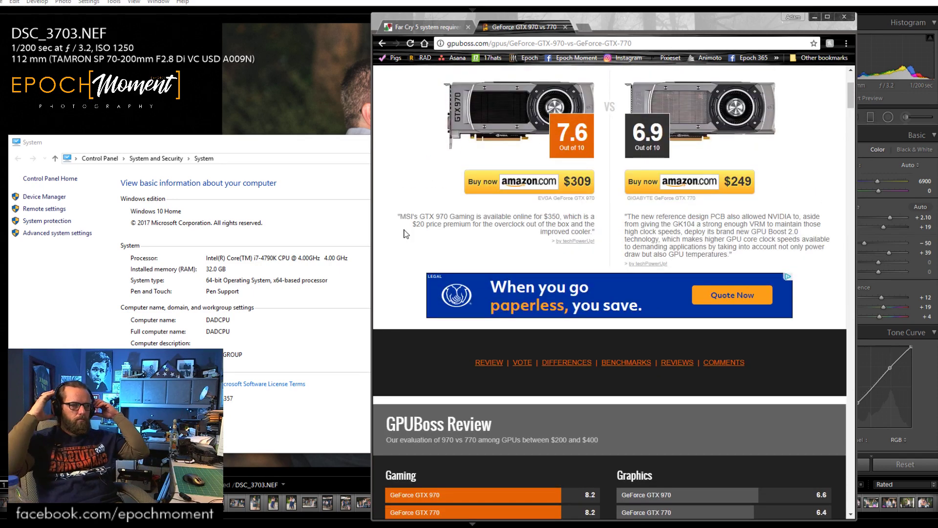
Read through the GPUBoss category ratings, overall score comparison and recommended winner for the GTX 970 and 770.
scroll(419, 262, down, 3)
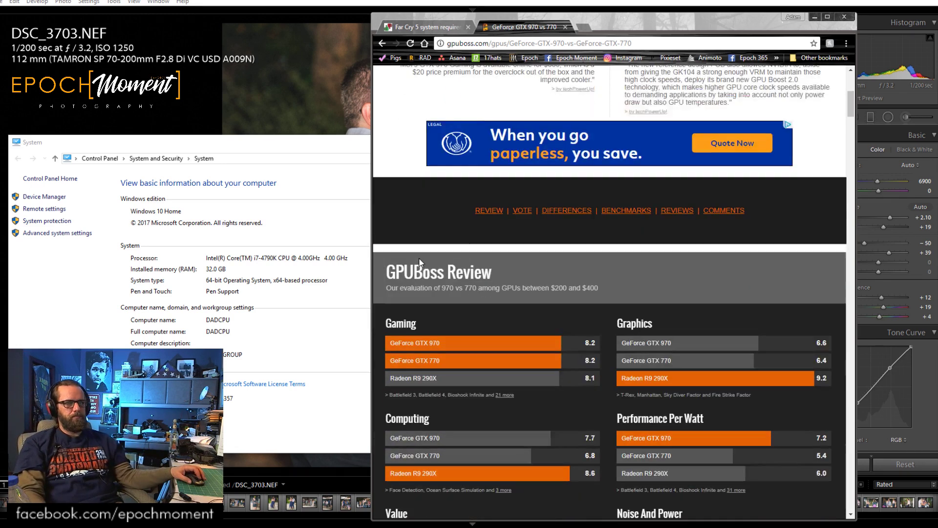
scroll(419, 263, down, 1)
scroll(459, 342, down, 1)
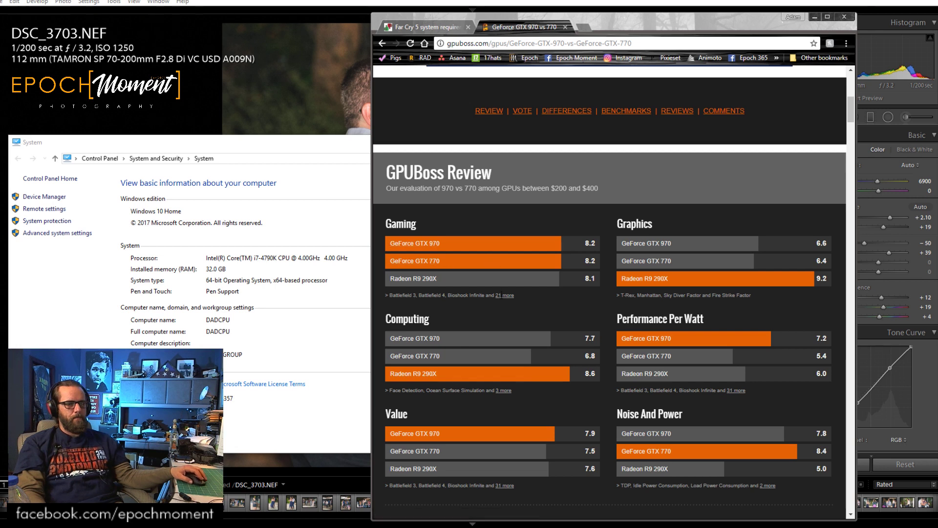
scroll(586, 229, down, 1)
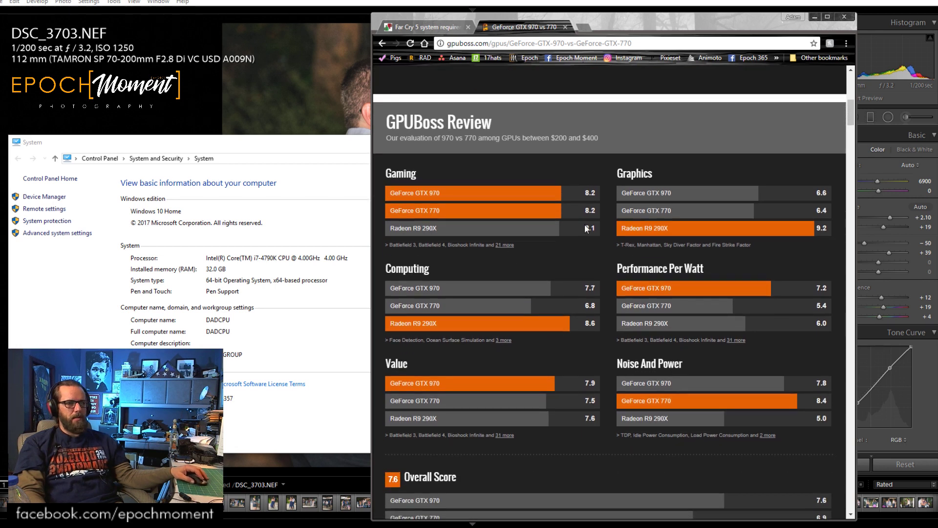
scroll(530, 338, down, 2)
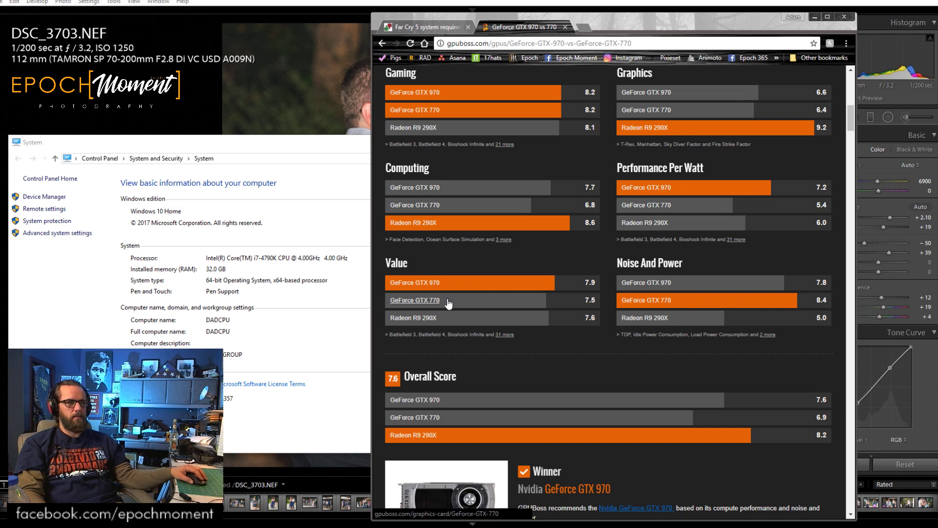
scroll(527, 341, down, 1)
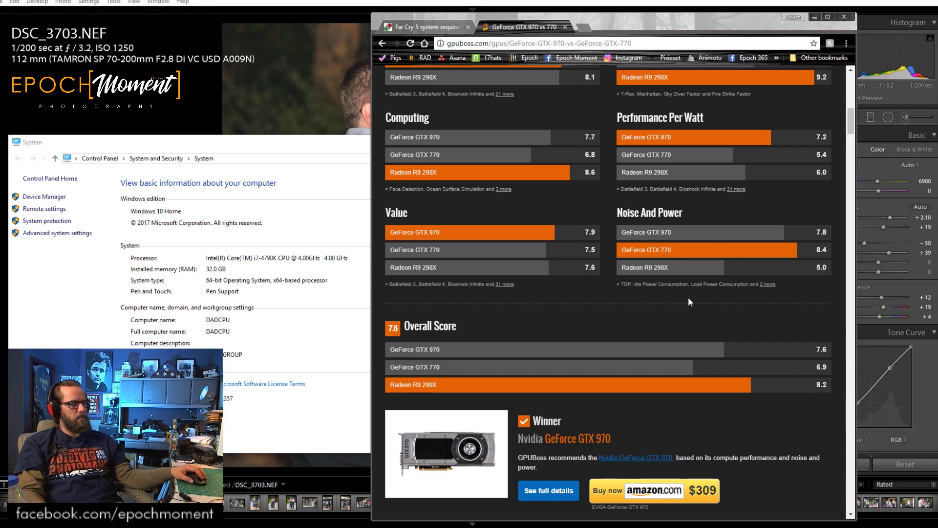
scroll(468, 301, down, 2)
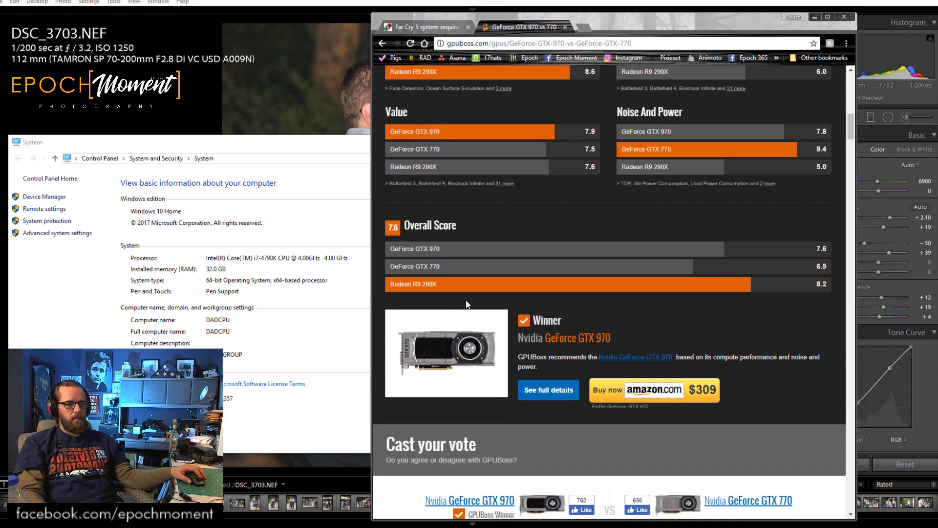
Examine the Differences section listing the reasons to consider the GeForce GTX 970 and the GeForce GTX 770.
scroll(466, 304, down, 5)
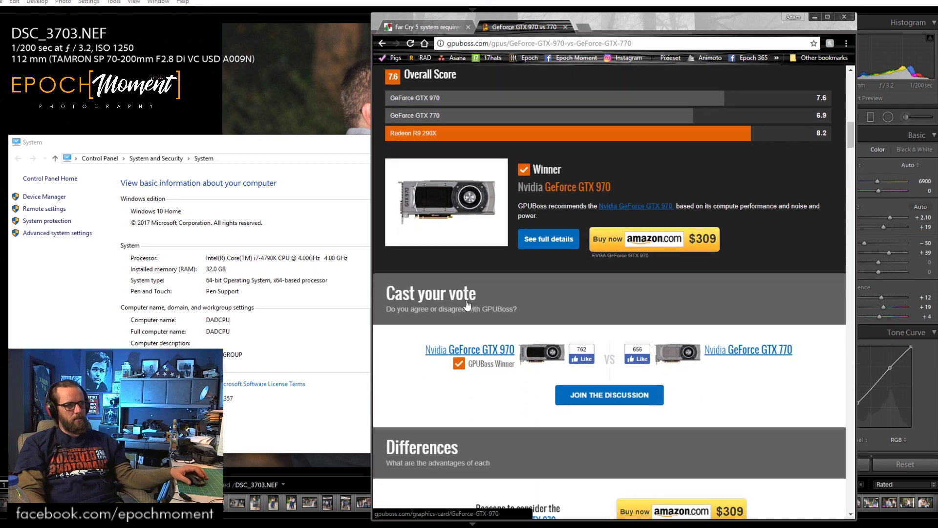
scroll(466, 304, down, 4)
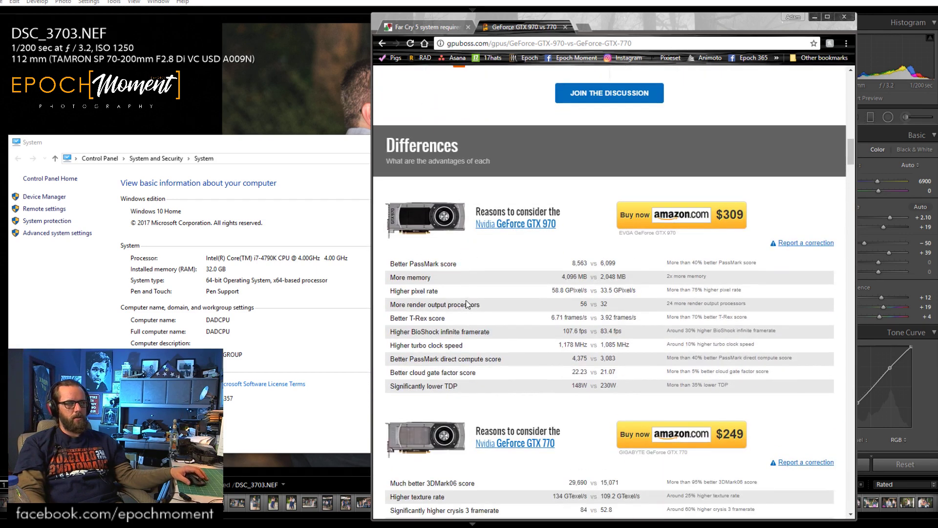
scroll(467, 304, down, 1)
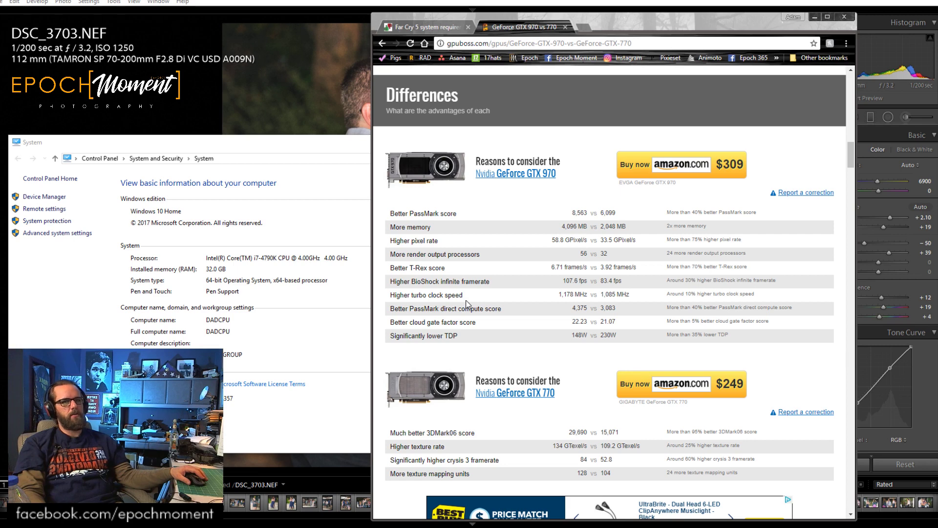
scroll(466, 303, down, 1)
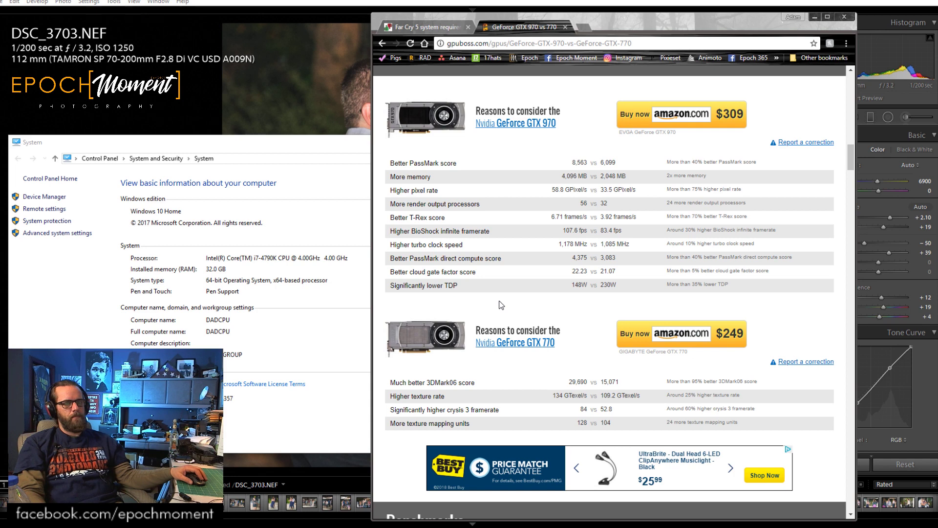
scroll(500, 304, down, 1)
scroll(501, 305, up, 2)
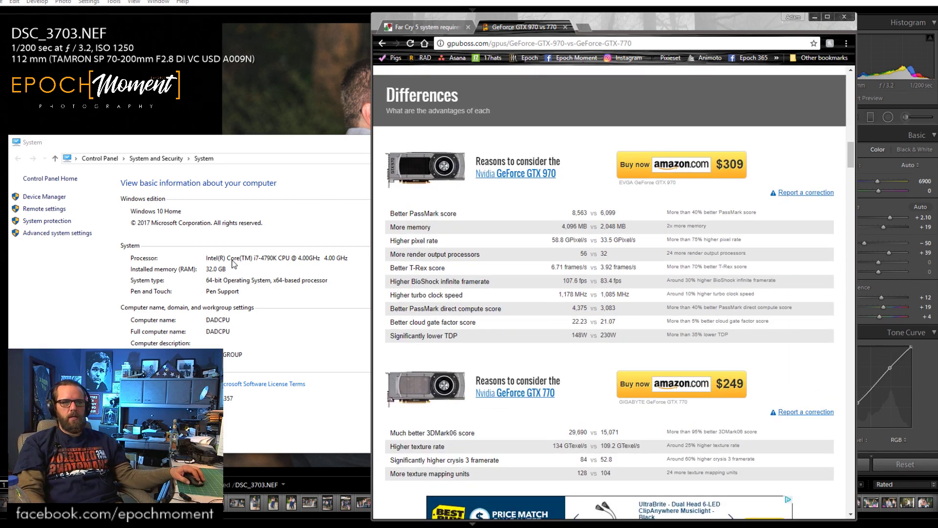
Close the System information window and search the web for "nvidia 1080ti" in place of the GPUBoss page.
click(271, 143)
click(566, 142)
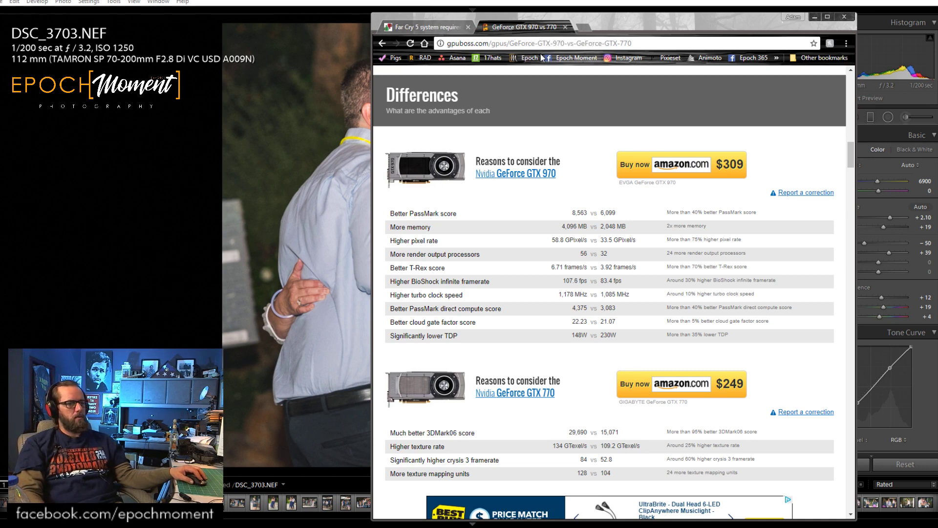
click(579, 48)
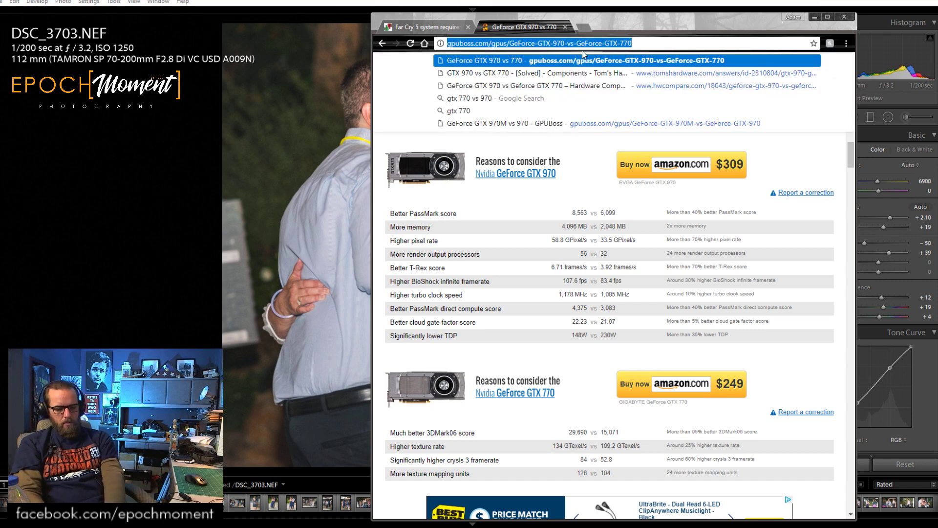
text(nvidia)
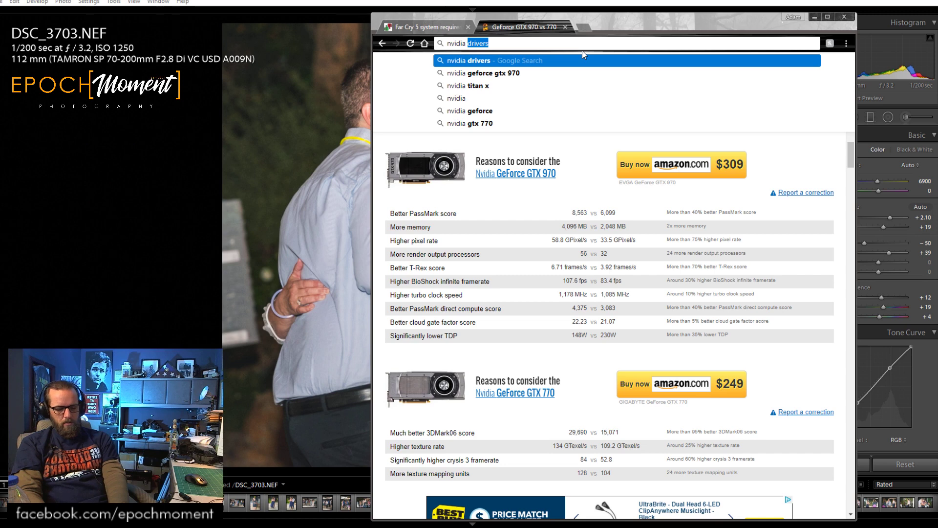
text( 1080)
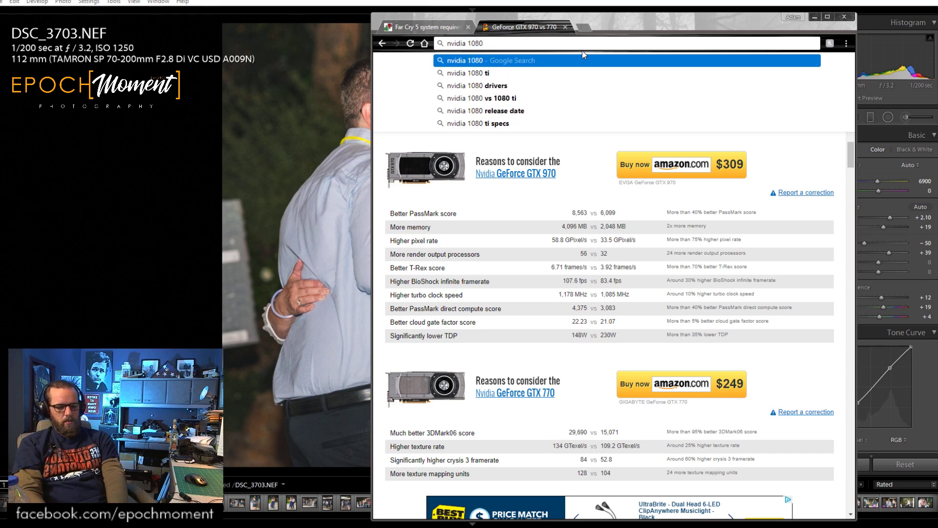
text(ti)
key(Return)
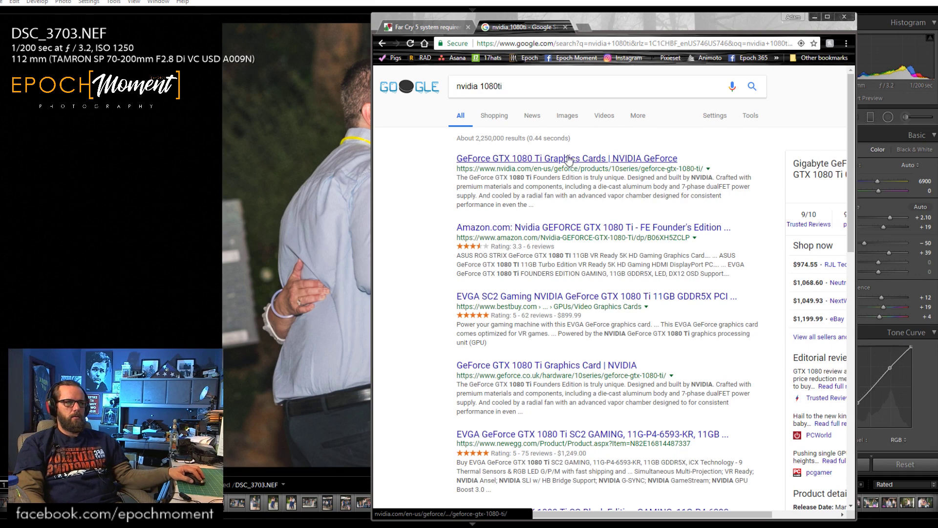
Open the Amazon listing for the Nvidia GEFORCE GTX 1080 Ti - FE Founder's Edition and dismiss the AmazonSmile offer.
click(557, 230)
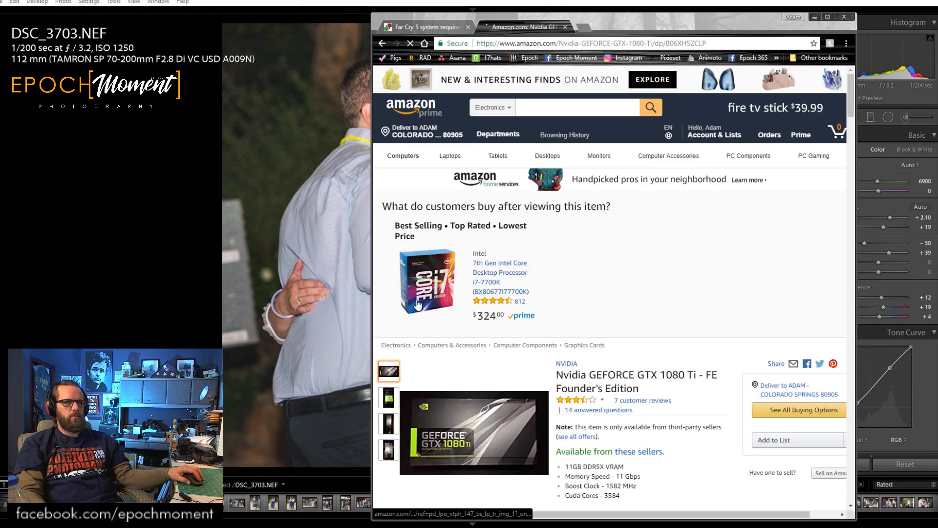
scroll(418, 304, down, 1)
scroll(417, 302, down, 3)
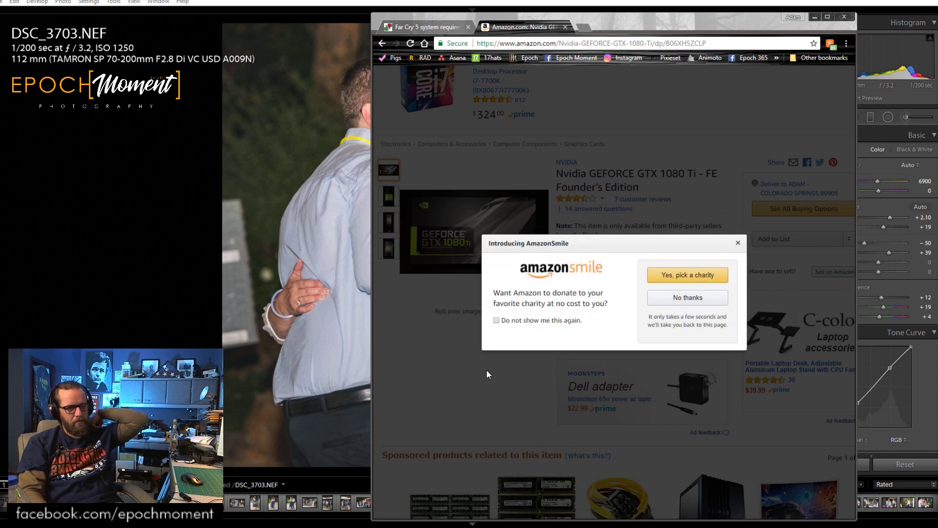
click(504, 383)
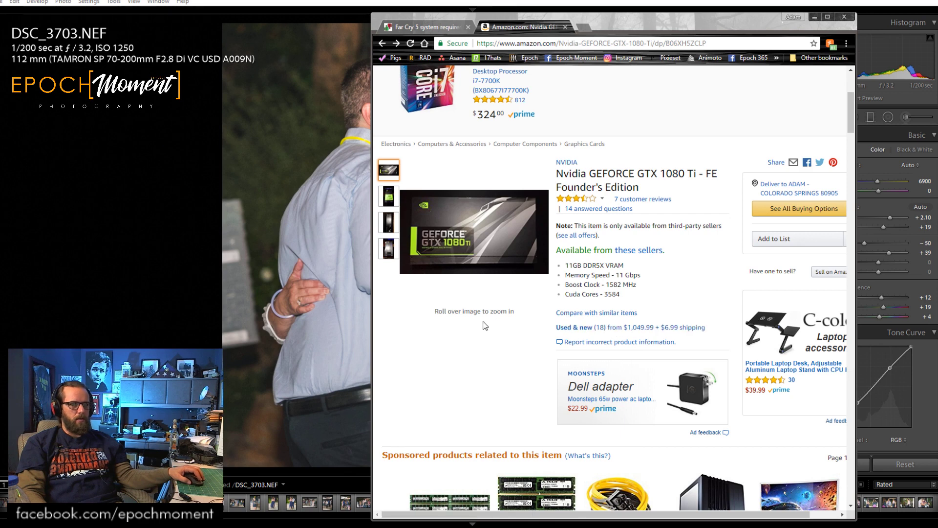
Review the GTX 1080 Ti product details and widen the browser window to fit the whole listing.
scroll(487, 386, down, 2)
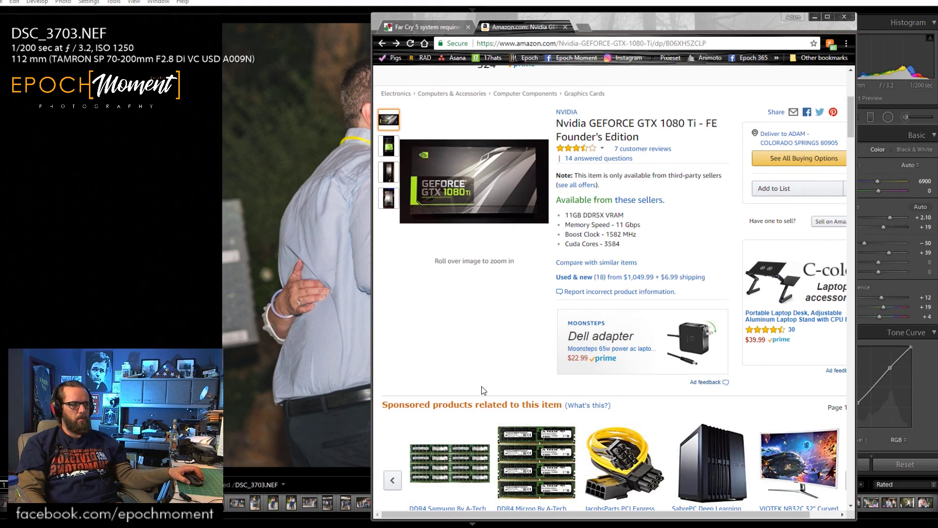
scroll(457, 333, up, 1)
scroll(457, 333, up, 1)
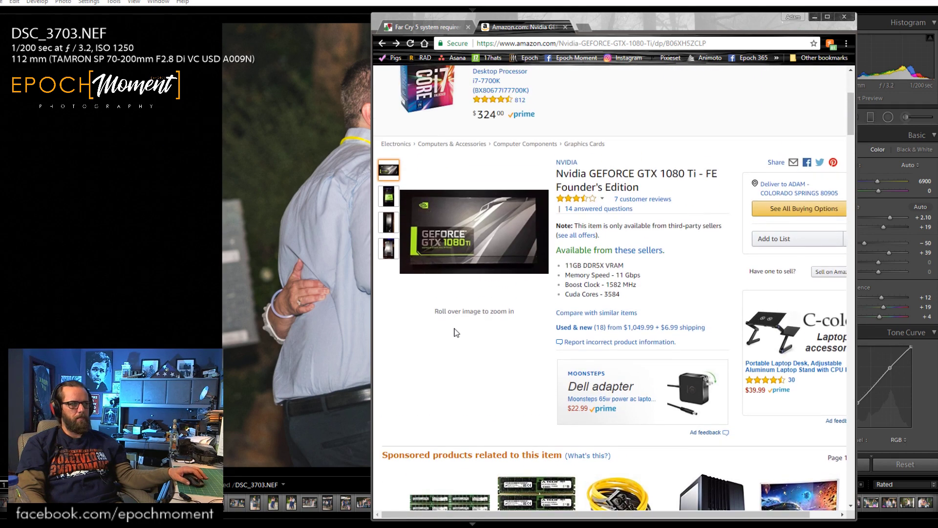
scroll(457, 332, down, 1)
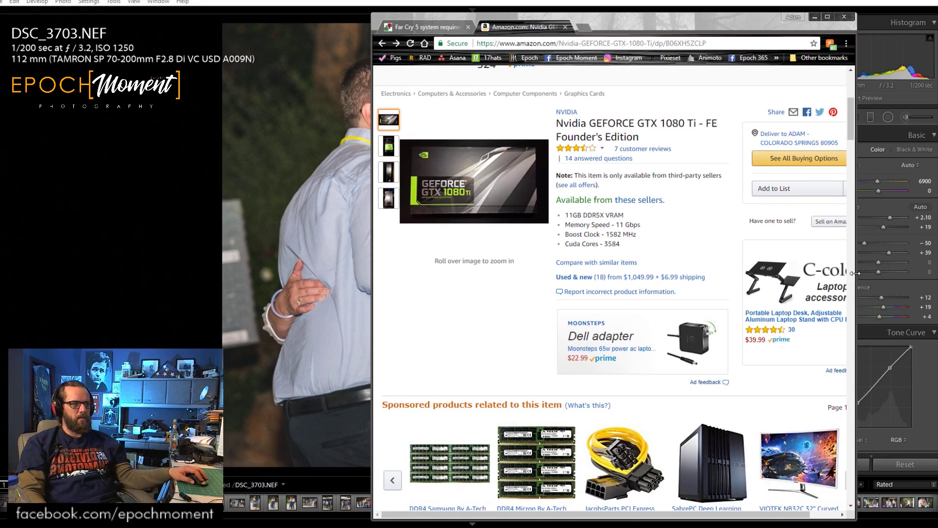
drag(856, 276, 904, 276)
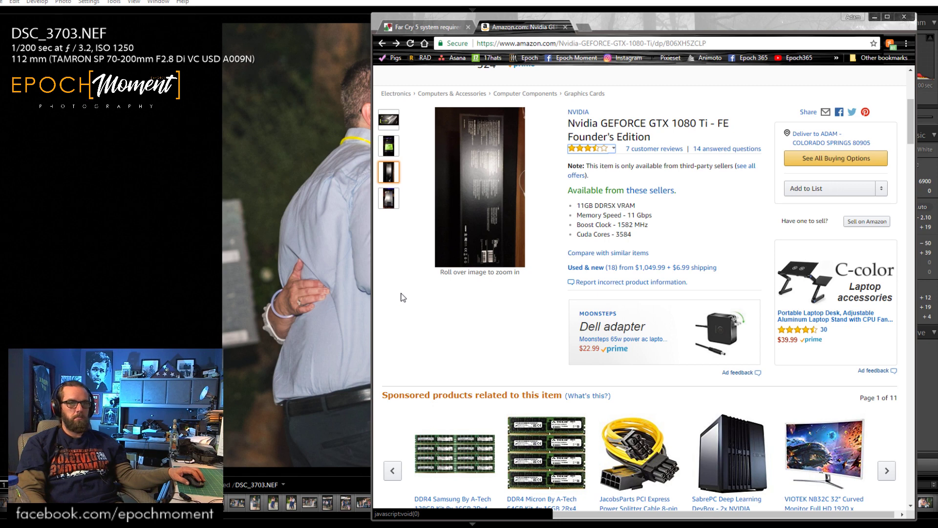
Look through the sponsored, also-bought and also-shopped-for products on the GTX 1080 Ti listing.
scroll(447, 324, down, 3)
scroll(447, 332, down, 1)
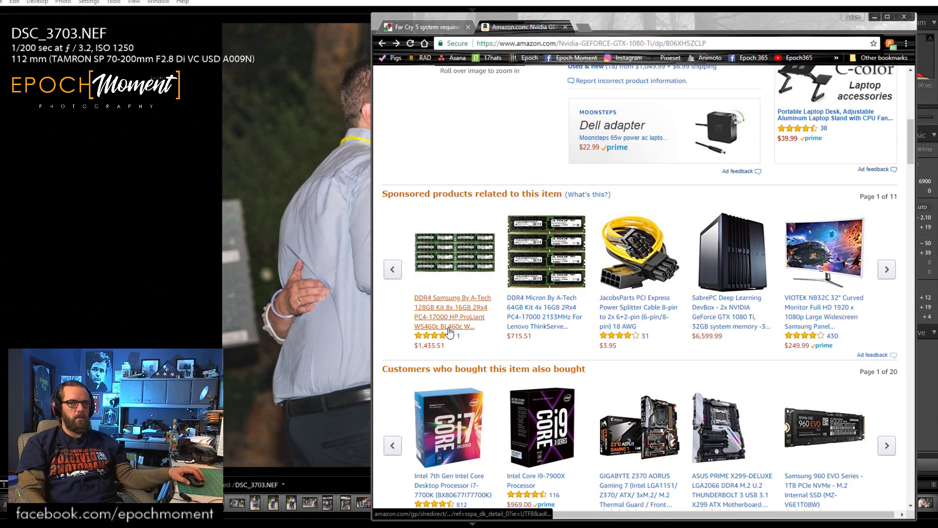
scroll(448, 332, down, 1)
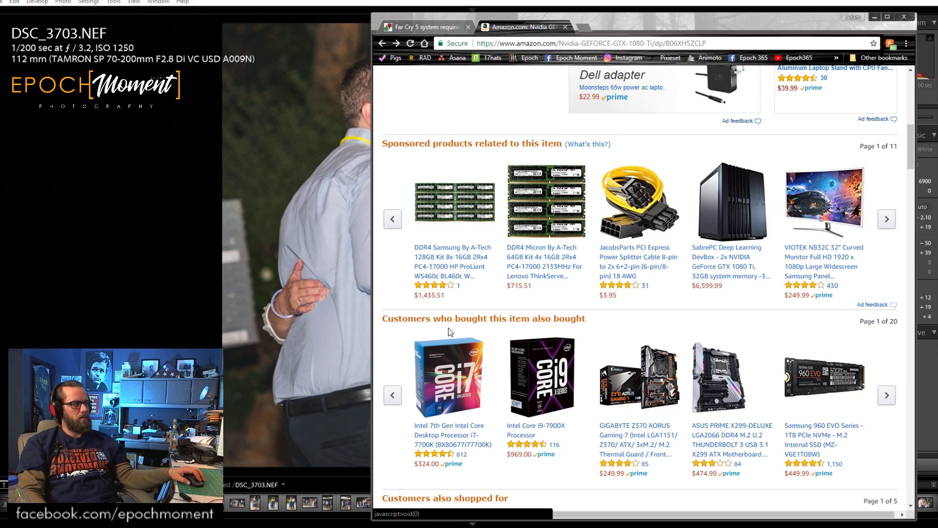
scroll(481, 336, up, 1)
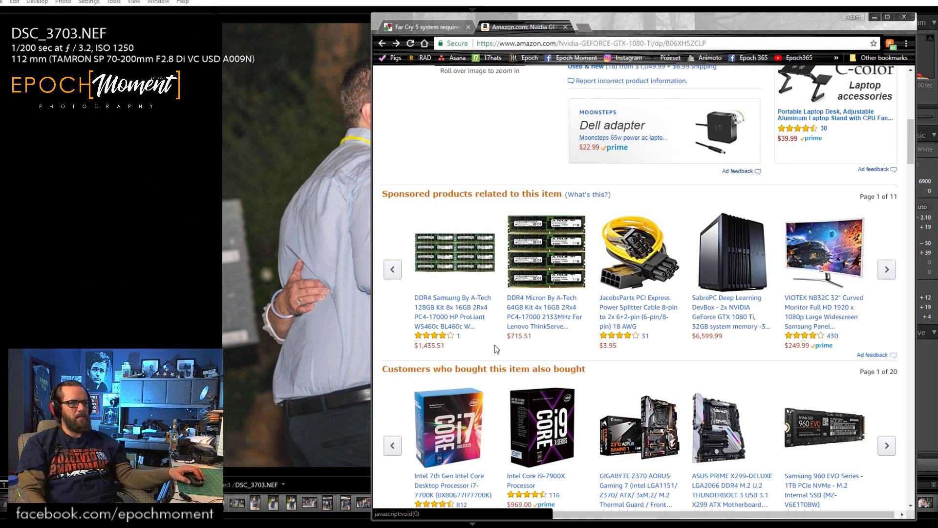
scroll(498, 342, up, 4)
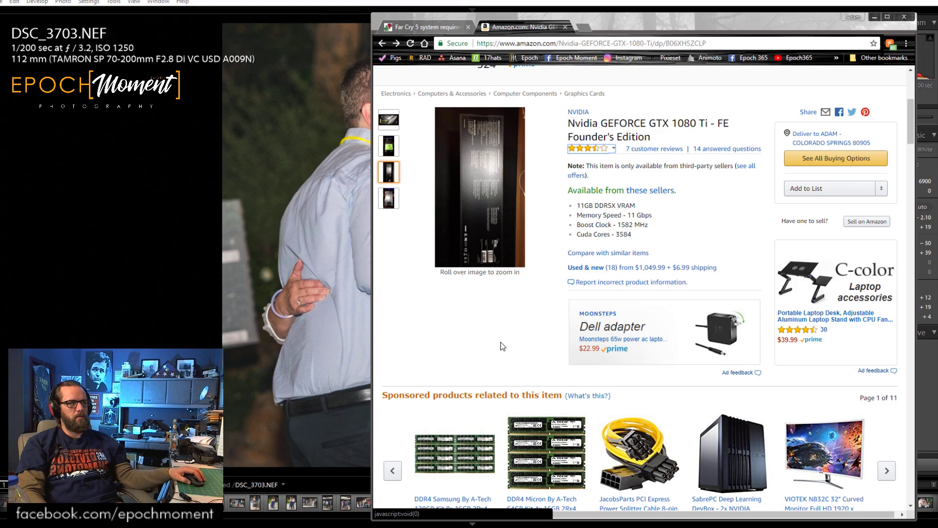
scroll(503, 346, down, 5)
scroll(503, 345, up, 5)
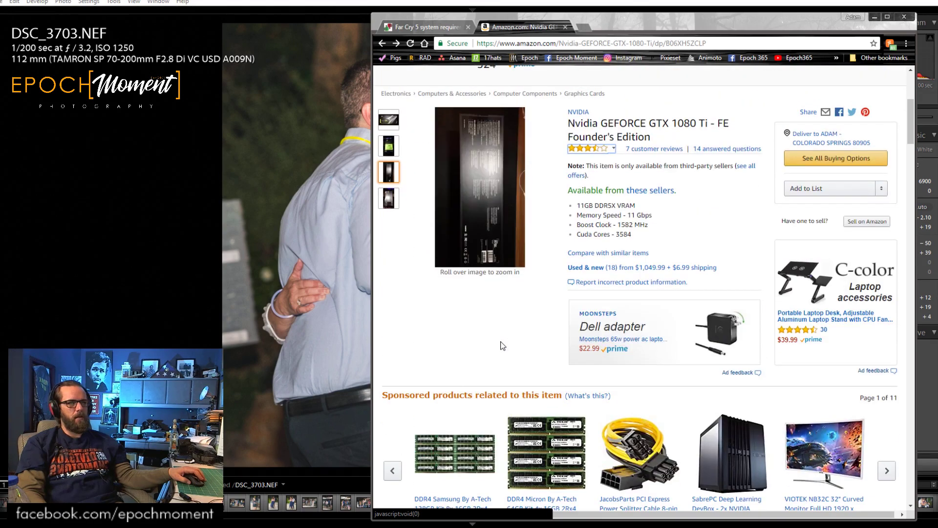
scroll(503, 346, down, 6)
scroll(486, 345, down, 6)
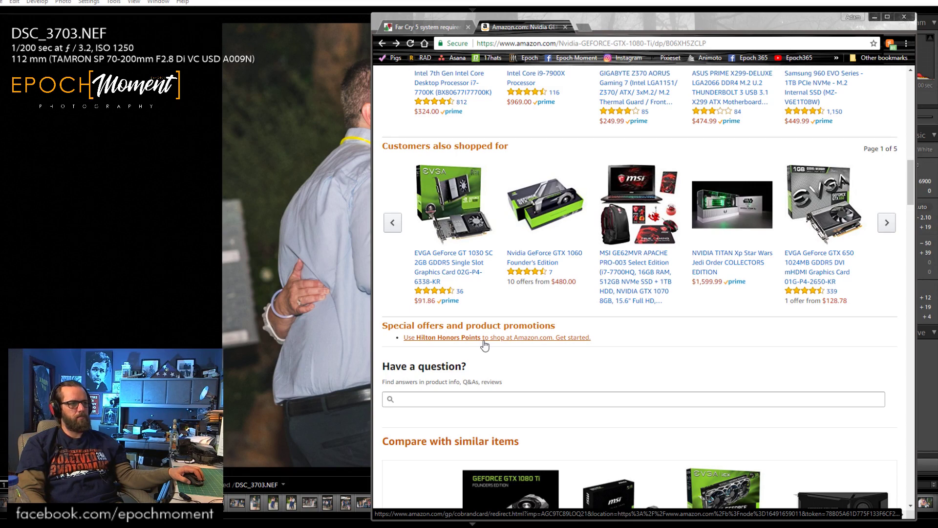
Examine the comparison with similar items for the GTX 1080 Ti cards' prices, ratings, memory and dimensions.
scroll(484, 345, down, 4)
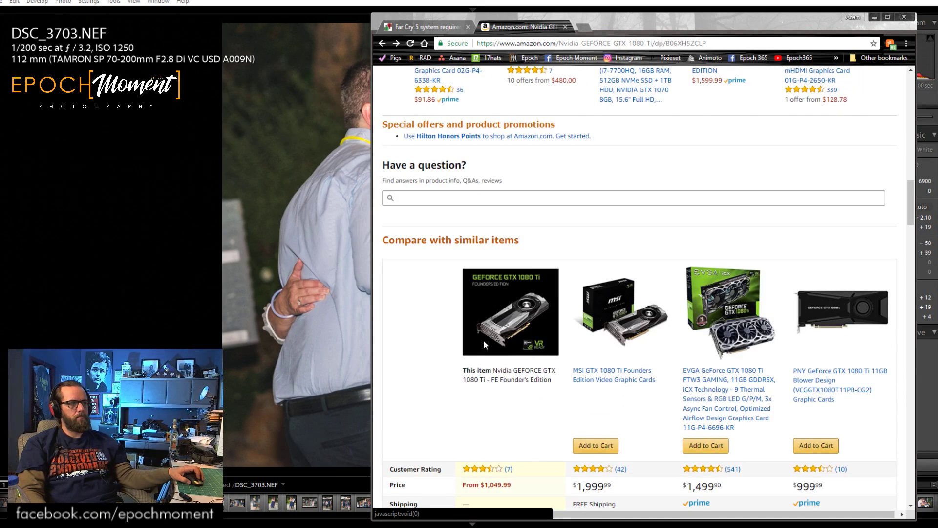
scroll(483, 342, down, 2)
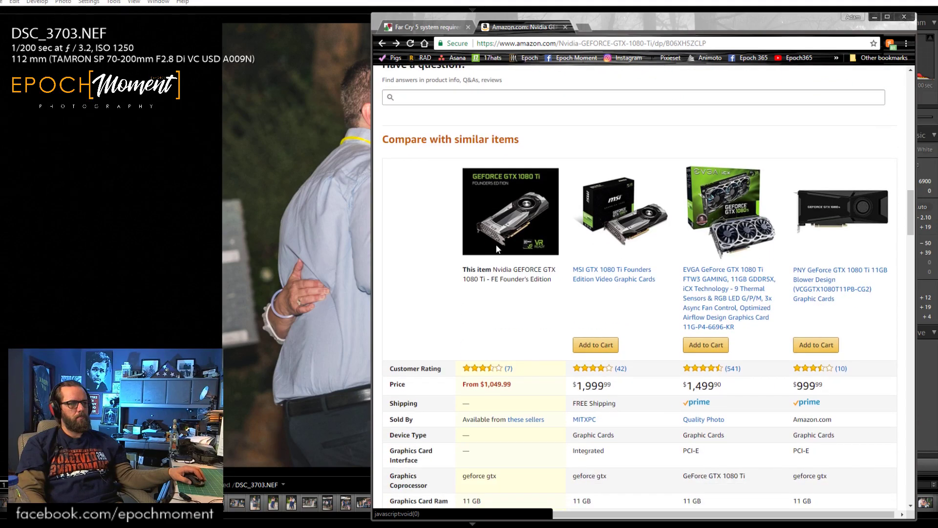
scroll(485, 337, down, 1)
scroll(495, 262, down, 1)
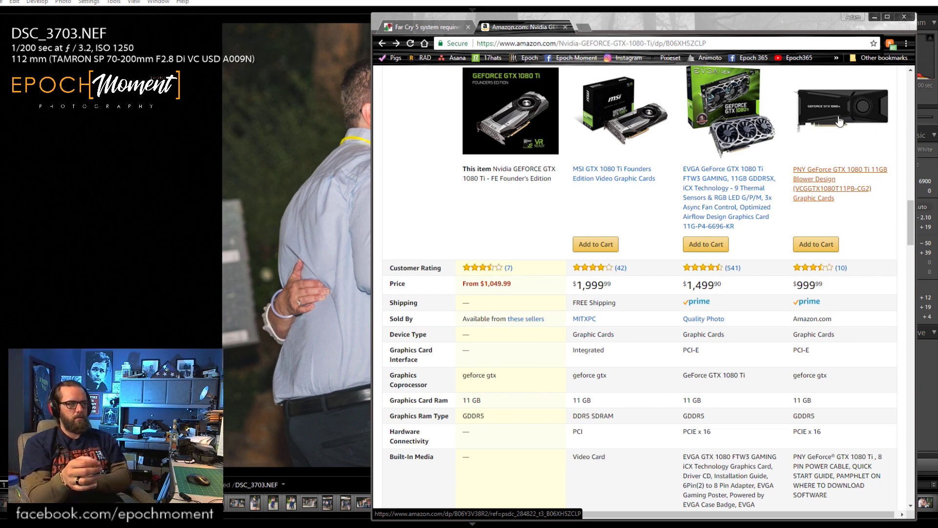
scroll(673, 364, down, 1)
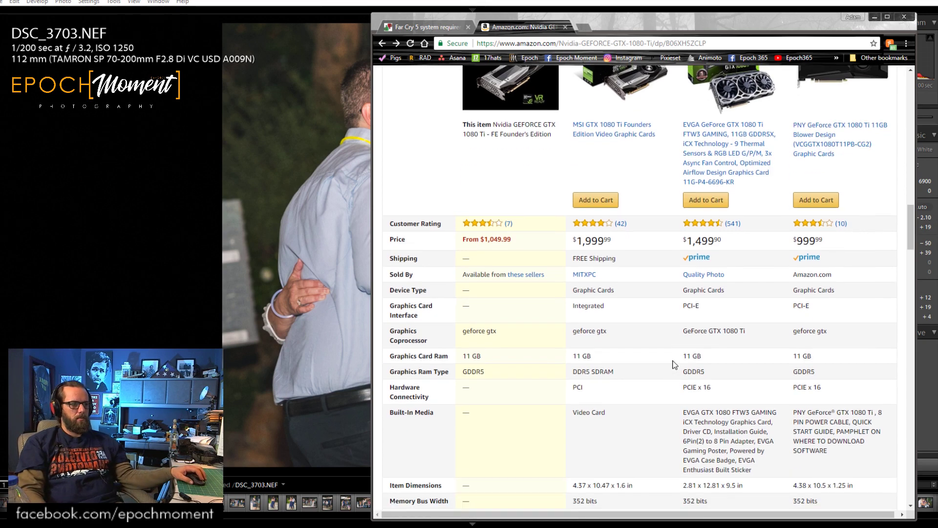
scroll(673, 364, down, 3)
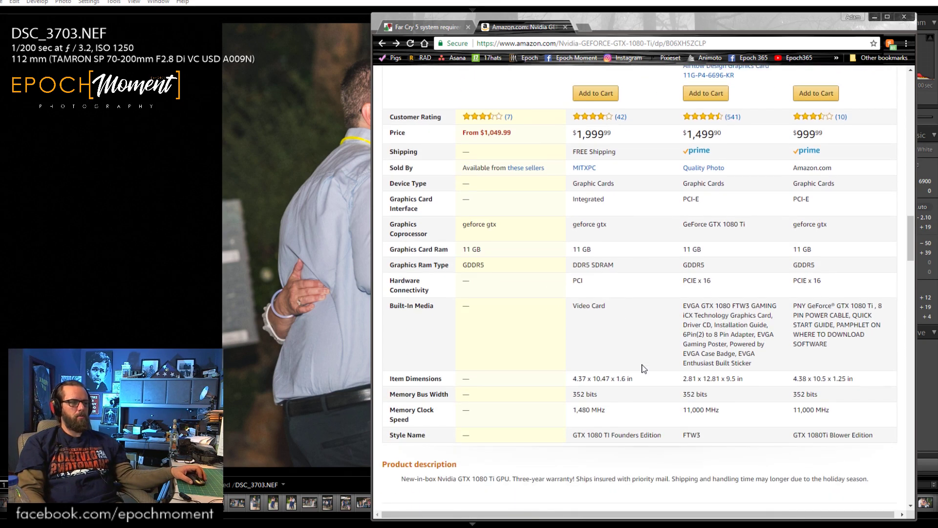
scroll(640, 369, up, 7)
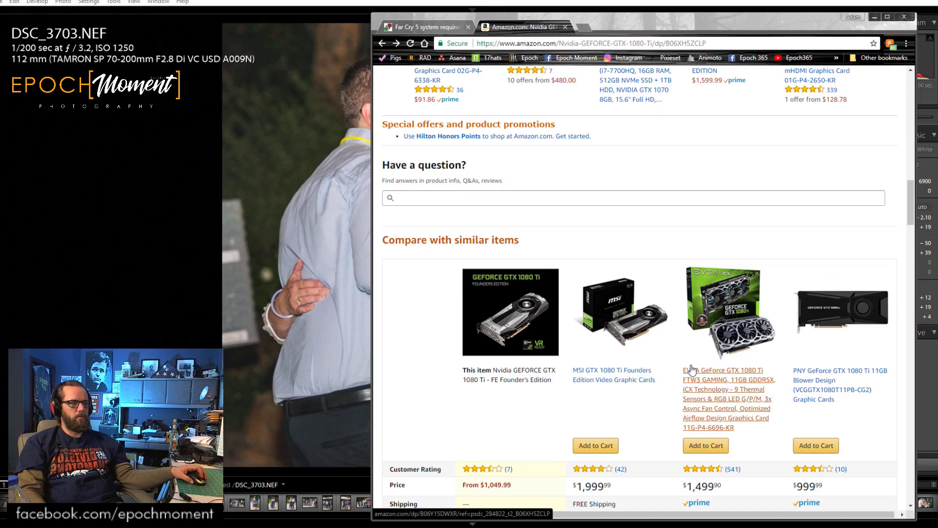
Open the PNY GeForce GTX 1080 Ti 11GB Blower Design listing from the similar-items comparison and review its price and key specifications.
scroll(689, 368, up, 5)
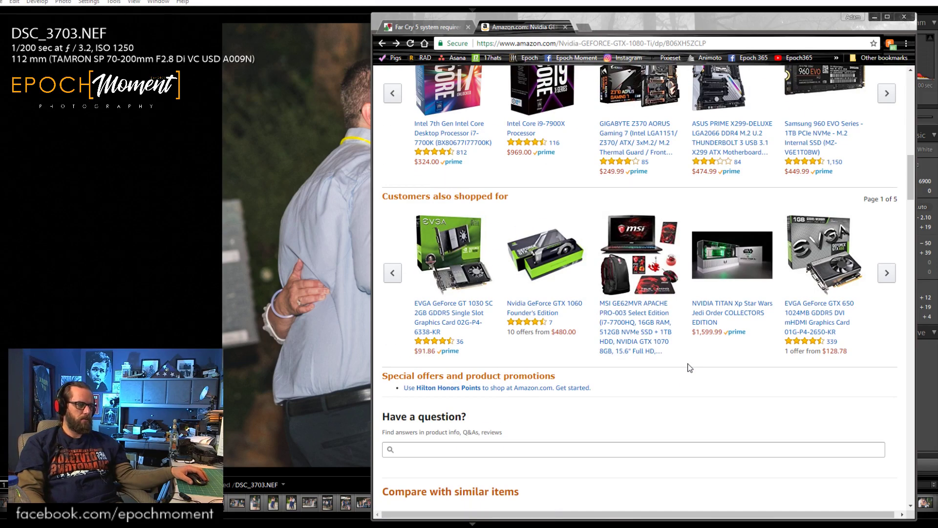
scroll(689, 368, down, 6)
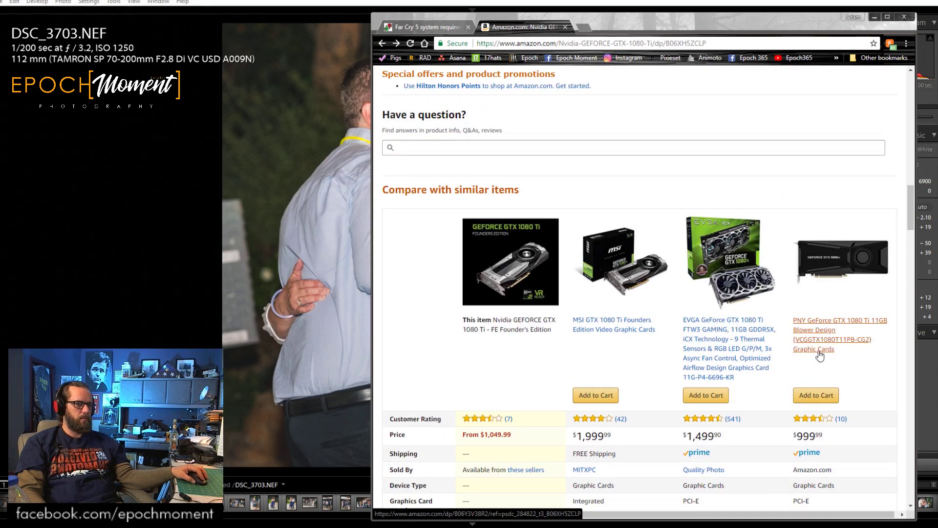
click(804, 330)
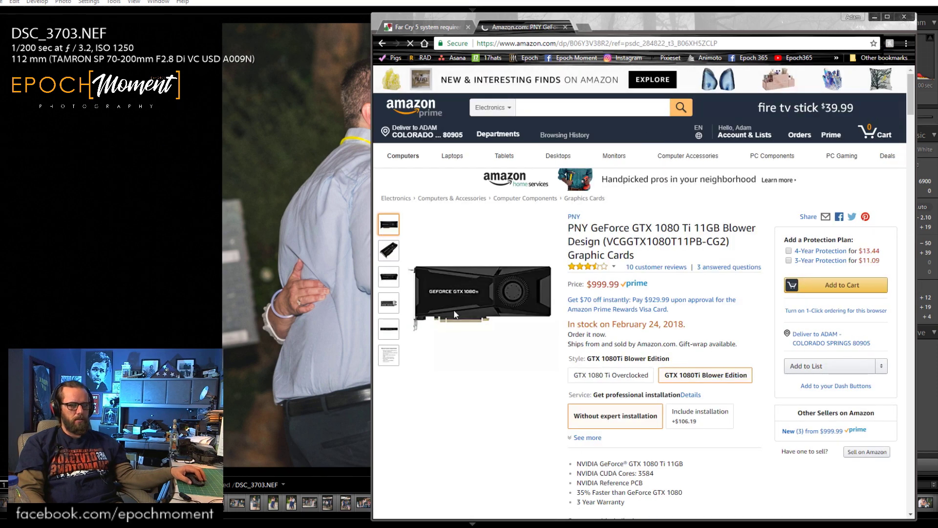
scroll(452, 356, down, 4)
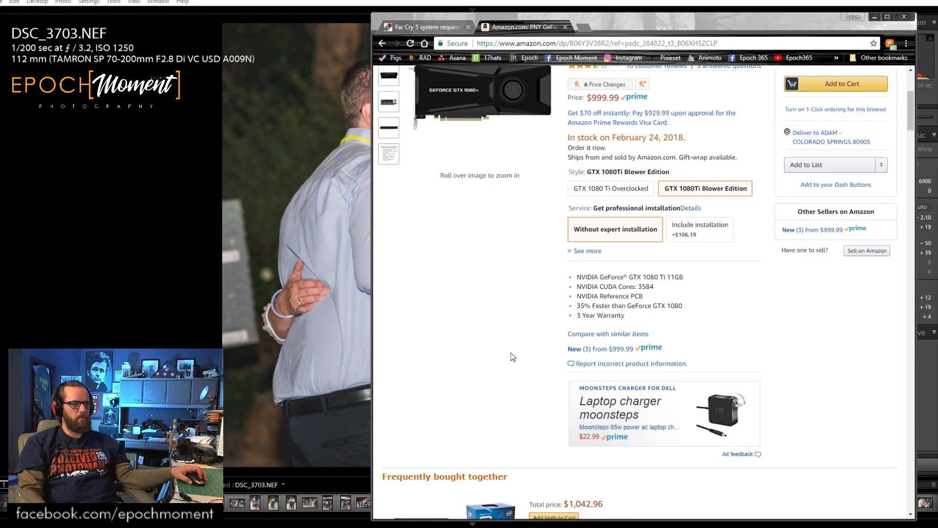
scroll(512, 355, up, 3)
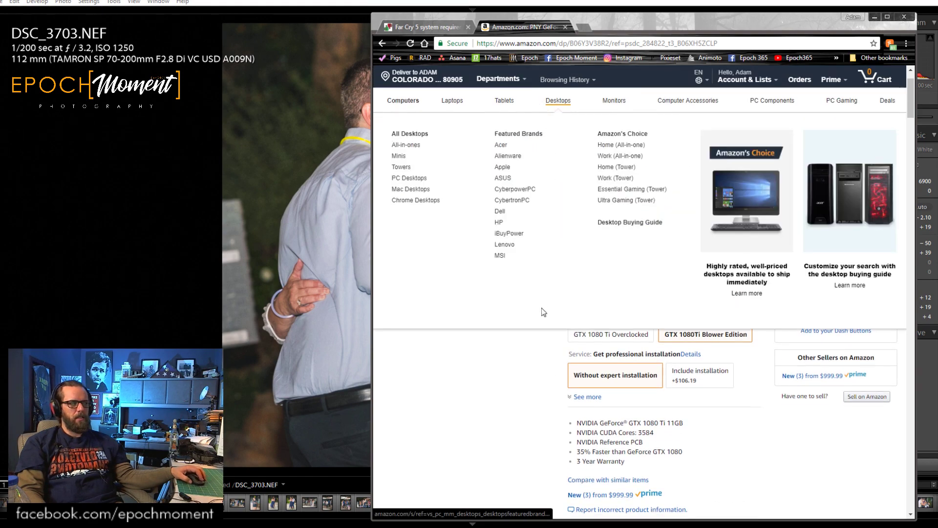
Look through the PNY card's also-viewed products, similar-items comparison and technical details, and return to the start of the listing.
scroll(542, 303, down, 10)
scroll(539, 312, down, 5)
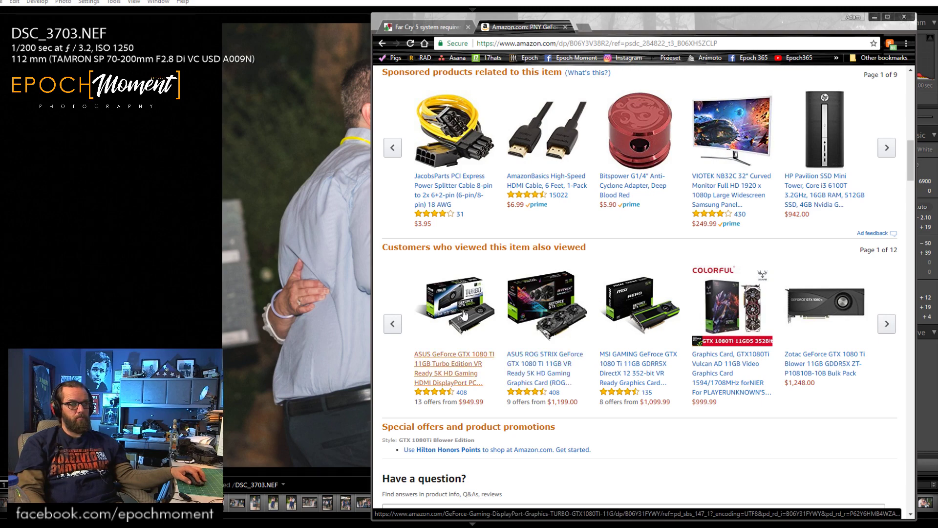
scroll(465, 315, down, 8)
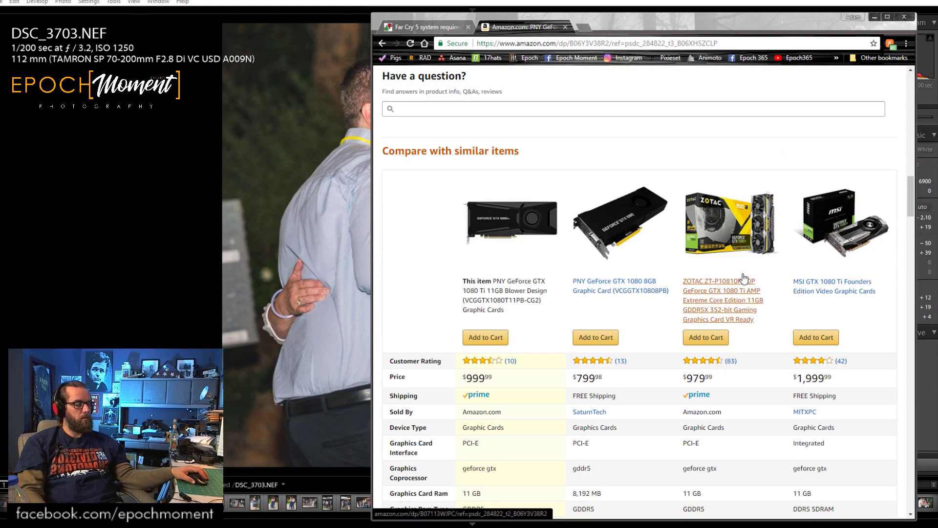
scroll(555, 255, down, 7)
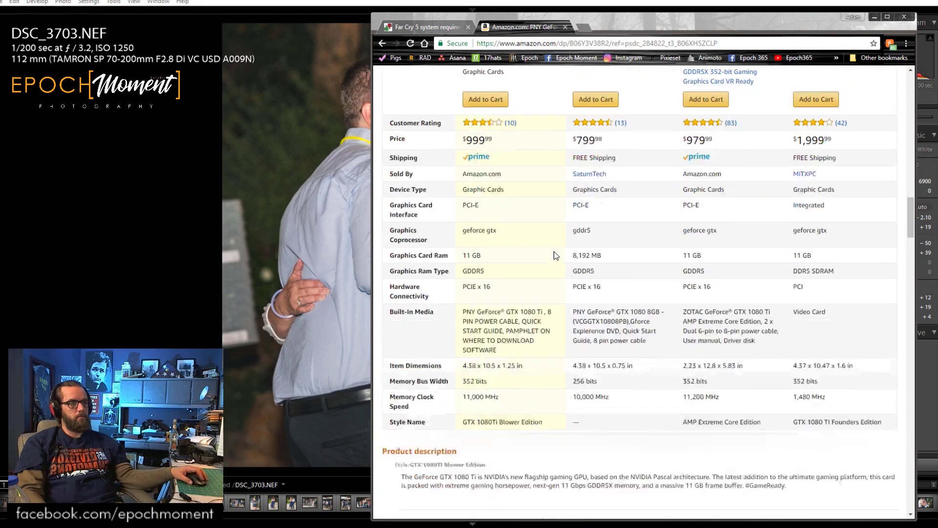
scroll(555, 255, down, 9)
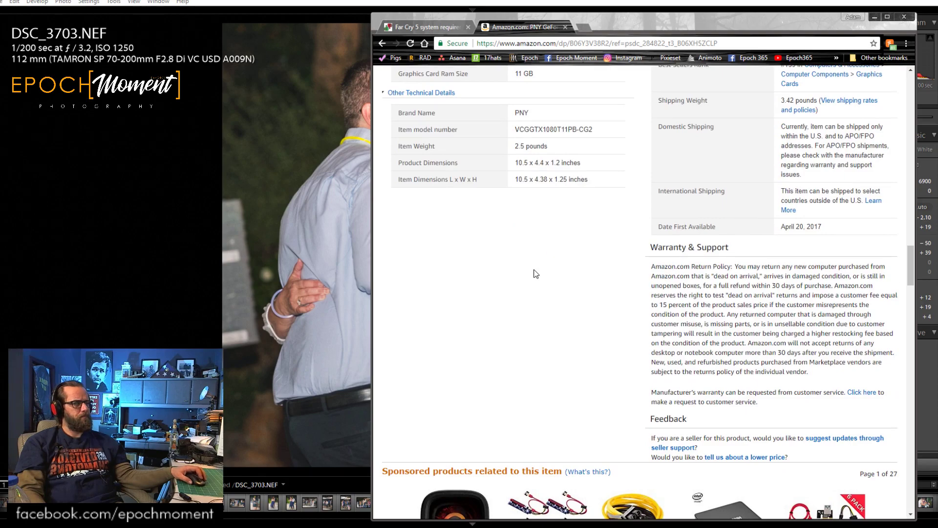
scroll(527, 279, up, 20)
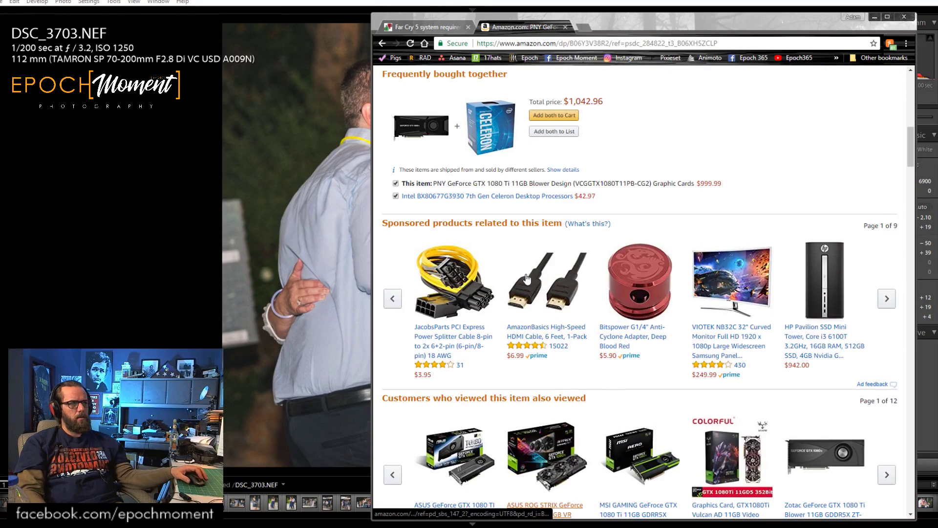
scroll(526, 279, up, 5)
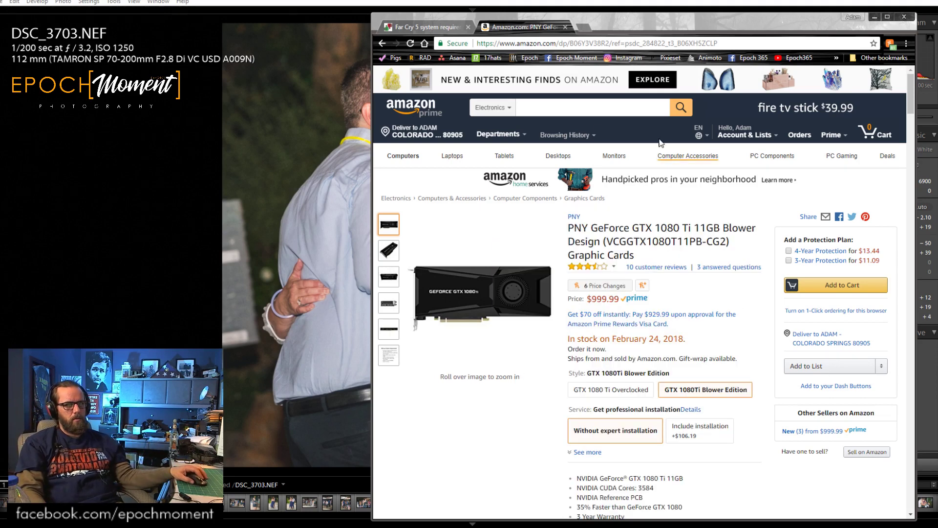
Search Amazon's Electronics department for the suggested term "nvidia geforce gtx 1080 ti".
click(555, 110)
text(NVIDIA GeForce GTX 970)
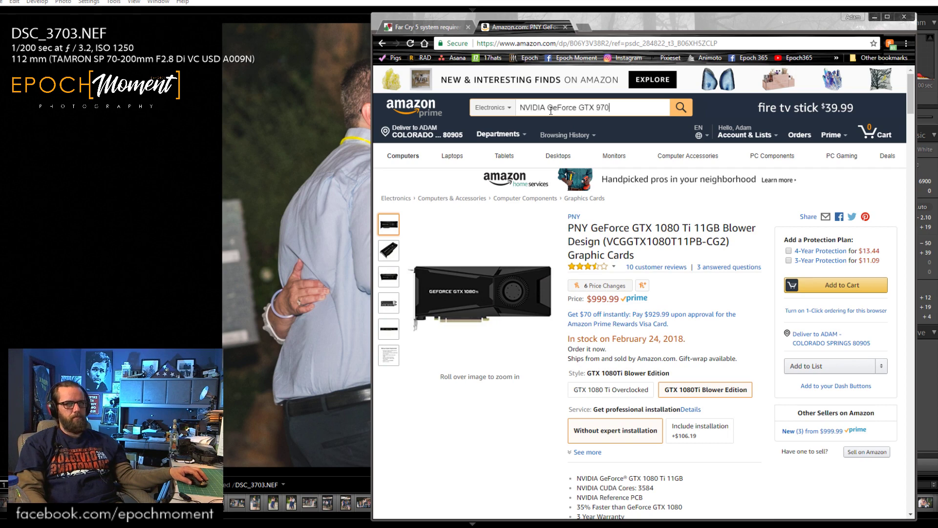
drag(596, 106, 638, 107)
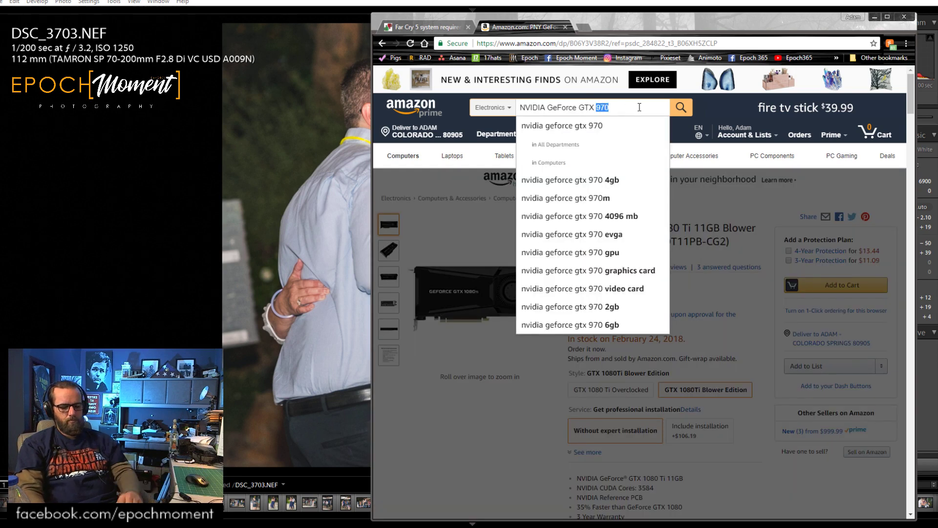
text(1080)
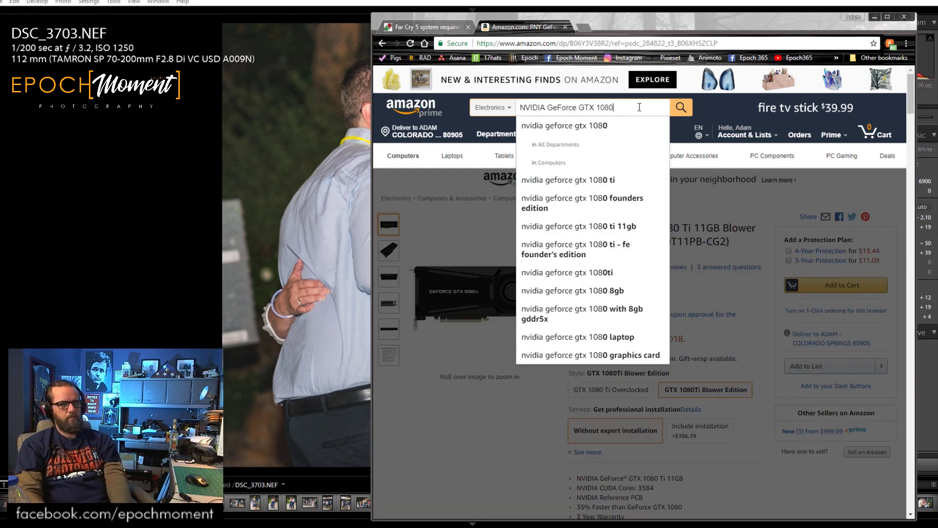
click(578, 186)
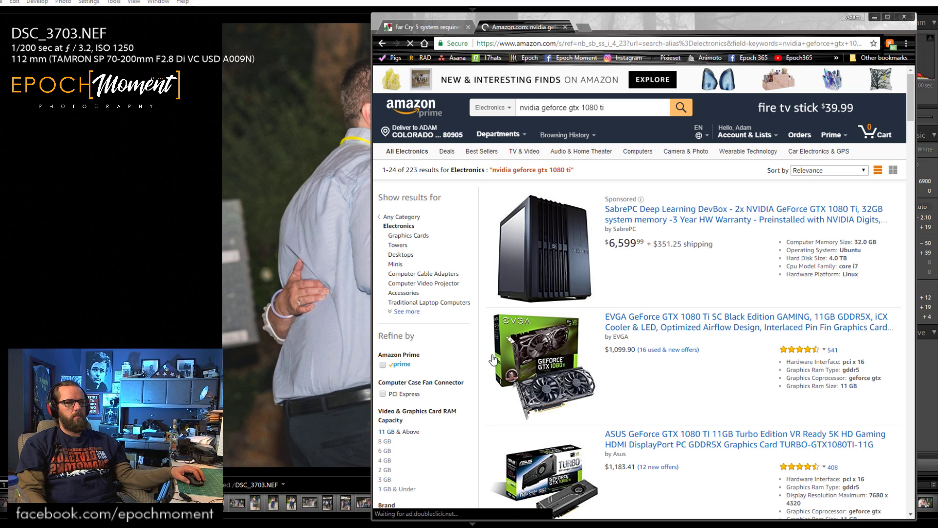
Examine the prices, ratings and memory sizes of the GTX 1080 and 1080 Ti cards among the first search results.
scroll(625, 356, down, 7)
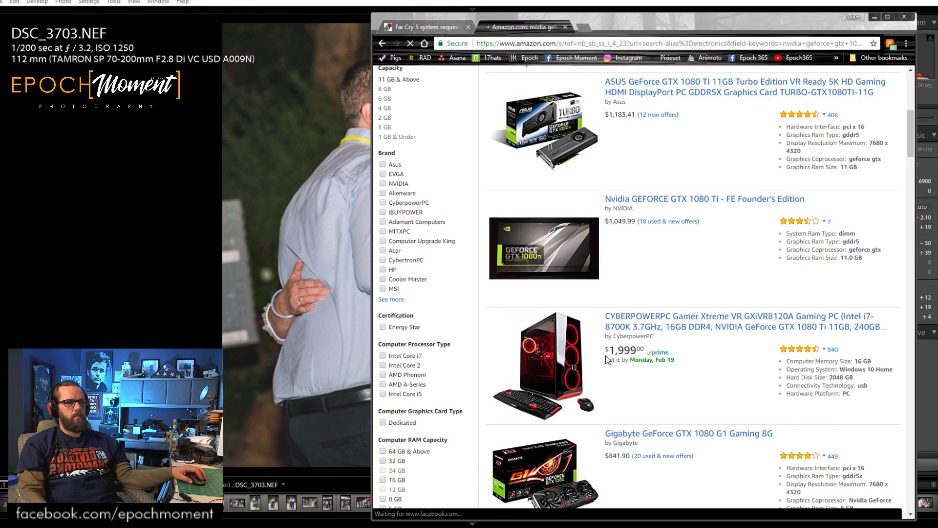
scroll(598, 361, down, 1)
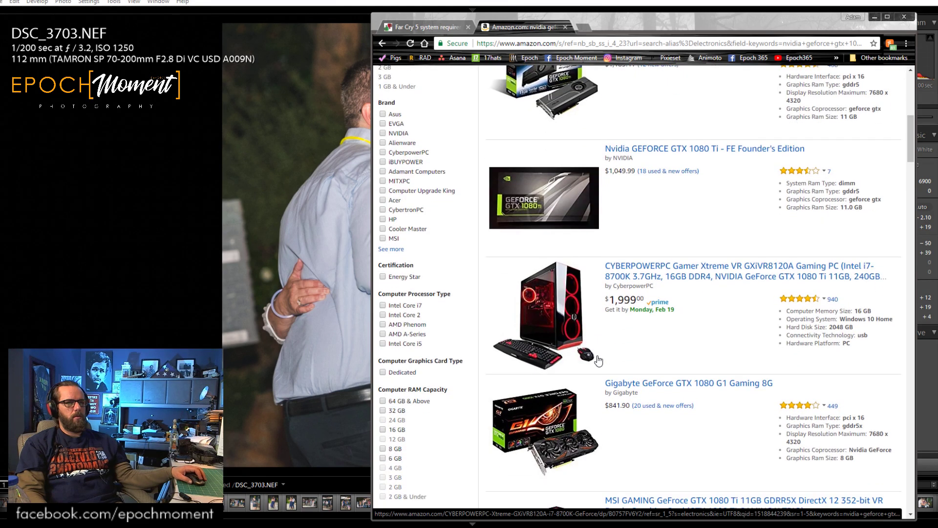
scroll(599, 361, down, 4)
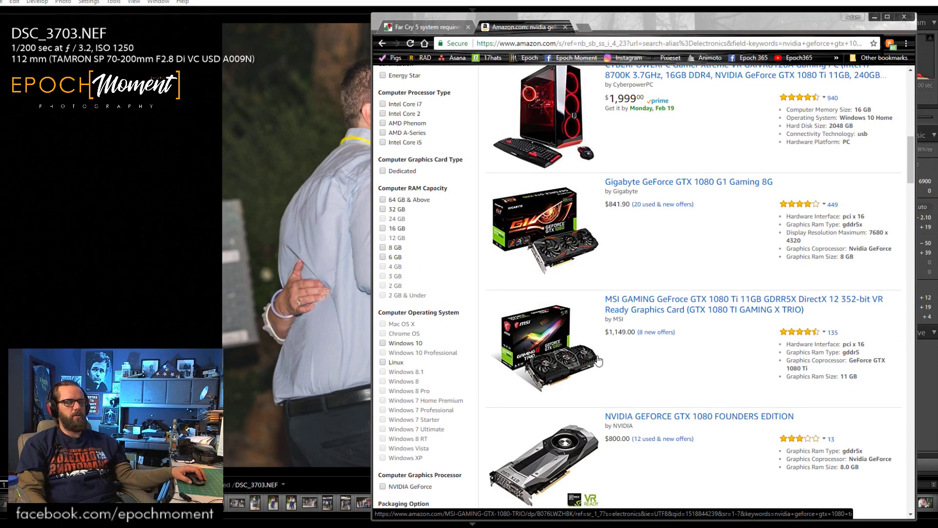
scroll(589, 313, down, 2)
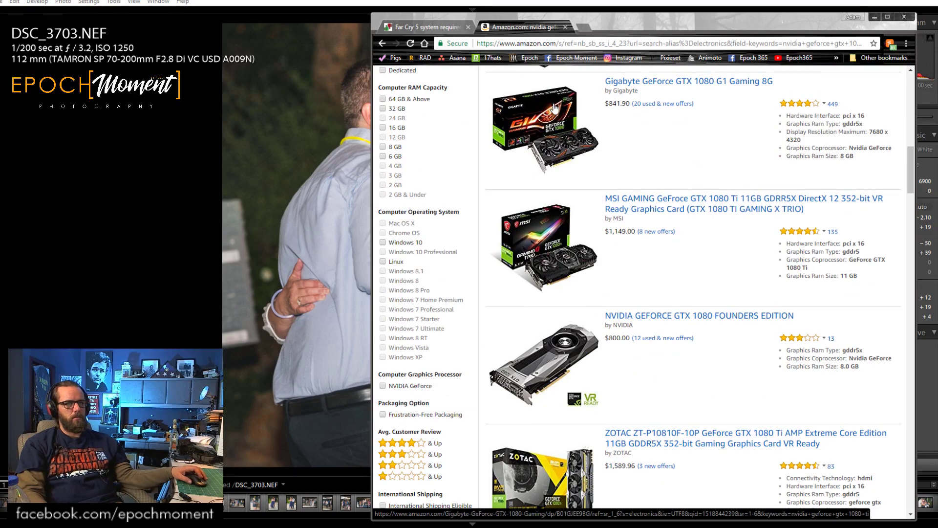
scroll(556, 122, down, 1)
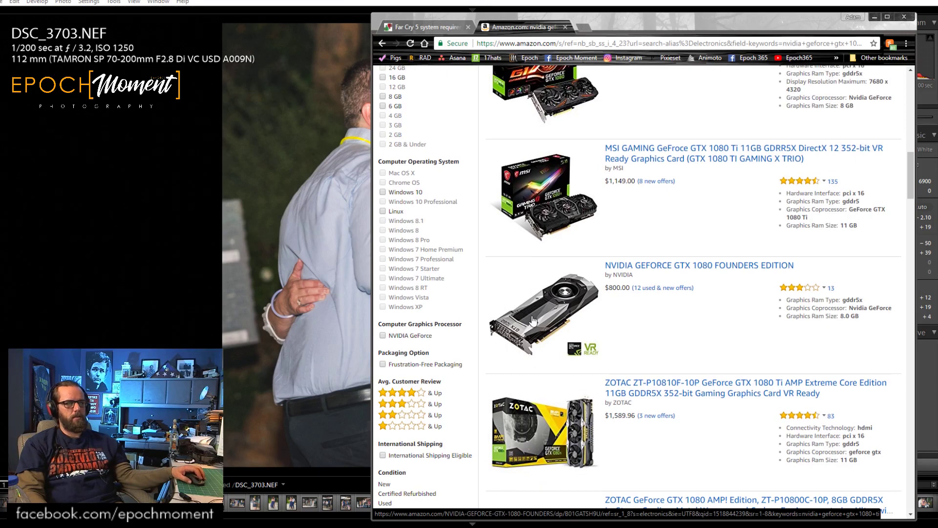
scroll(535, 315, down, 3)
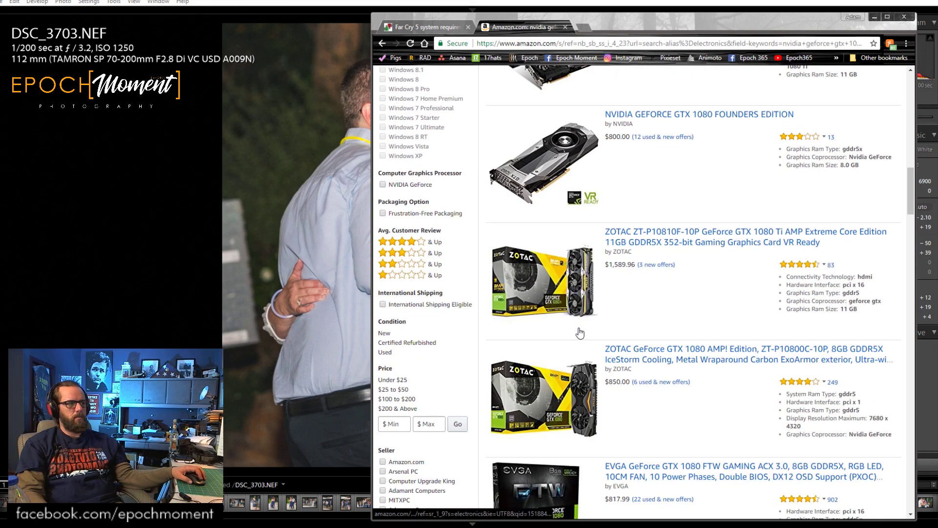
scroll(687, 330, down, 2)
scroll(688, 330, down, 3)
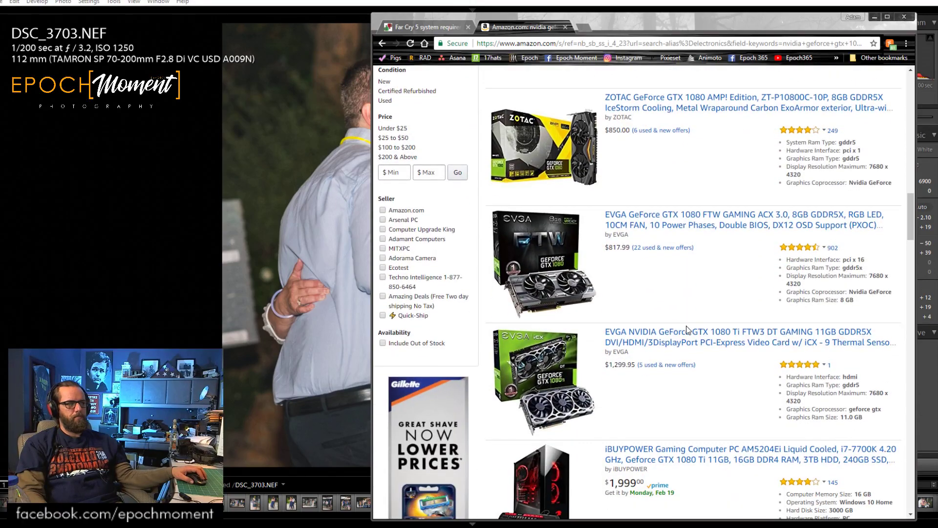
scroll(688, 331, down, 3)
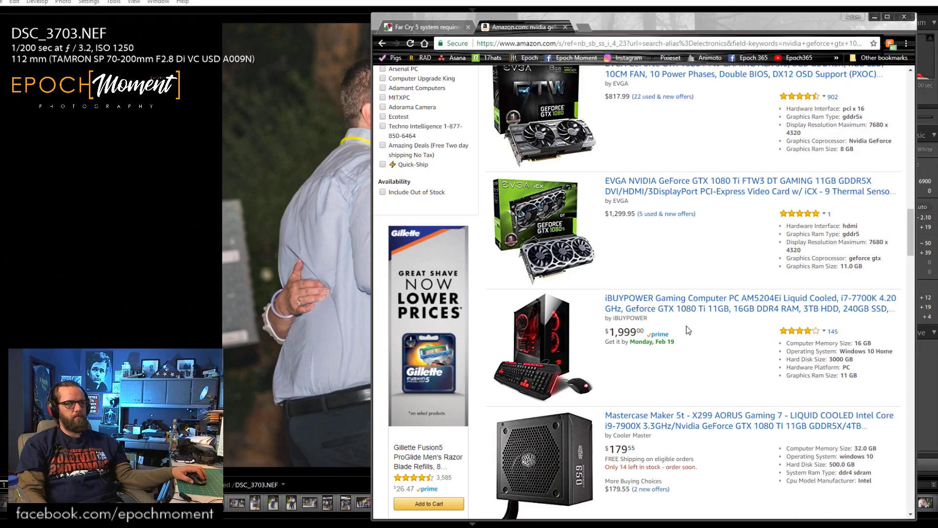
Look through the rest of the first results page, including the items inspired by past views, and go to the second page.
scroll(687, 330, down, 4)
scroll(540, 372, down, 6)
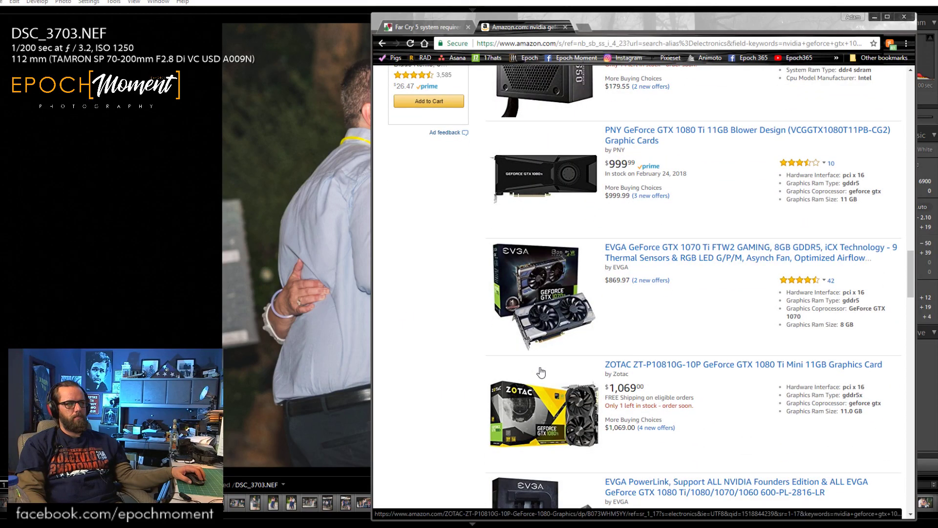
scroll(541, 373, down, 6)
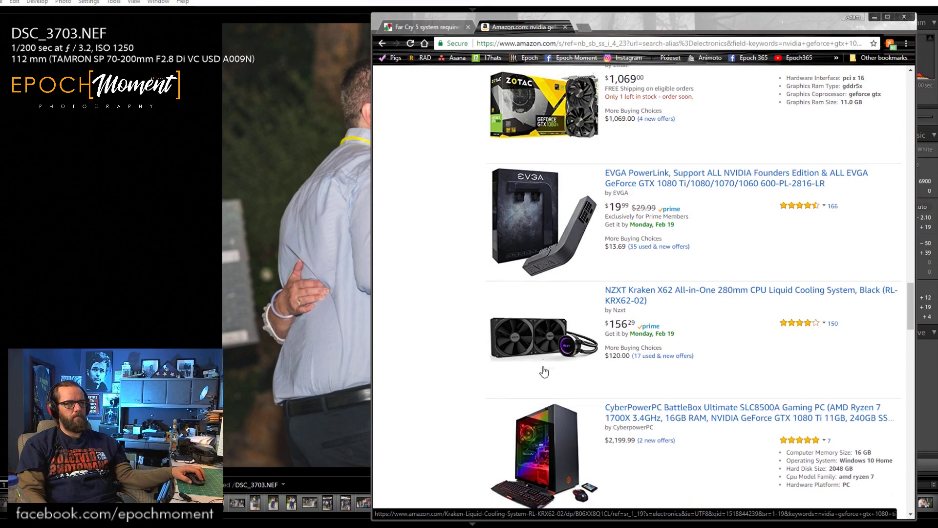
scroll(544, 372, down, 6)
scroll(544, 372, down, 14)
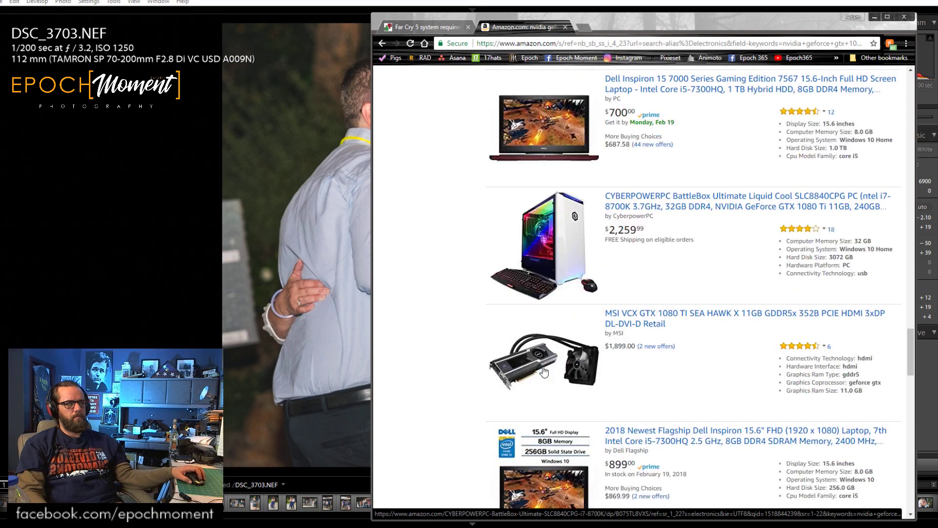
scroll(544, 372, down, 5)
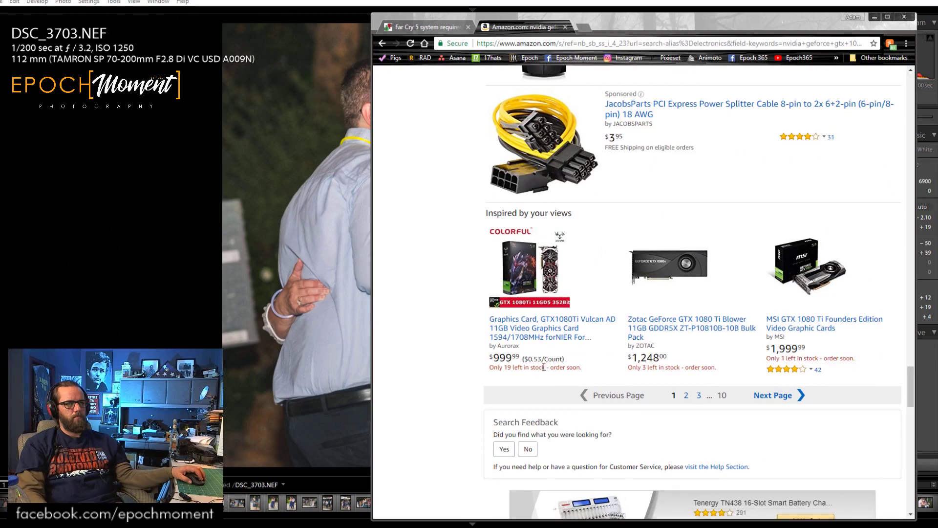
scroll(543, 367, down, 1)
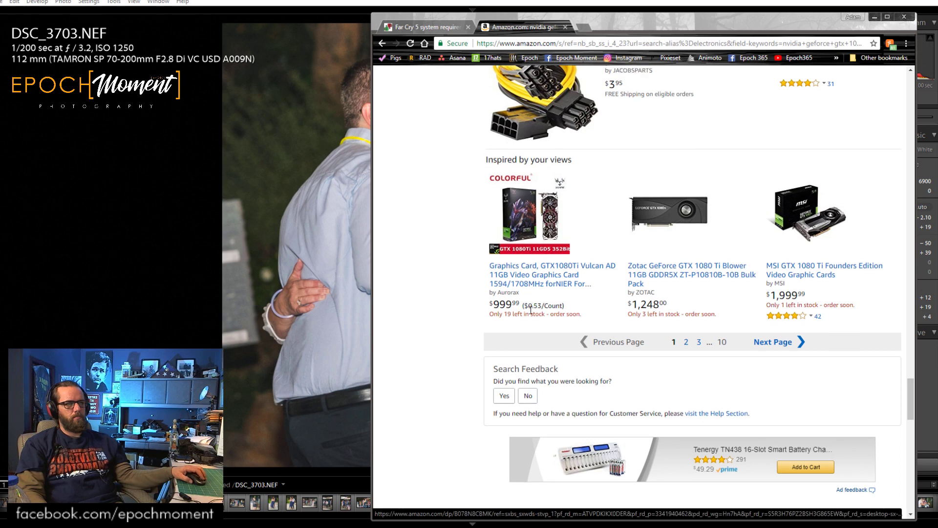
scroll(523, 237, down, 3)
click(788, 199)
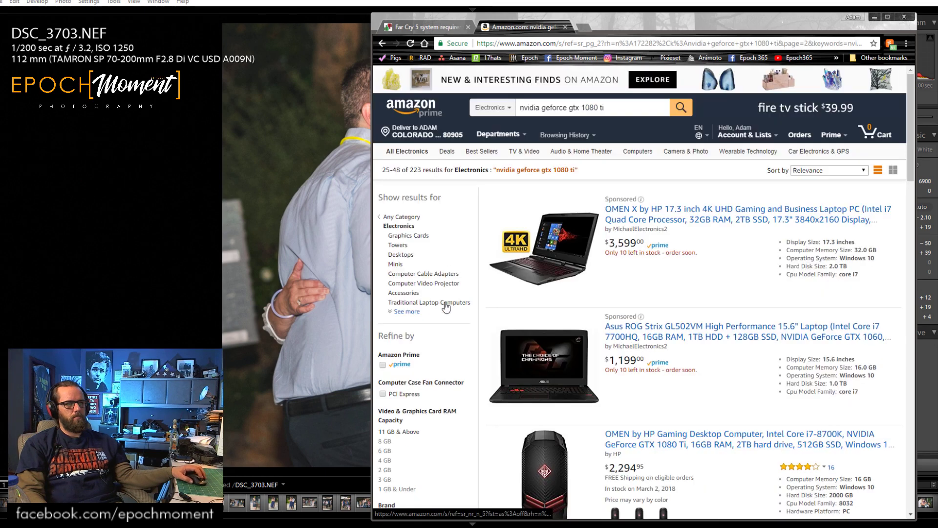
Filter the GTX 1080 Ti search results to the NVIDIA brand and sort them by price from low to high.
scroll(512, 348, down, 6)
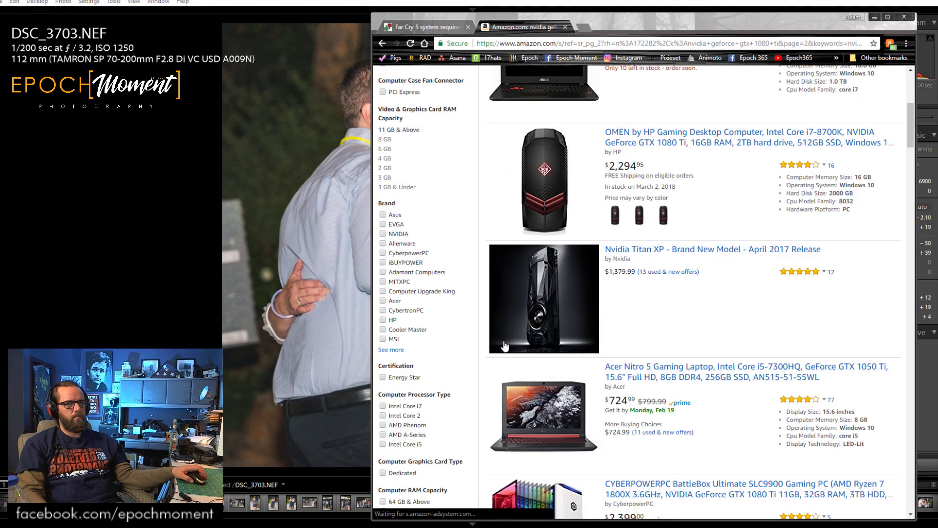
click(383, 233)
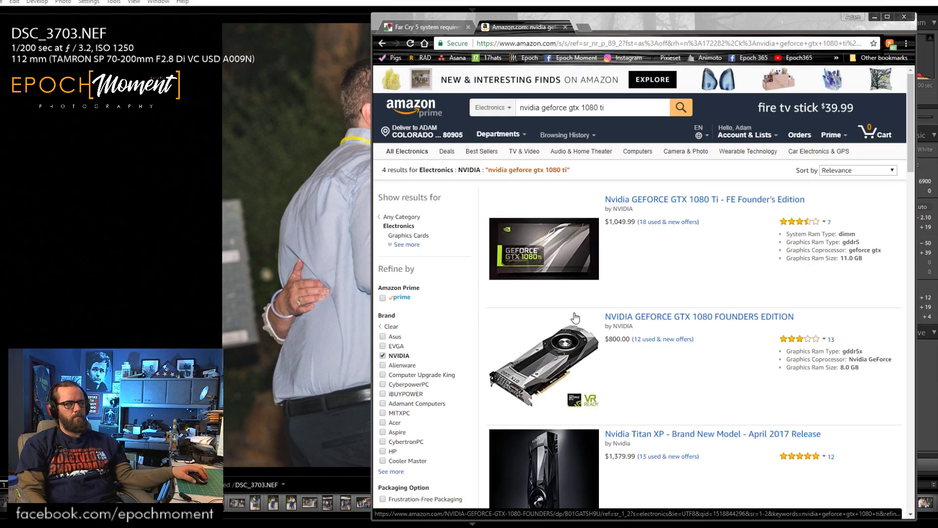
click(846, 172)
click(846, 208)
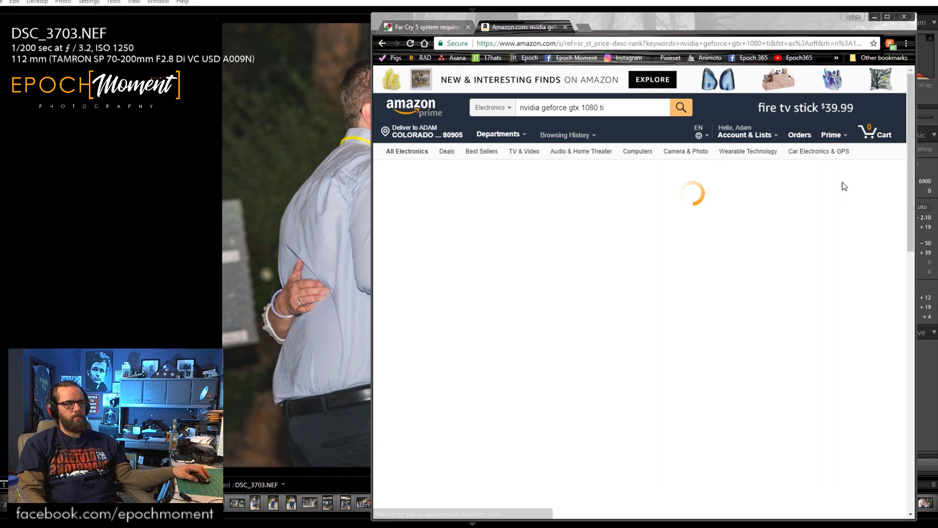
click(856, 172)
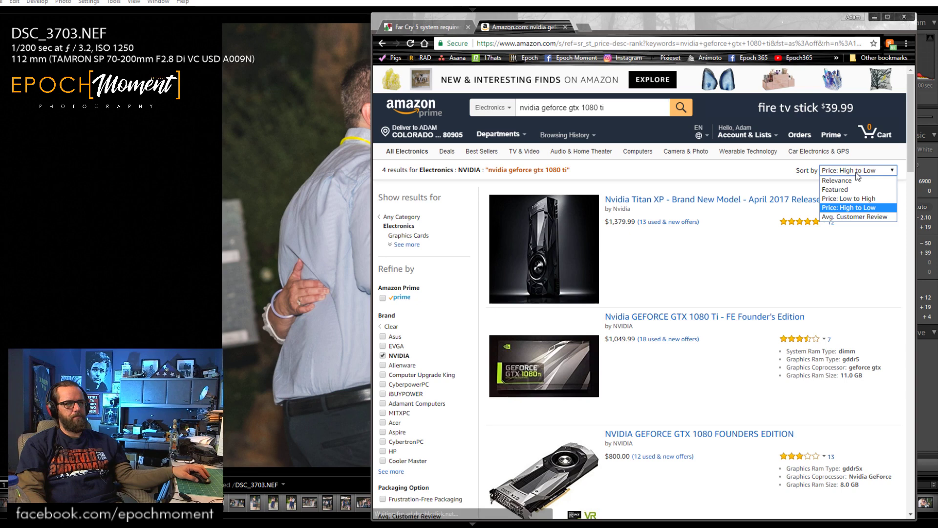
click(845, 199)
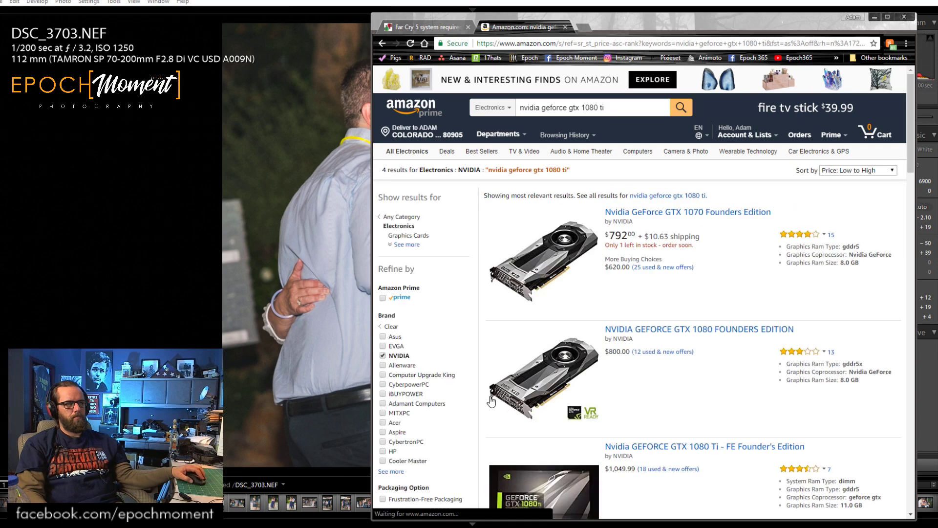
Examine the prices and models of the NVIDIA-brand graphics cards and the related recommendations below them.
scroll(626, 418, down, 1)
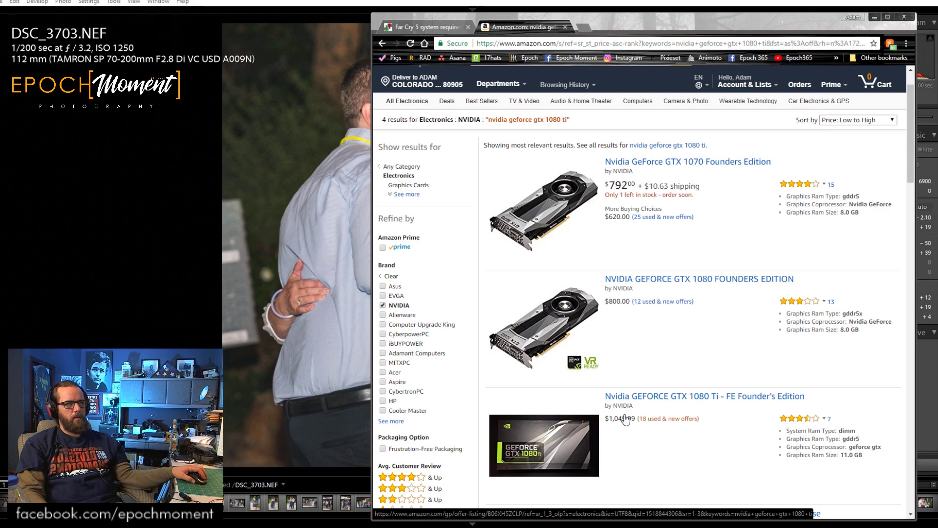
scroll(626, 415, down, 3)
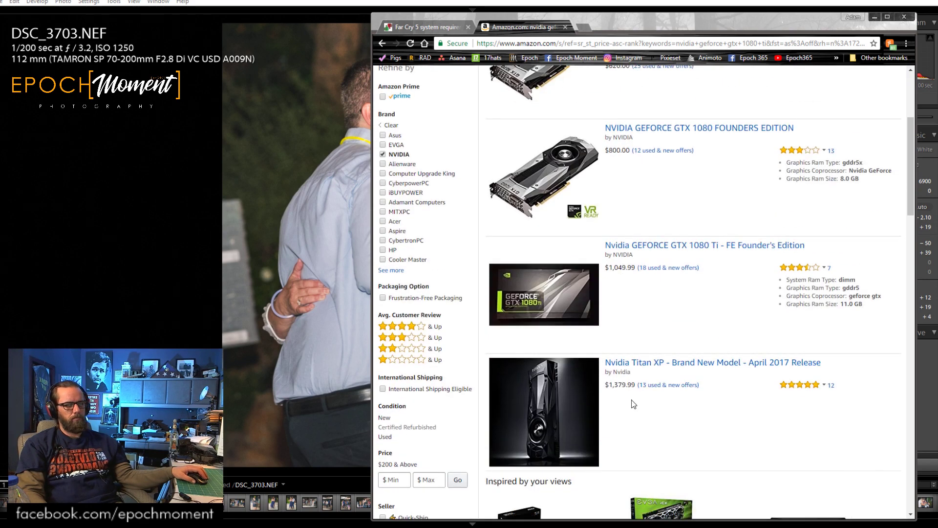
scroll(633, 404, down, 4)
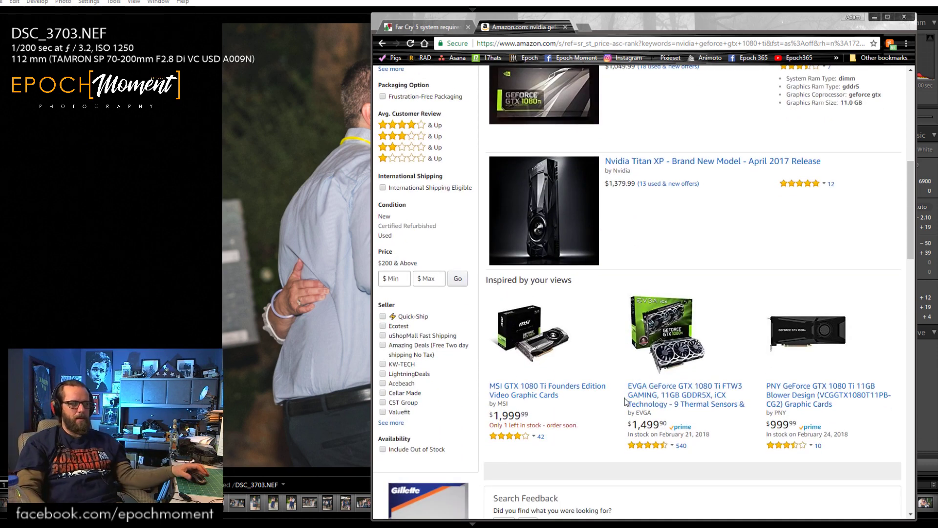
scroll(624, 401, down, 5)
scroll(549, 364, up, 13)
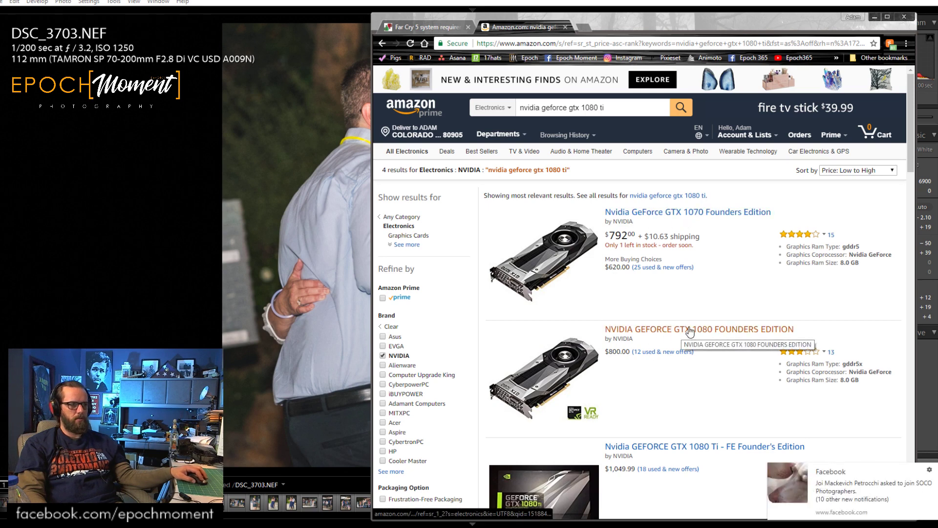
scroll(635, 337, down, 2)
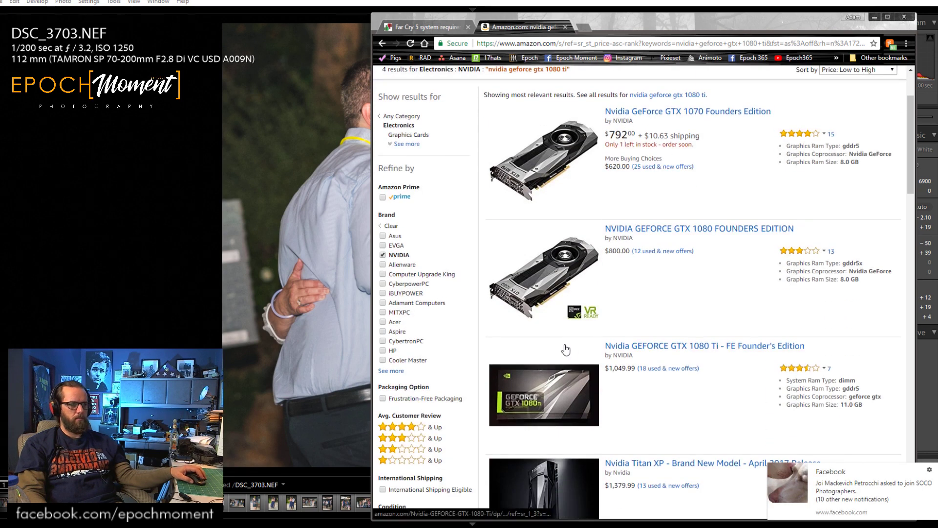
scroll(565, 349, down, 8)
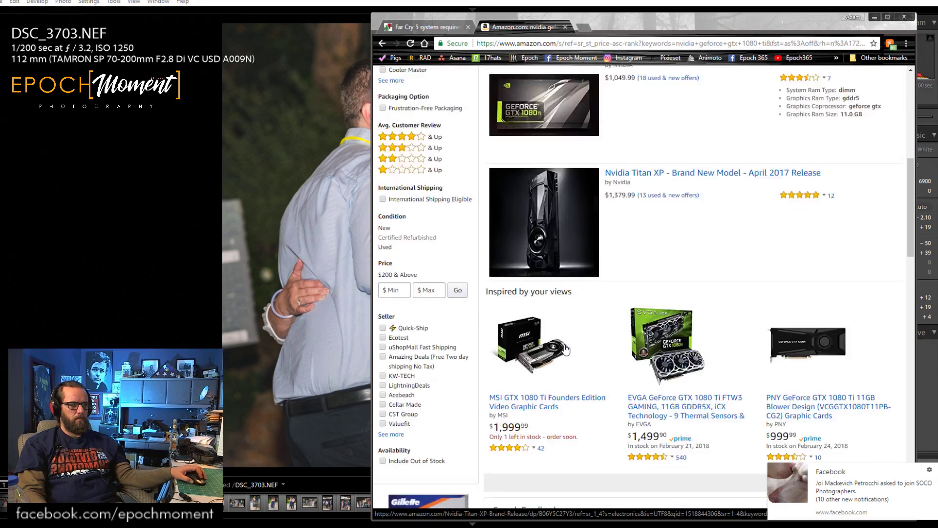
scroll(565, 349, up, 10)
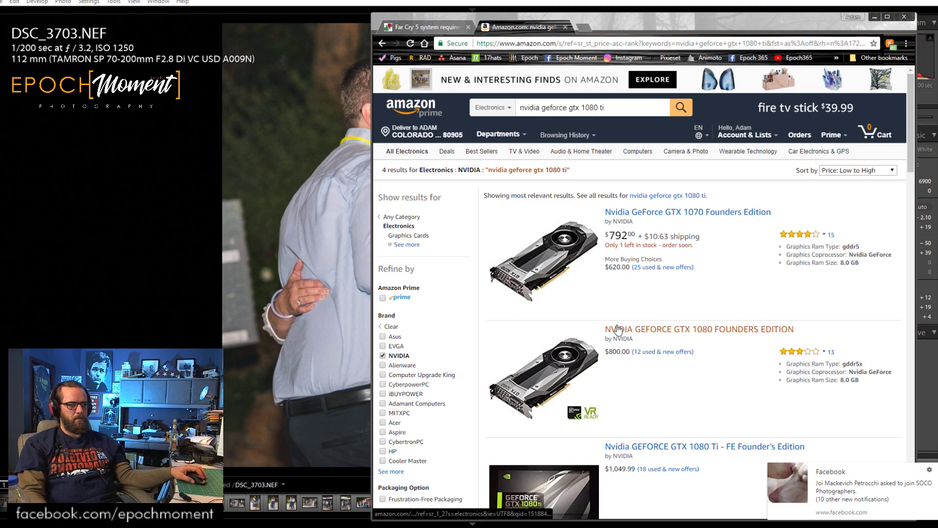
scroll(560, 327, down, 3)
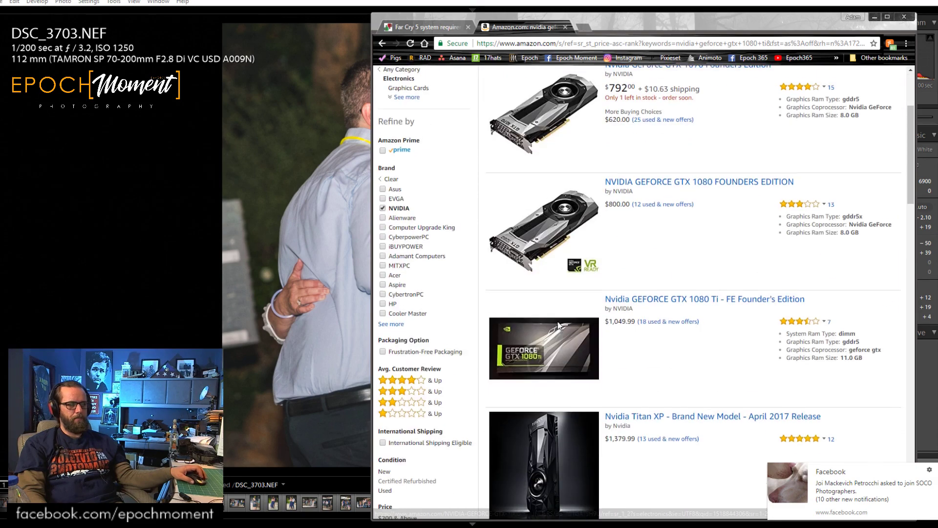
scroll(559, 326, down, 7)
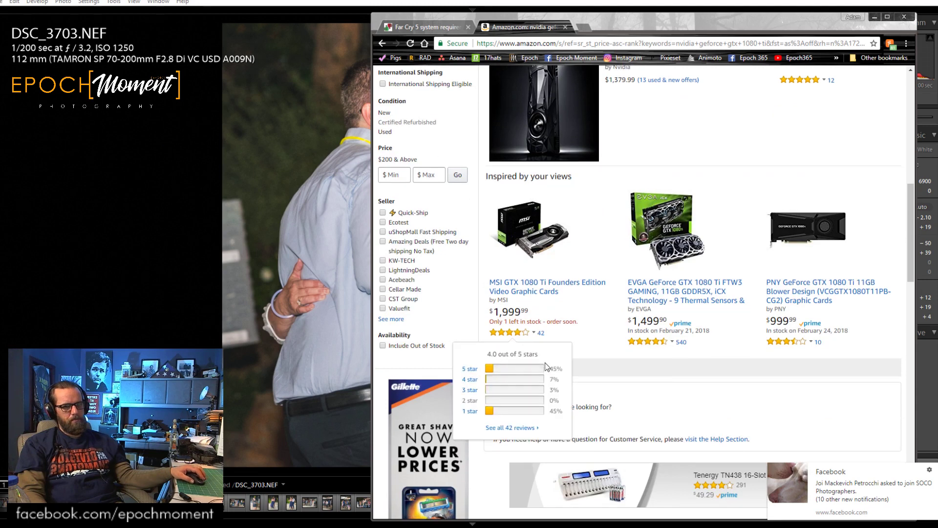
scroll(545, 363, down, 5)
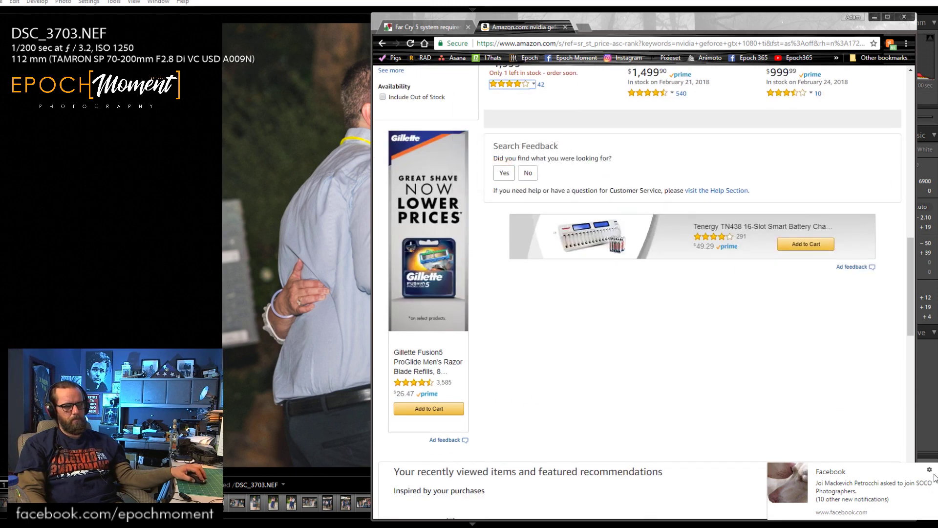
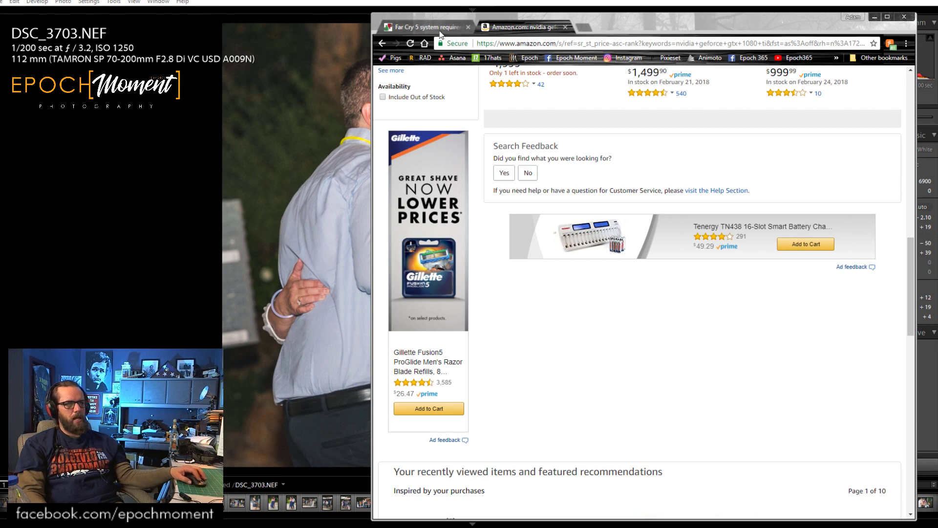
Search Electronics for "nvidia geforce gtx 960" and look through the listed cards and their prices.
scroll(542, 223, up, 15)
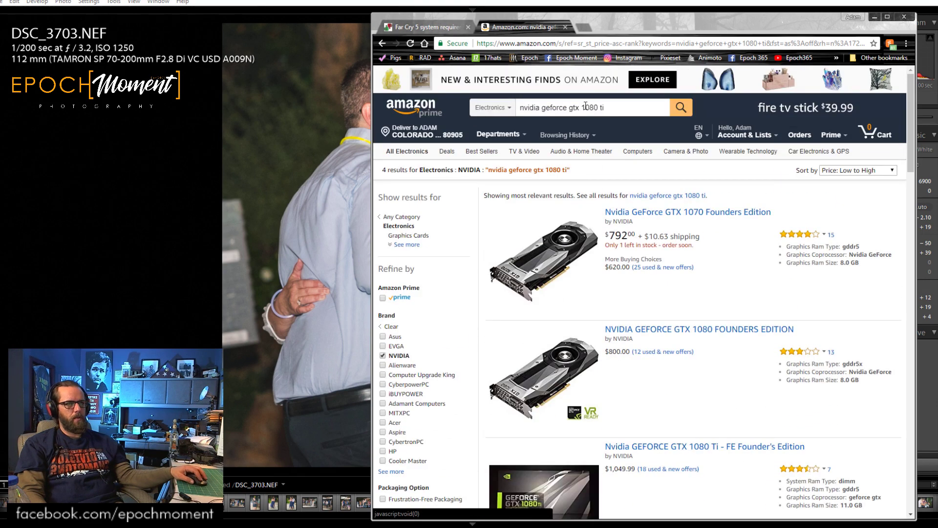
drag(582, 107, 620, 106)
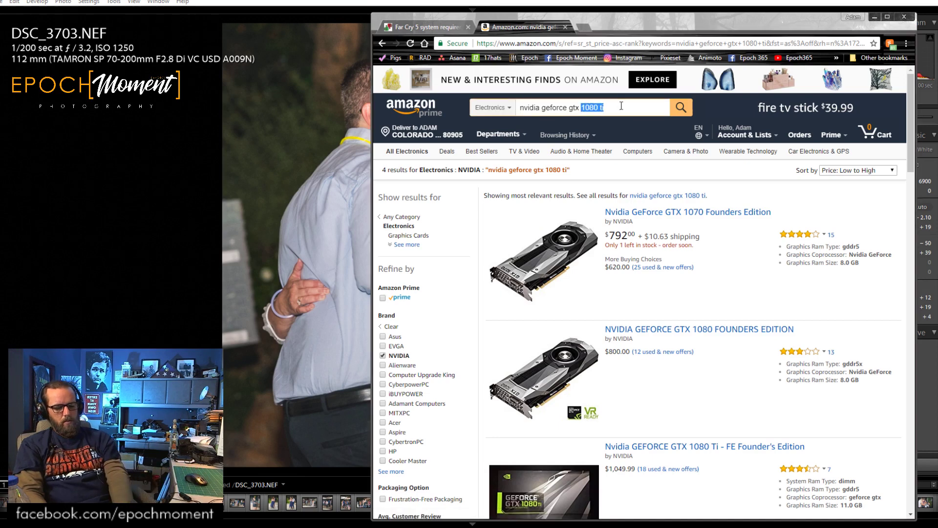
text(9)
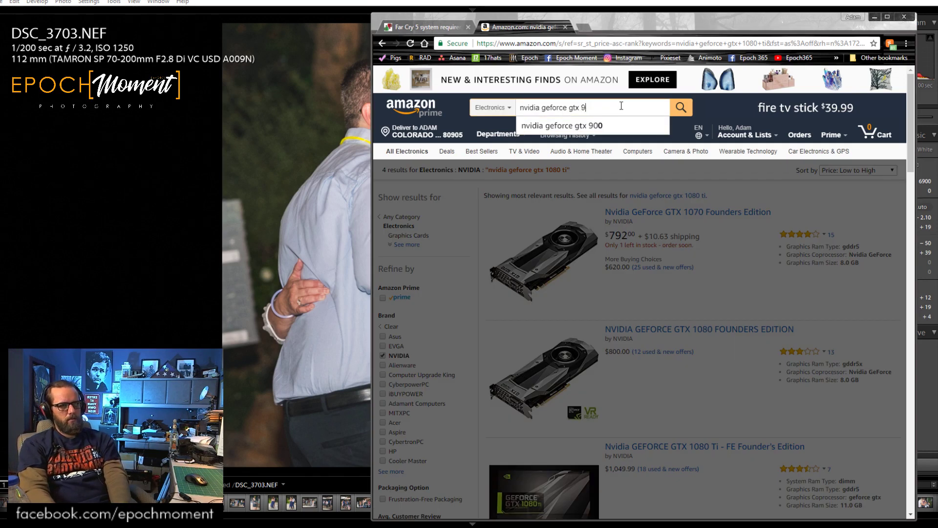
text(060)
key(Return)
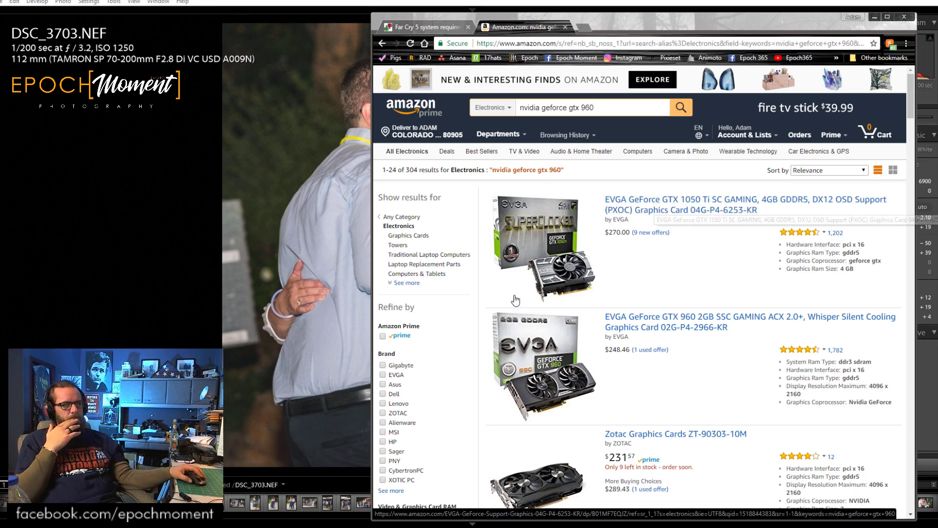
scroll(542, 308, down, 2)
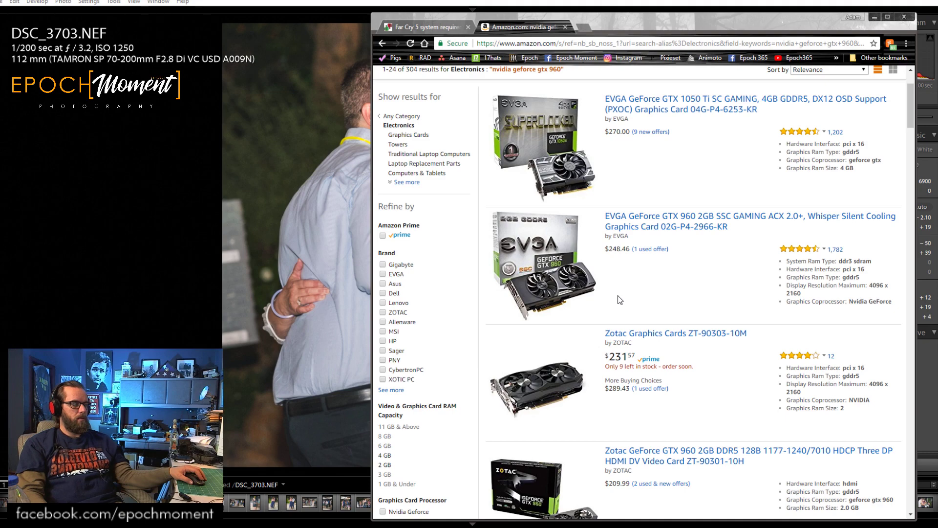
scroll(619, 299, down, 3)
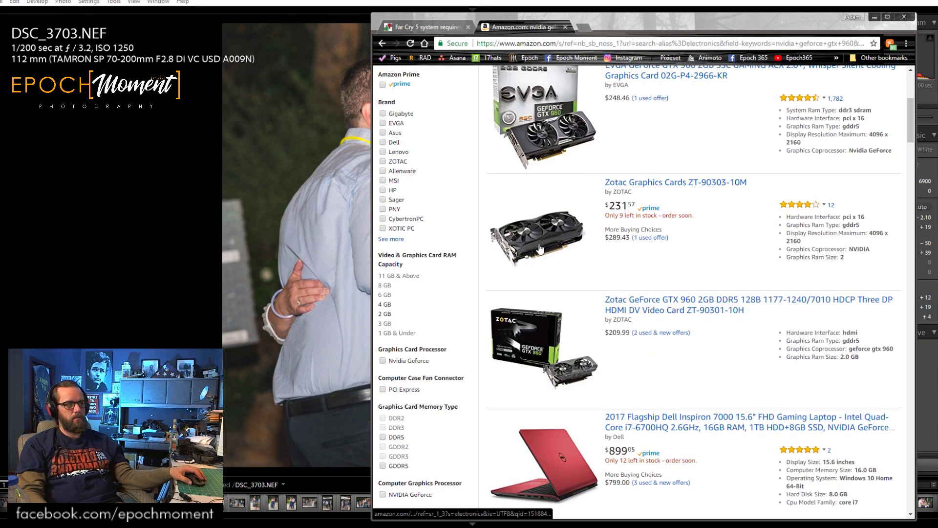
scroll(540, 249, down, 7)
scroll(501, 341, up, 10)
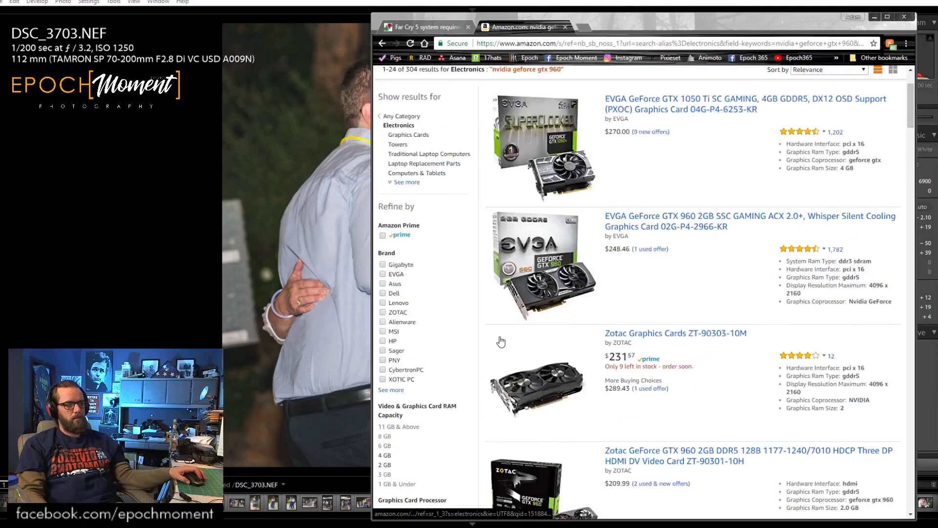
Search Electronics for "nvidia geforce dual graphics card".
scroll(500, 341, up, 2)
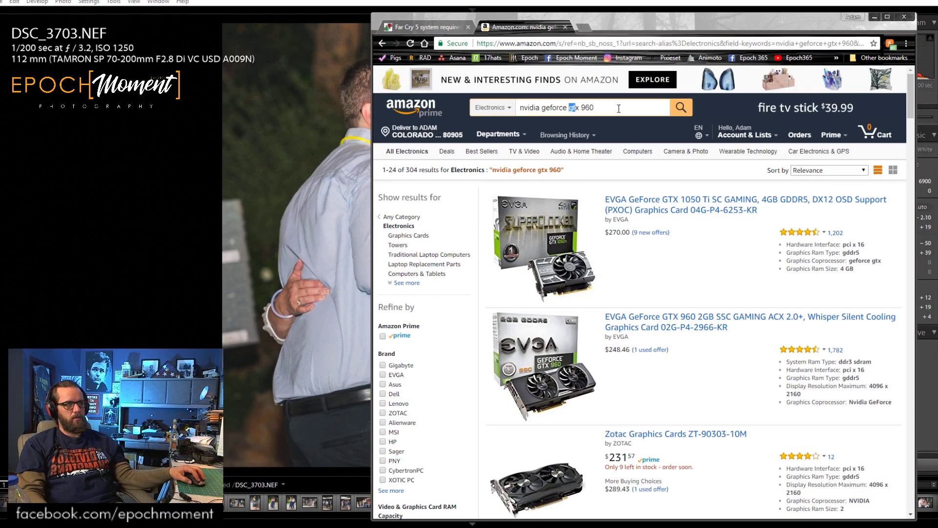
drag(619, 108, 699, 103)
text(dual)
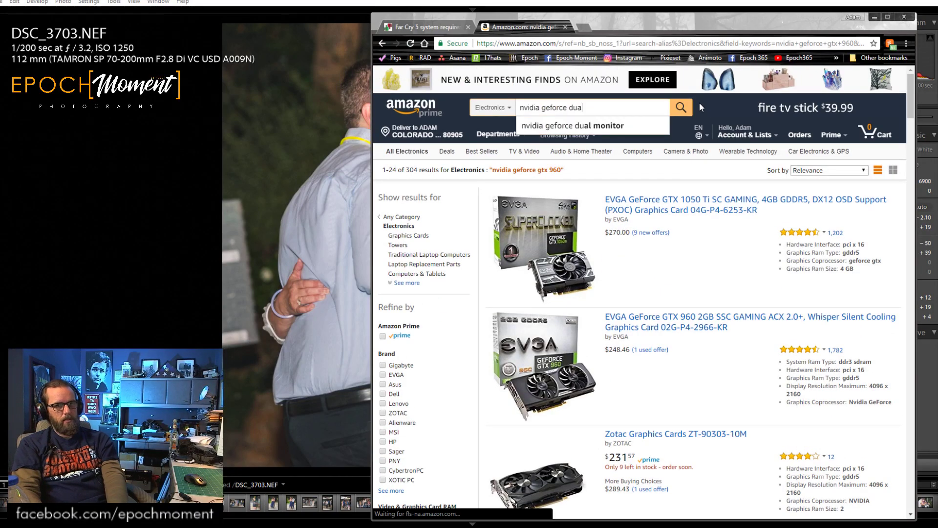
text( gr)
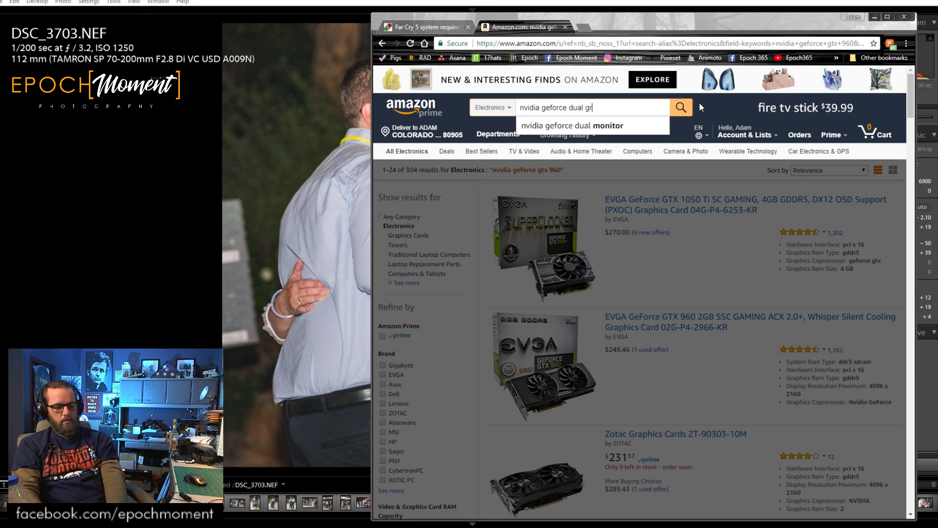
text(aphic)
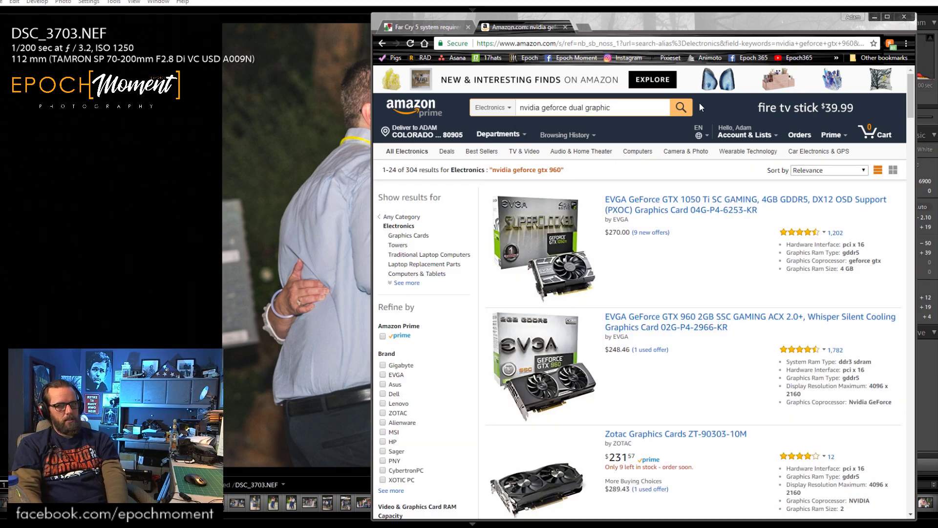
text(s card)
key(Return)
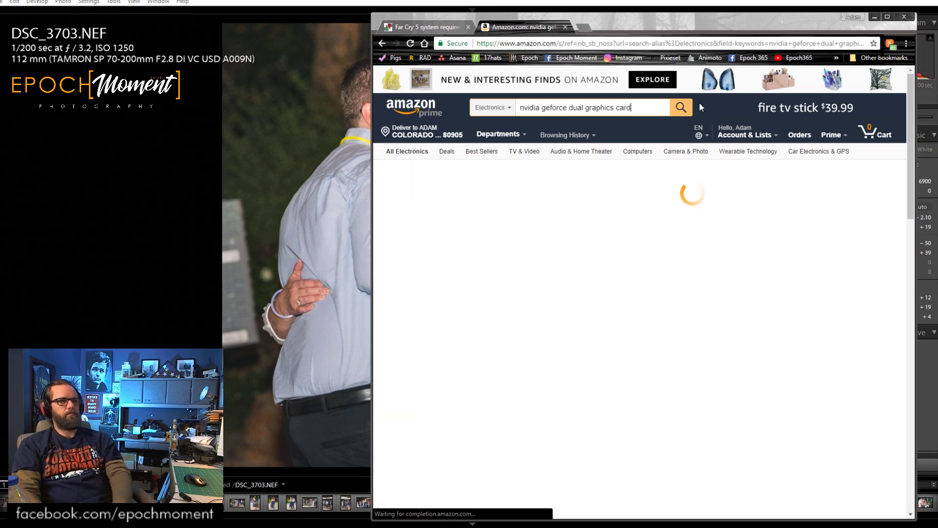
Examine the models, memory sizes and prices of the GeForce cards in the dual graphics card results.
scroll(614, 337, down, 2)
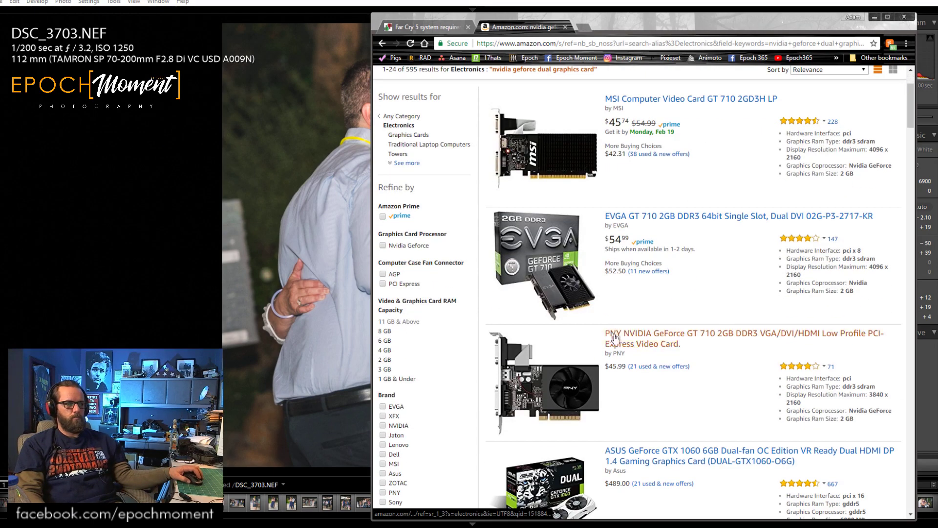
scroll(615, 337, down, 4)
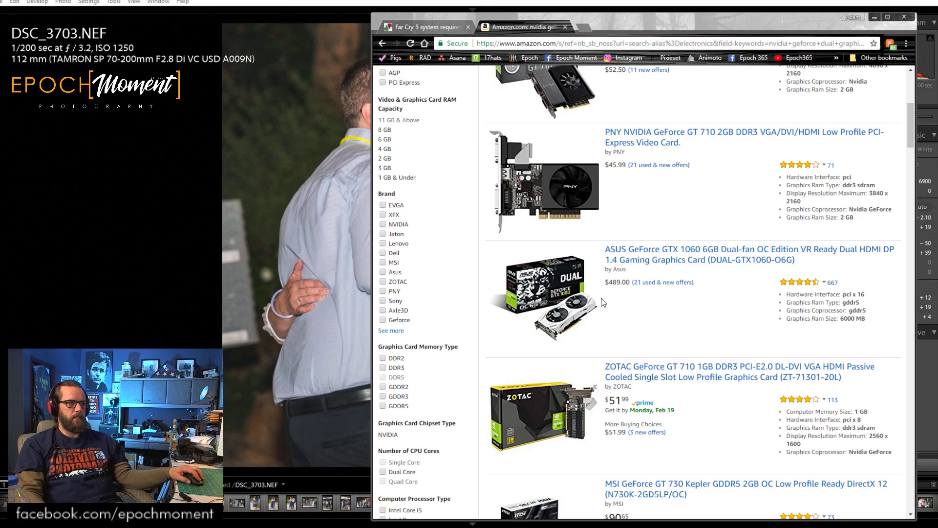
scroll(606, 317, down, 3)
scroll(611, 339, down, 4)
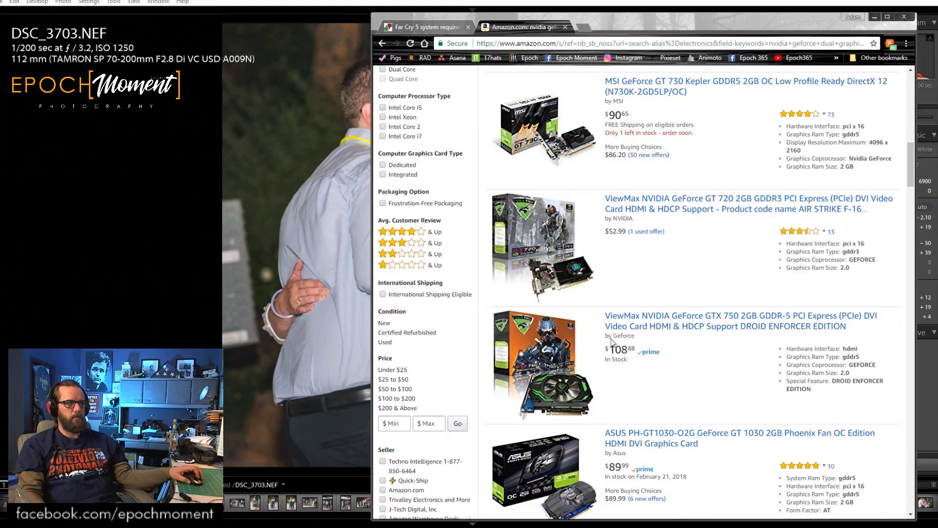
scroll(611, 340, down, 20)
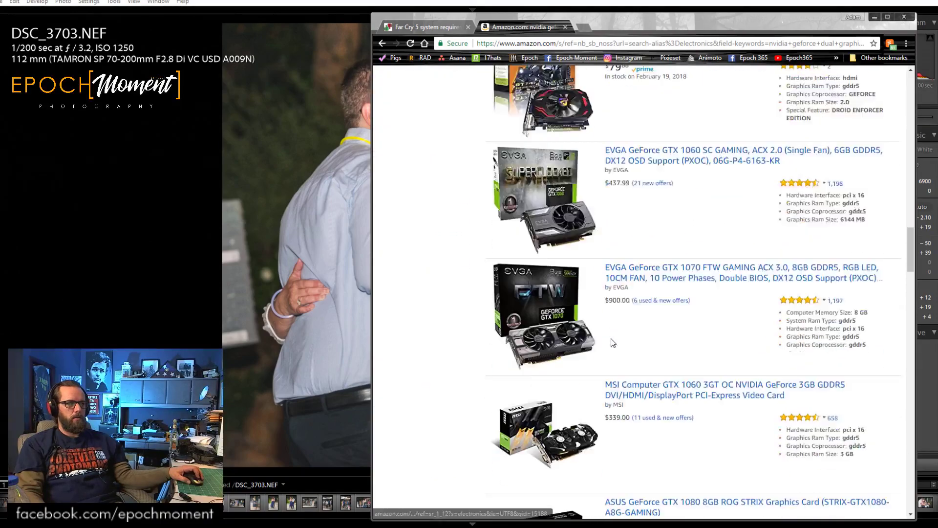
scroll(612, 340, down, 7)
scroll(611, 340, up, 6)
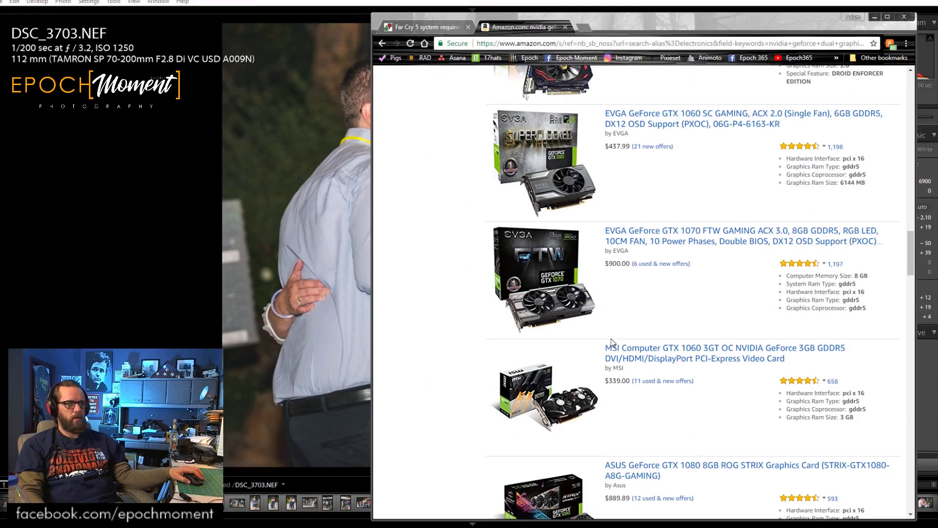
scroll(611, 340, down, 3)
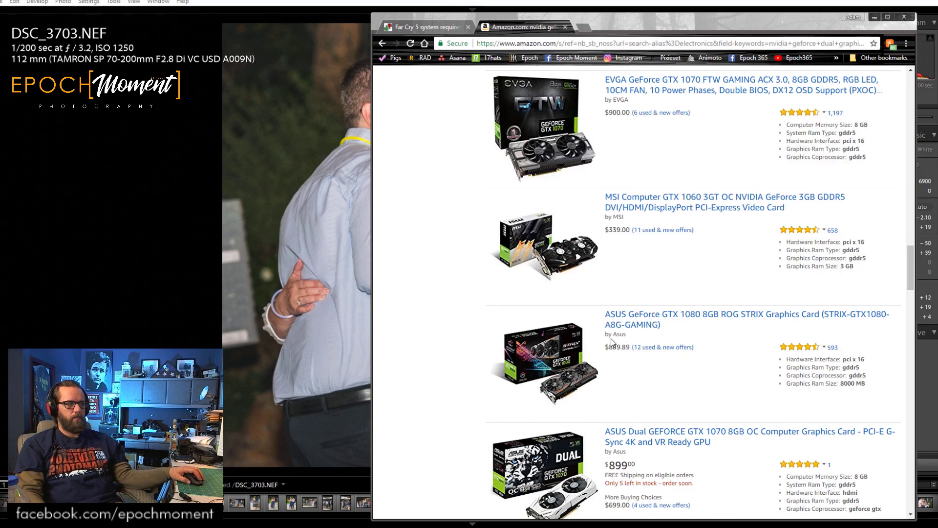
scroll(611, 340, down, 1)
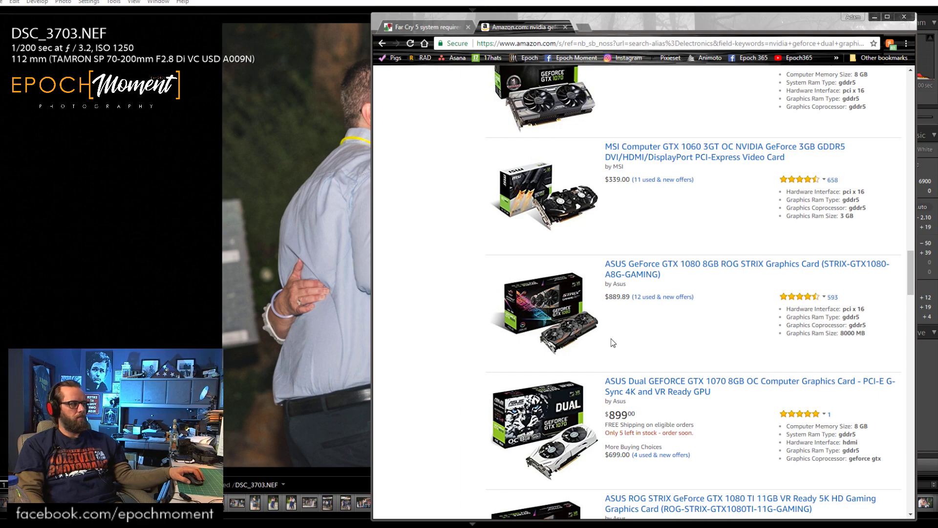
Look through the remaining graphics cards, sponsored items and recommendations in the dual graphics card results, down to the end of the page.
scroll(612, 342, down, 3)
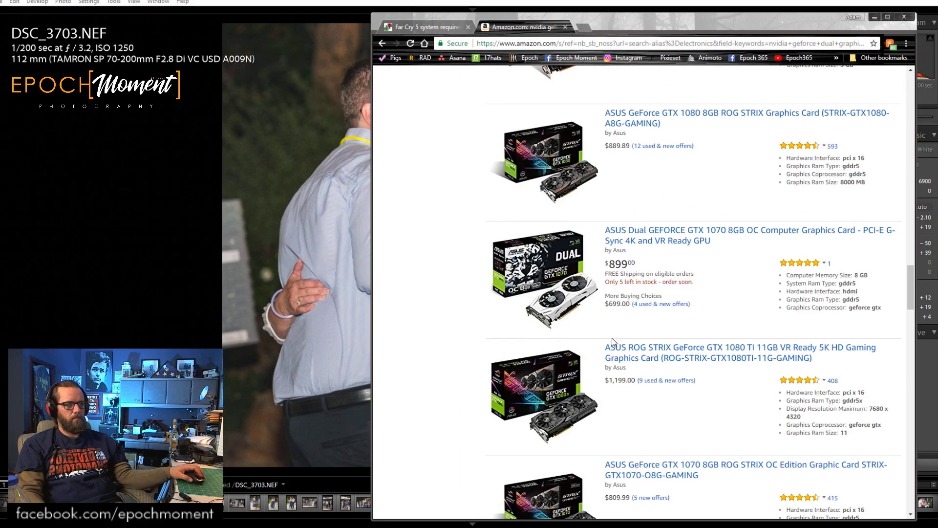
scroll(612, 342, down, 5)
scroll(609, 342, down, 11)
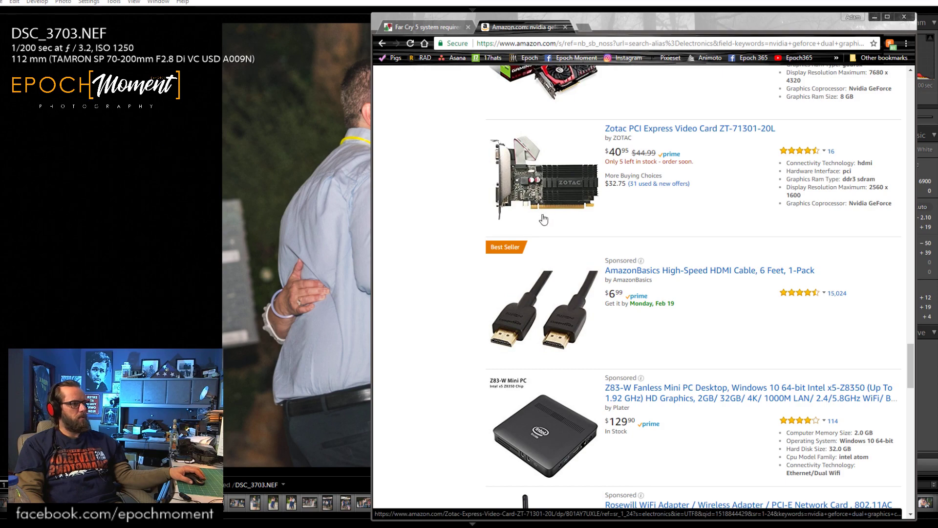
scroll(496, 278, down, 6)
scroll(496, 278, up, 5)
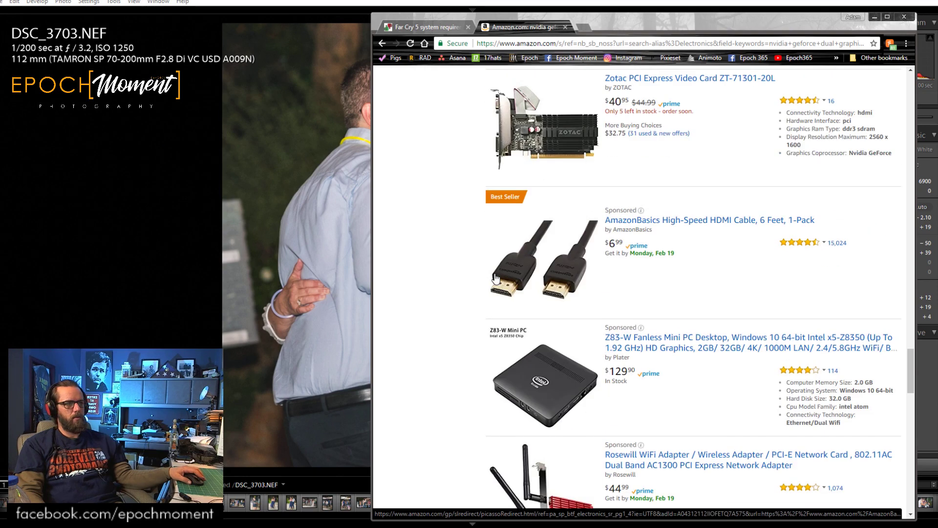
scroll(496, 278, down, 6)
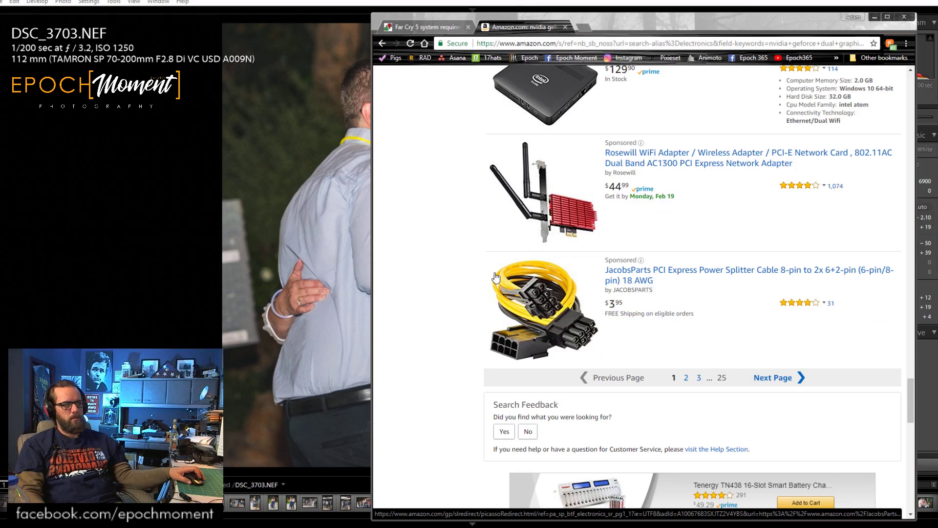
scroll(495, 277, down, 5)
scroll(494, 272, down, 7)
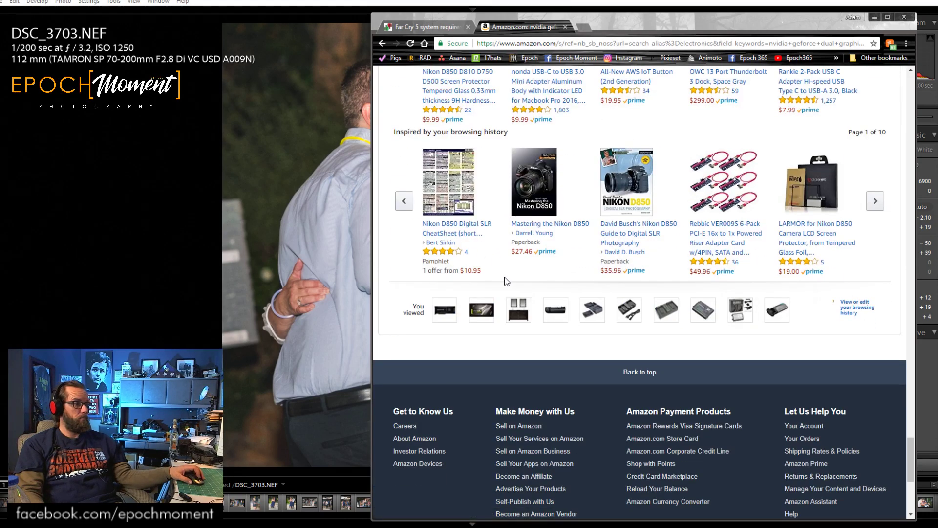
scroll(504, 279, up, 20)
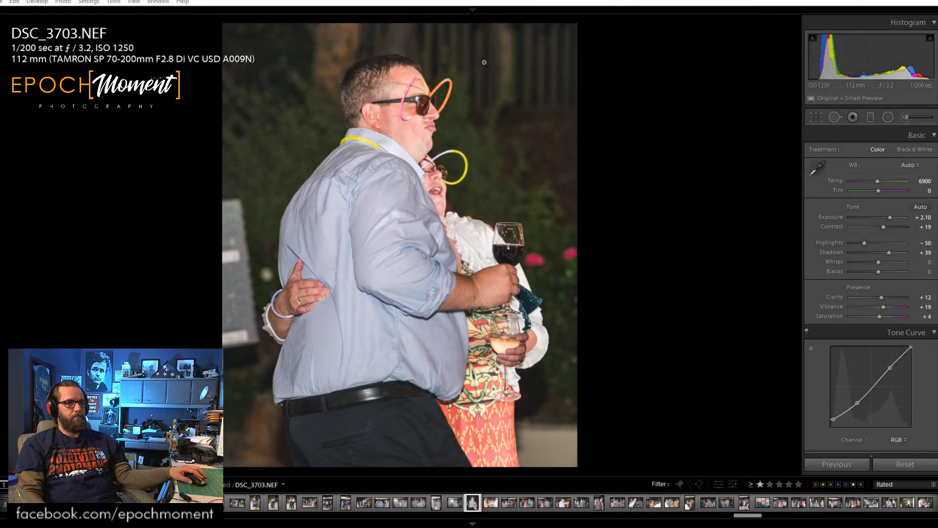
Leave the browser for Lightroom, set DSC_3703's Contrast to +28, Highlights to −37 and Shadows to +46, and check the faces close up.
click(903, 16)
drag(884, 228, 869, 242)
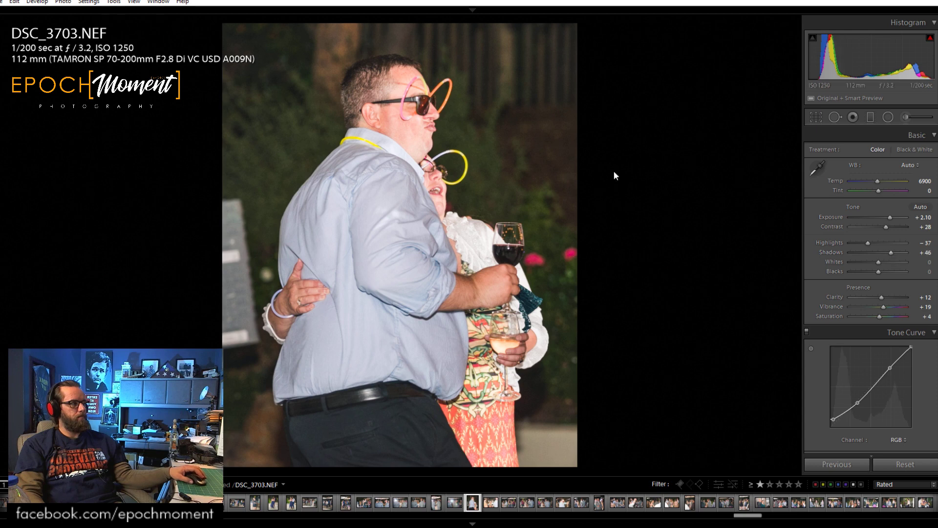
click(426, 108)
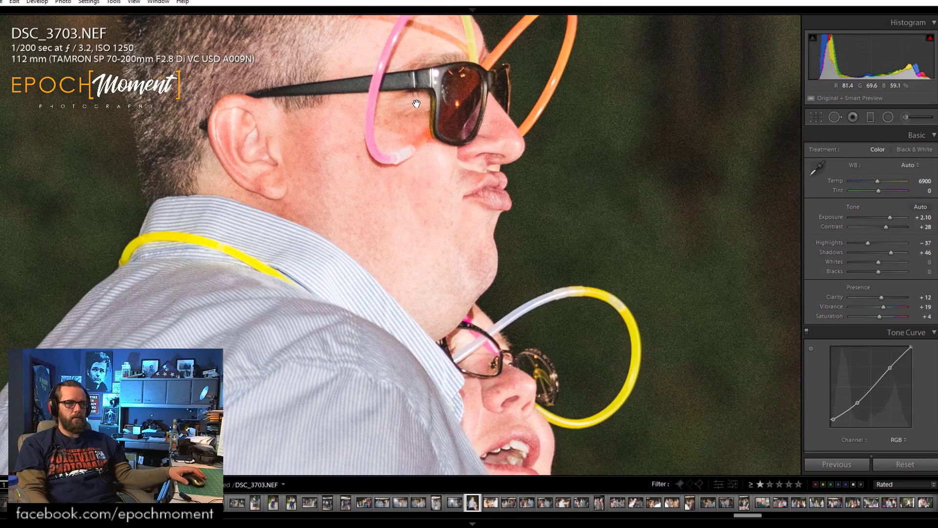
click(499, 157)
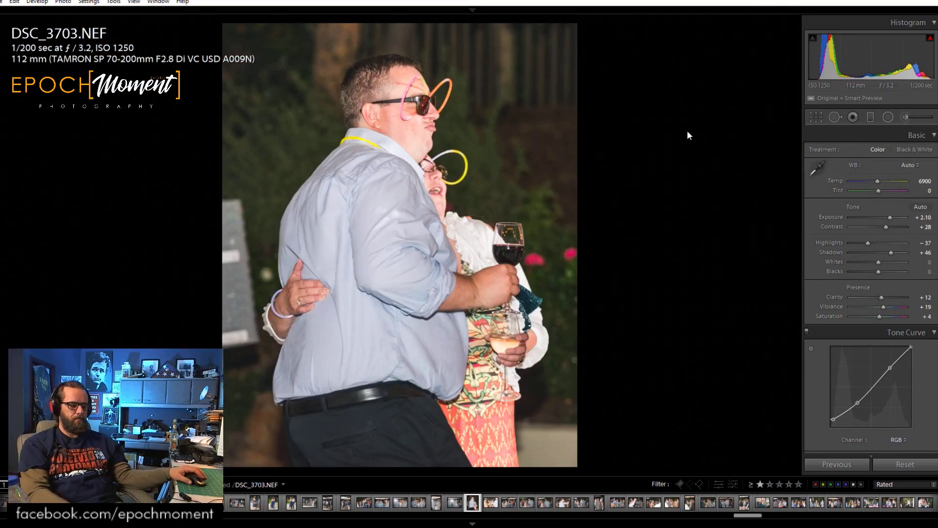
On DSC_3705, set Contrast to +24, Highlights to −82 and Shadows to +21, and reset Whites and Blacks to 0.
key(Right)
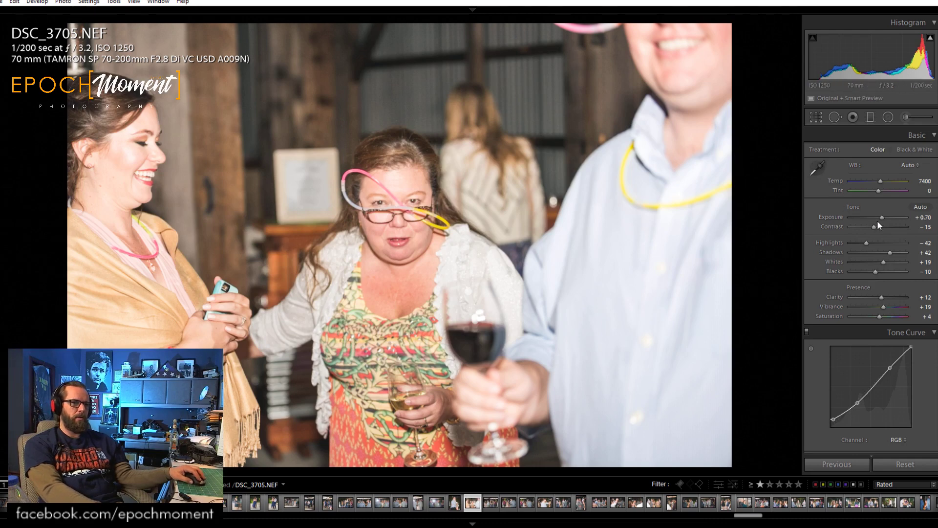
drag(875, 226, 878, 263)
double_click(878, 264)
double_click(875, 270)
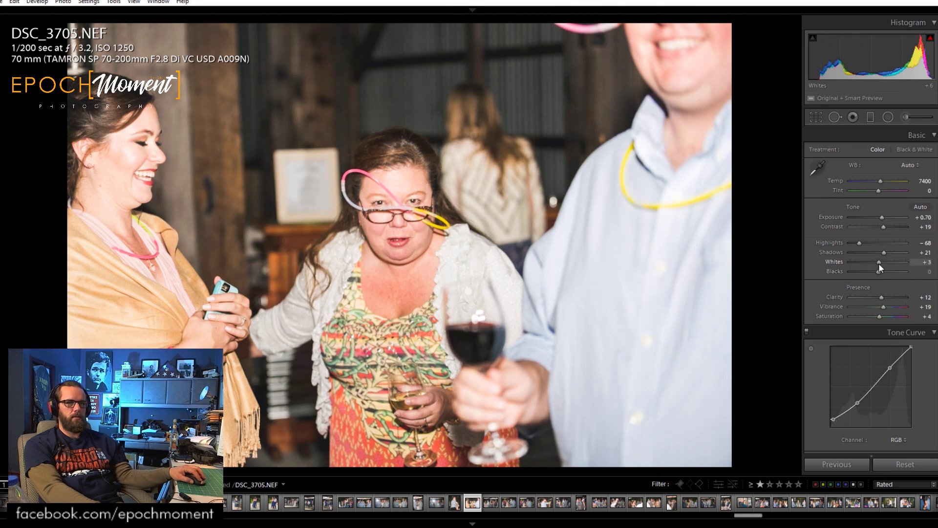
drag(856, 242, 853, 242)
click(884, 227)
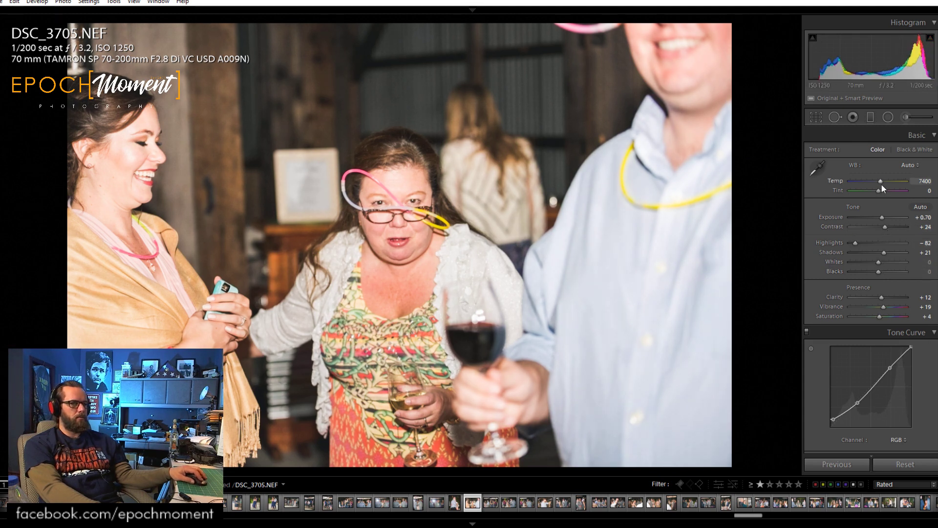
Set DSC_3705's Temp to 6505, Shadows to +28 and Exposure to +0.23, and check the middle woman's face close up.
drag(881, 184, 876, 183)
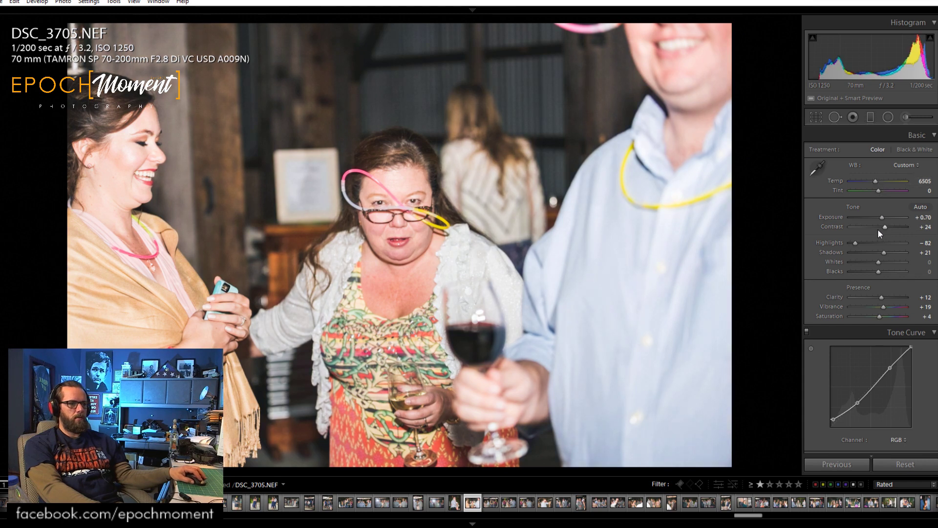
drag(883, 253, 884, 252)
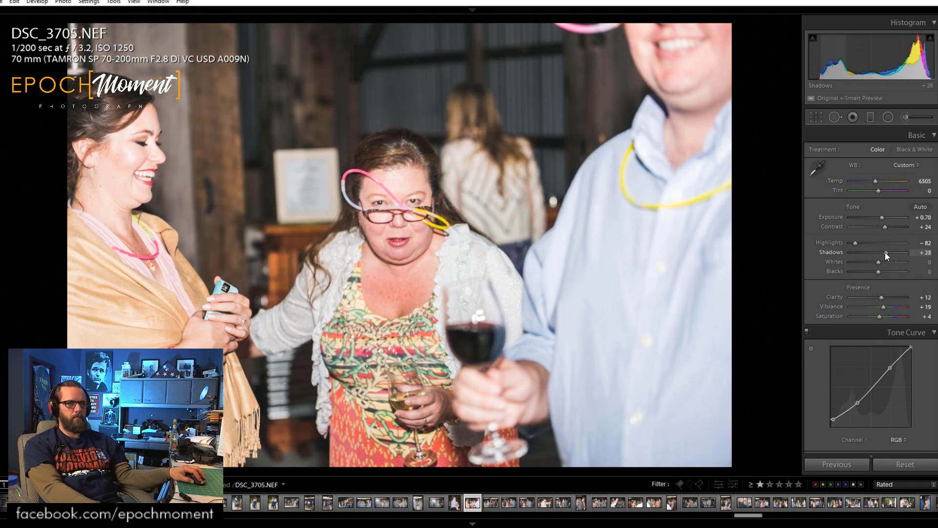
drag(881, 217, 876, 217)
click(399, 231)
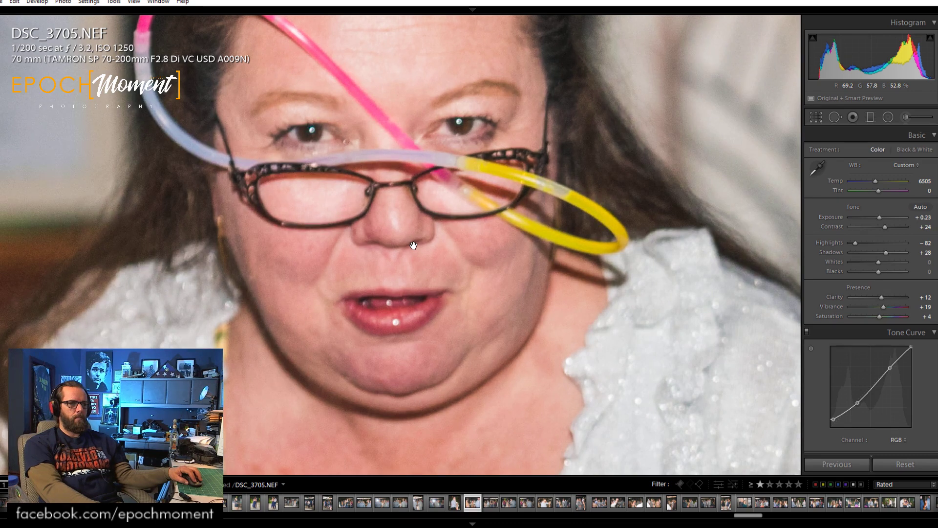
click(413, 246)
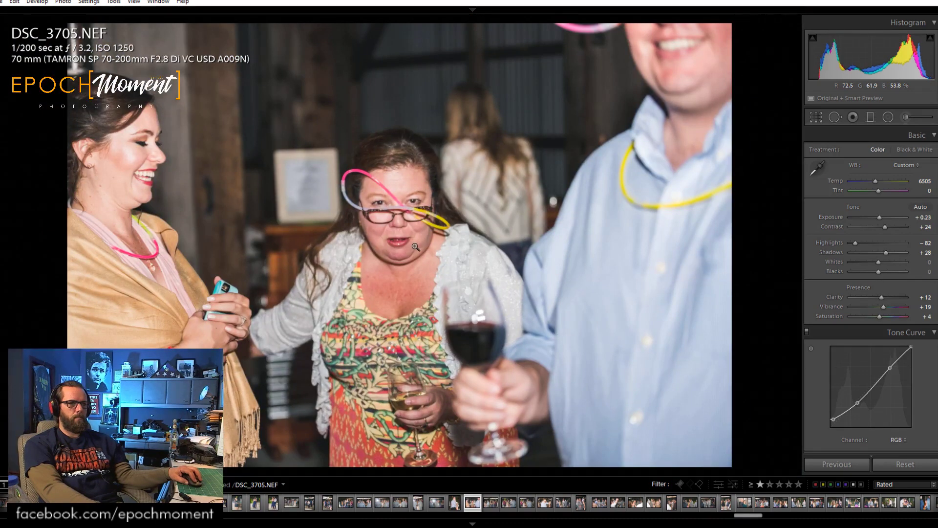
Set the rating of DSC_3705 and DSC_3706 to 0 and go on to DSC_3707.
key(0)
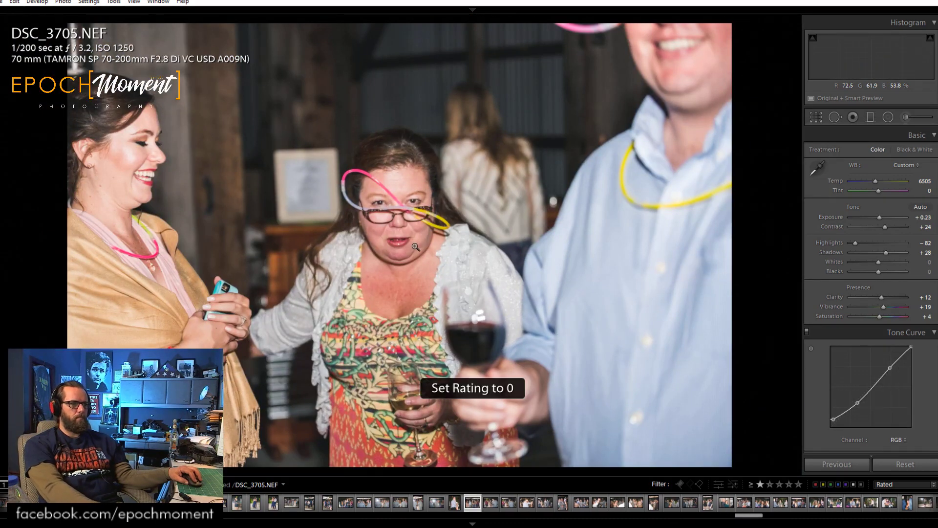
key(Right)
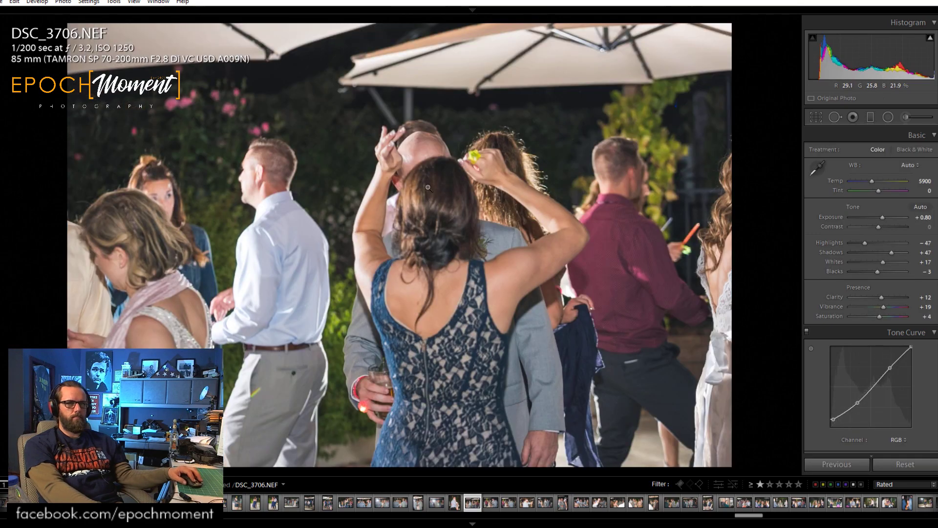
key(0)
key(Right)
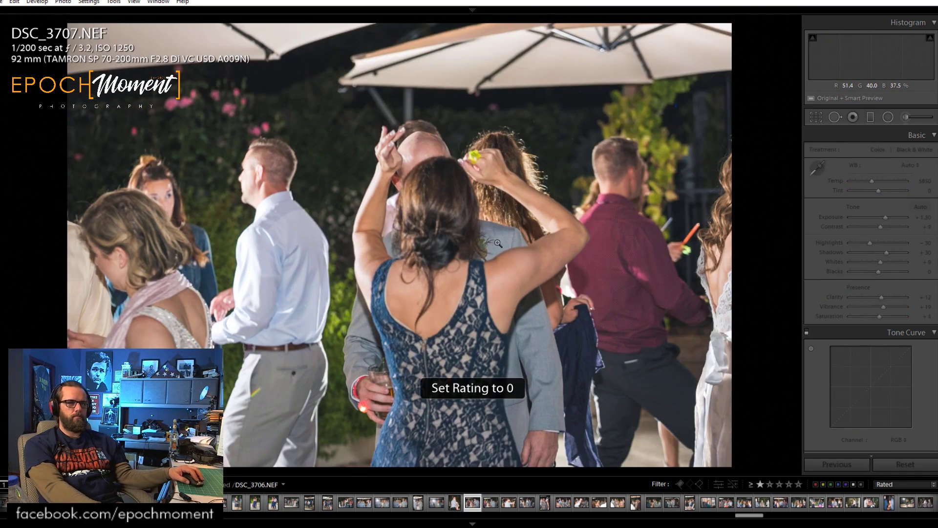
Set DSC_3707's Contrast to +23, Highlights to −41 and Shadows to +53, checking the sharpness of the faces close up.
click(357, 163)
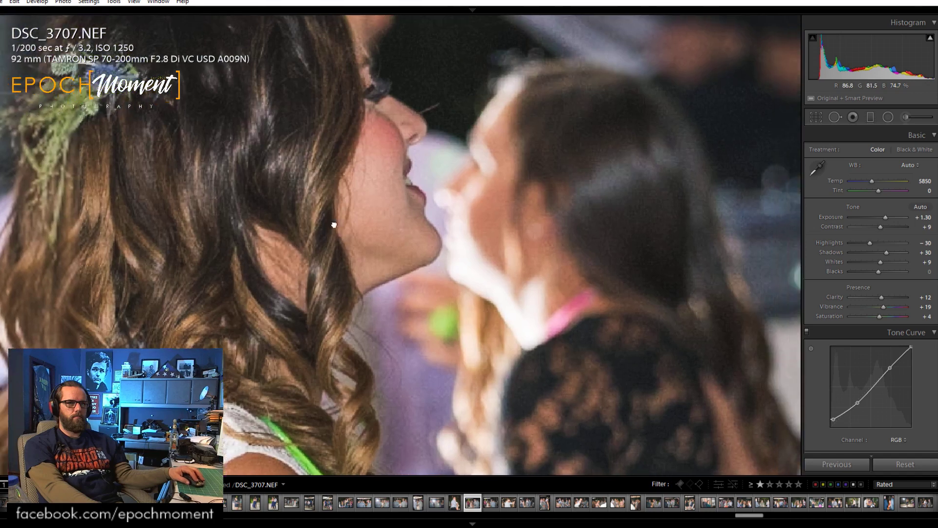
drag(466, 195, 187, 293)
click(187, 293)
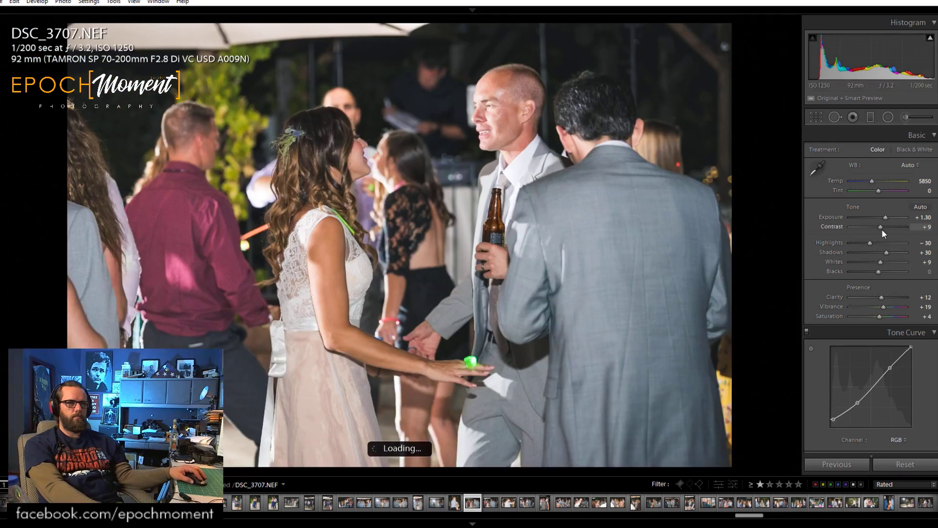
scroll(883, 227, up, 3)
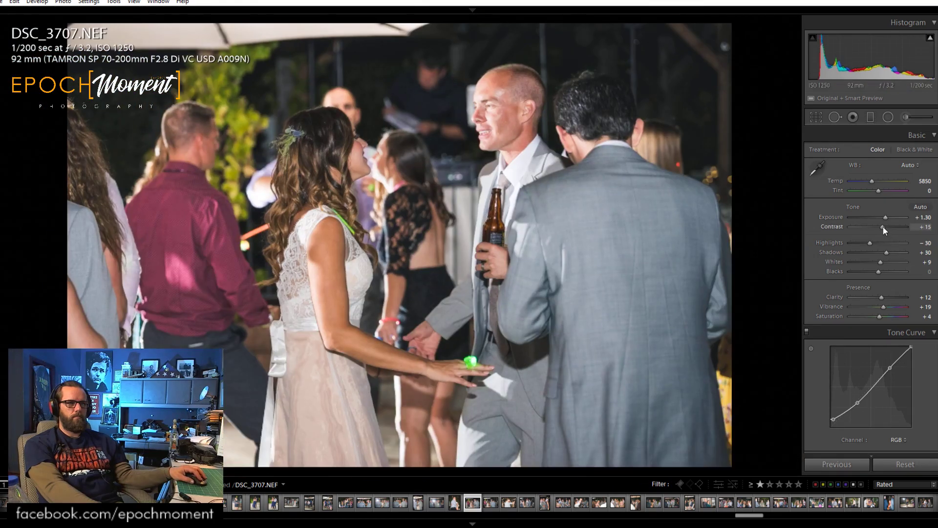
scroll(883, 227, up, 5)
drag(870, 242, 864, 244)
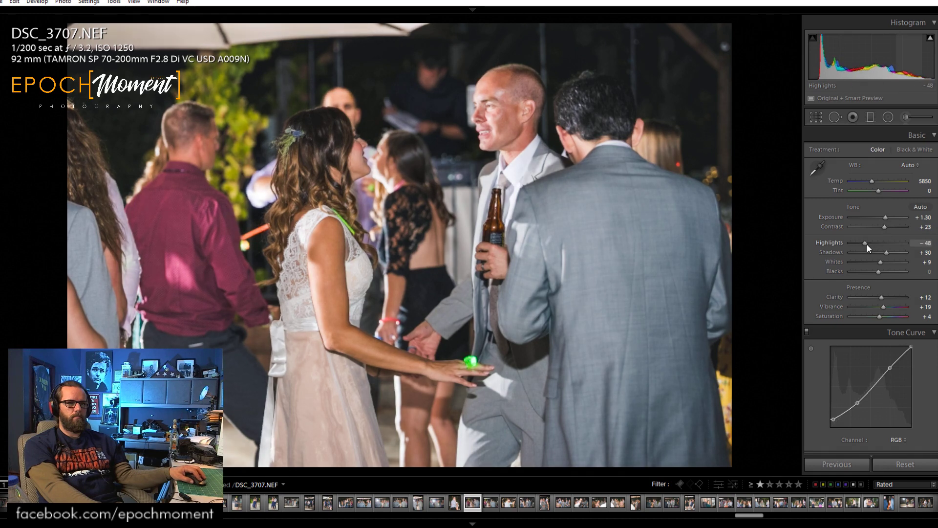
scroll(868, 245, up, 5)
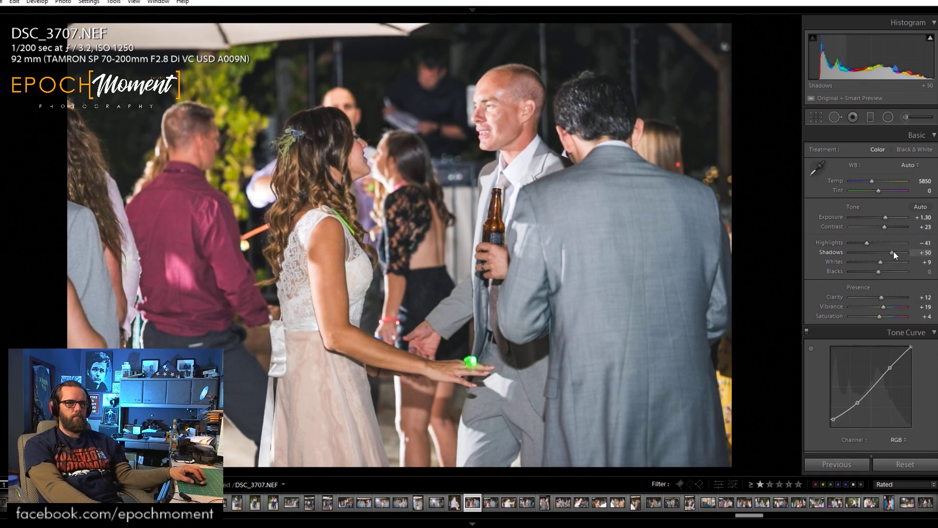
scroll(894, 252, up, 3)
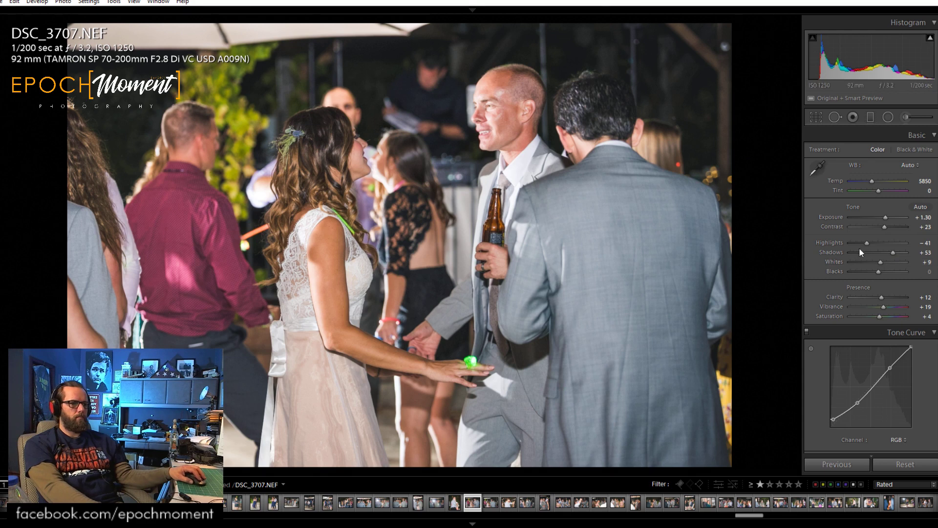
drag(869, 244, 866, 245)
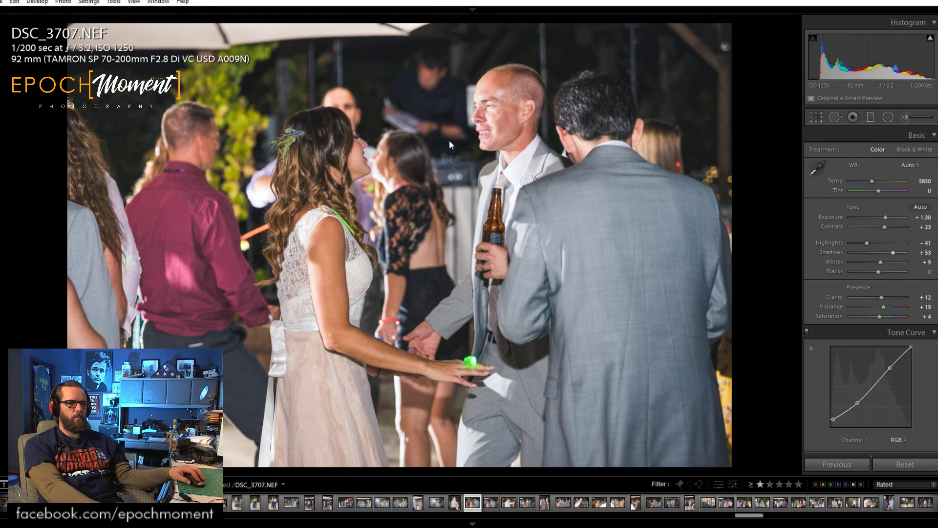
click(384, 149)
double_click(440, 310)
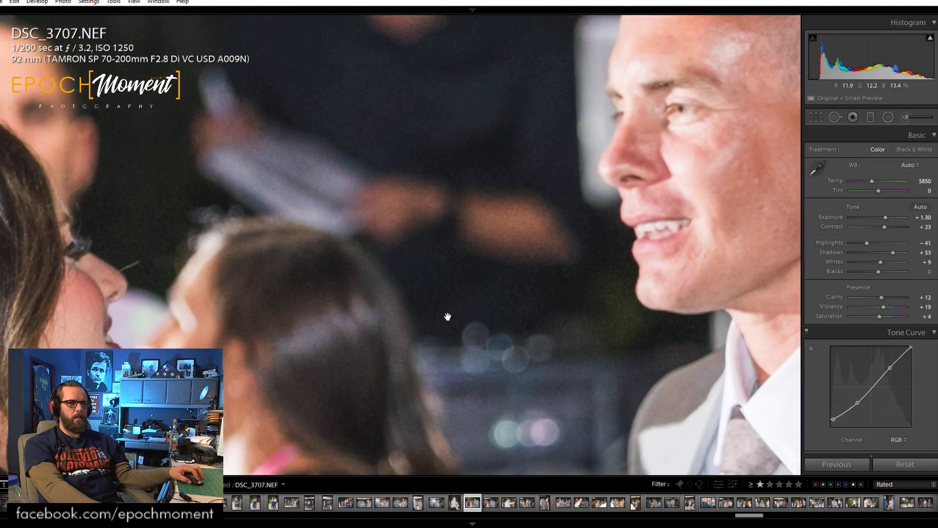
click(541, 309)
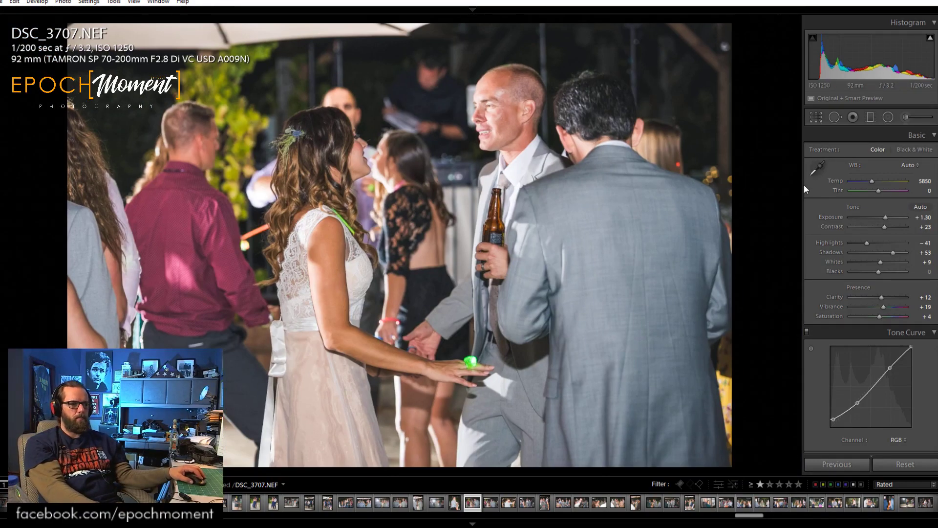
Apply the previous photo's settings to DSC_3708 and adjust Exposure to +1.40, Shadows to +59 and Highlights to −30.
key(Right)
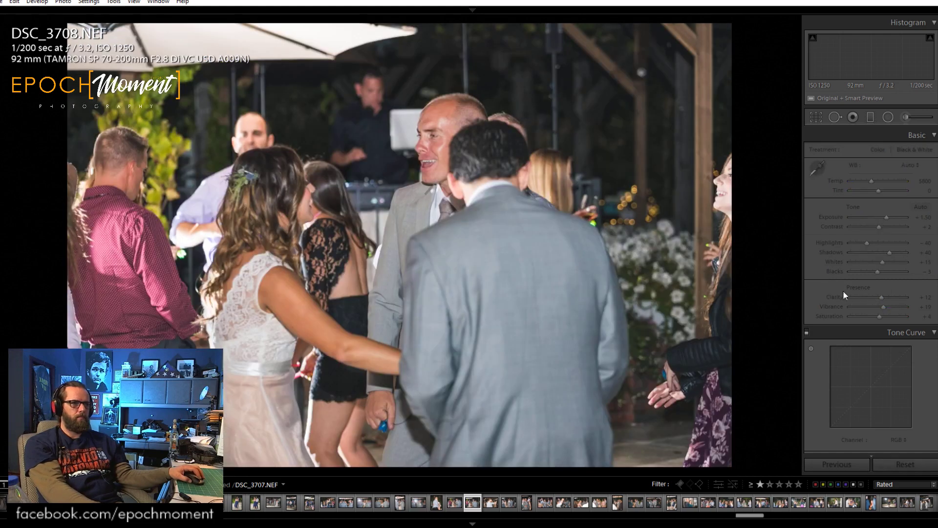
click(836, 464)
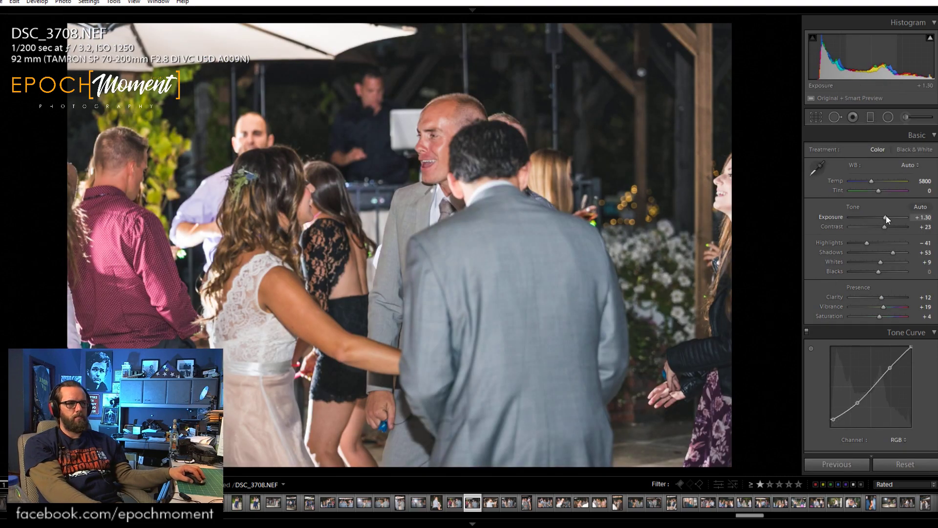
drag(886, 215, 887, 216)
drag(895, 251, 866, 245)
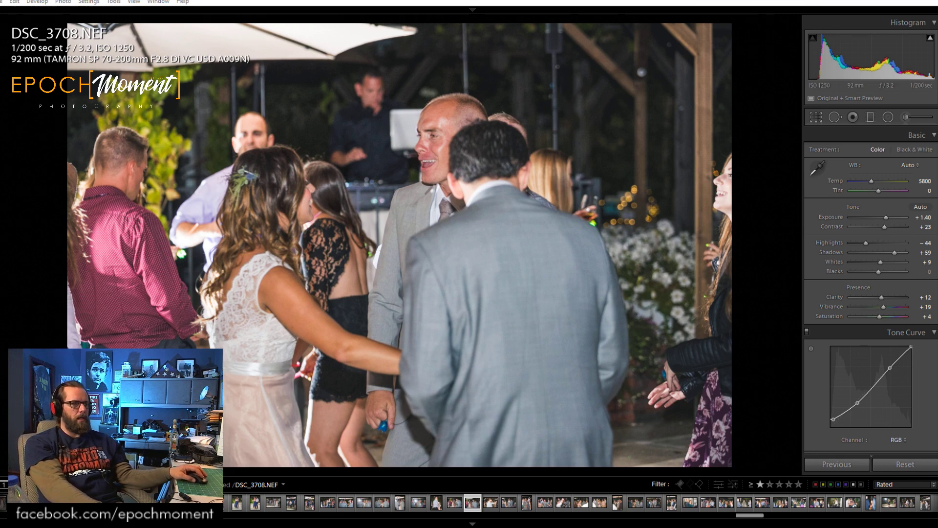
key(z)
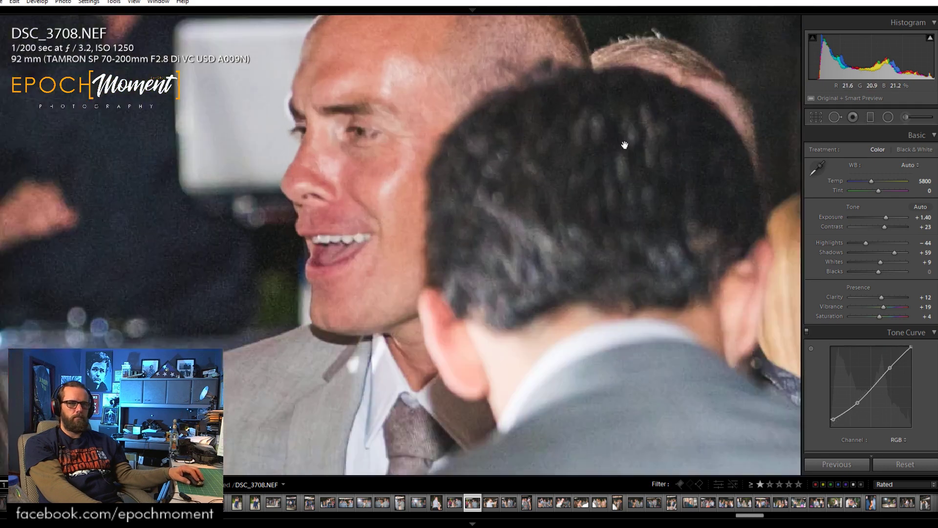
drag(866, 243, 870, 242)
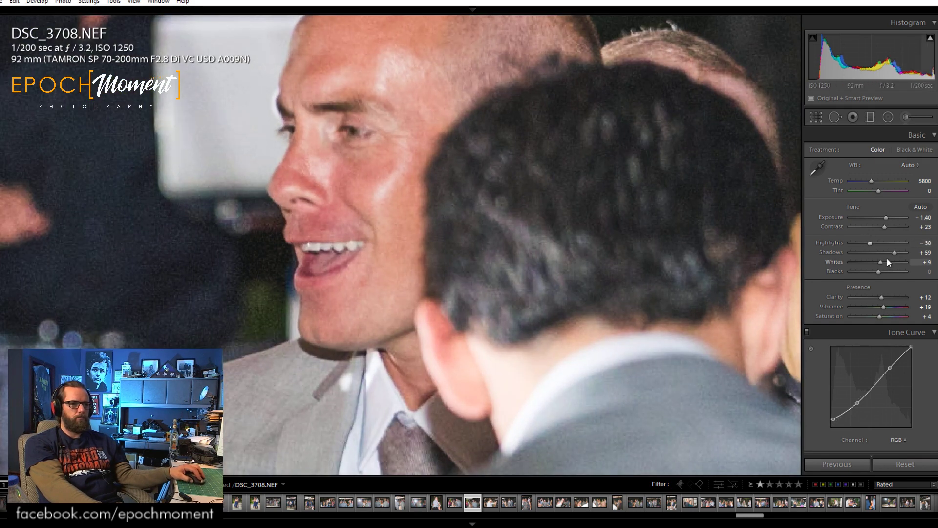
Inspect the faces in DSC_3708 close up and set the photo's rating to 0.
drag(420, 212, 645, 163)
drag(299, 314, 655, 113)
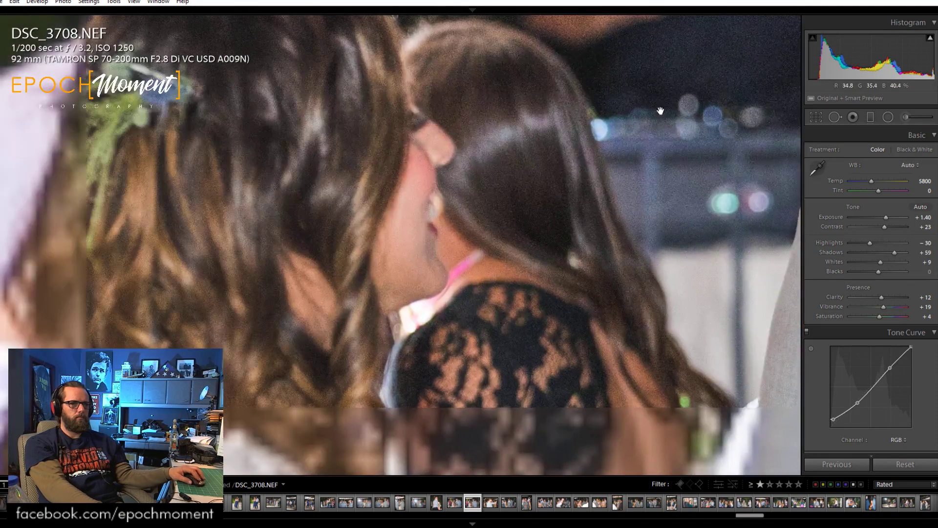
click(655, 112)
key(0)
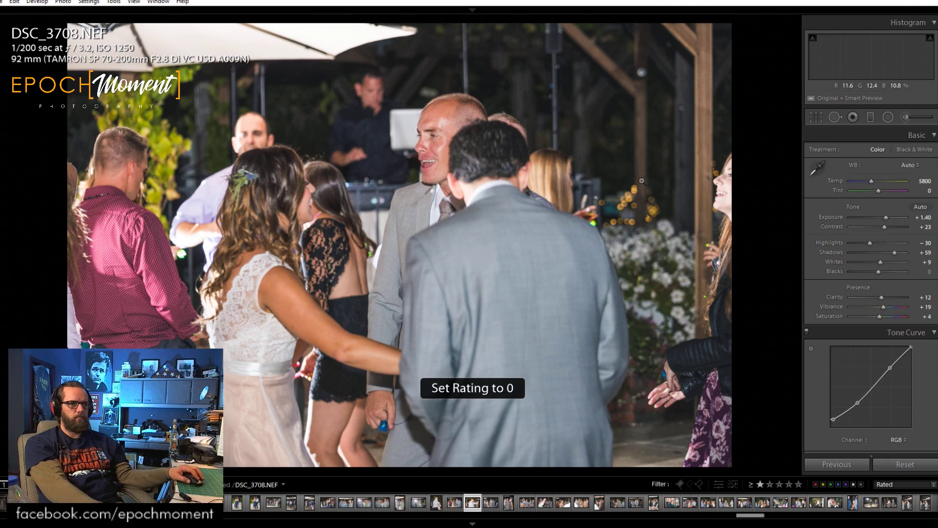
Set DSC_3709's Exposure to +0.23, Contrast to +17, Highlights to −71, Shadows to +73 and Whites to 0, checking the face close up.
key(Right)
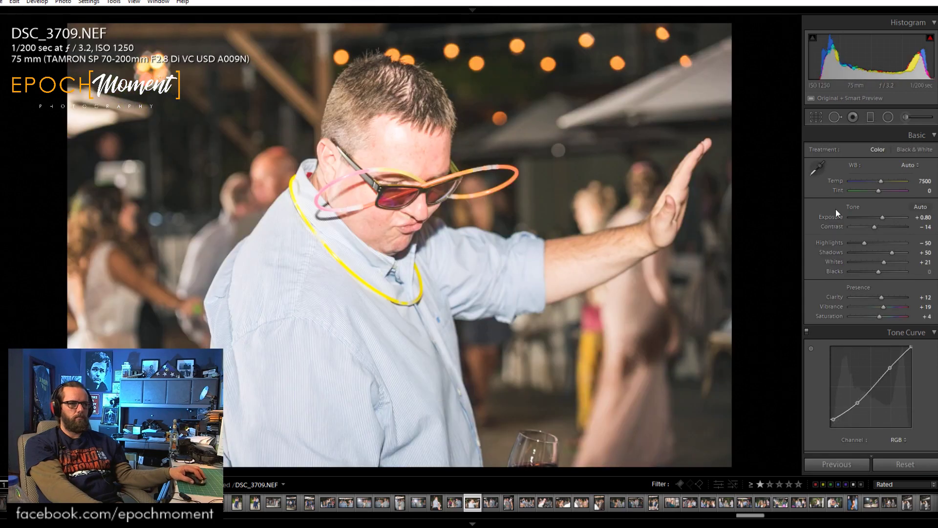
drag(883, 220, 878, 268)
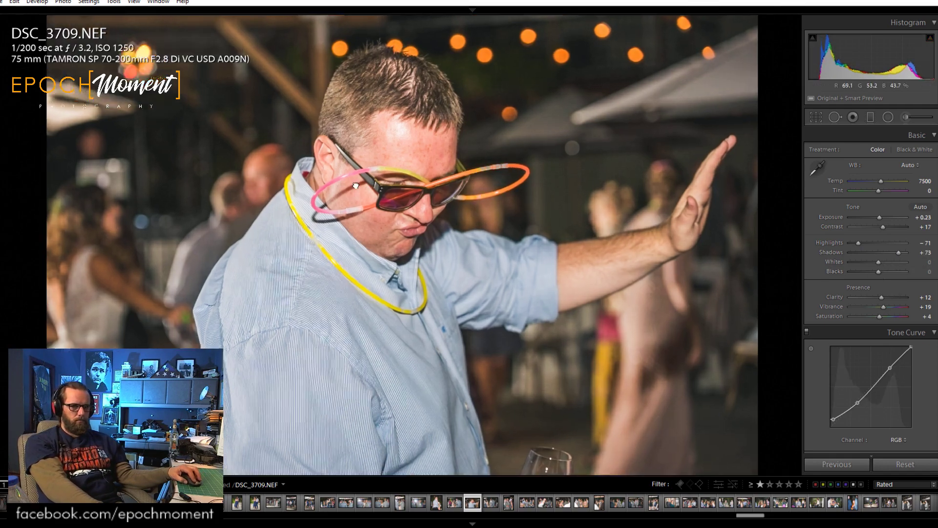
click(355, 185)
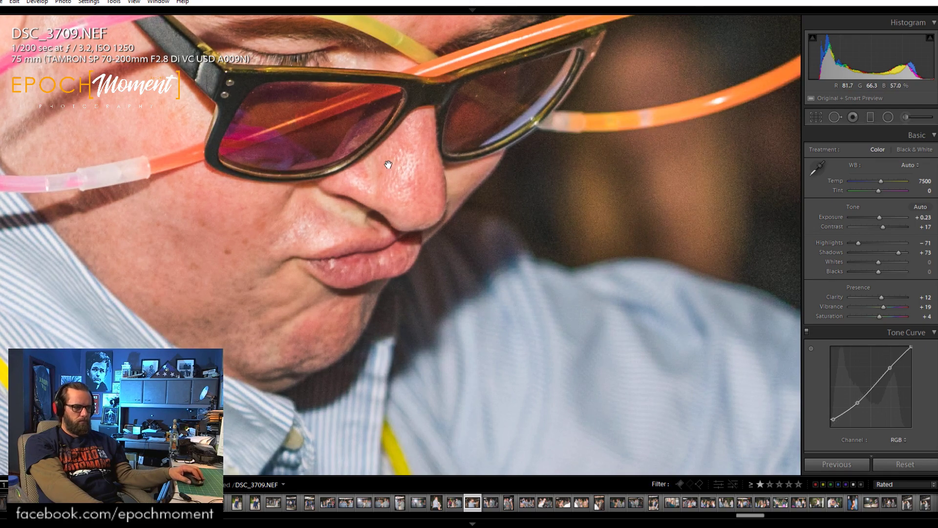
drag(387, 168, 396, 315)
click(397, 315)
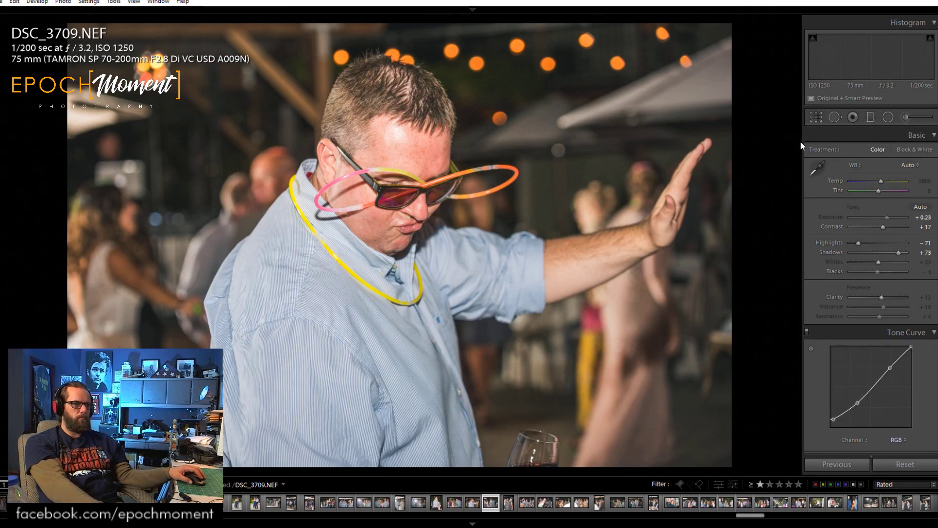
Go on to DSC_3710 and set its Contrast to +12.
key(Right)
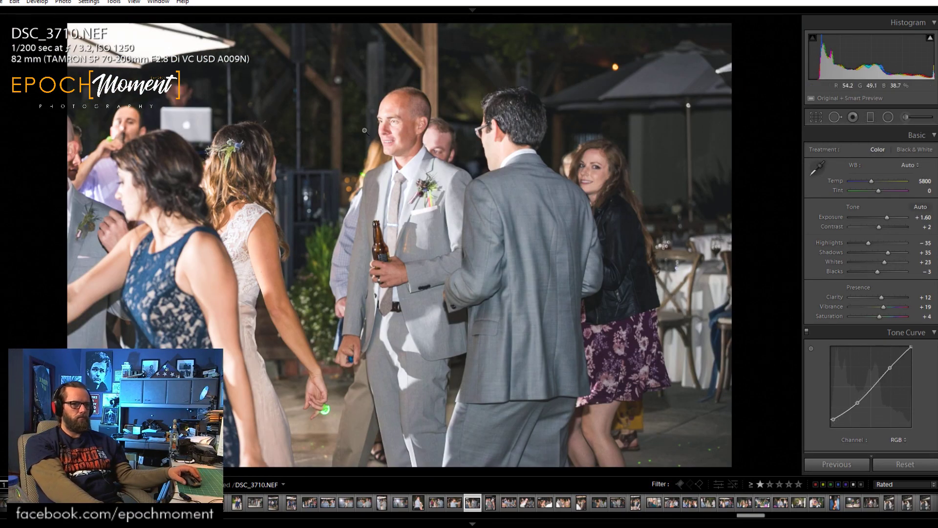
drag(875, 228, 883, 228)
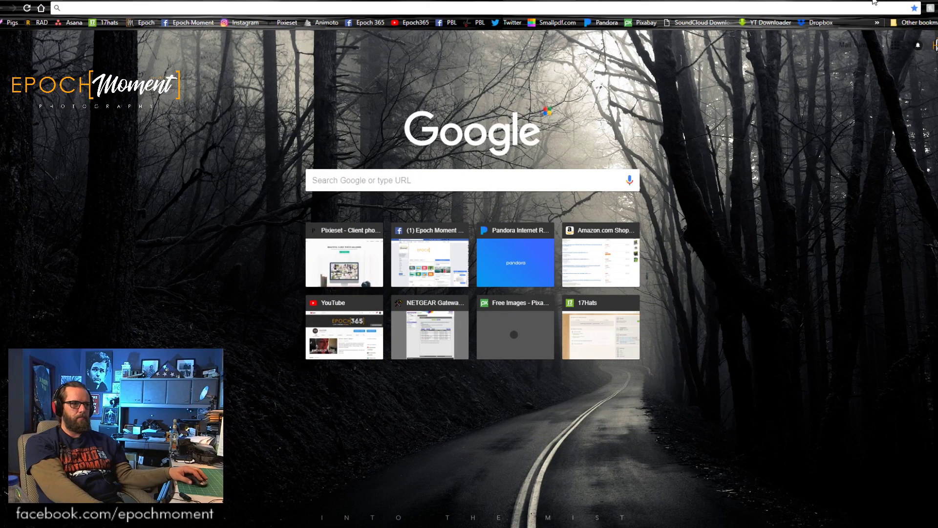
Switch to the Chrome window, take it out of full-screen size and search Google for "nvidia 1060".
drag(540, 1, 540, 102)
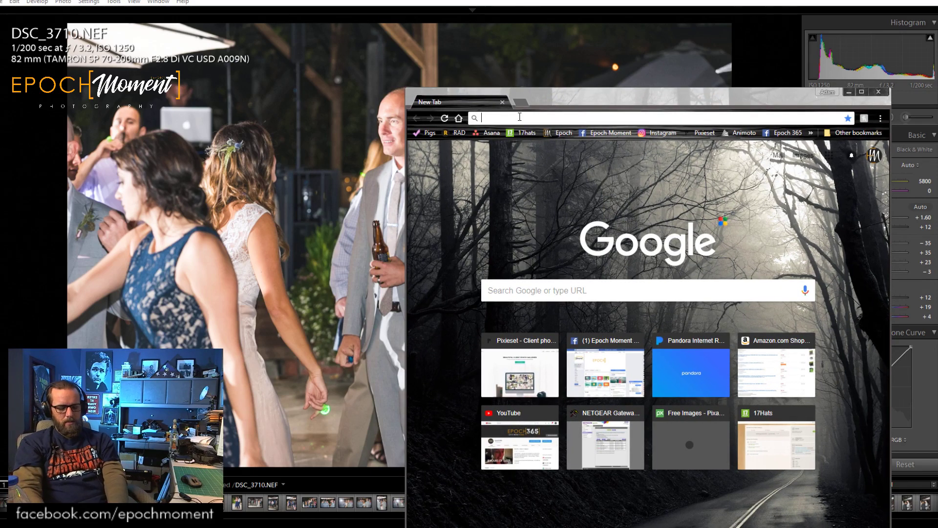
text(nvidia )
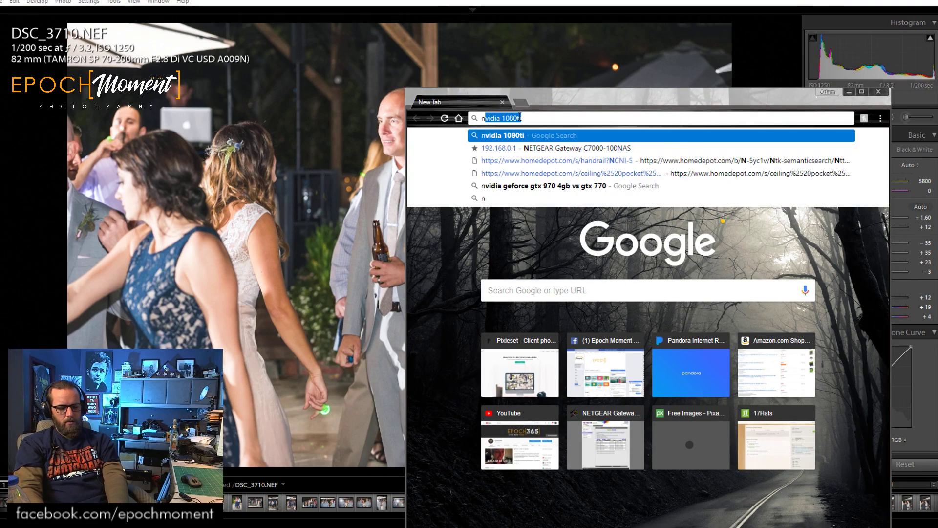
text(1060)
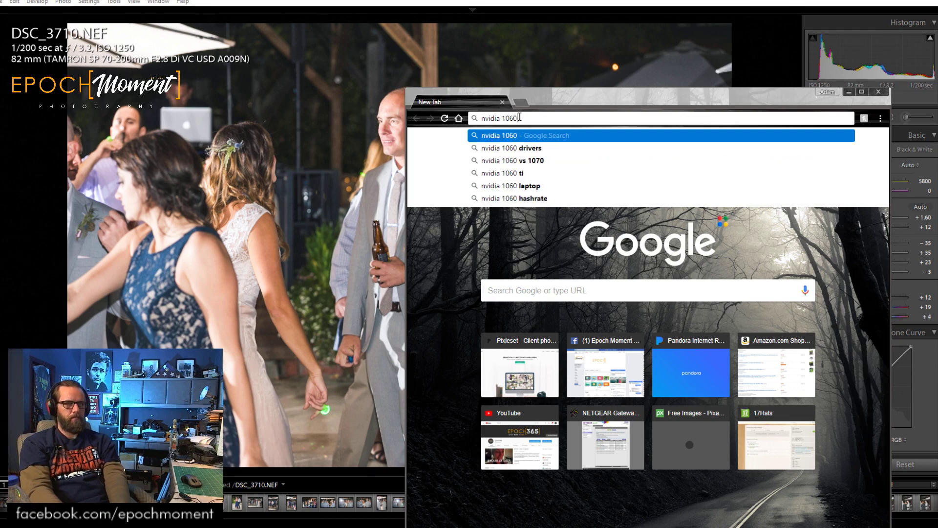
key(Return)
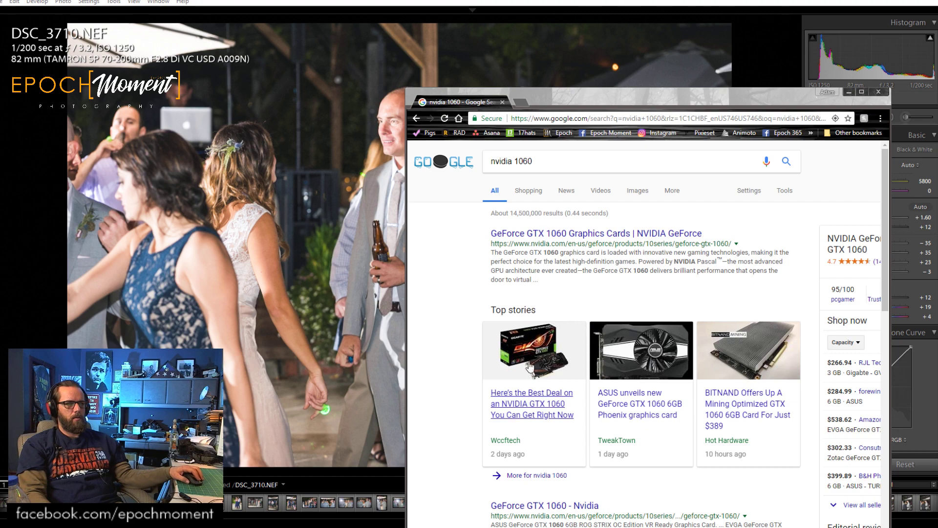
Look through the search results and open the Amazon listing for the MSI GAMING GeForce GTX 1060 6GB.
scroll(529, 366, down, 6)
scroll(569, 247, up, 5)
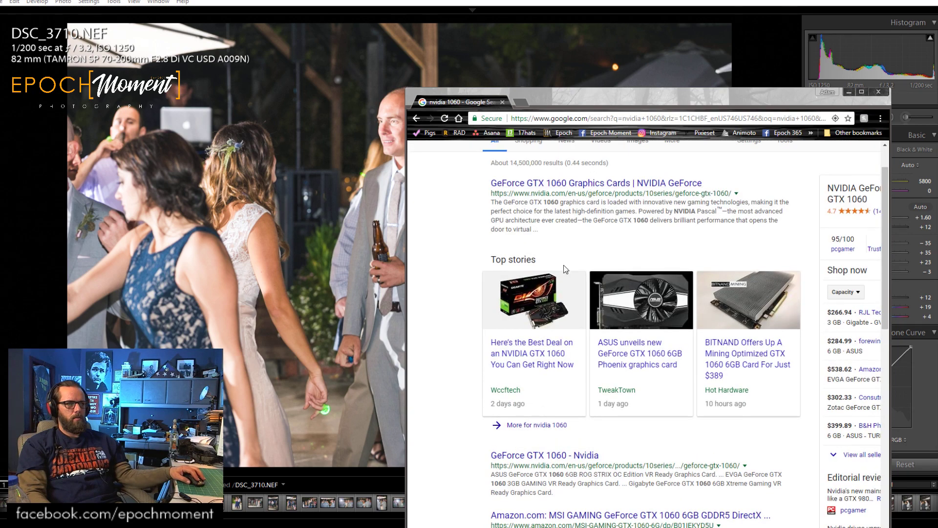
scroll(565, 269, down, 3)
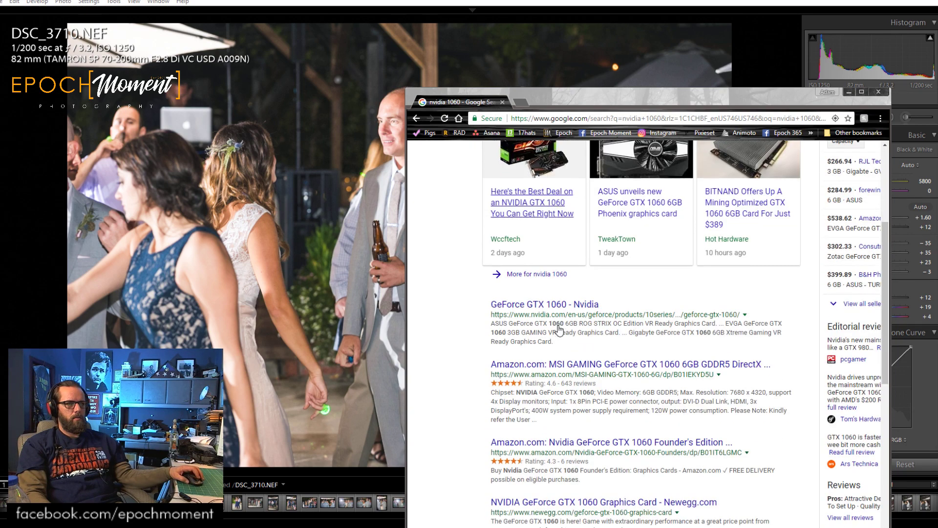
click(560, 367)
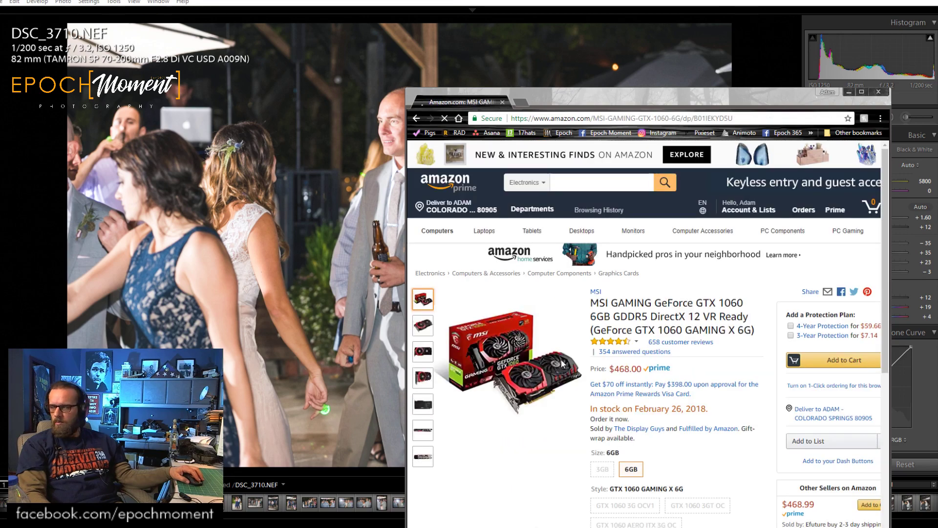
Review the price, availability and style options of the MSI GTX 1060 GAMING X 6G.
scroll(575, 361, down, 2)
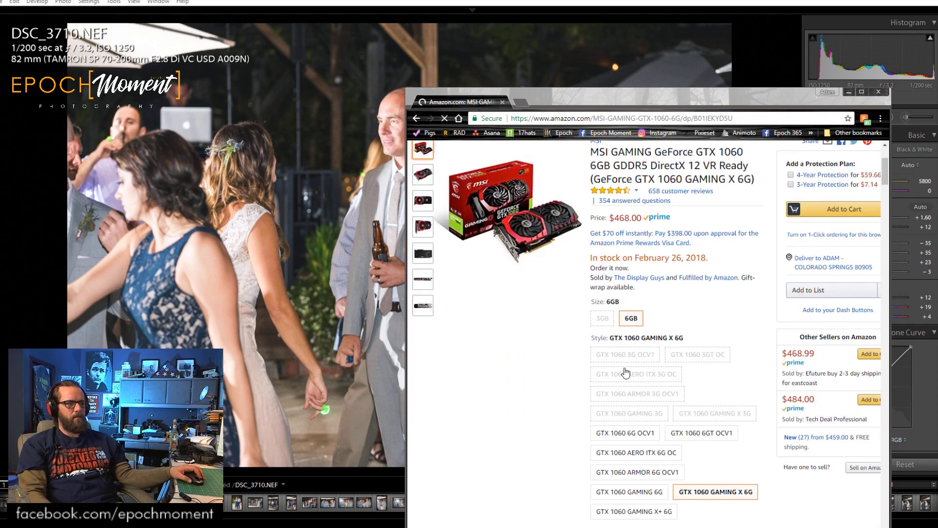
scroll(565, 364, up, 1)
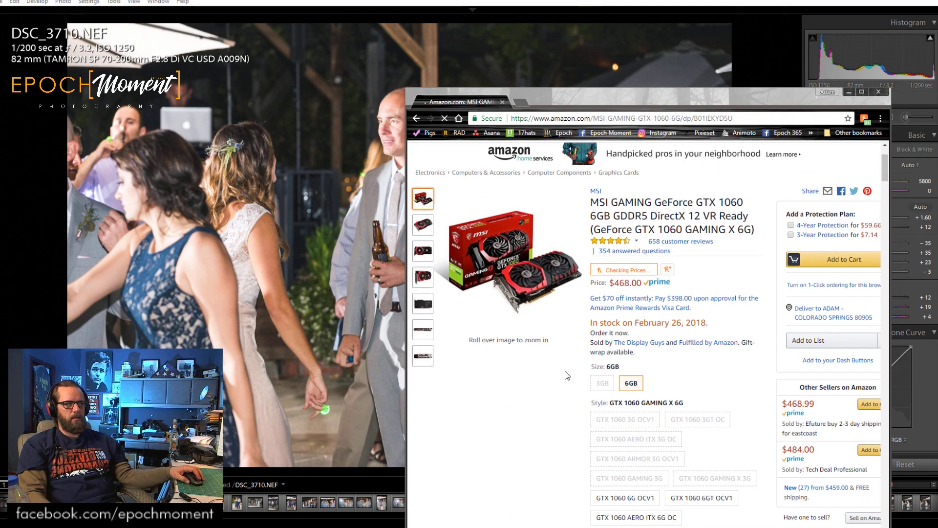
scroll(564, 370, down, 1)
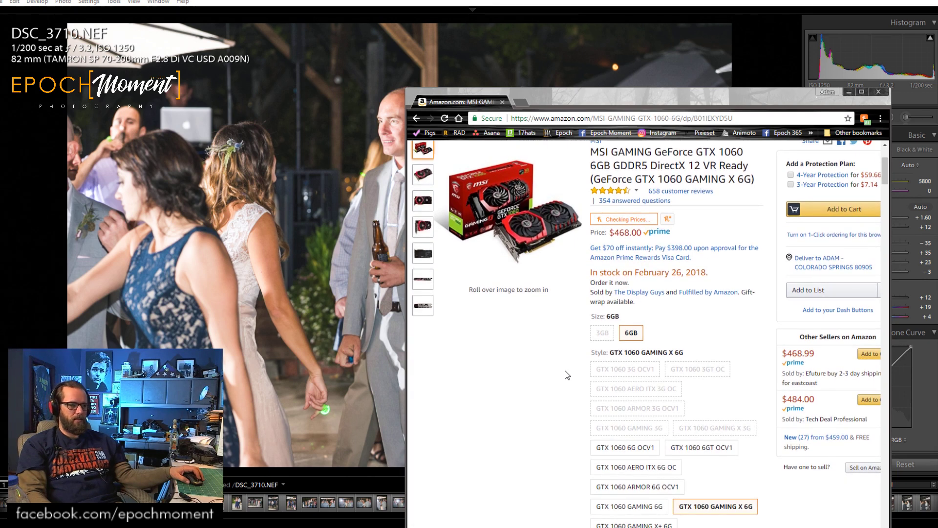
scroll(564, 375, down, 1)
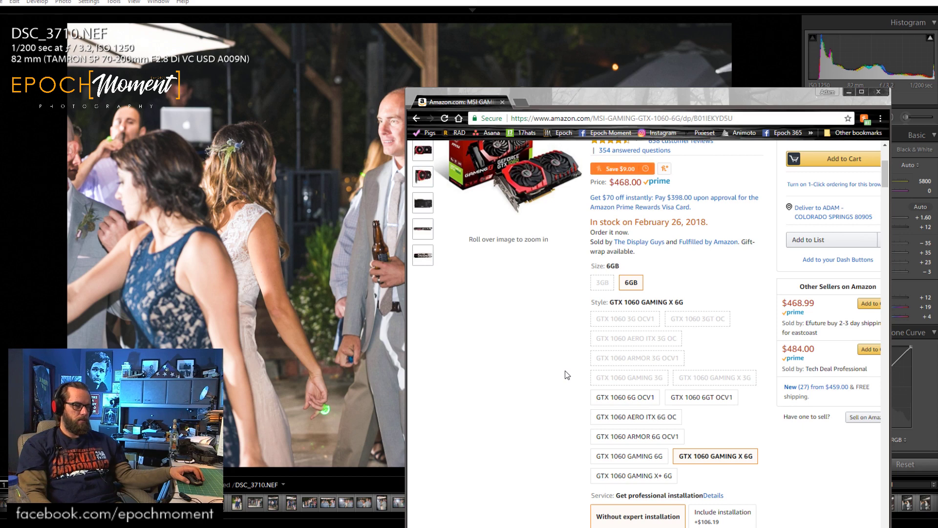
scroll(564, 370, up, 1)
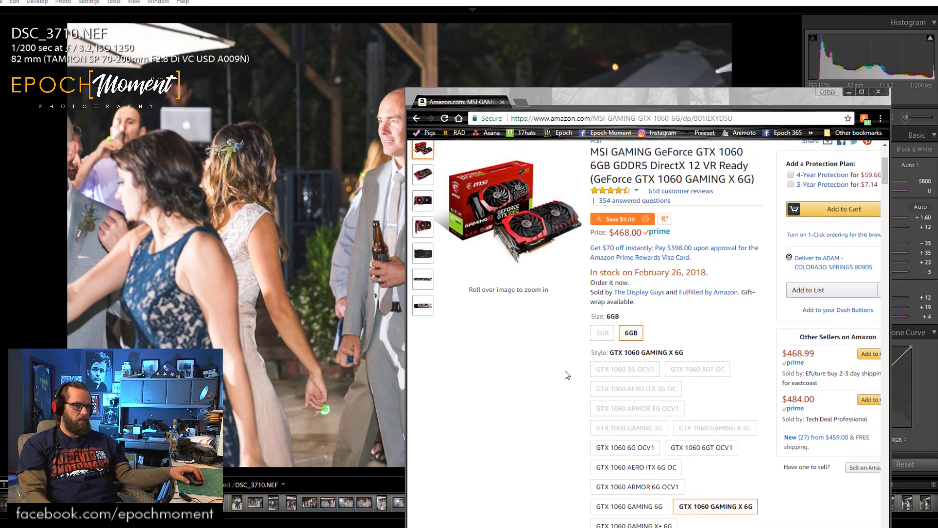
Choose the 3GB size of the MSI card and review its offers and specifications.
click(603, 333)
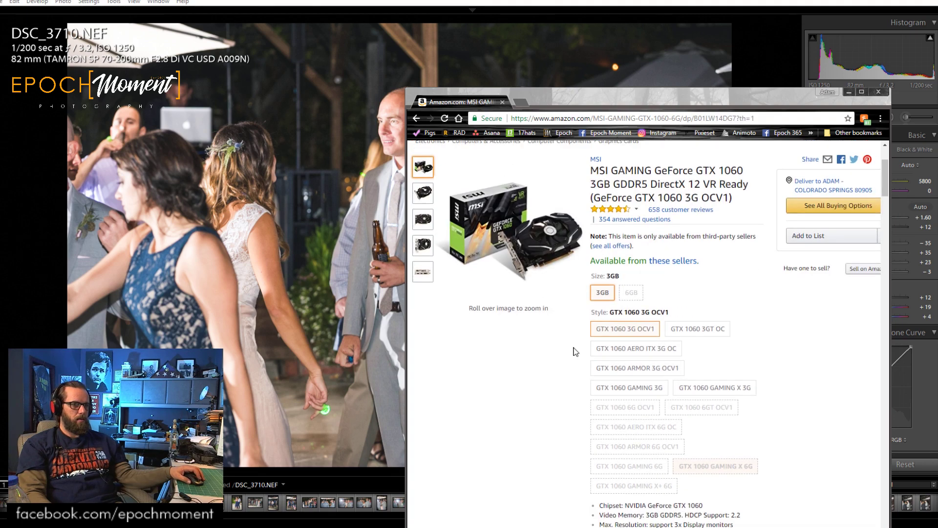
scroll(576, 352, up, 1)
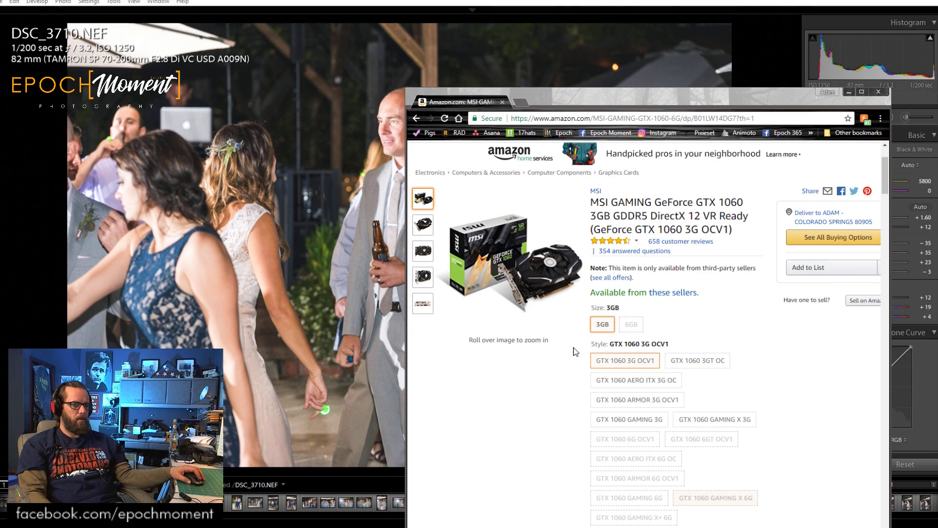
scroll(576, 354, down, 2)
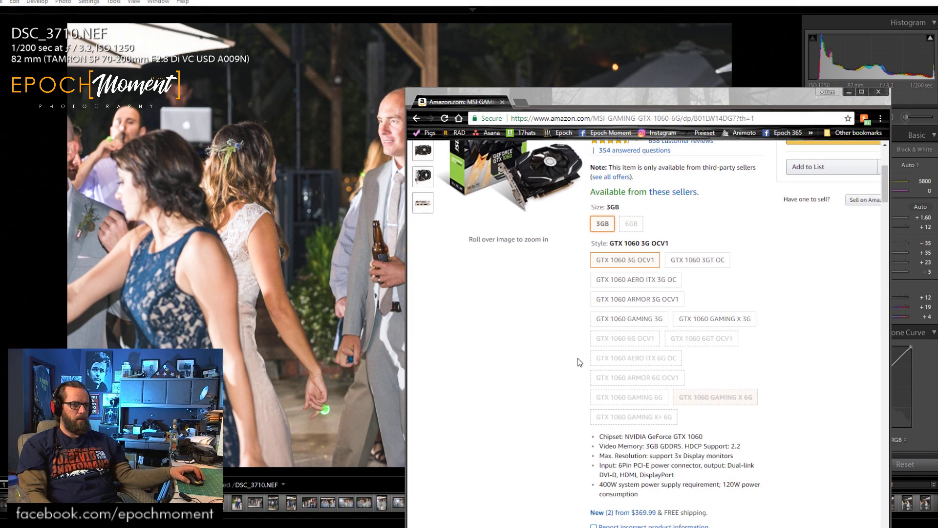
Switch the MSI card back to the 6GB size and review the GTX 1060 6G OCV1 listing.
click(631, 224)
scroll(557, 386, up, 2)
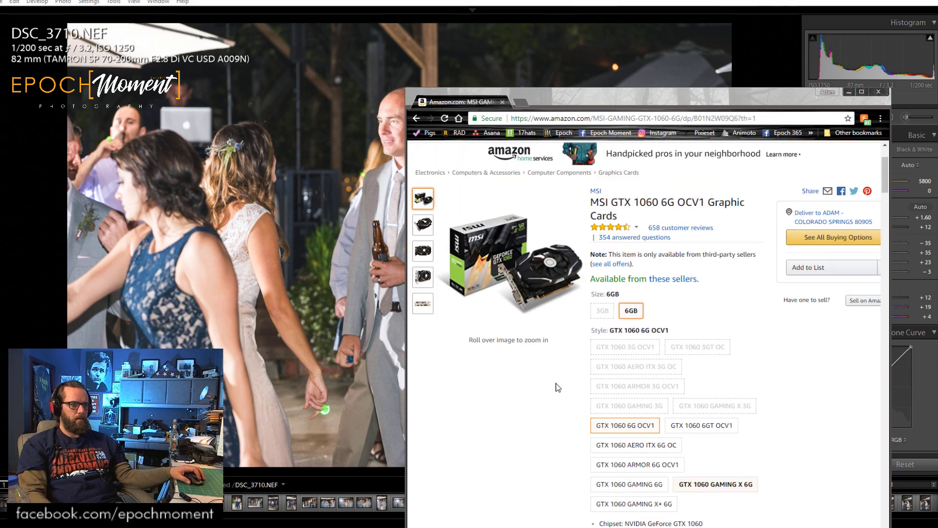
scroll(558, 387, up, 2)
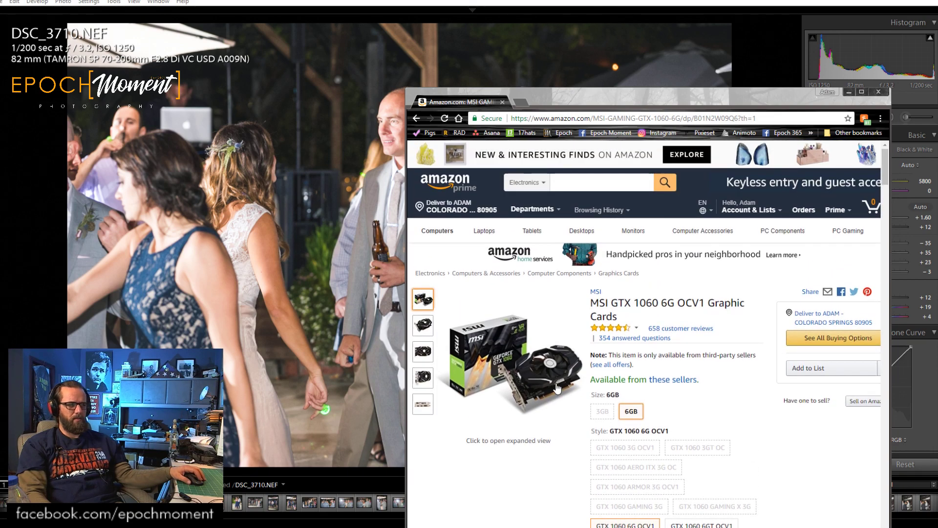
scroll(557, 386, down, 2)
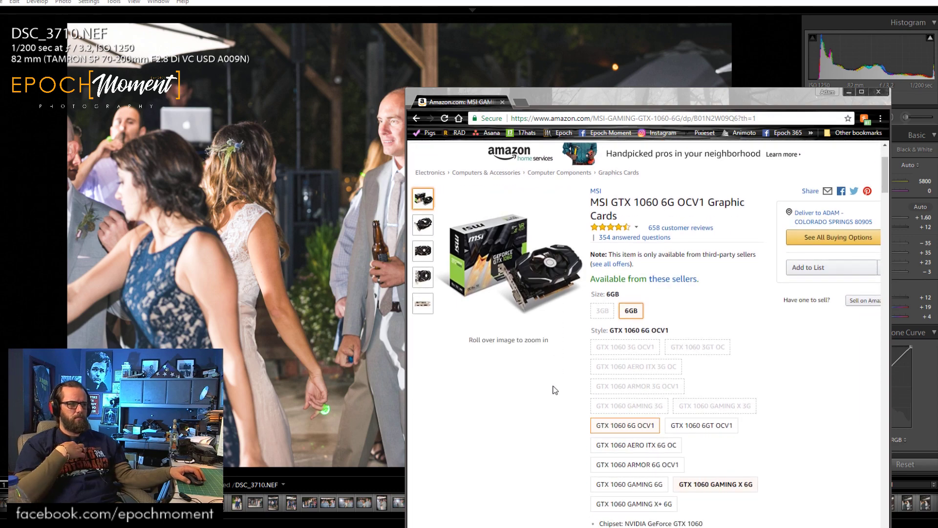
Browse the related graphics cards that other customers viewed and bought, and return to the product details.
scroll(557, 387, down, 6)
scroll(555, 389, down, 8)
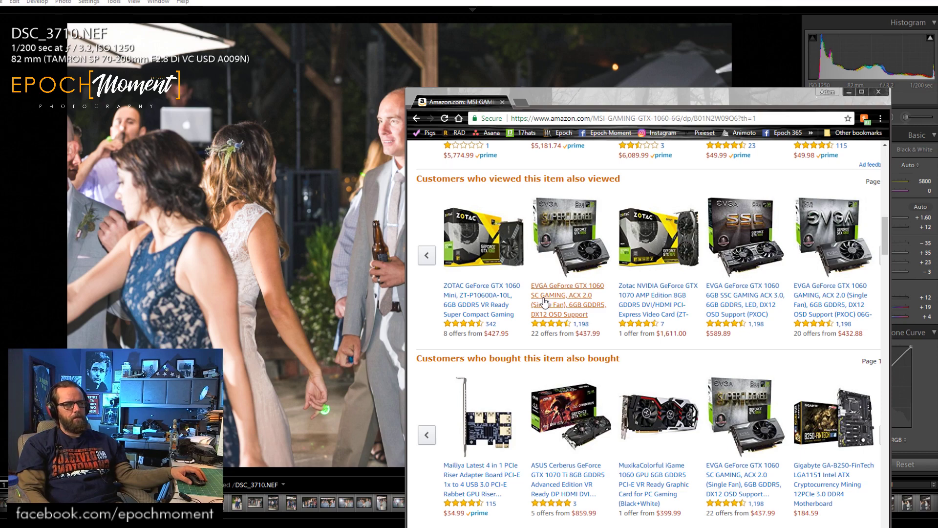
scroll(544, 302, down, 3)
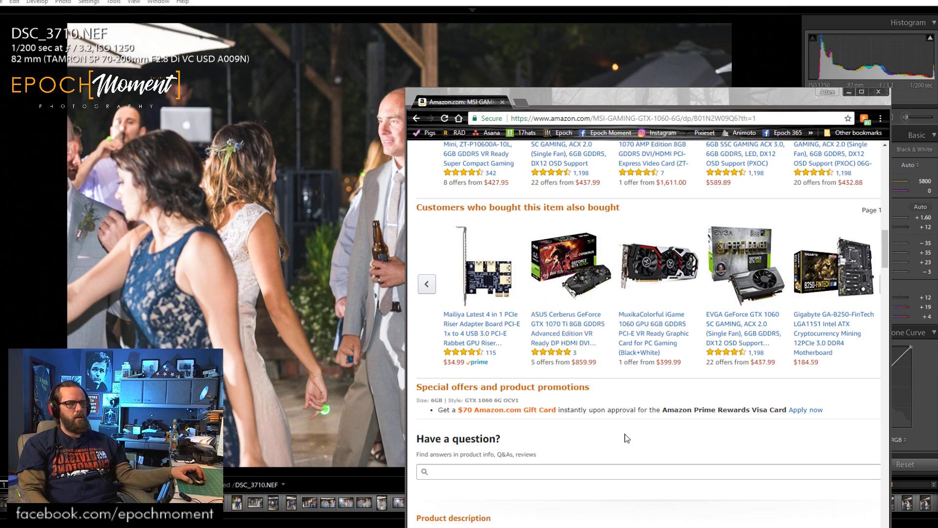
scroll(544, 302, up, 15)
scroll(602, 299, up, 3)
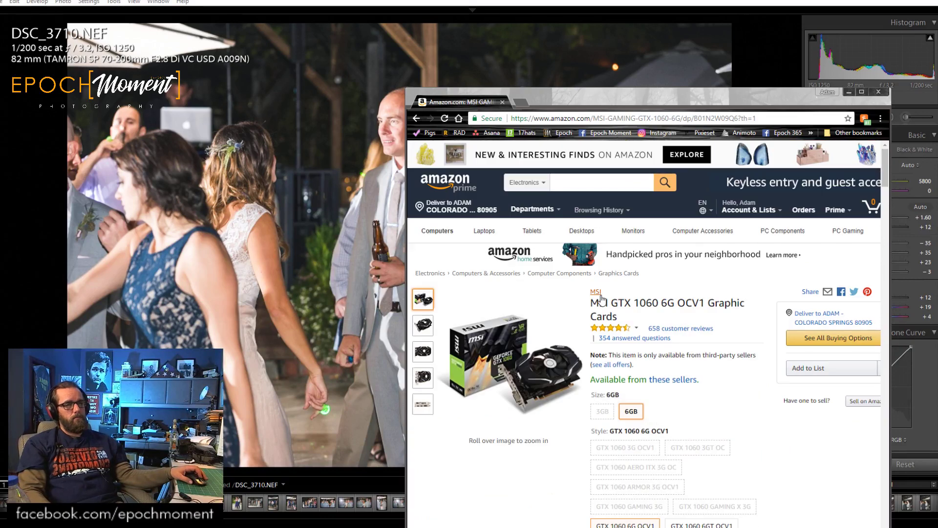
Preview the product photos of the GTX 1060 6G OCV1 and magnify the picture of its port bracket.
mouse_move(512, 364)
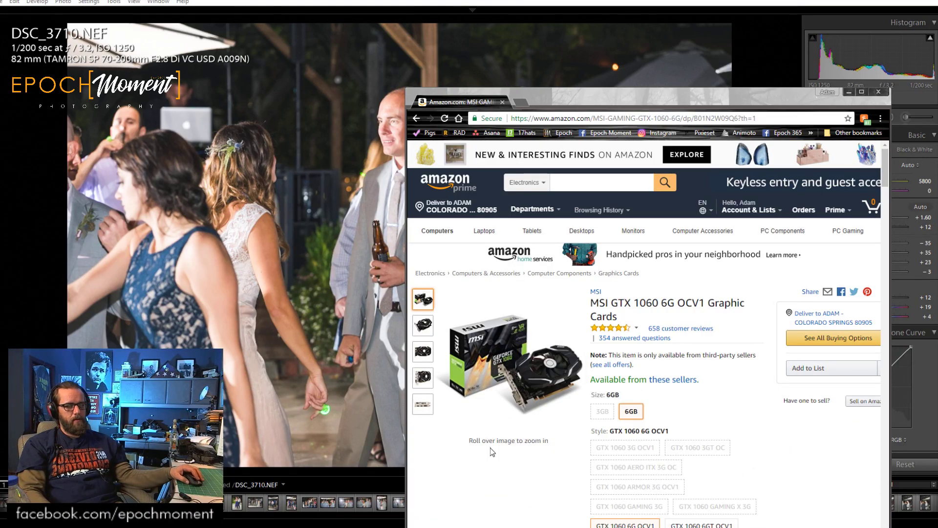
mouse_move(425, 378)
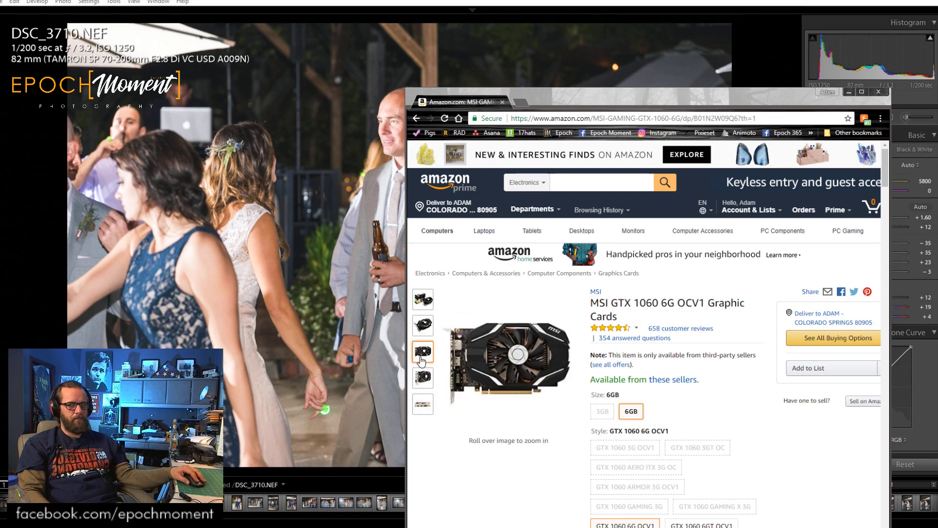
mouse_move(422, 305)
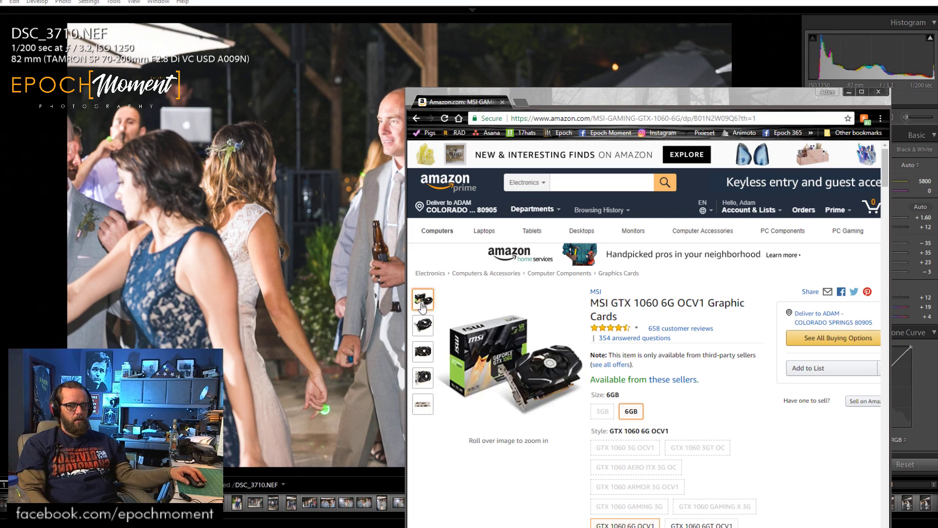
mouse_move(424, 408)
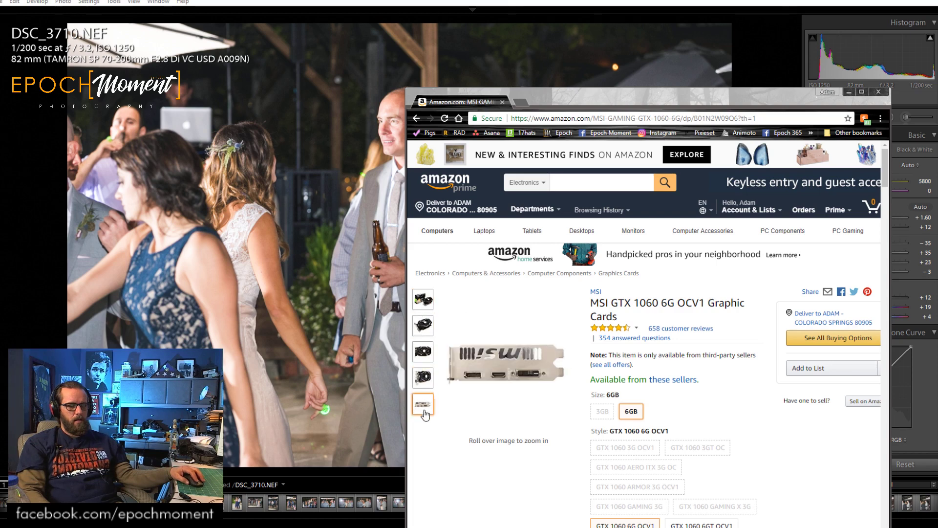
mouse_move(451, 373)
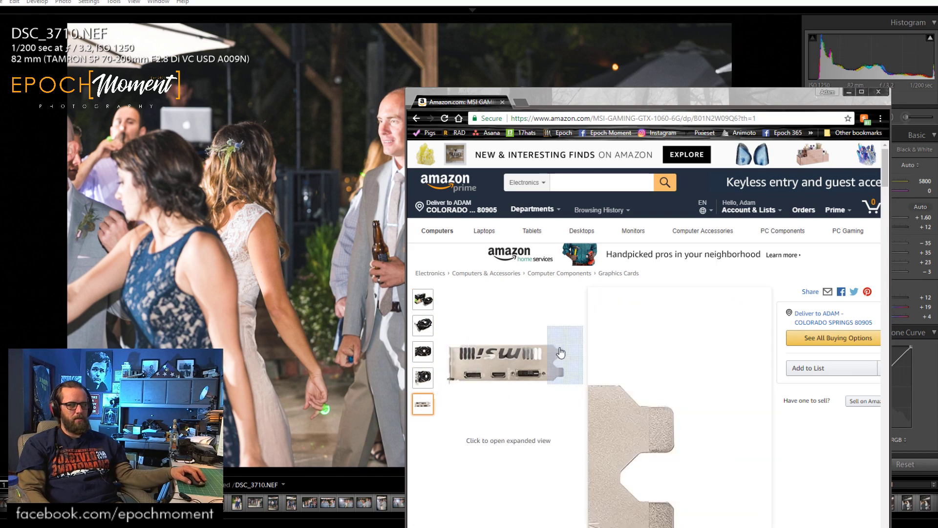
Choose the GTX 1060 GAMING X+ 6G style to check its availability.
scroll(578, 453, down, 1)
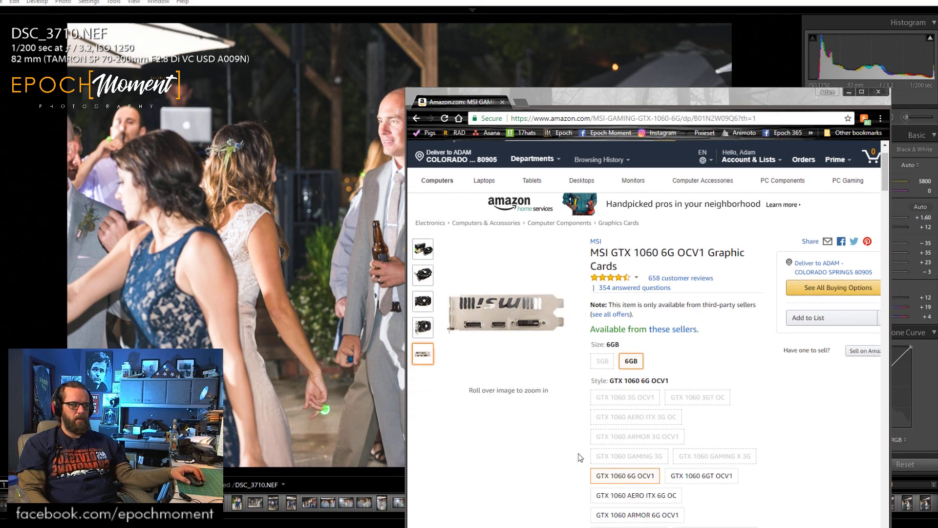
scroll(578, 457, down, 3)
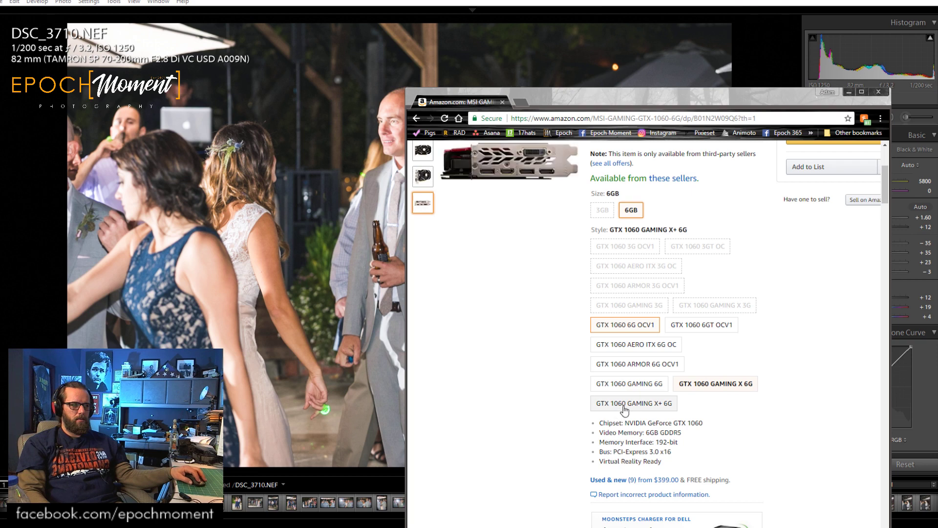
click(635, 407)
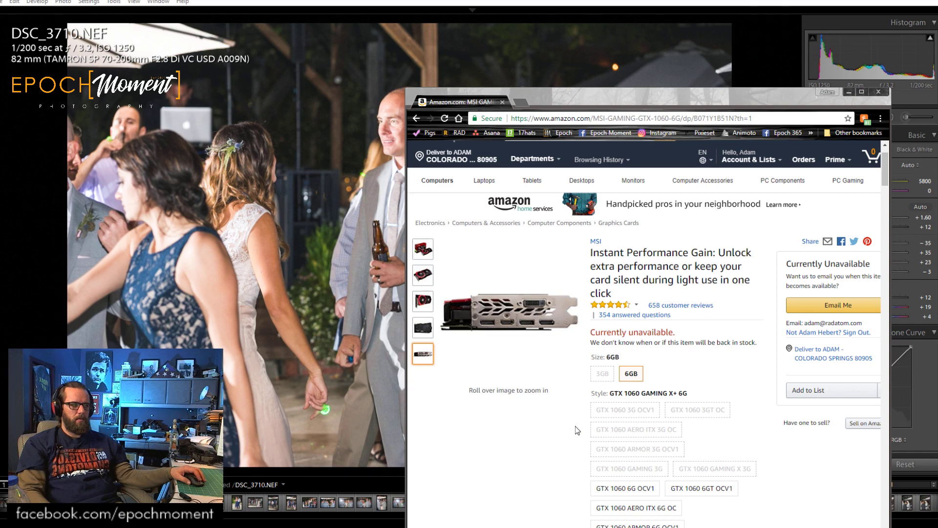
Review the GTX 1060 GAMING X+ 6G listing and switch the style back to GTX 1060 6G OCV1.
scroll(577, 430, down, 5)
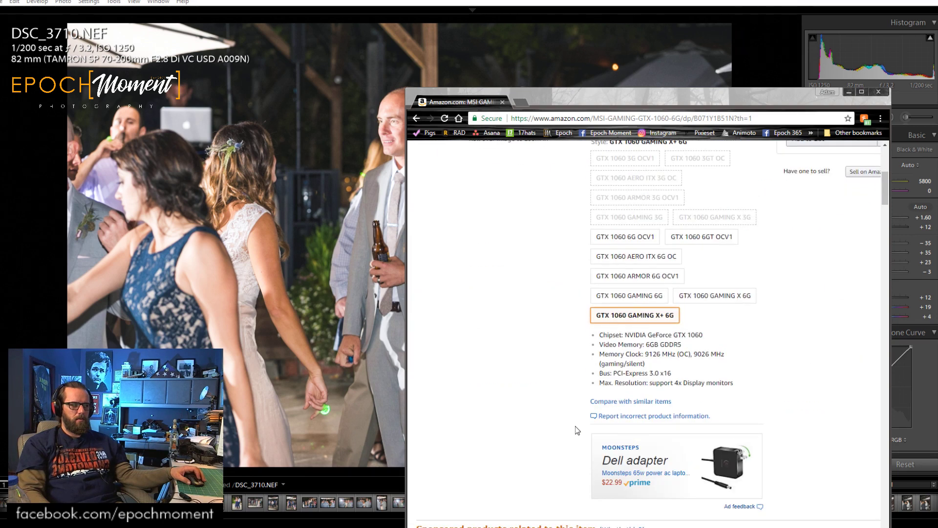
scroll(576, 430, up, 5)
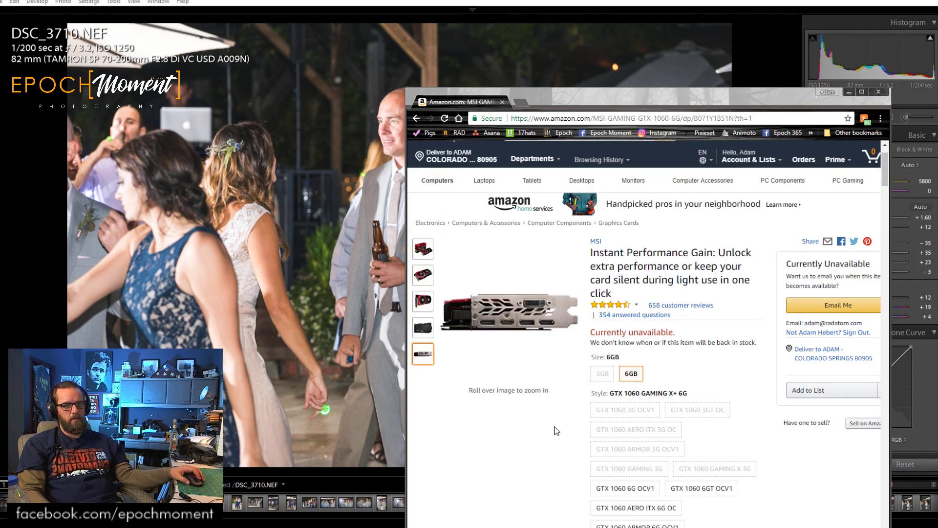
scroll(557, 431, down, 1)
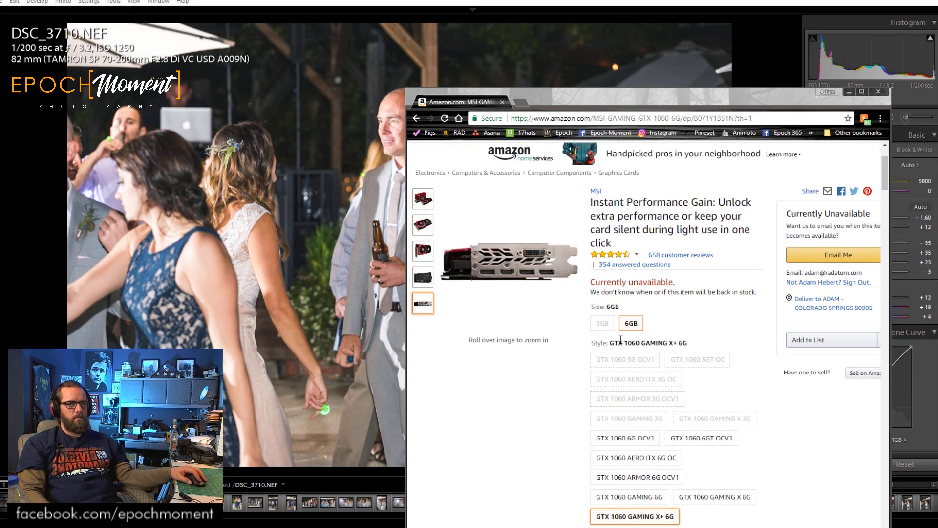
click(630, 439)
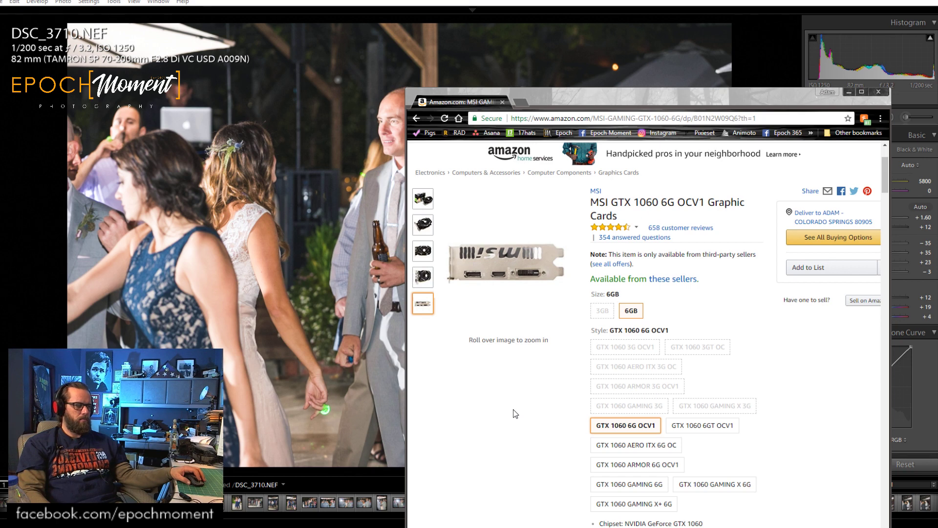
Return to Lightroom and set DSC_3710's contrast to +21, highlights to −64, whites to +10 and shadows to +46, checking the subjects up close.
click(848, 93)
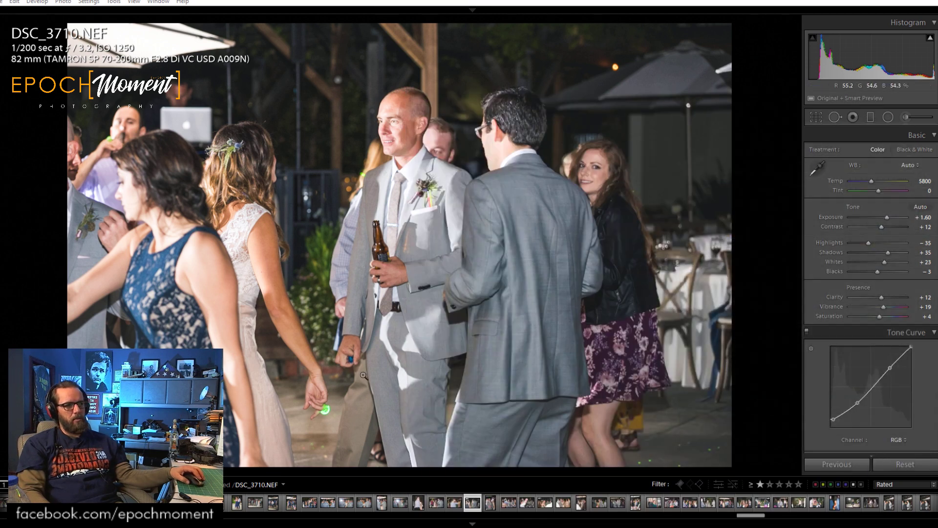
click(383, 122)
drag(361, 185, 581, 133)
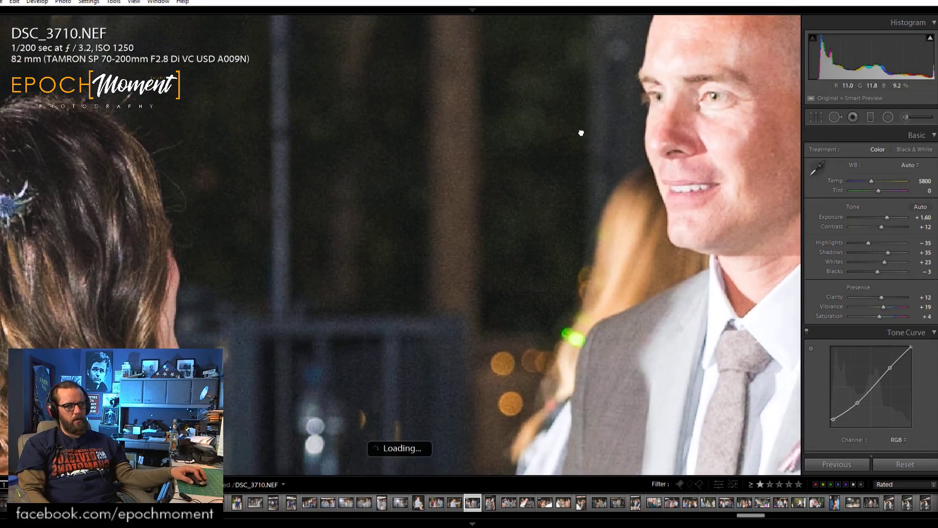
drag(868, 243, 883, 227)
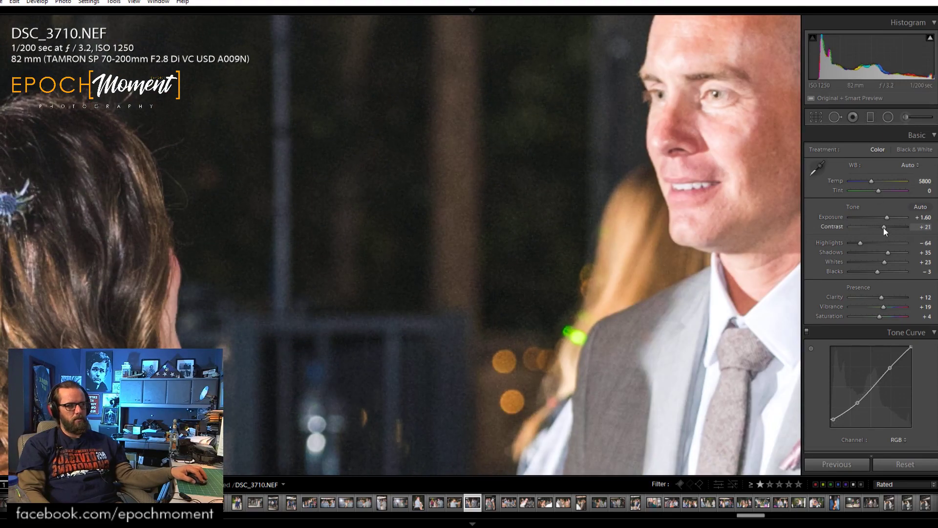
drag(885, 262, 882, 263)
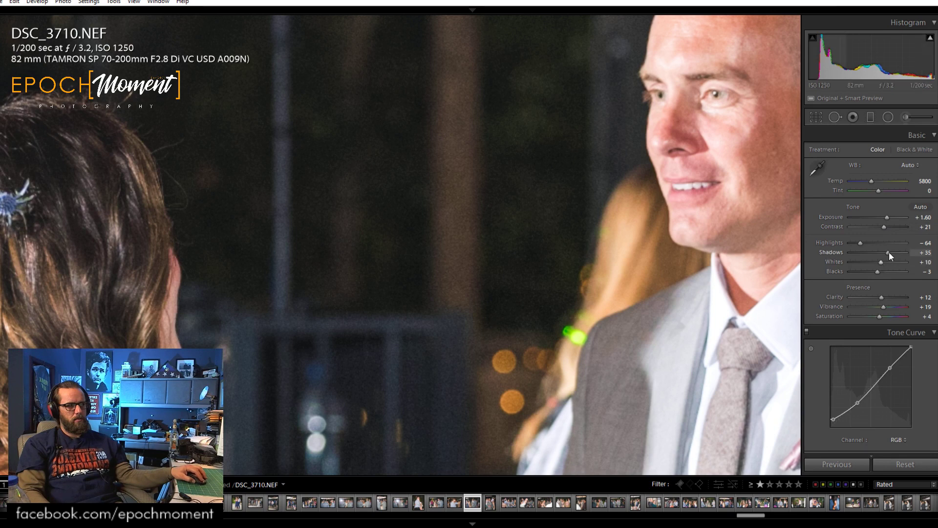
click(251, 331)
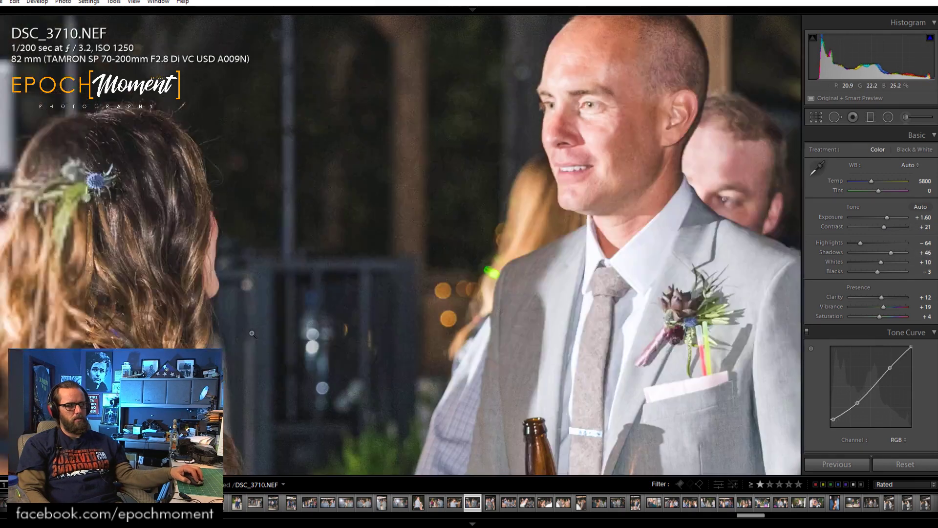
click(243, 187)
drag(243, 195, 251, 377)
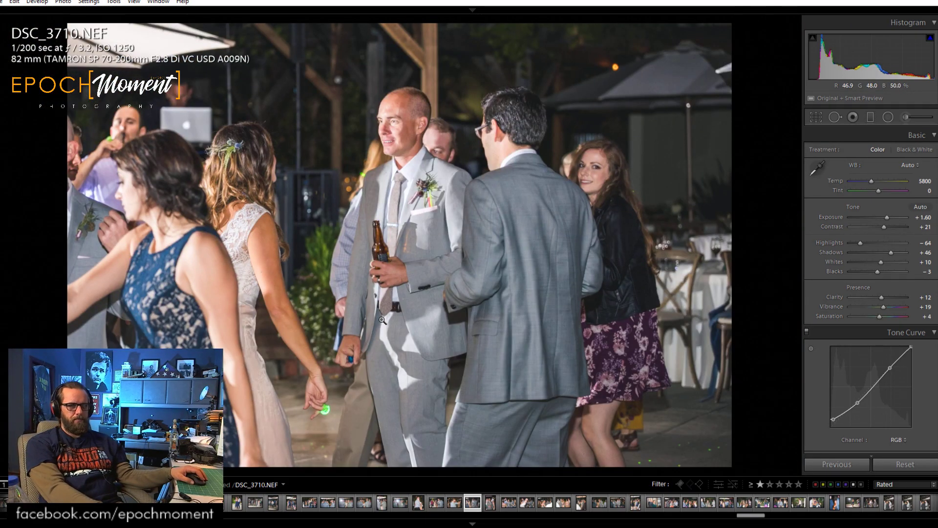
Set DSC_3711's exposure to +0.78, contrast to +23, highlights to −5 and shadows to +62, and inspect the man's face up close.
key(Right)
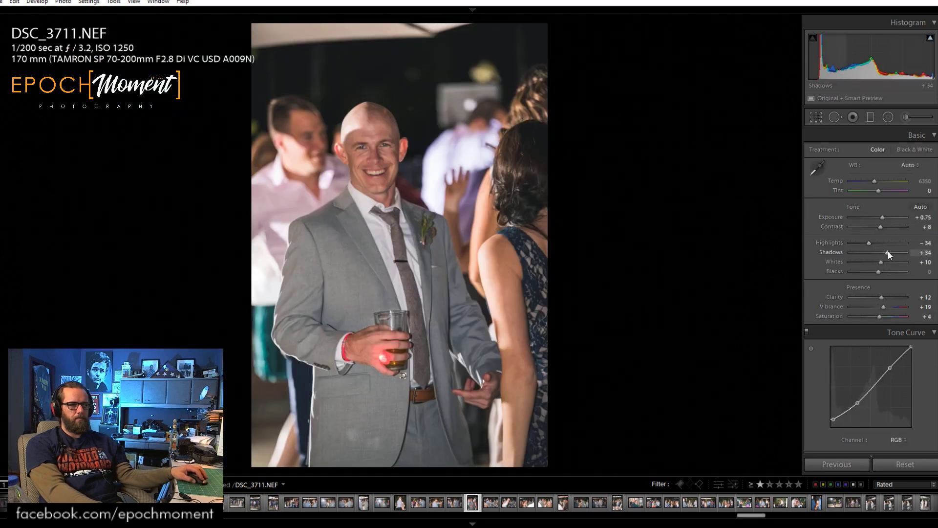
drag(887, 251, 884, 227)
click(374, 163)
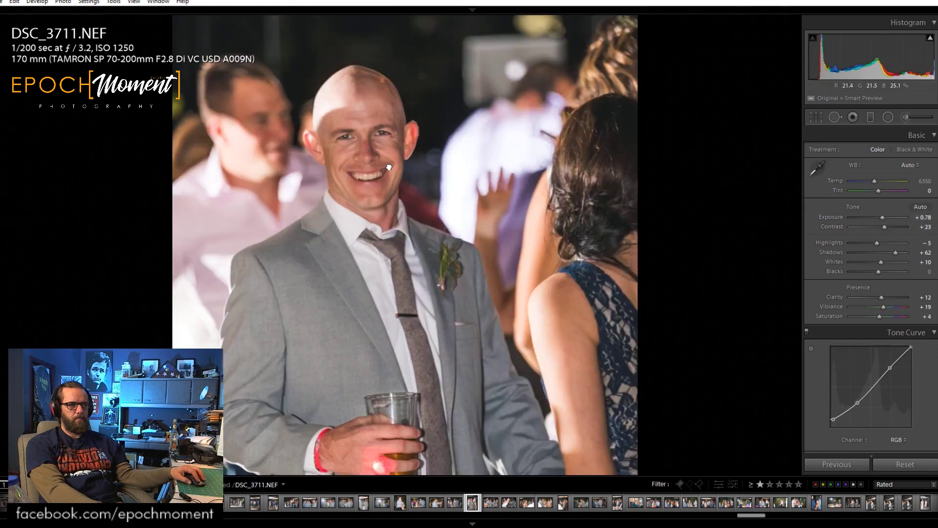
drag(366, 146, 479, 283)
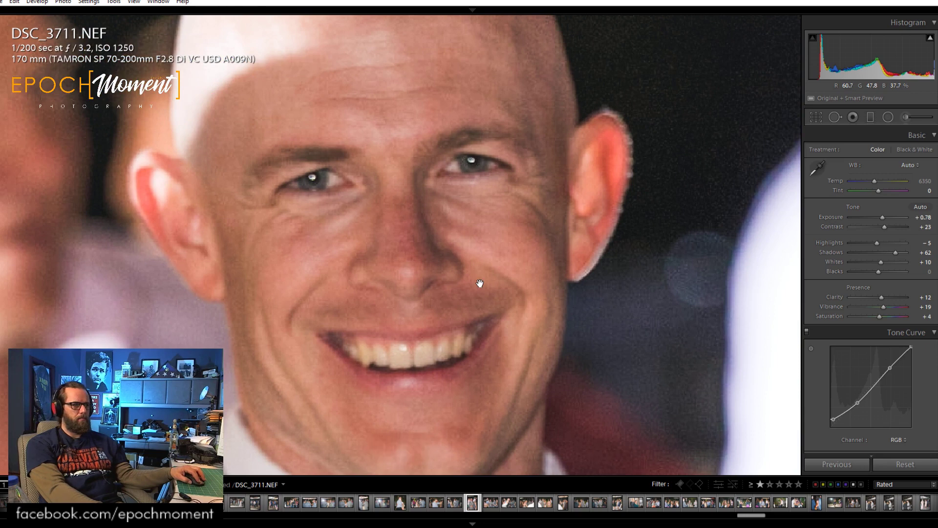
click(479, 283)
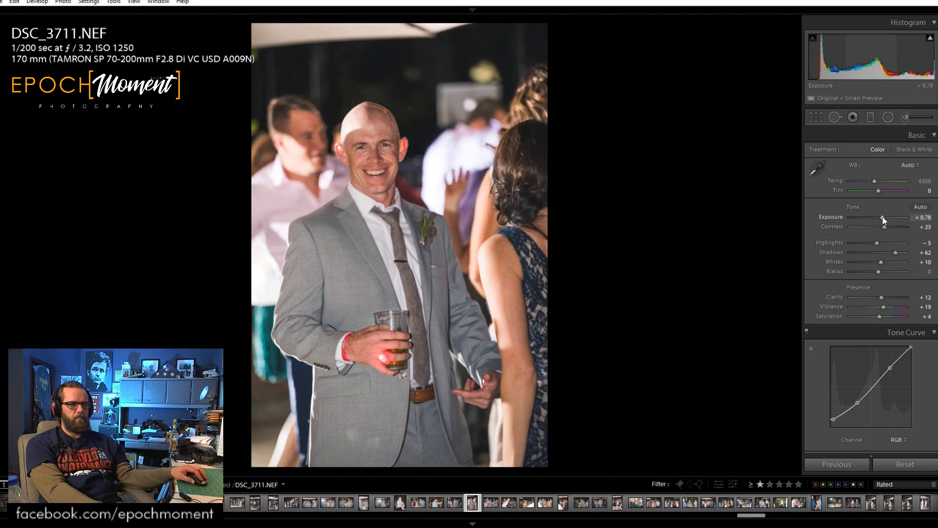
Refine DSC_3711 with exposure +0.97 and highlights −12, inspect the hand holding the glass, and advance to DSC_3713.
drag(882, 217, 875, 244)
click(386, 347)
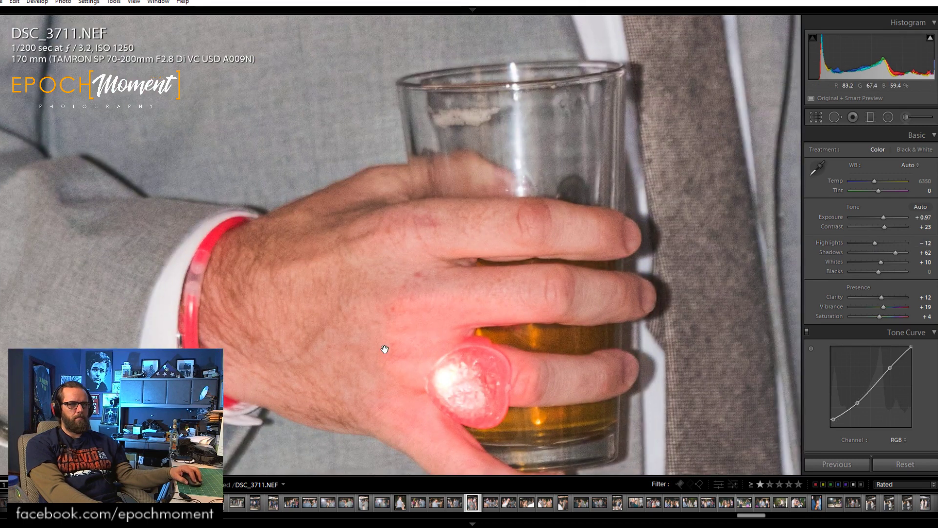
click(385, 349)
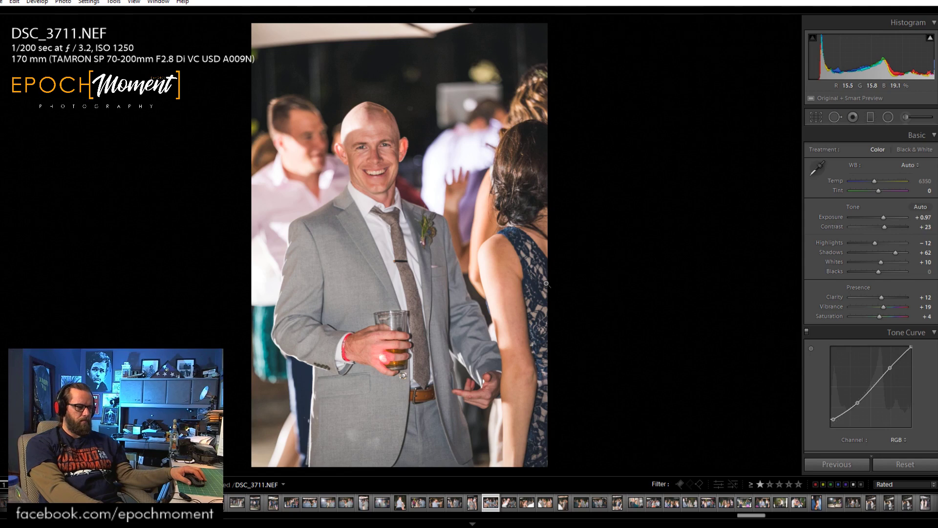
key(Right)
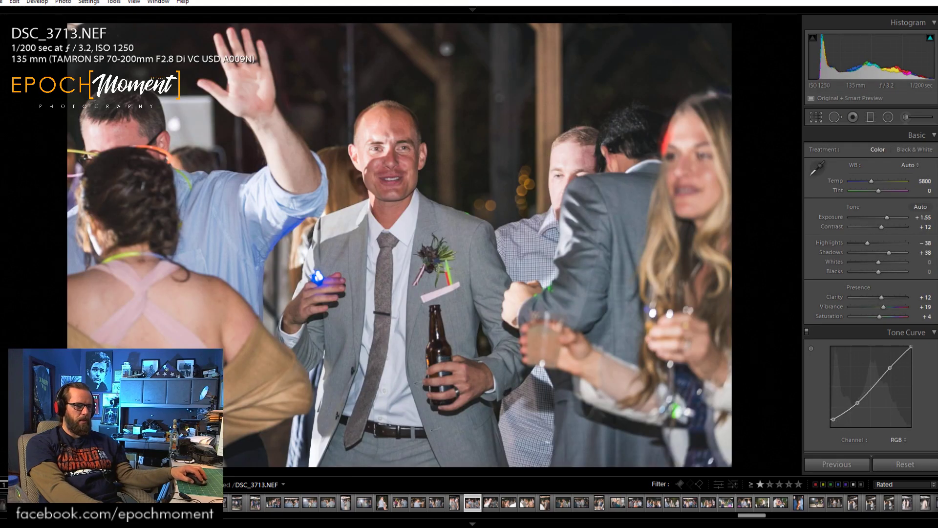
Switch to Amazon and read the related products, customer questions and reviews of the MSI GTX 1060 6G OCV1.
key(alt+Tab)
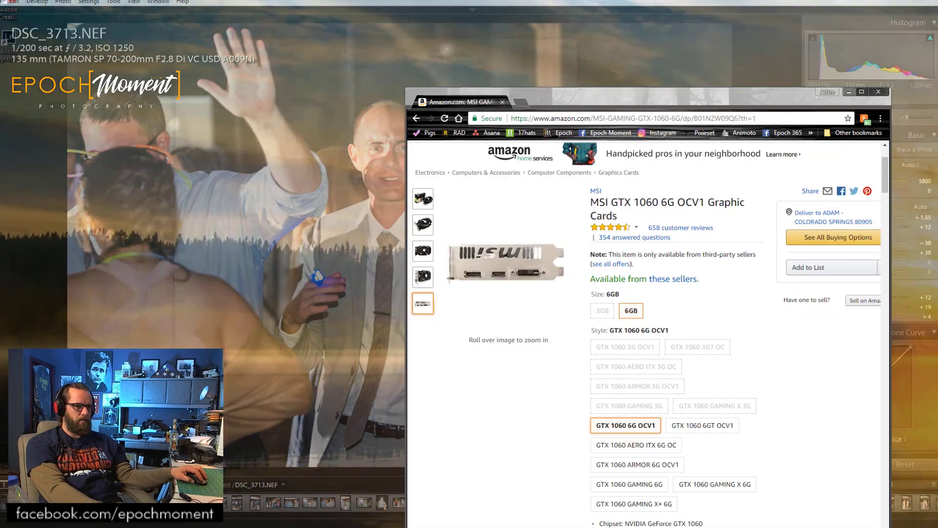
scroll(534, 339, down, 15)
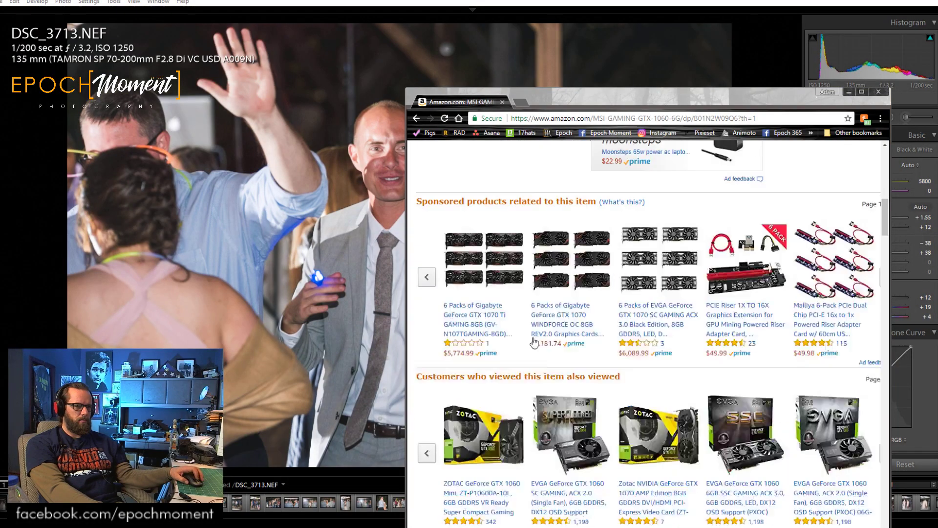
scroll(543, 348, down, 12)
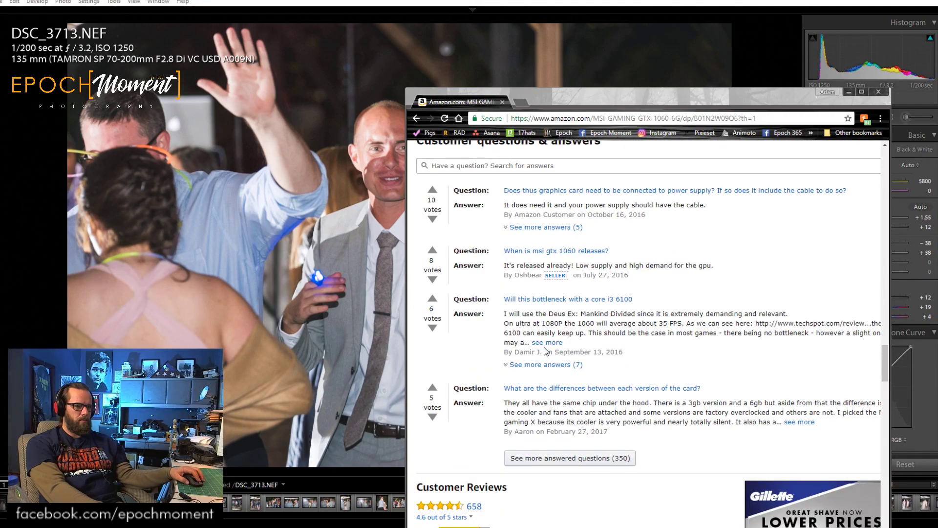
scroll(543, 347, down, 10)
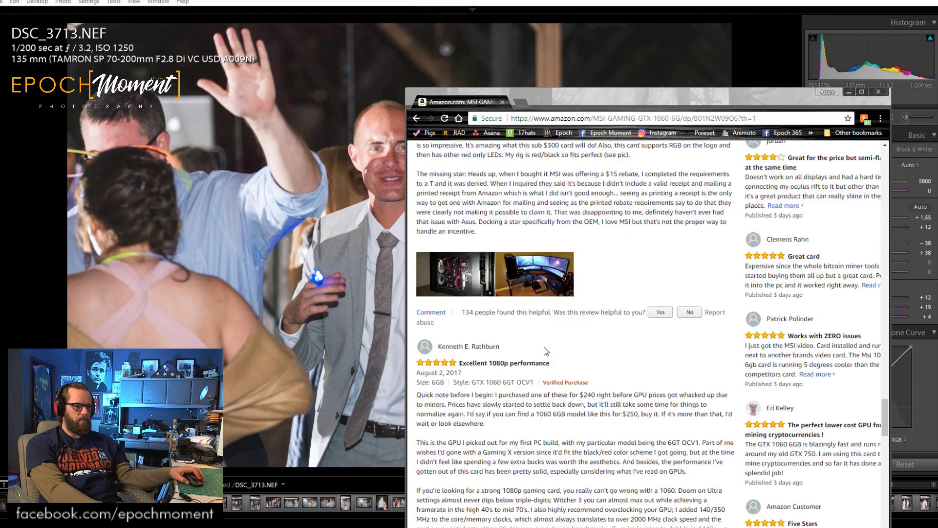
scroll(545, 347, down, 6)
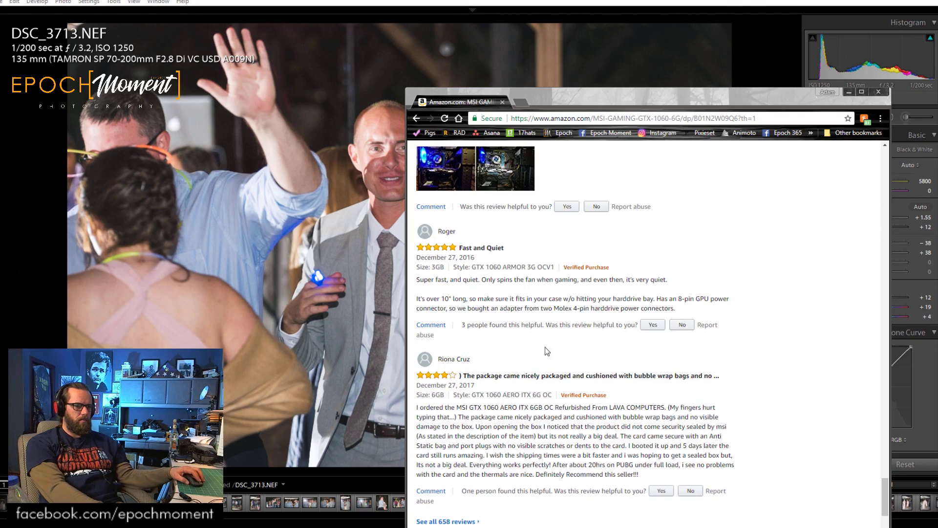
scroll(546, 351, down, 7)
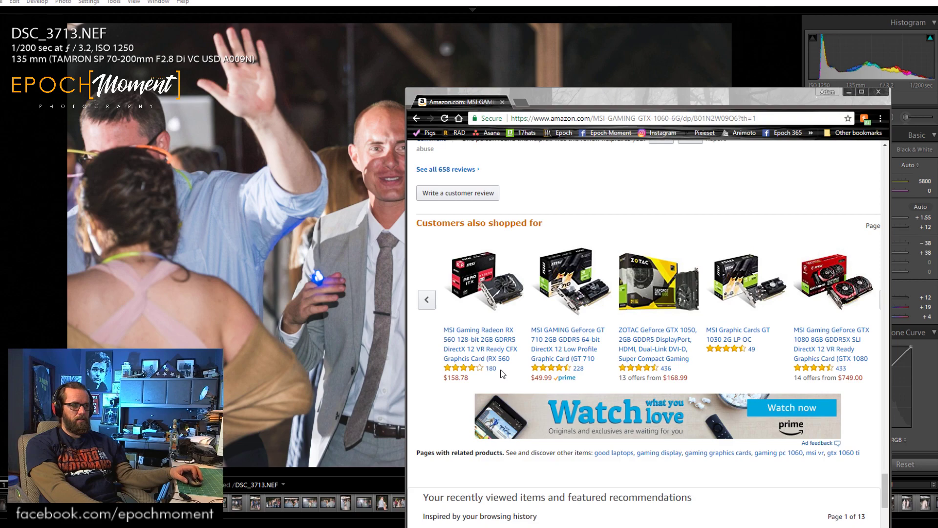
scroll(501, 374, up, 15)
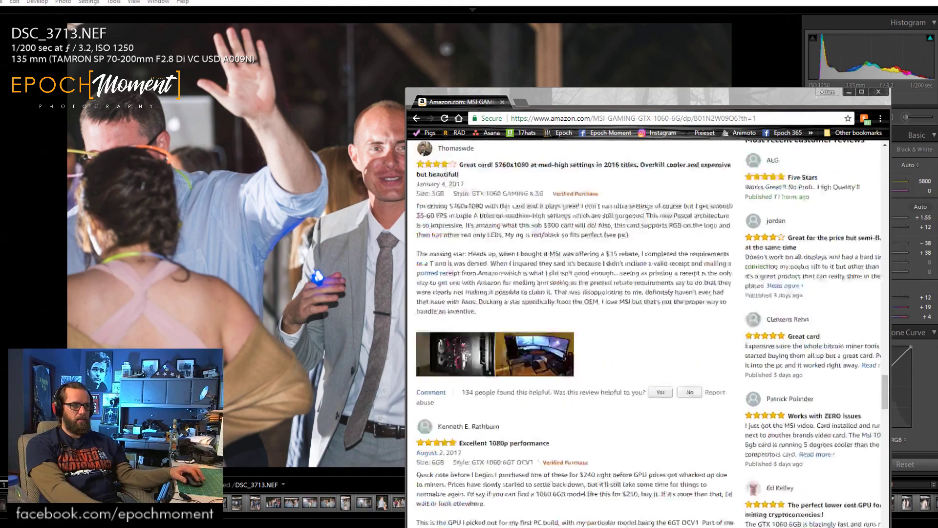
scroll(501, 370, up, 20)
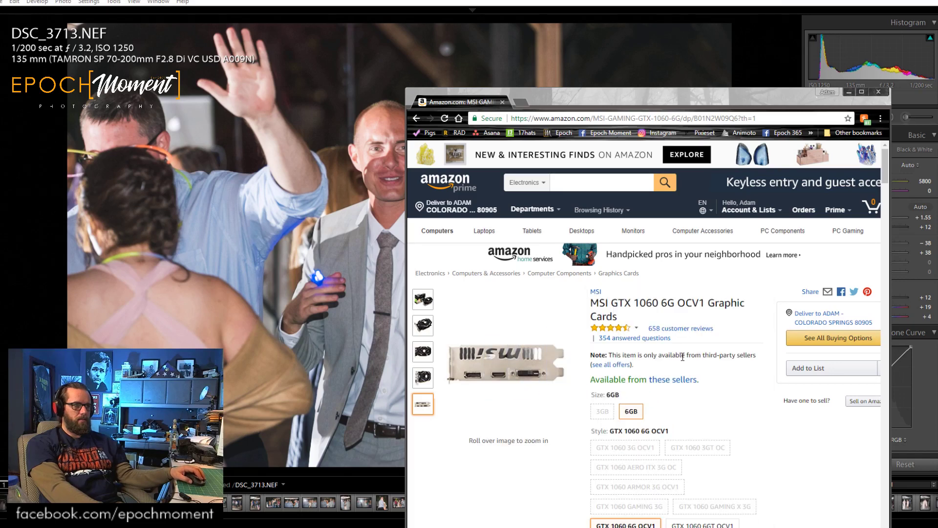
Search Amazon's Electronics department for "nvidia 1070ti".
click(597, 188)
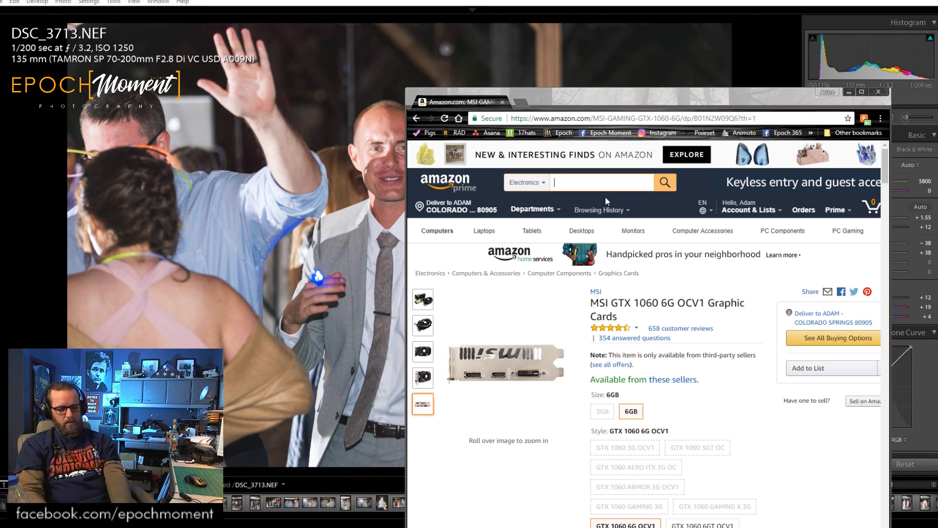
text(nvidia)
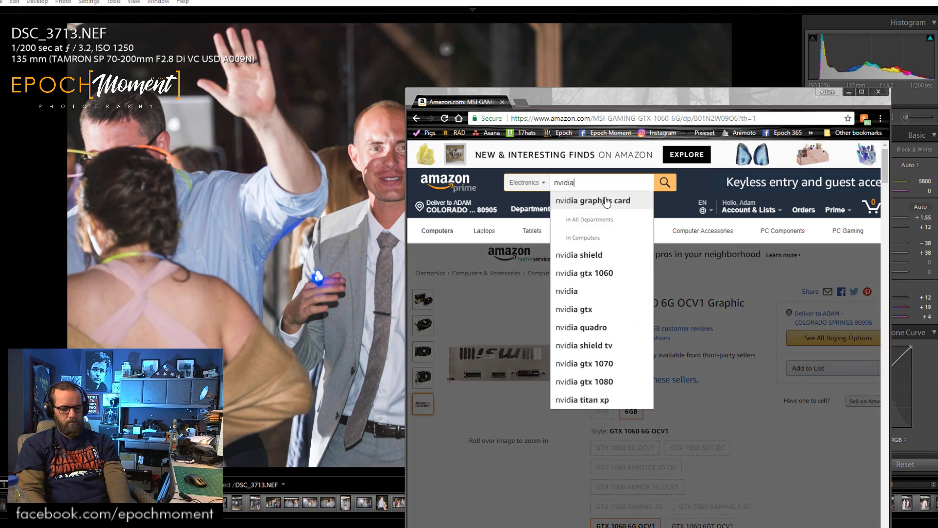
text( 1070)
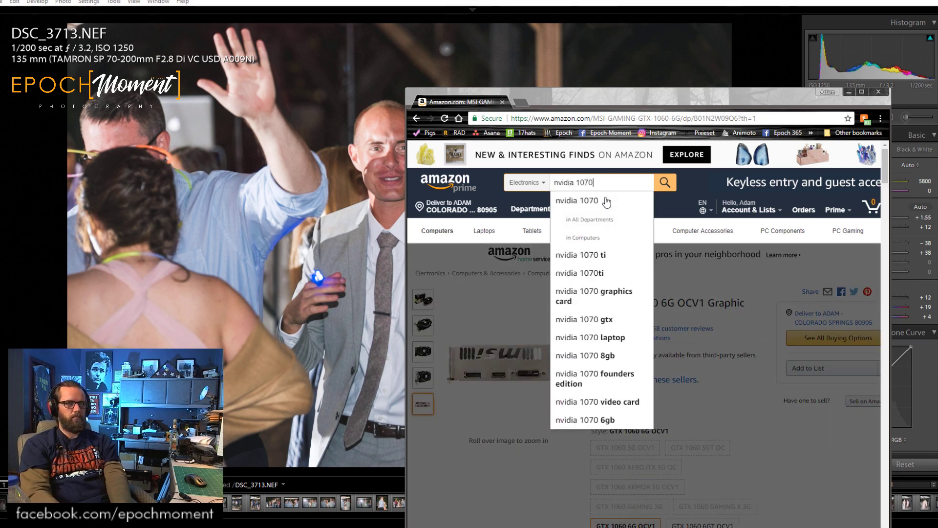
click(588, 273)
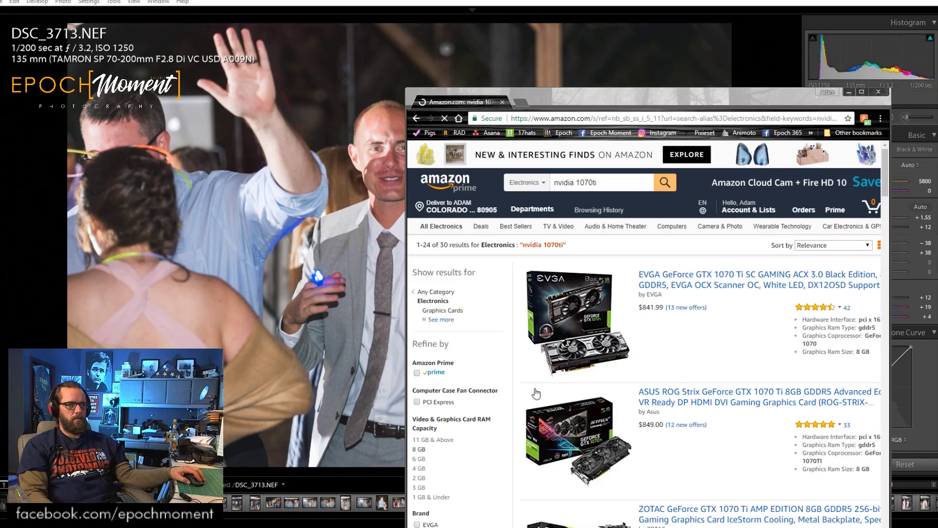
Look through the GTX 1070 Ti search results, comparing the models and prices of the listed graphics cards.
scroll(536, 393, down, 2)
scroll(547, 396, down, 1)
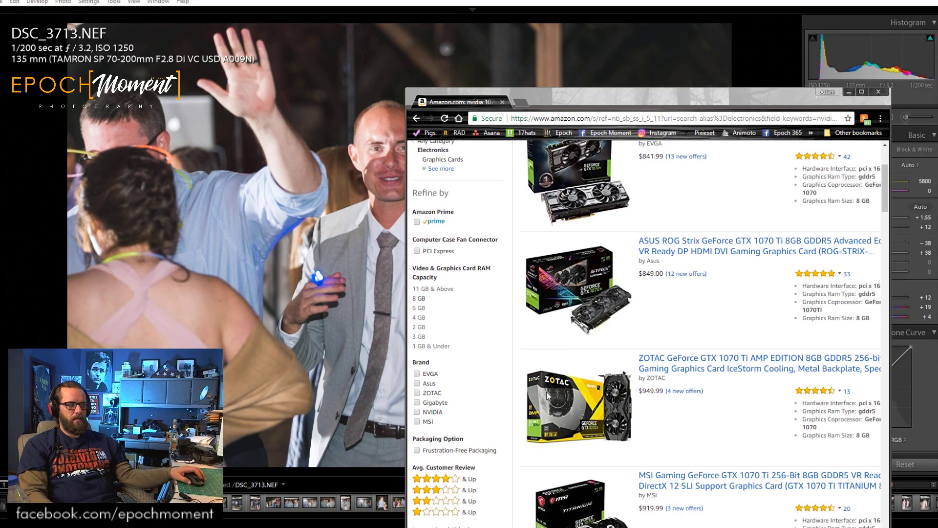
scroll(548, 395, down, 2)
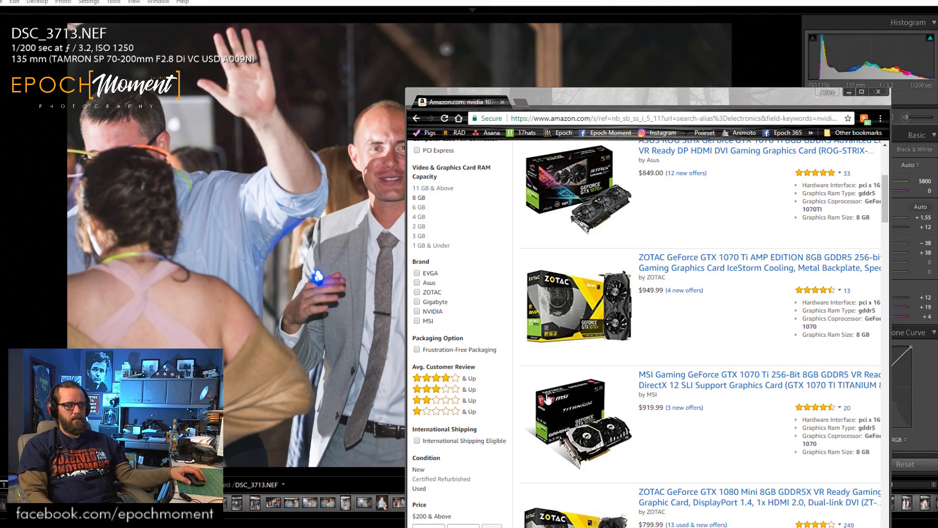
scroll(549, 399, down, 2)
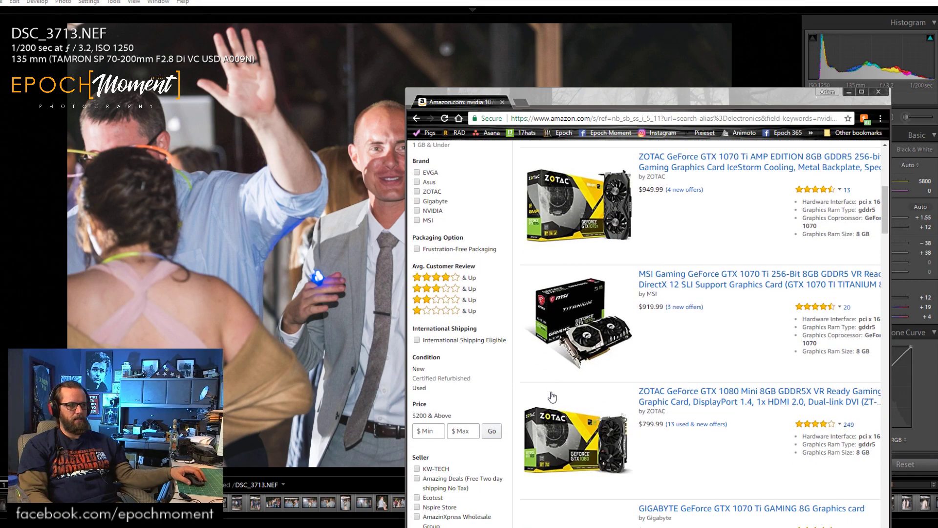
scroll(552, 397, down, 5)
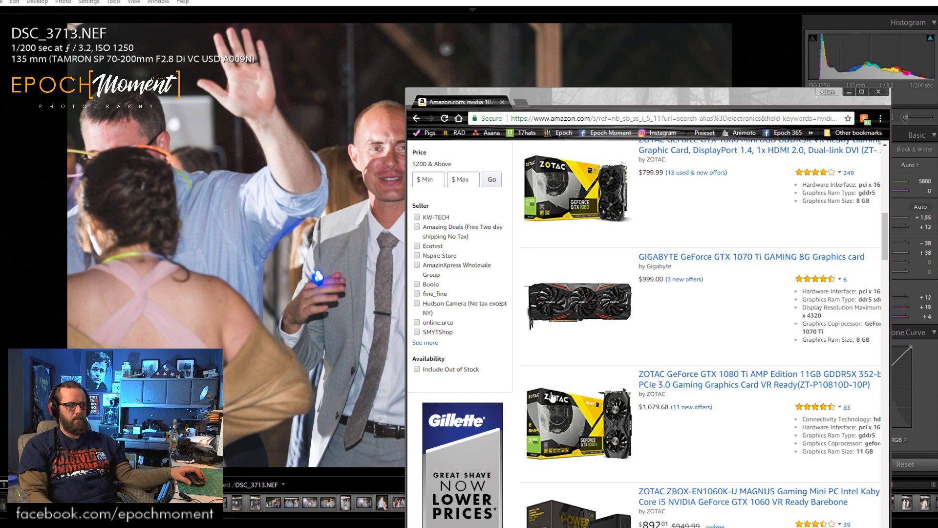
scroll(551, 397, down, 2)
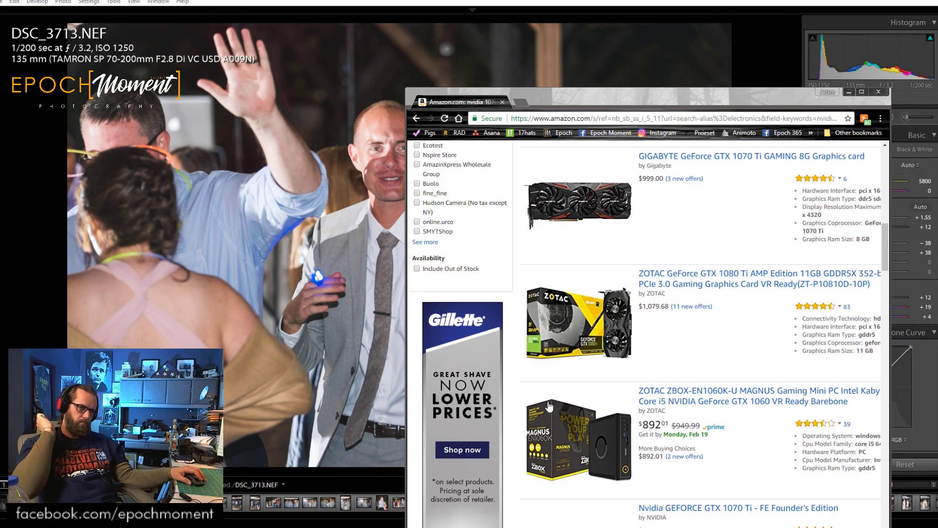
scroll(549, 405, down, 6)
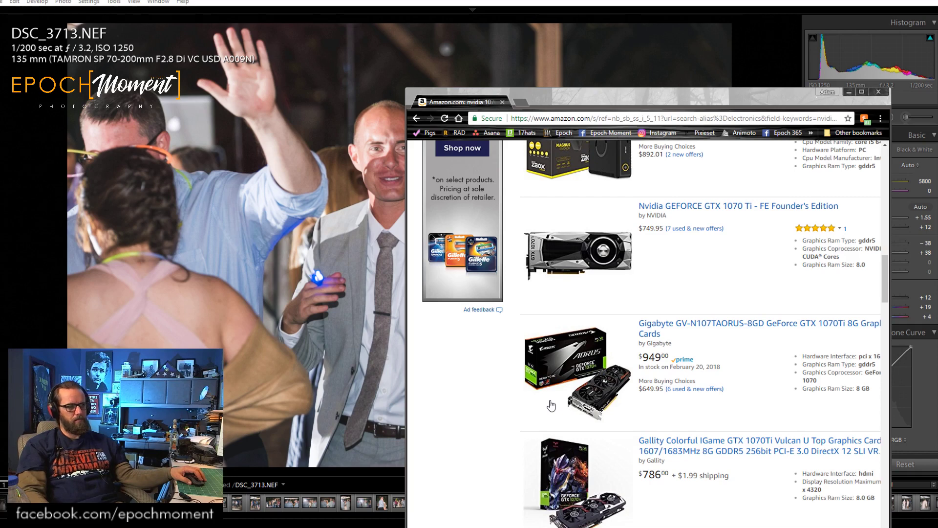
Browse the remaining "nvidia 1070ti" results through the recommendations at the end of the page, comparing card models, sellers and prices.
scroll(551, 406, down, 3)
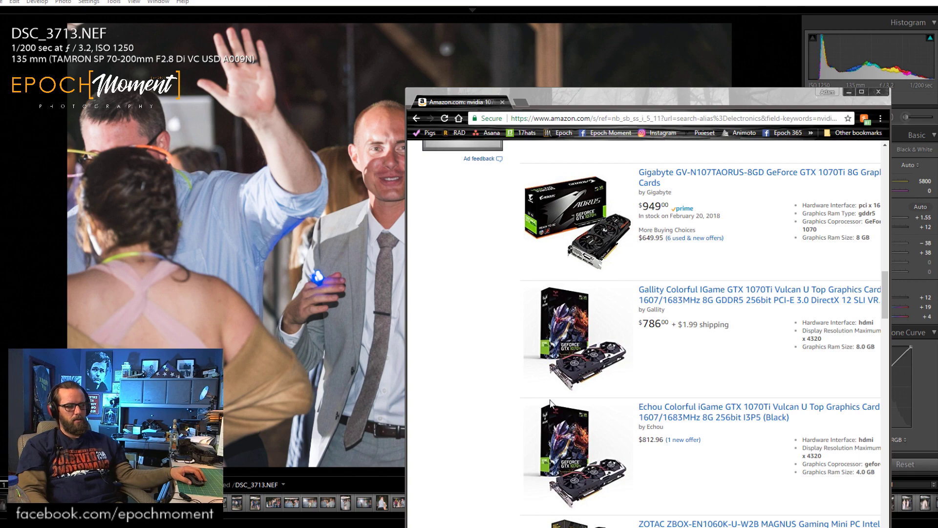
scroll(551, 403, up, 12)
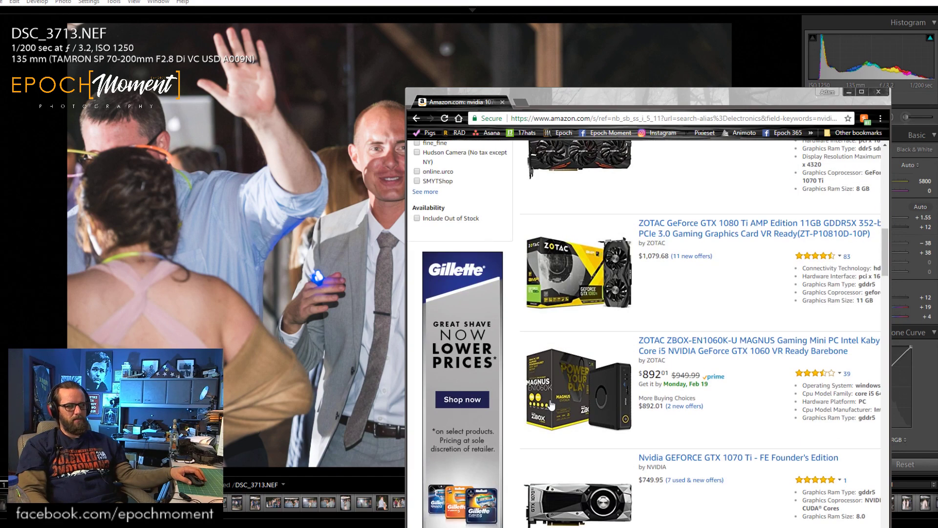
scroll(551, 405, up, 1)
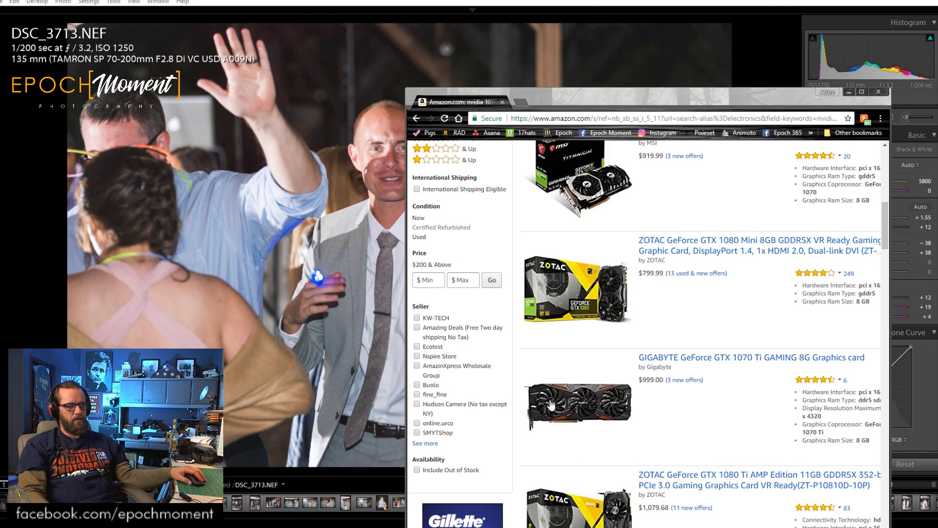
scroll(550, 403, down, 15)
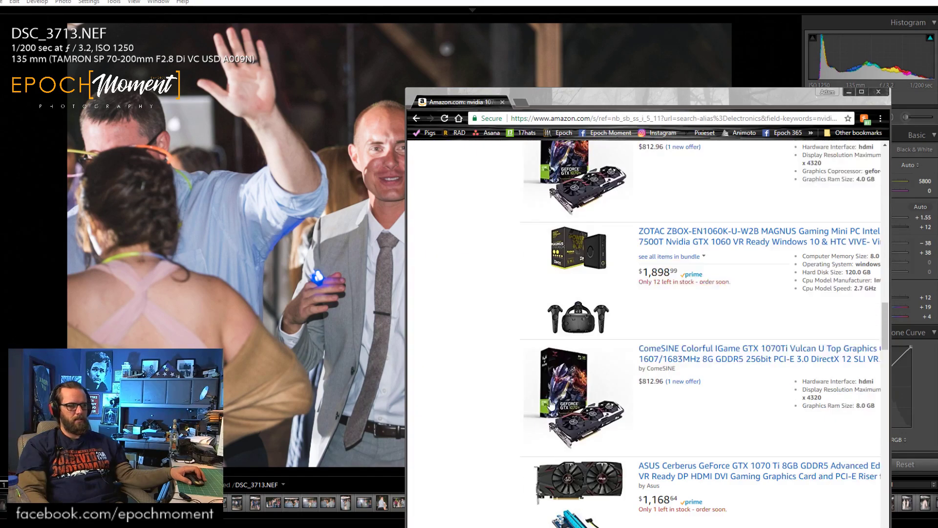
scroll(550, 403, down, 3)
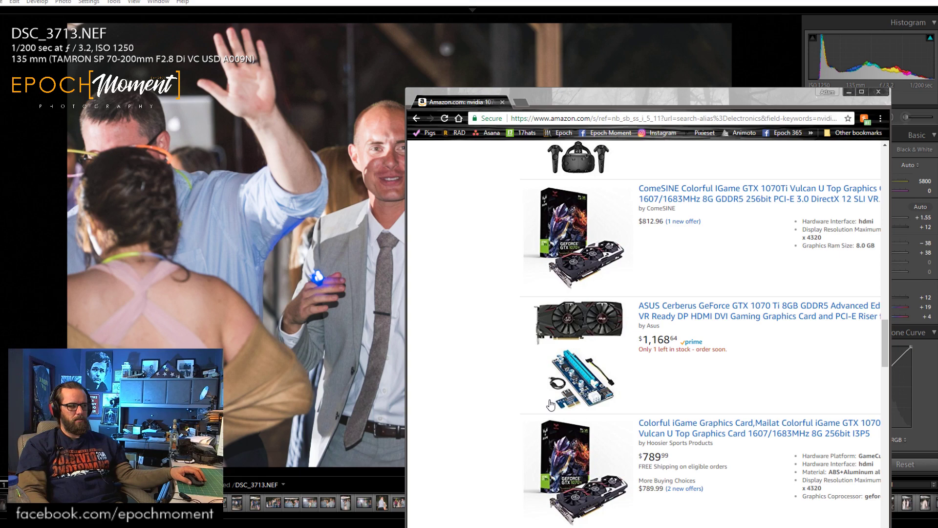
scroll(551, 405, down, 5)
scroll(550, 401, down, 4)
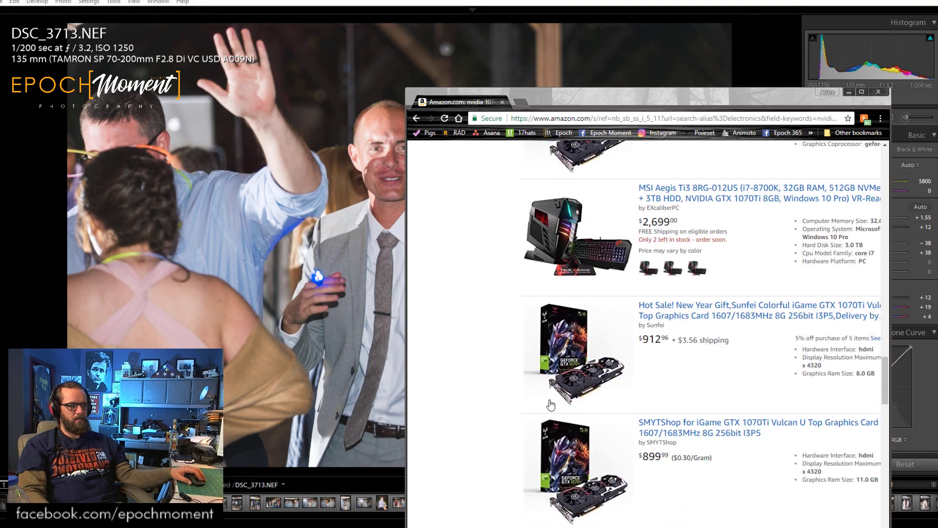
scroll(550, 403, down, 4)
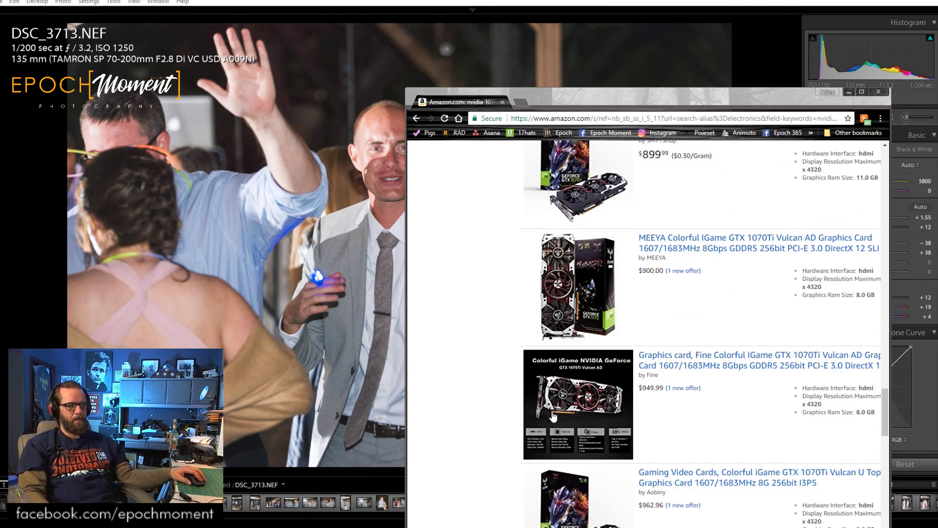
scroll(552, 415, down, 6)
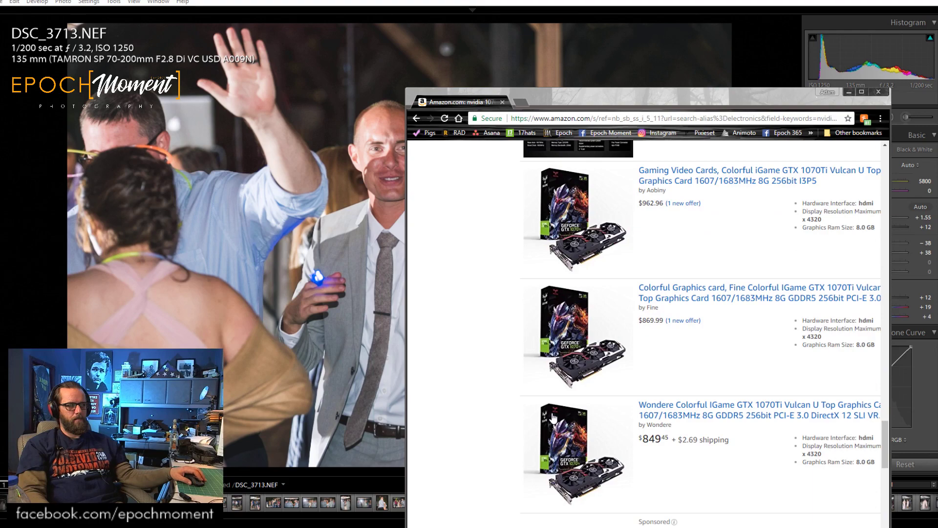
scroll(553, 416, down, 6)
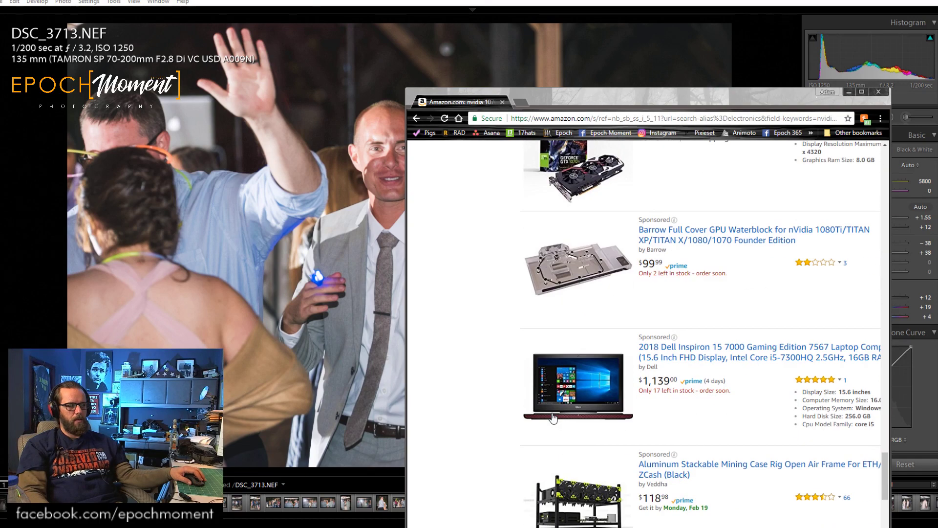
scroll(553, 416, down, 5)
scroll(573, 411, down, 5)
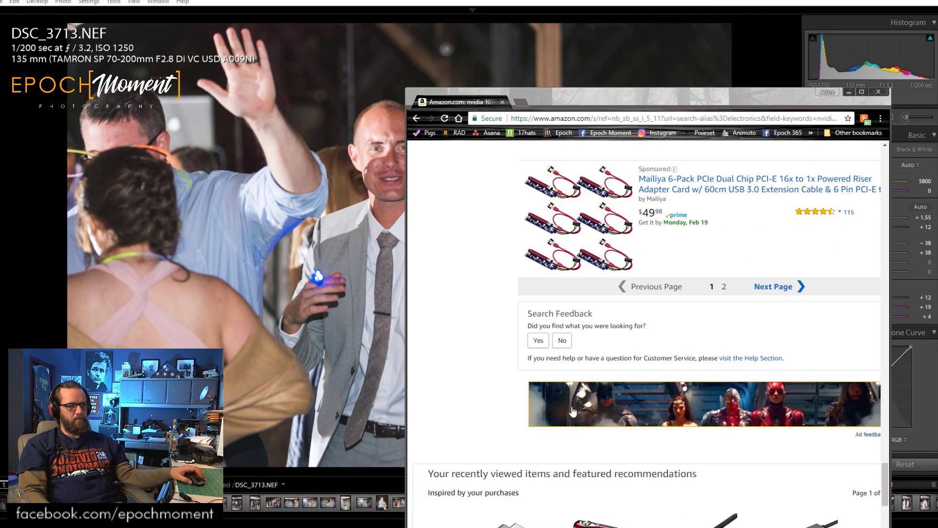
scroll(572, 411, down, 5)
scroll(579, 408, down, 4)
scroll(579, 409, up, 5)
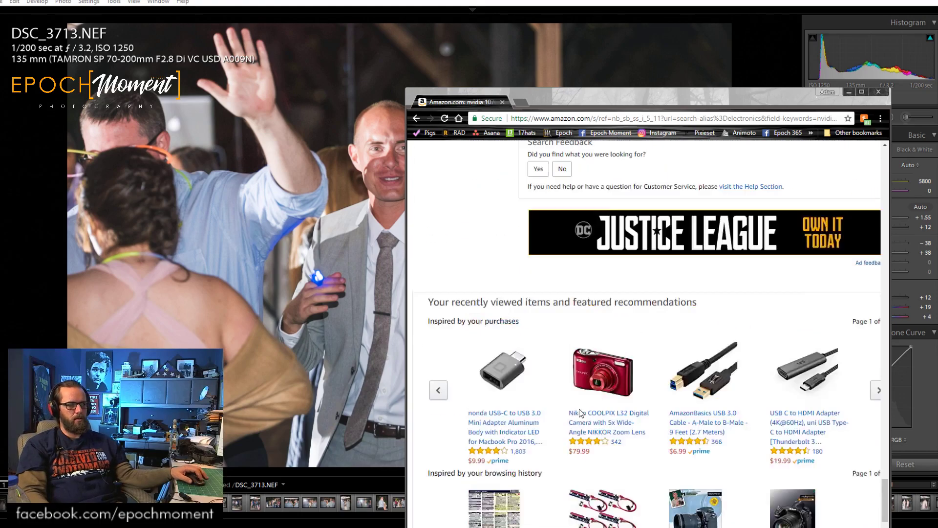
Recheck the Colorful iGame GTX 1070Ti listings and their prices, and return to the start of the results.
scroll(579, 408, up, 15)
scroll(579, 406, down, 5)
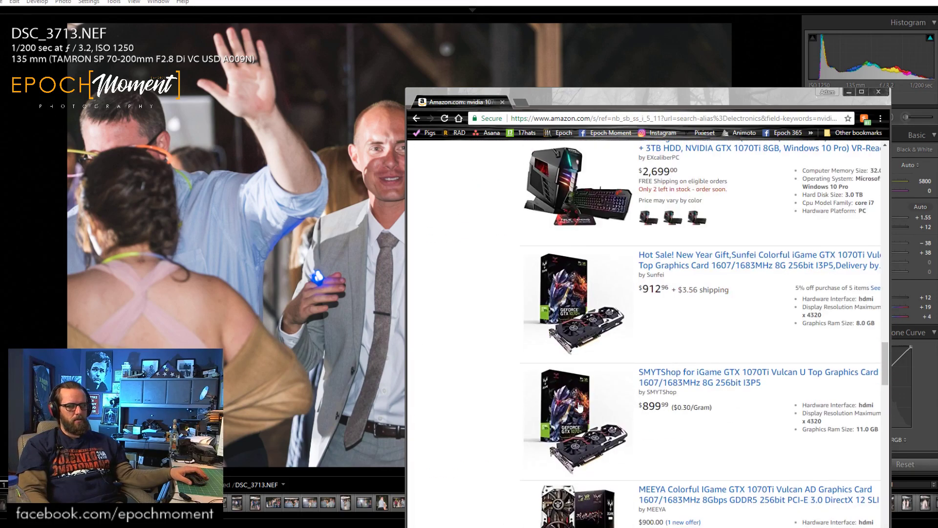
scroll(579, 405, down, 10)
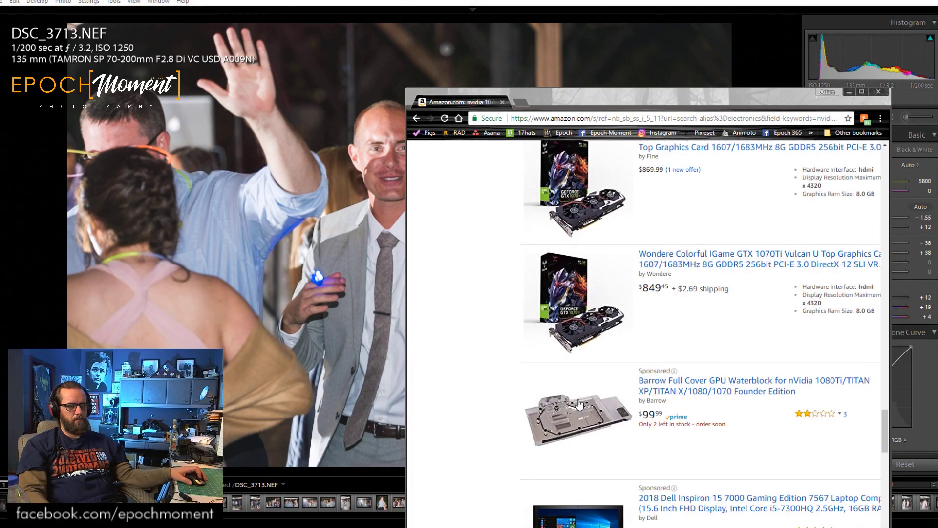
scroll(579, 403, up, 1)
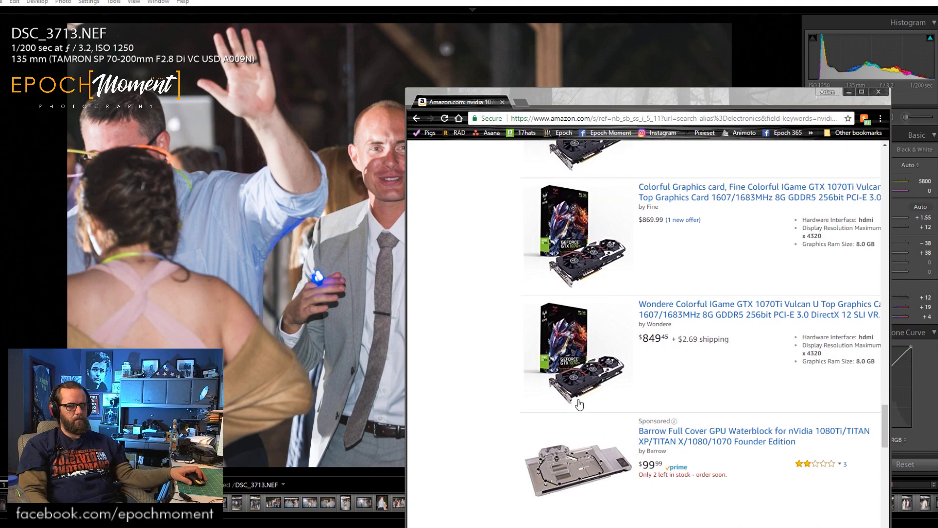
scroll(578, 403, up, 15)
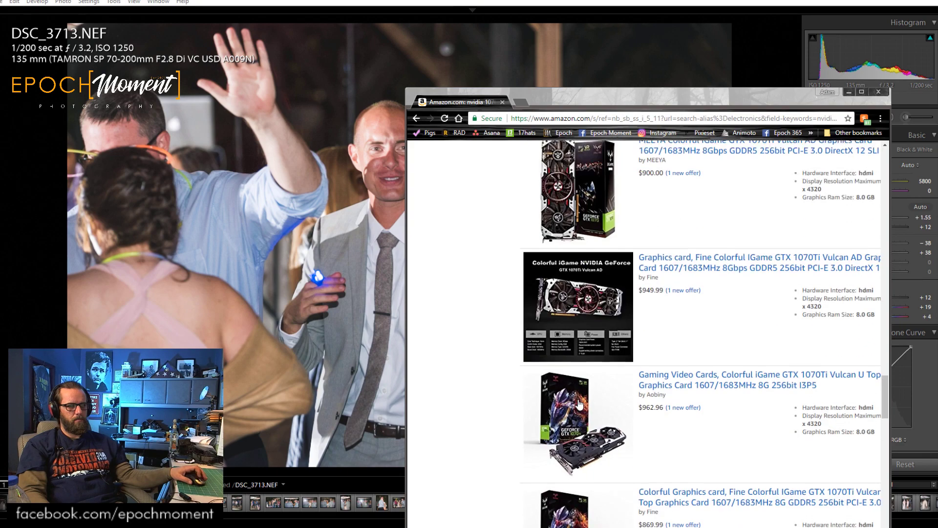
scroll(579, 404, up, 5)
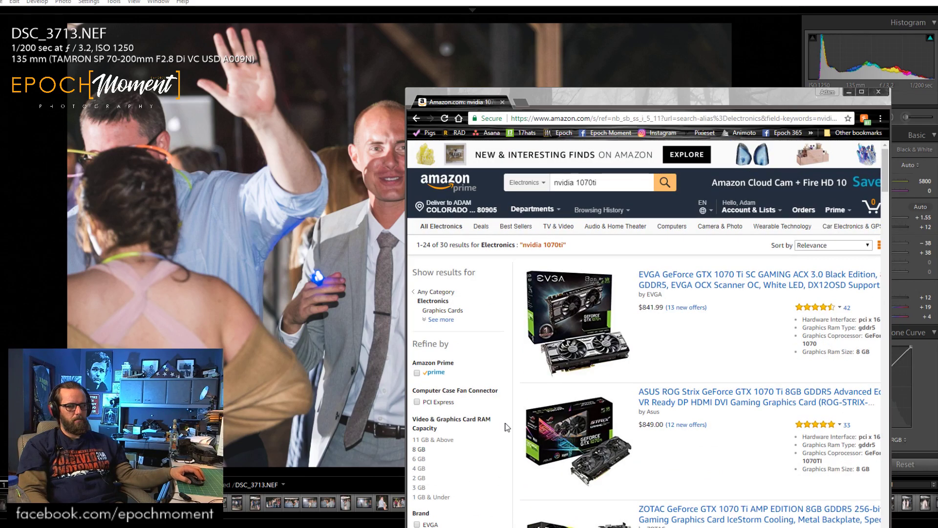
Search Amazon's Electronics department for "nvidia 1060".
scroll(507, 426, down, 1)
scroll(557, 435, up, 1)
drag(589, 183, 585, 182)
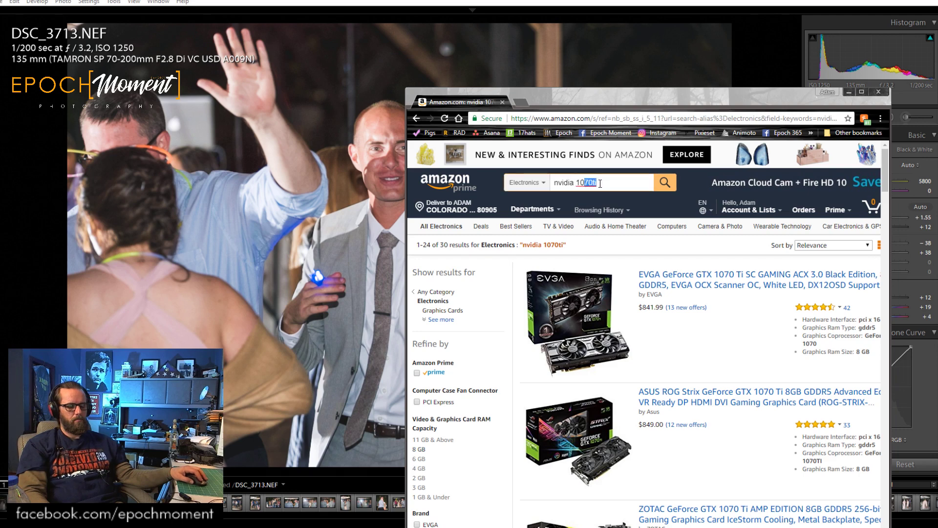
text(60)
key(Return)
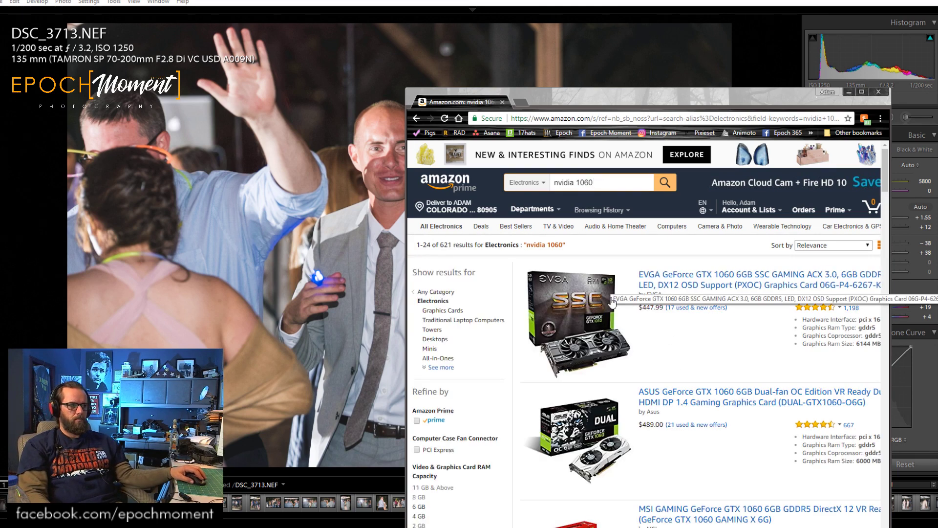
Open the EVGA GeForce GTX 1060 6GB SSC Gaming listing and review its options, specifications and the related graphics cards.
click(612, 302)
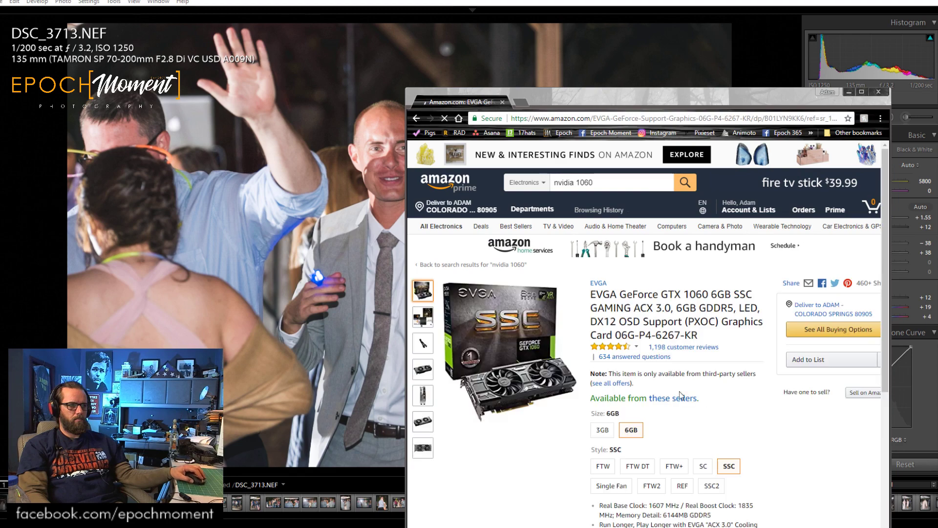
scroll(562, 373, down, 5)
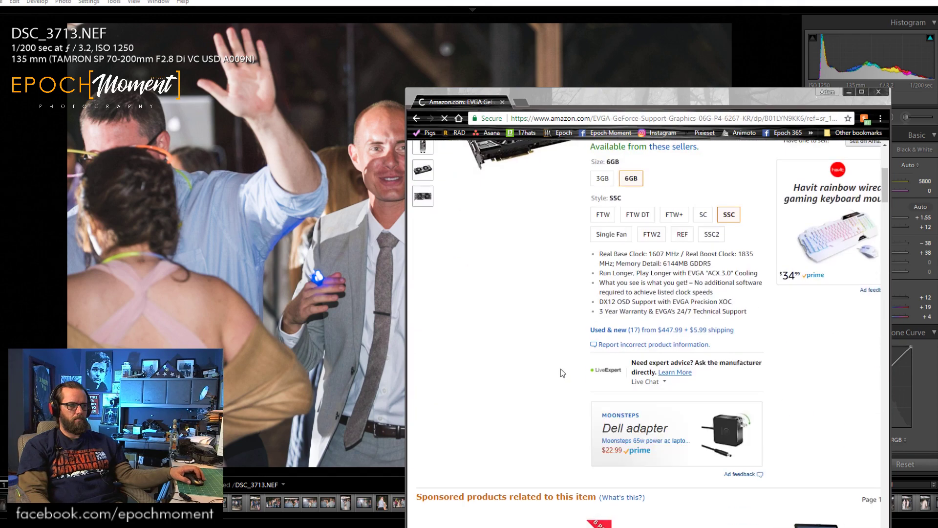
scroll(561, 373, up, 3)
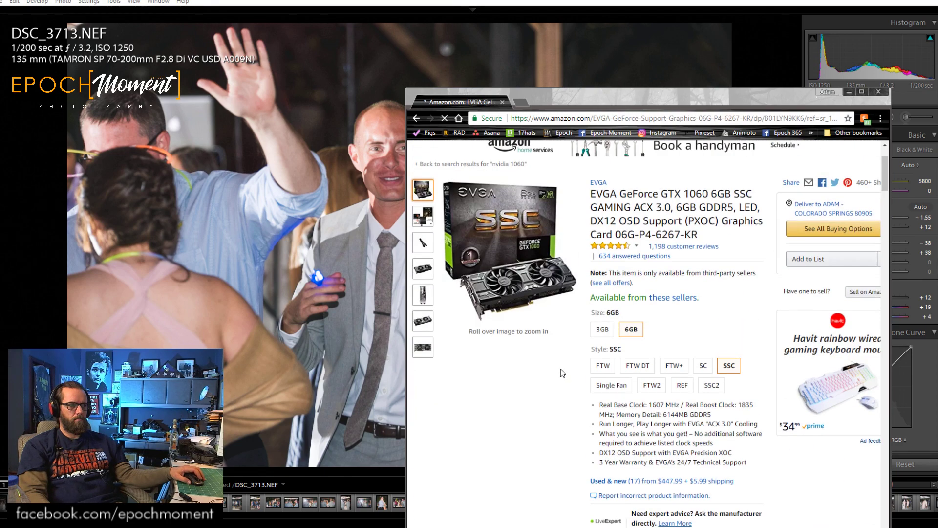
scroll(562, 373, up, 1)
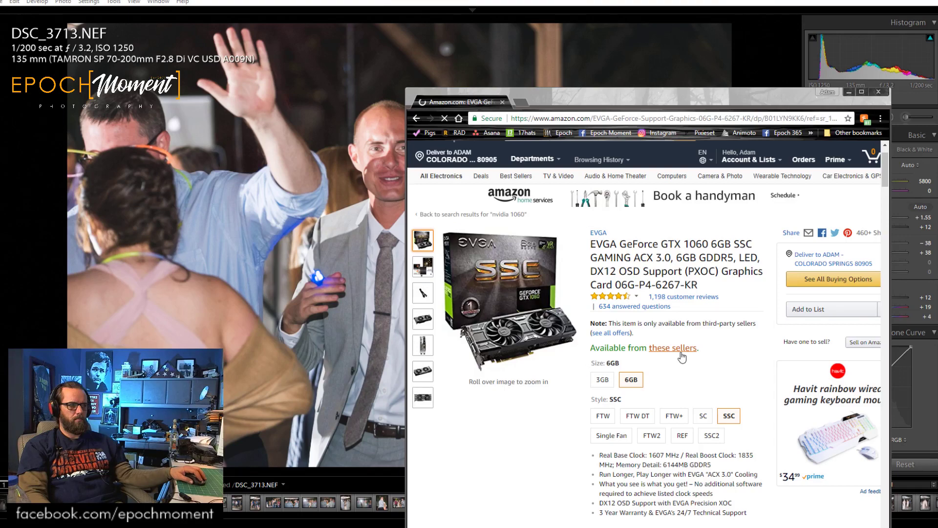
scroll(562, 373, down, 2)
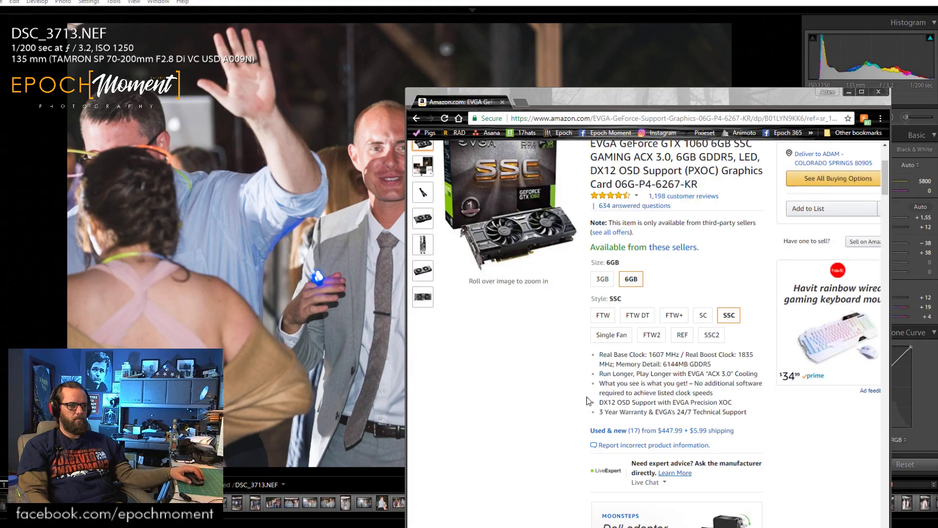
scroll(562, 385, down, 4)
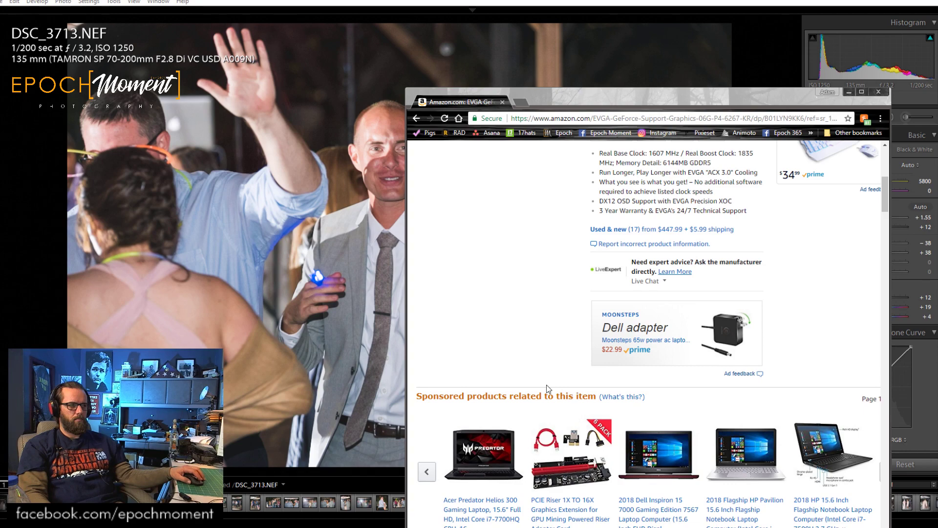
scroll(547, 389, down, 8)
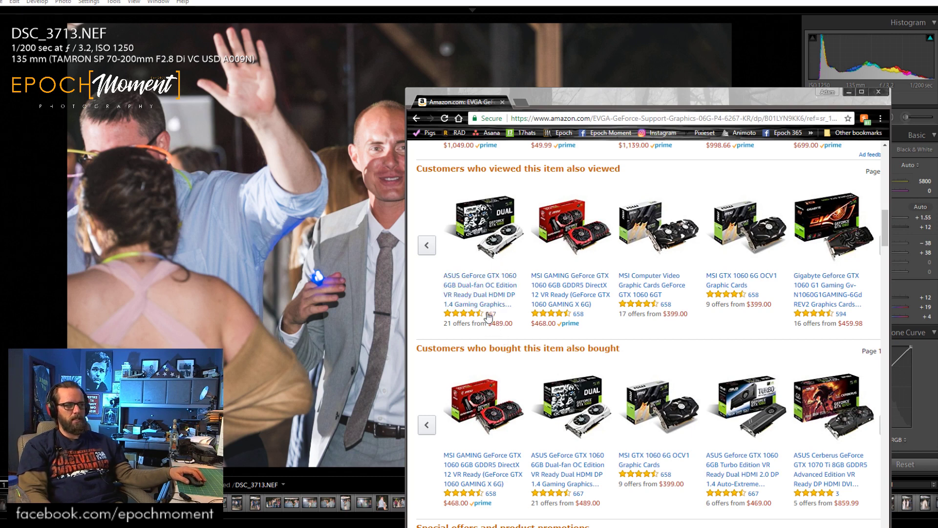
scroll(488, 325, down, 1)
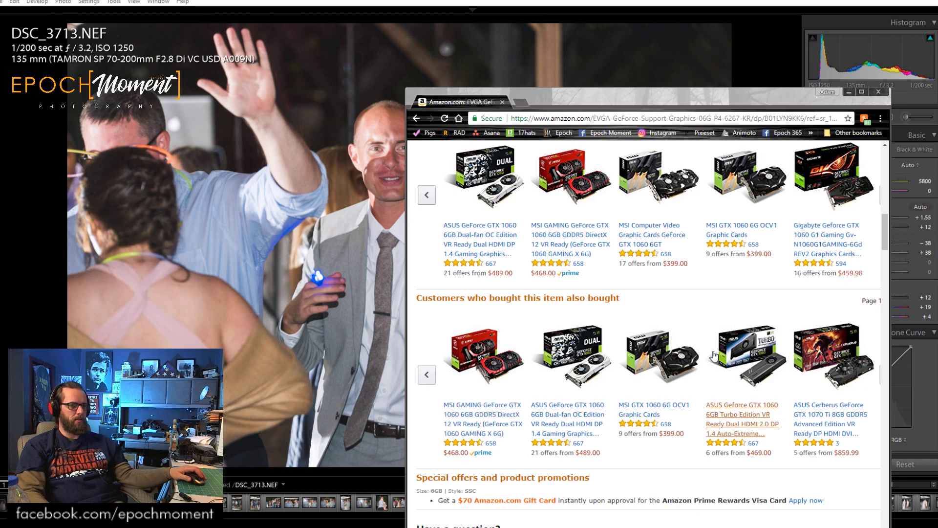
Open the related ASUS GeForce GTX 1060 6GB Dual-fan OC Edition and examine its product images, features and related cards.
scroll(491, 291, up, 1)
click(491, 291)
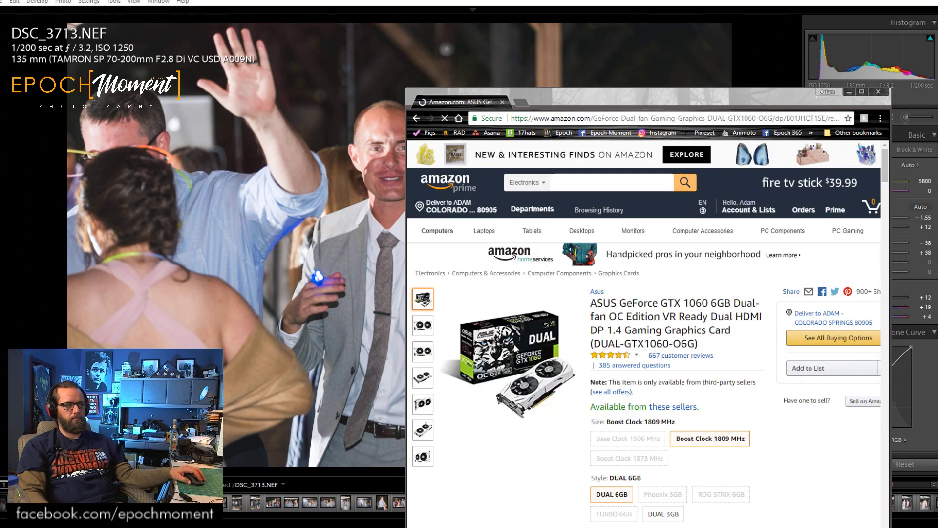
scroll(513, 341, down, 2)
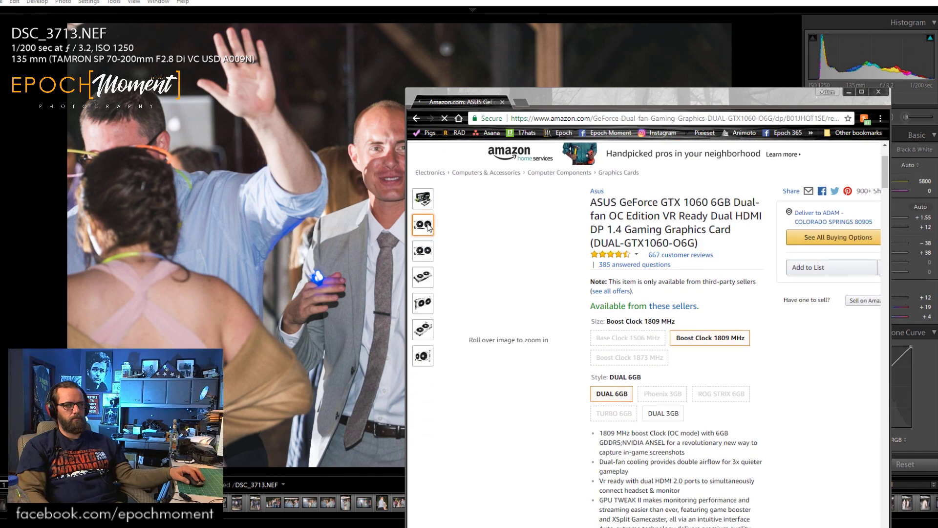
mouse_move(426, 253)
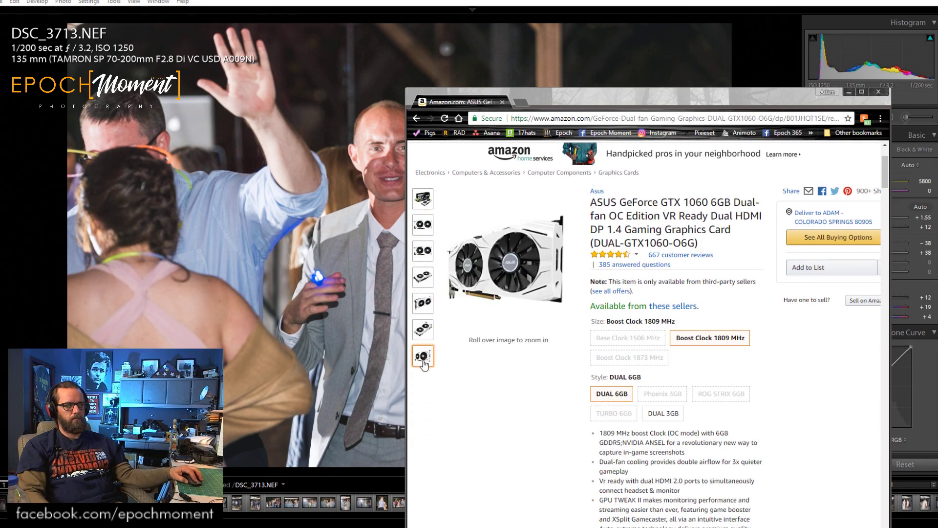
scroll(633, 382, down, 3)
scroll(633, 382, down, 10)
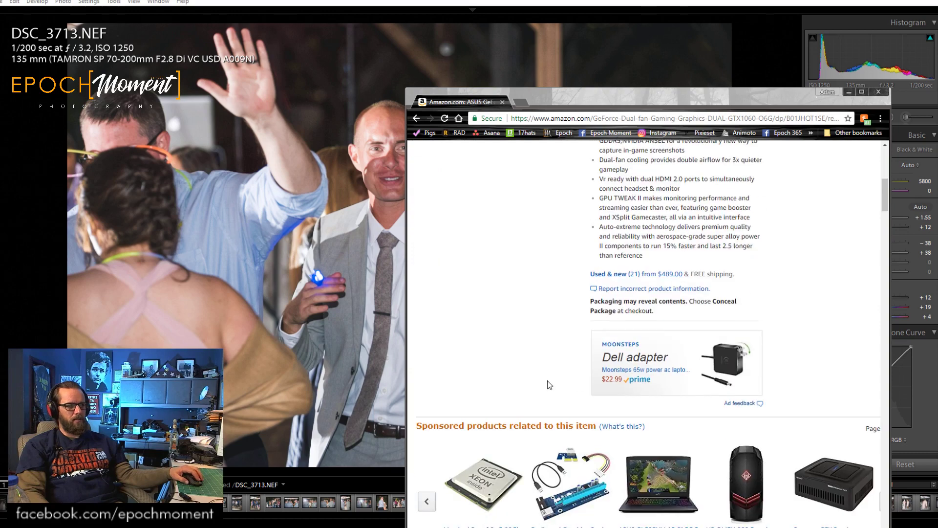
scroll(548, 389, down, 4)
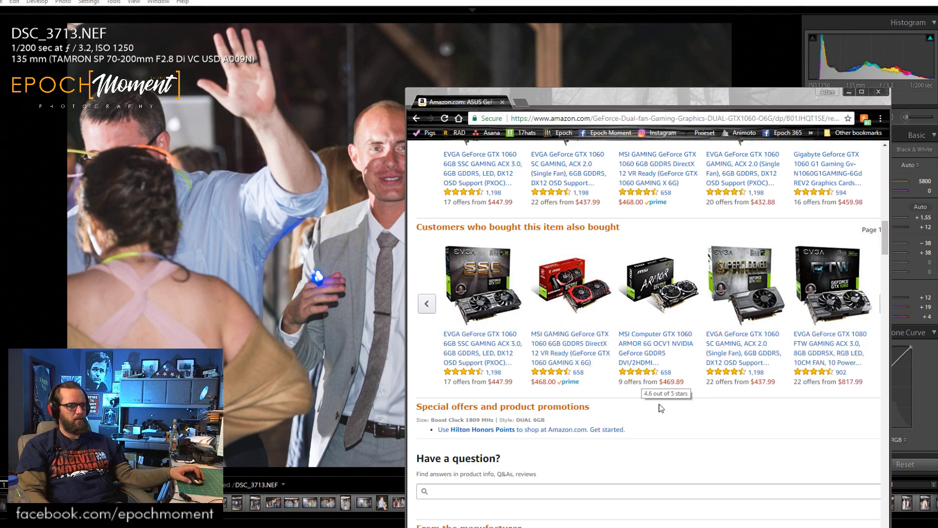
Open the related EVGA GeForce GTX 1080 FTW Gaming card and read its style options, boost clock sizes and specifications.
click(831, 305)
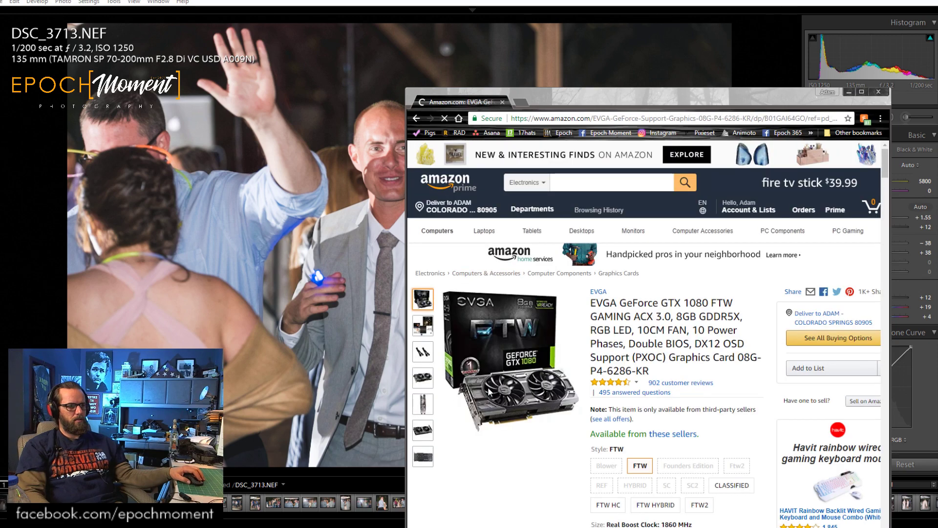
scroll(489, 391, down, 4)
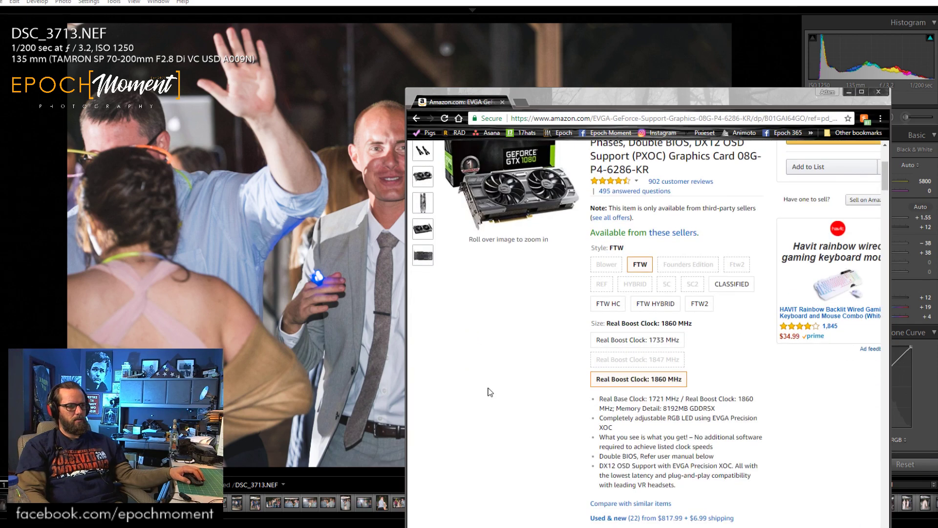
scroll(490, 392, down, 2)
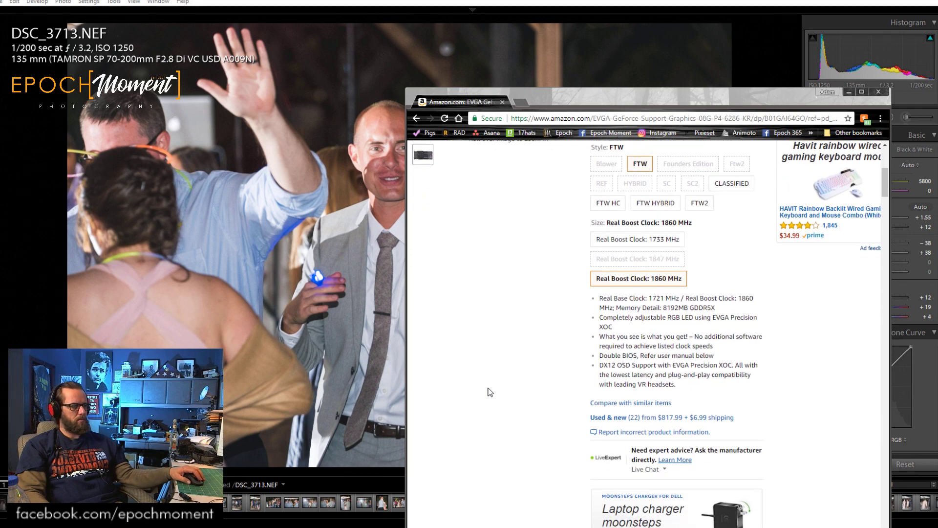
scroll(490, 392, down, 3)
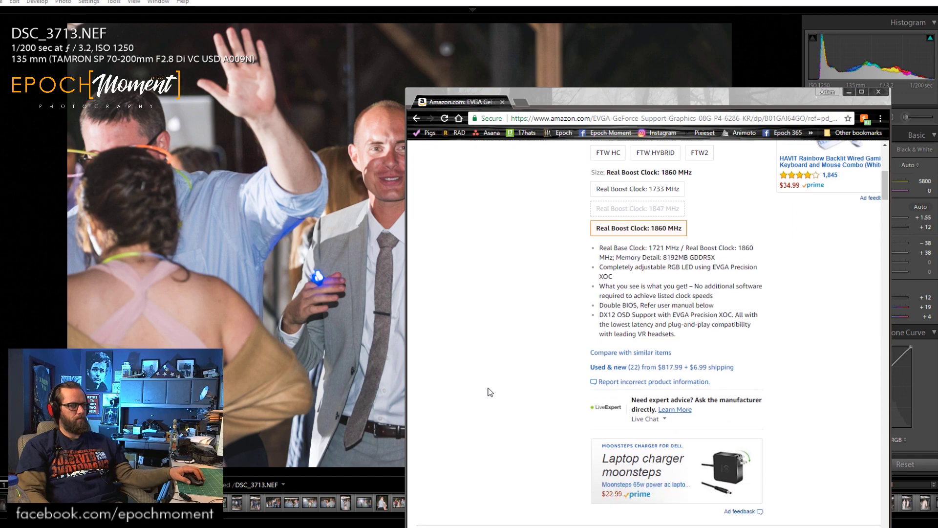
Return to the ASUS GeForce GTX 1060 Dual-fan listing, read its manufacturer description and features, and switch back to Lightroom.
scroll(580, 396, up, 10)
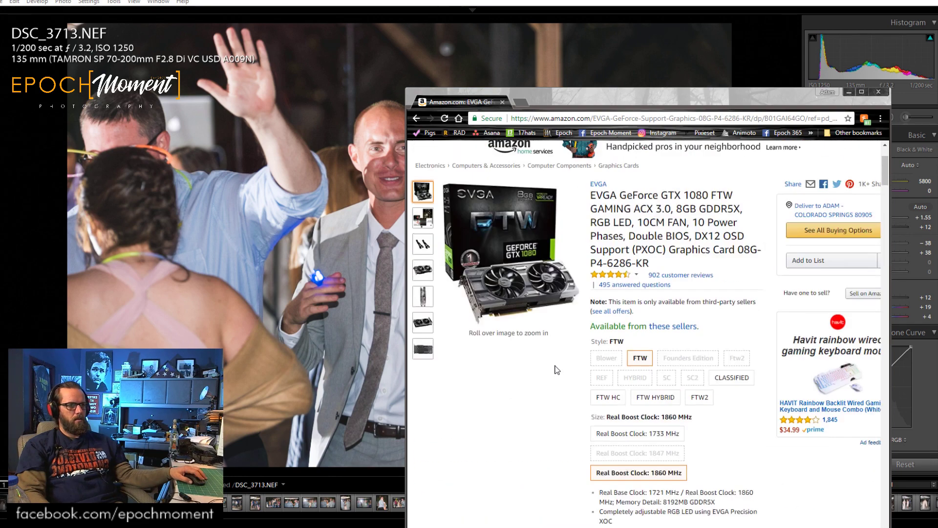
click(416, 118)
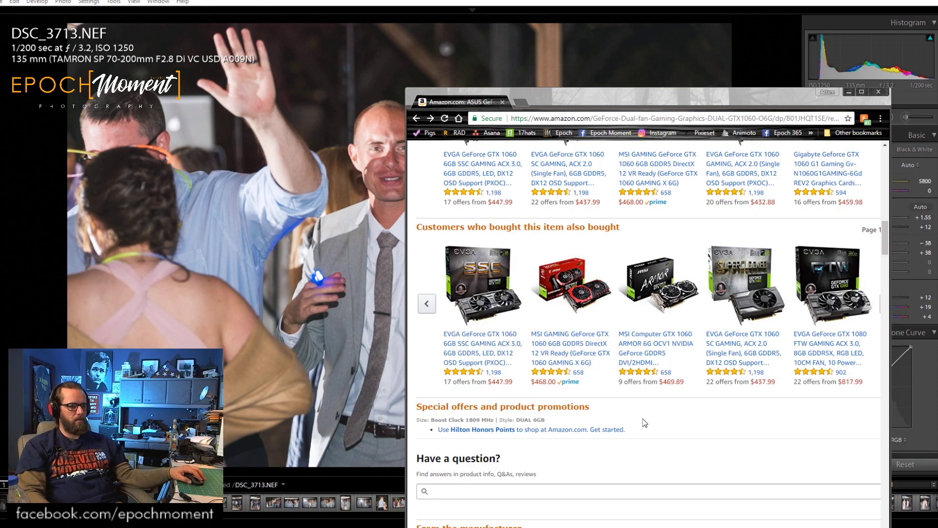
scroll(615, 425, down, 4)
scroll(605, 427, down, 2)
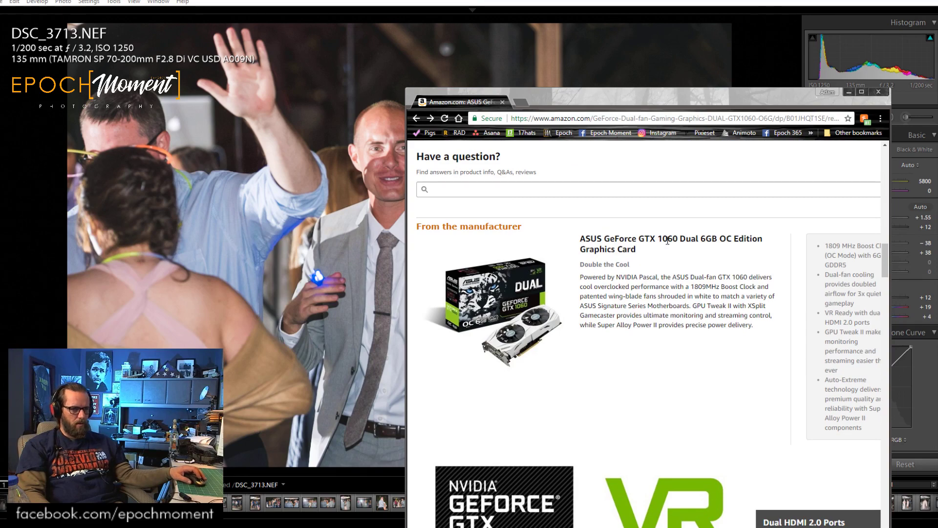
scroll(518, 383, down, 8)
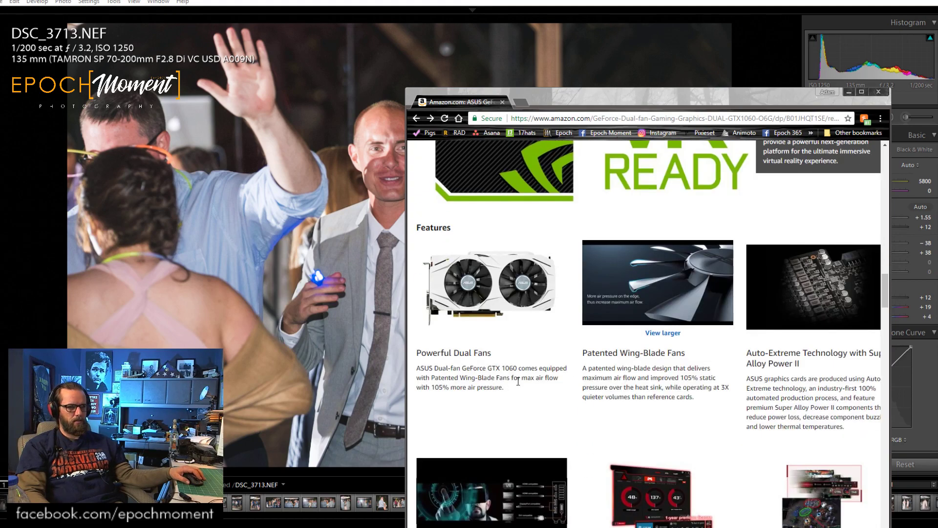
scroll(517, 383, down, 6)
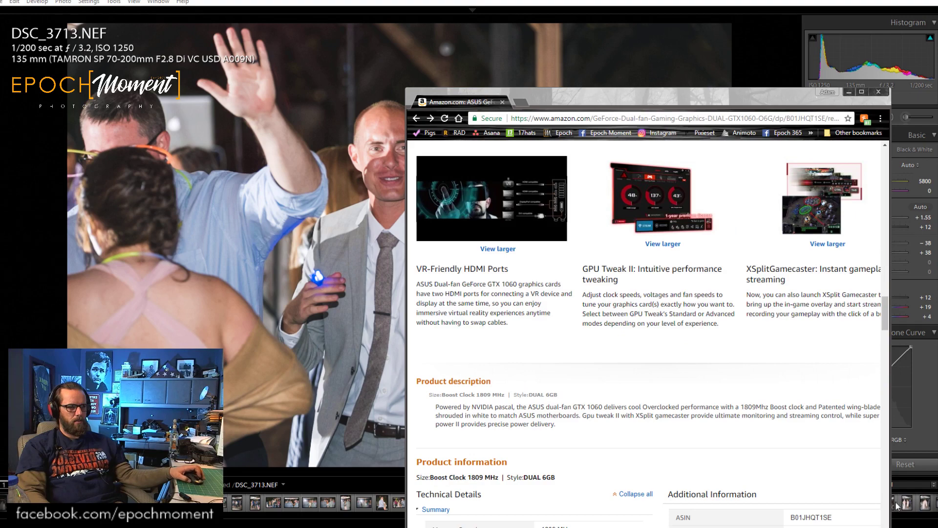
click(874, 95)
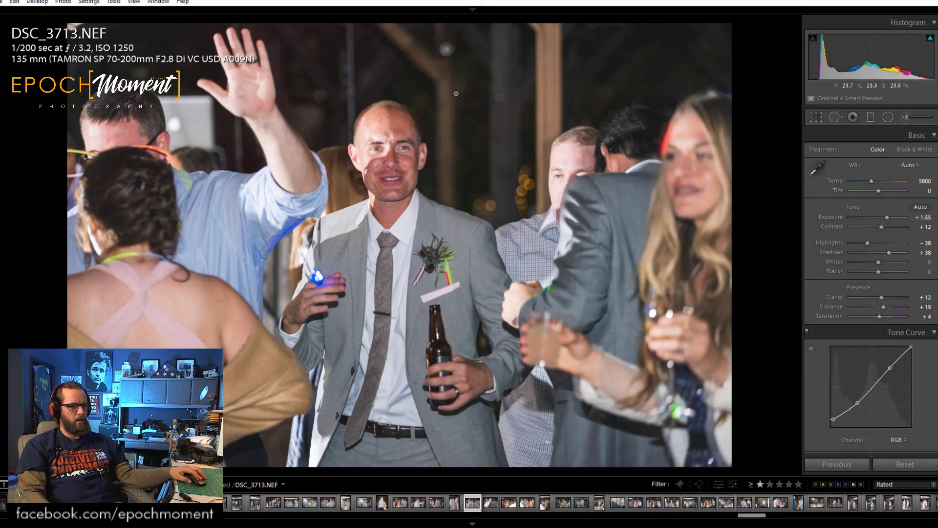
Adjust DSC_3713.NEF by setting Shadows to +53, Highlights to −15 and Exposure to +1.65.
click(391, 157)
click(415, 190)
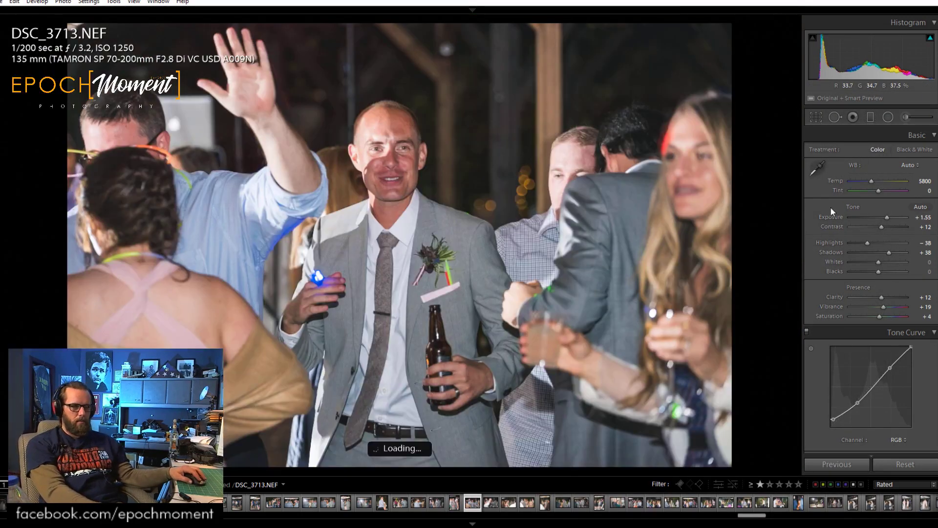
click(892, 252)
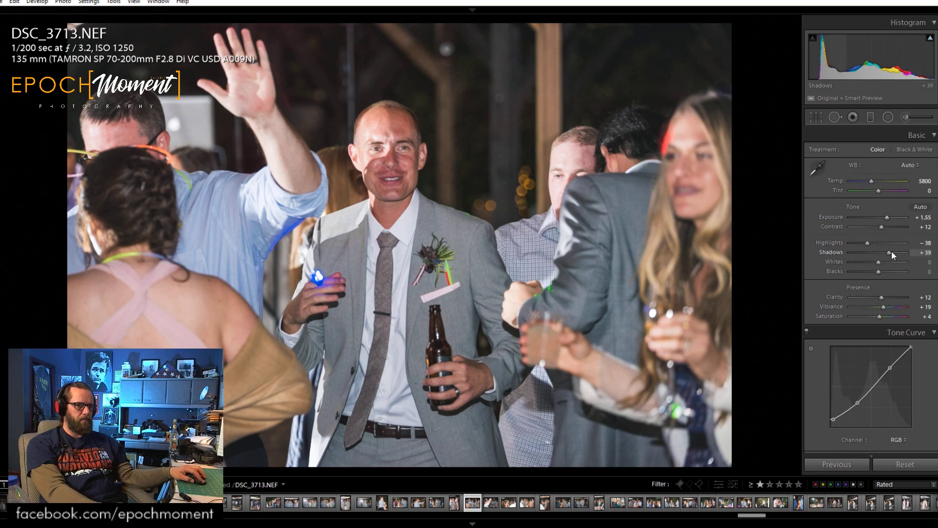
drag(869, 244, 875, 244)
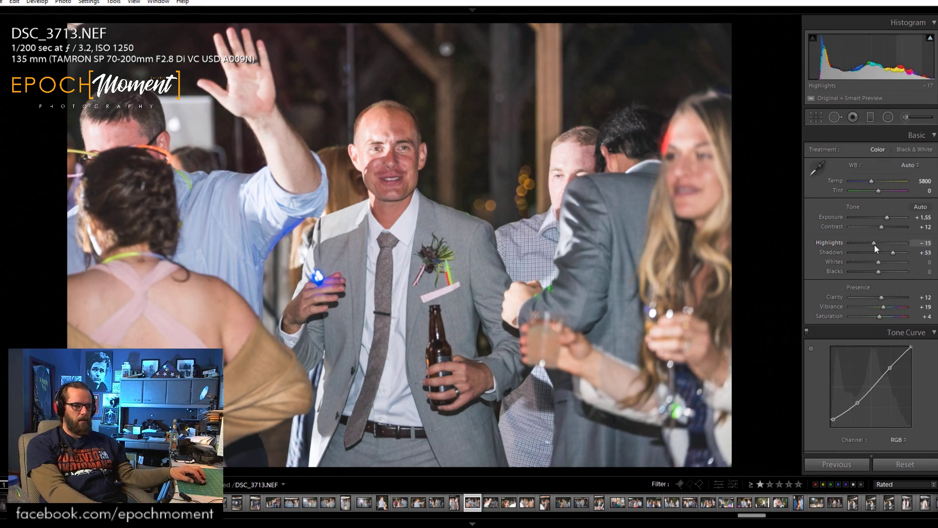
click(887, 218)
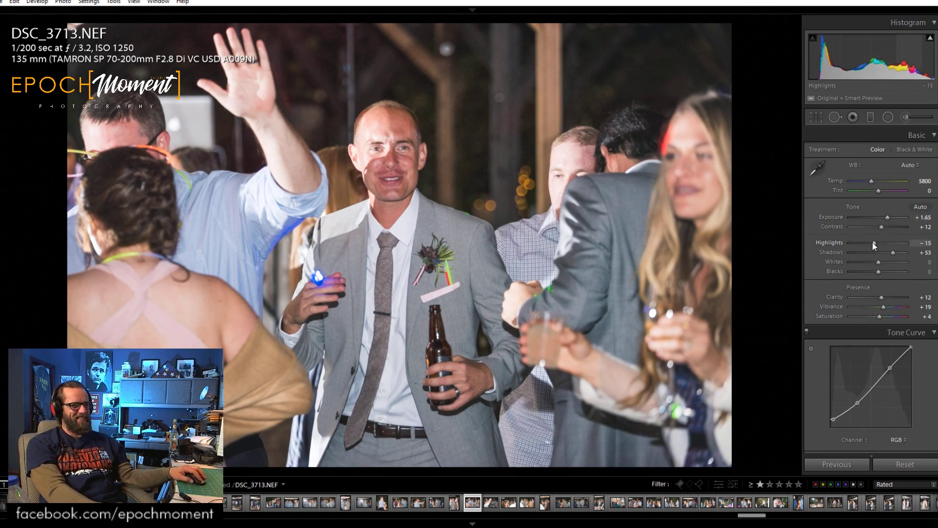
Inspect the smiling man's face in DSC_3713.NEF at close zoom and set Highlights to −46.
click(398, 150)
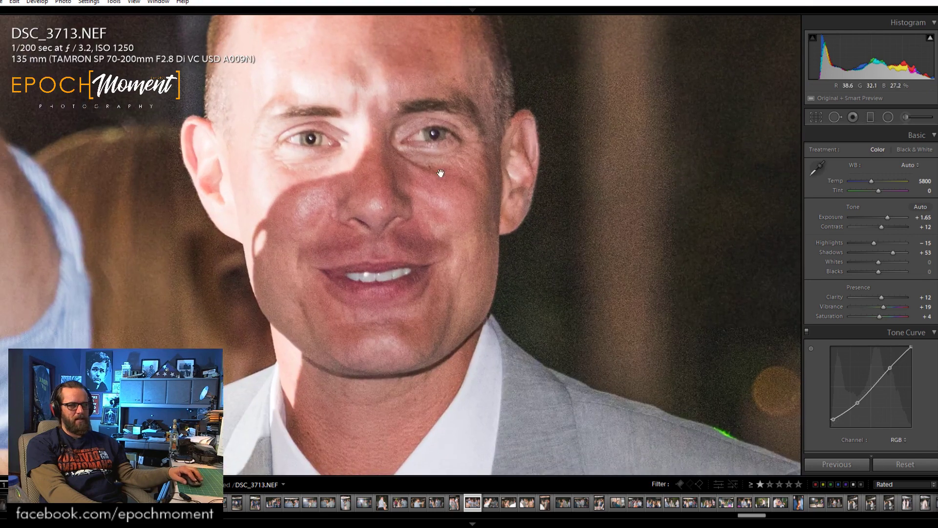
drag(534, 230, 341, 218)
click(389, 220)
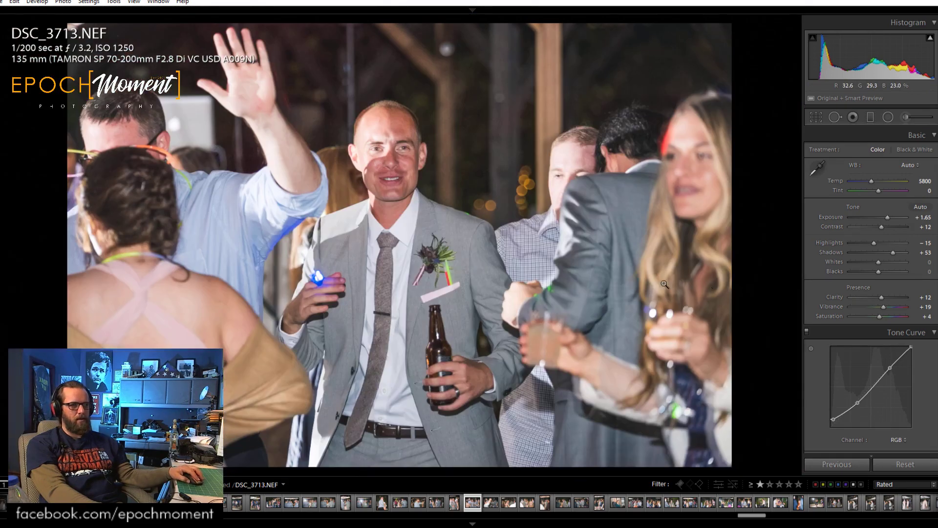
drag(880, 244, 869, 242)
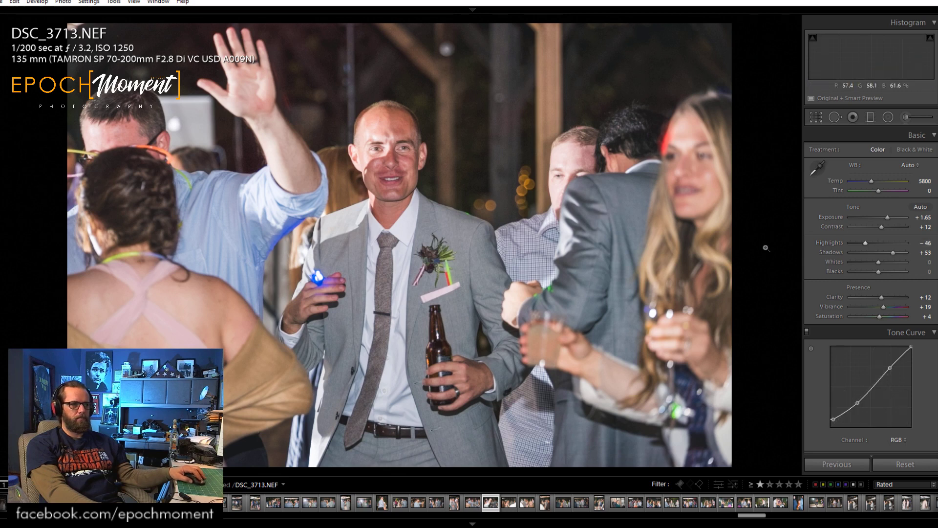
Remove the star rating from DSC_3714.NEF and go on to DSC_3715.NEF.
key(Right)
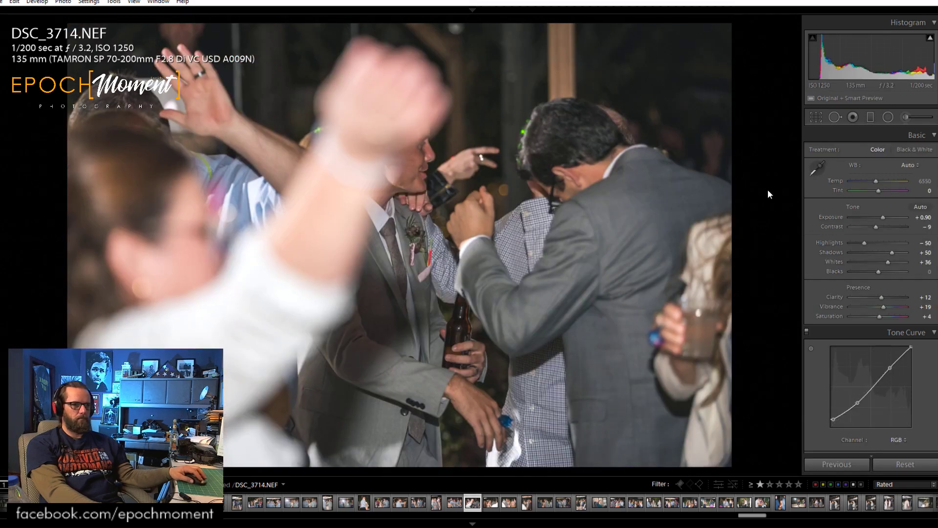
key(0)
key(Right)
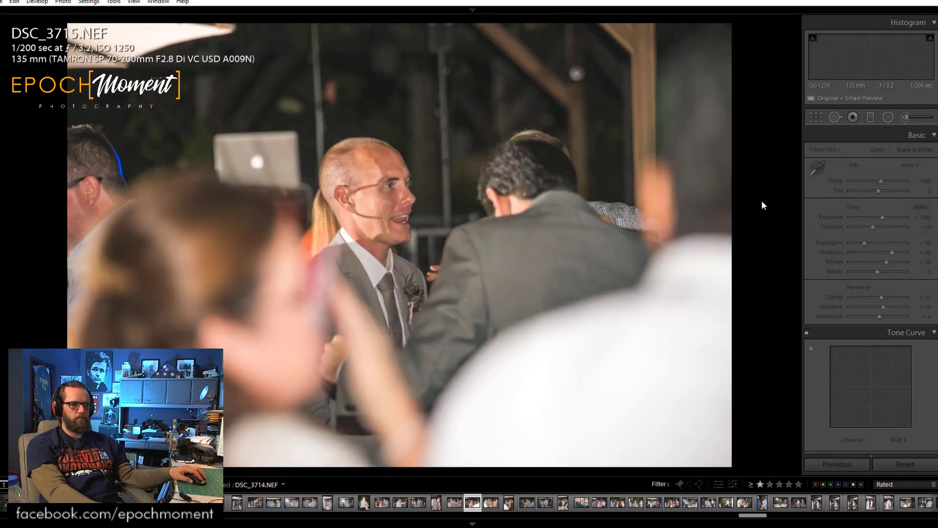
Correct DSC_3715.NEF with Contrast +15, Highlights −77, Shadows +75, Whites +8, Exposure +1.00 and Temp 6414.
drag(869, 226, 899, 252)
drag(886, 262, 877, 261)
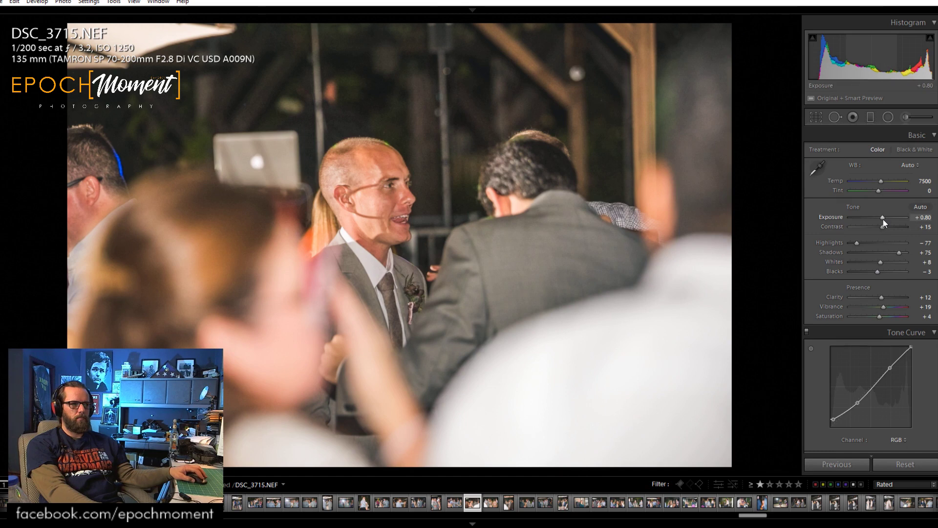
drag(882, 218, 884, 218)
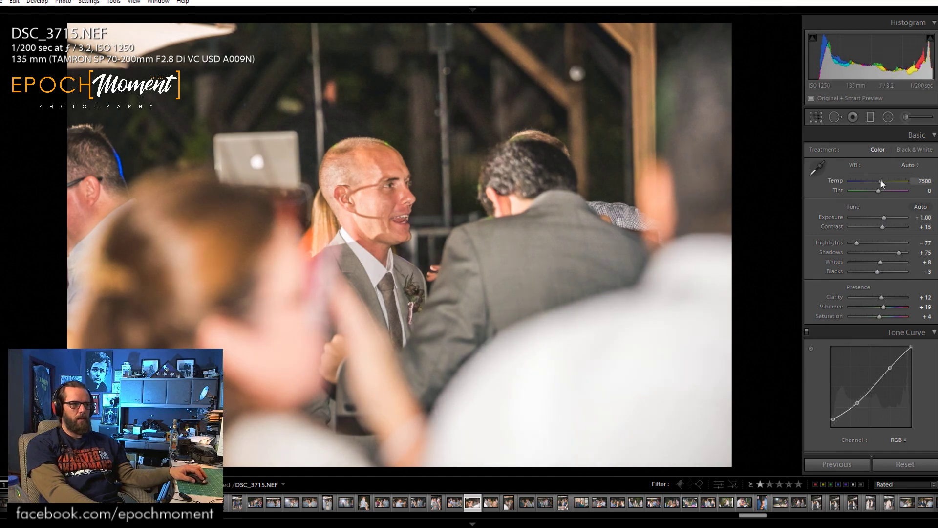
drag(876, 180, 874, 181)
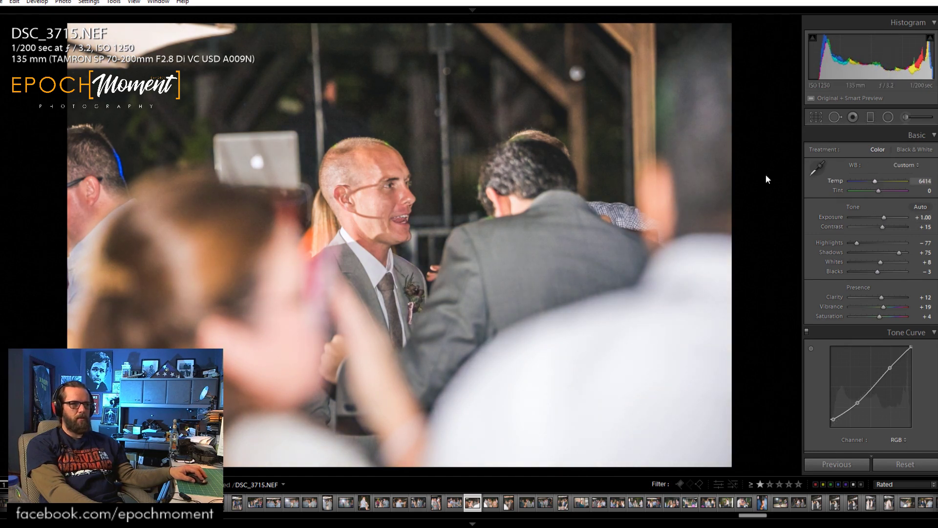
Check the man's face in DSC_3715.NEF at close zoom and set Contrast to +23 and Shadows to +62.
click(379, 187)
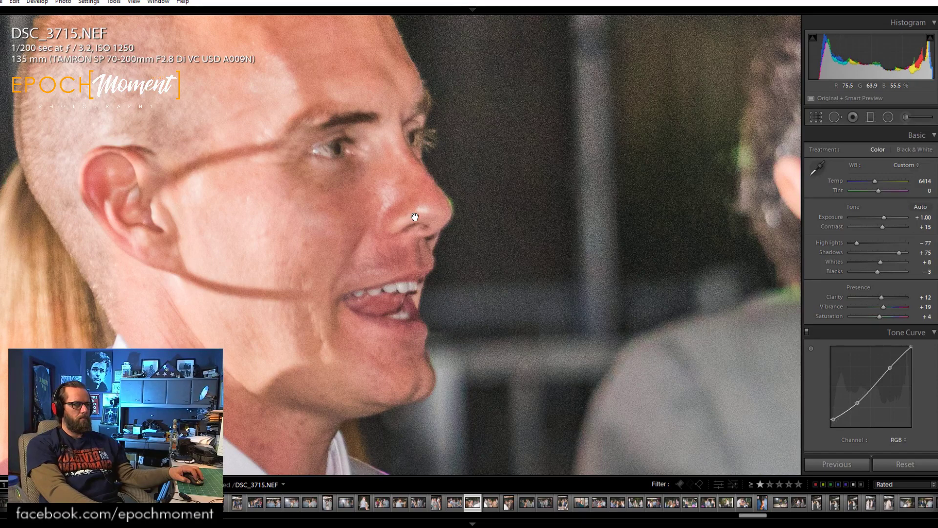
click(414, 217)
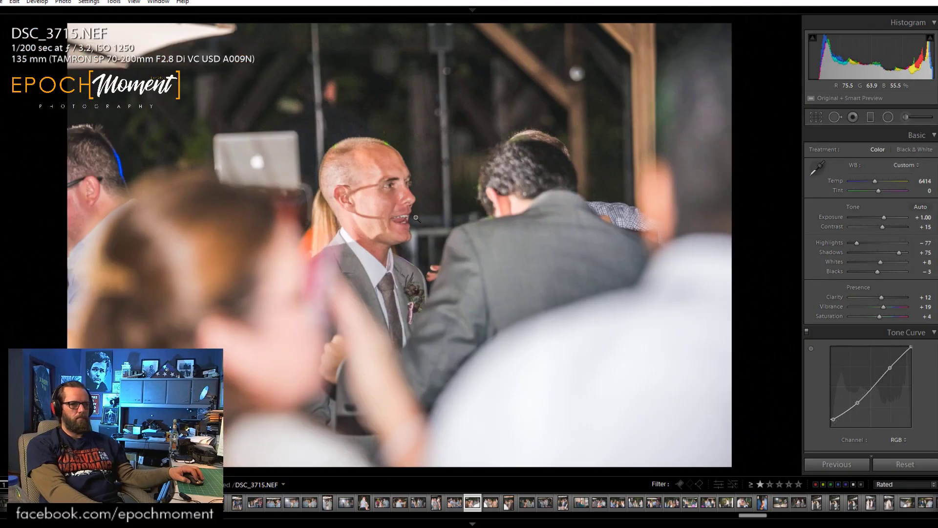
click(384, 193)
click(394, 194)
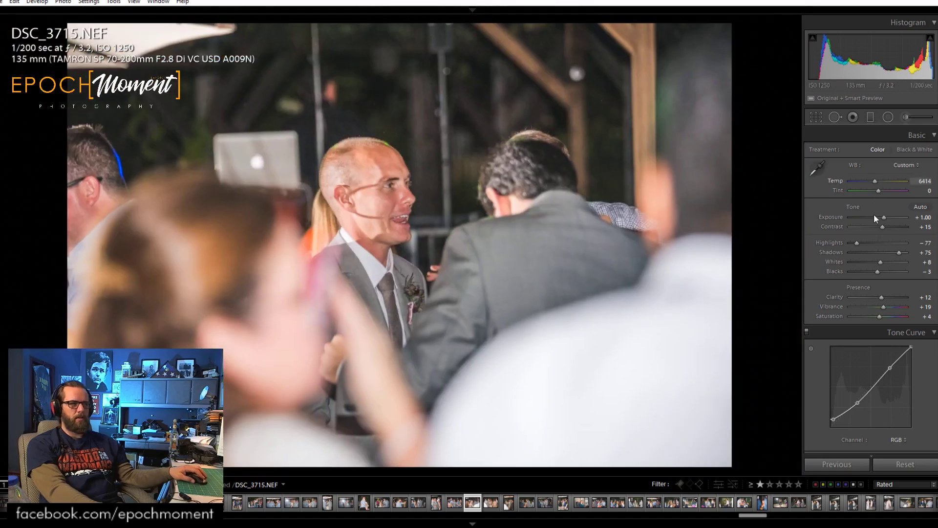
drag(880, 228, 893, 253)
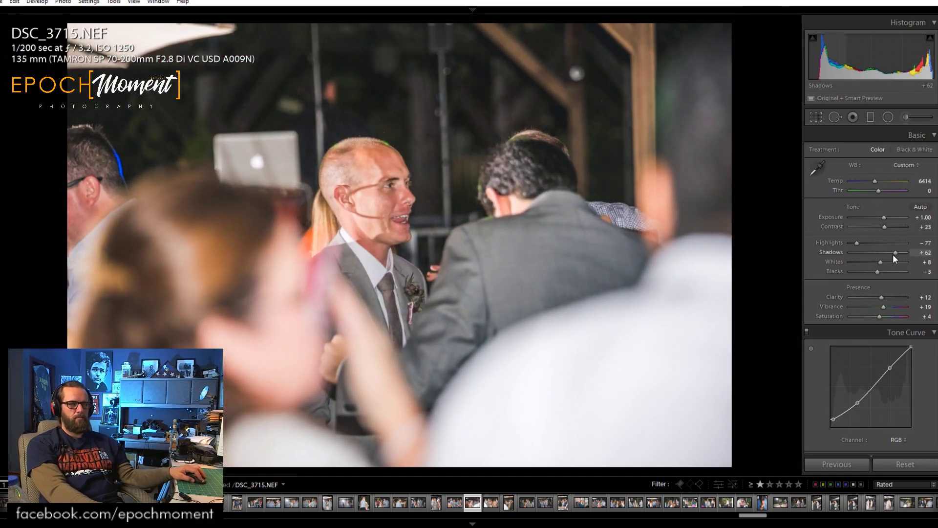
Examine the man's face and the area beside it in DSC_3715.NEF at close zoom for detail and noise.
click(376, 195)
click(523, 246)
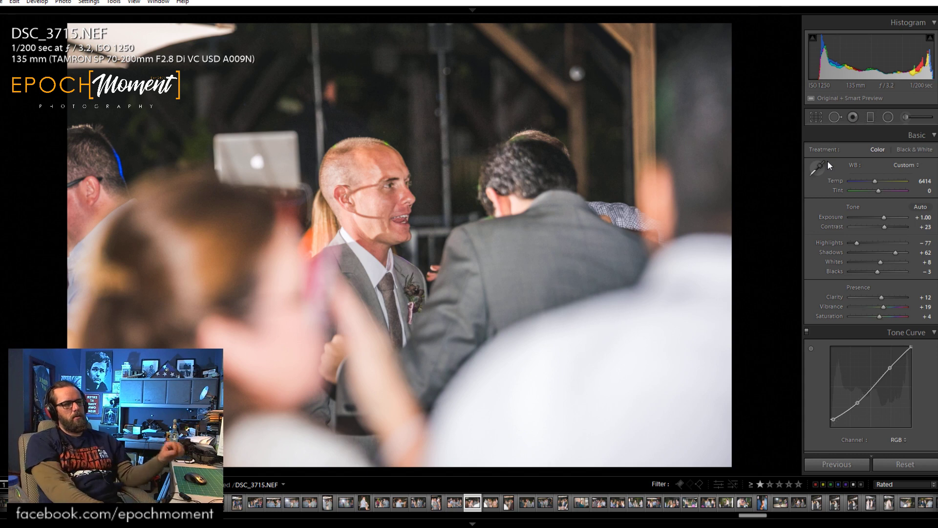
click(367, 185)
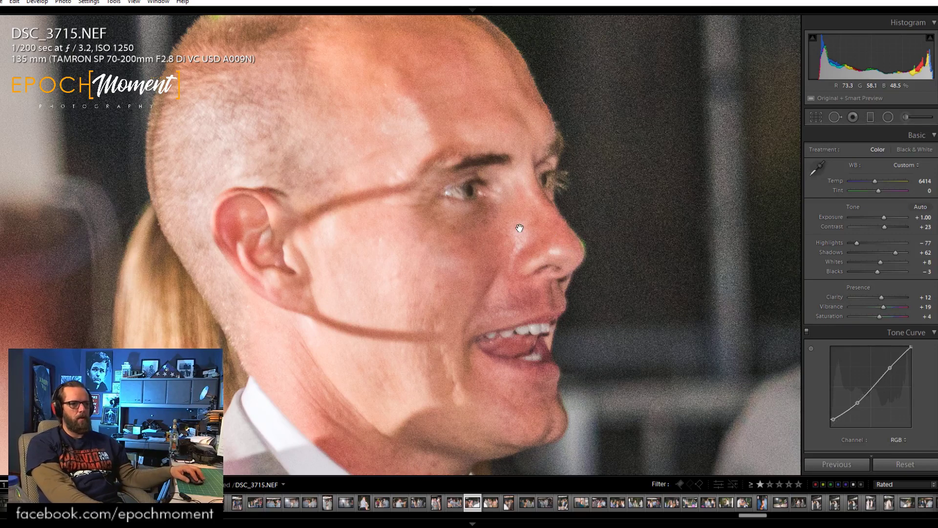
click(550, 268)
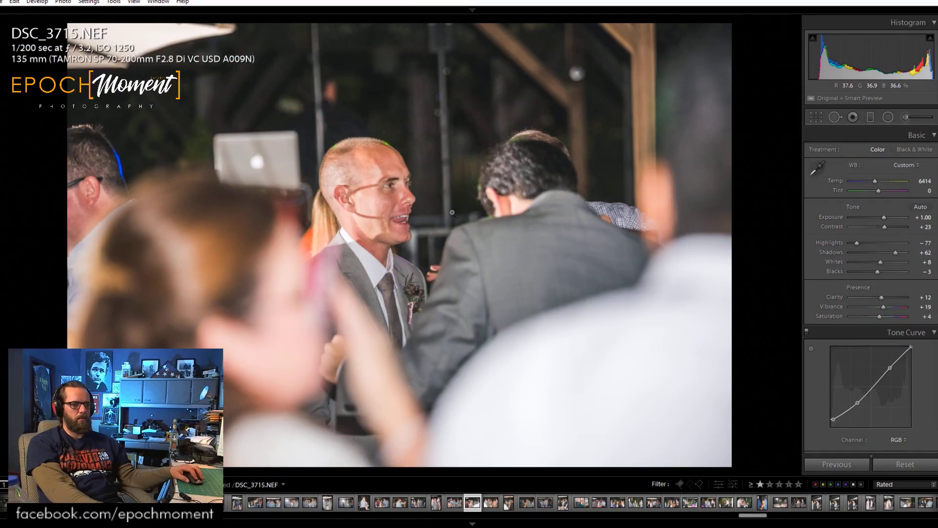
click(429, 210)
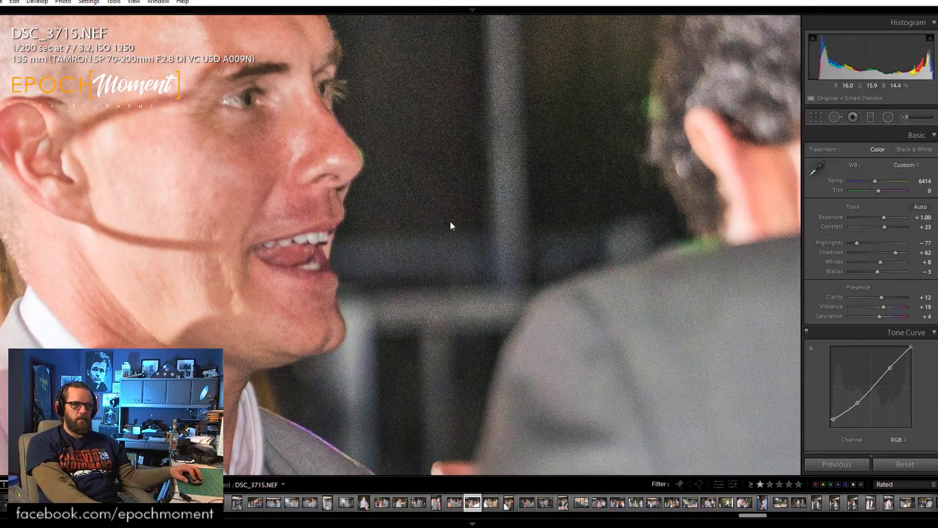
click(450, 221)
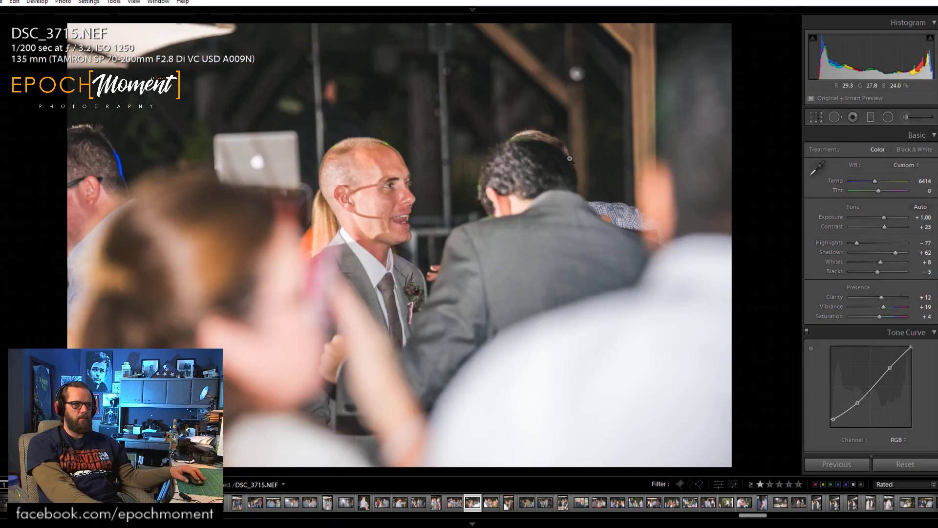
Apply the previous photo's settings to DSC_3716.NEF, set Temp to 6324 and inspect the bride's face at close zoom.
key(Right)
key(Right)
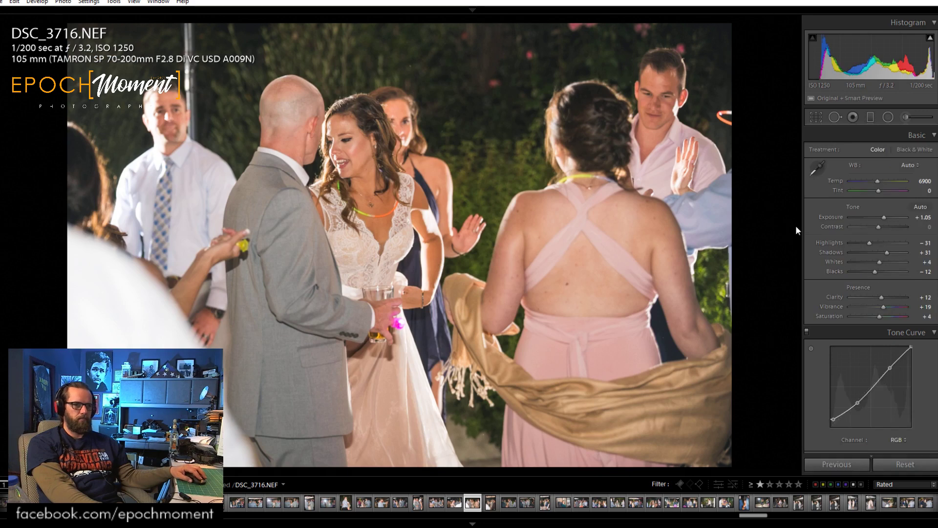
click(836, 461)
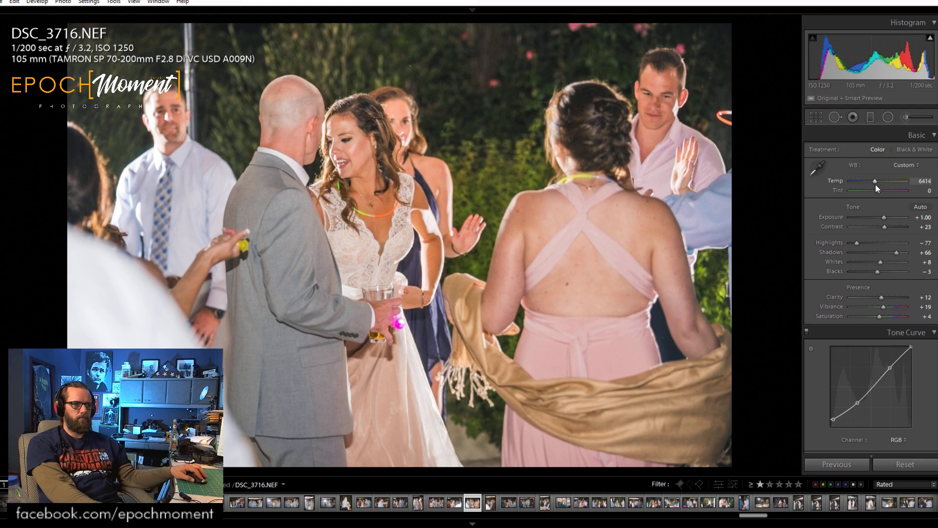
drag(875, 184, 874, 182)
click(349, 171)
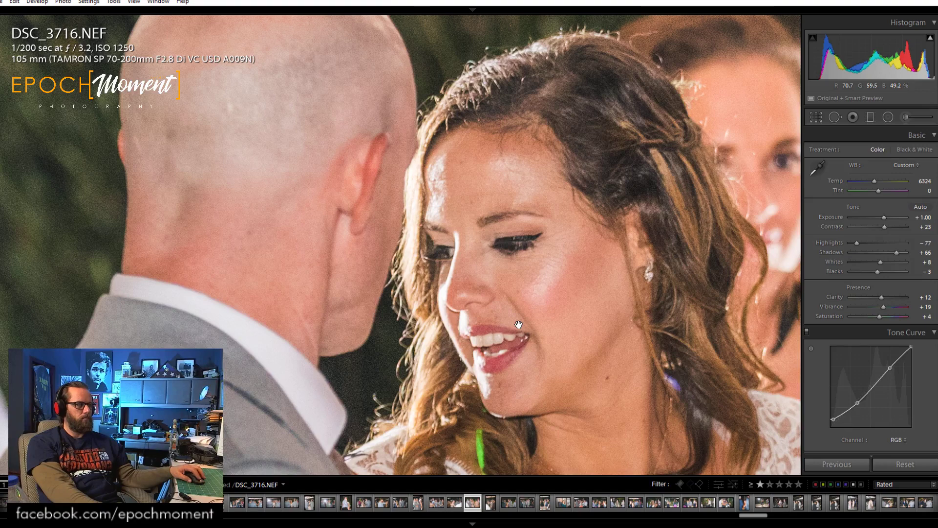
click(518, 324)
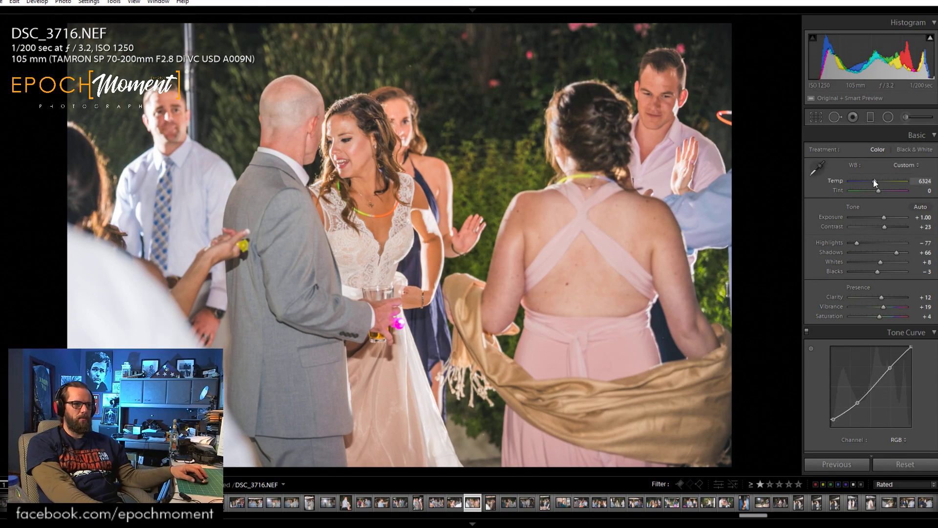
Set DSC_3716.NEF to Temp 5784, Shadows +71 and Highlights −68, and go on to DSC_3717.NEF.
drag(874, 183, 870, 181)
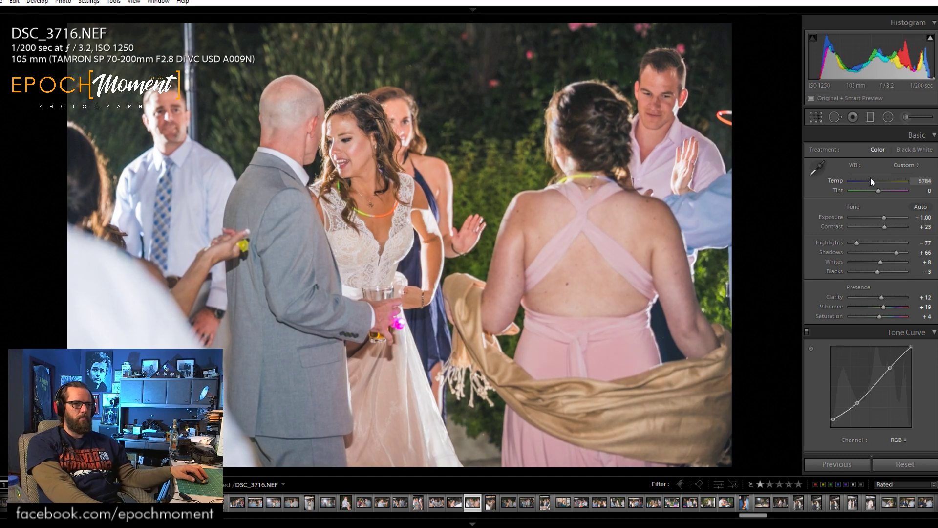
drag(896, 253, 899, 252)
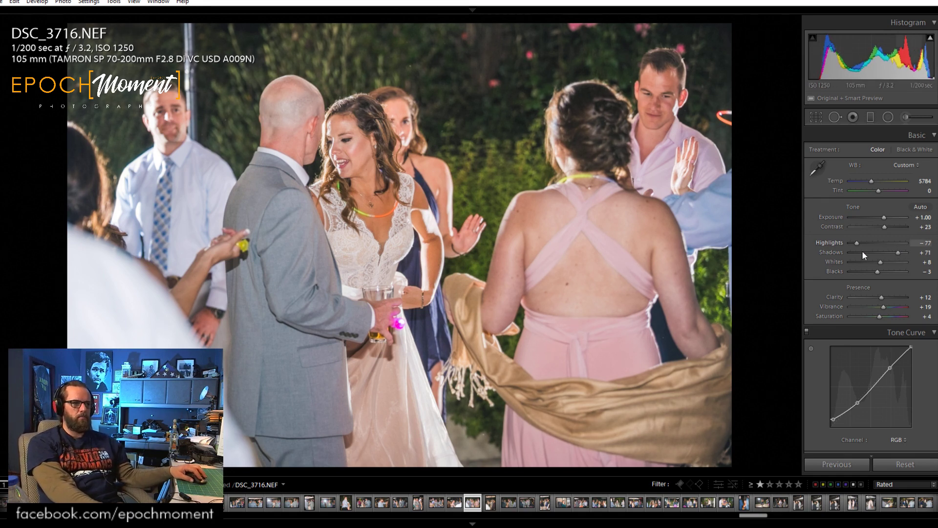
drag(856, 244, 856, 244)
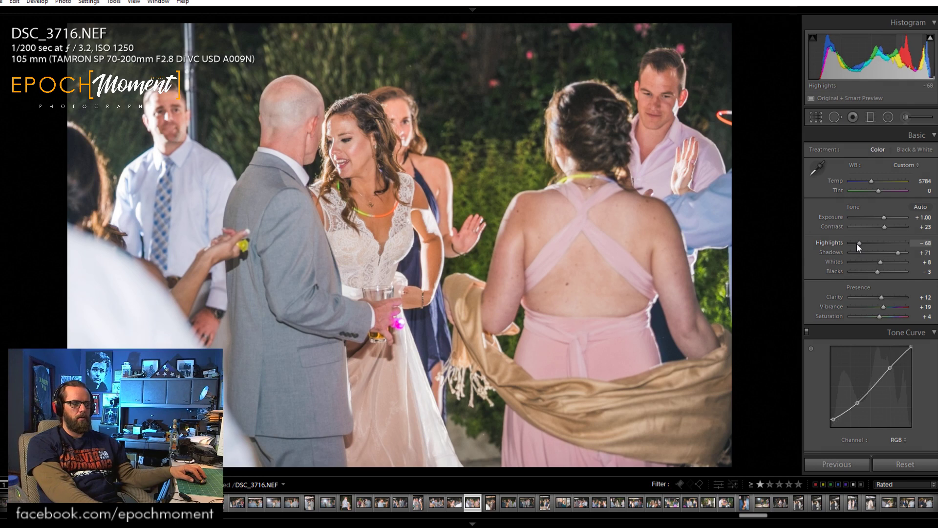
key(Right)
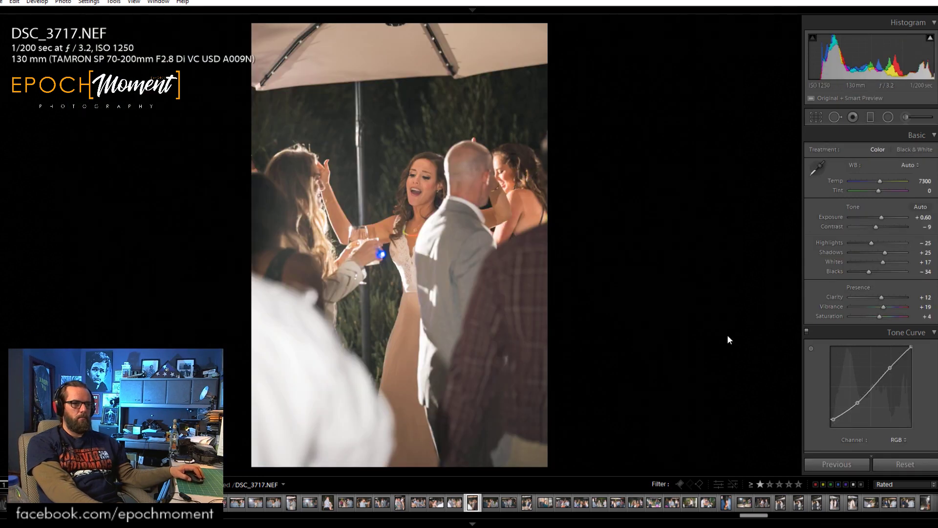
Set DSC_3717.NEF to Exposure +0.86, Contrast +24, Temp 6955, Shadows +57 and Blacks −10, checking the bride's face at close zoom.
drag(876, 226, 883, 217)
click(418, 183)
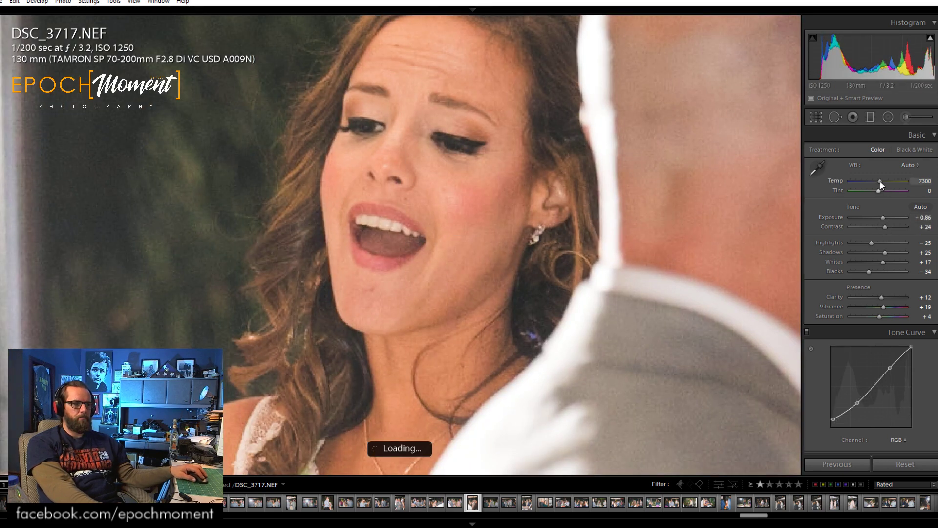
drag(880, 181, 879, 183)
drag(886, 251, 894, 253)
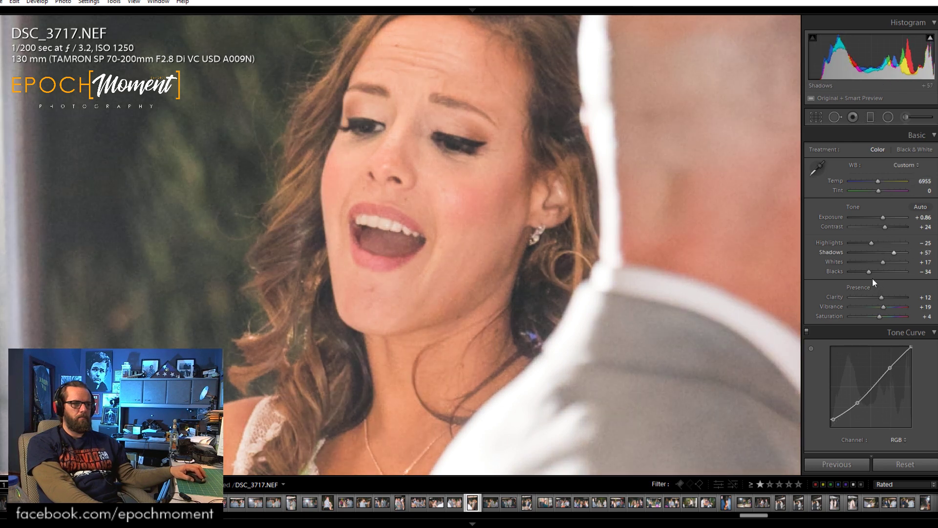
click(635, 247)
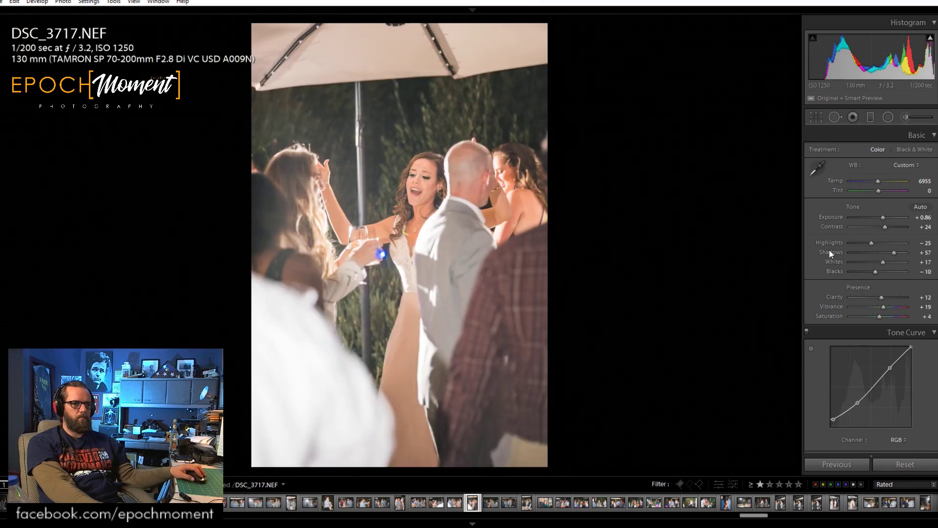
Set Temp to 6595 and Highlights to −51 on DSC_3717.NEF, and recheck the bride's face at close zoom.
drag(878, 182, 876, 182)
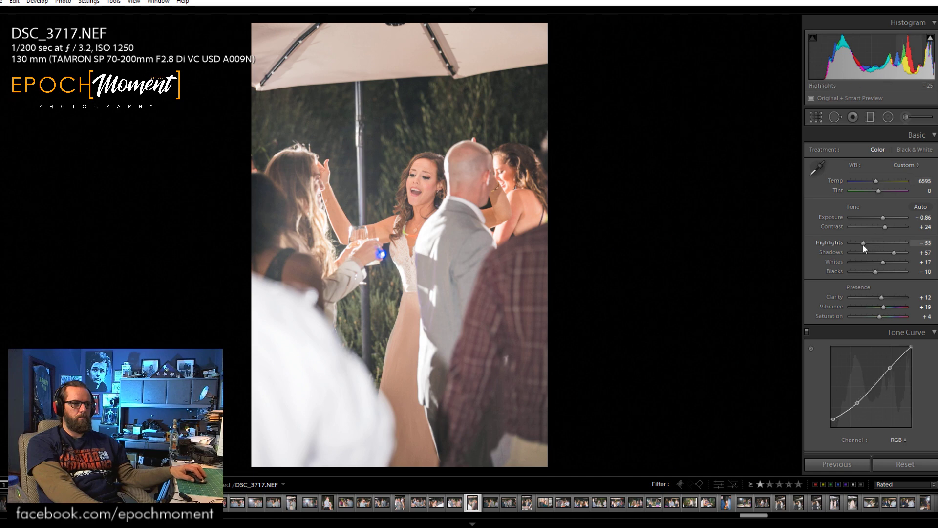
drag(864, 248, 866, 248)
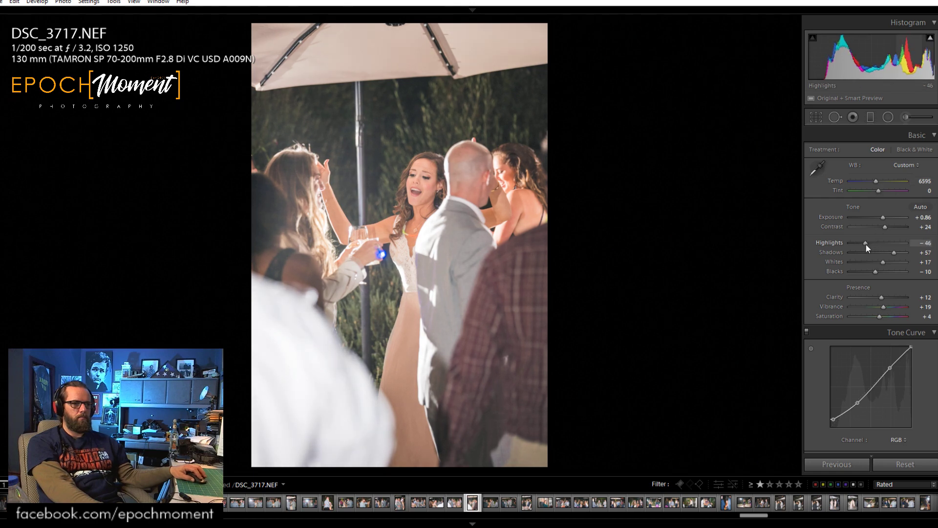
click(406, 187)
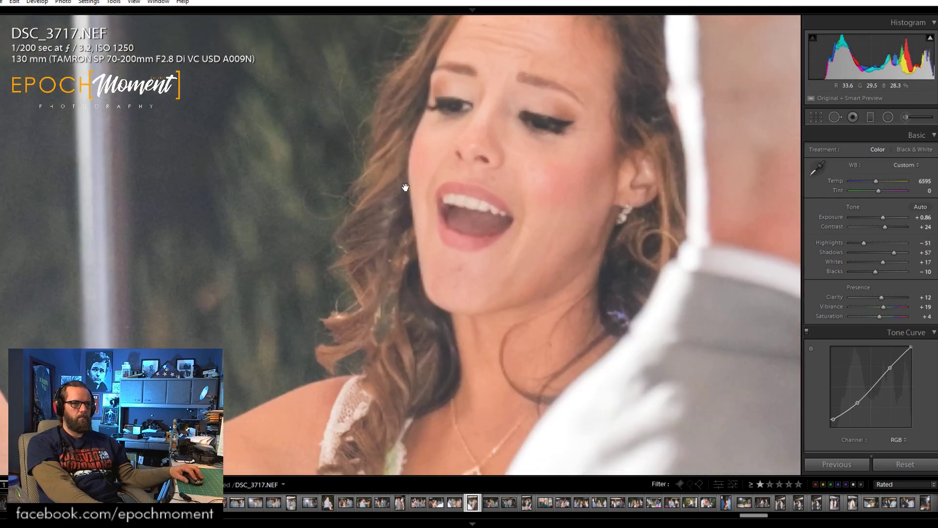
click(405, 188)
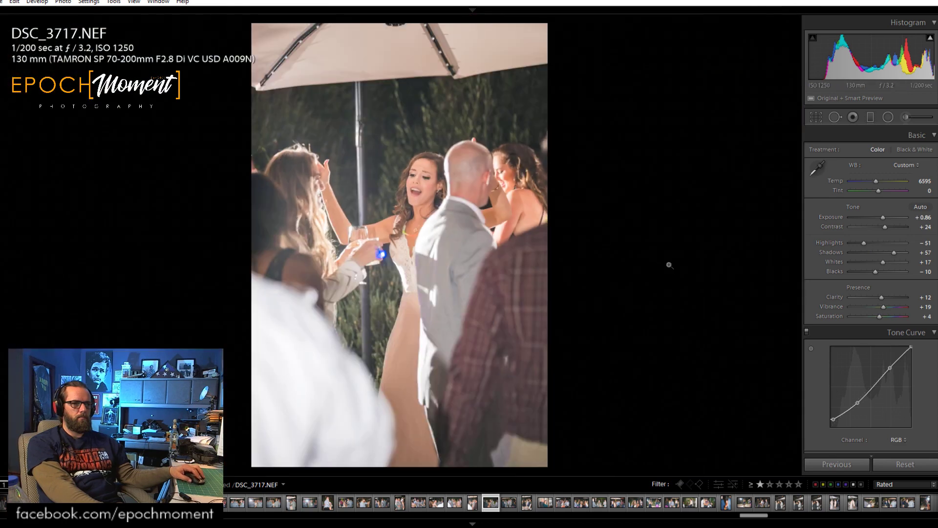
Set DSC_3718.NEF to Exposure +1.94, Contrast +19, Shadows +37 and Highlights 0, and check the smiling man's face at close zoom.
key(Right)
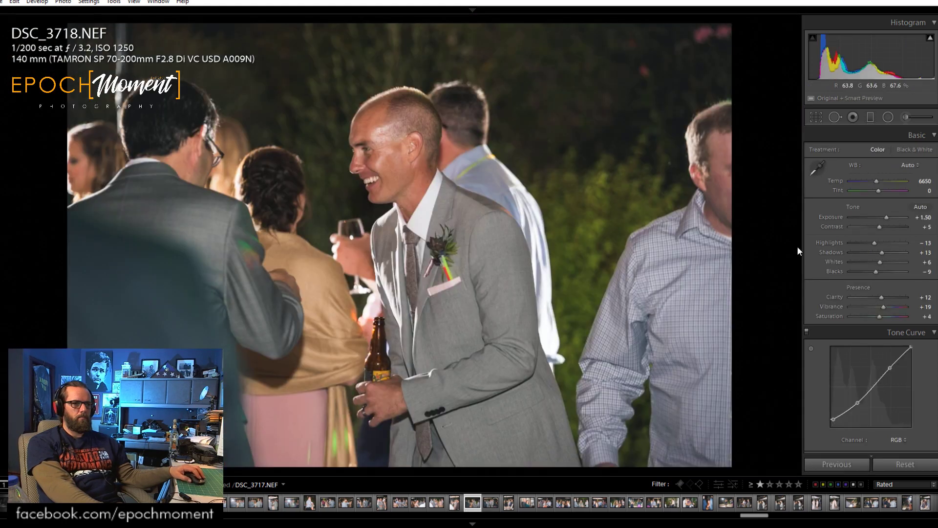
drag(881, 227, 889, 252)
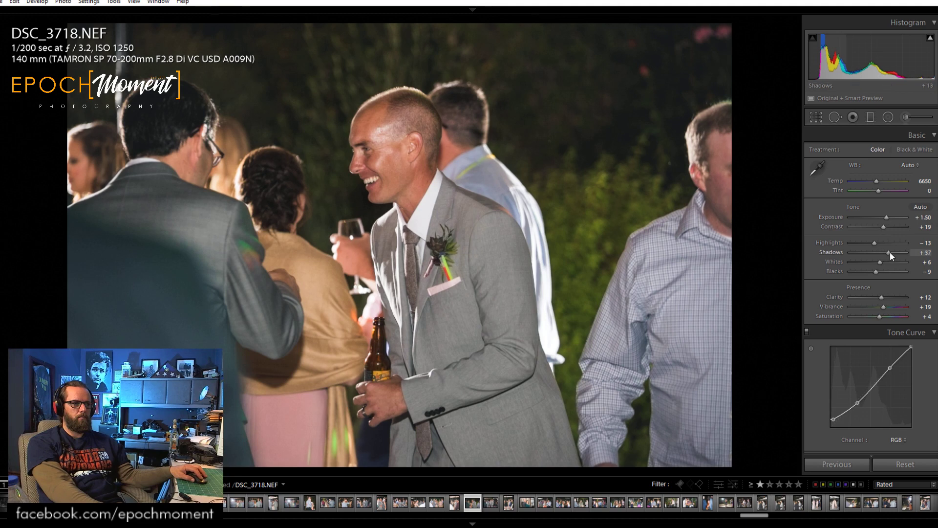
double_click(873, 244)
drag(886, 218, 888, 218)
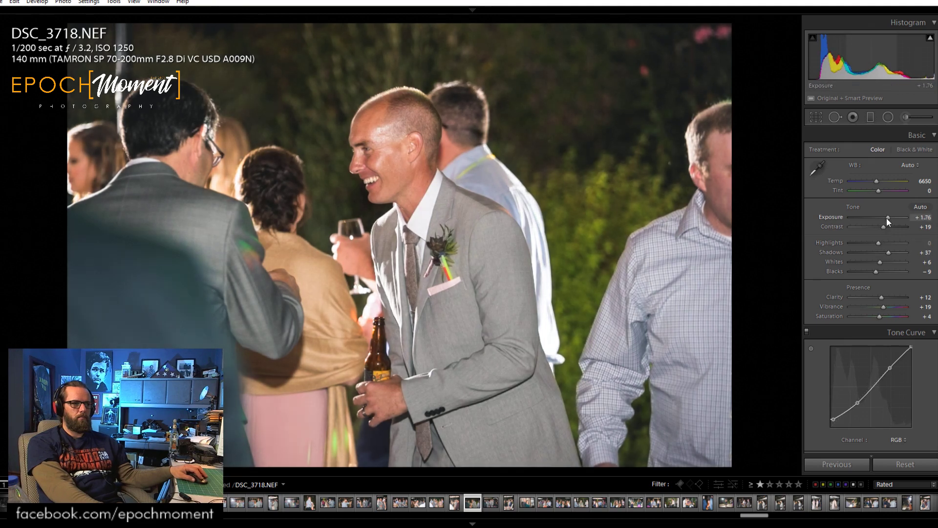
click(333, 181)
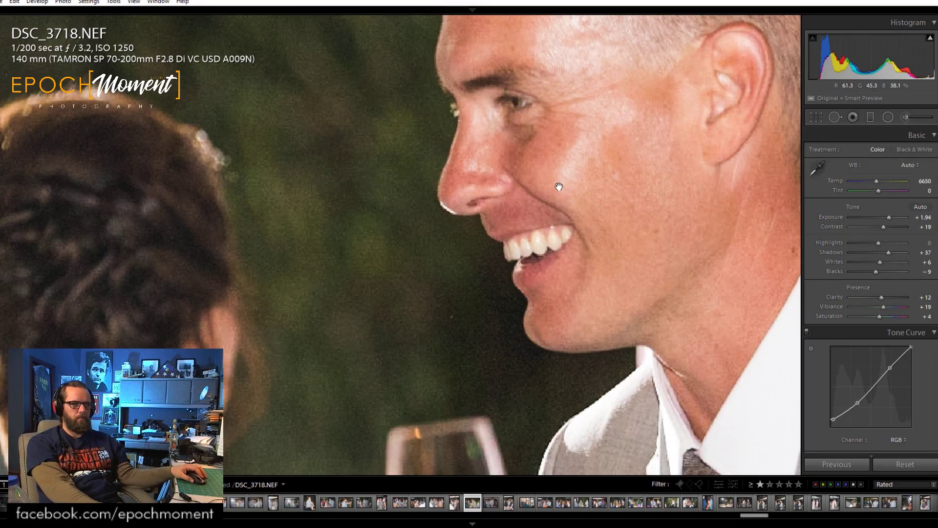
click(553, 171)
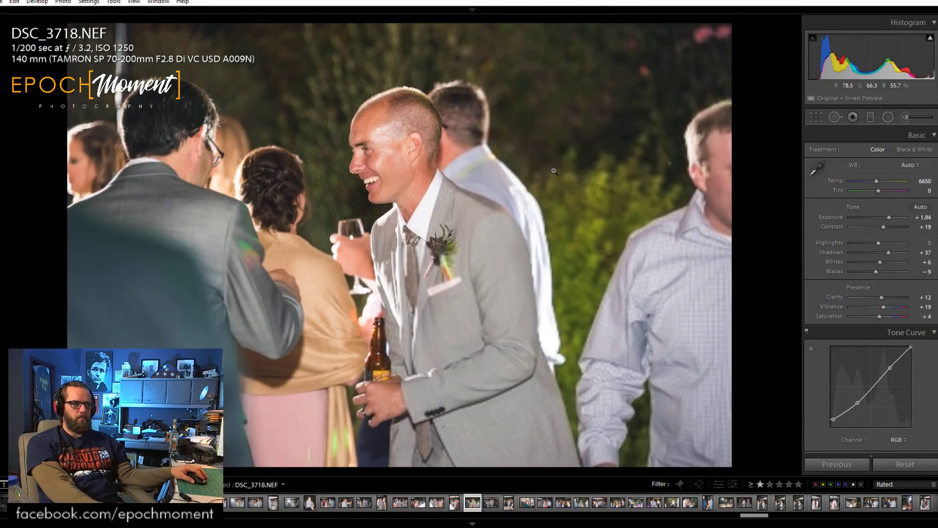
Refine DSC_3718.NEF with Shadows +32, Highlights +26, Whites +5, Blacks 0 and Temp 6324.
drag(877, 251, 887, 253)
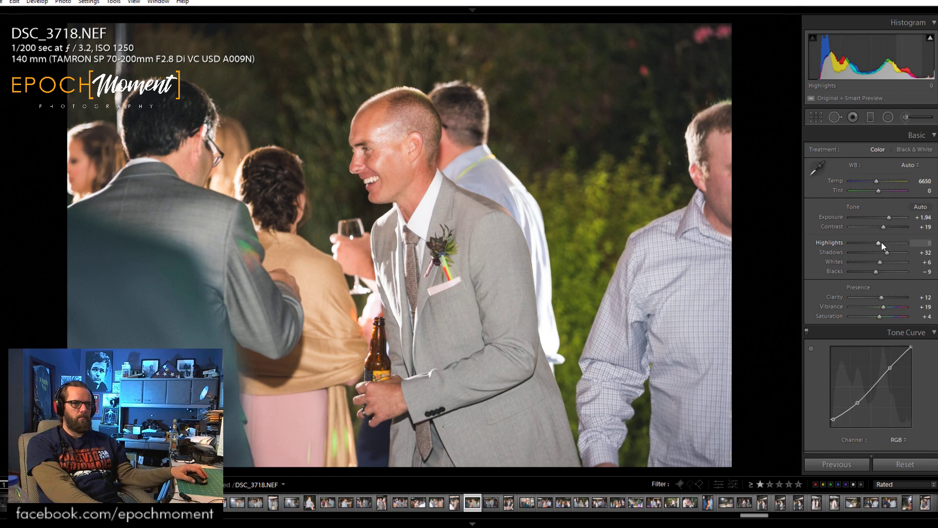
drag(878, 243, 883, 246)
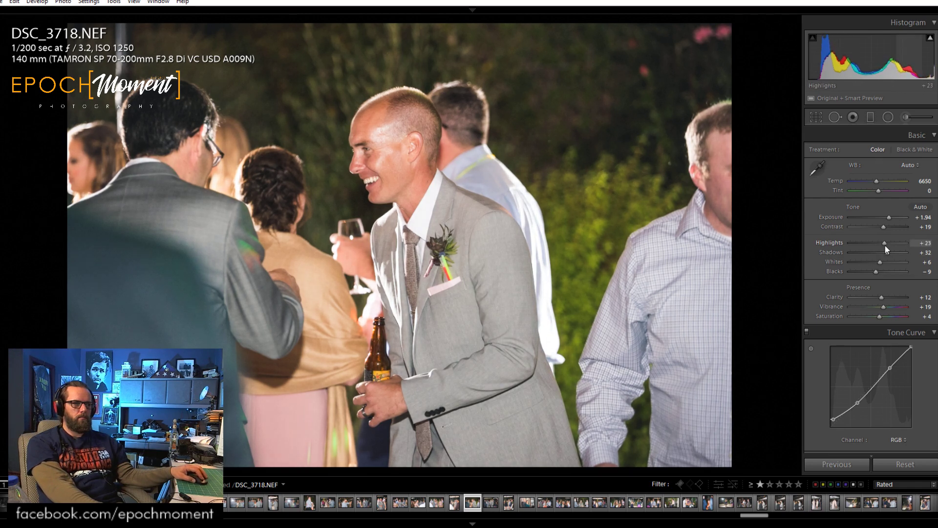
double_click(874, 272)
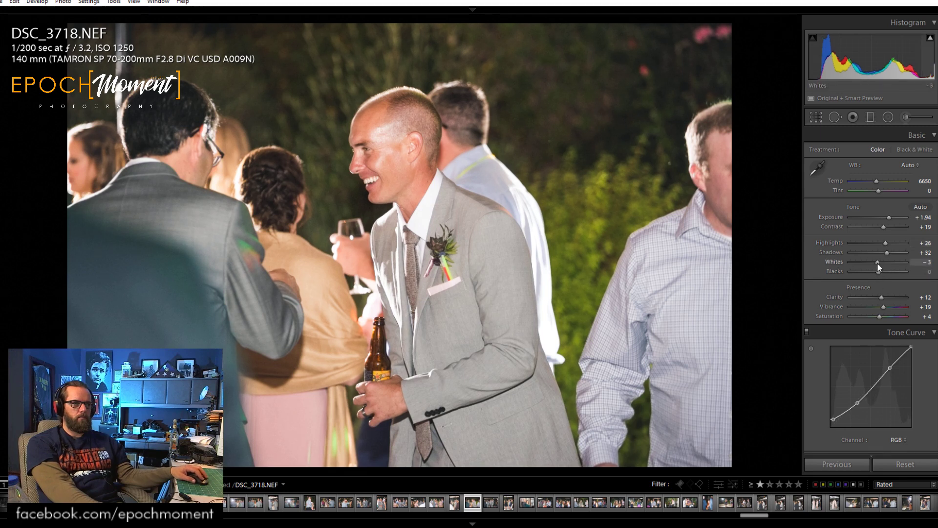
drag(878, 263, 879, 262)
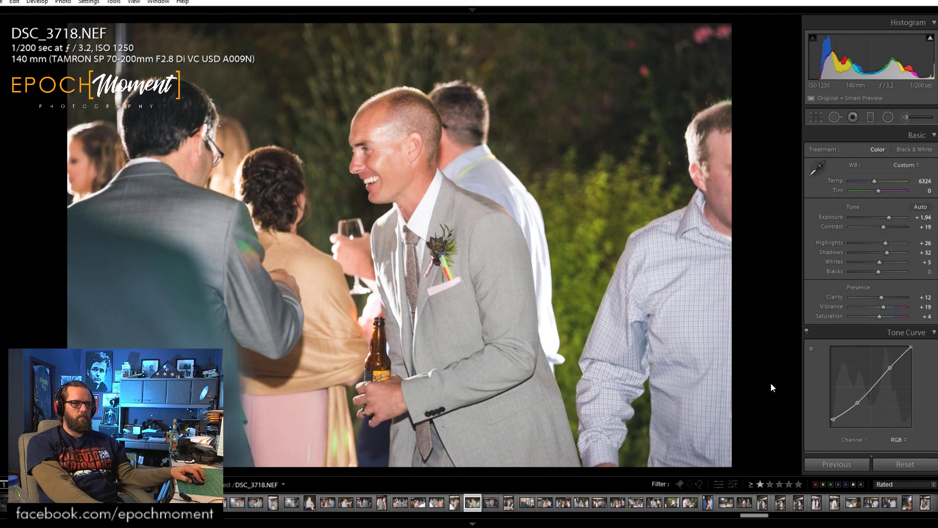
Check the drinking man's face in DSC_3719.NEF at close zoom and remove the photo's star rating.
key(Right)
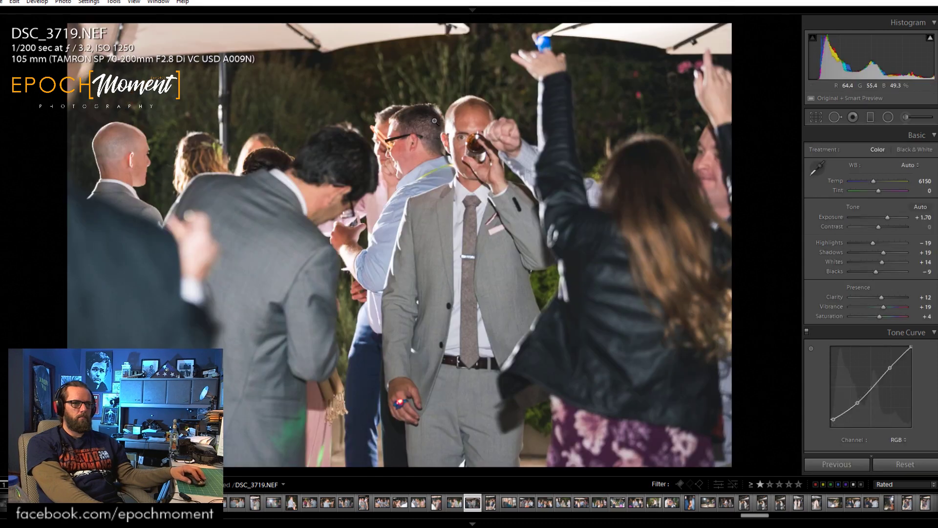
click(454, 143)
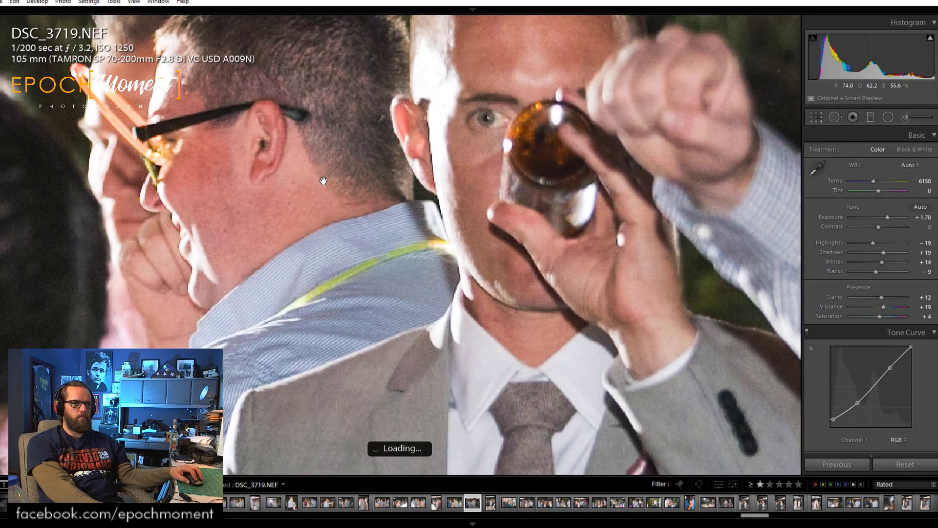
click(513, 115)
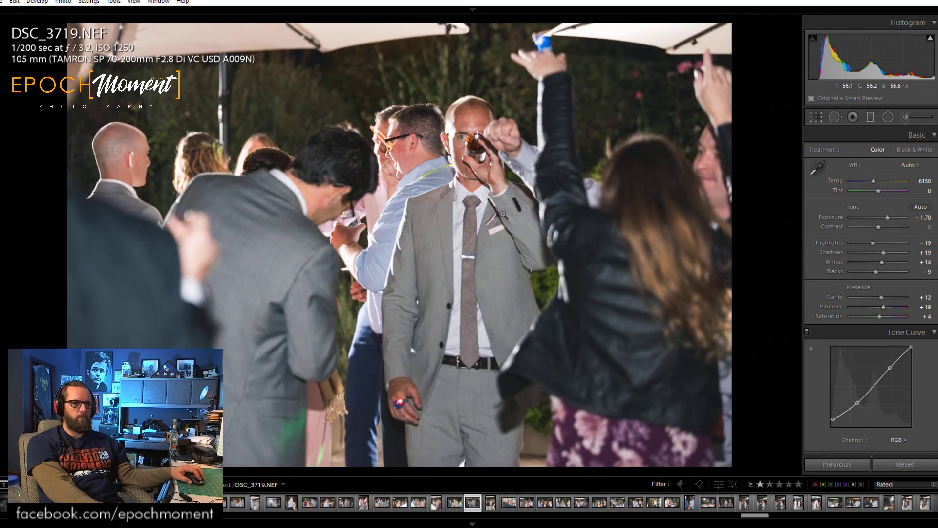
key(0)
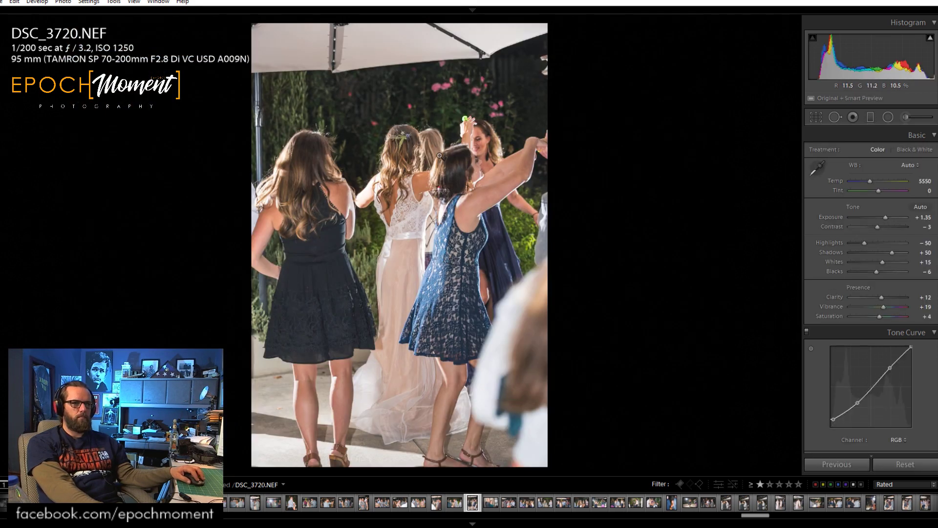
Set DSC_3720.NEF to Temp 5063, Contrast +12, Highlights −73, Shadows +50 and Blacks −3.
drag(878, 227, 858, 247)
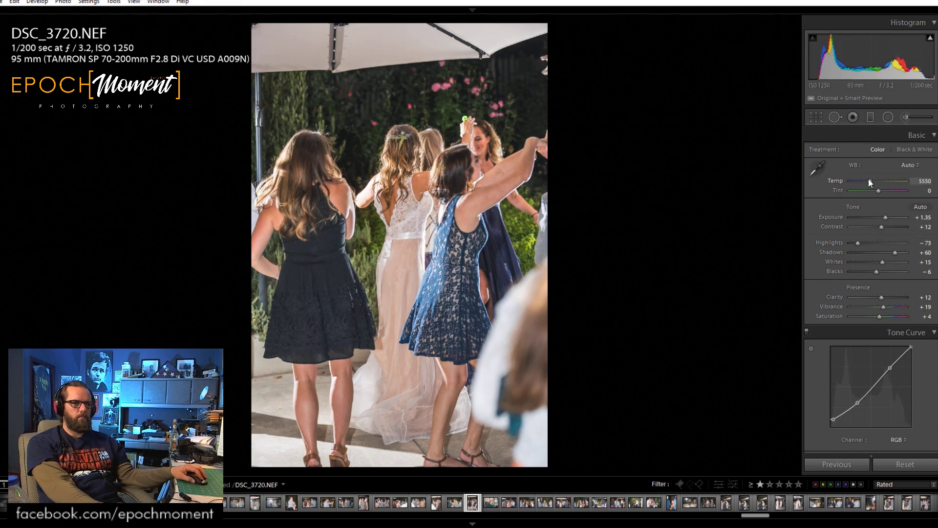
drag(869, 181, 867, 181)
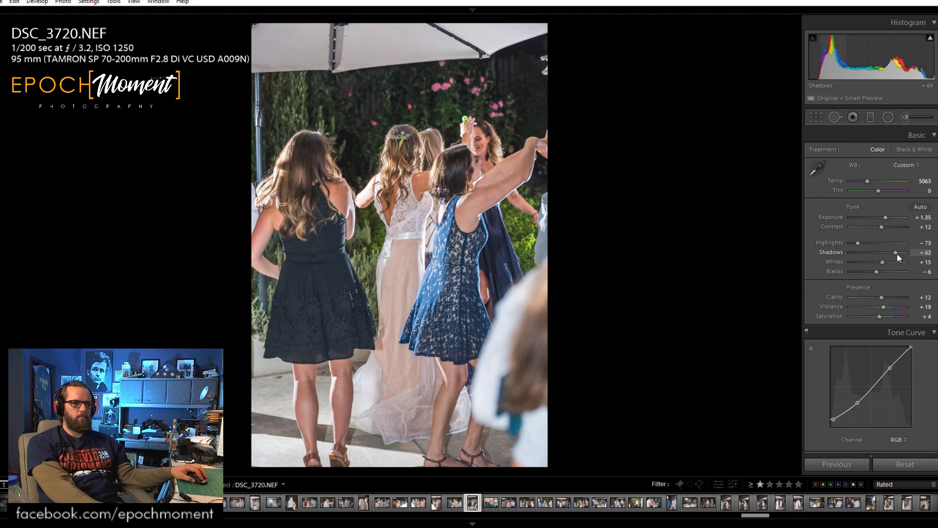
drag(897, 254, 894, 254)
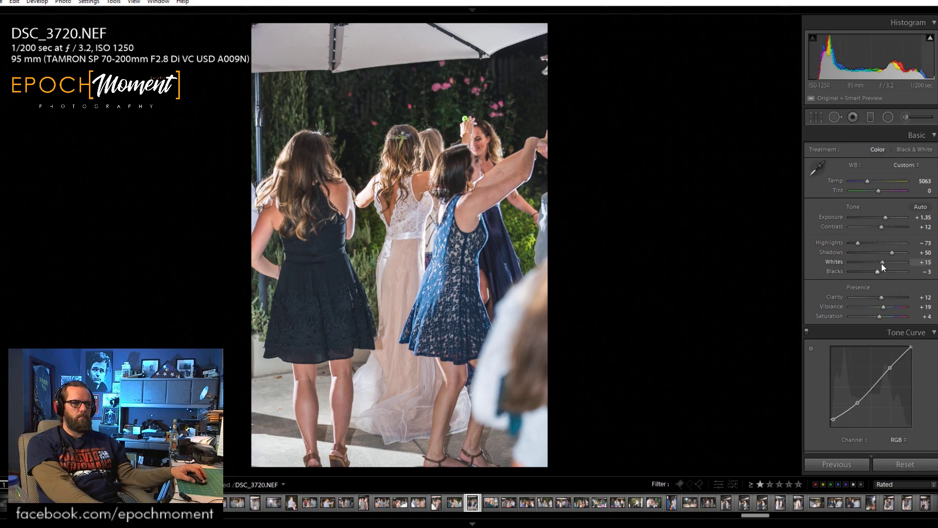
Examine the lace and sash of the bride's dress in DSC_3720.NEF at close zoom for highlight detail.
click(527, 204)
drag(527, 203, 480, 195)
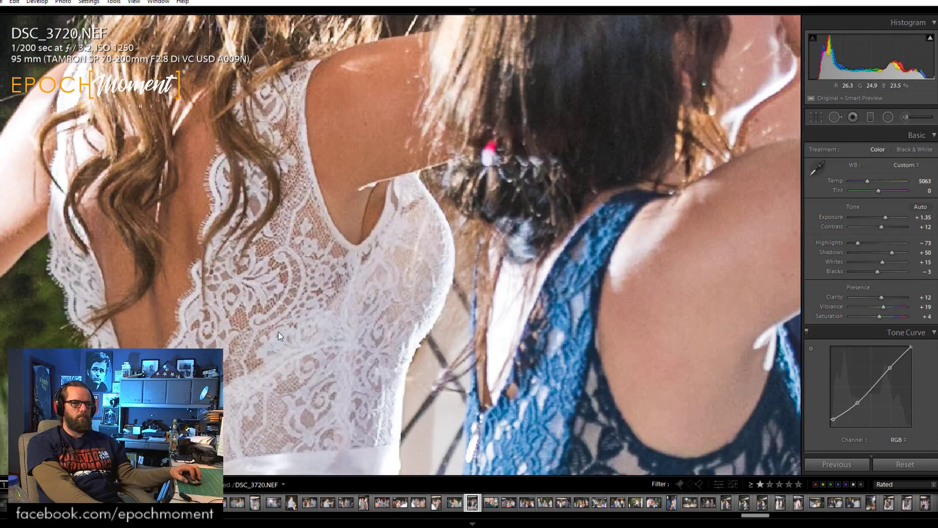
drag(423, 213, 567, 54)
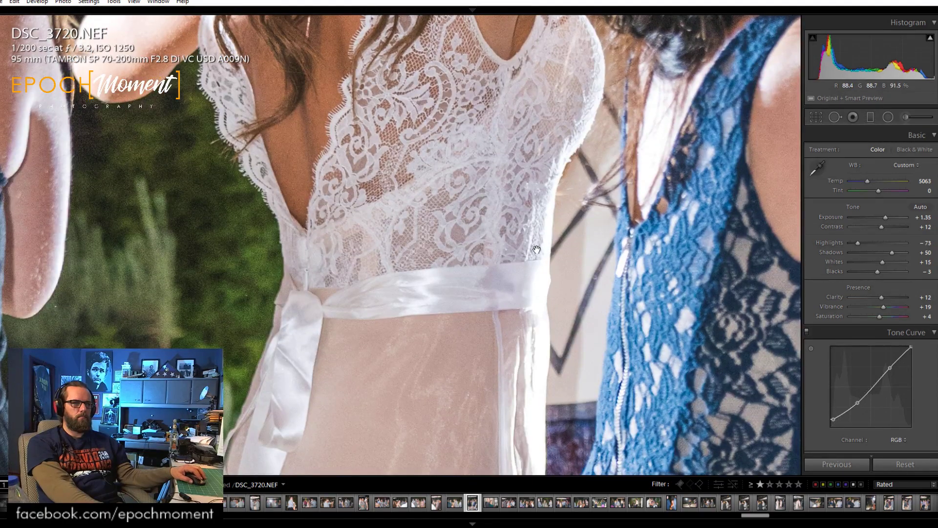
click(538, 250)
Set DSC_3722.NEF to Exposure +1.49, Contrast +21, Highlights −48, Shadows +48, Whites +15, Blacks −3 and Temp 6324, and check both faces at close zoom.
key(Right)
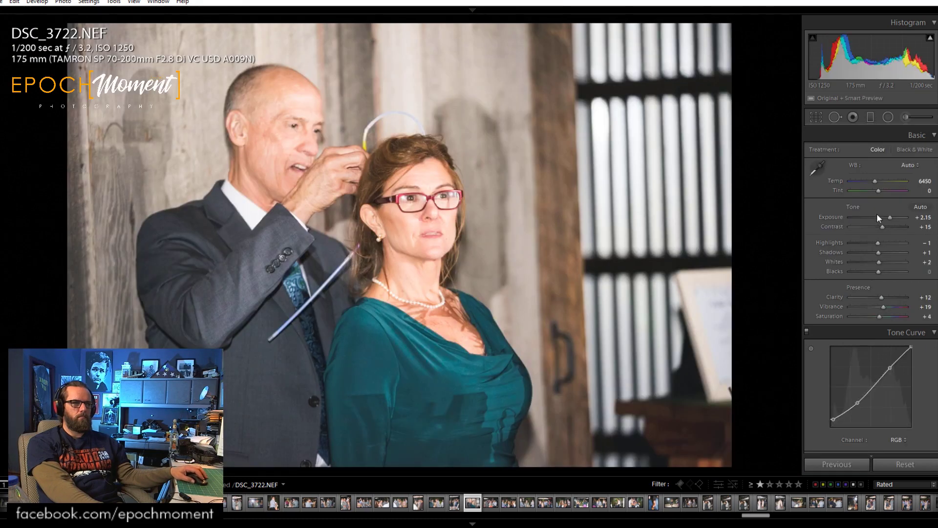
drag(887, 218, 879, 274)
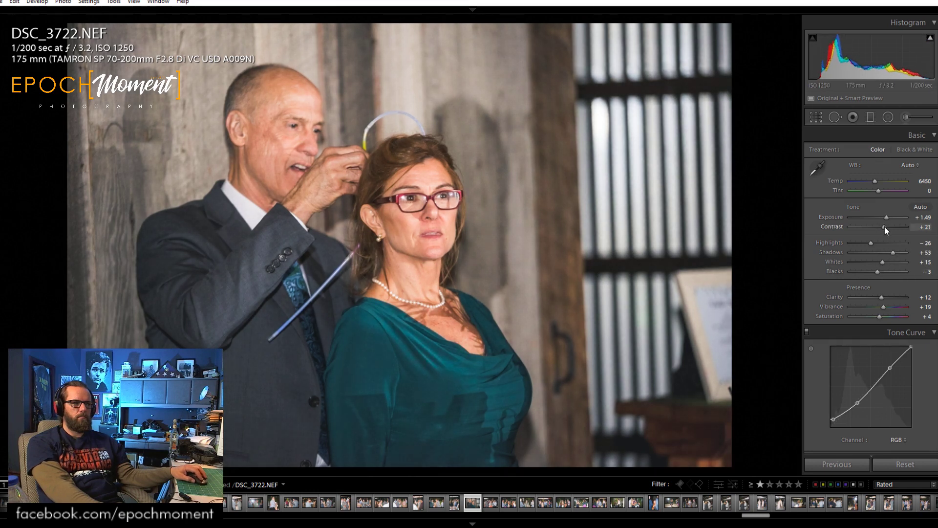
drag(884, 226, 863, 246)
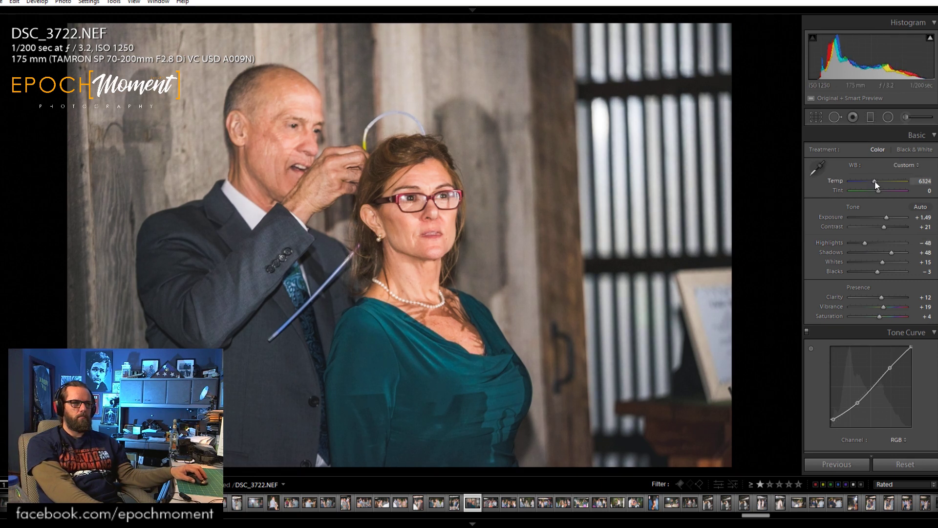
click(400, 212)
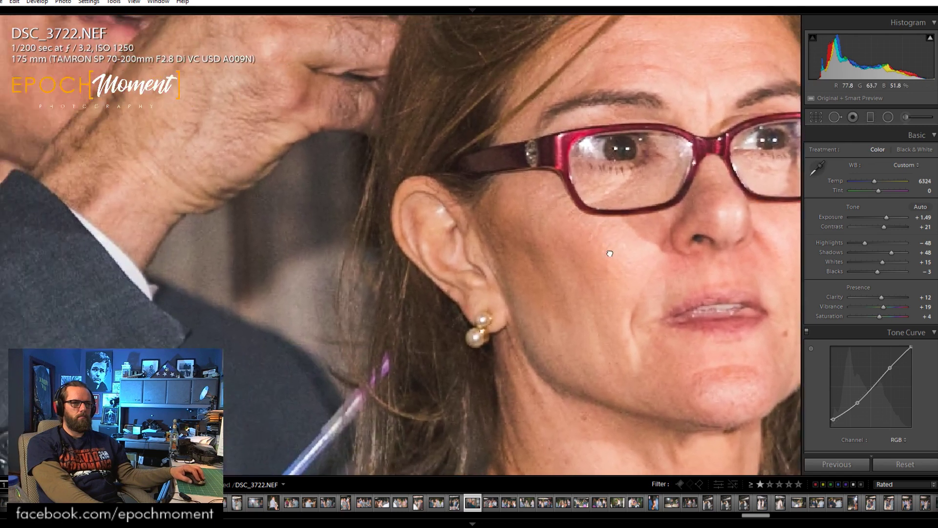
drag(610, 253, 507, 270)
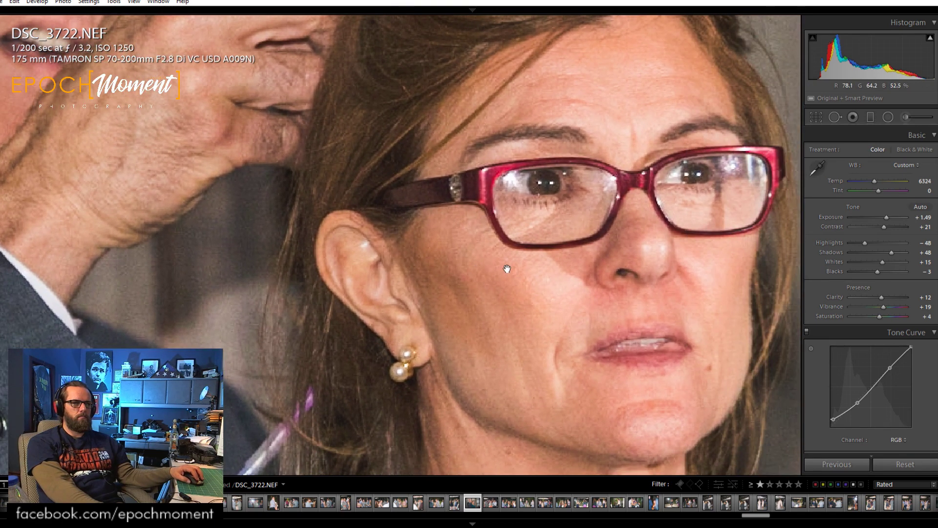
click(507, 269)
click(561, 330)
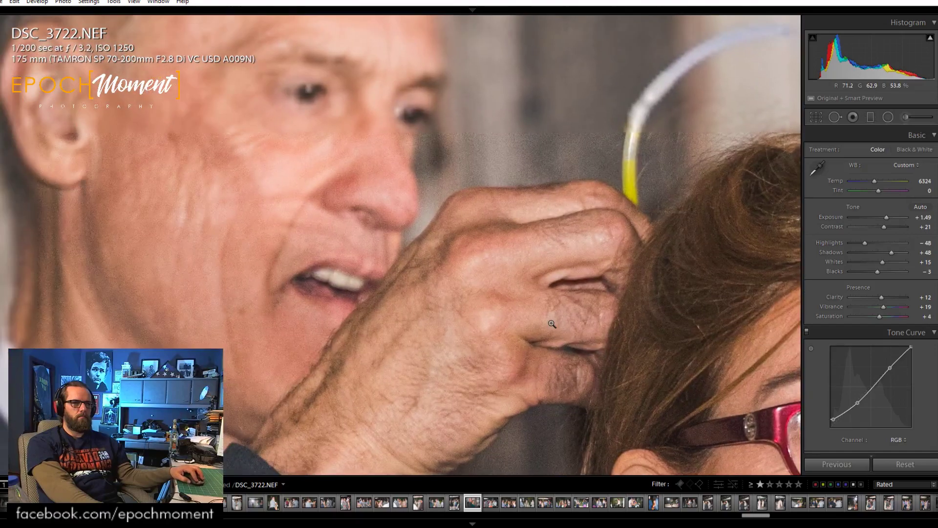
click(551, 323)
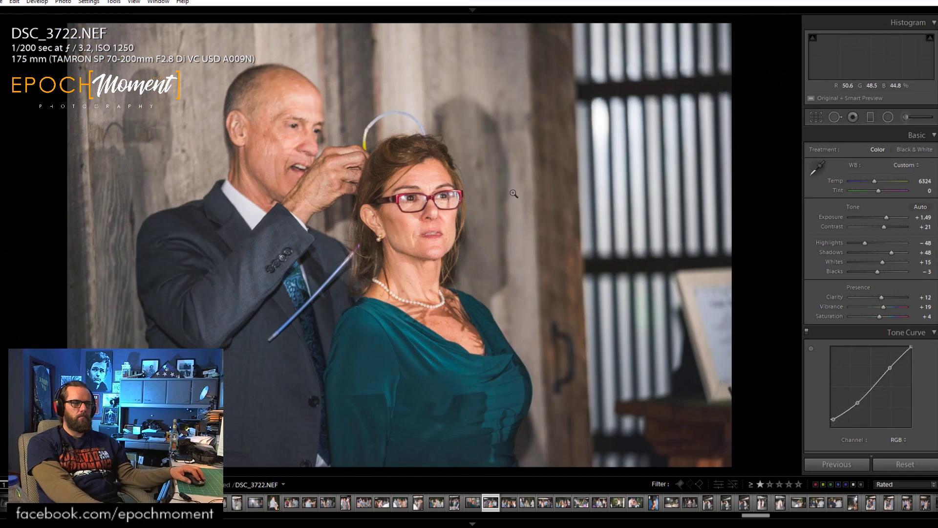
Set DSC_3725.NEF to Temp 5874, Contrast +14, Highlights −60, Shadows +37 and Whites +10.
key(Right)
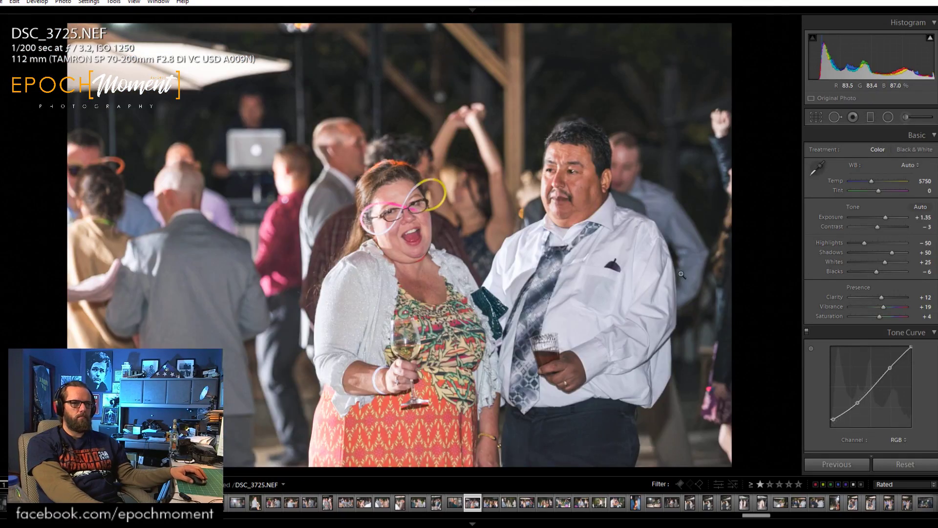
drag(878, 226, 863, 244)
drag(871, 182, 872, 182)
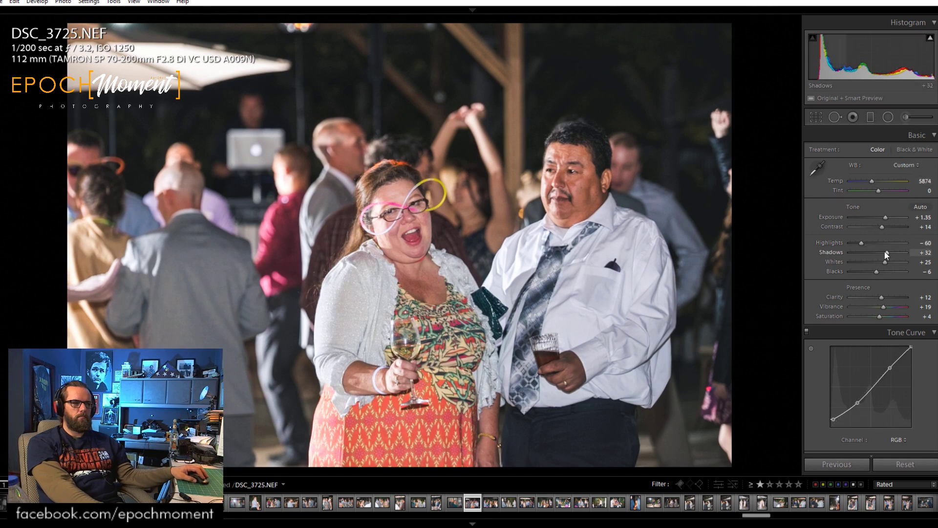
drag(885, 262, 891, 251)
Crop DSC_3725.NEF slightly tighter at its original aspect ratio, trimming the top and the raised hand at the photo's right edge.
click(816, 117)
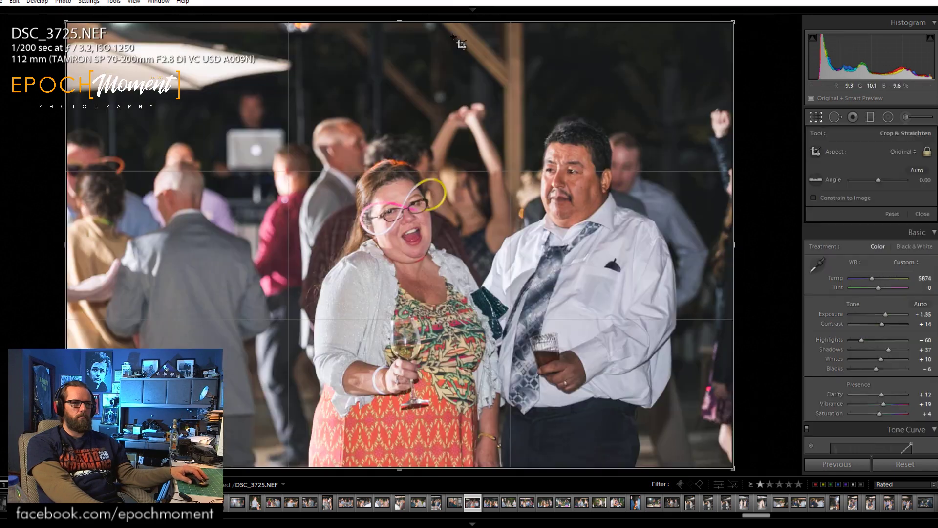
drag(399, 22, 401, 37)
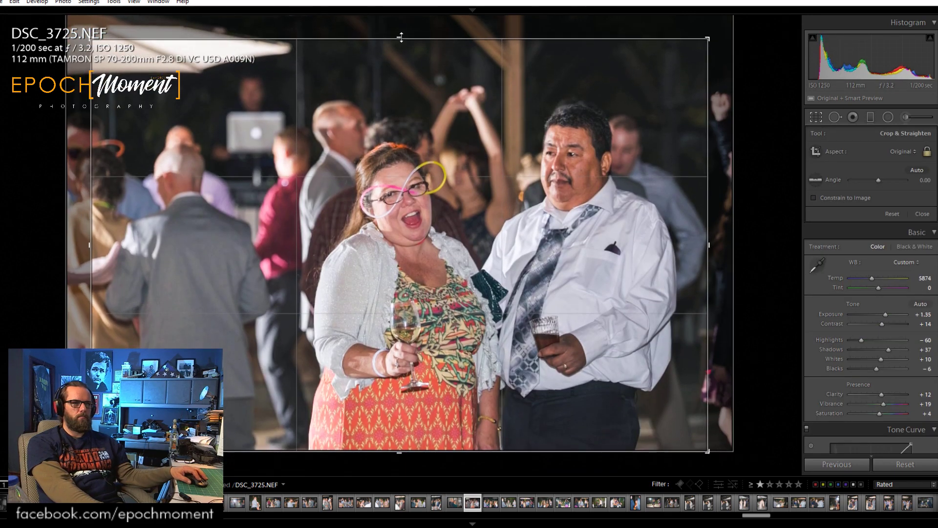
drag(396, 89, 407, 89)
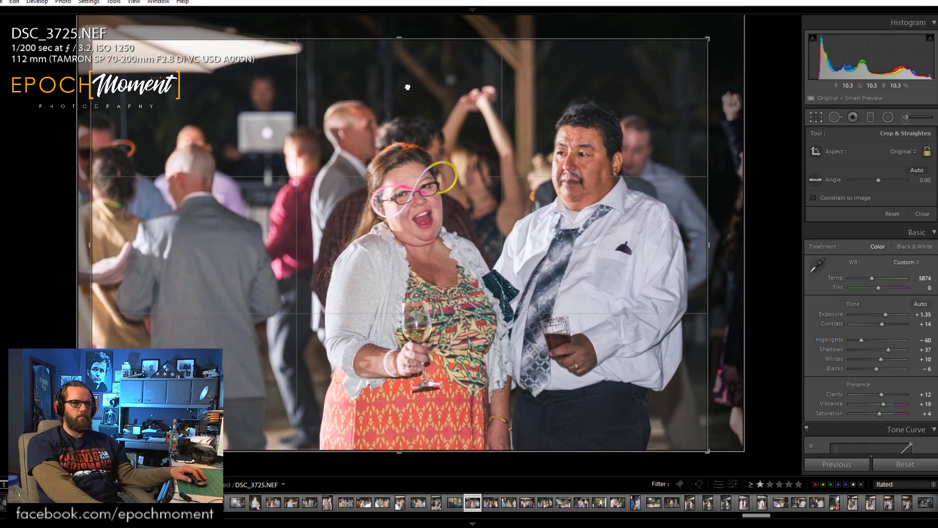
click(928, 213)
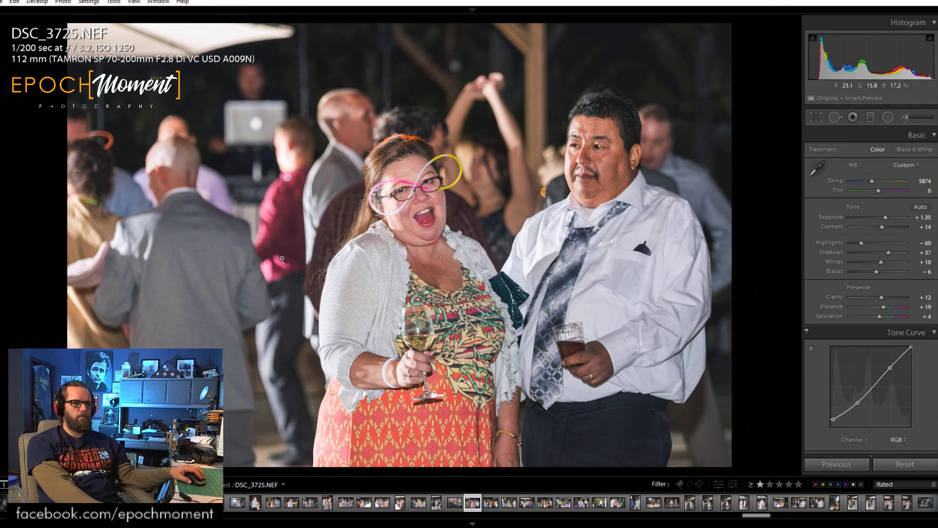
Set DSC_3726.NEF to Exposure +1.58, Contrast +19, Highlights −77, Shadows +28 and Whites 0, judging the smiling woman's face at close zoom.
key(Right)
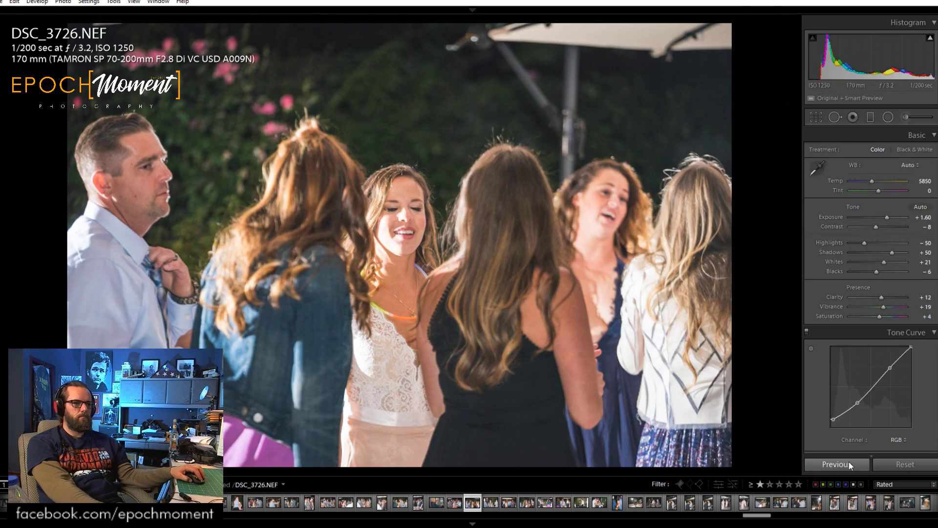
drag(874, 225, 878, 226)
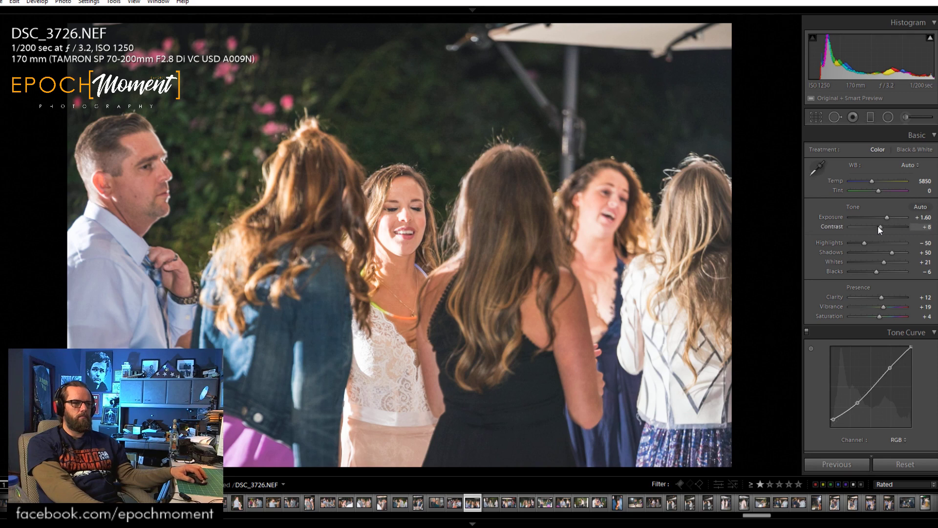
click(397, 234)
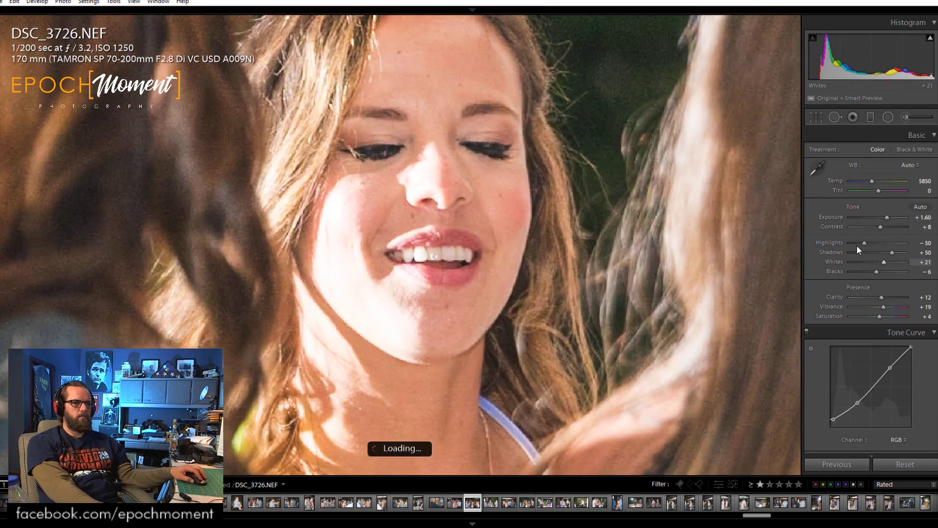
drag(878, 225, 886, 253)
double_click(885, 262)
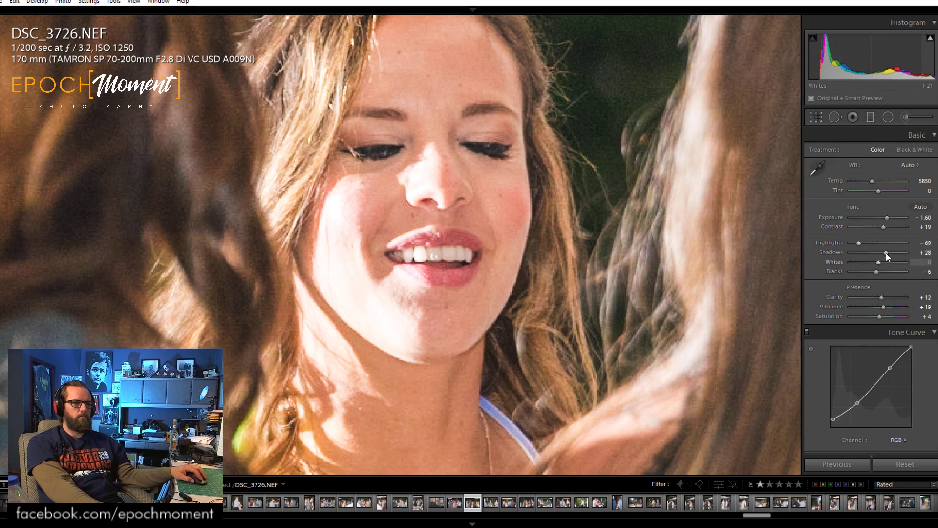
drag(887, 216, 886, 217)
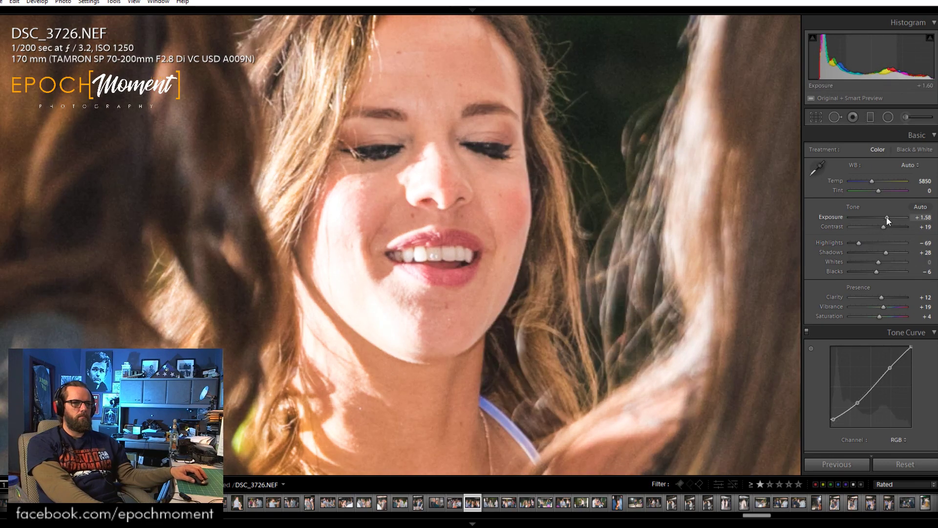
click(462, 197)
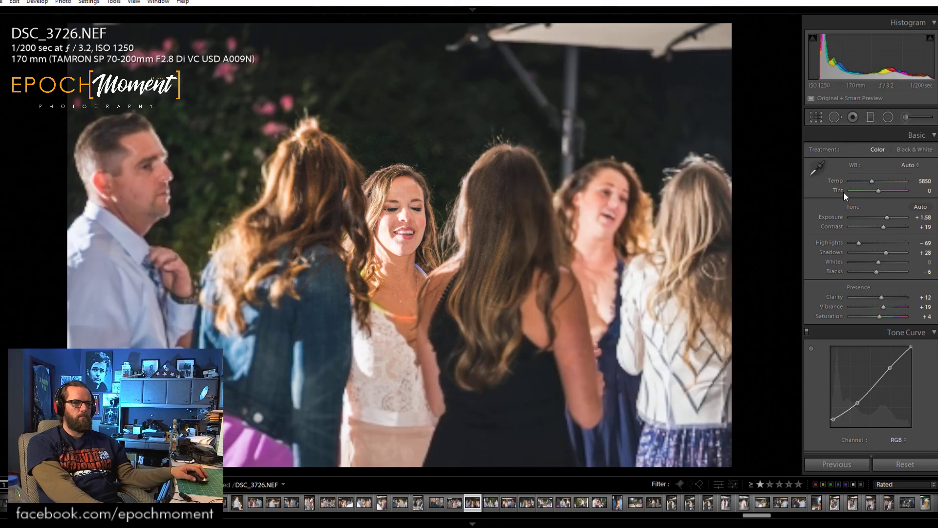
drag(859, 244, 857, 245)
Crop away the empty strip above the group in DSC_3726.NEF with a custom aspect and rotate the photo to an angle of −0.66.
click(816, 119)
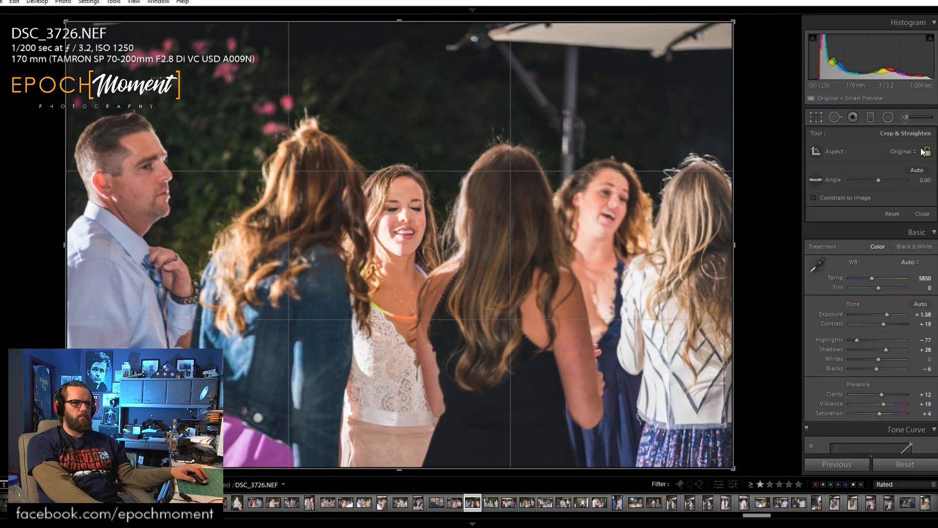
drag(419, 21, 418, 57)
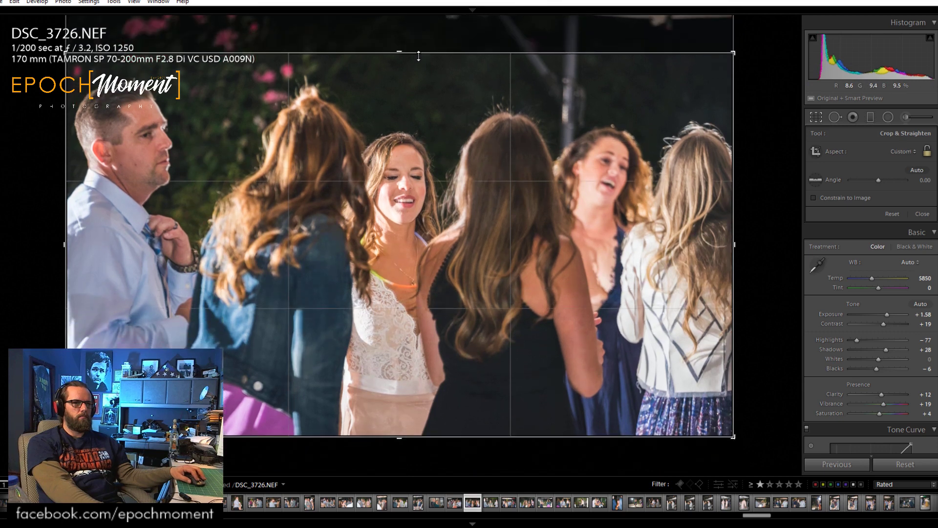
drag(750, 177, 750, 183)
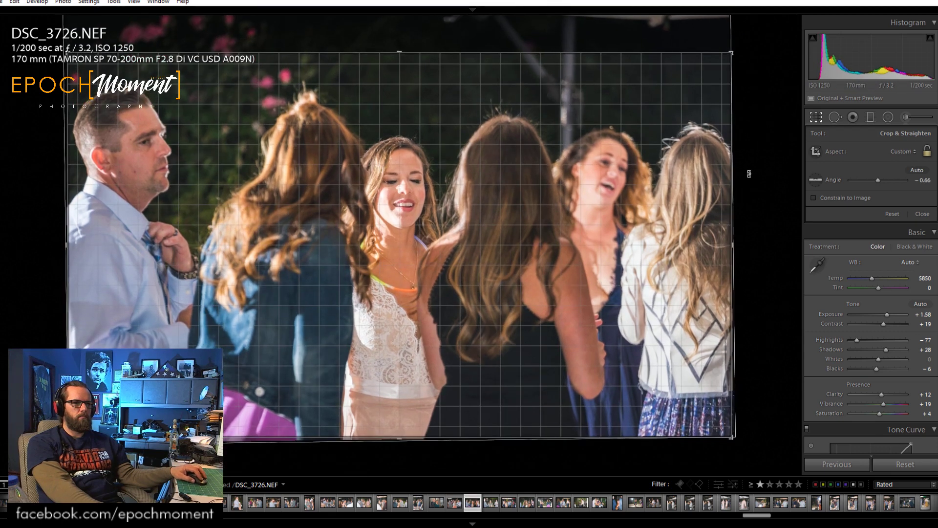
click(921, 214)
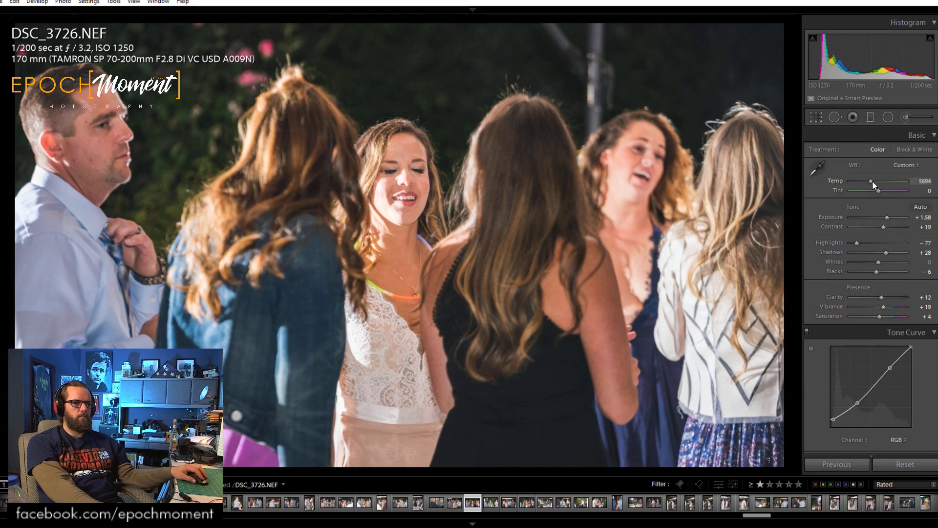
Refine DSC_3726.NEF to Temp 5604, Highlights −75 and Shadows +37, and check the smiling woman's face at close zoom.
drag(857, 244, 859, 245)
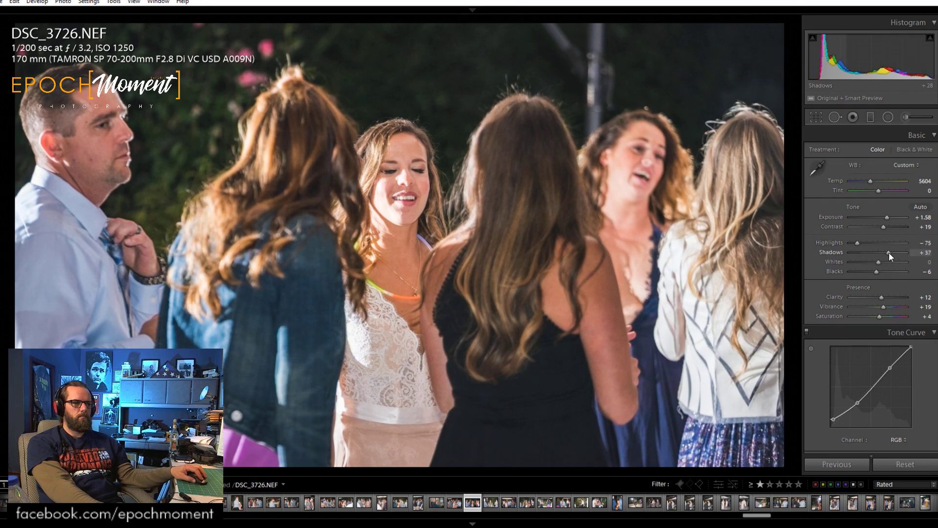
click(415, 188)
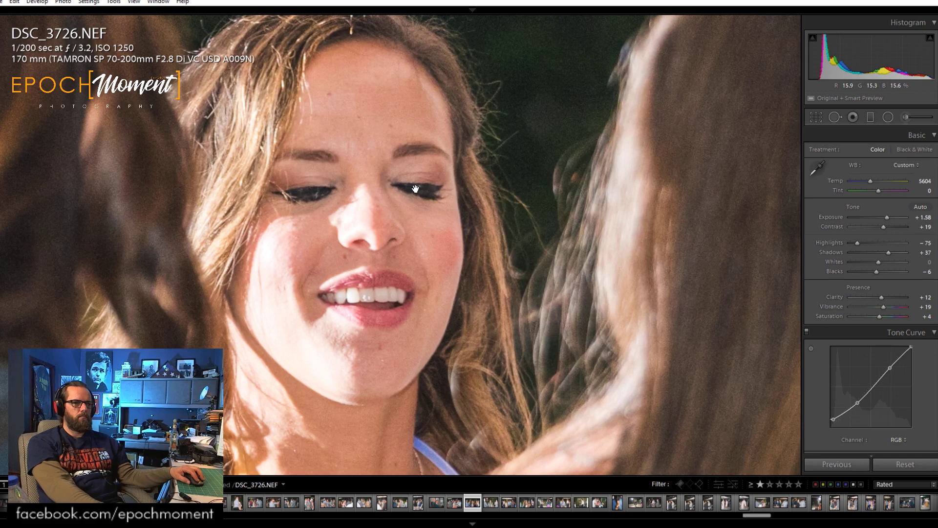
click(416, 189)
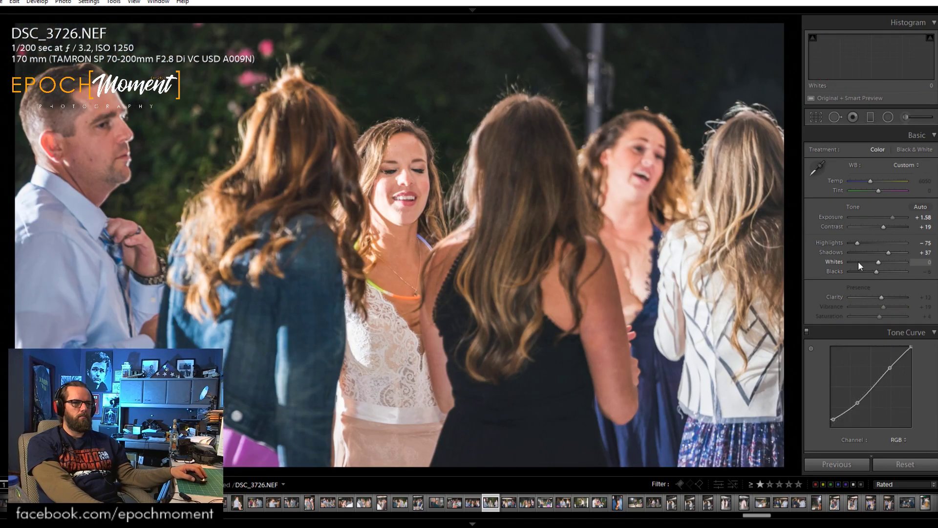
Set DSC_3727.NEF to Temp 6234, Exposure +2.22, Contrast +23, Highlights −68, Shadows +19 and Whites 0, checking the long-haired guest's face at close zoom.
key(Right)
drag(880, 227, 881, 253)
click(400, 179)
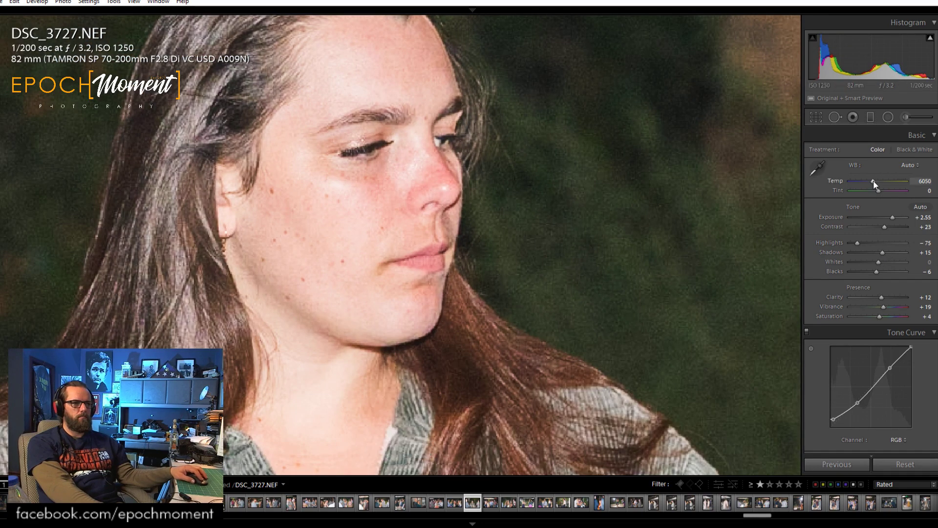
drag(893, 217, 890, 217)
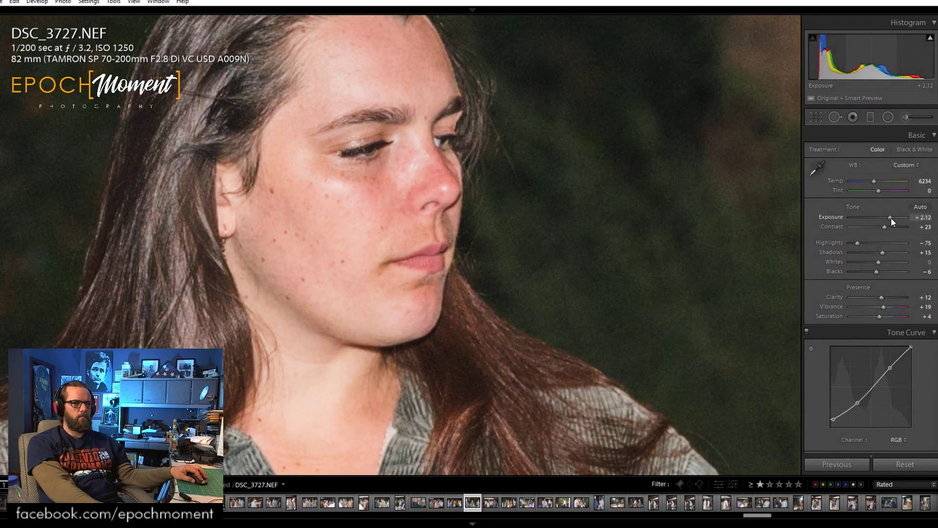
drag(890, 218, 892, 218)
click(471, 212)
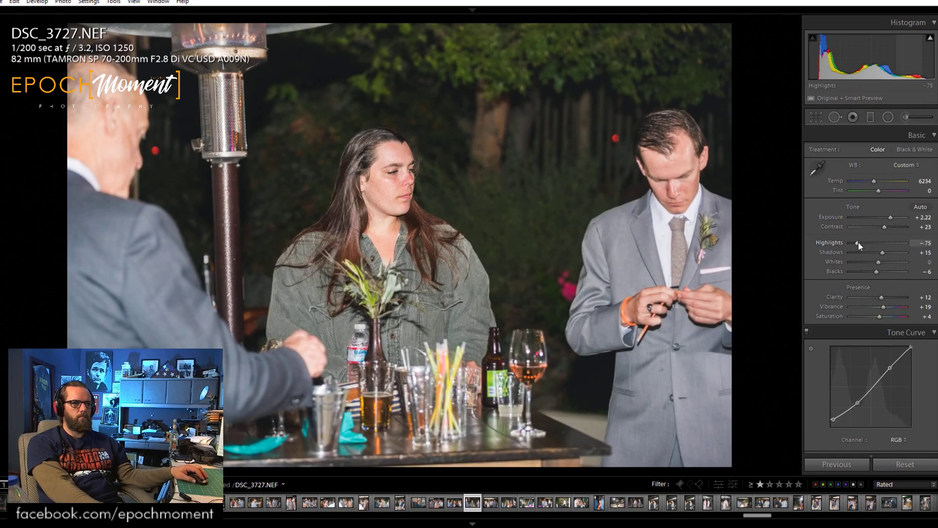
drag(861, 246, 882, 258)
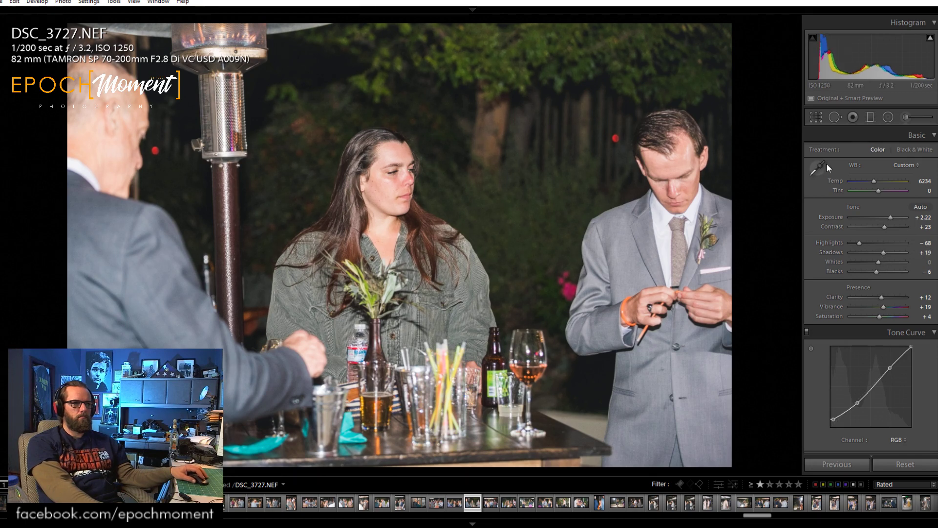
Crop DSC_3727.NEF tighter from its upper-left corner at the original aspect ratio, cutting out the foreground man's head.
click(818, 120)
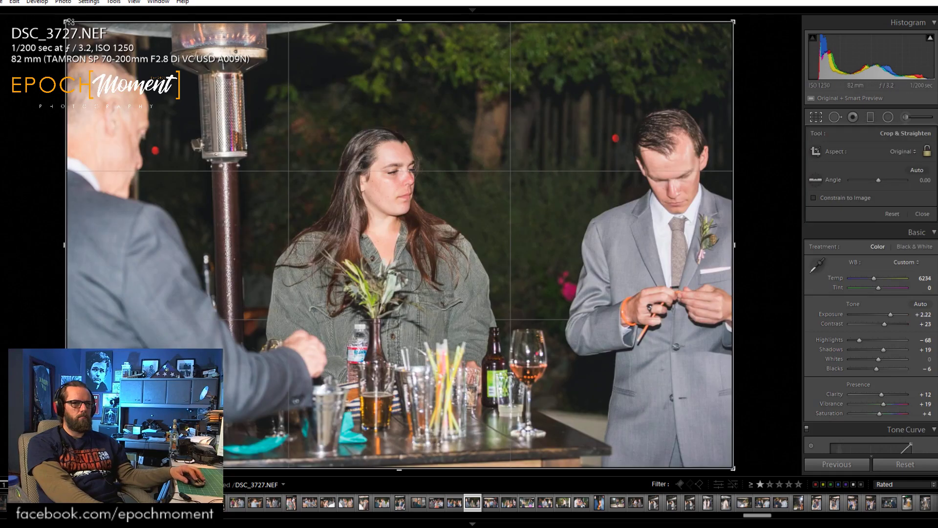
drag(67, 21, 21, 9)
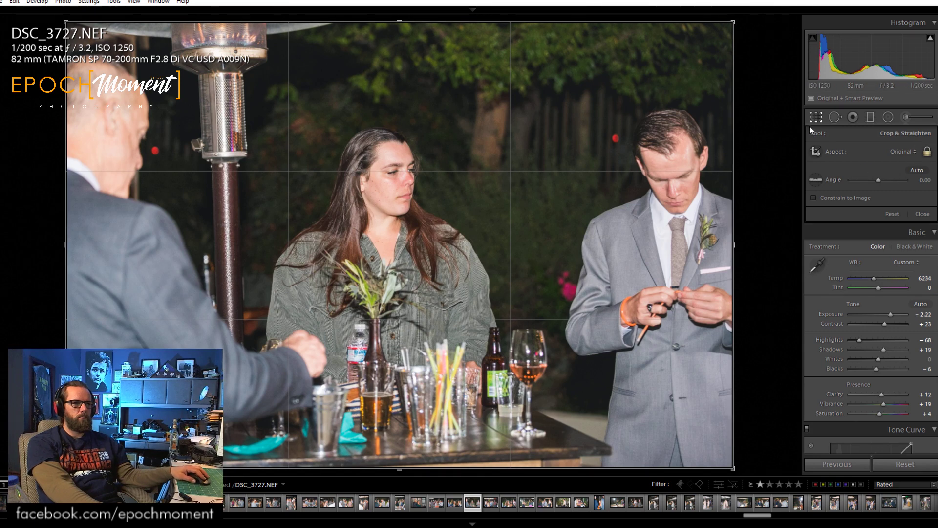
drag(66, 23, 114, 48)
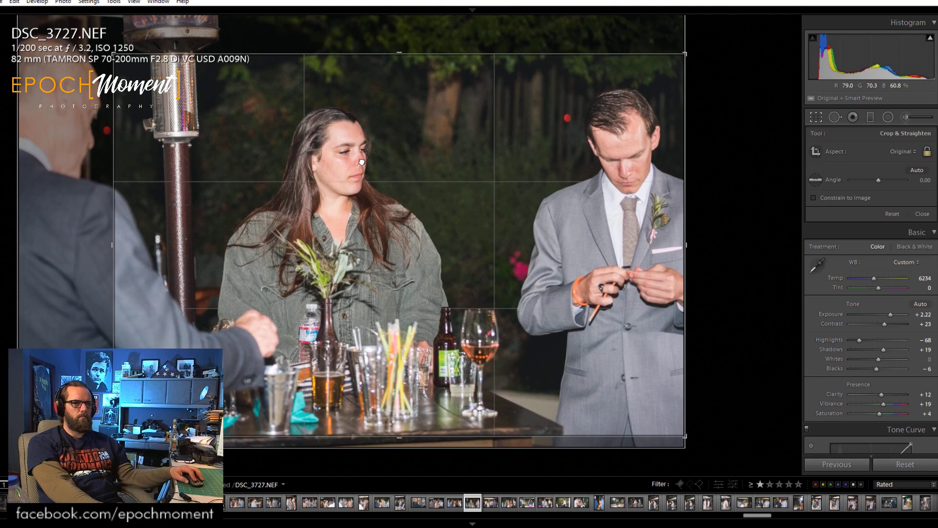
click(922, 214)
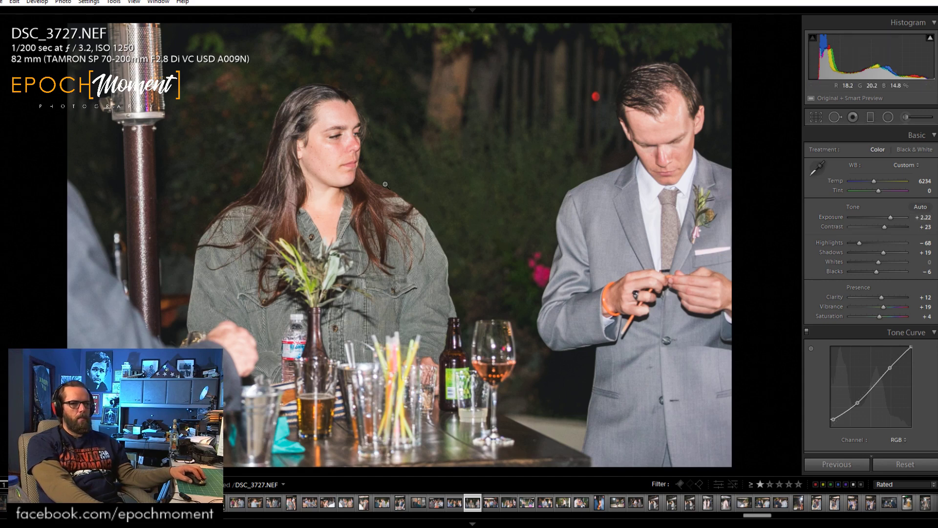
Refine DSC_3727.NEF to Temp 6484, Highlights −73, Shadows +33 and Blacks 0.
click(346, 142)
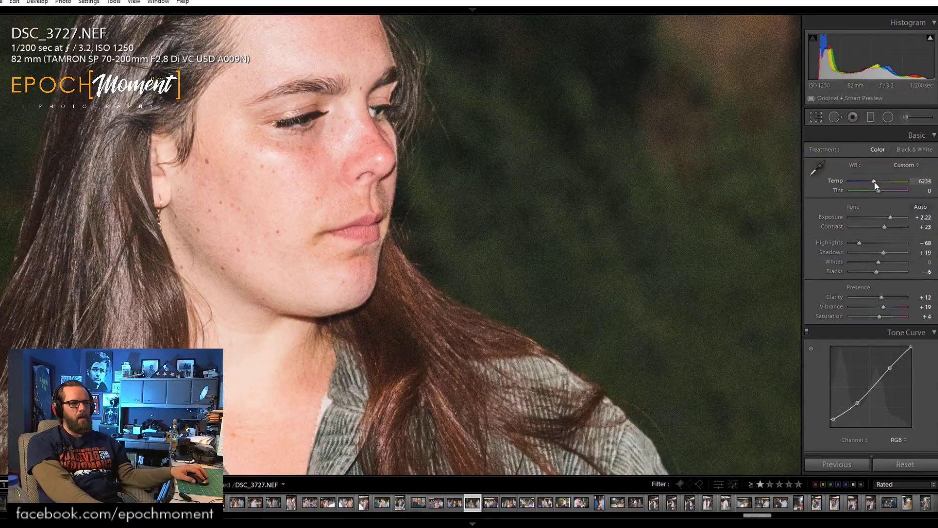
click(541, 137)
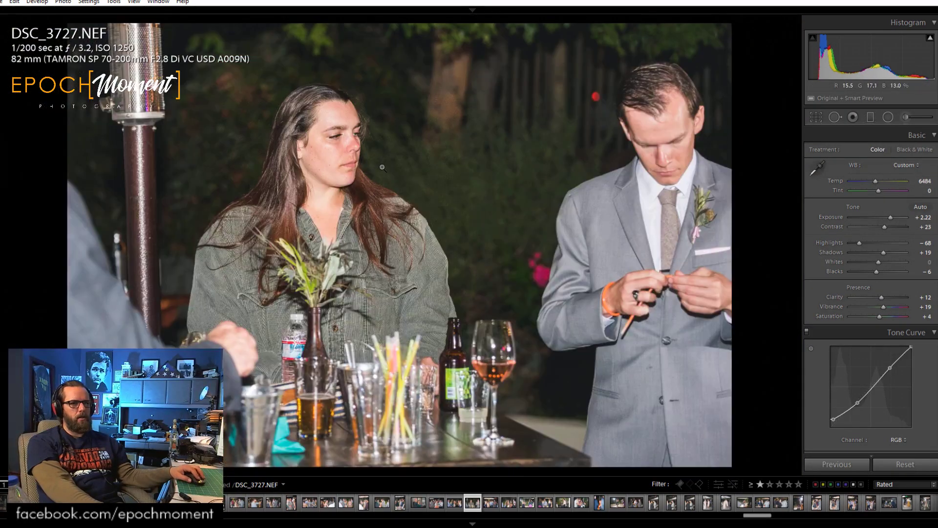
drag(886, 254, 861, 248)
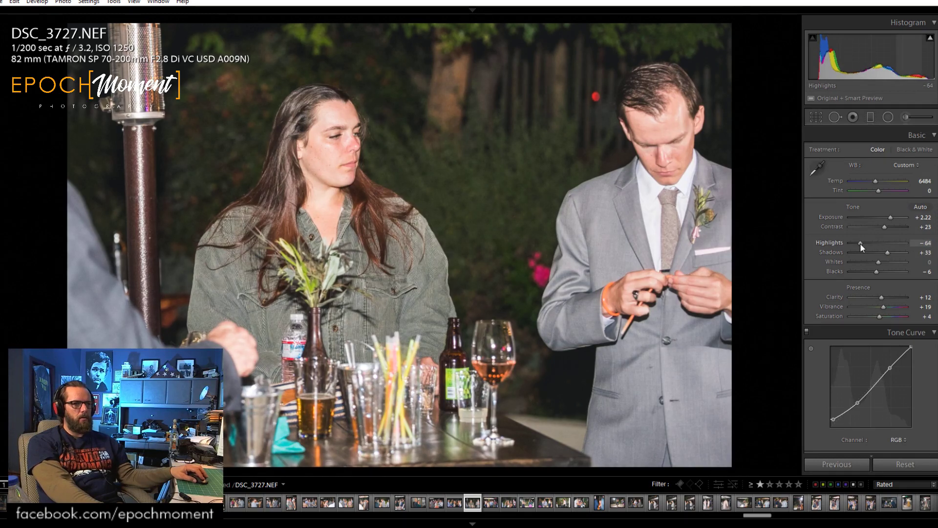
double_click(876, 271)
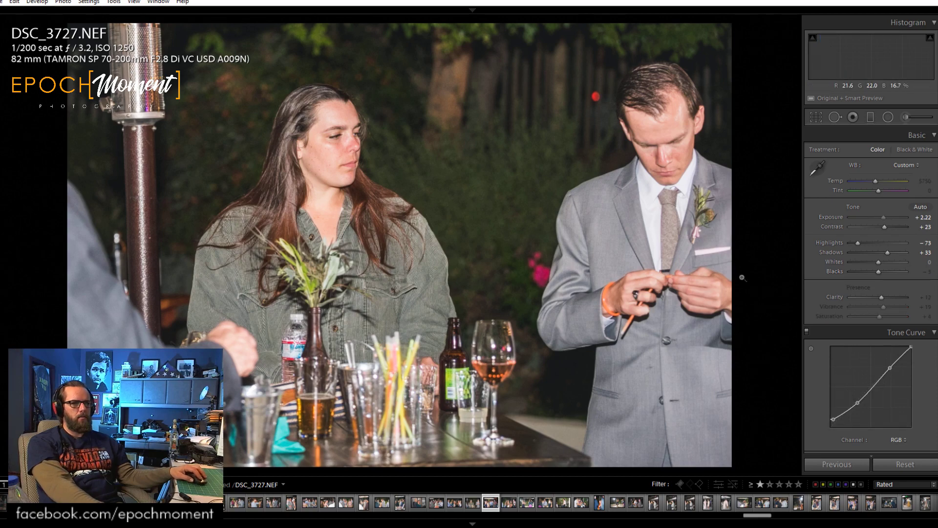
Set DSC_3731.NEF to Temp 5694, Contrast +24, Highlights −48, Shadows +44 and Whites +14, checking the sunglasses-wearing man's face at close zoom.
key(Right)
key(z)
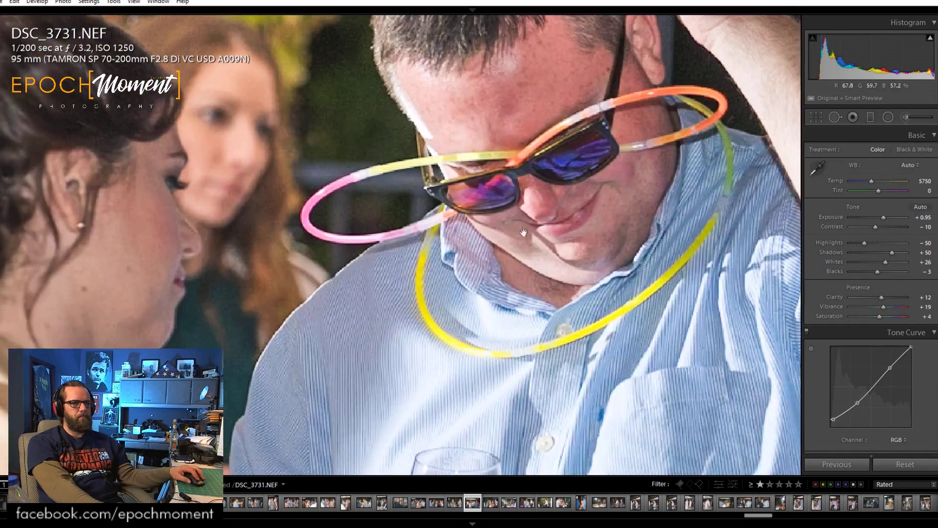
drag(877, 226, 884, 227)
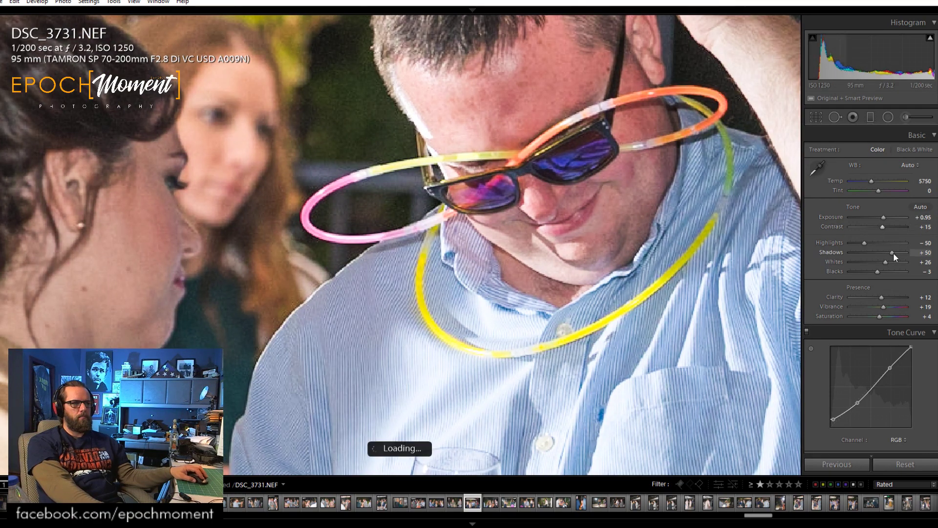
drag(885, 262, 878, 262)
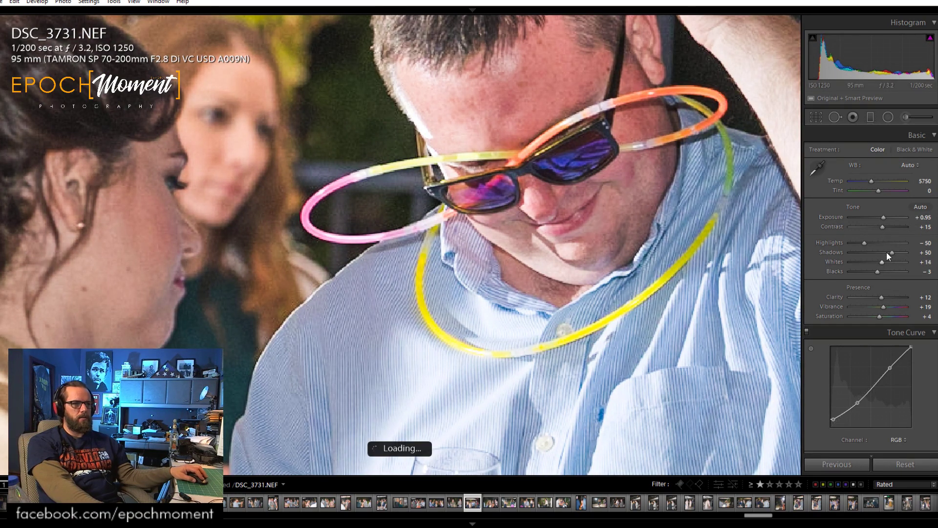
drag(895, 253, 883, 228)
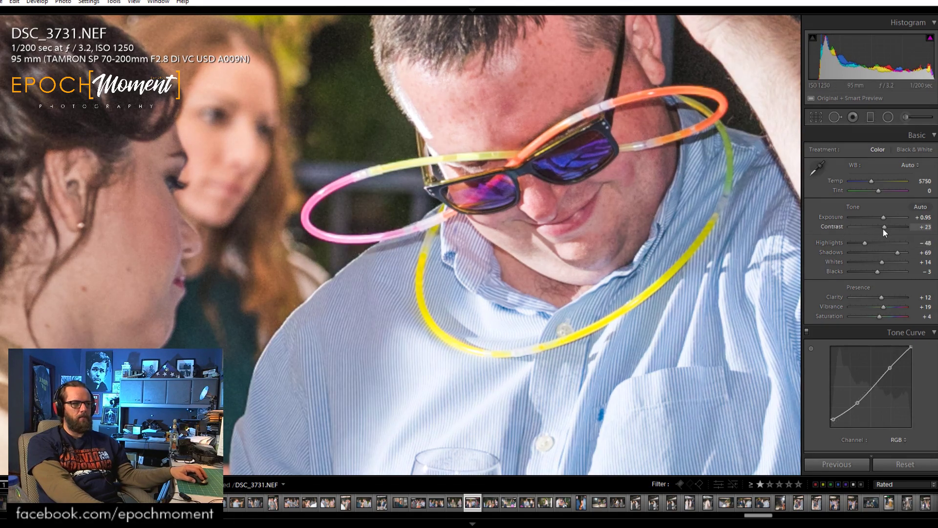
click(890, 252)
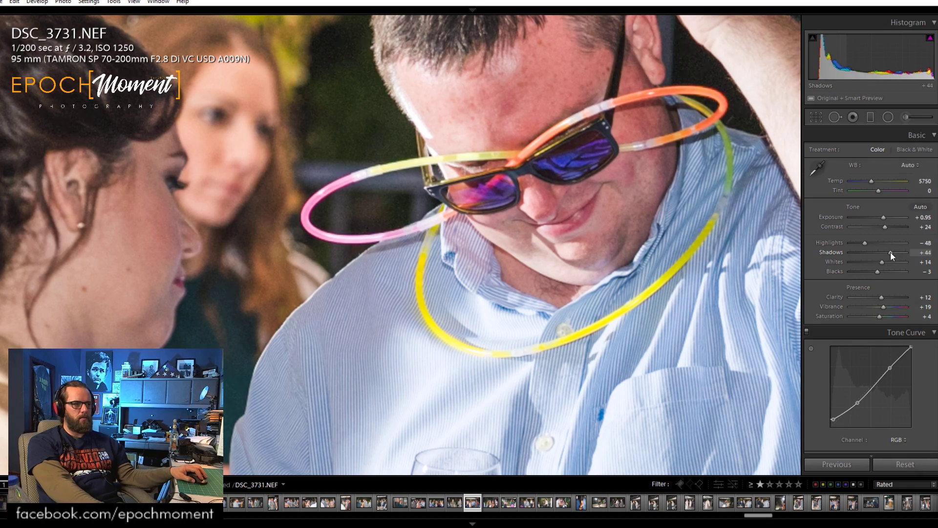
click(536, 163)
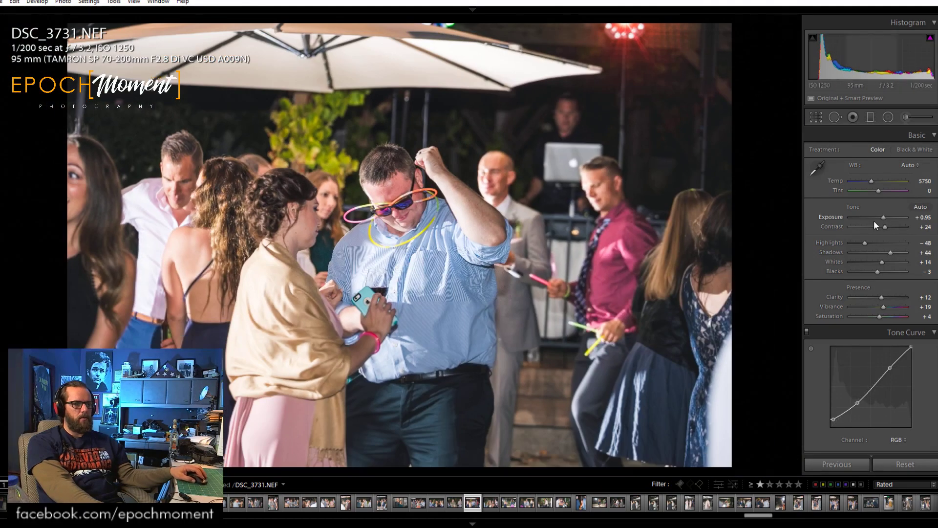
drag(872, 181, 872, 180)
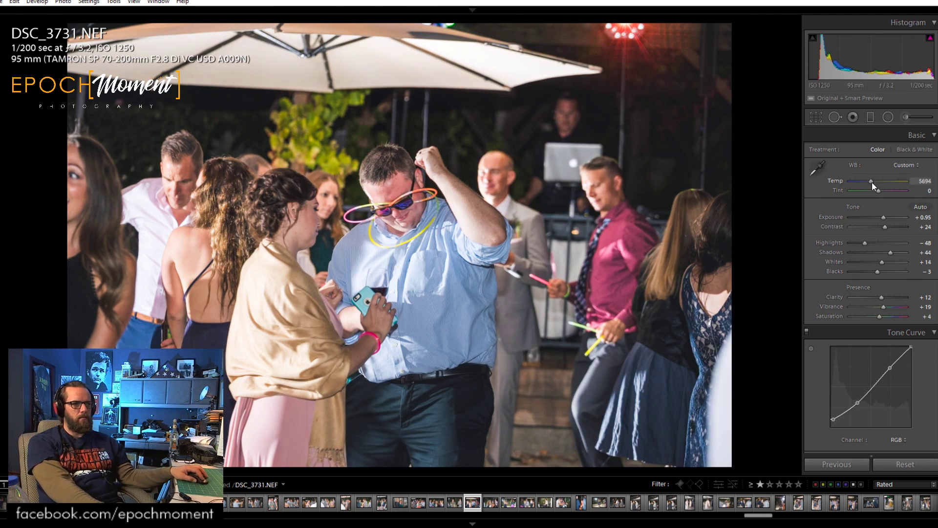
Straighten DSC_3731.NEF to an angle of −2.58 and crop down its upper edge at a custom aspect ratio, cutting out the umbrella.
click(816, 117)
drag(748, 186, 749, 205)
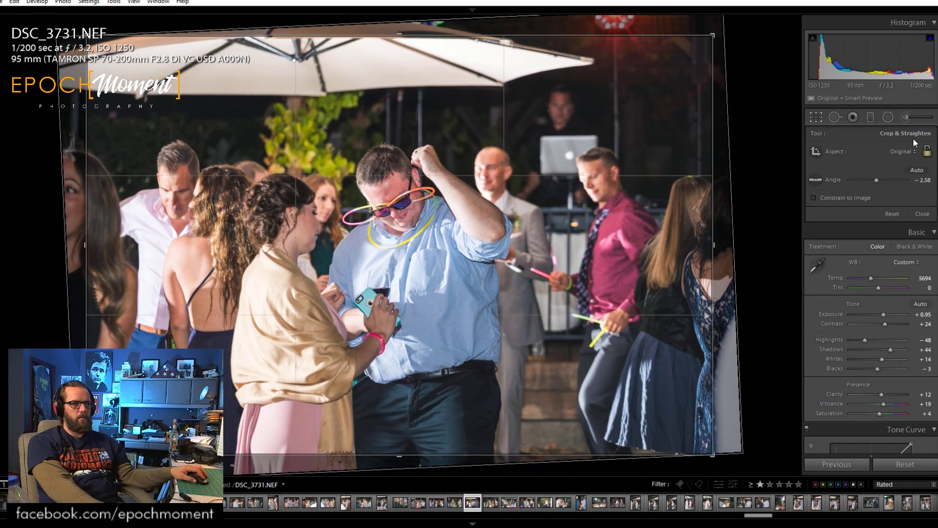
drag(443, 35, 444, 70)
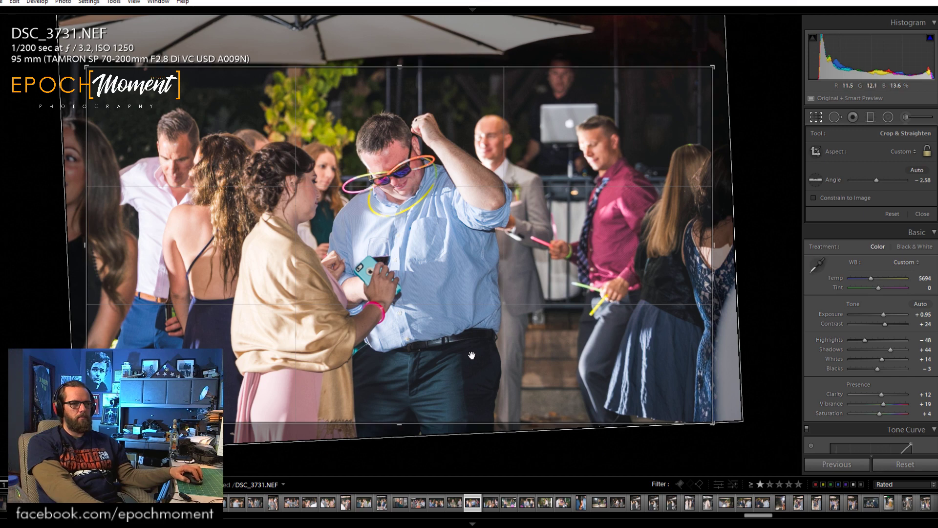
click(922, 214)
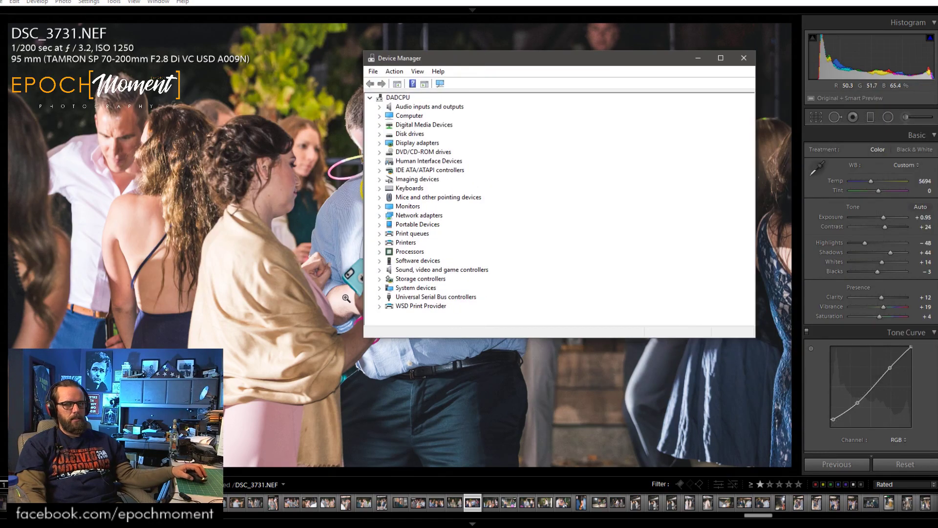
Examine the computer's processor entries in Device Manager.
click(380, 251)
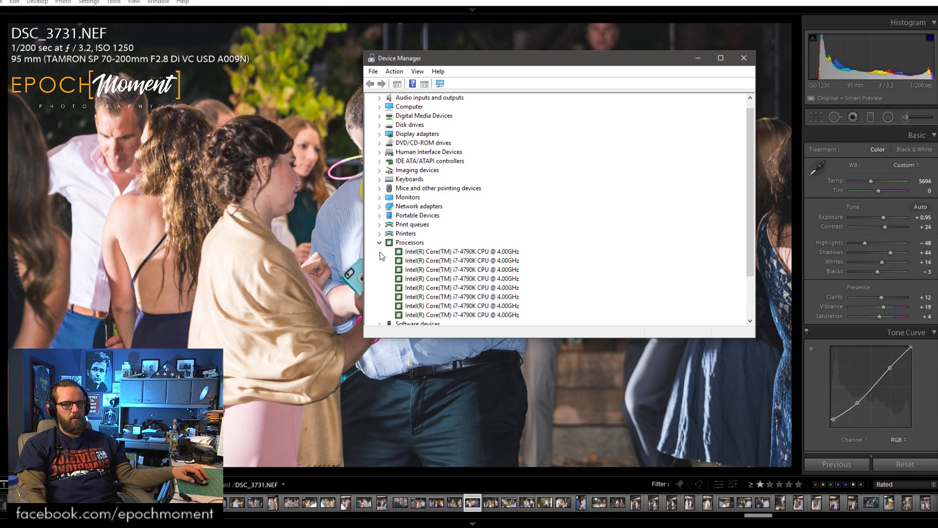
scroll(382, 235, down, 3)
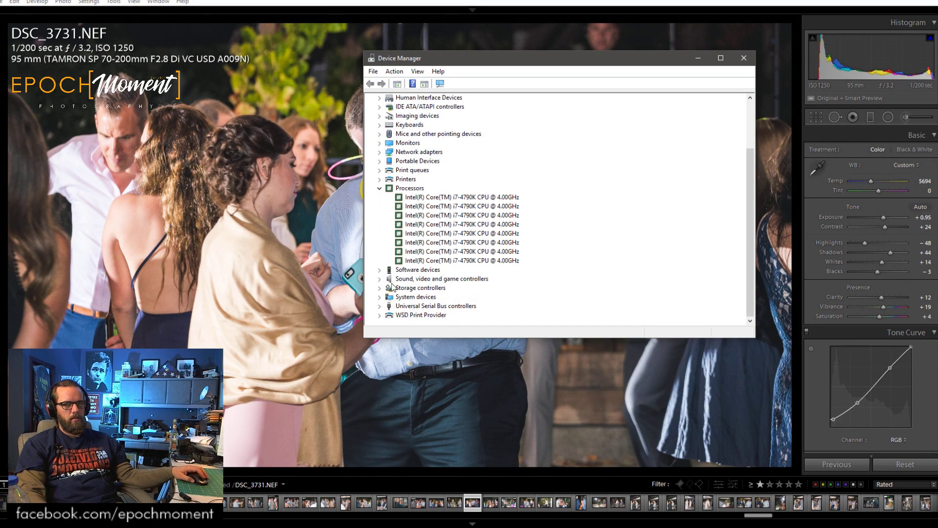
click(379, 188)
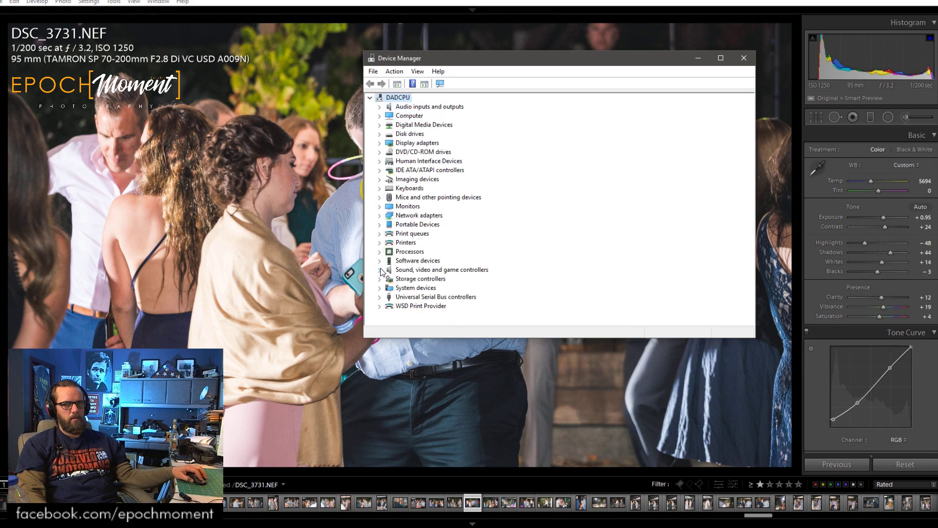
Look through the system devices and computer entries in Device Manager for the motherboard hardware, and close it.
click(381, 287)
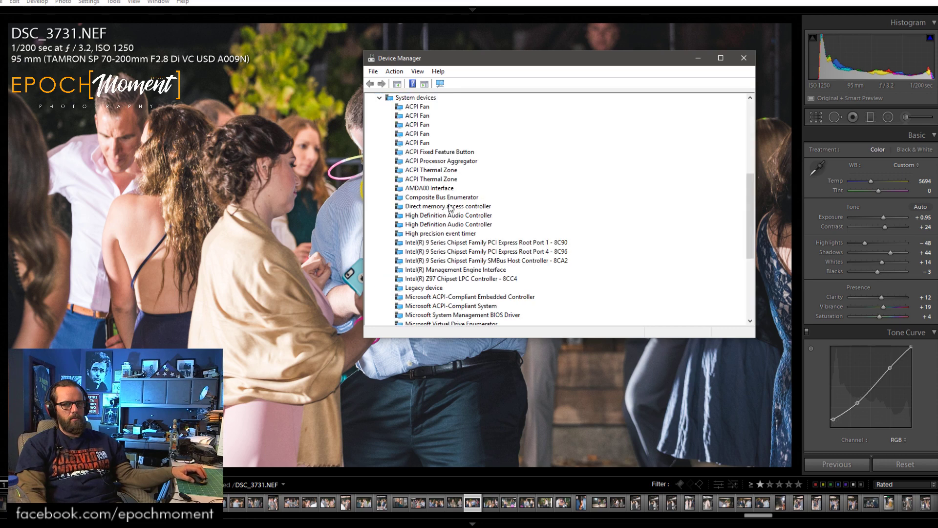
scroll(437, 250, down, 1)
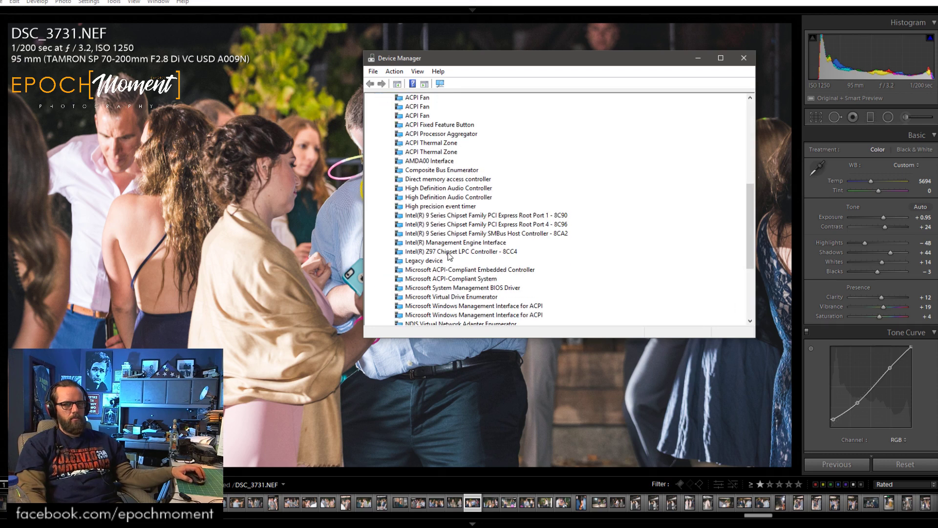
scroll(449, 255, down, 3)
scroll(498, 258, down, 2)
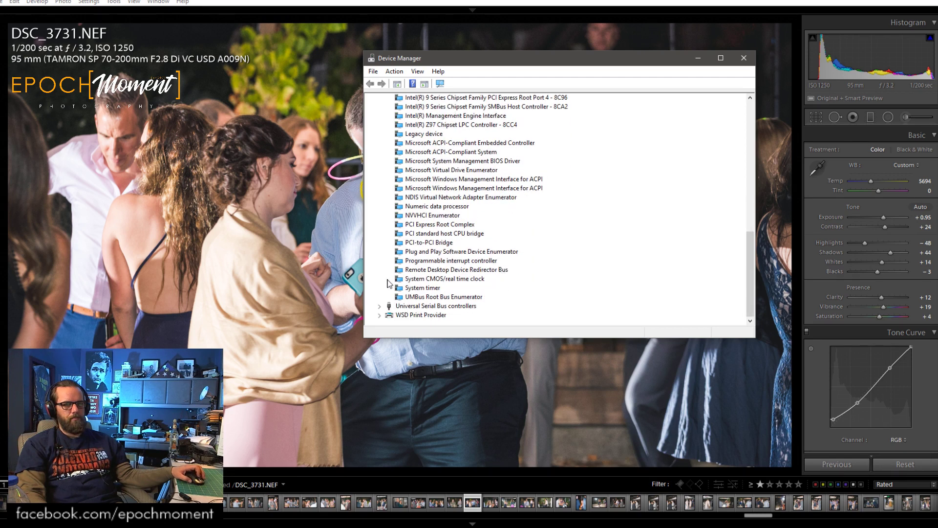
scroll(387, 283, up, 8)
click(380, 164)
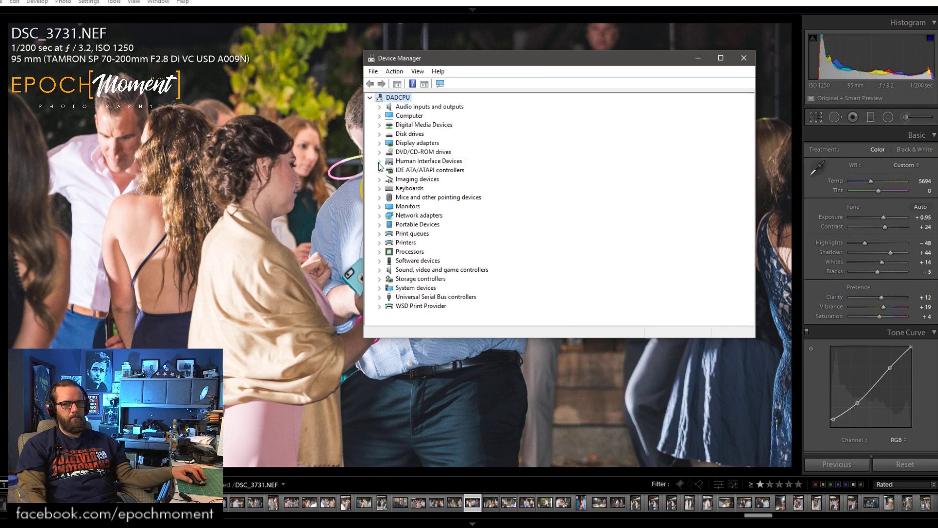
click(379, 115)
click(379, 116)
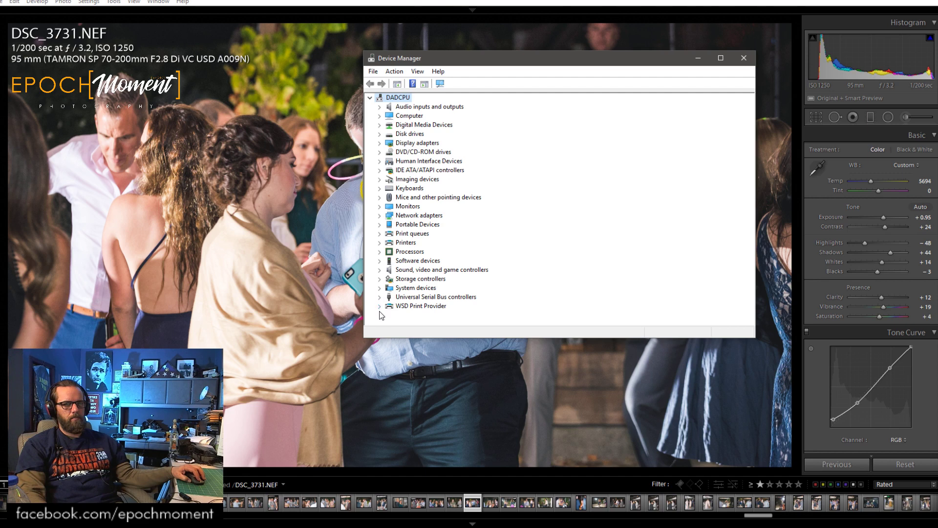
click(743, 58)
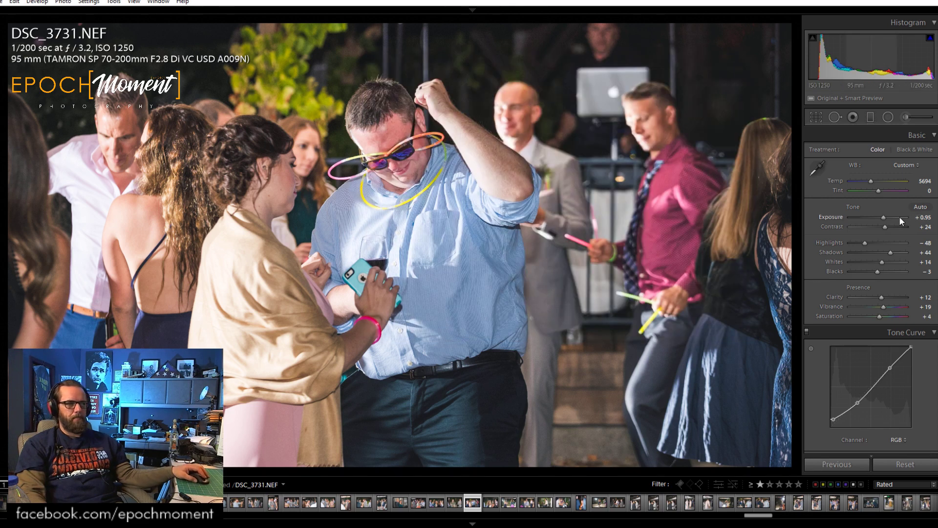
Refine DSC_3731.NEF to Exposure +1.31, Highlights −84 and Shadows +48.
drag(884, 217, 883, 217)
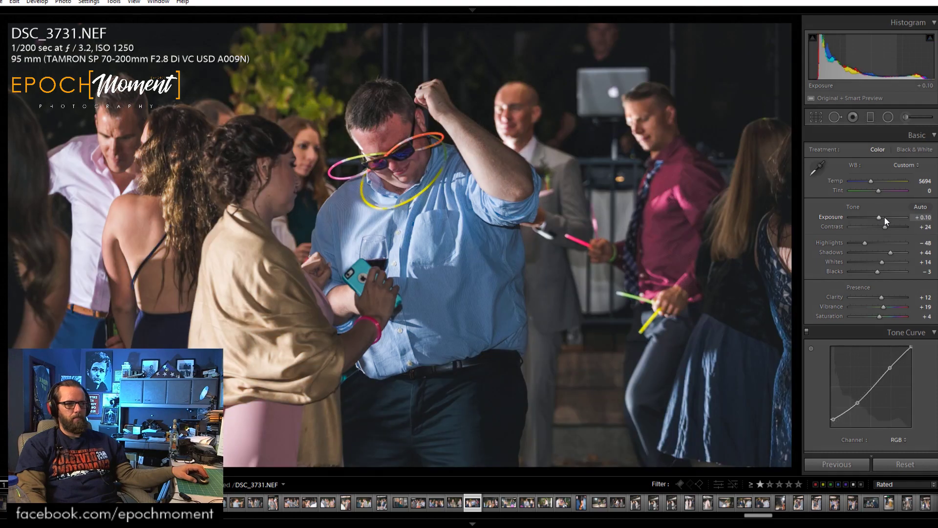
click(885, 216)
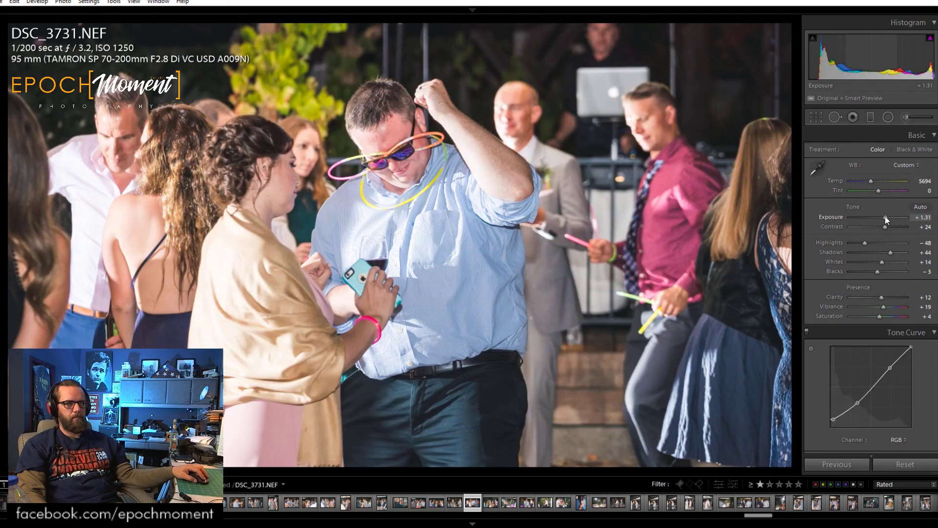
drag(865, 242, 889, 252)
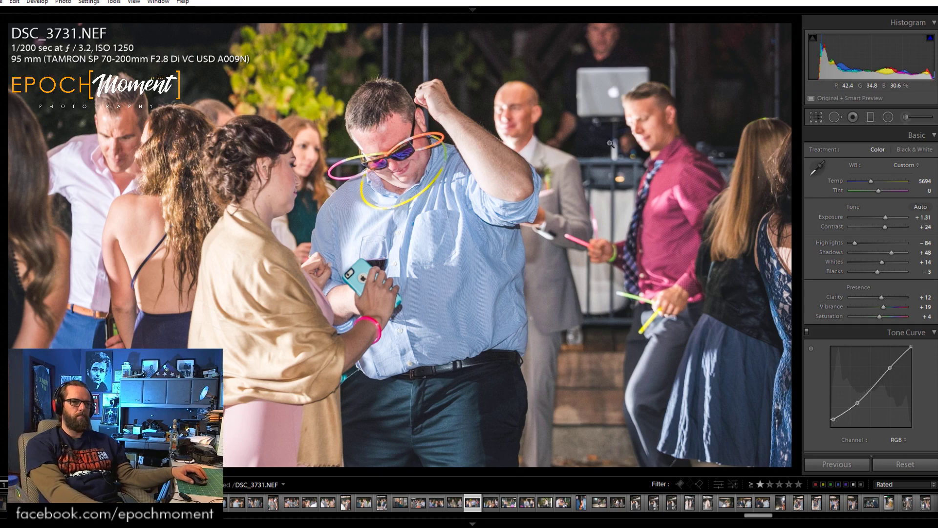
Set DSC_3732.NEF to Contrast +14 and Shadows +57, and crop it tighter from its upper-left corner at the original aspect ratio.
key(Right)
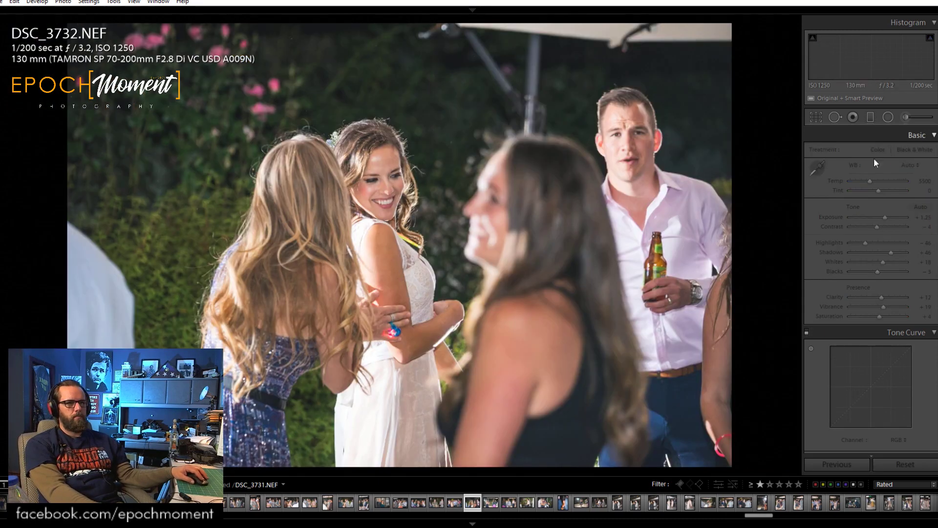
drag(890, 253, 882, 226)
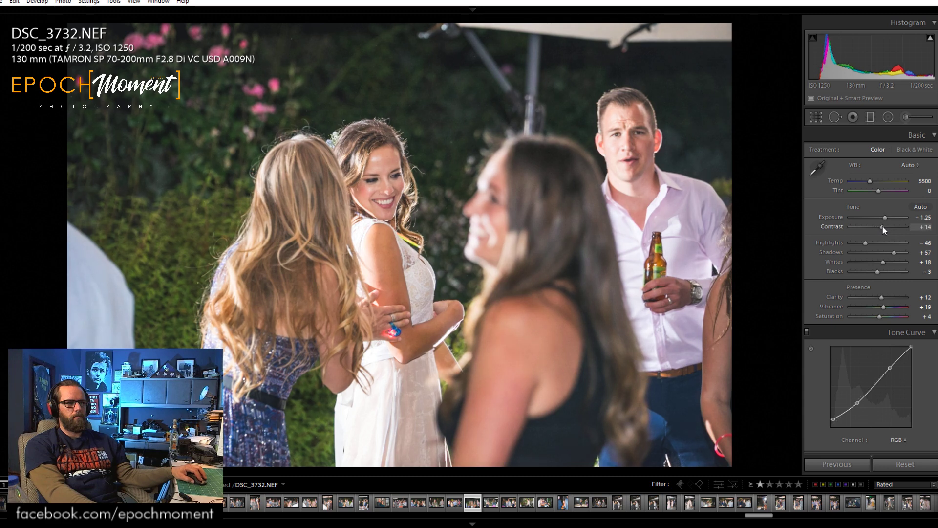
click(817, 117)
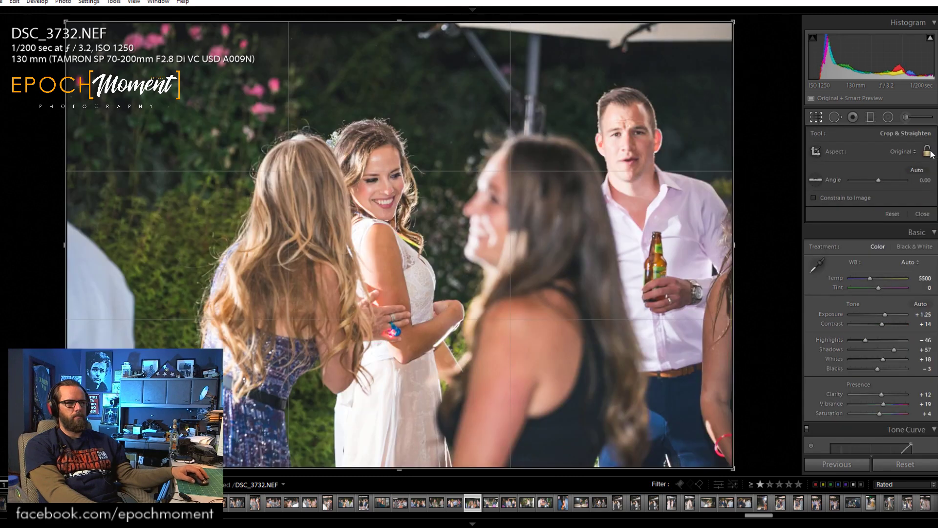
drag(66, 23, 110, 51)
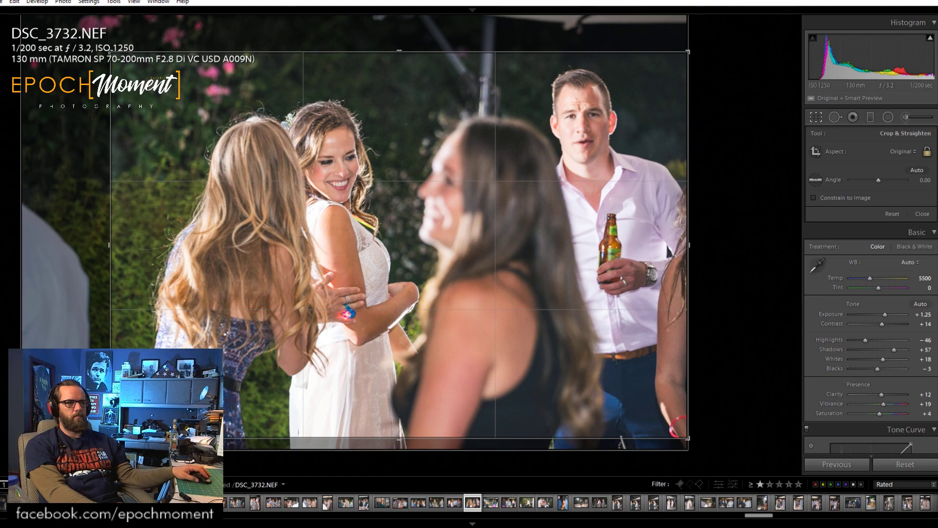
click(922, 215)
Check the bride's face at close zoom and refine DSC_3732.NEF to Temp 5750, Highlights −64 and Shadows +50.
click(351, 105)
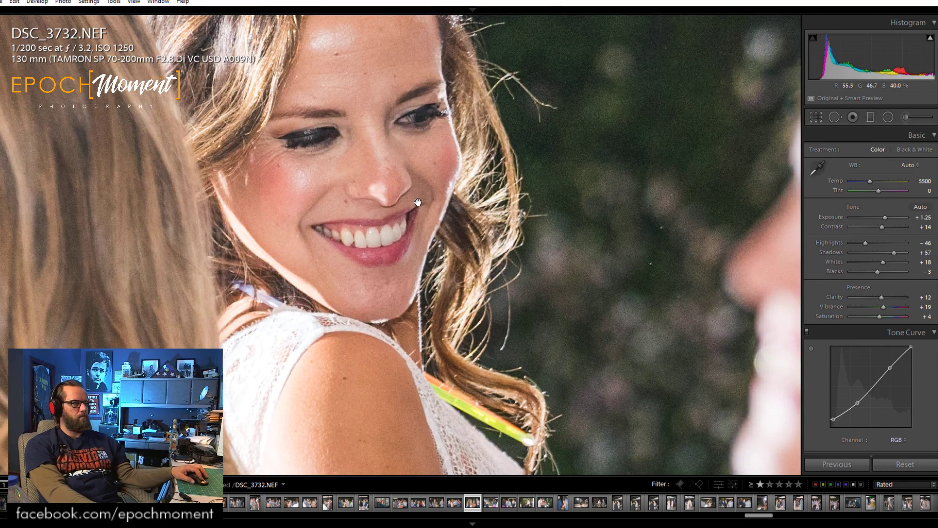
click(418, 203)
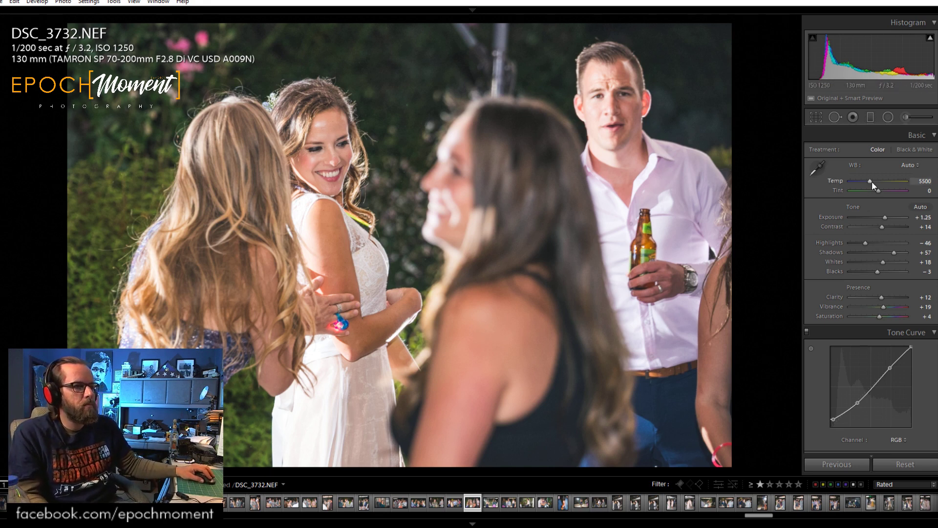
drag(870, 181, 871, 183)
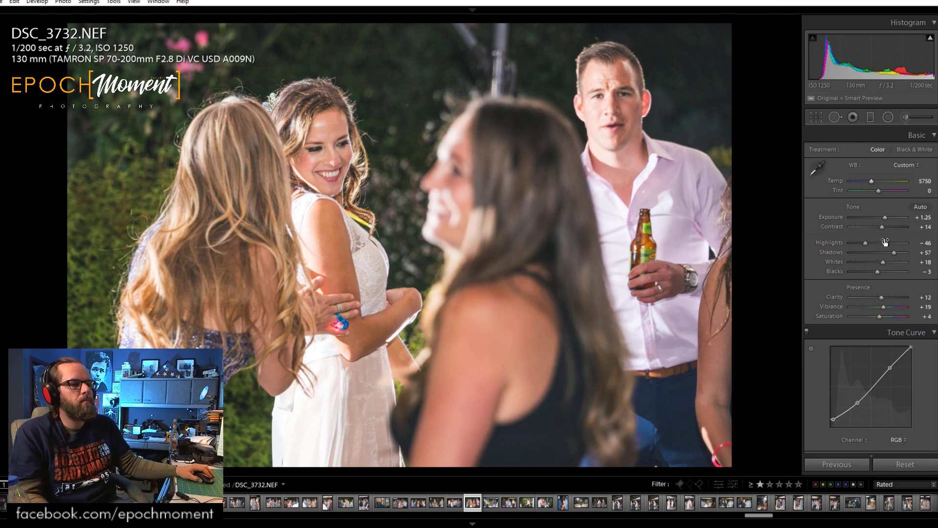
drag(866, 242, 890, 252)
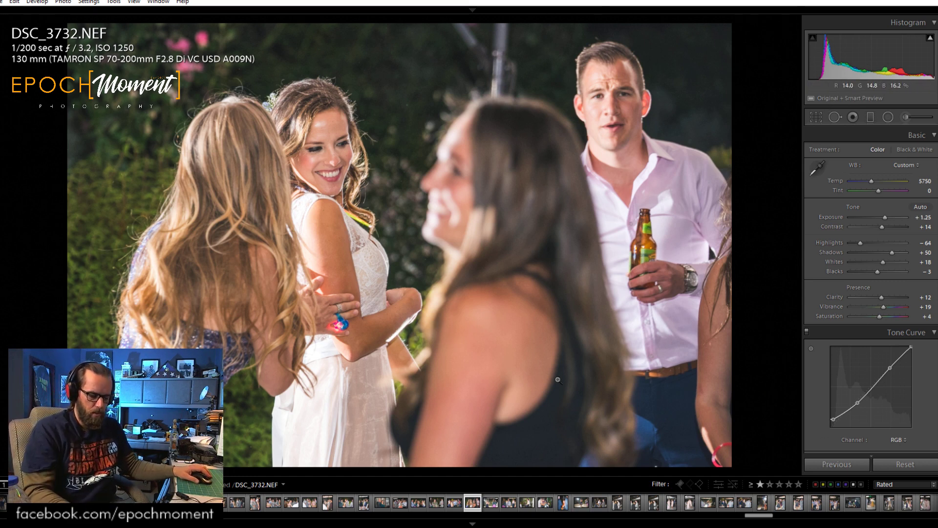
Reject DSC_3734.NEF from the rated selection by setting its rating to 0.
key(Right)
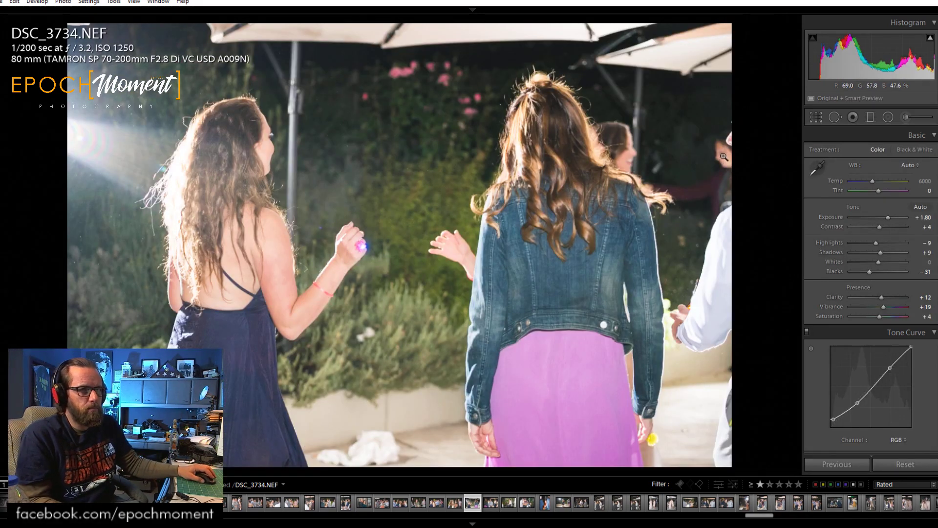
key(0)
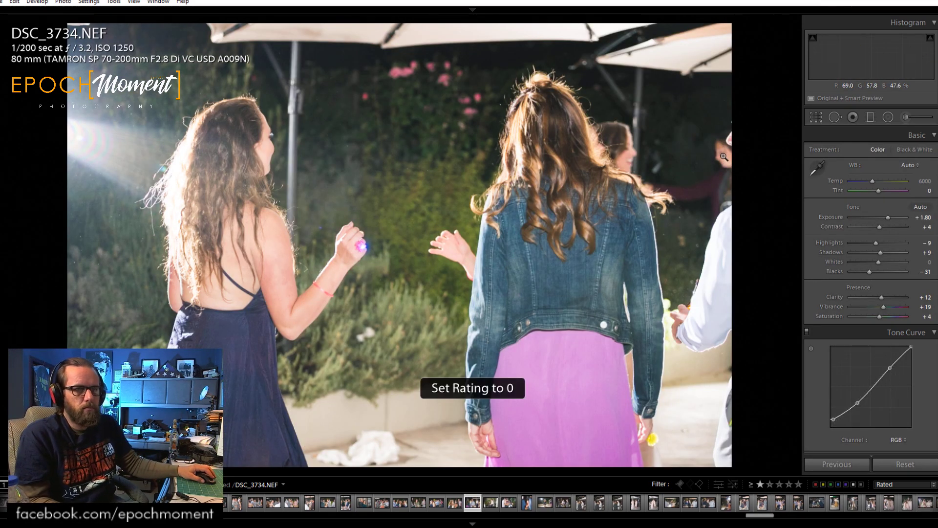
Set DSC_3735.NEF to Contrast +17, Highlights −28, Shadows +55 and Whites +12, and check the face of the man adjusting his tie.
key(Right)
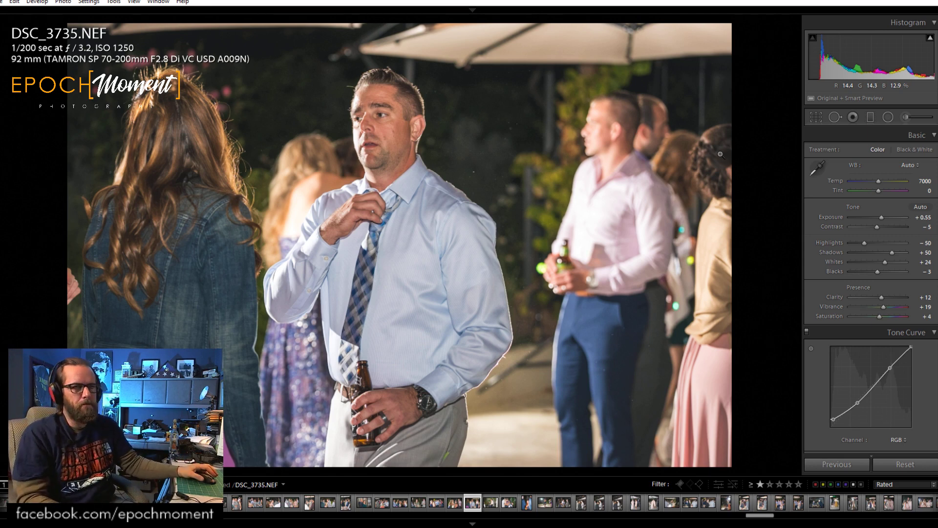
drag(876, 227, 894, 253)
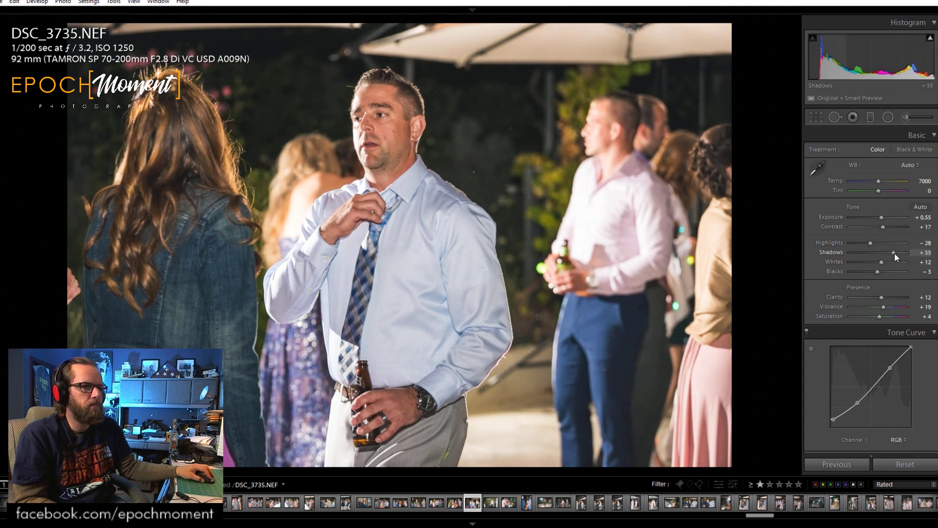
click(373, 106)
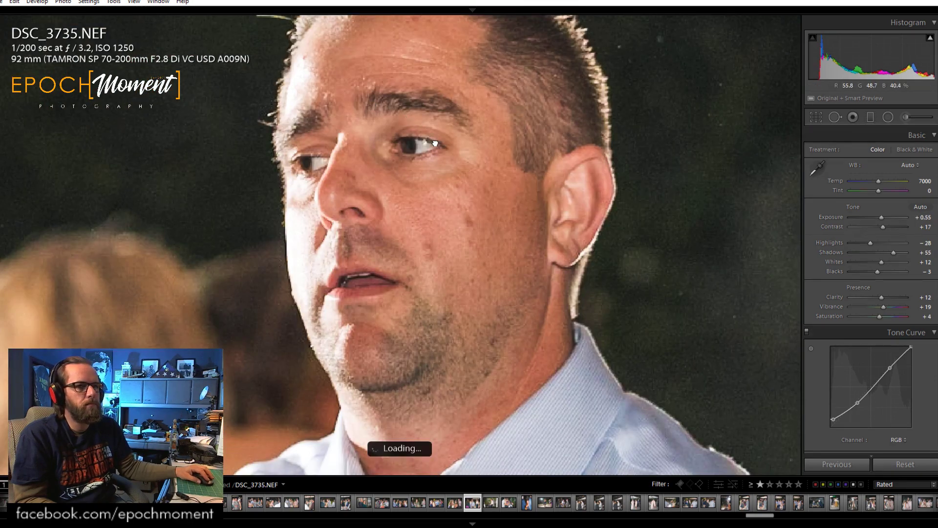
Recheck the man's face at close zoom and refine DSC_3735.NEF to Temp 6595, Highlights −19 and Shadows +57.
click(436, 142)
click(377, 119)
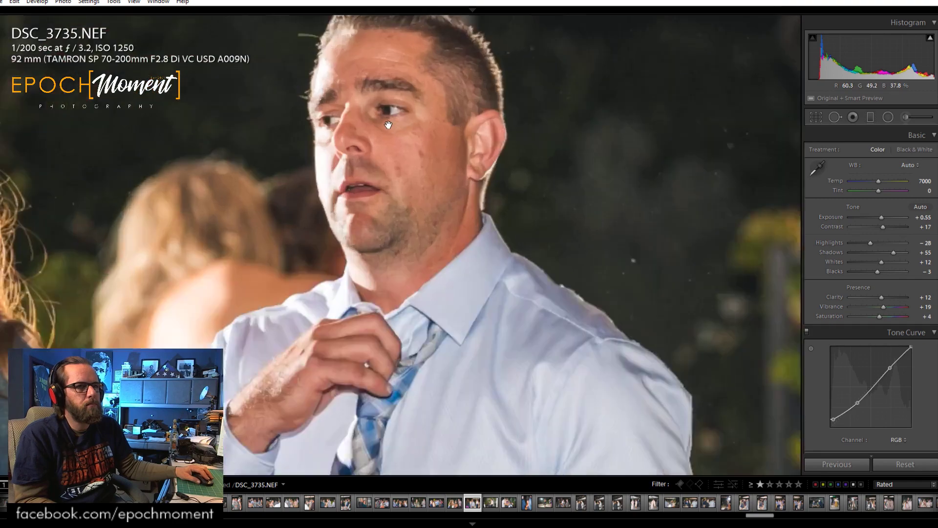
drag(380, 128, 519, 187)
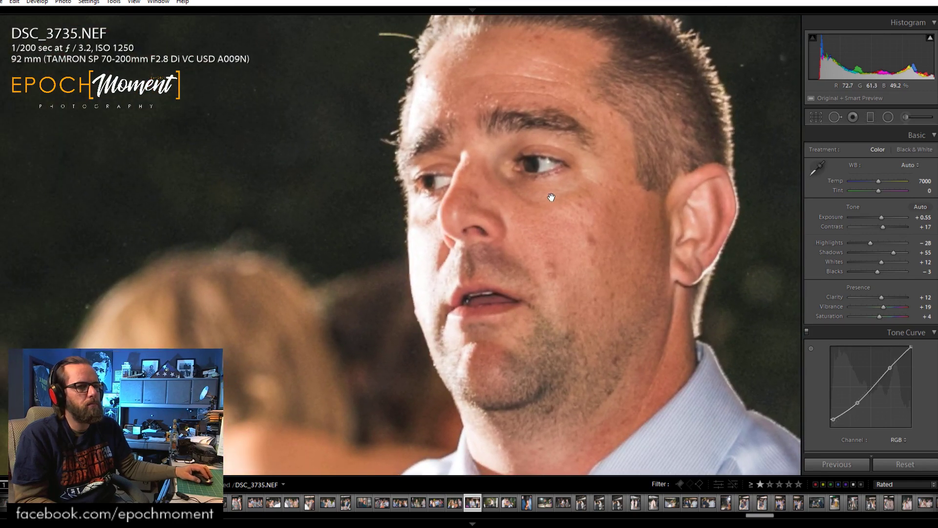
click(512, 178)
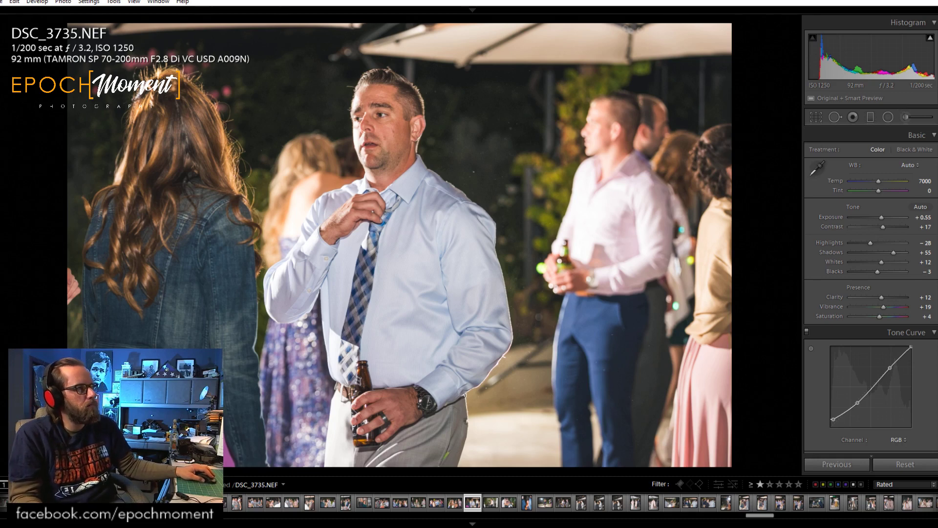
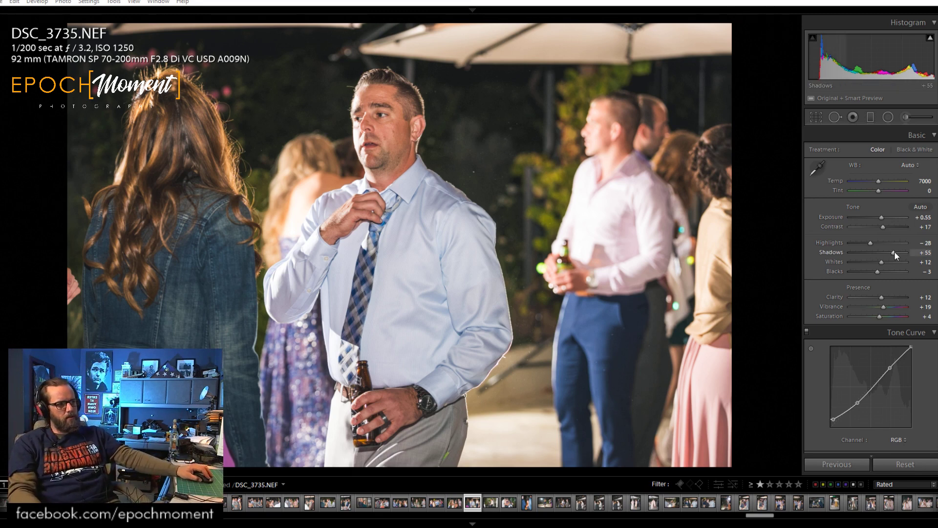
drag(894, 251, 896, 253)
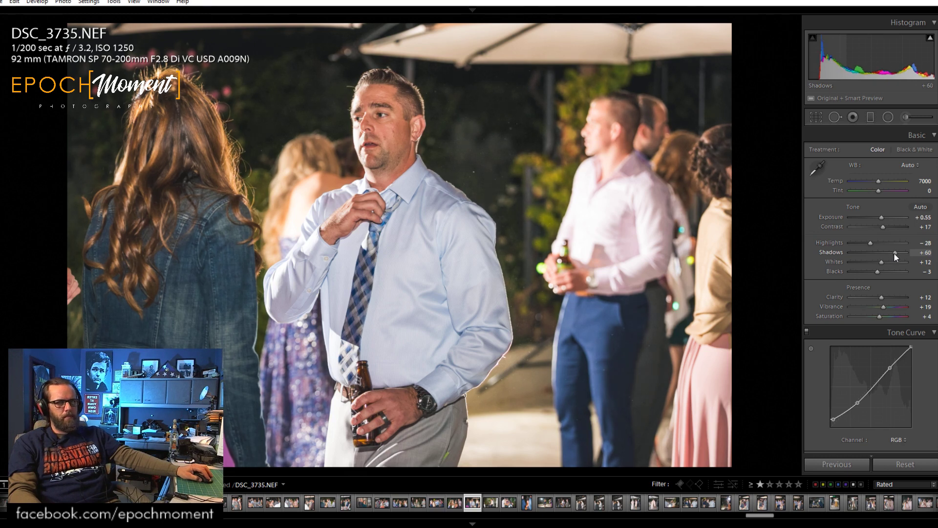
drag(878, 179, 876, 180)
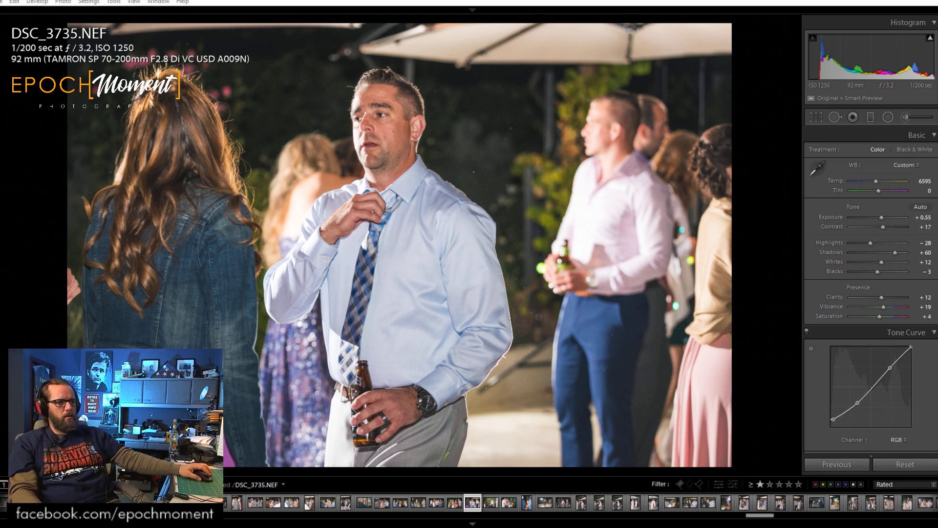
drag(870, 243, 892, 252)
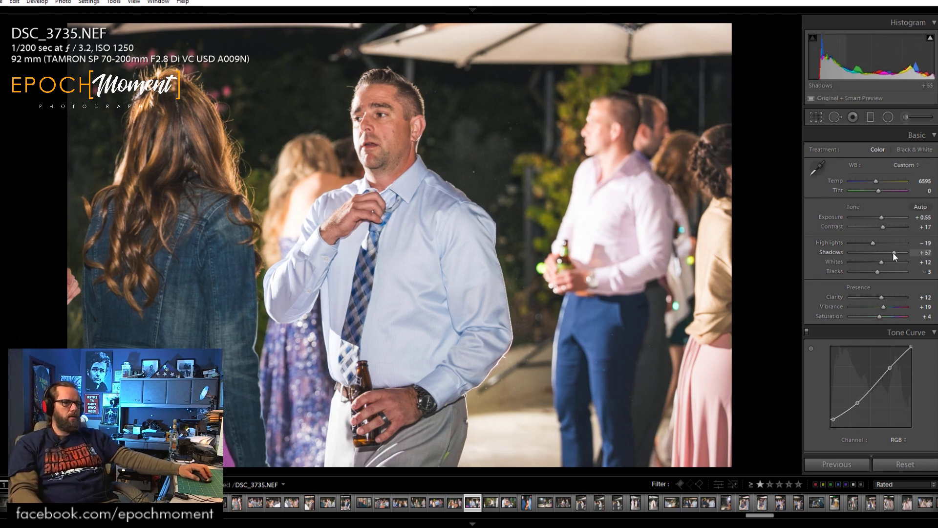
click(405, 261)
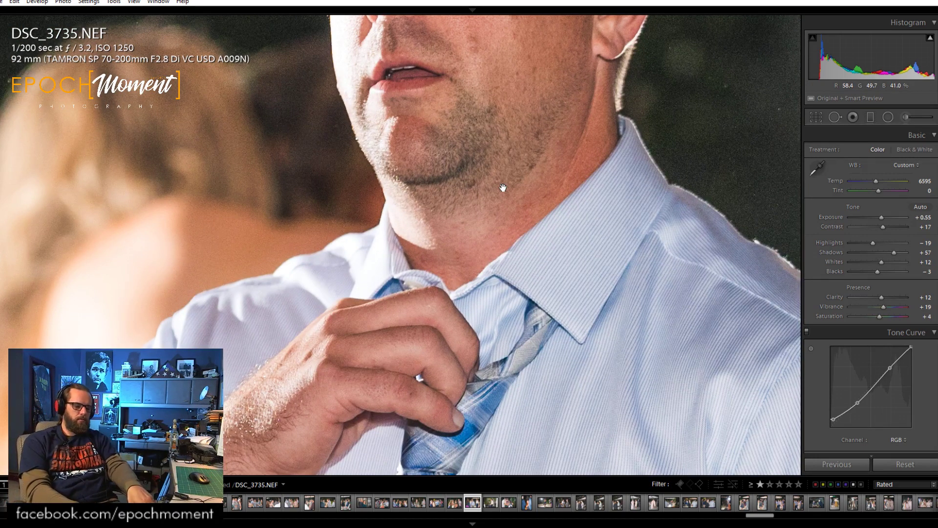
key(ctrl+minus)
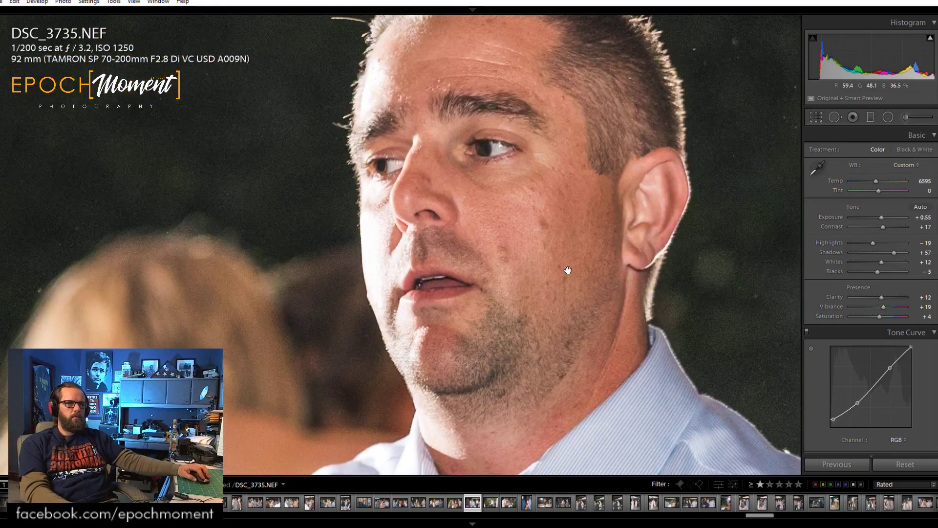
key(ctrl+minus)
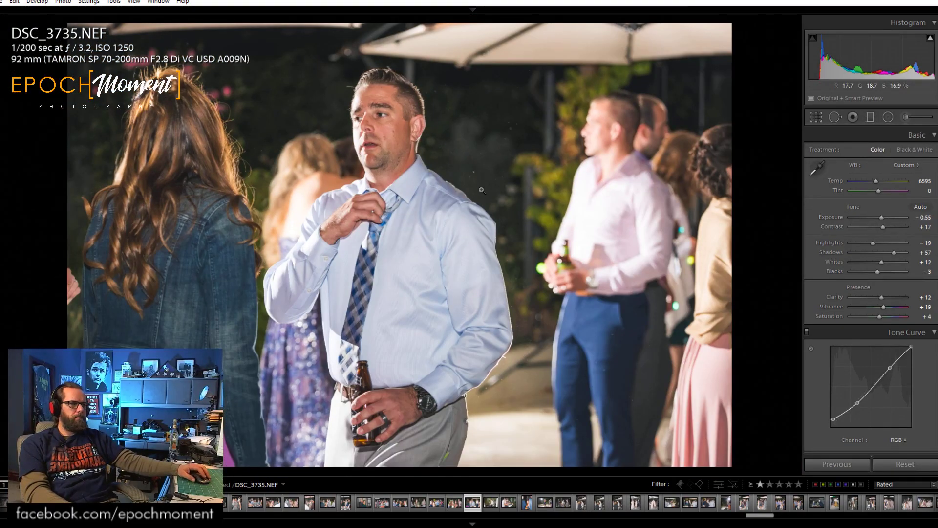
Set DSC_3736.NEF to Contrast +19 and Highlights −48, and drop it from the rated selection with rating 0.
key(Right)
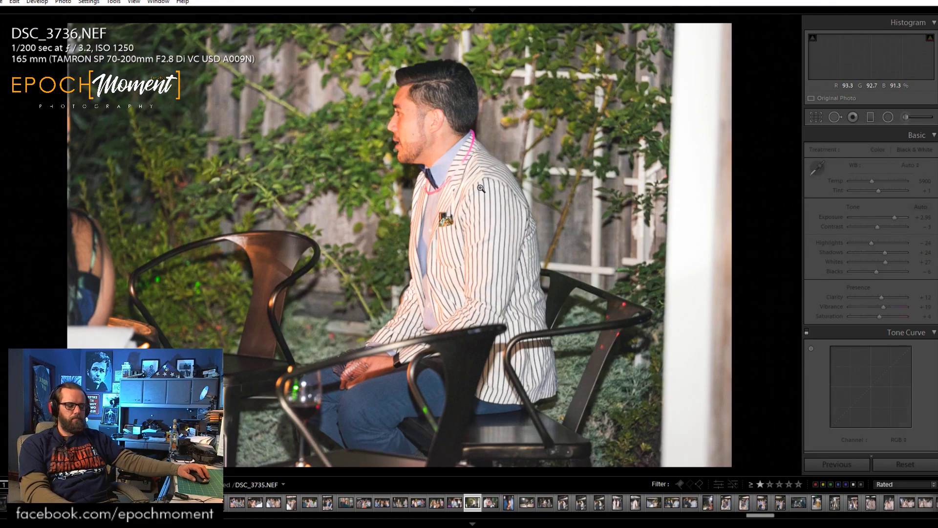
key(ctrl+plus)
key(ctrl+plus)
key(ctrl+plus)
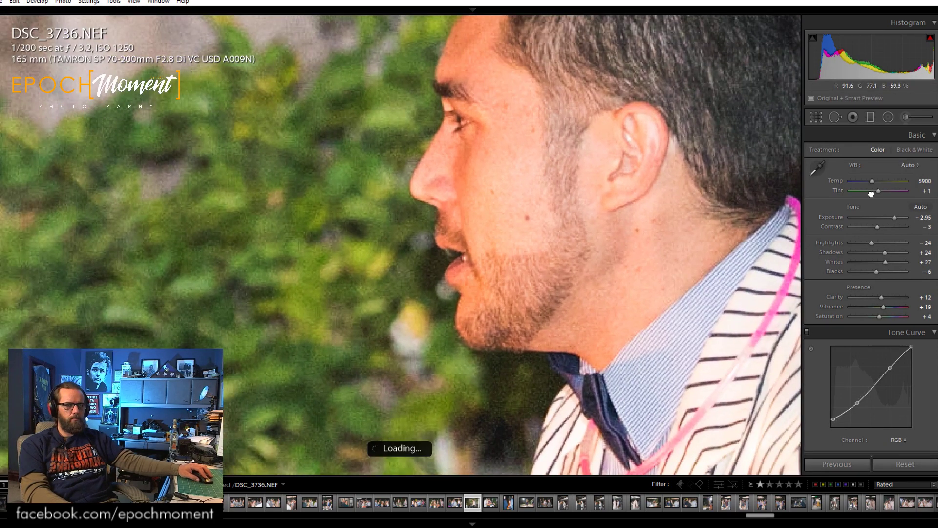
drag(876, 226, 863, 248)
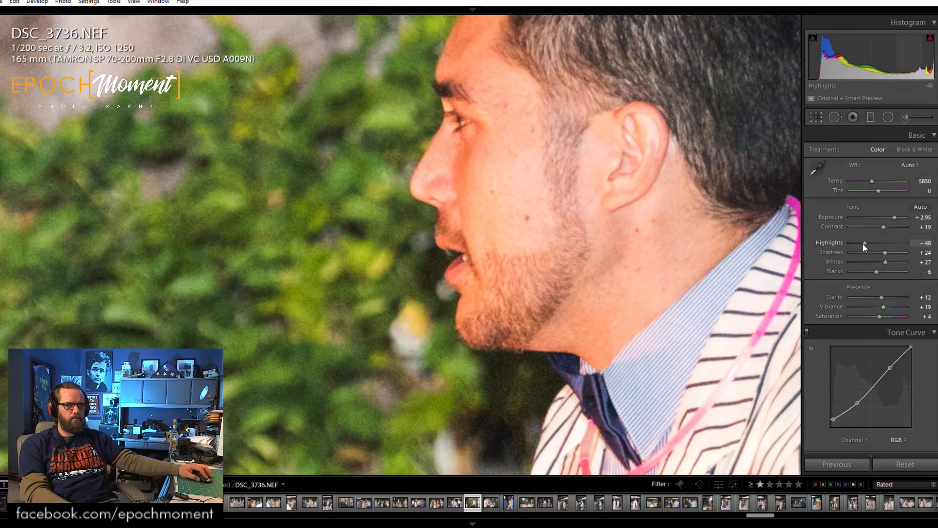
click(467, 248)
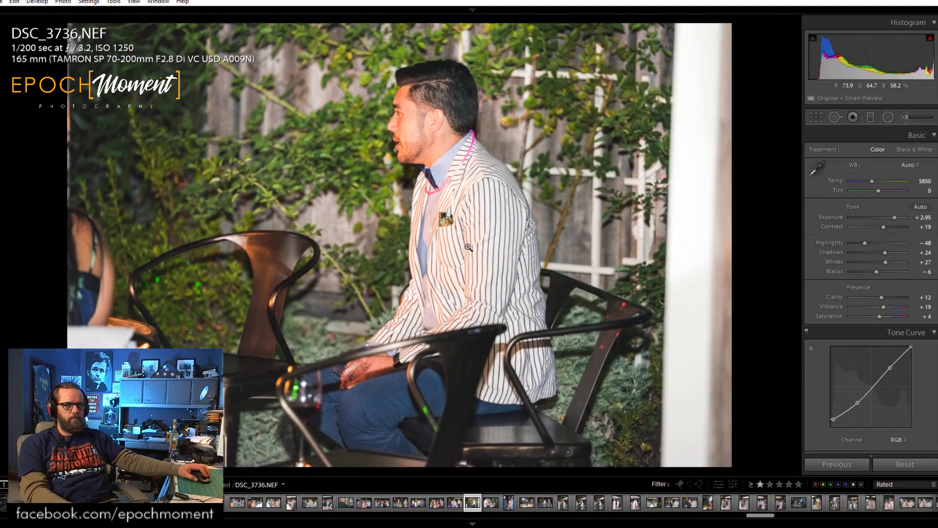
key(0)
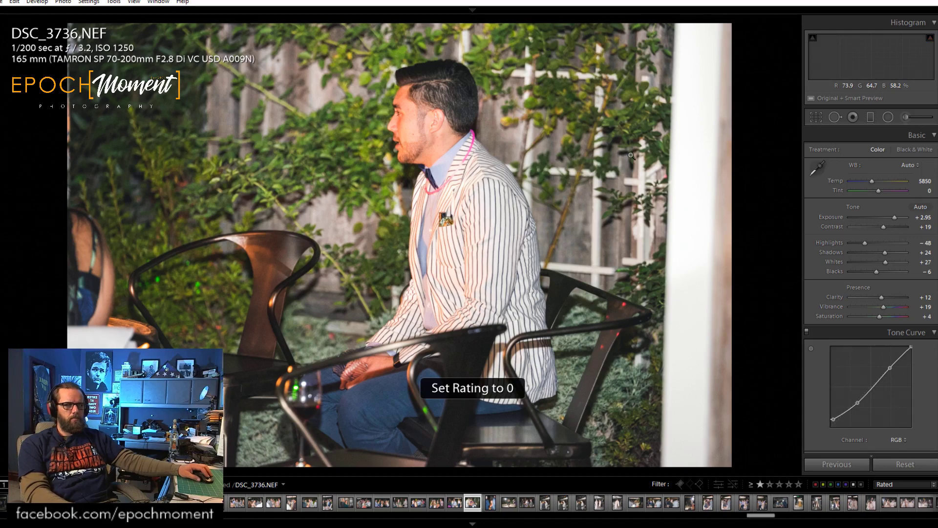
Inspect the dark-haired woman's face in DSC_3737.NEF at close zoom and set the photo's rating to 0.
key(Right)
click(383, 177)
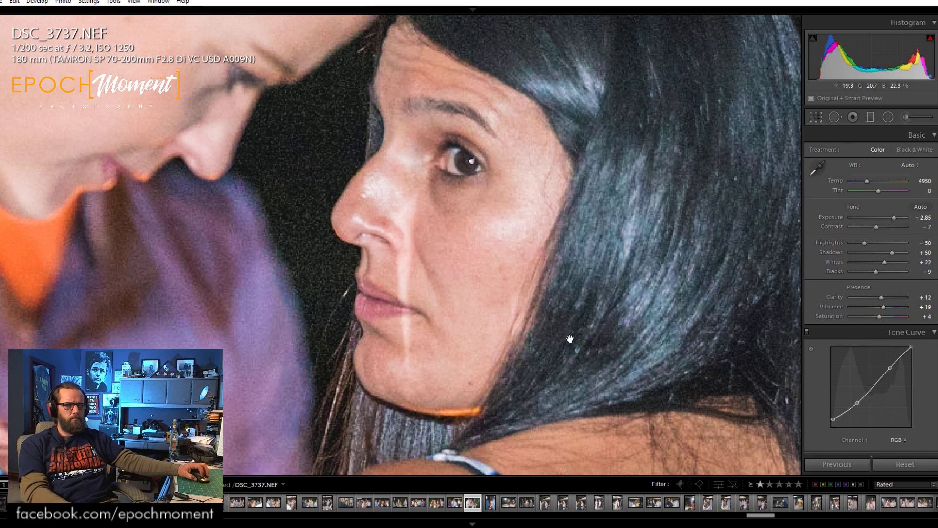
drag(570, 339, 596, 217)
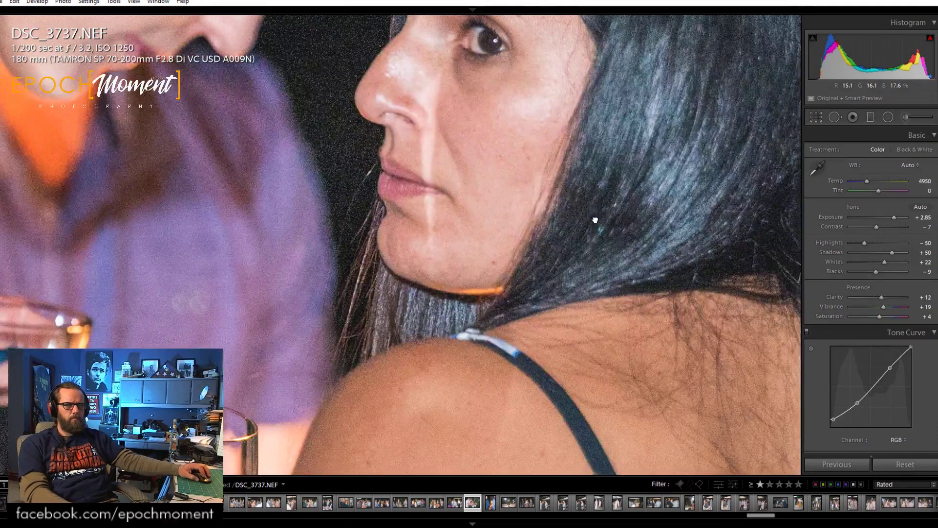
click(595, 220)
key(0)
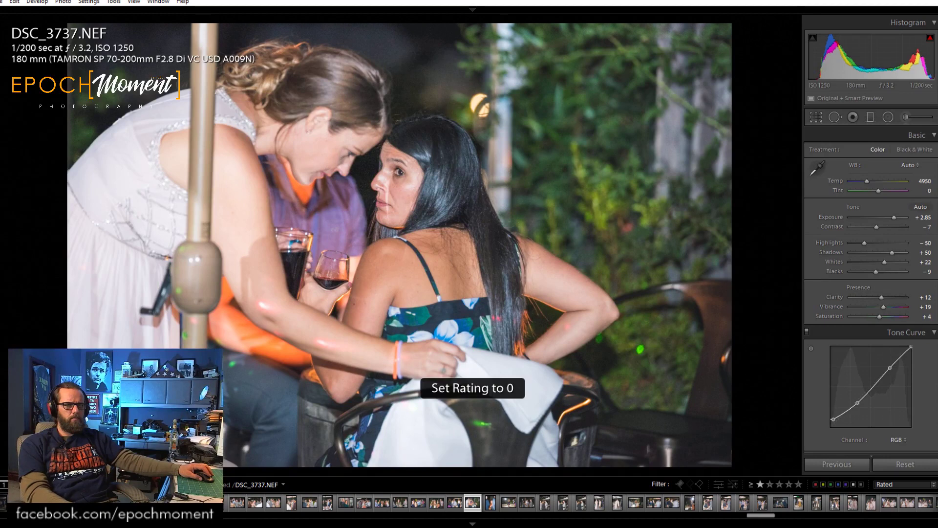
Set DSC_3738.NEF to Exposure +1.94, Contrast +21 and Highlights −42, judging the tones on the seated woman's face.
key(Right)
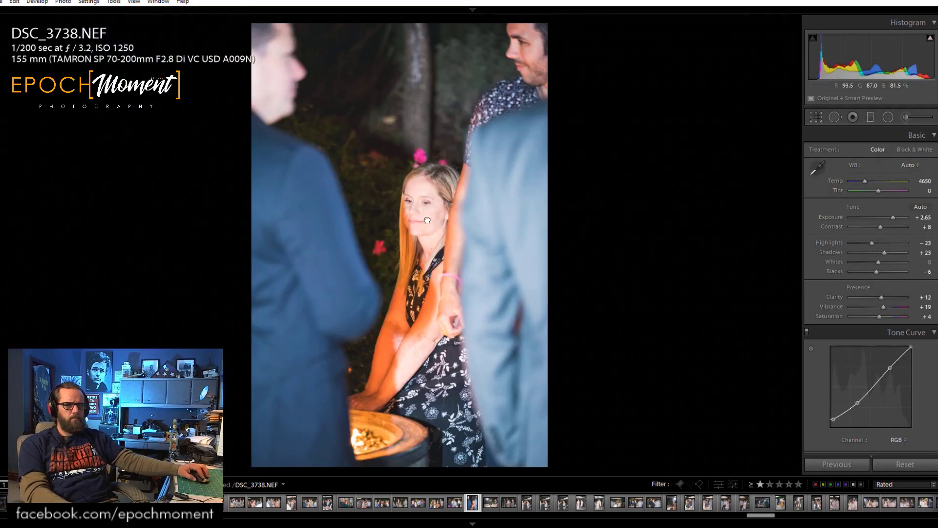
click(416, 195)
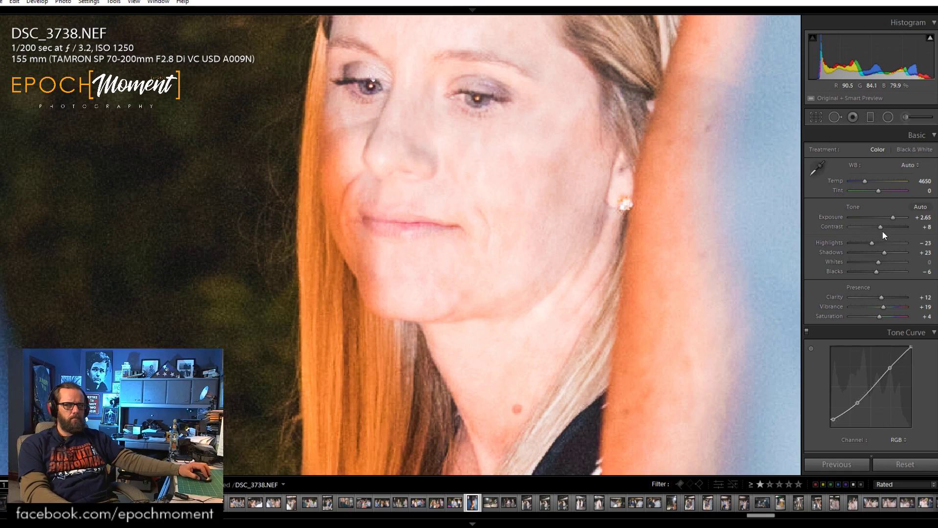
drag(882, 228, 887, 216)
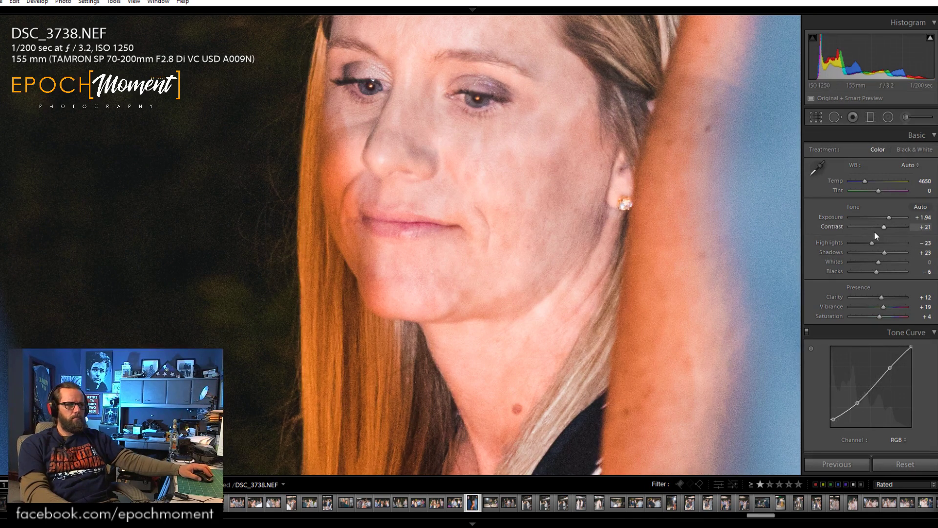
drag(872, 243, 864, 243)
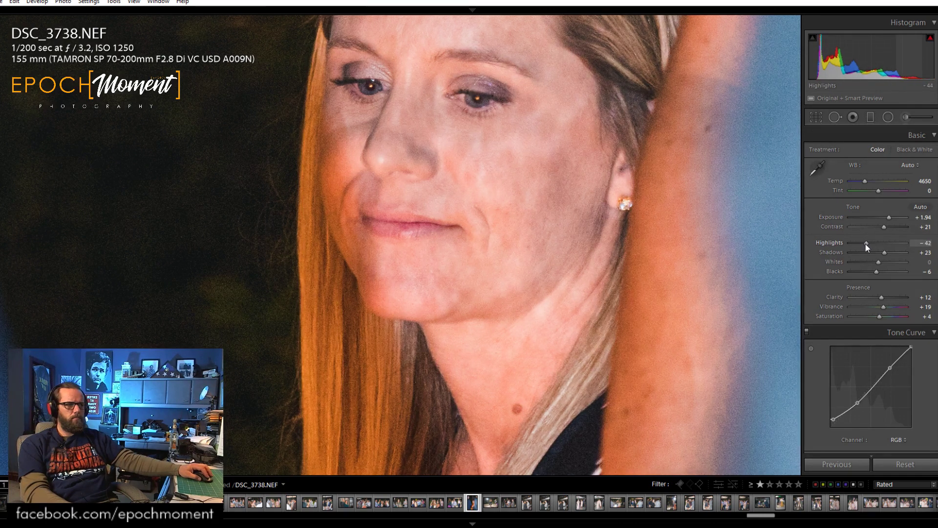
click(444, 195)
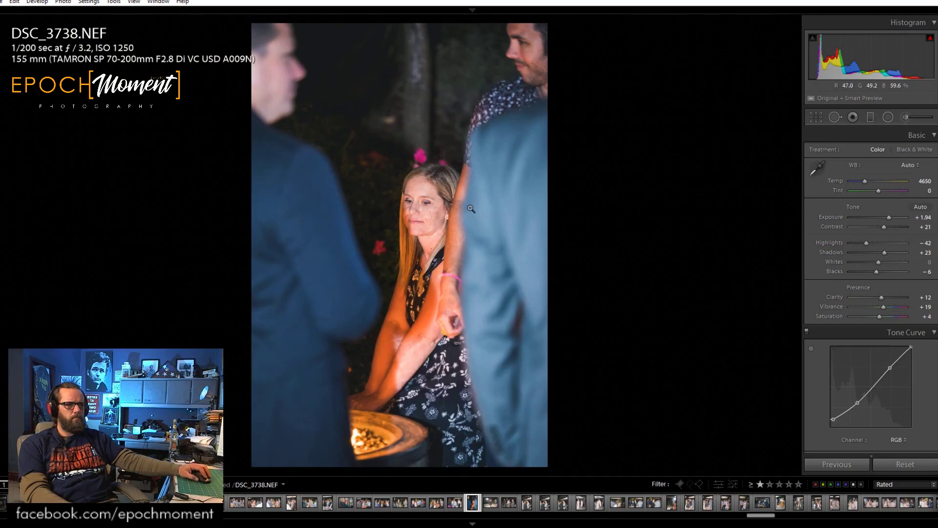
Reject DSC_3739.NEF from the rated selection by setting its rating to 0.
key(Right)
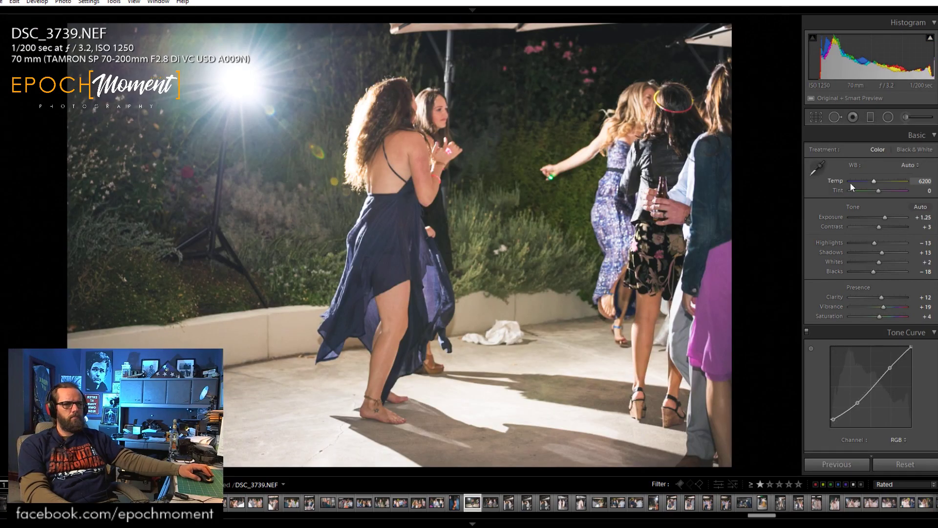
key(0)
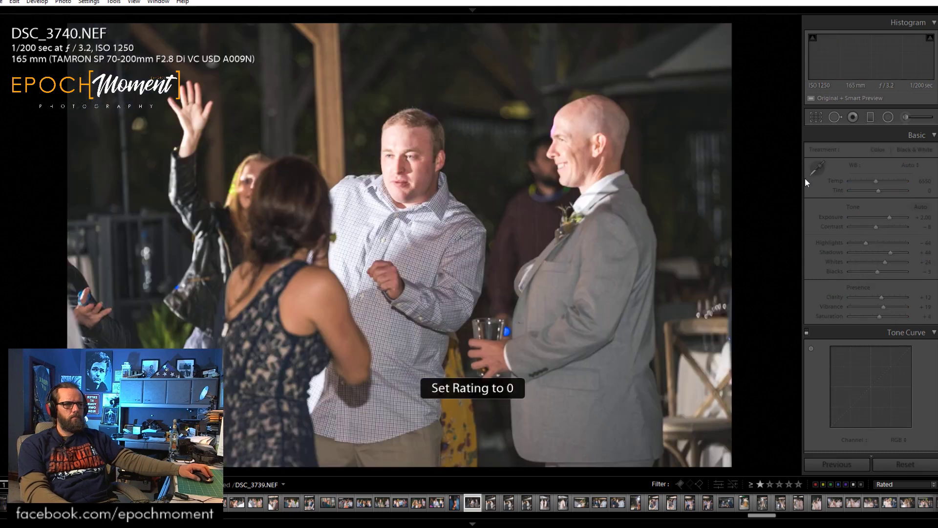
Set DSC_3740.NEF to Temp 6800, Contrast +15, Highlights −64, Shadows +64, Whites +14 and Blacks 0.
drag(879, 225, 881, 265)
double_click(878, 269)
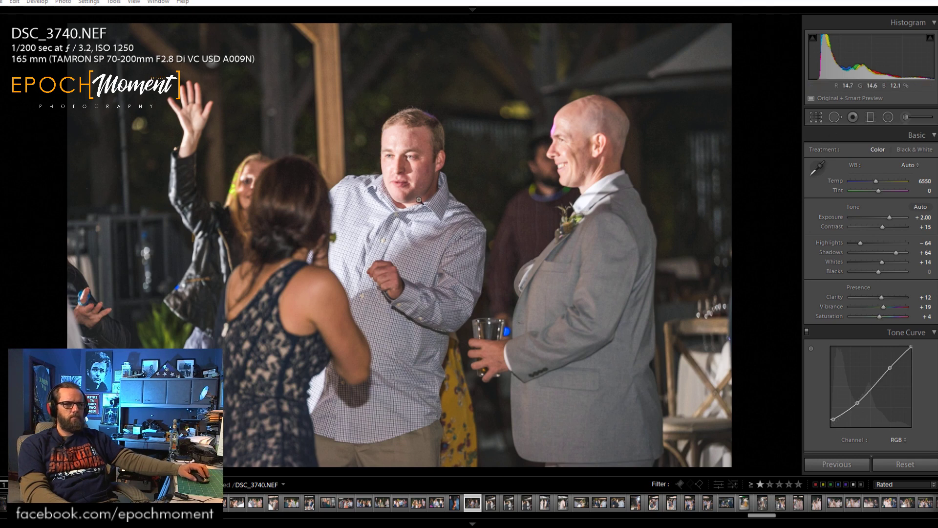
click(392, 154)
click(878, 181)
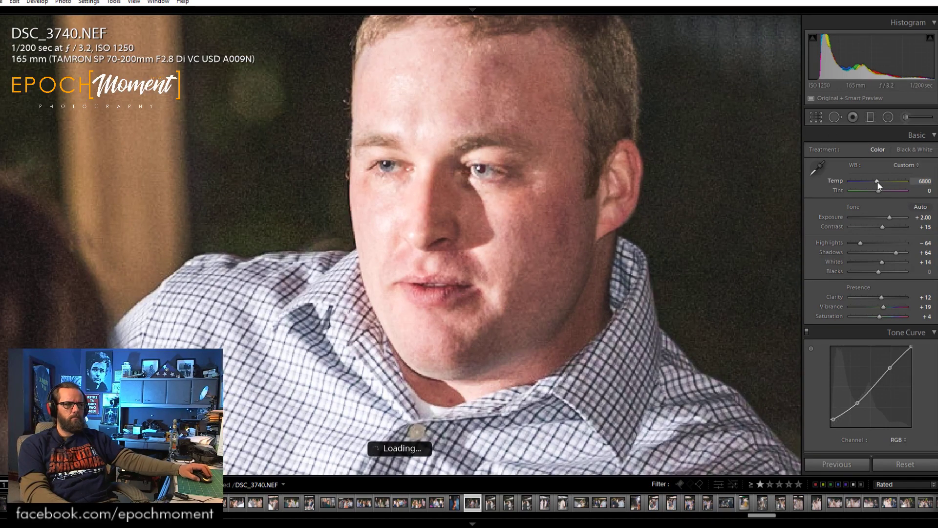
click(533, 211)
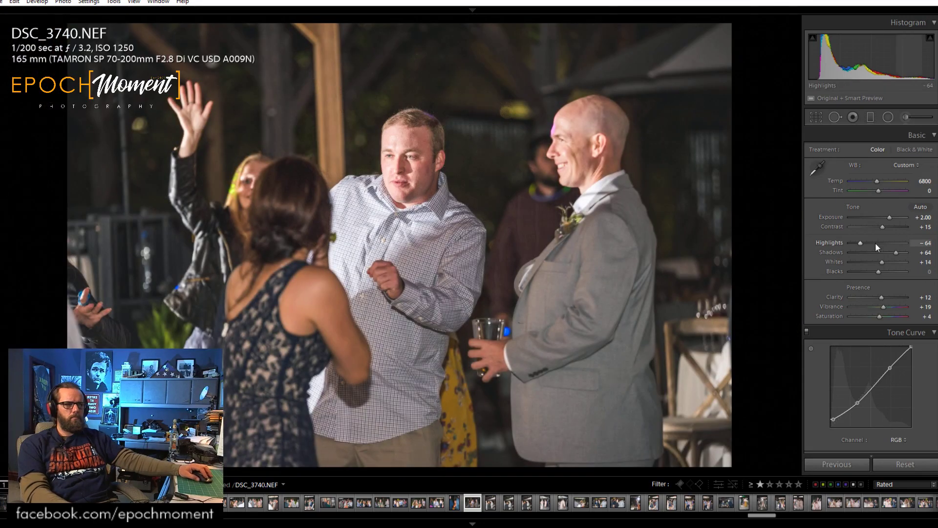
Refine DSC_3740.NEF to Contrast +23 and Shadows +53, and inspect the result at close zoom.
drag(880, 227, 893, 255)
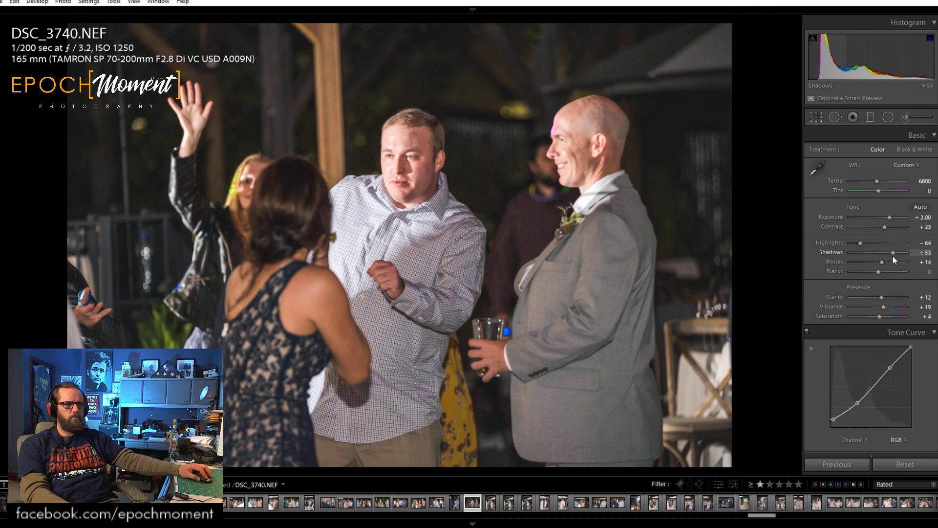
click(550, 223)
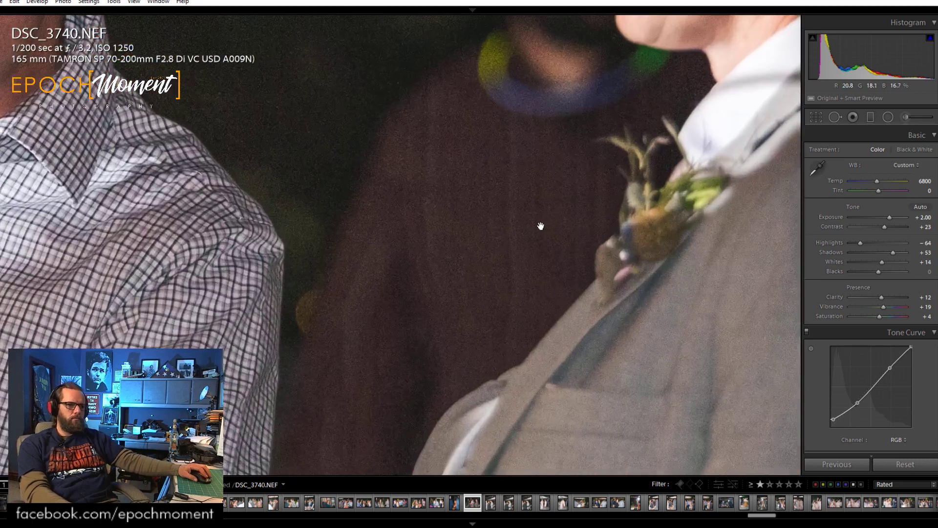
drag(404, 341, 638, 437)
click(638, 436)
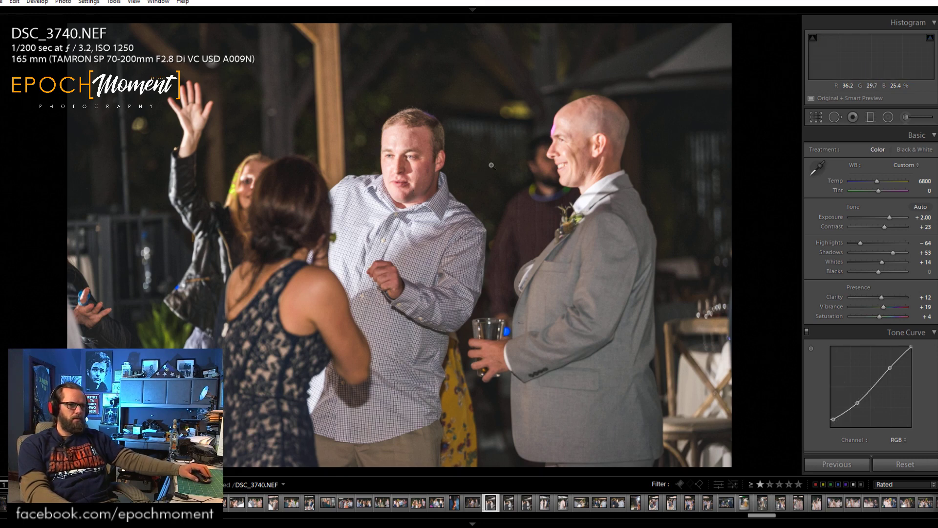
Set DSC_3741.NEF to Exposure +2.04, Contrast +24, Highlights −64 and Shadows +59, judging the tones on the man's face.
key(Right)
drag(877, 224, 893, 251)
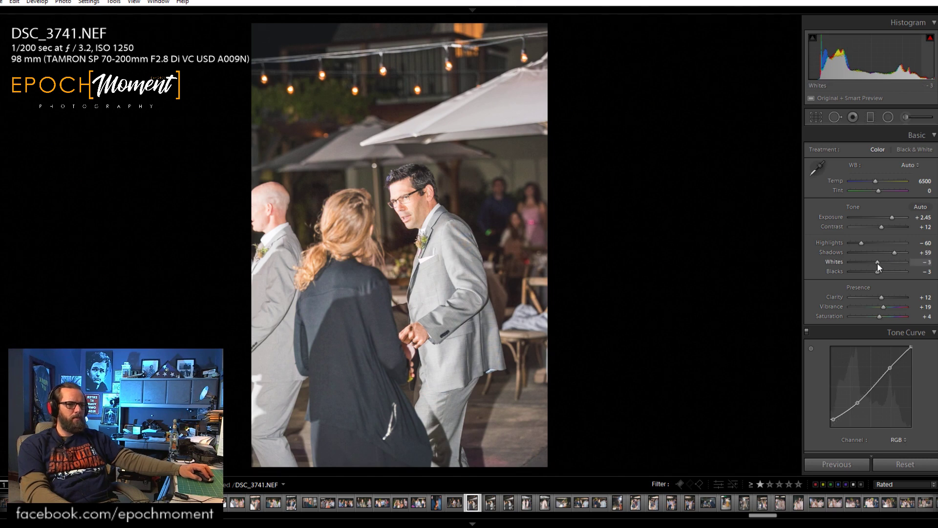
click(406, 193)
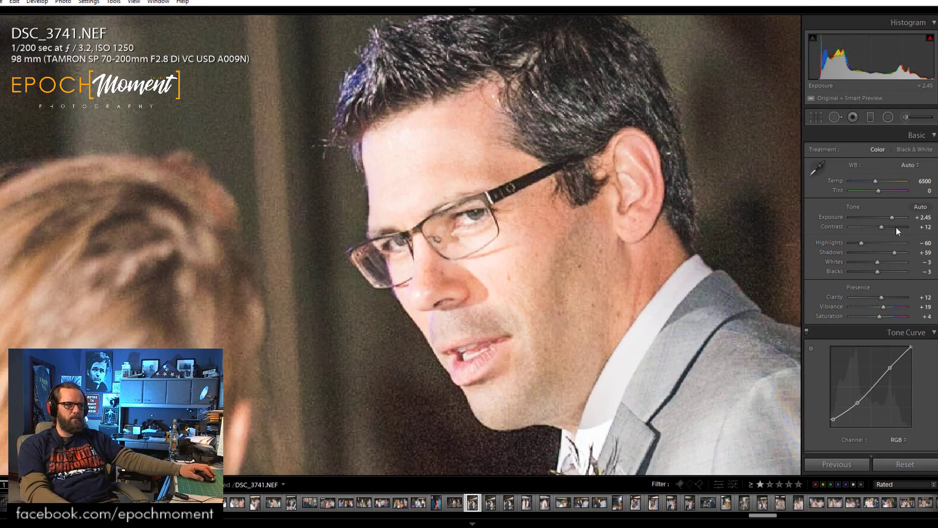
drag(883, 227, 857, 244)
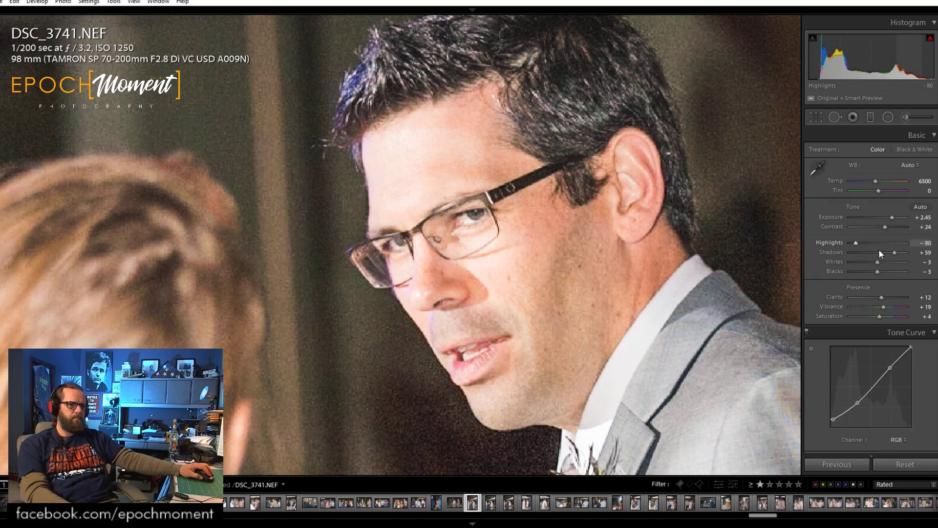
drag(892, 217, 889, 218)
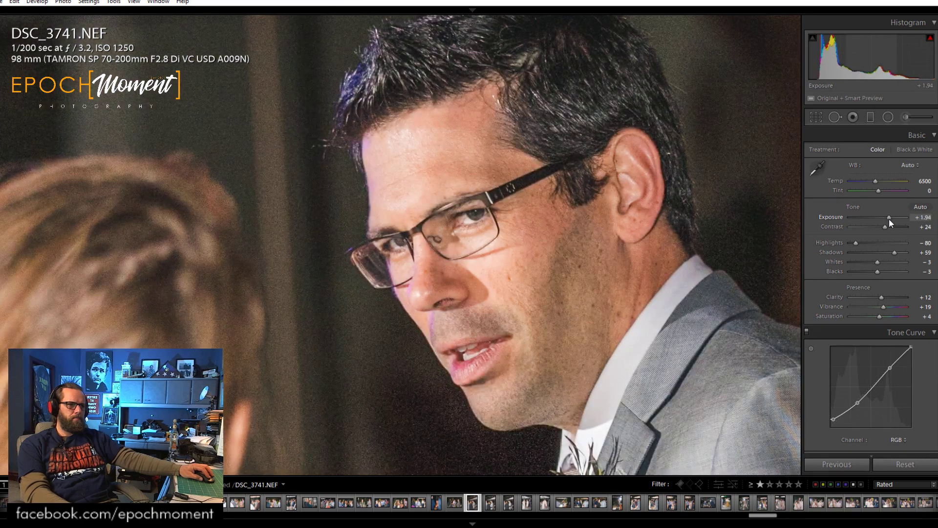
click(623, 290)
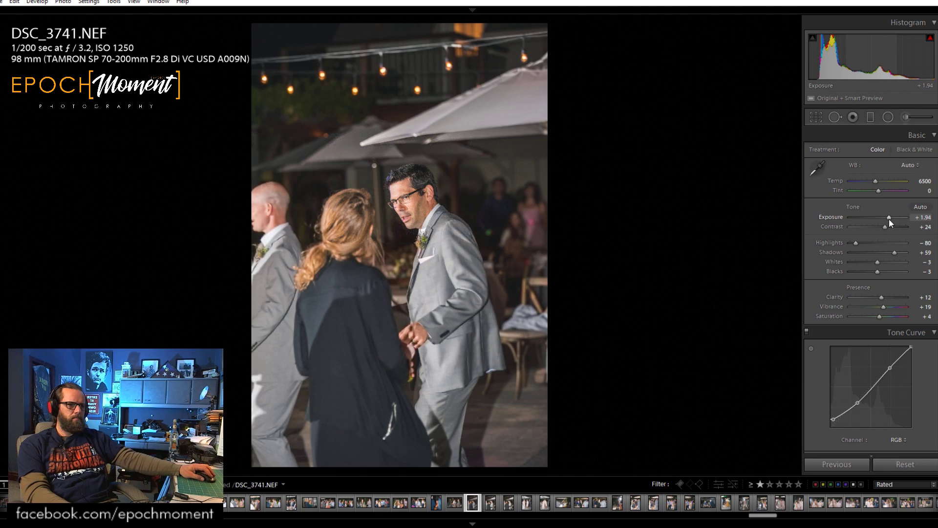
drag(890, 218, 889, 218)
drag(856, 246, 863, 247)
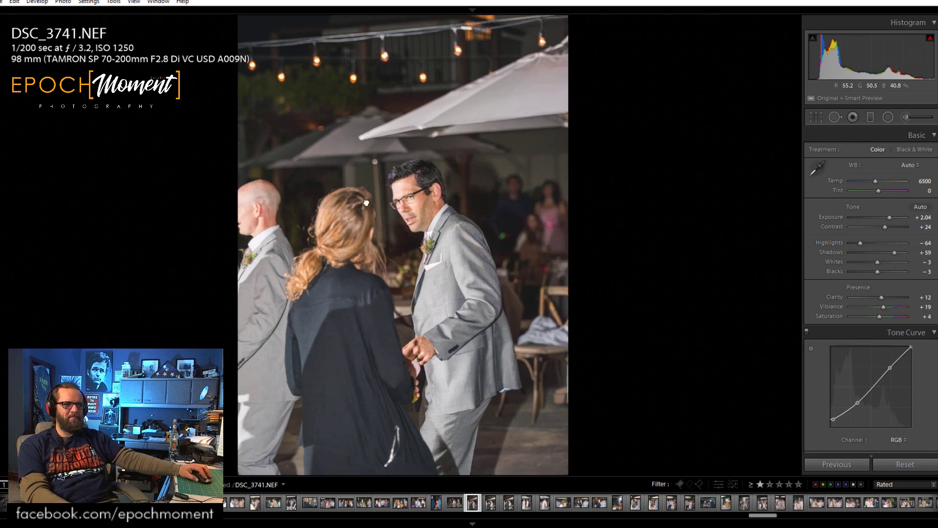
Inspect the faces in DSC_3741.NEF at close zoom and review its sharpening, noise reduction and defringe settings.
click(401, 205)
drag(563, 319, 568, 199)
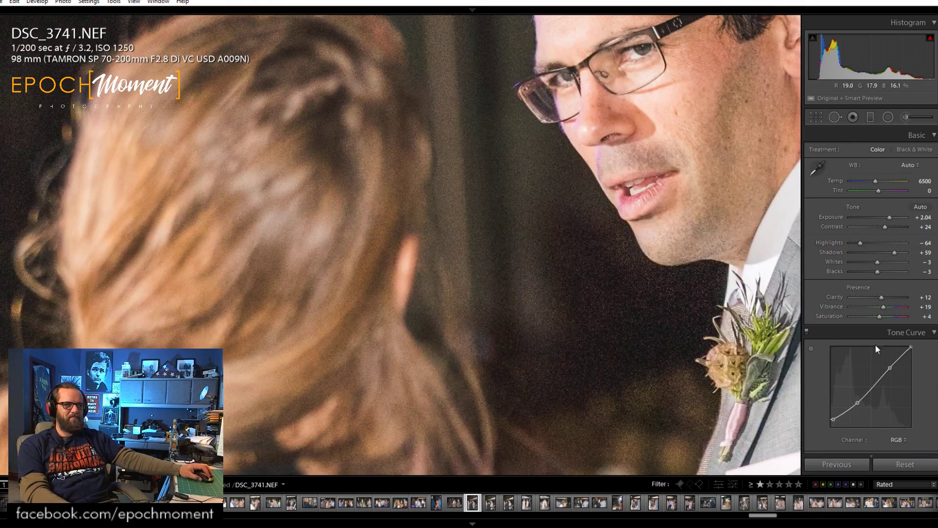
scroll(831, 342, down, 10)
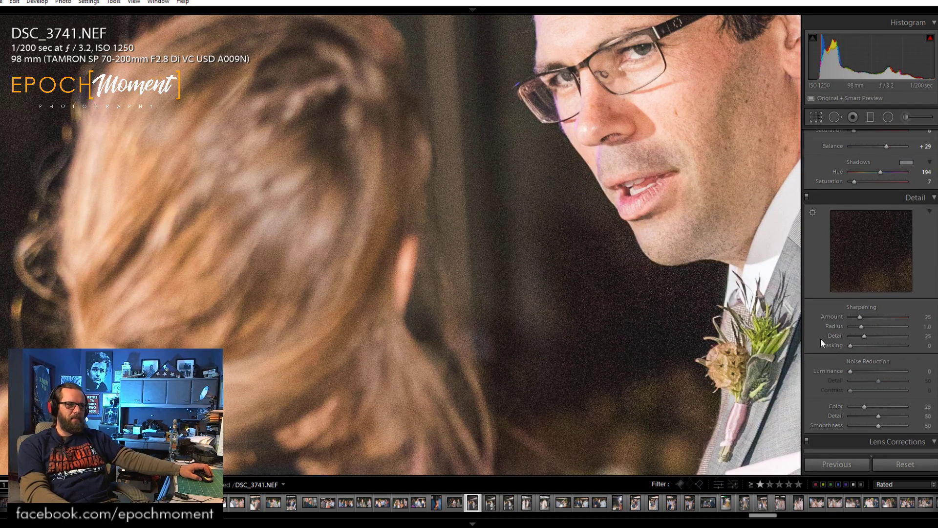
scroll(820, 334, down, 4)
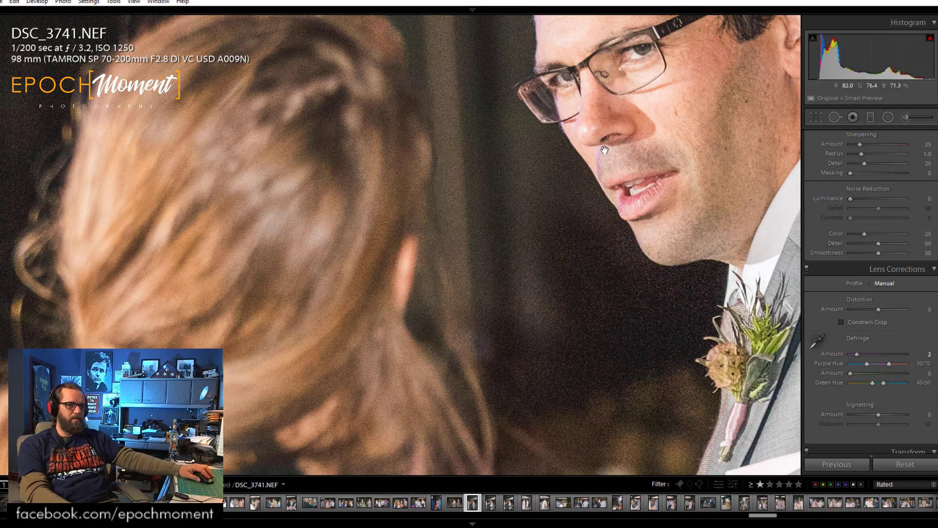
click(602, 168)
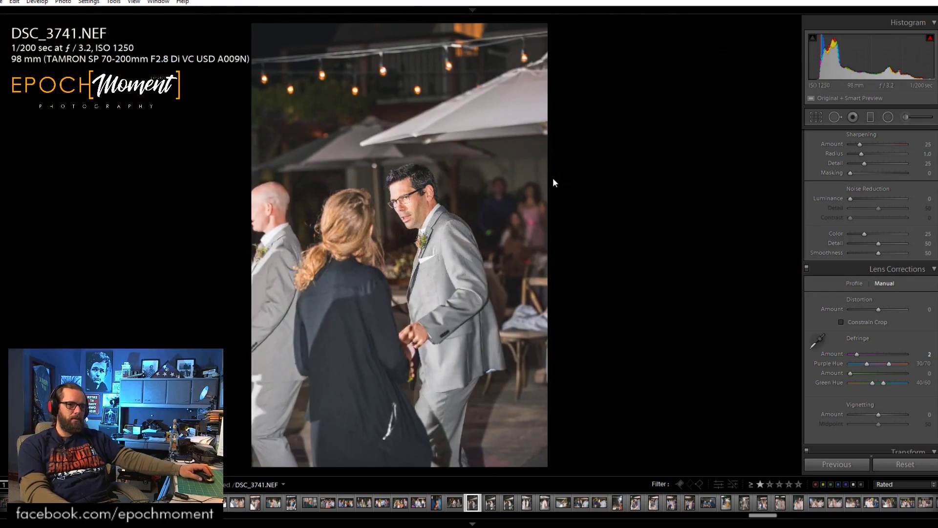
scroll(846, 263, up, 5)
scroll(840, 257, up, 5)
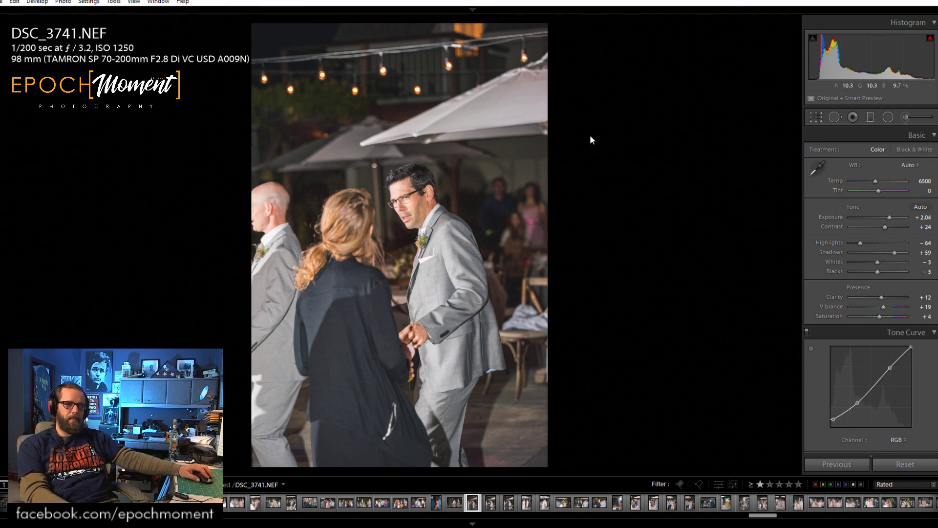
Crop DSC_3741.NEF tighter around the man in glasses and the woman facing him, and raise Shadows to +64.
click(816, 117)
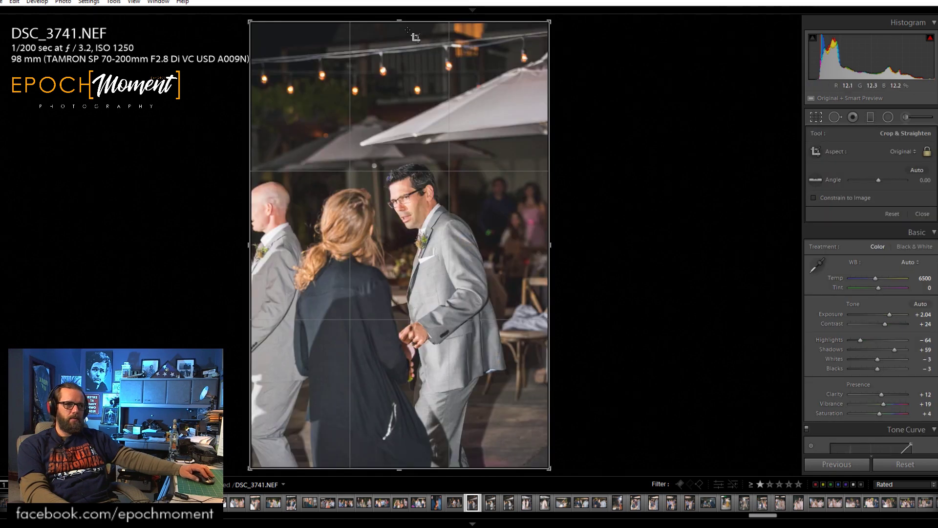
drag(432, 23, 437, 62)
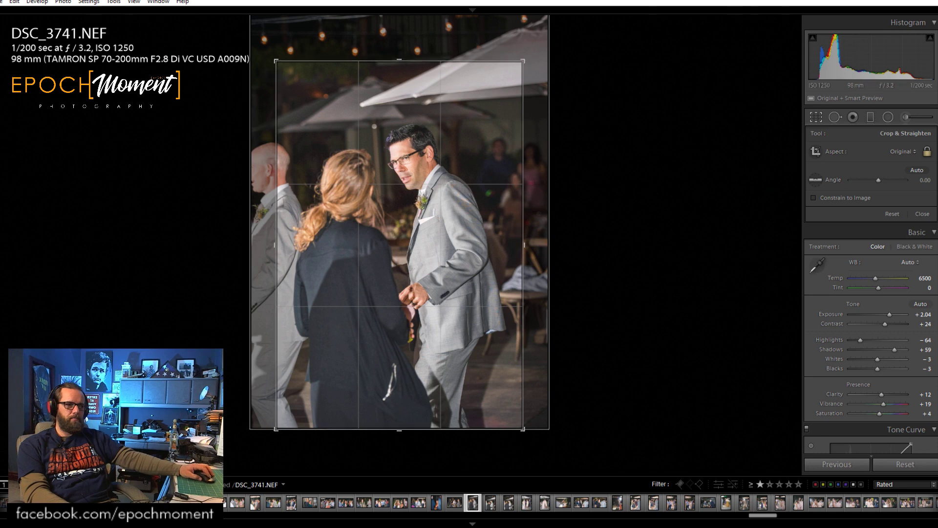
click(922, 215)
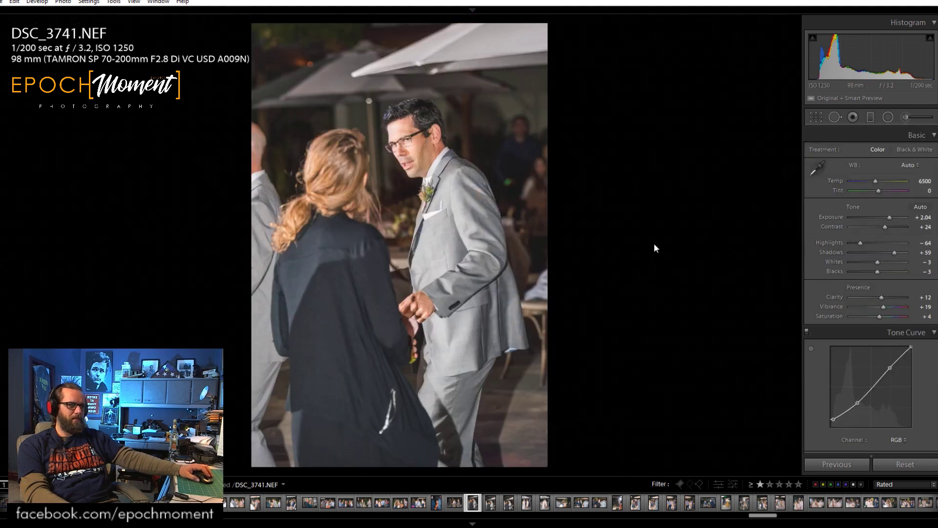
click(418, 138)
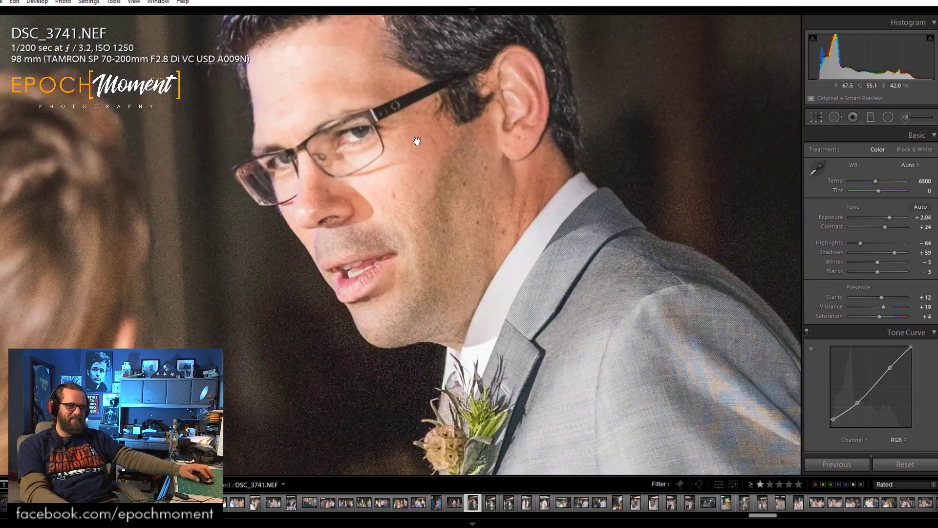
click(373, 213)
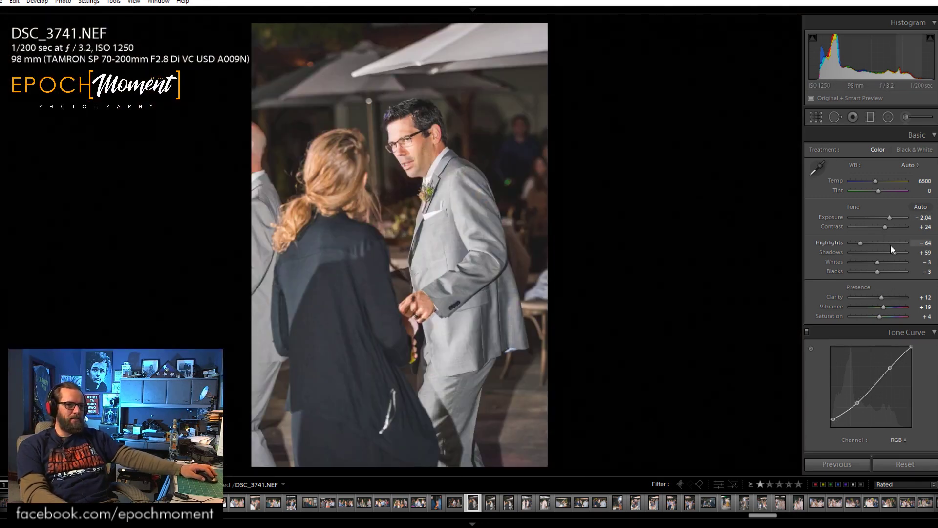
key(Up)
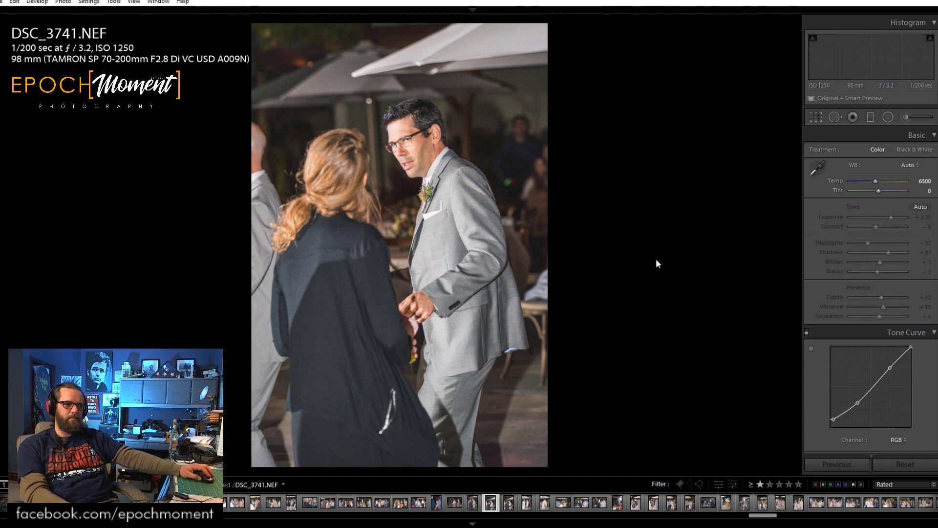
Apply the previous photo's settings and crop to DSC_3742.NEF, and check the man's face at close zoom.
key(Right)
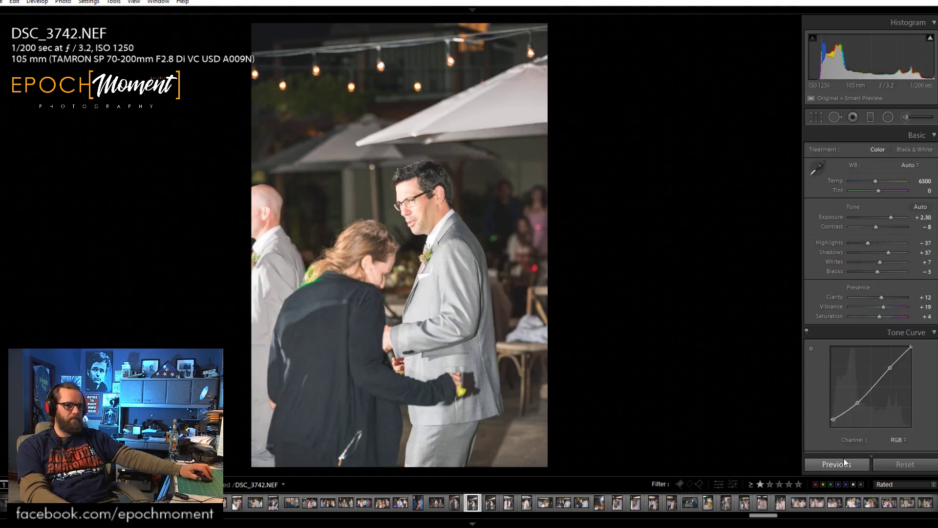
click(844, 462)
click(433, 157)
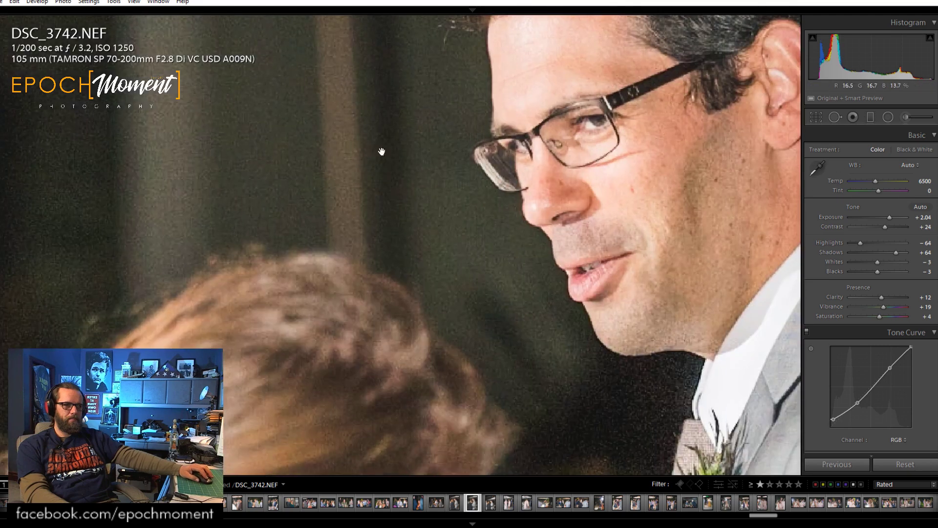
click(433, 163)
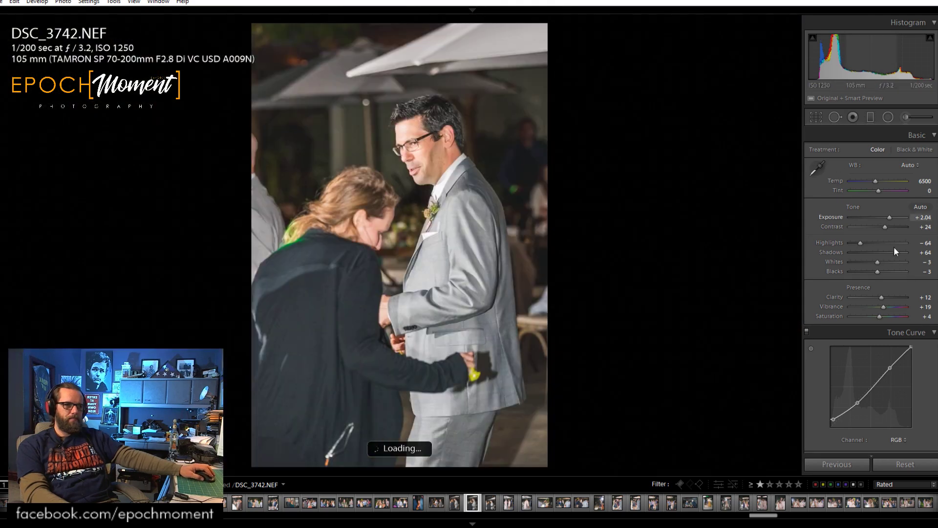
Apply the previous settings to DSC_3743.NEF, check its sharpness up close, and reject it by setting its rating to 0.
key(Right)
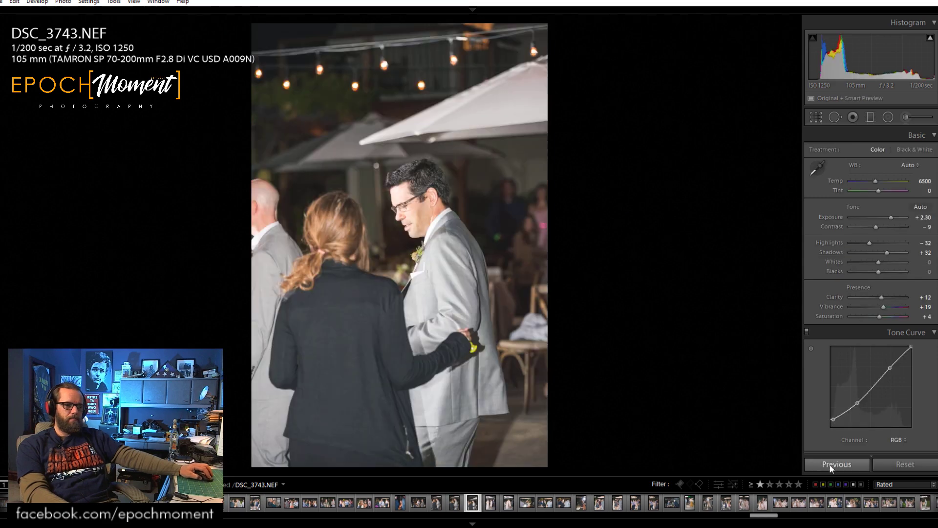
click(408, 162)
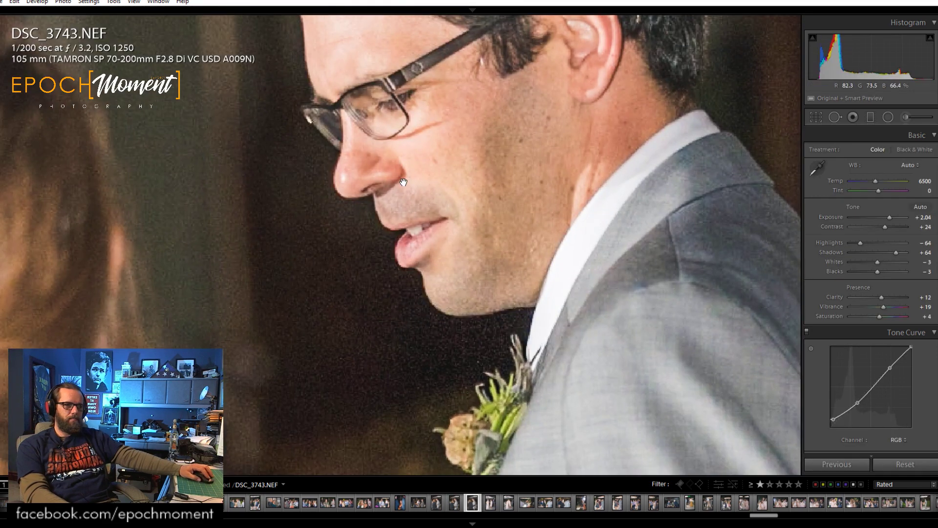
click(404, 182)
key(0)
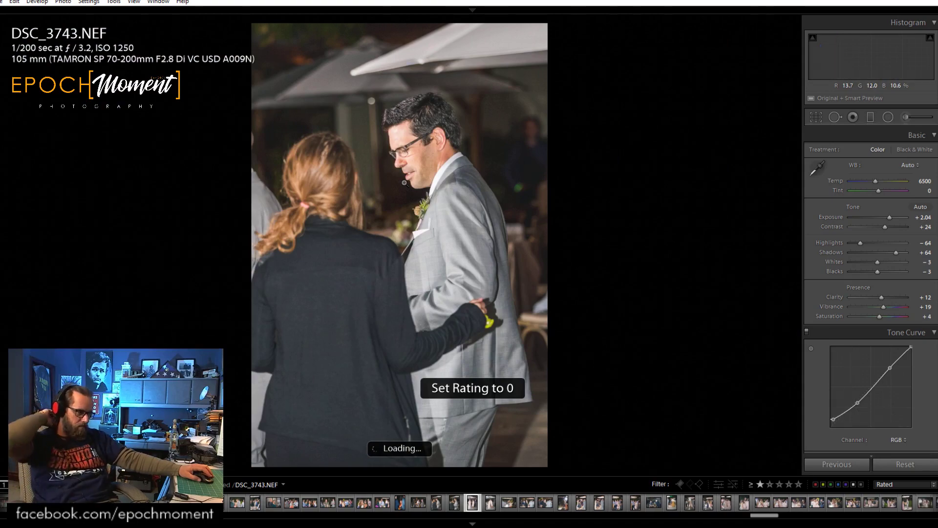
Set DSC_3744.NEF to Temp 5694, Exposure +1.67, Contrast +8, Highlights −48 and Shadows +50, judging the tones on the smiling woman's face.
key(Right)
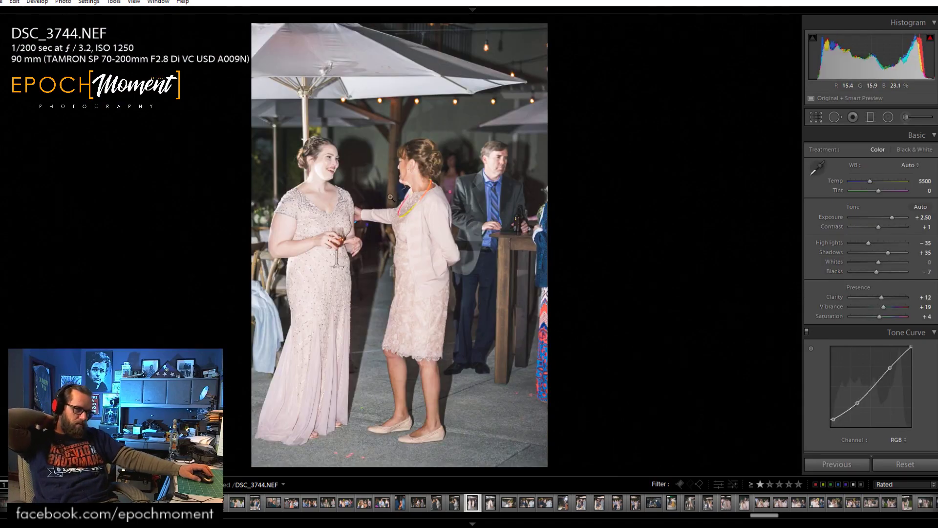
click(342, 196)
drag(318, 162, 407, 321)
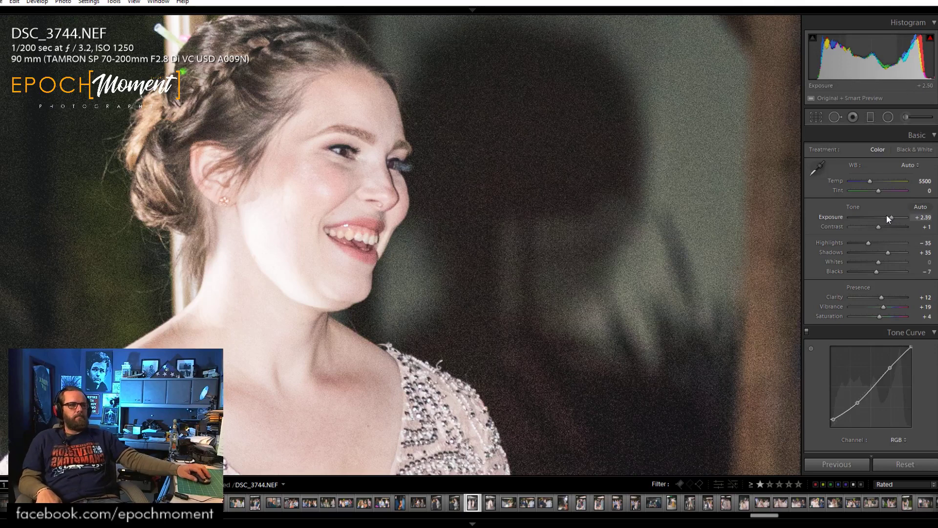
drag(887, 216, 886, 217)
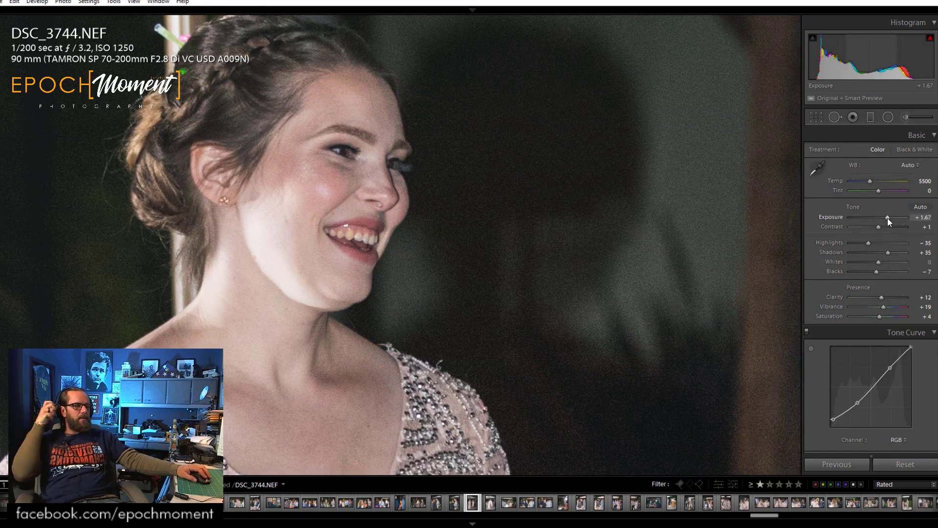
drag(878, 228, 892, 252)
click(452, 209)
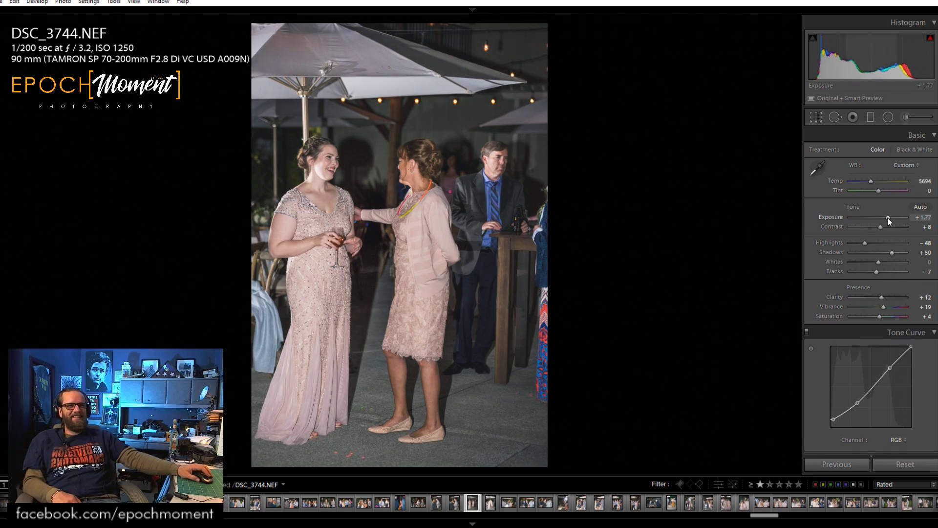
Refine DSC_3744.NEF to Temp 5784, Exposure +1.87, Contrast +12, Highlights −30 and Shadows +59, checking the woman's face at close zoom.
drag(887, 218, 887, 217)
drag(891, 253, 870, 243)
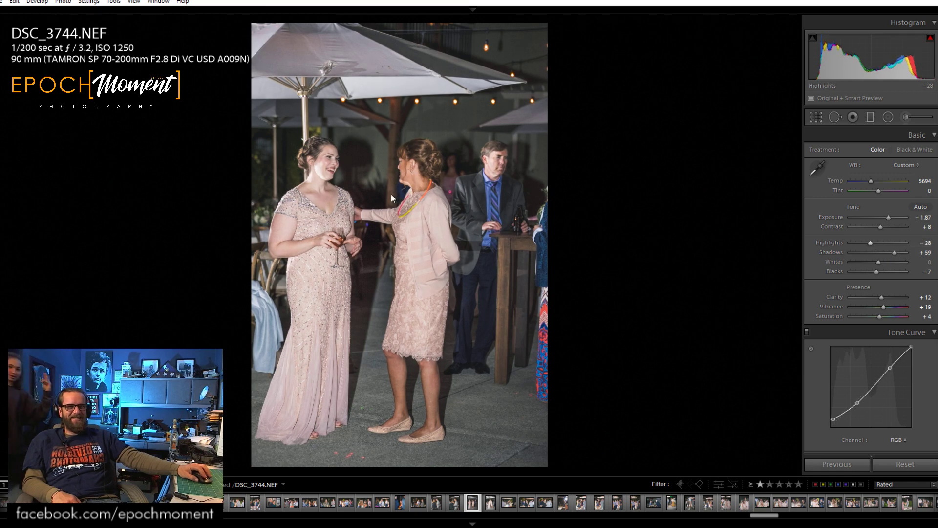
click(320, 165)
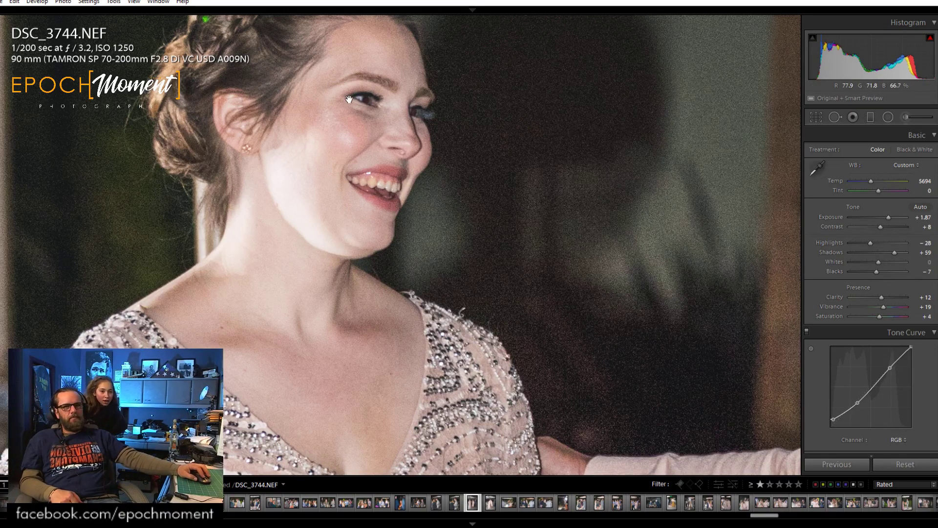
drag(316, 132, 333, 305)
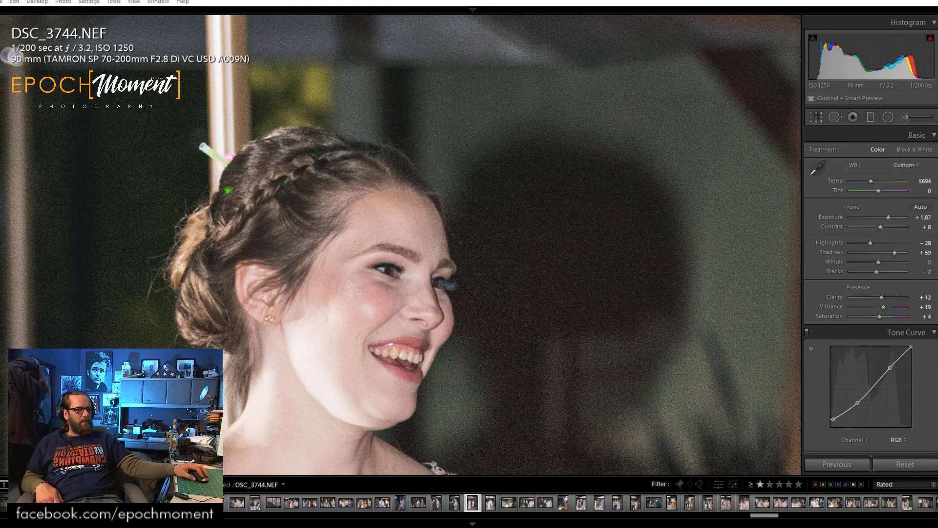
click(309, 263)
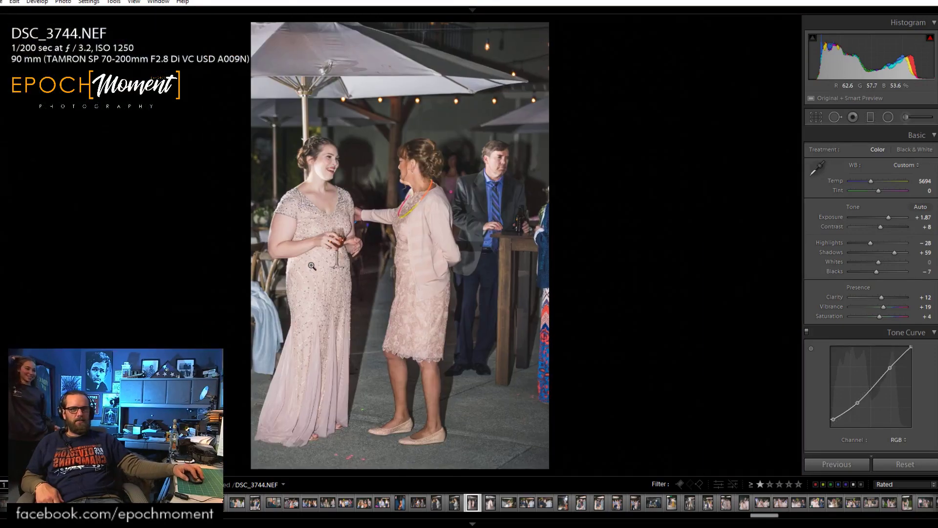
drag(869, 181, 869, 181)
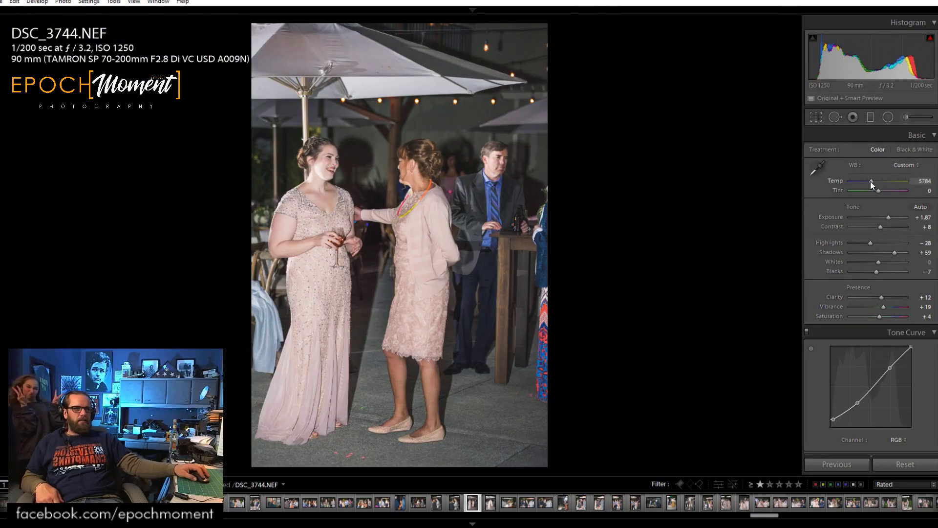
drag(880, 227, 869, 242)
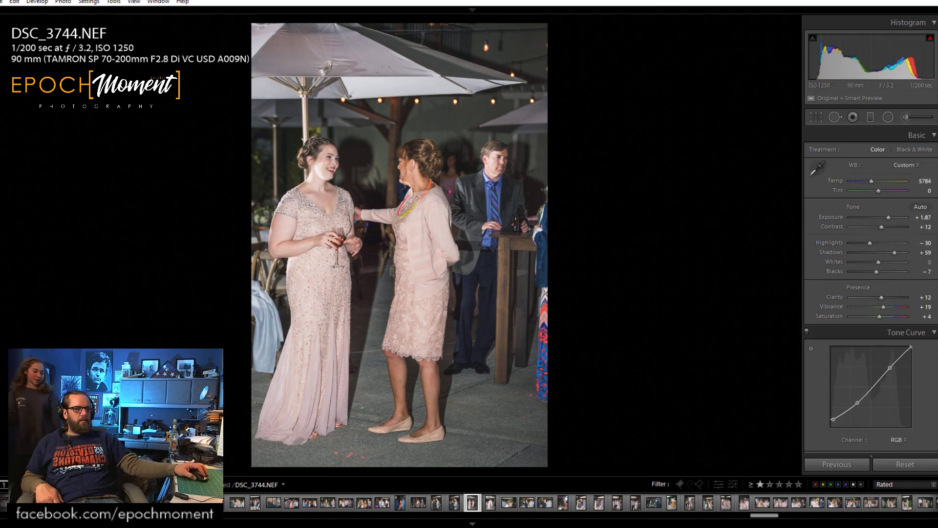